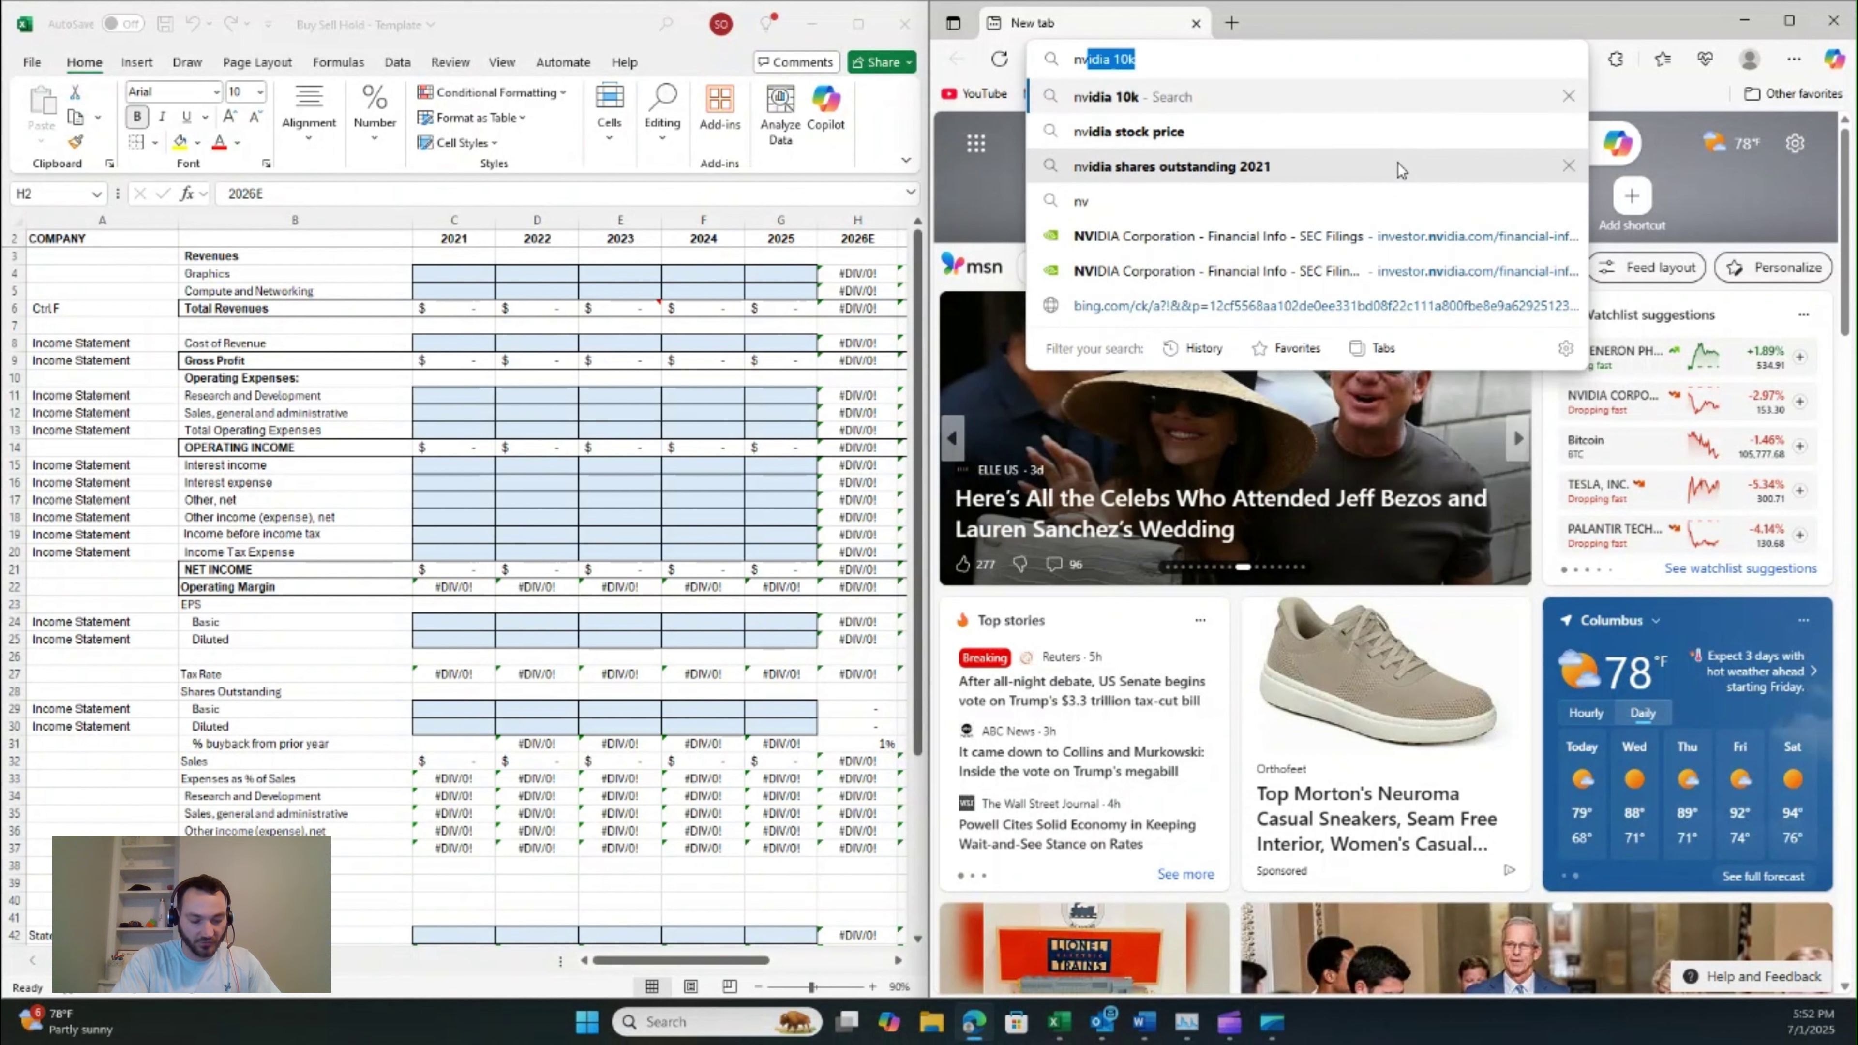
- Search the web for "nvidia 10k" and open NVIDIA's SEC Filings page from the results
type("k")
key("Return")
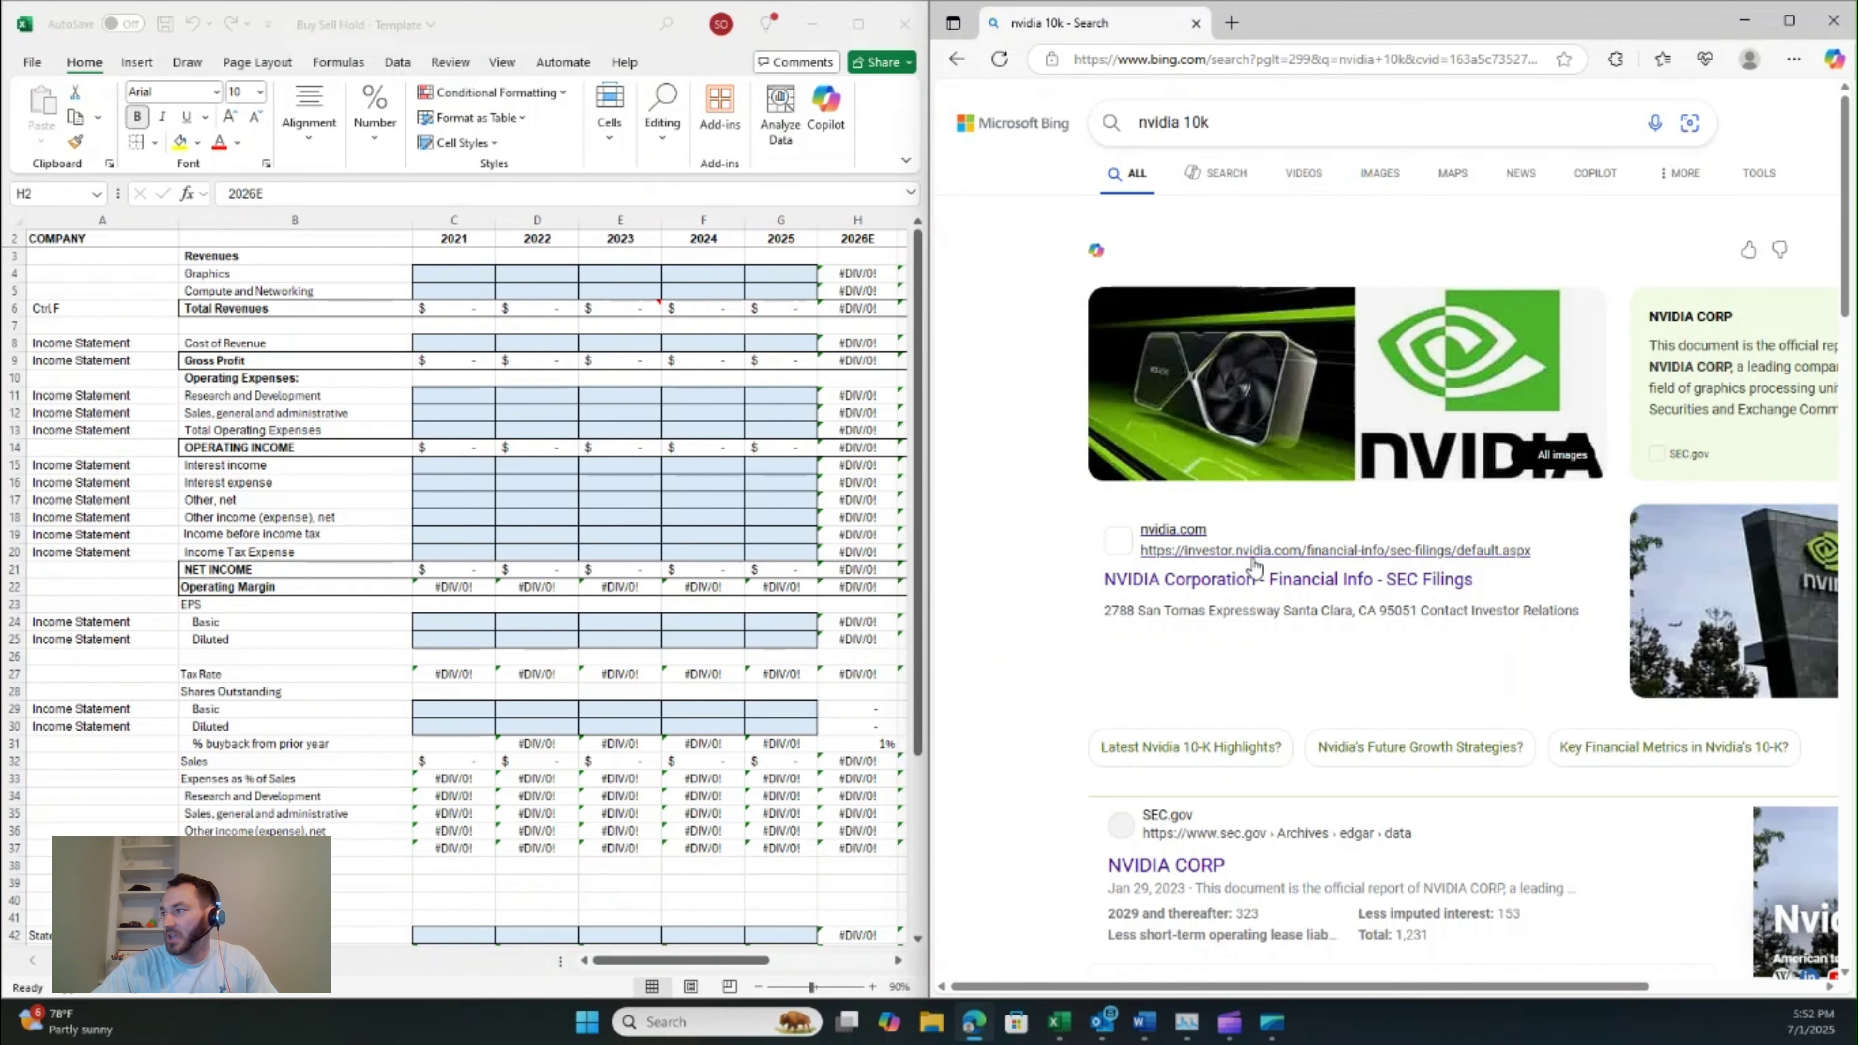
left_click(1254, 579)
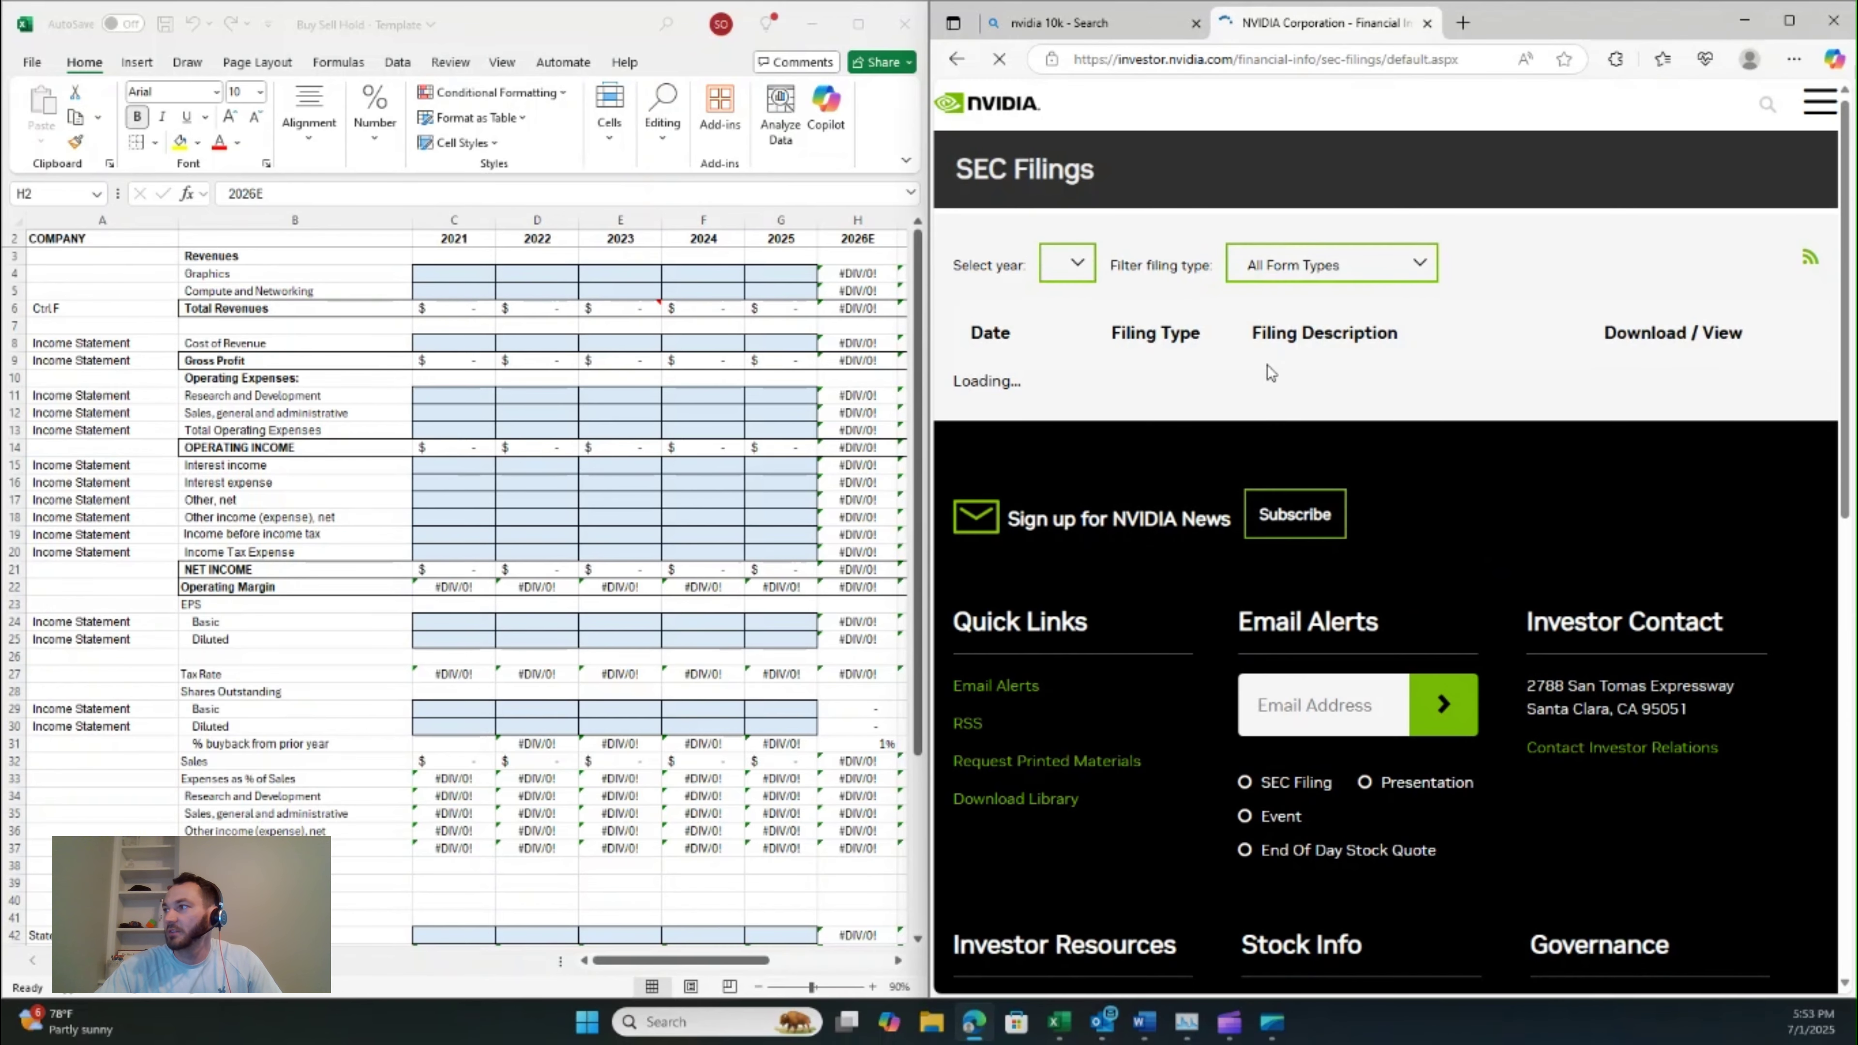
- Filter the SEC filings to Annual Filings for 2021 and open that year's 10-K PDF in a new tab
left_click(1401, 268)
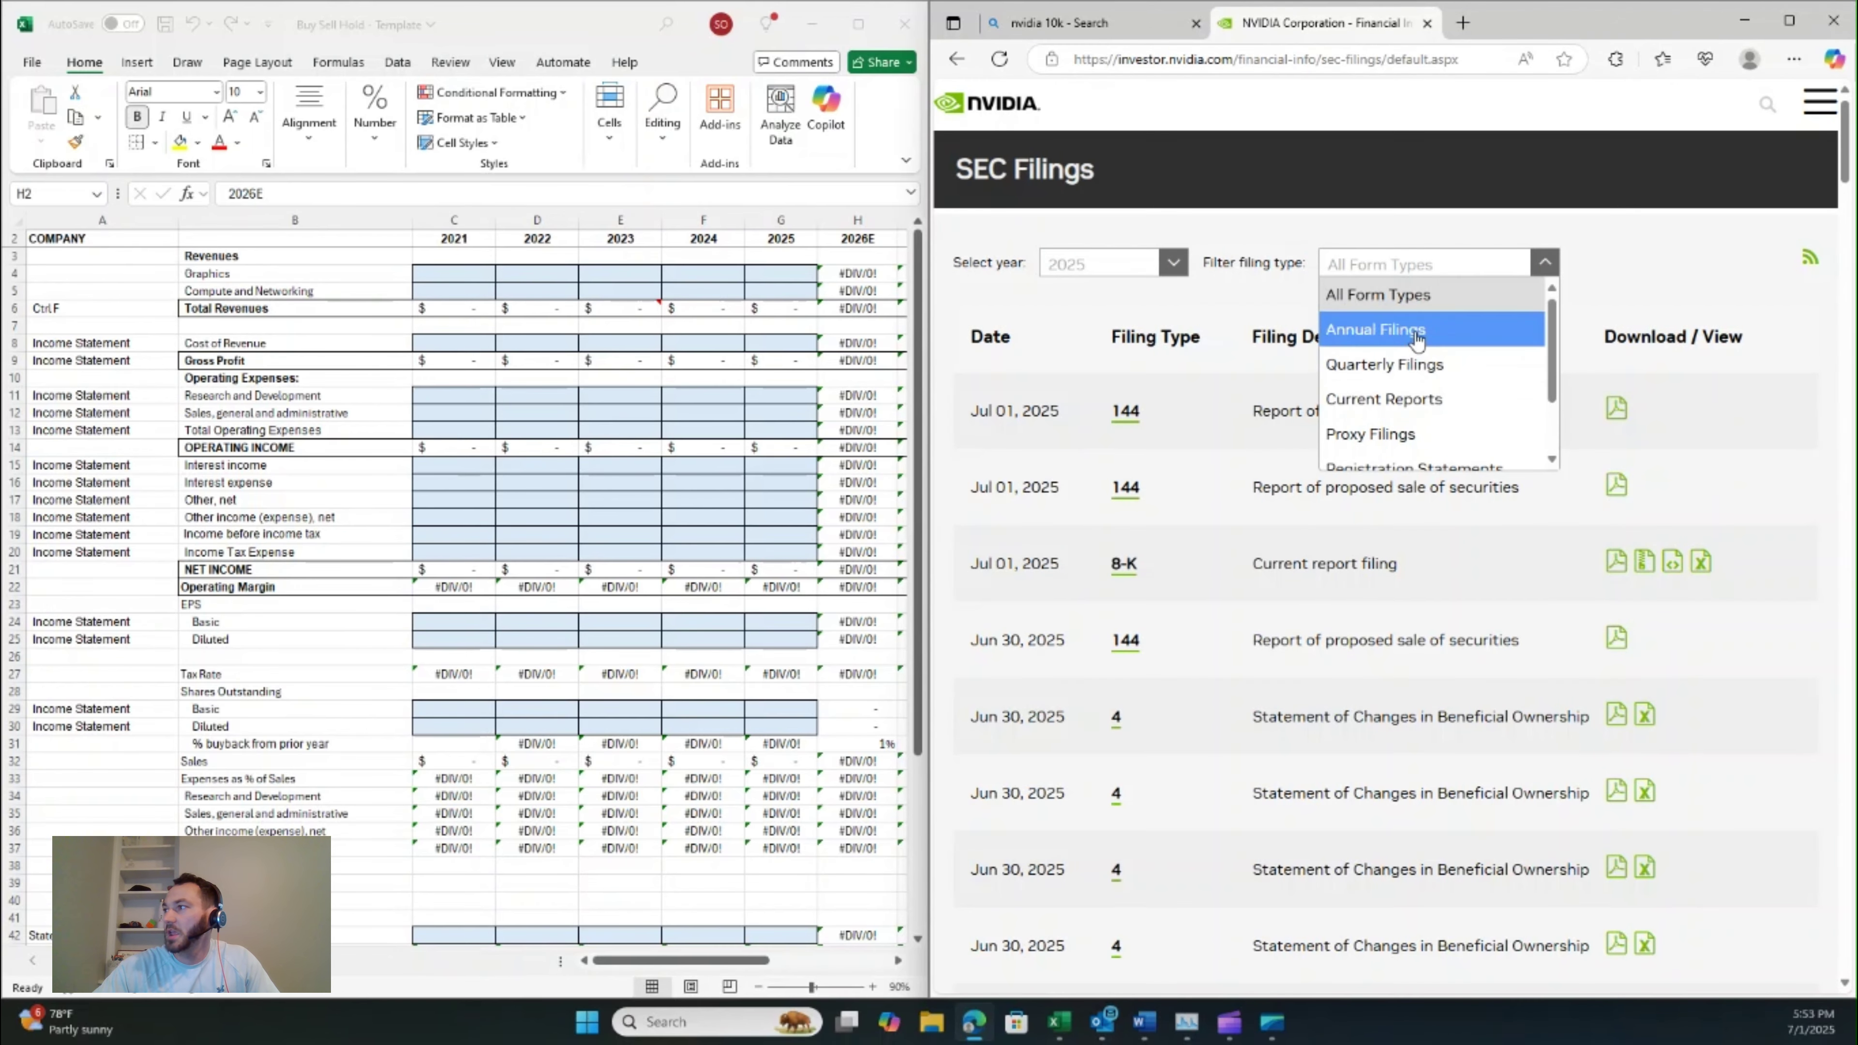
left_click(1417, 334)
left_click(1173, 265)
left_click(1201, 398)
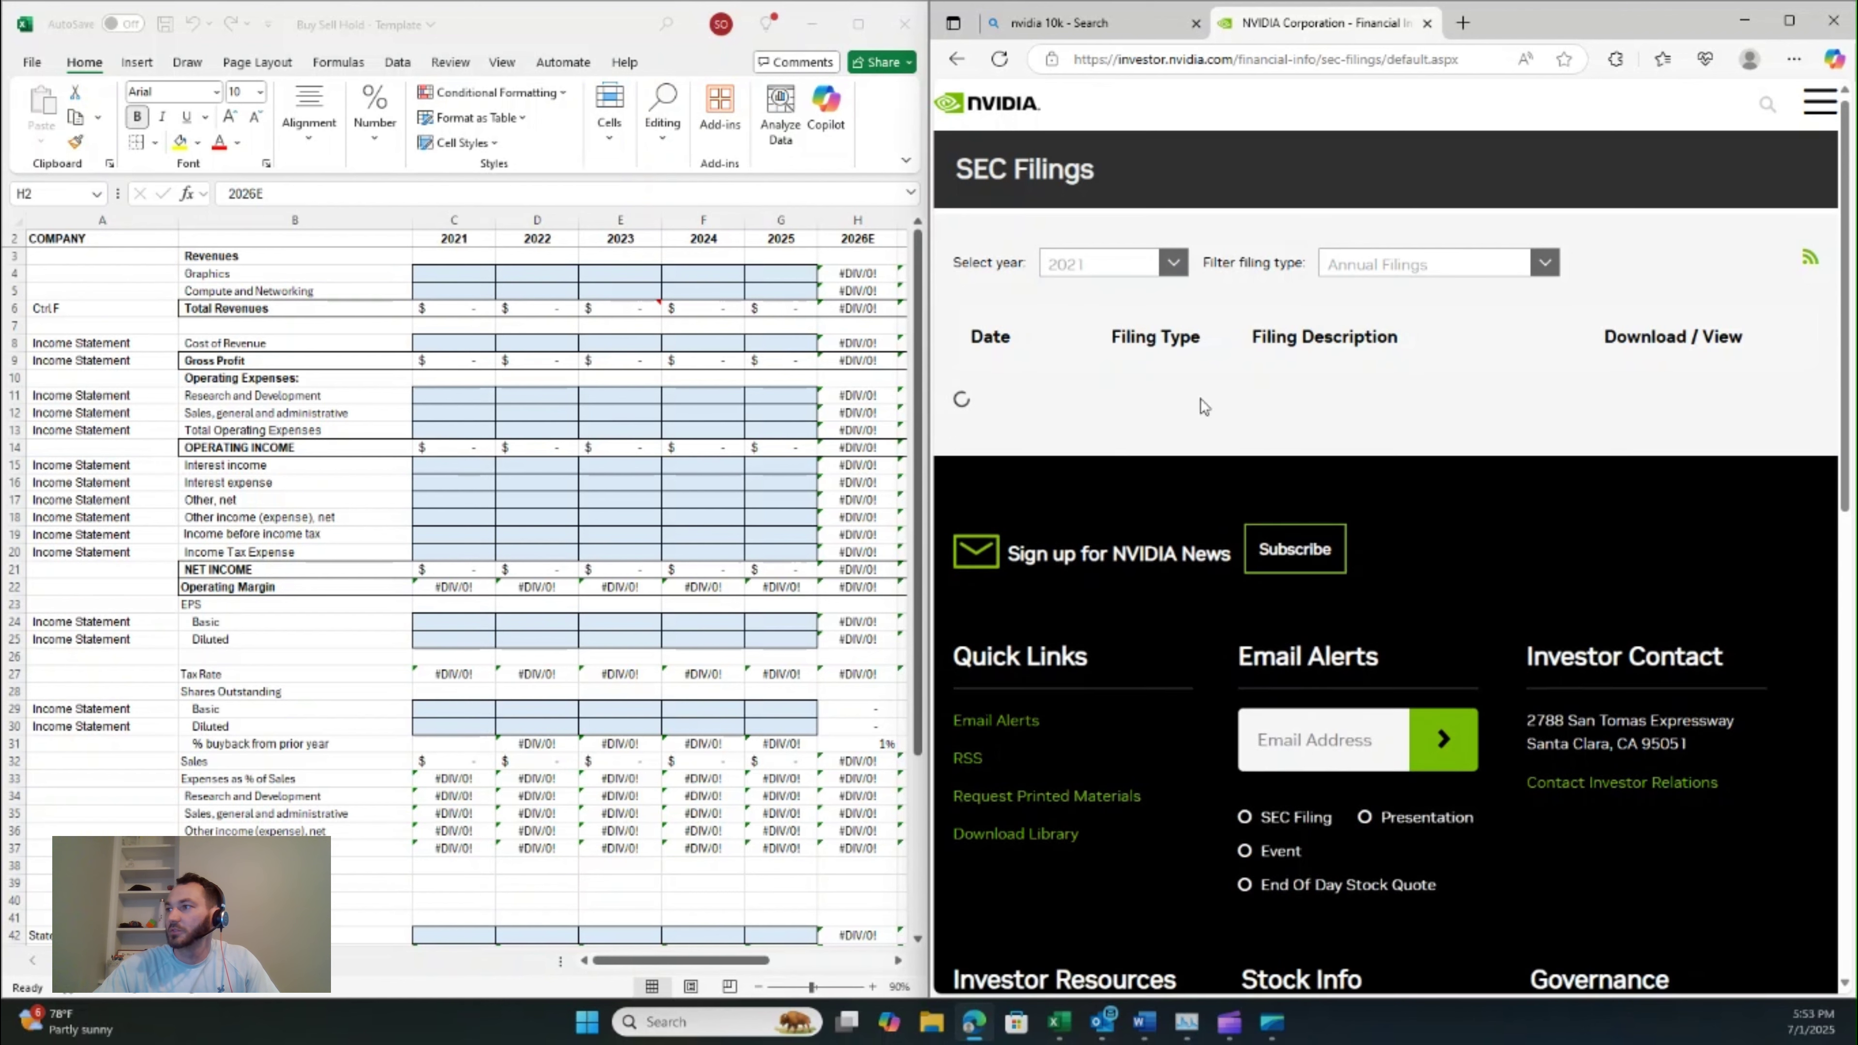
middle_click(1615, 409)
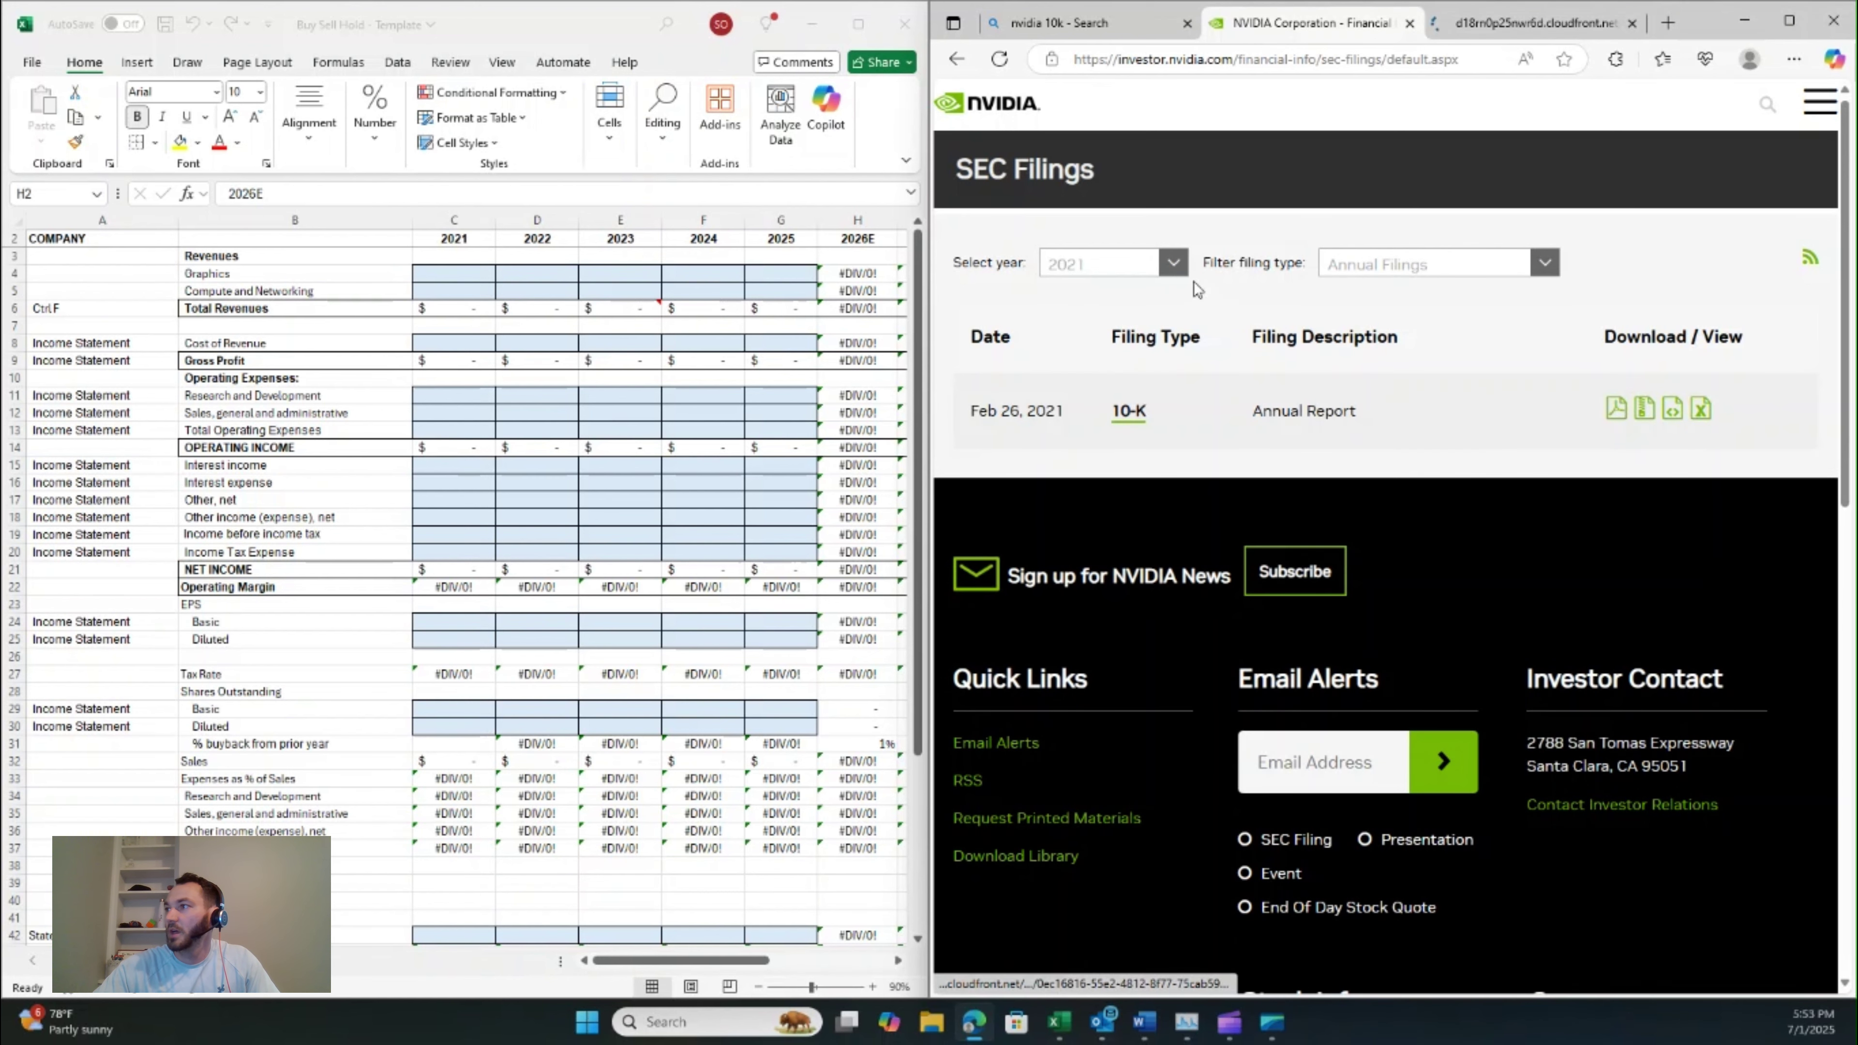
- Open the 10-K PDFs from the 2022 and 2023 annual filings in new tabs
left_click(1172, 266)
left_click(1127, 399)
middle_click(1615, 409)
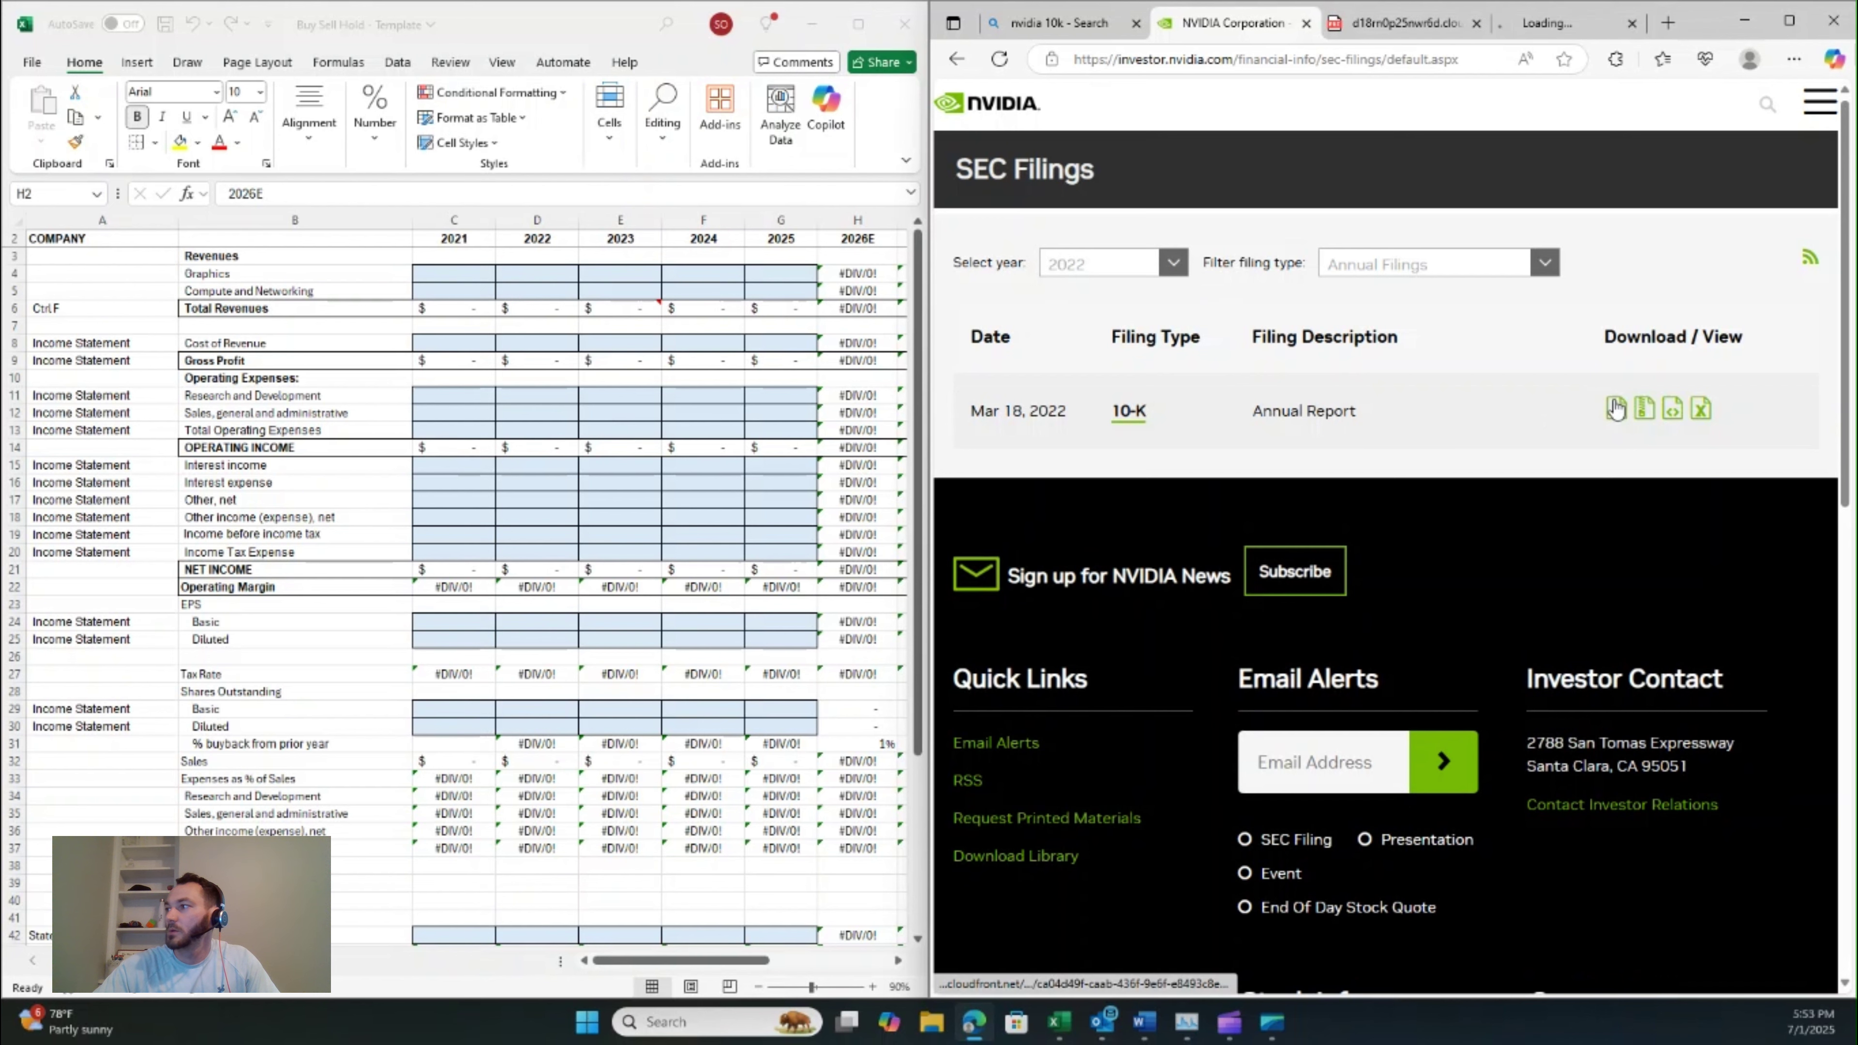
left_click(1171, 265)
left_click(1126, 364)
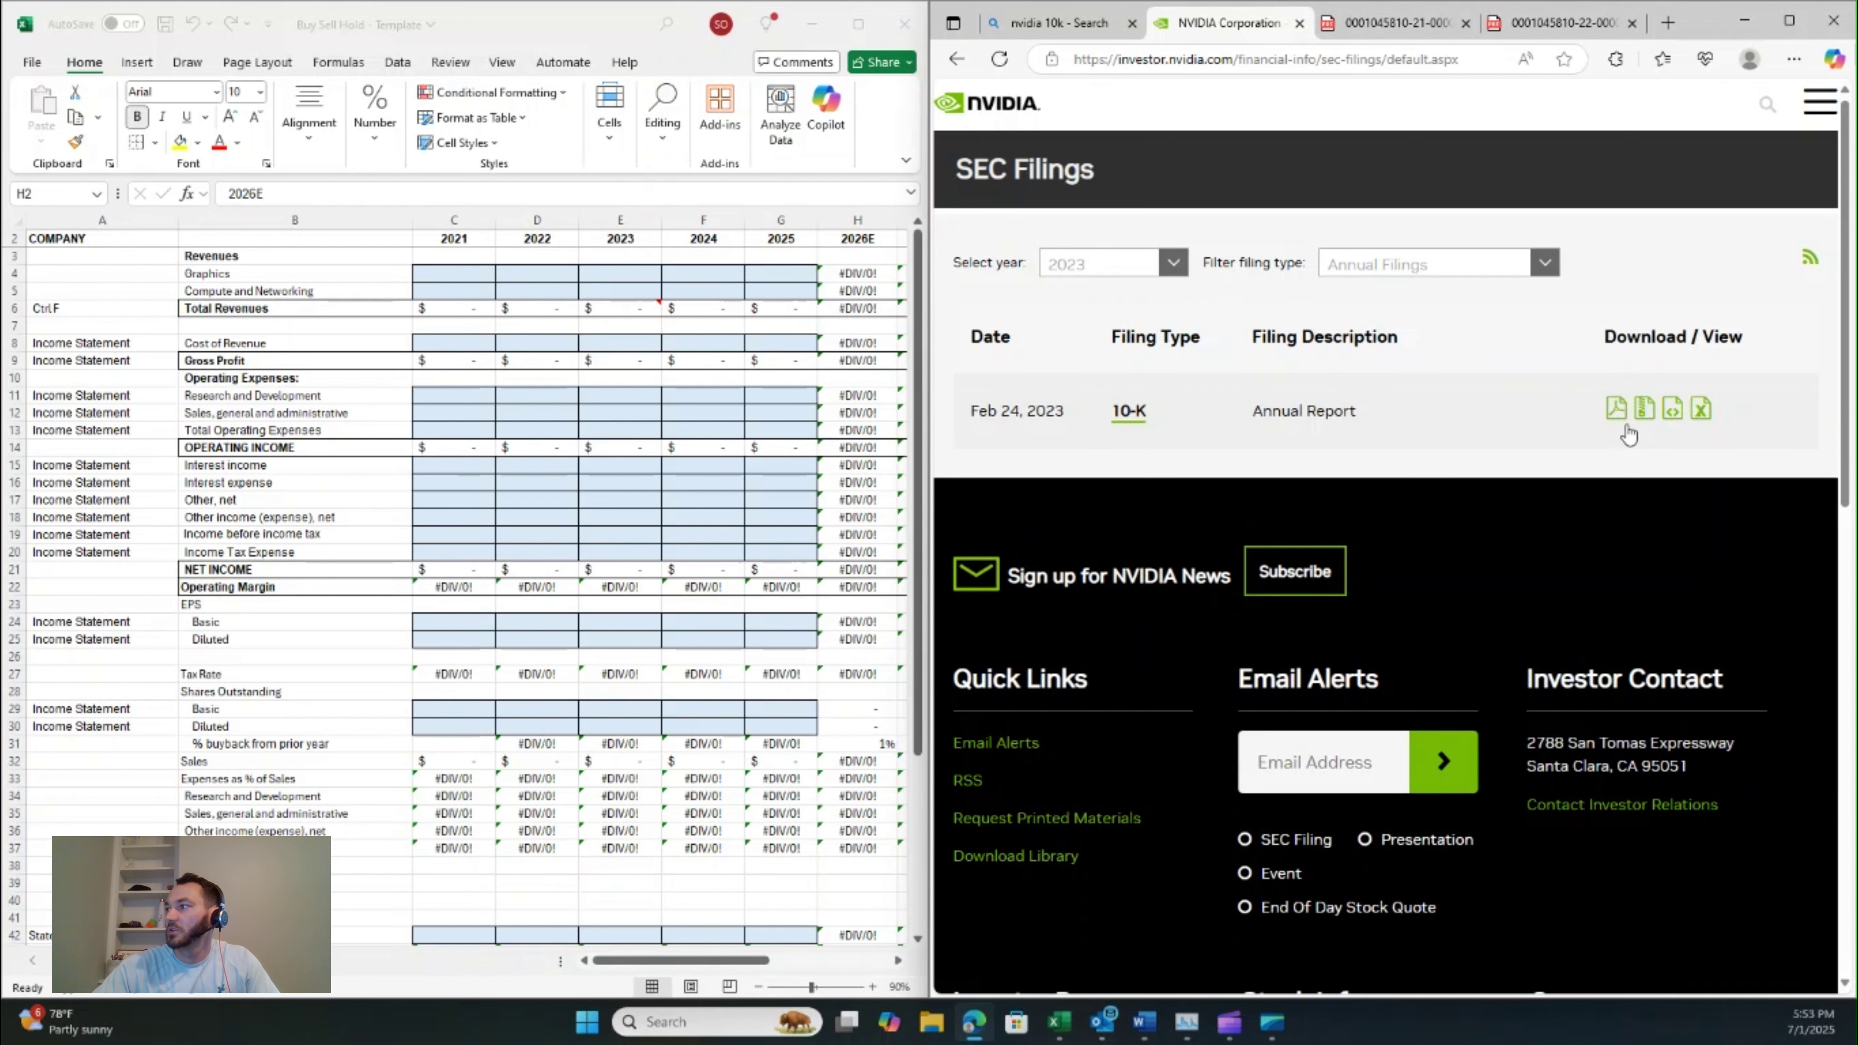
middle_click(1615, 408)
- Open the 10-K PDFs from the 2024 and 2025 annual filings in new tabs
left_click(1172, 265)
left_click(1131, 330)
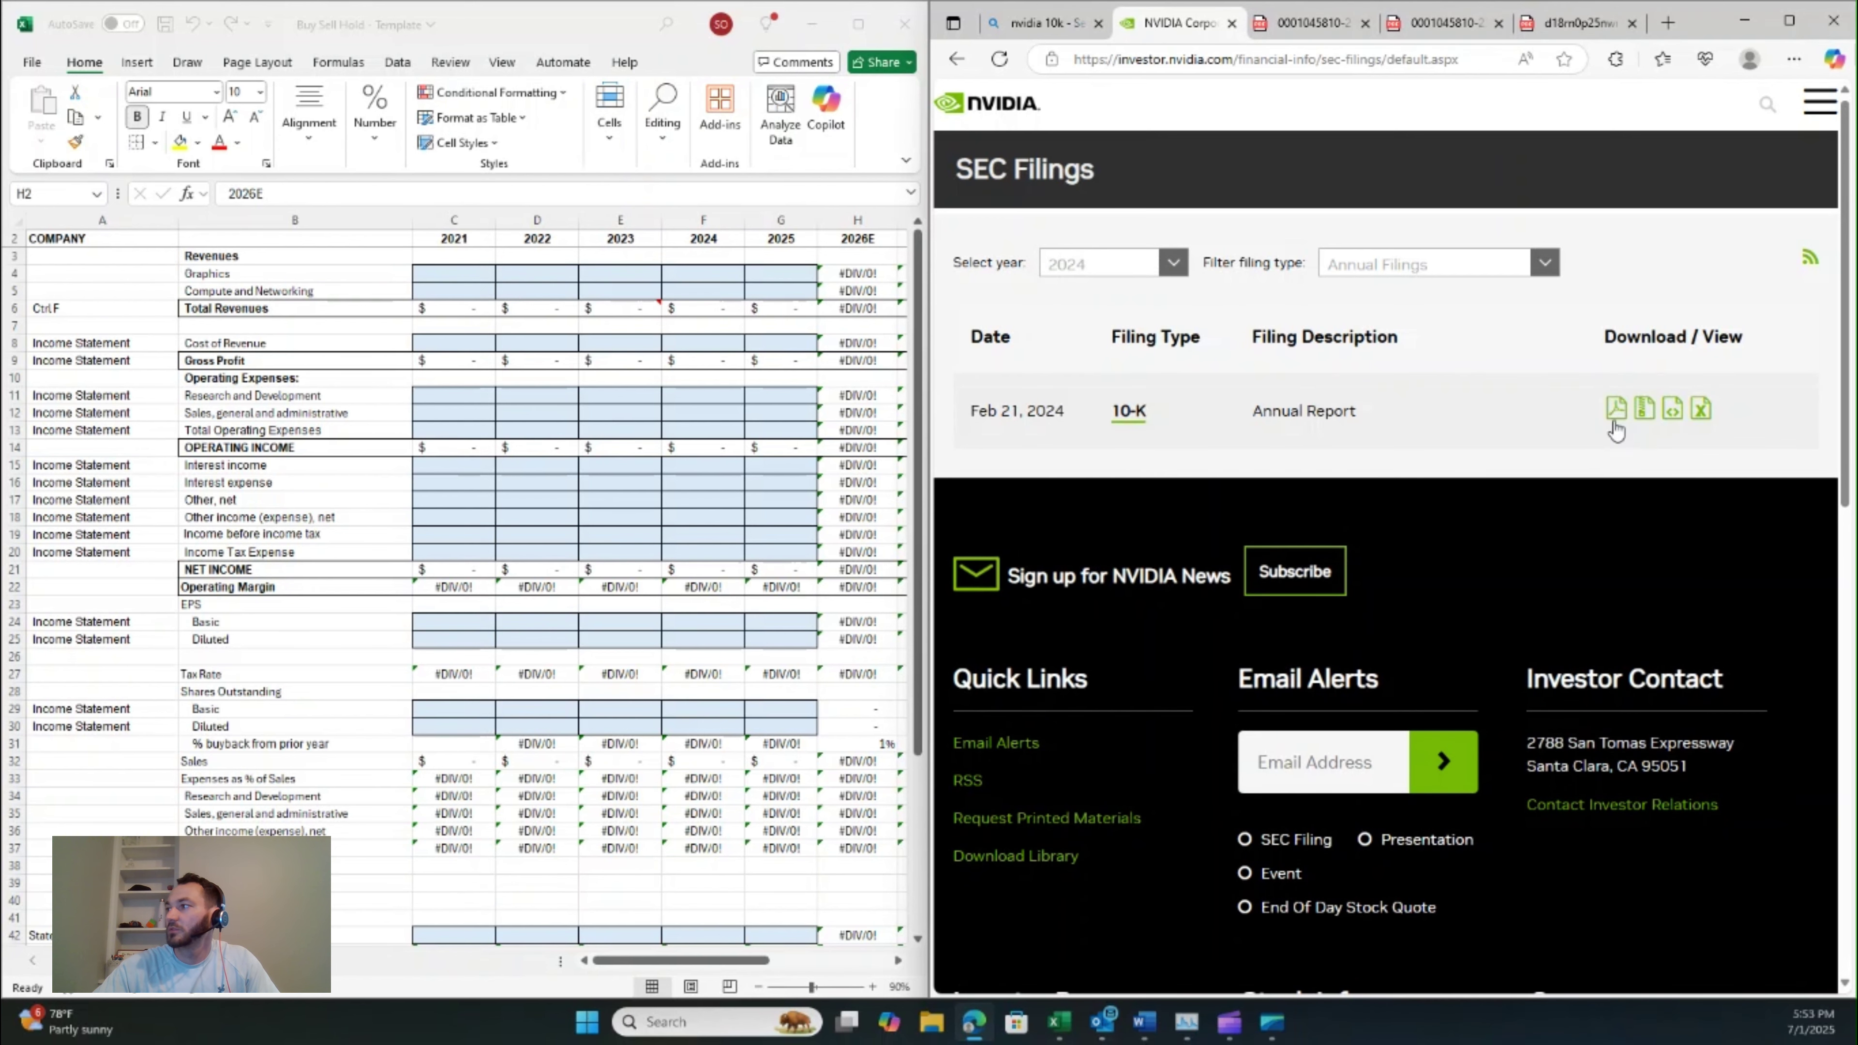
middle_click(1615, 408)
left_click(1173, 265)
left_click(1141, 296)
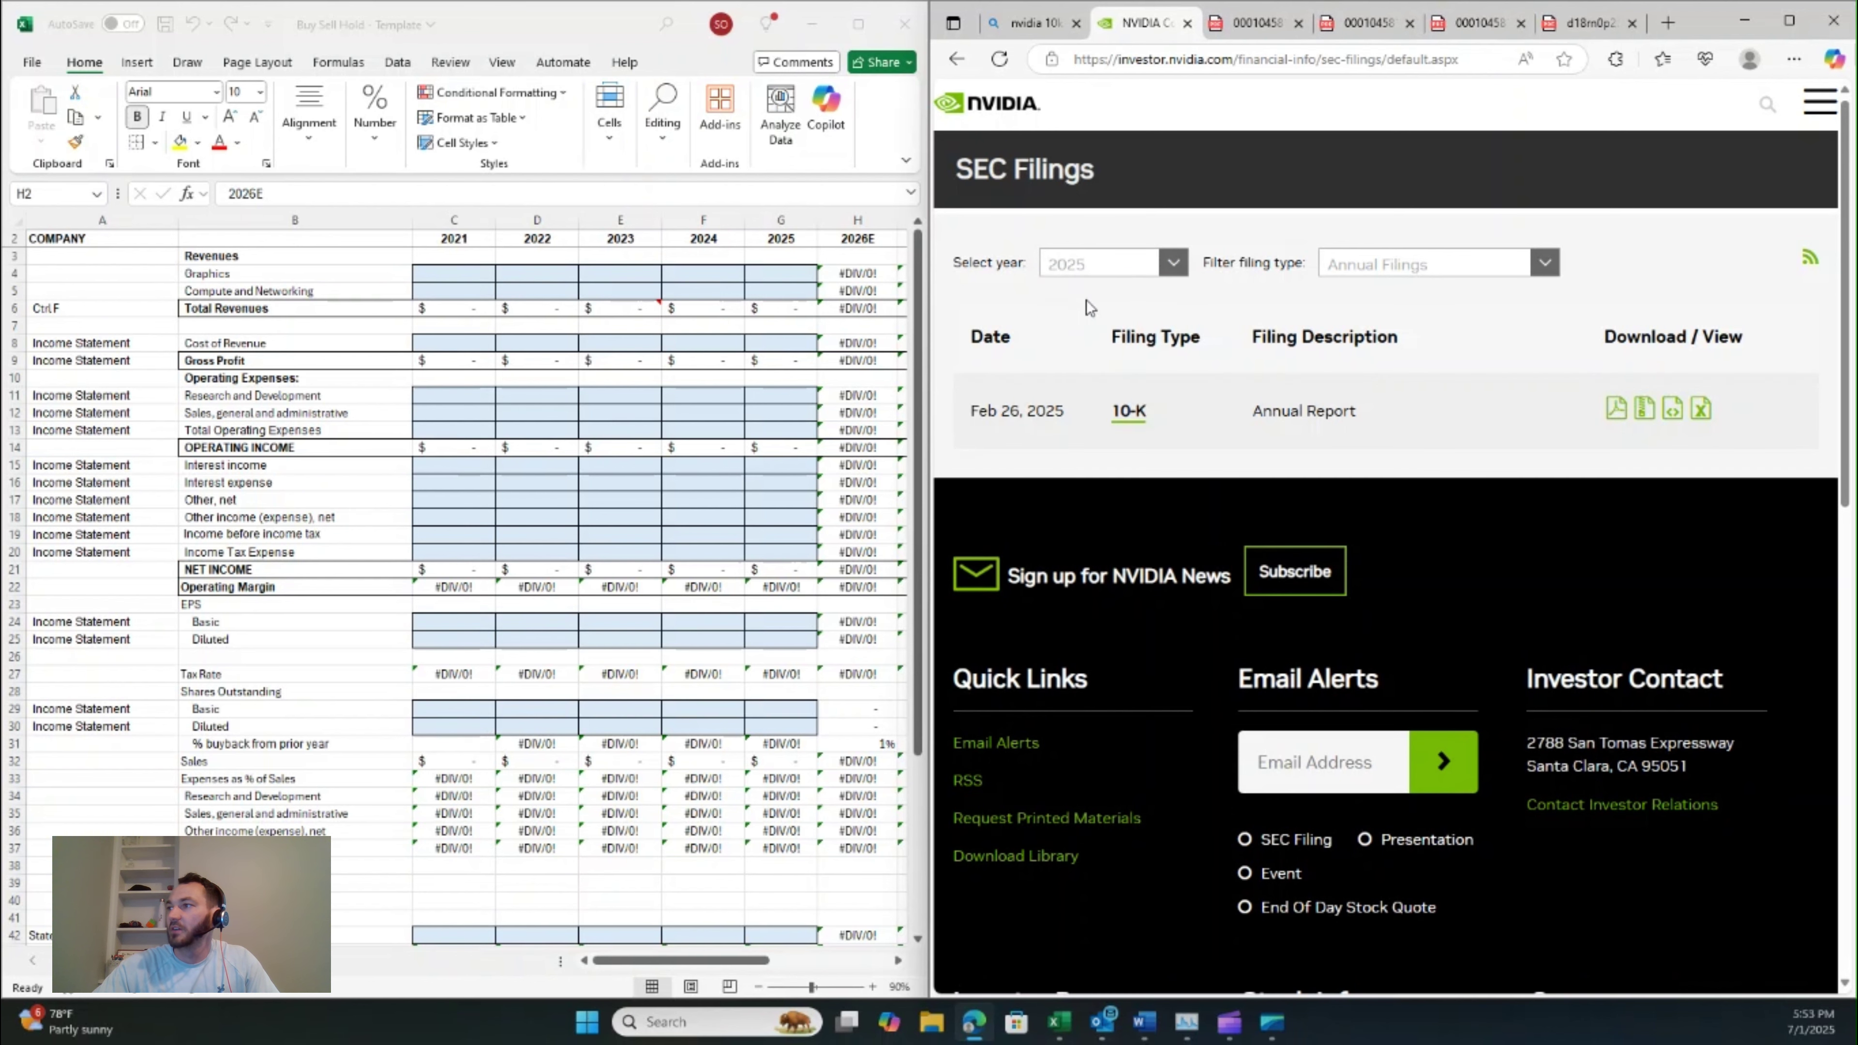
middle_click(1617, 409)
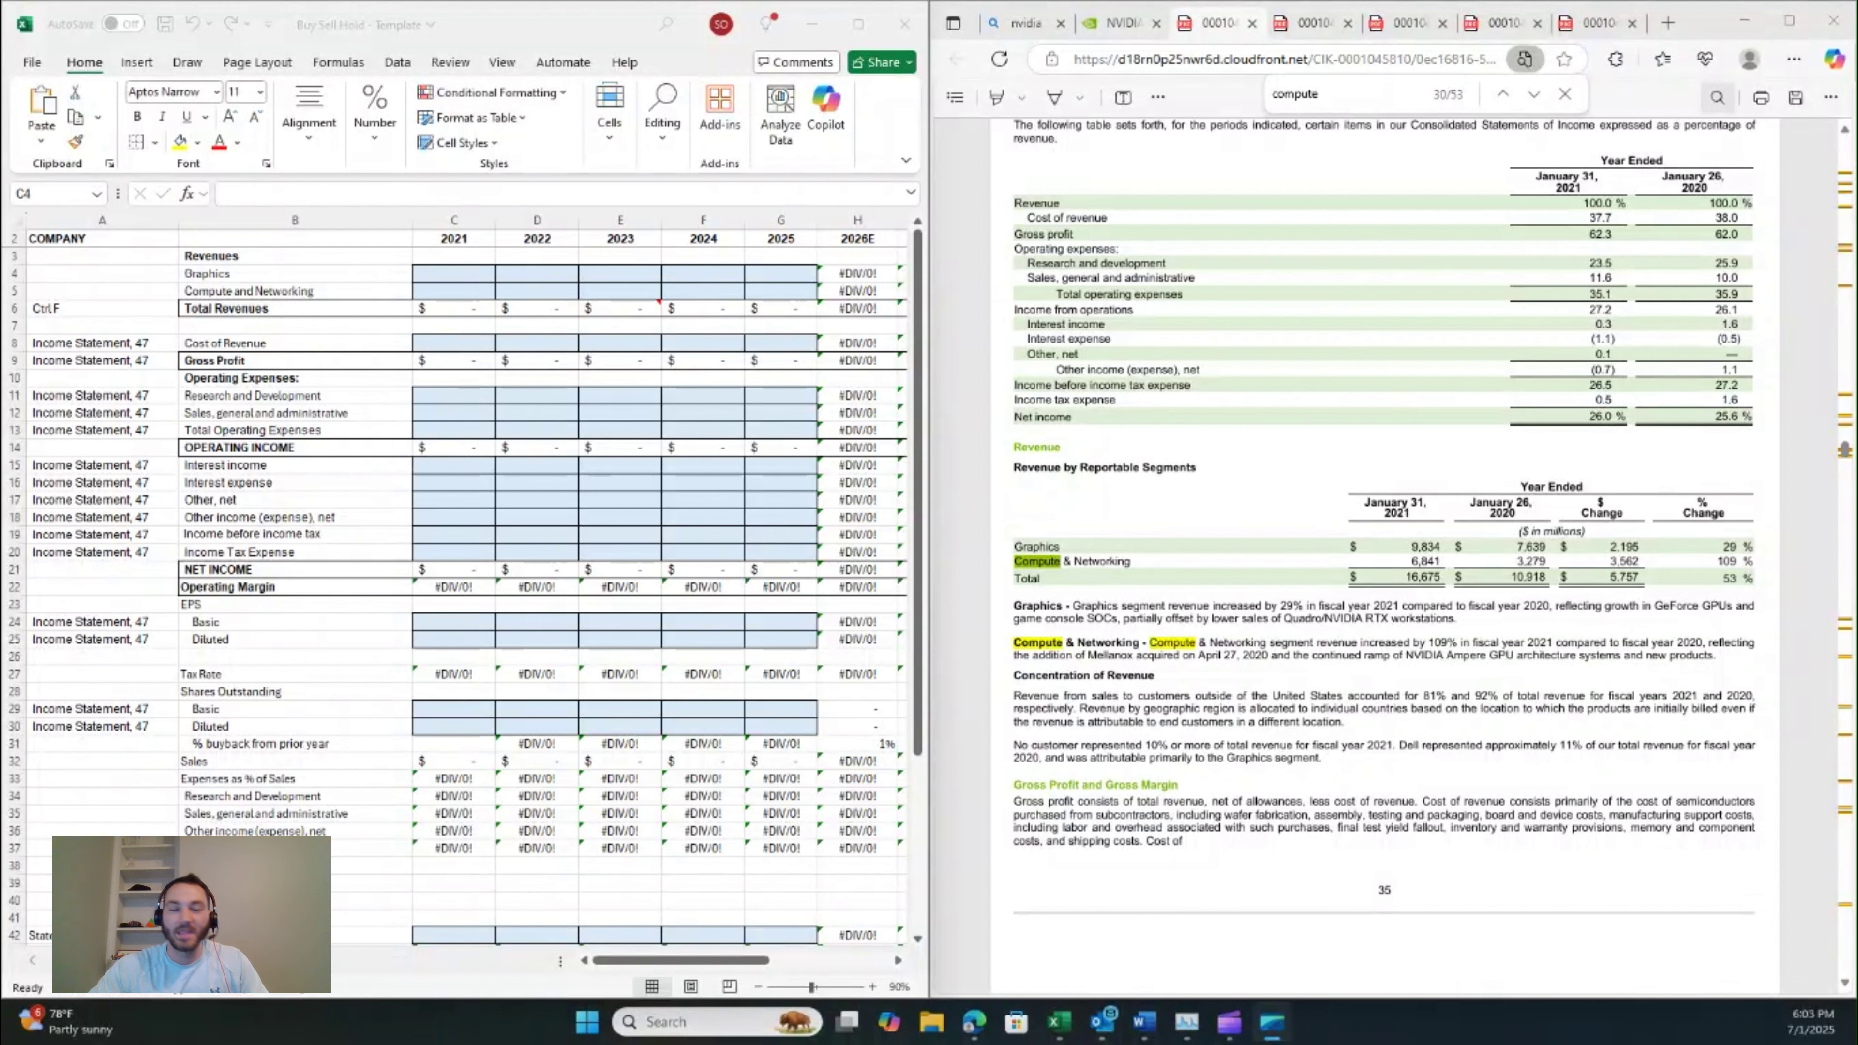
- Show the 2022 10-K's segment revenue table and enter 2021 revenues of 9834 for Graphics and 6841 for Compute and Networking in the workbook
left_click(503, 234)
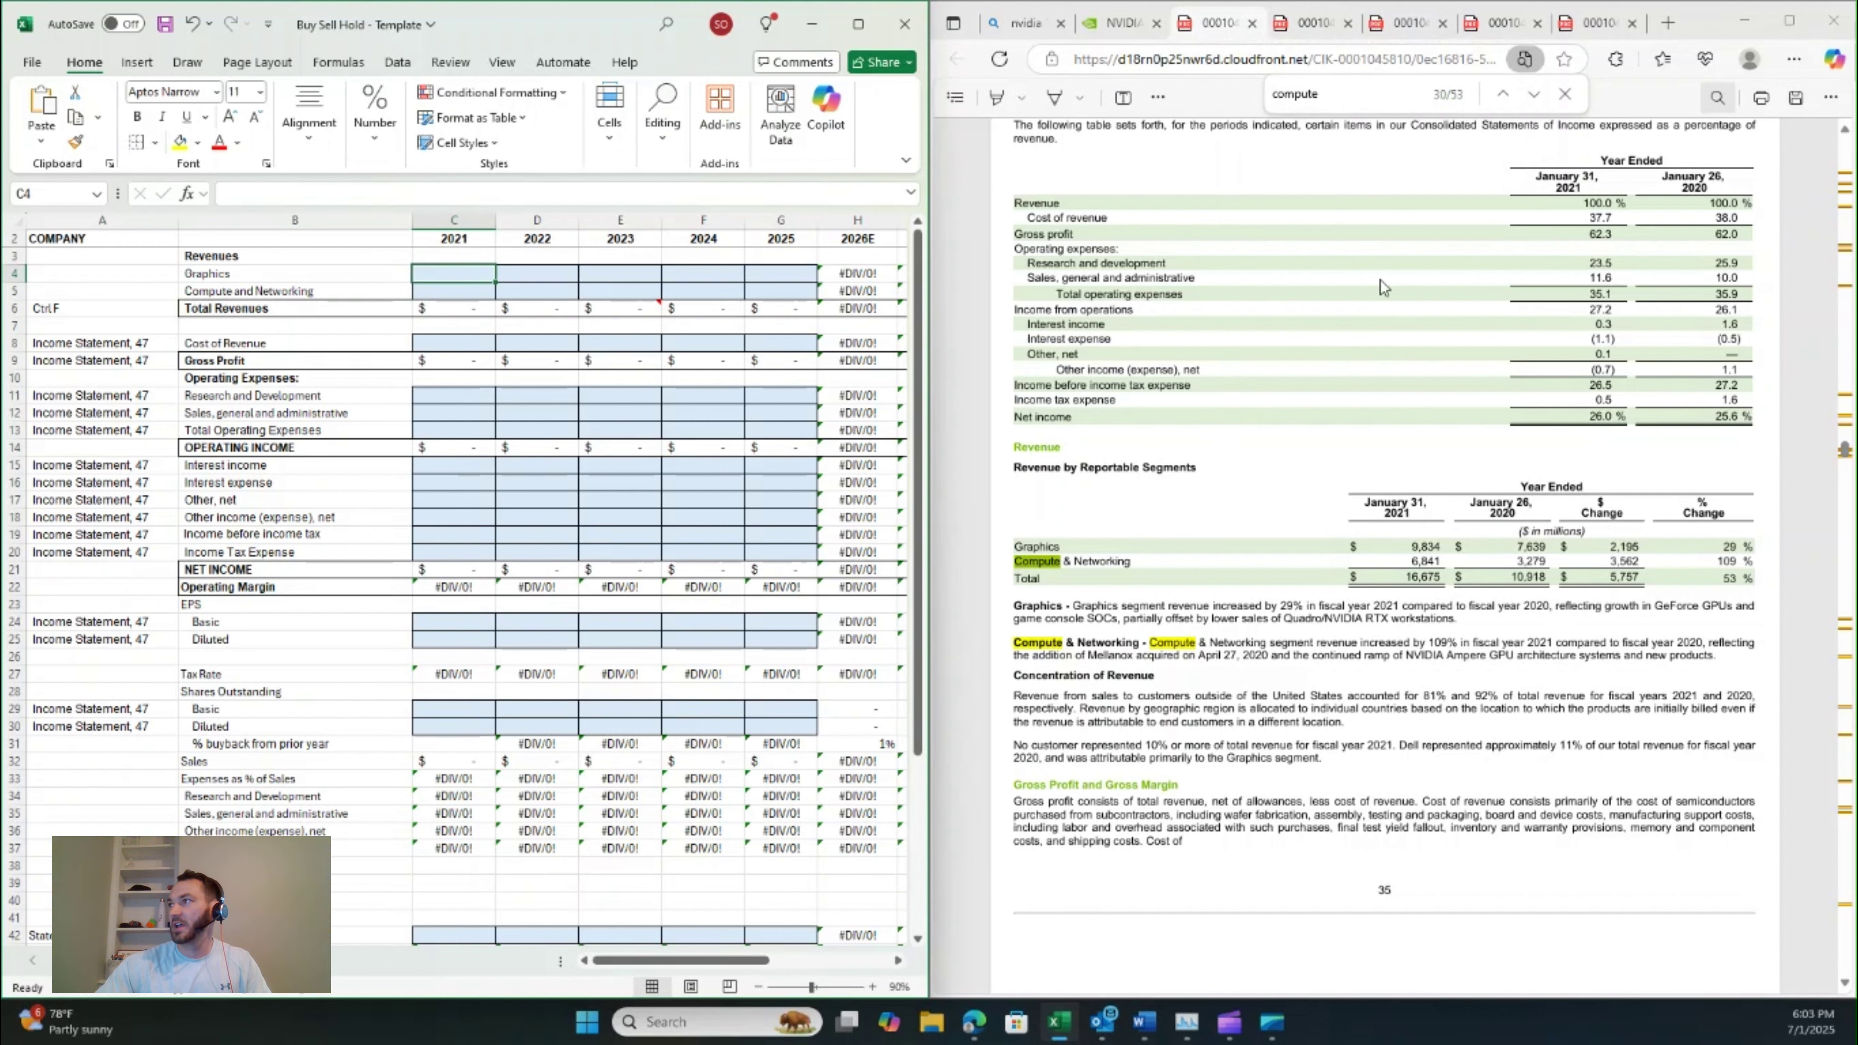
left_click(1328, 29)
left_click(1418, 23)
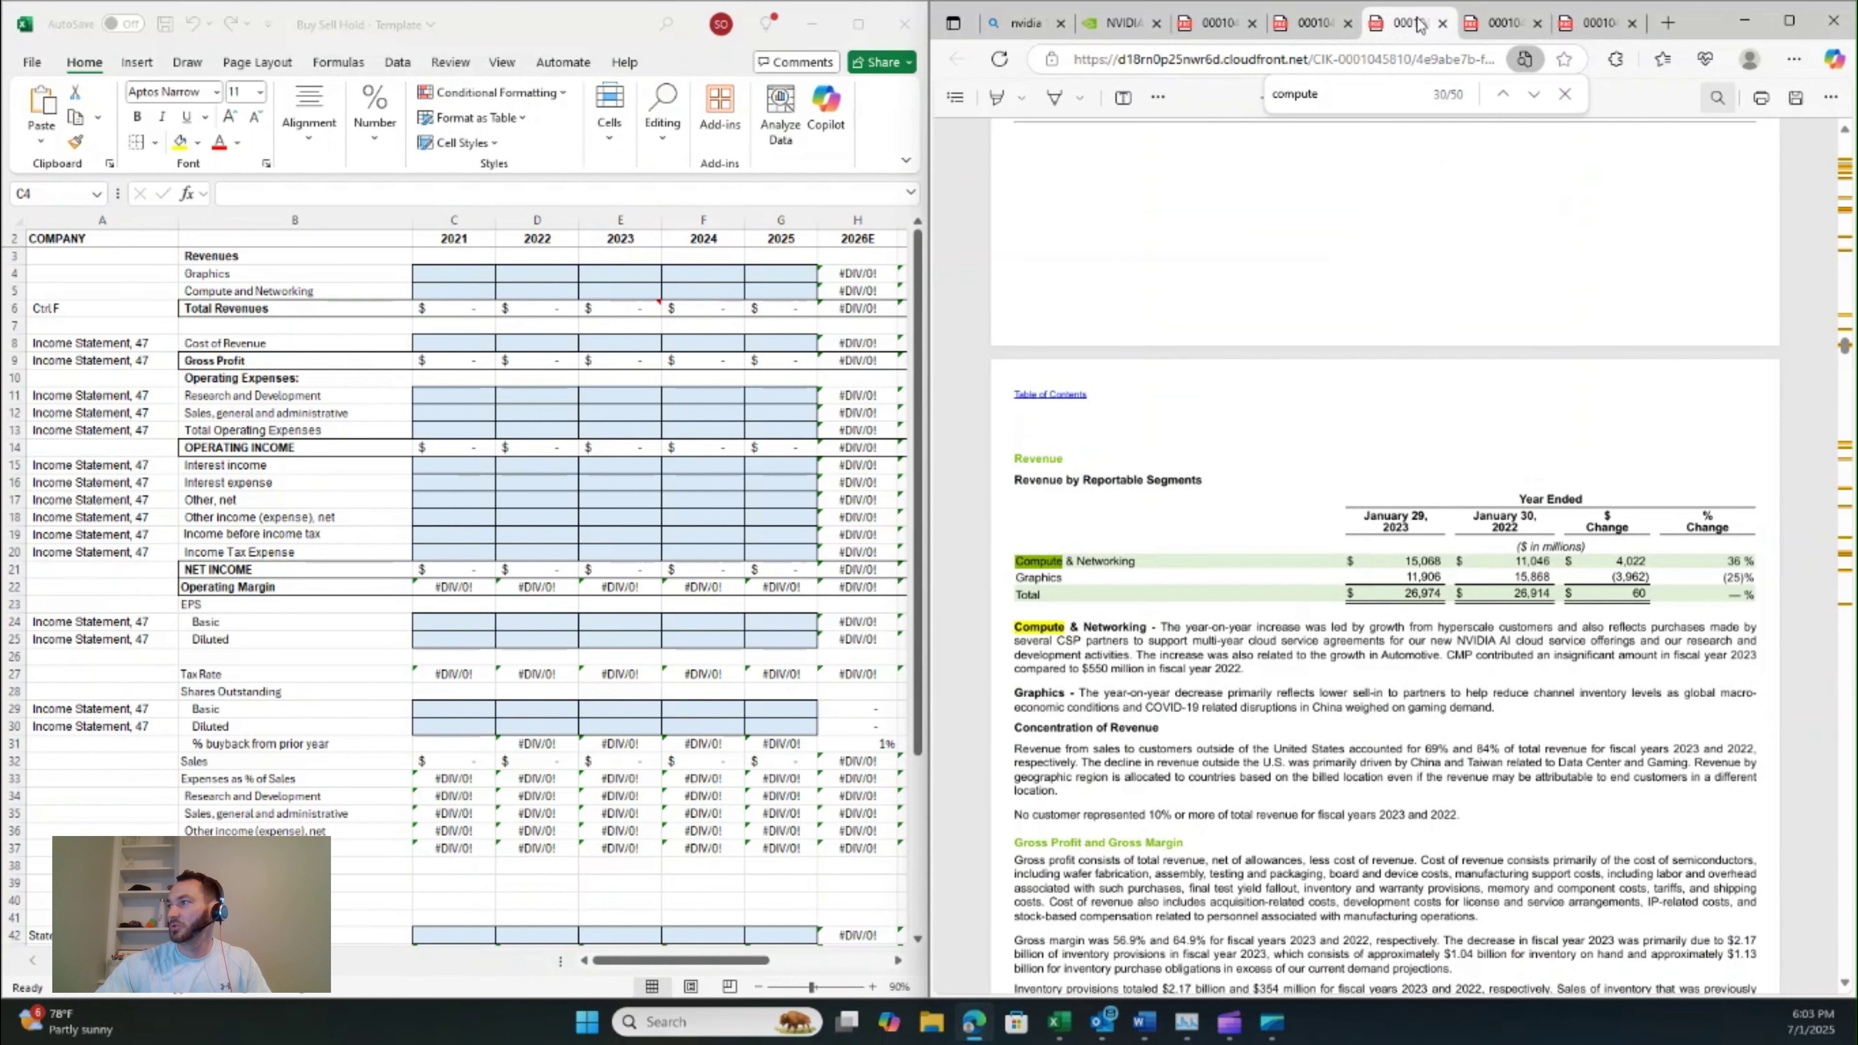
left_click(1314, 21)
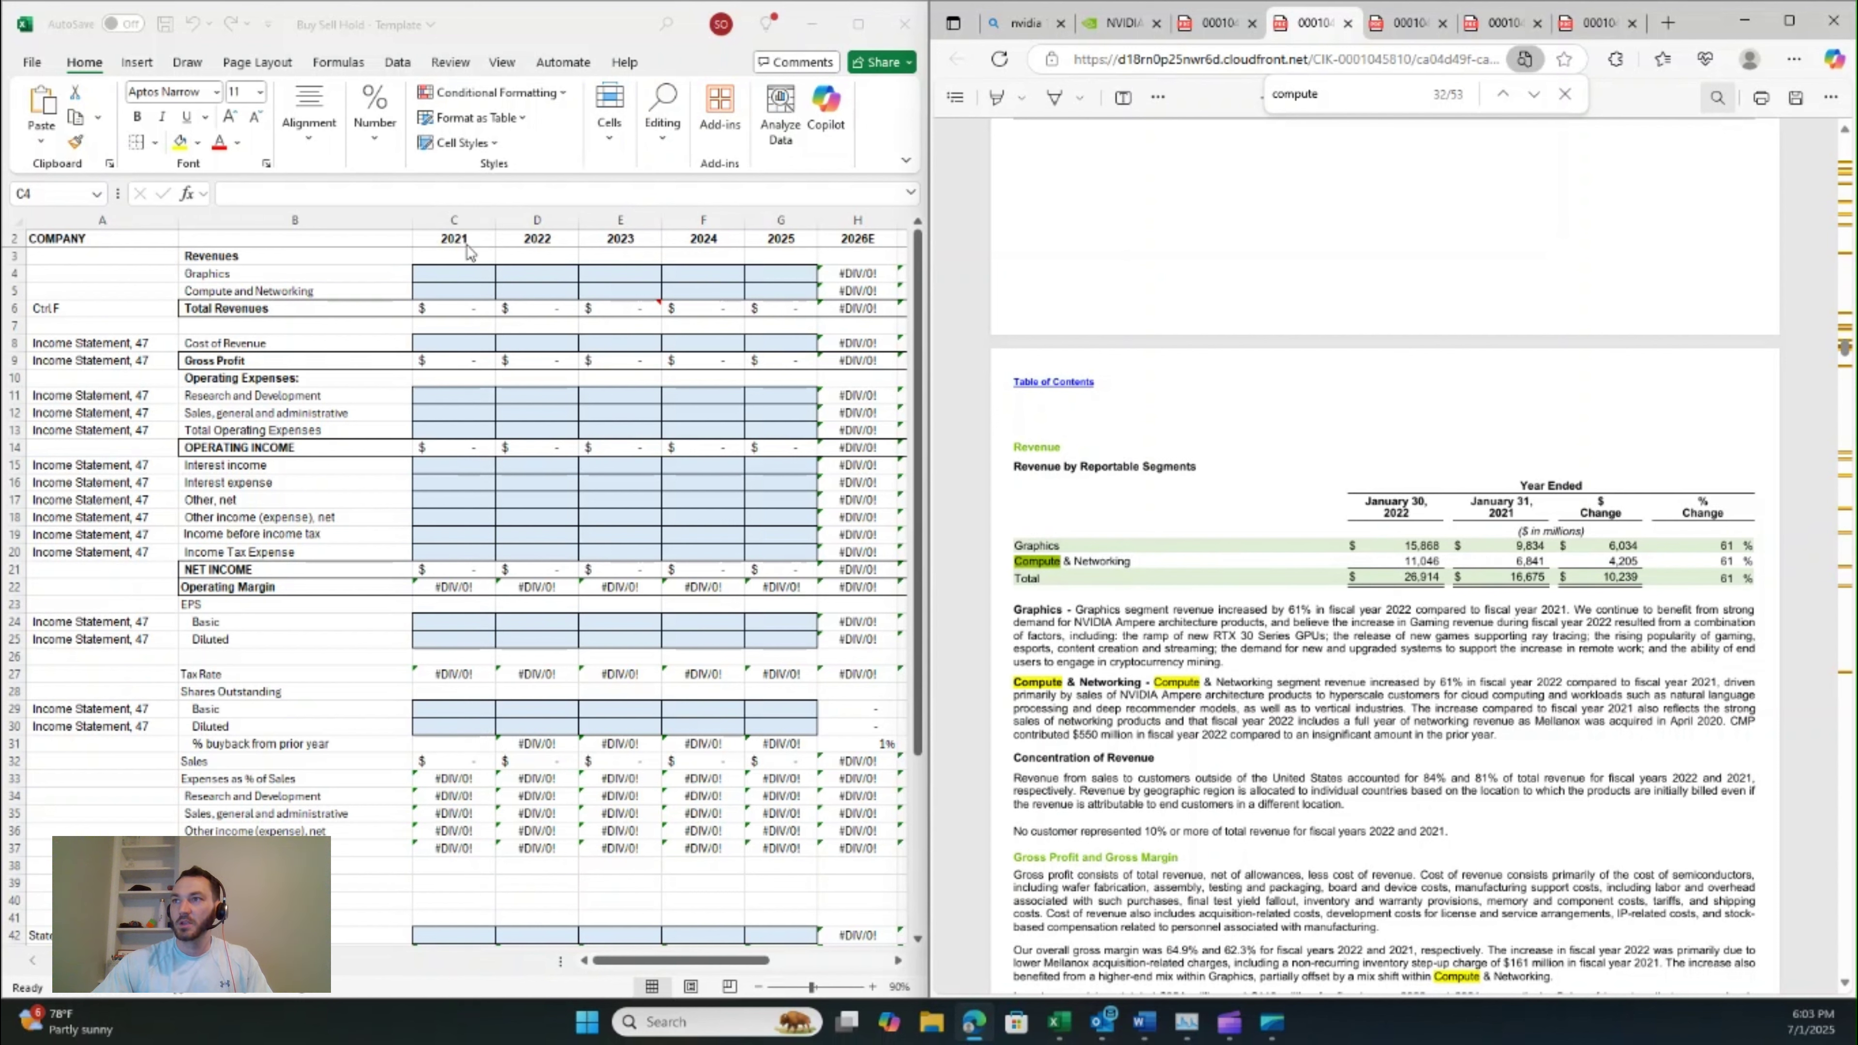
left_click(452, 275)
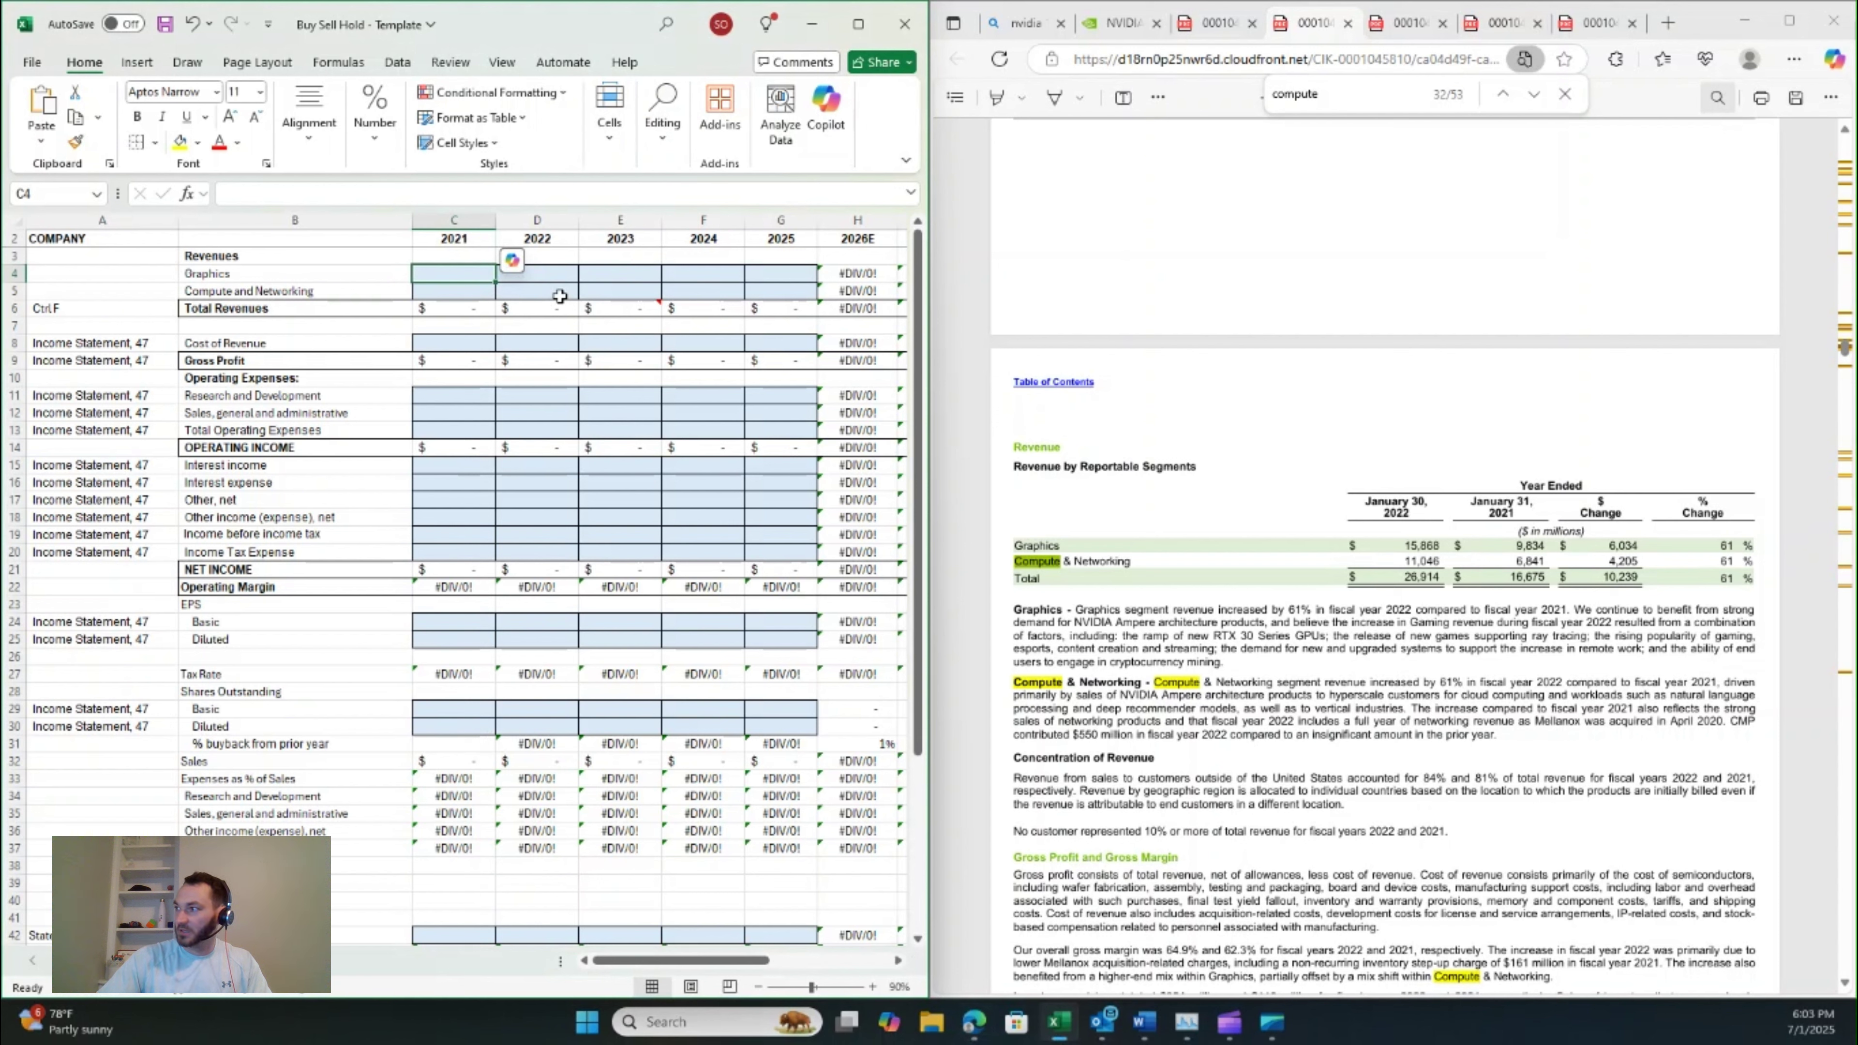
type("9834")
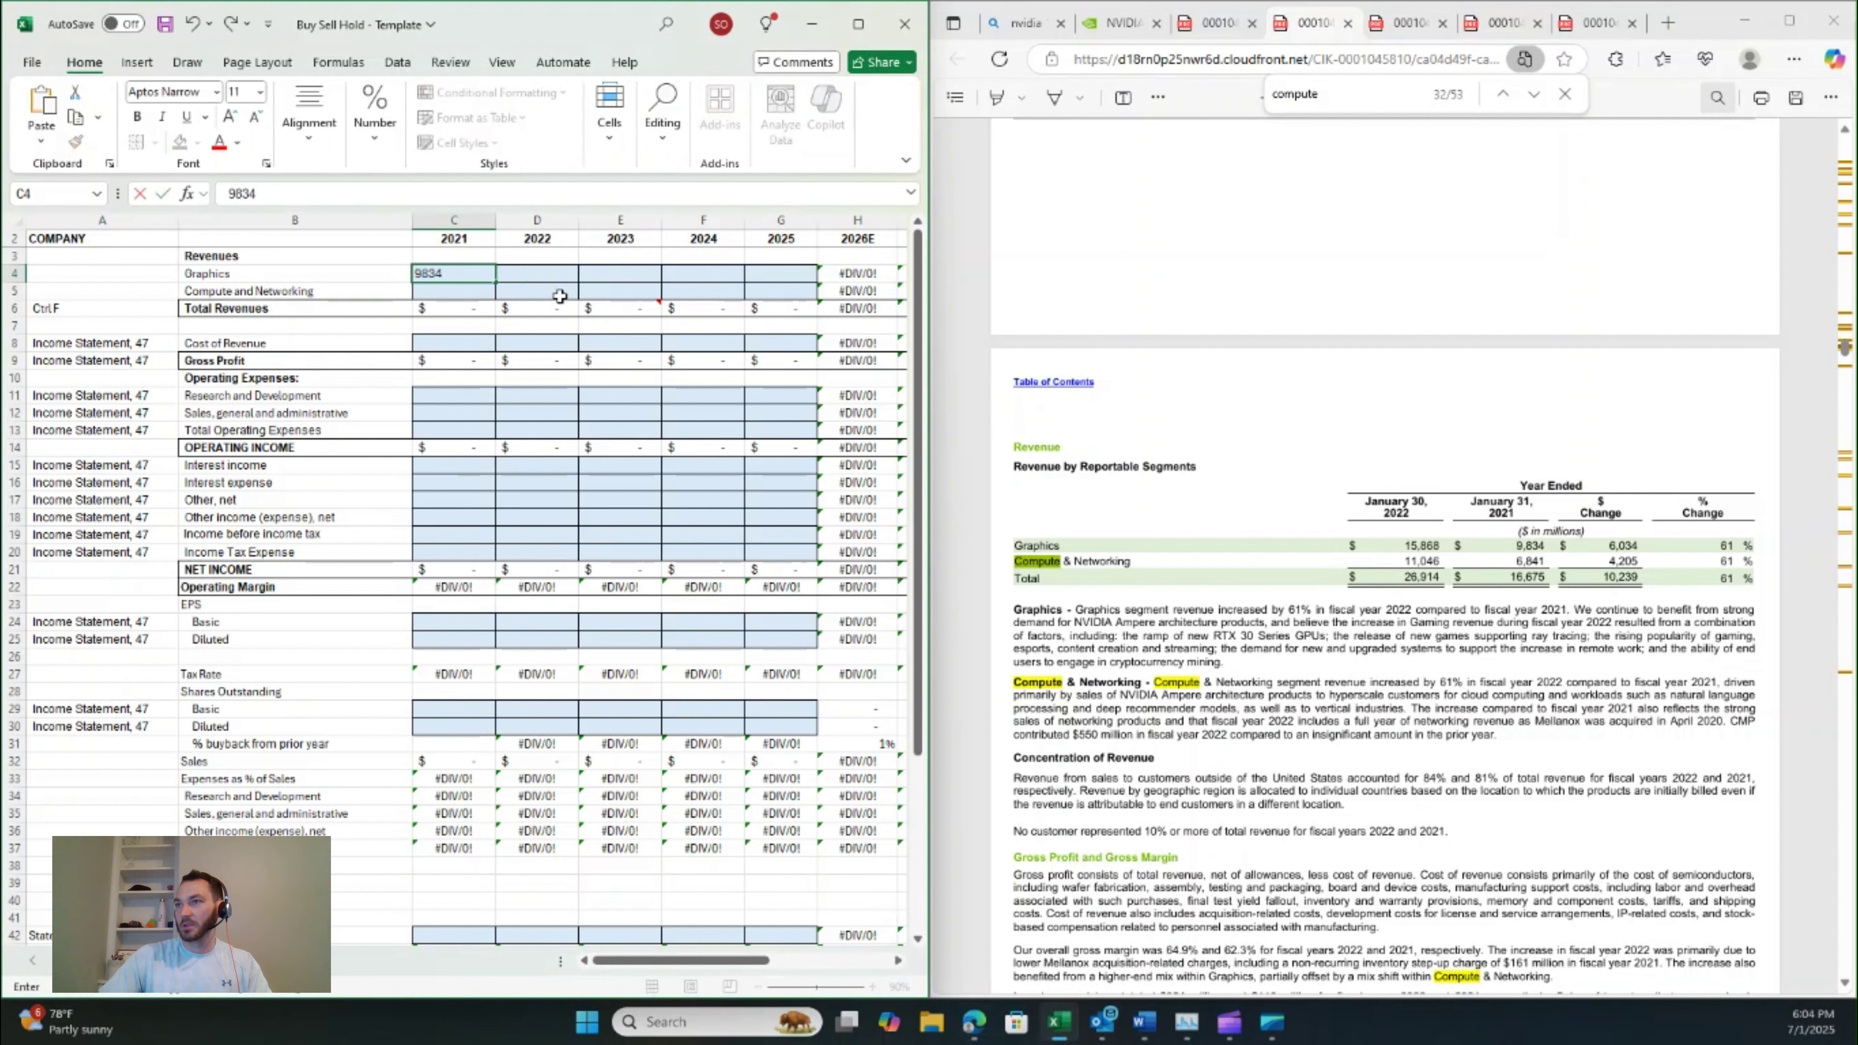
key("Return")
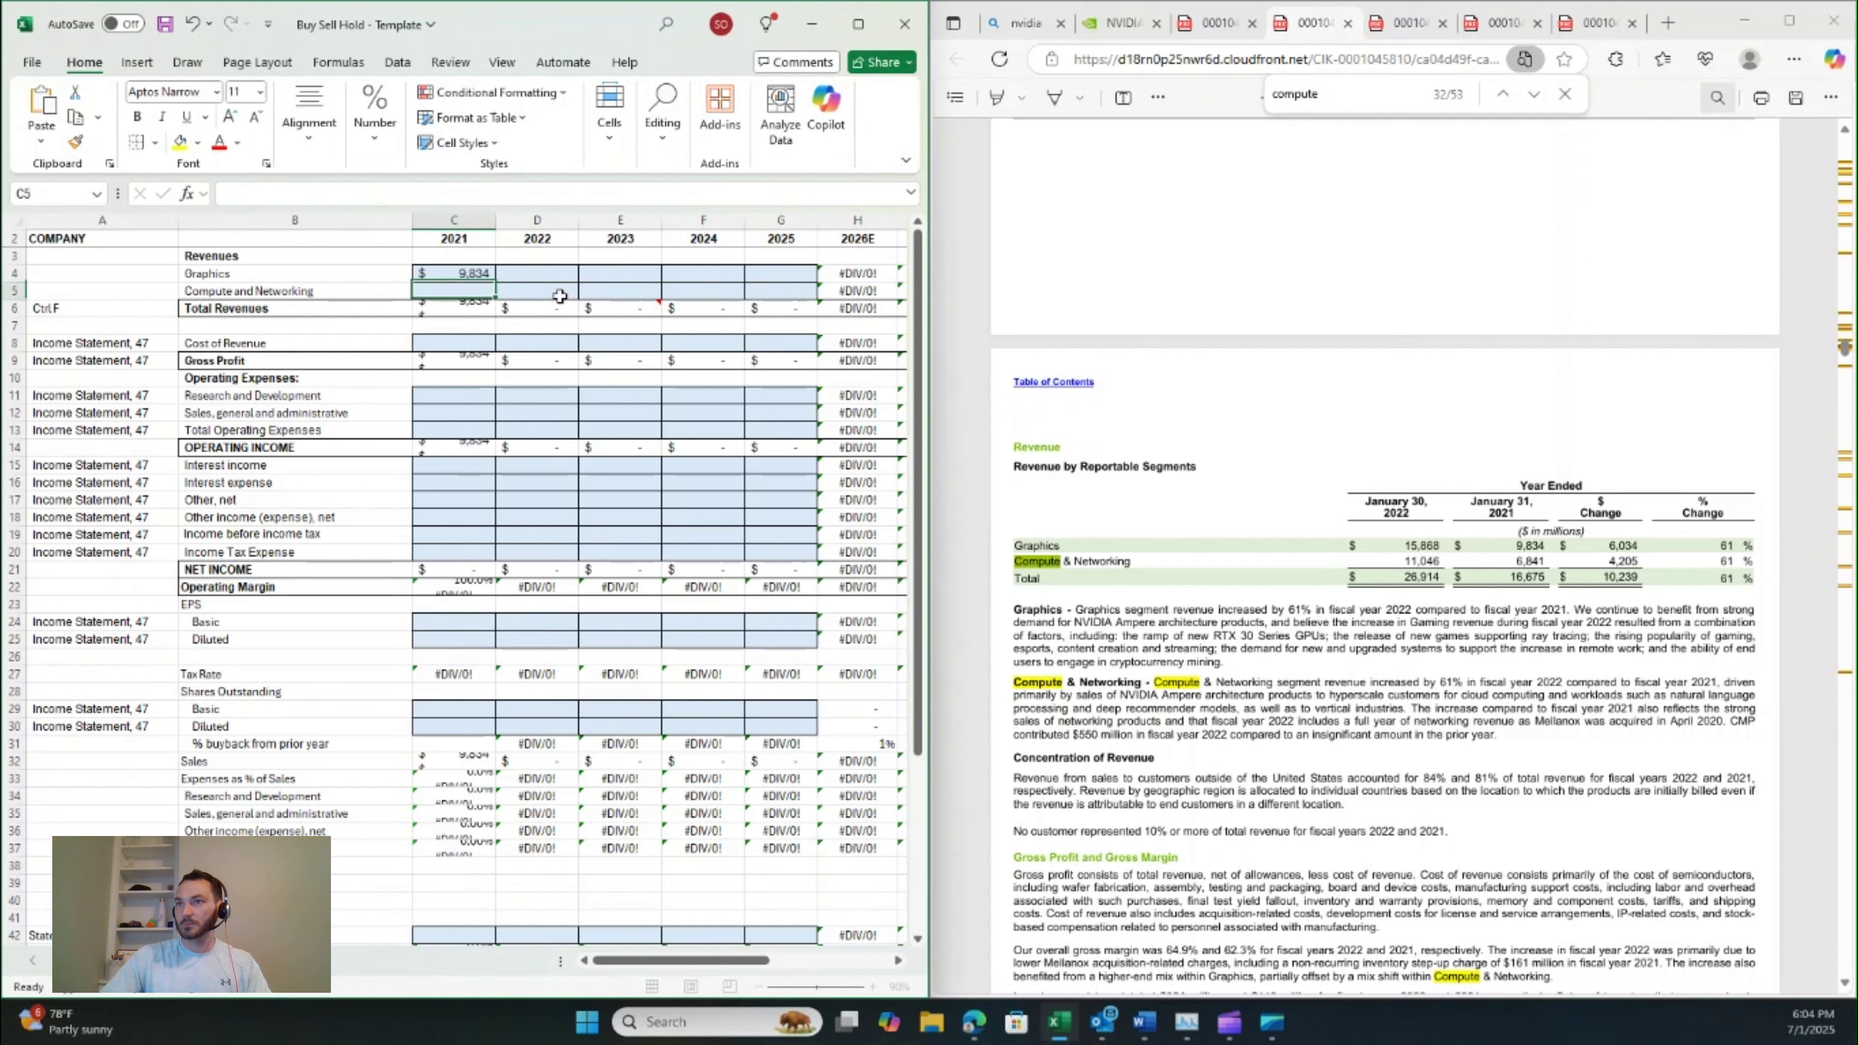
type("68")
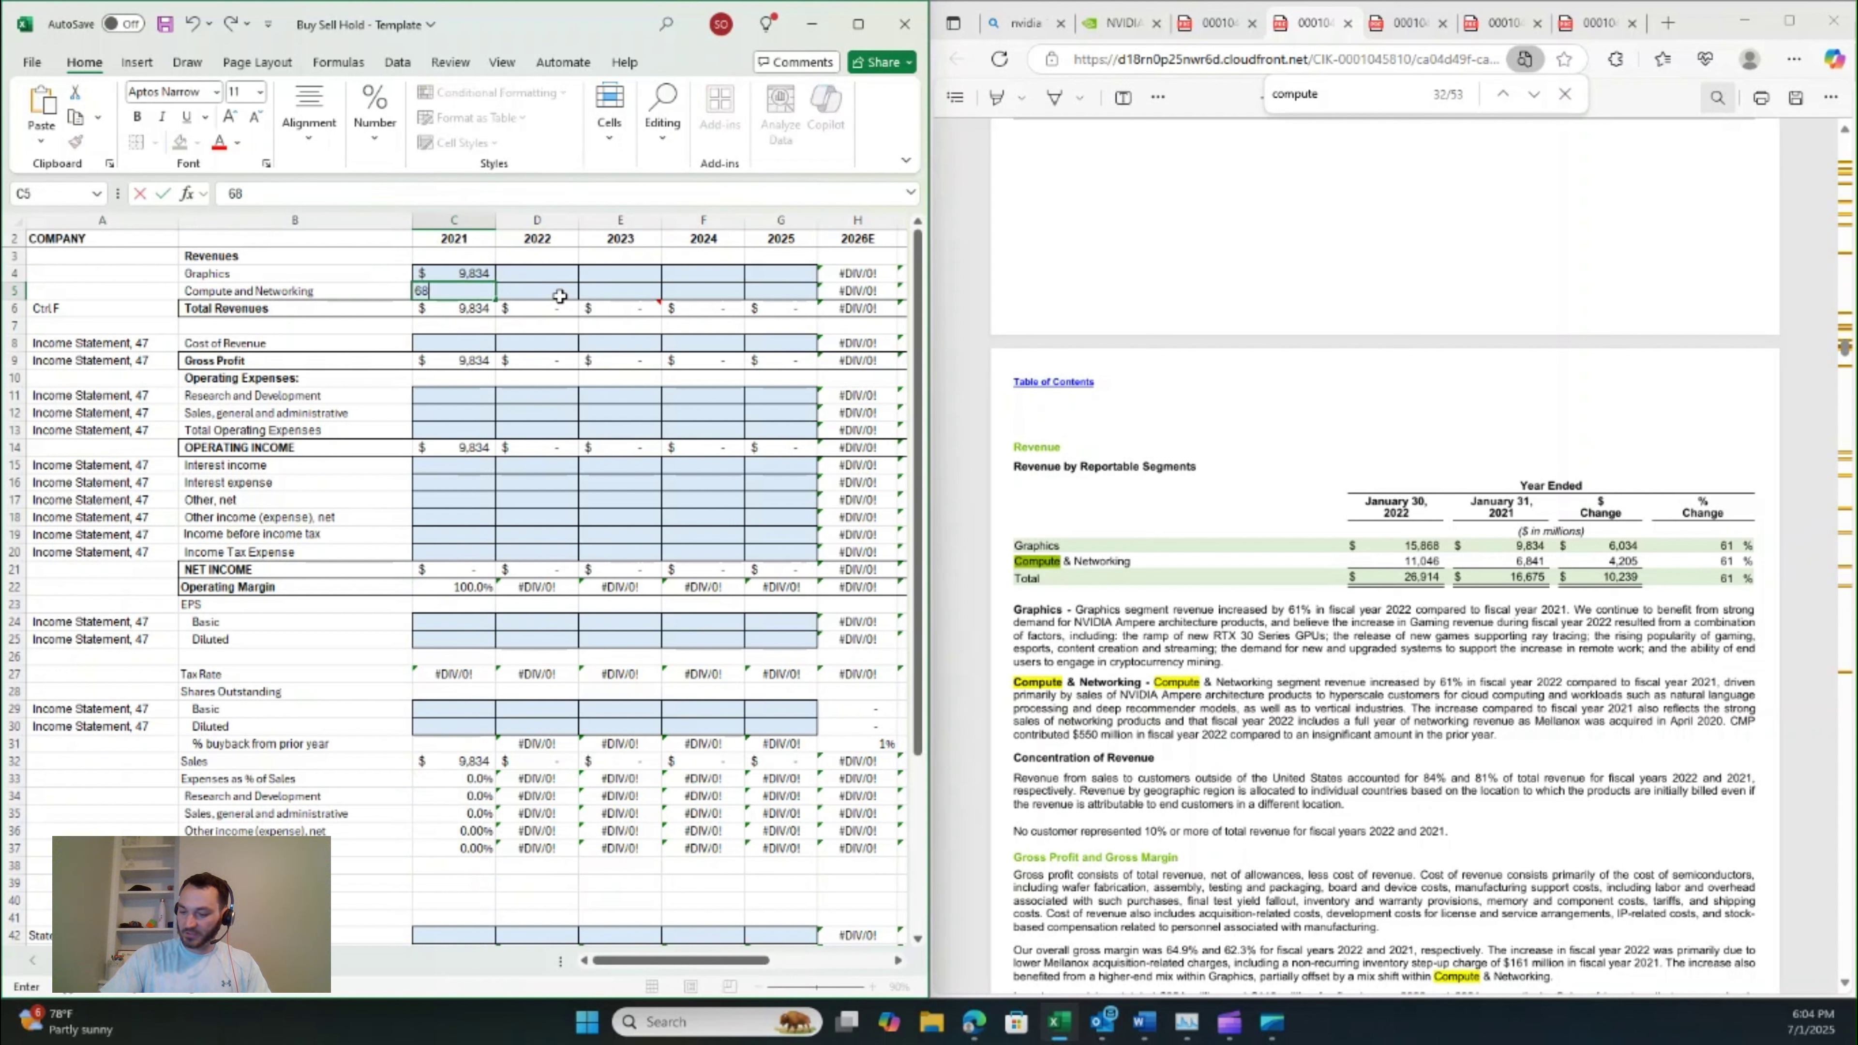
type("41`")
key("BackSpace")
key("Right")
- Enter the 2022 revenues: 15868 for Graphics in D4 and 11046 for Compute and Networking in D5
key("Up")
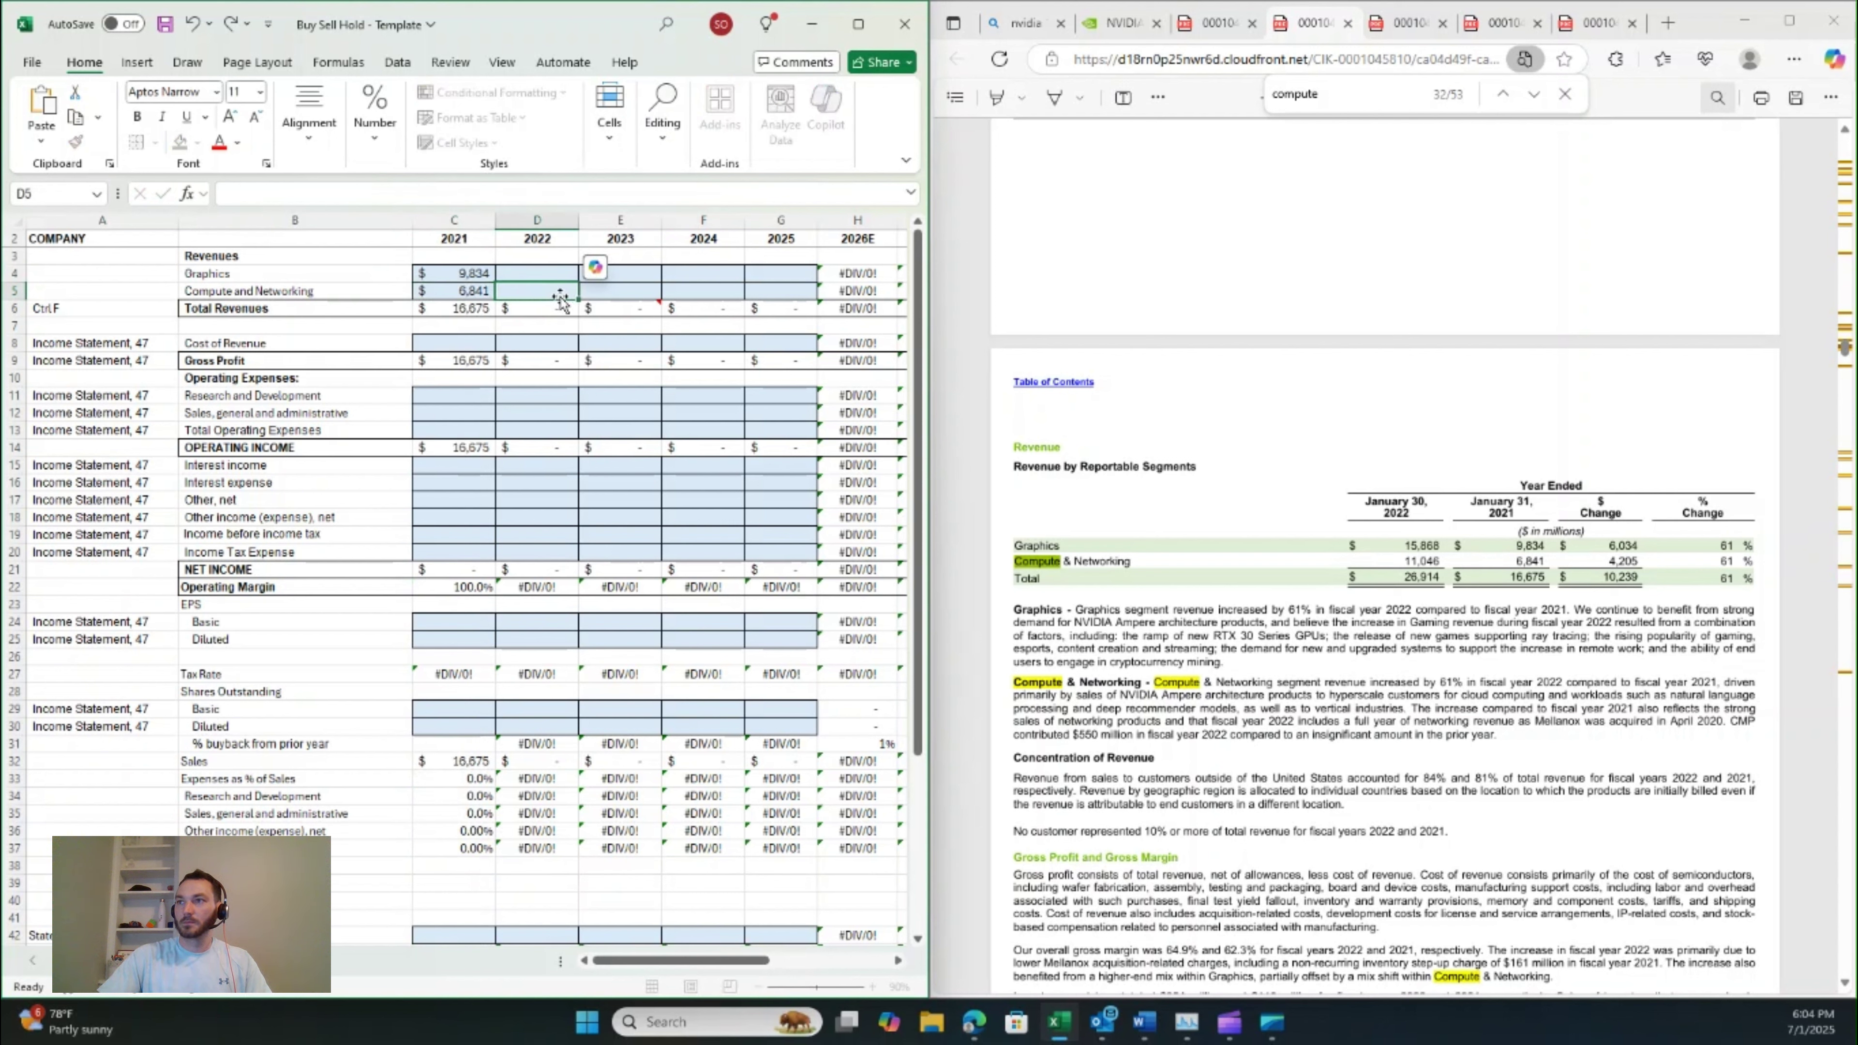
key("Right")
key("Left")
type("15")
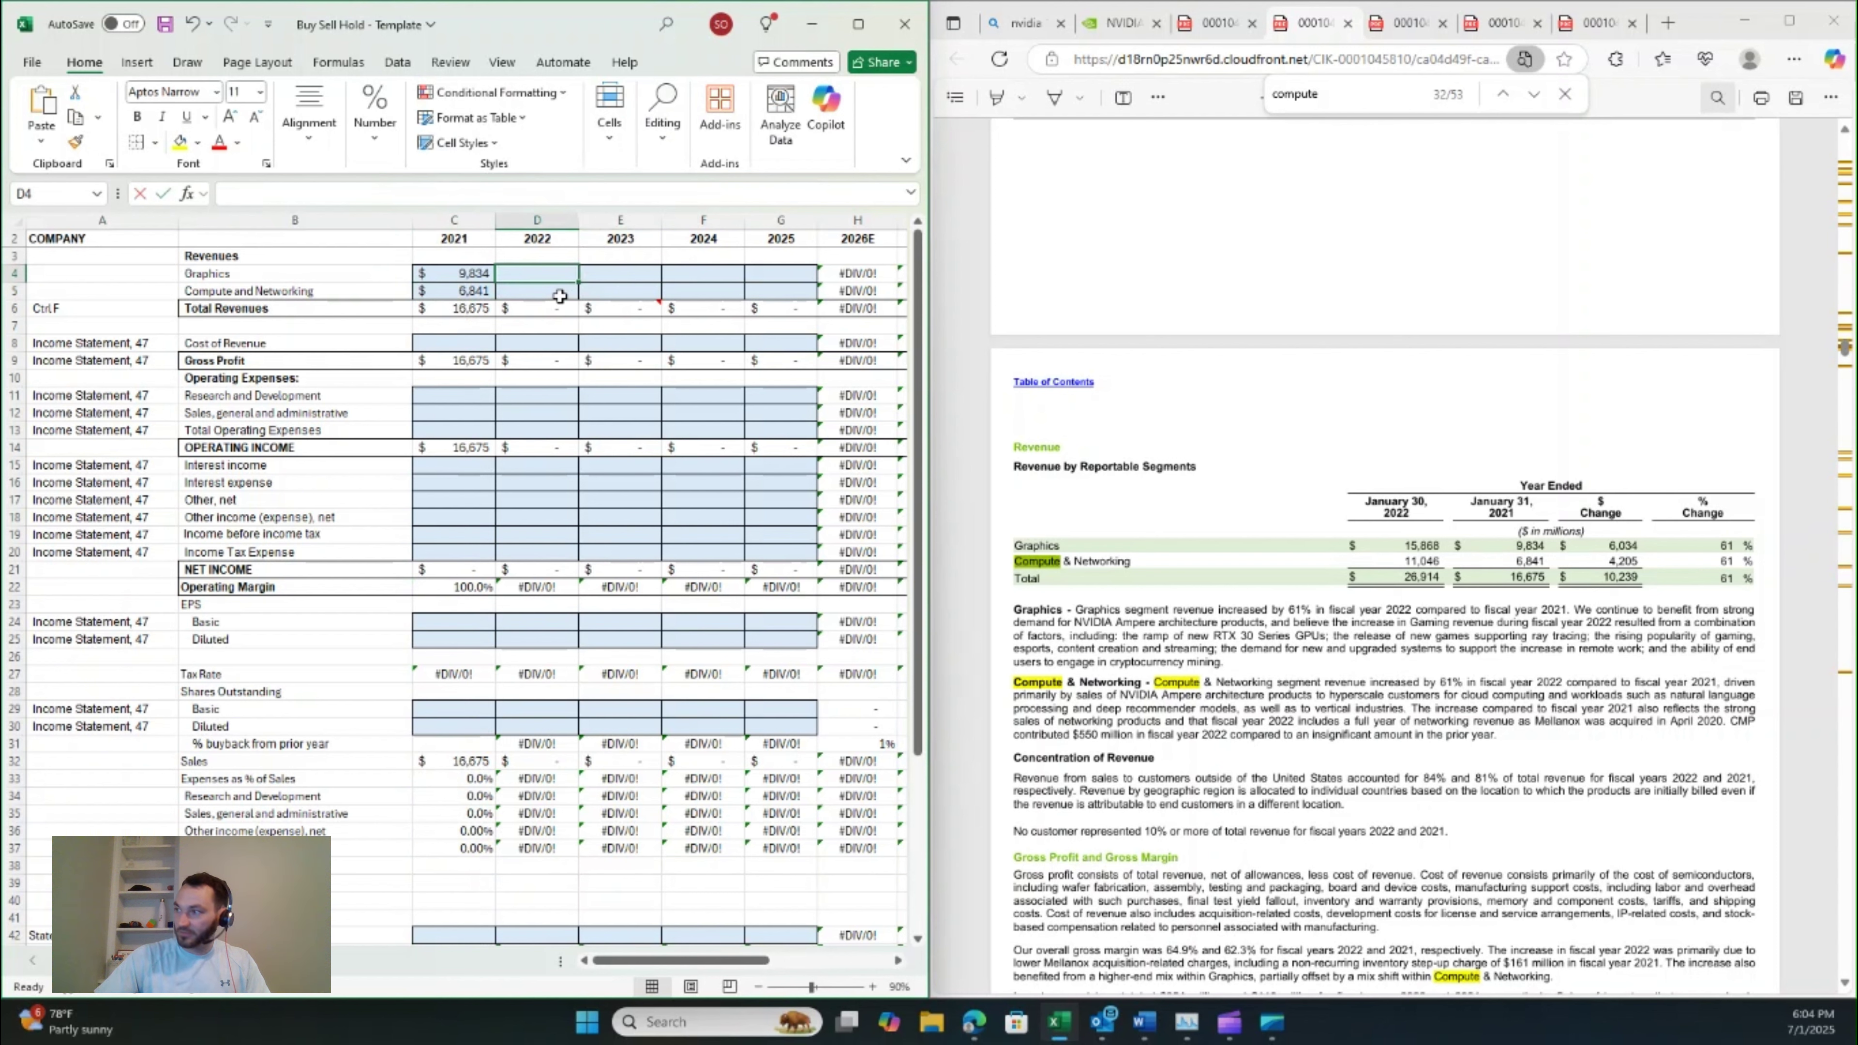
type("868")
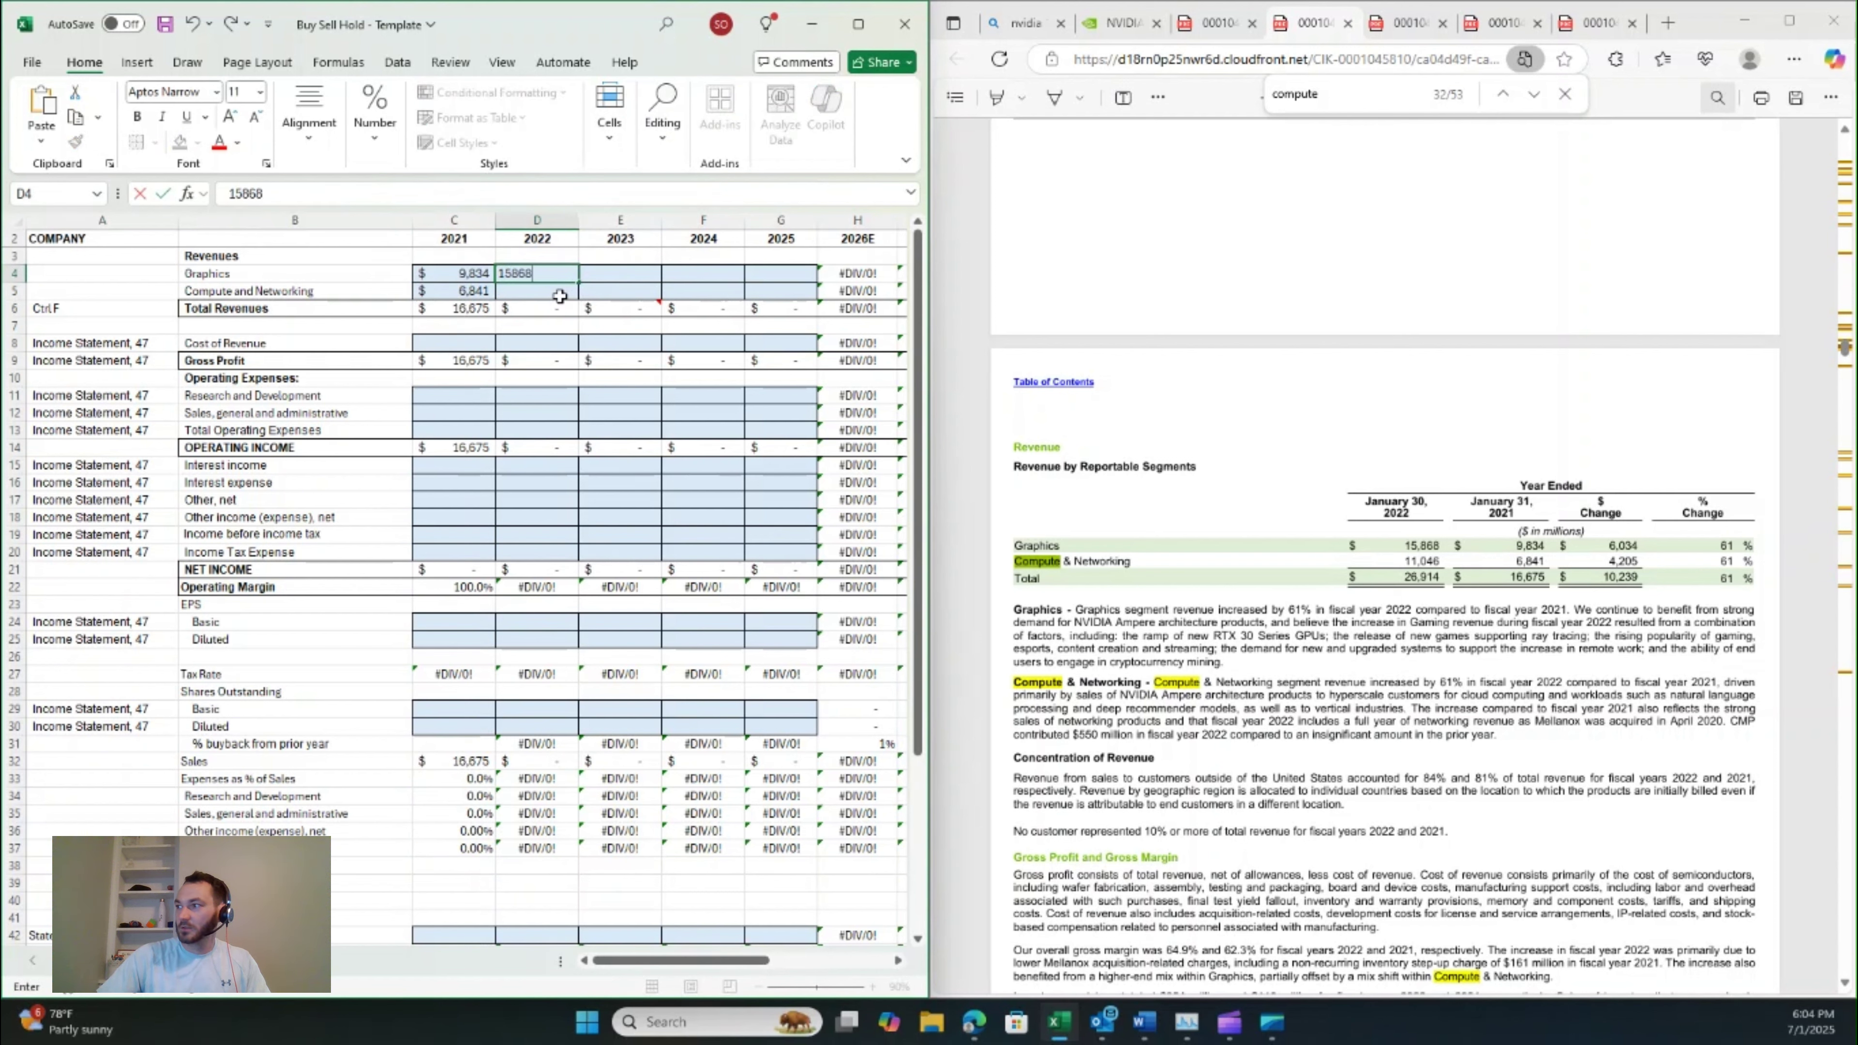
key("Return")
type("11046")
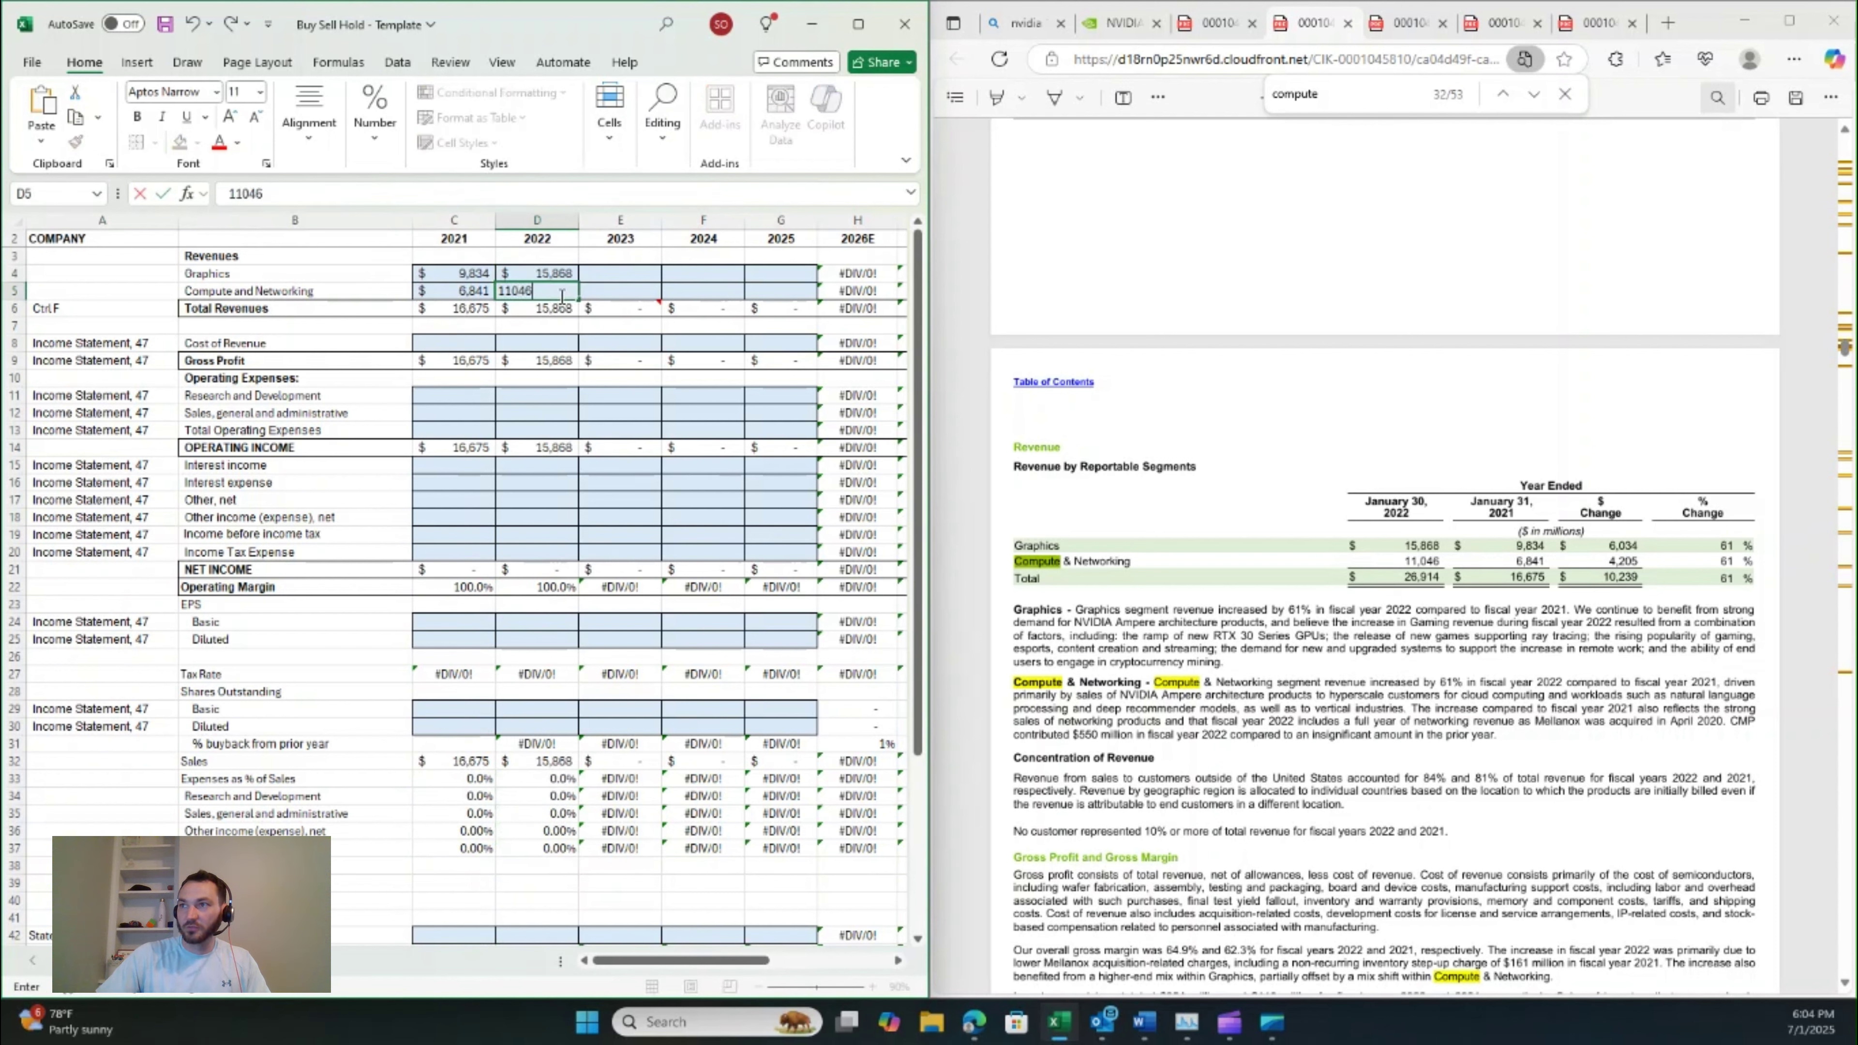
key("Return")
- Switch to the 2024 10-K and enter 2023 revenues of 15068 in the Graphics row and 11906 in the Compute and Networking row
left_click(1228, 353)
key("ctrl+Tab")
key("ctrl+Tab")
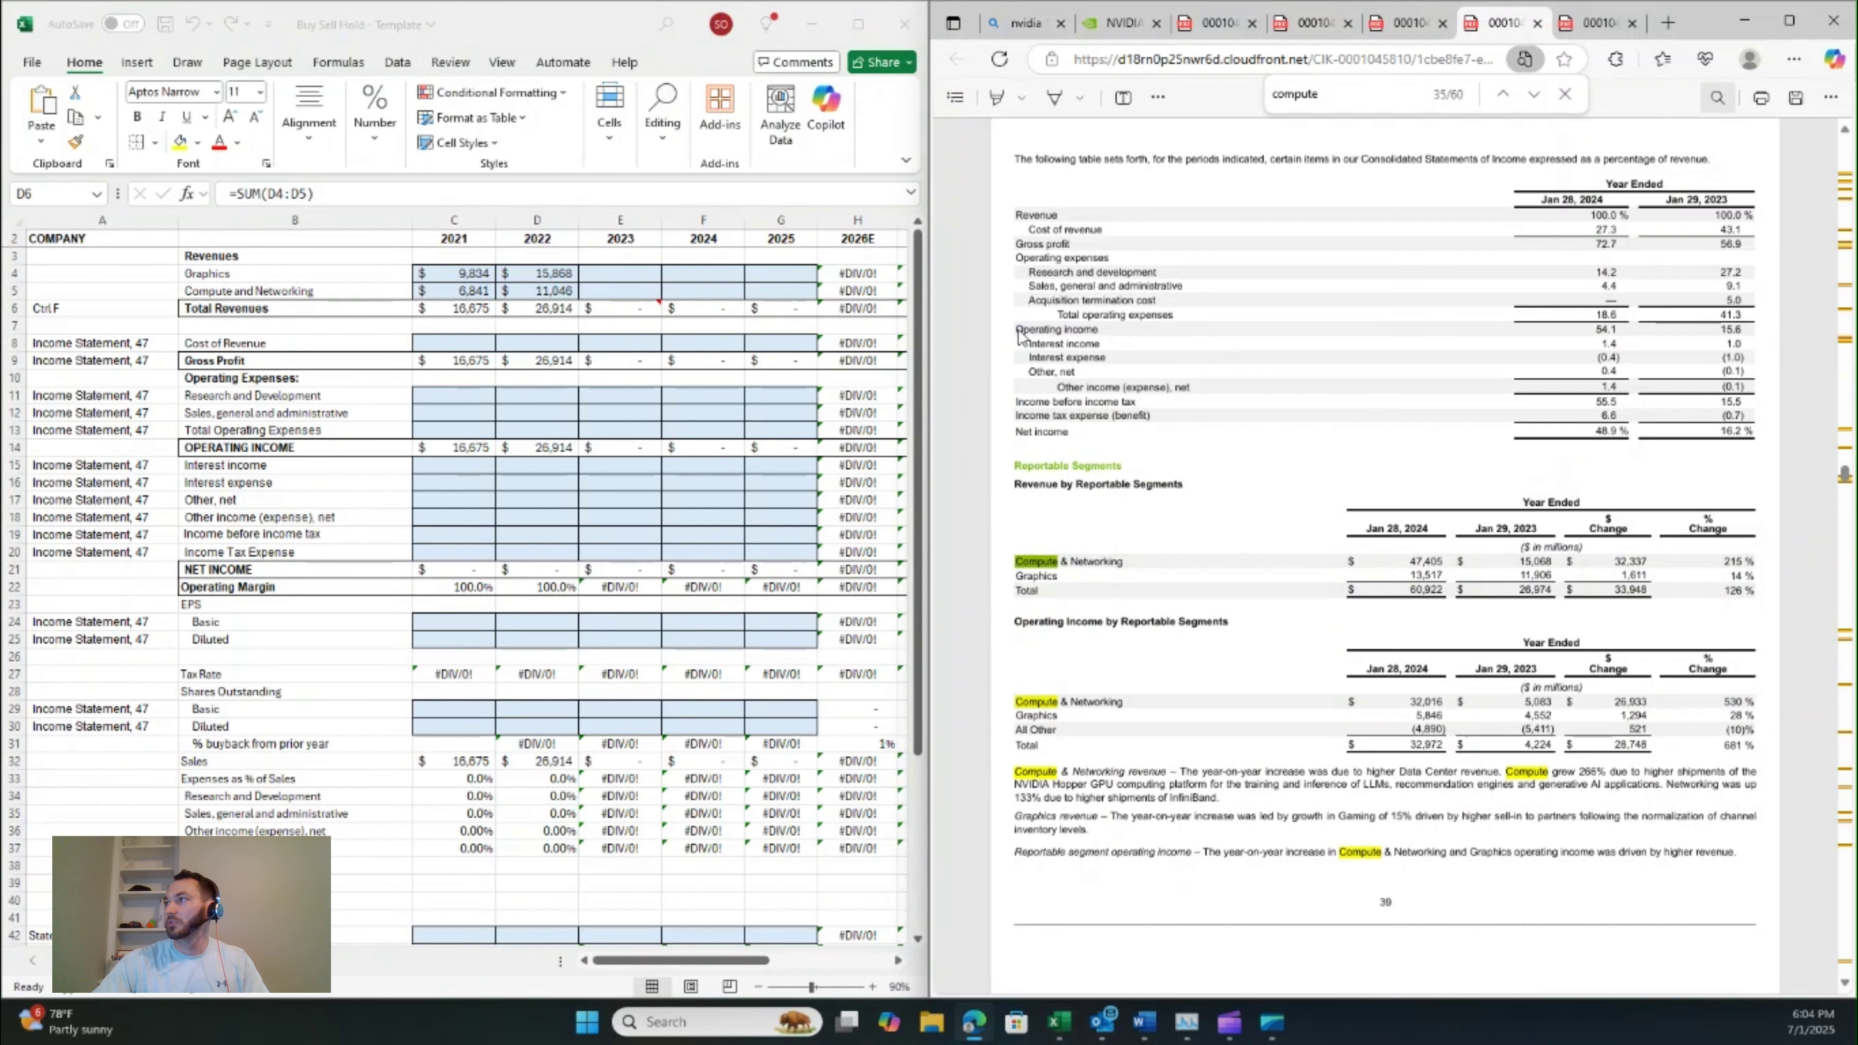
key("alt+Tab")
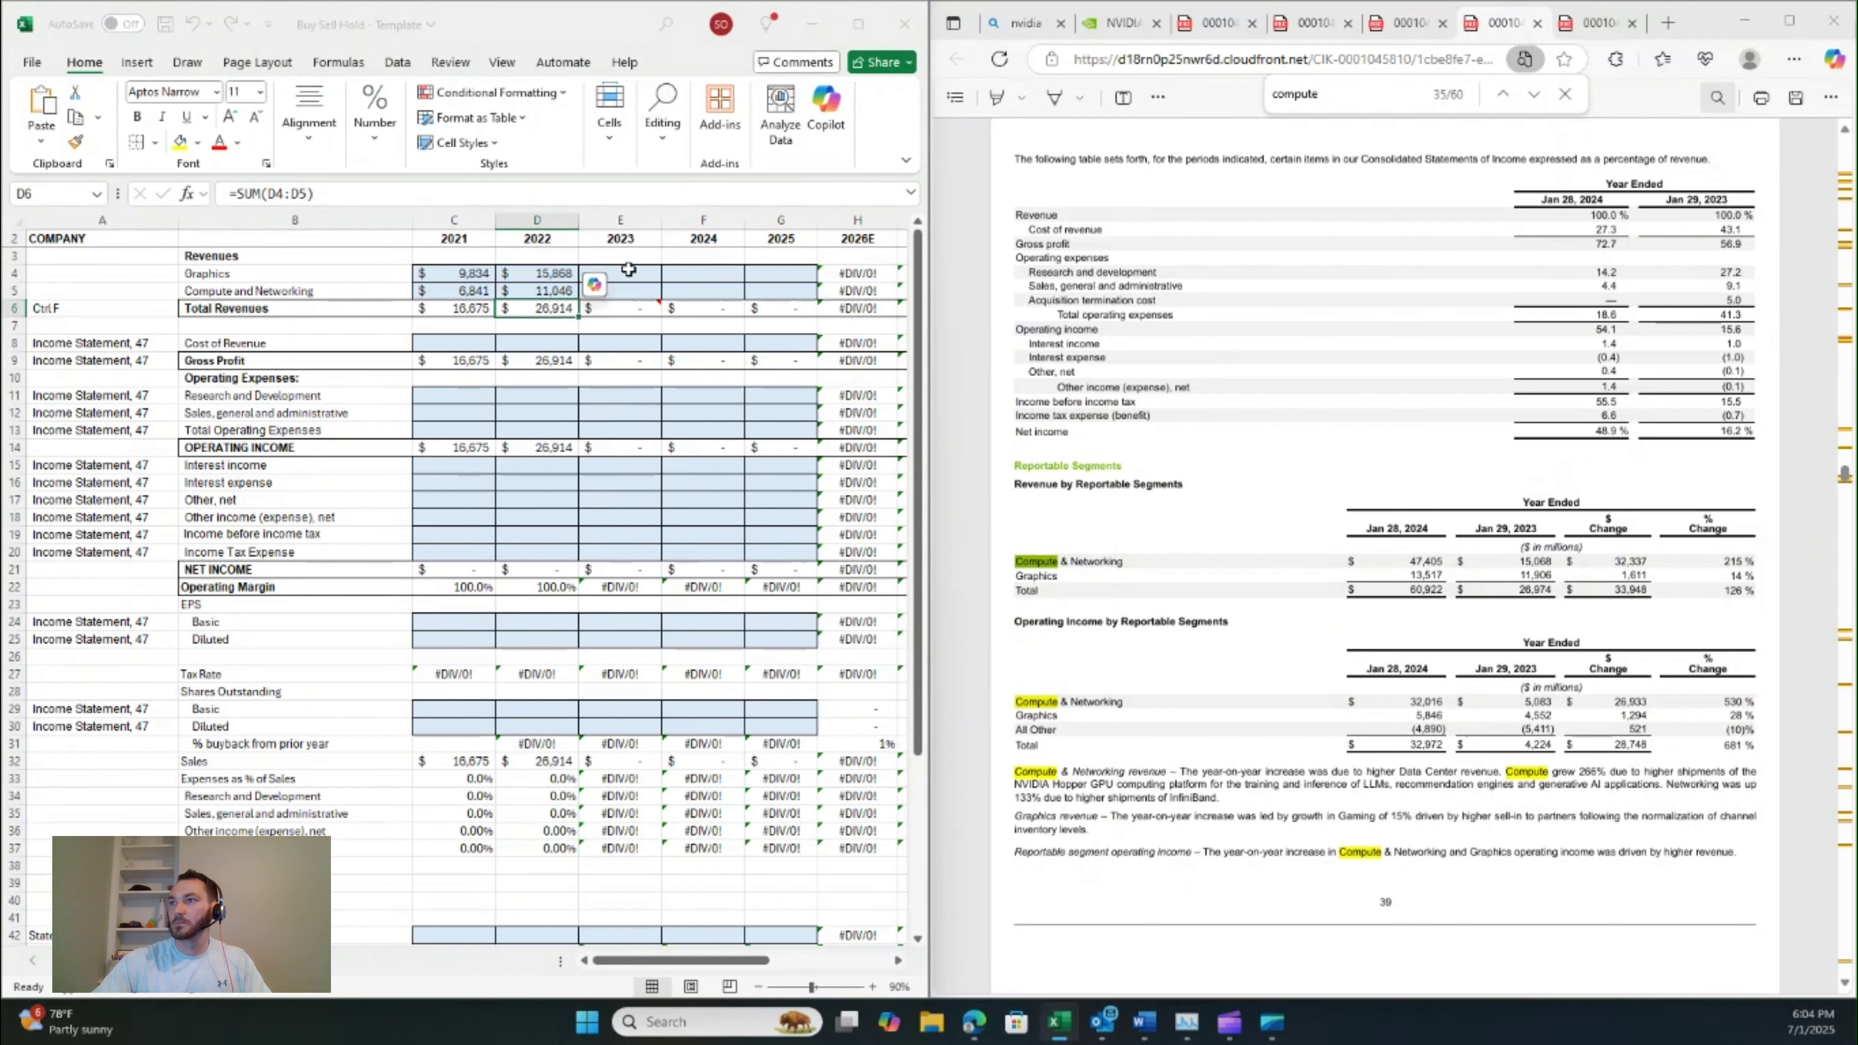
left_click(629, 271)
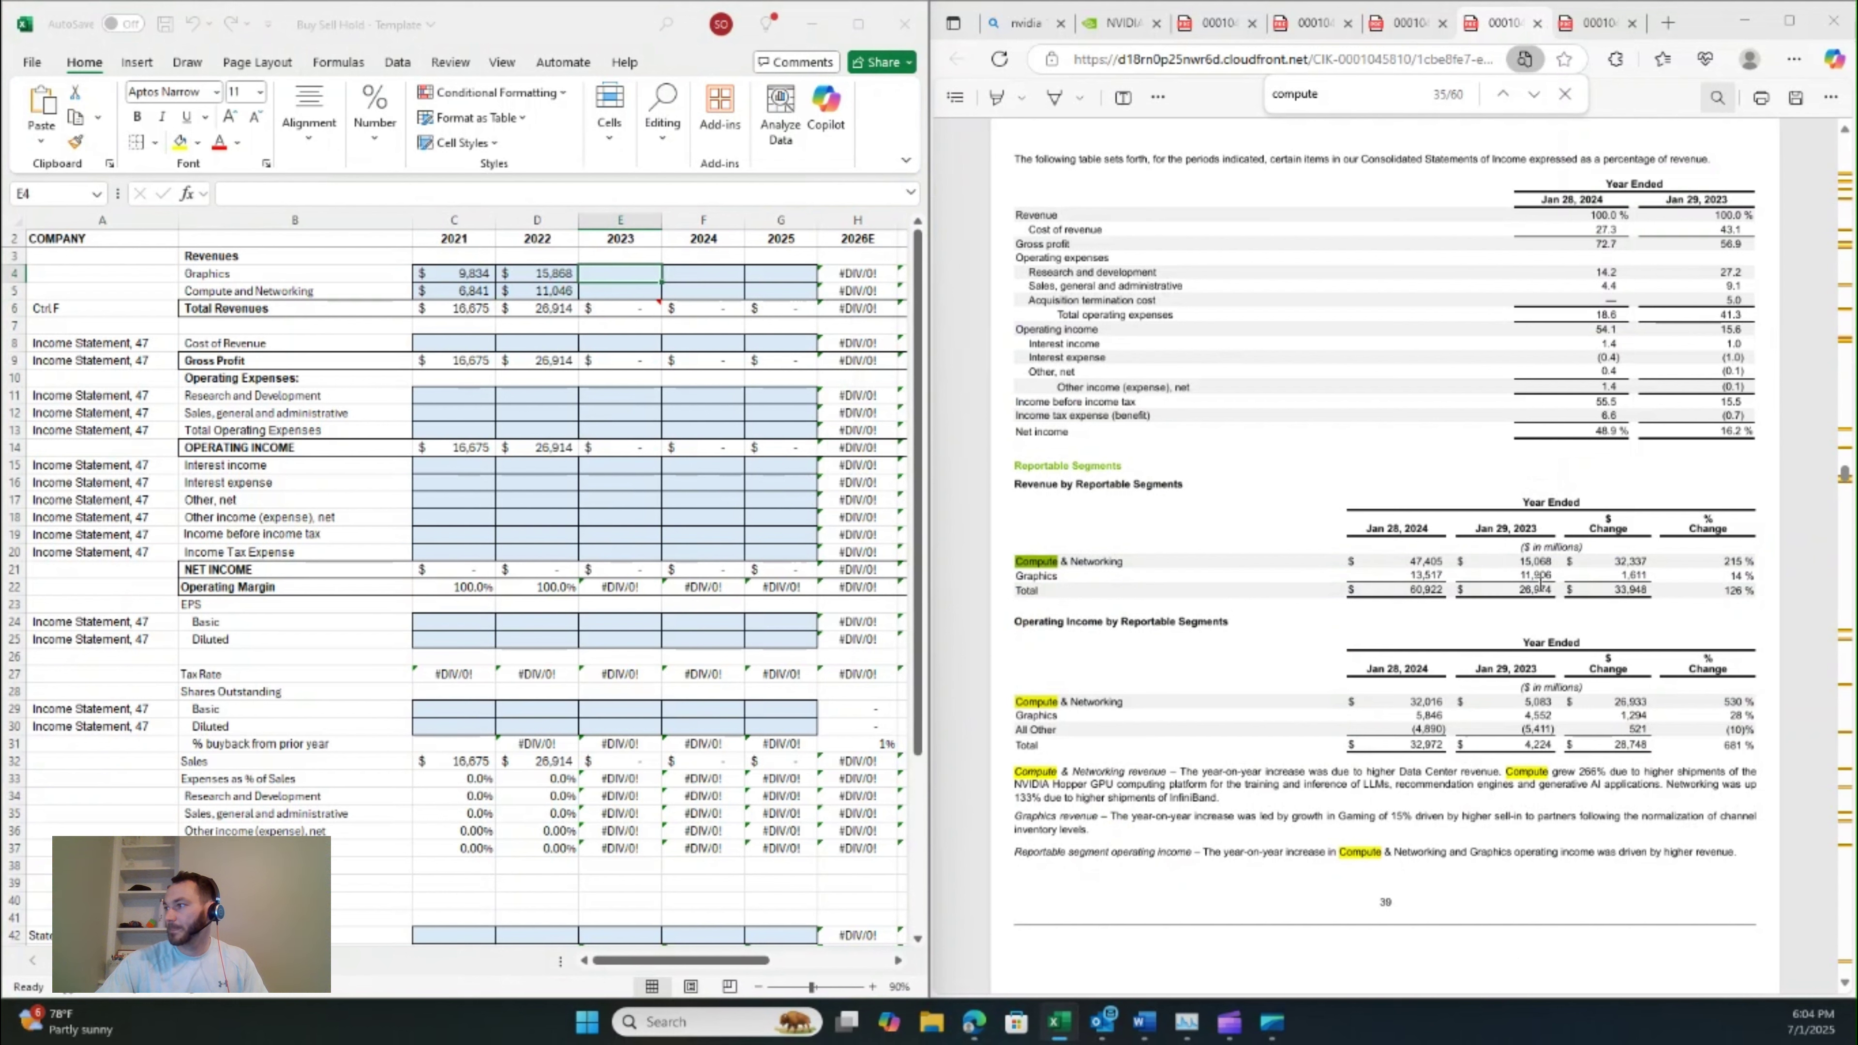
left_click(633, 275)
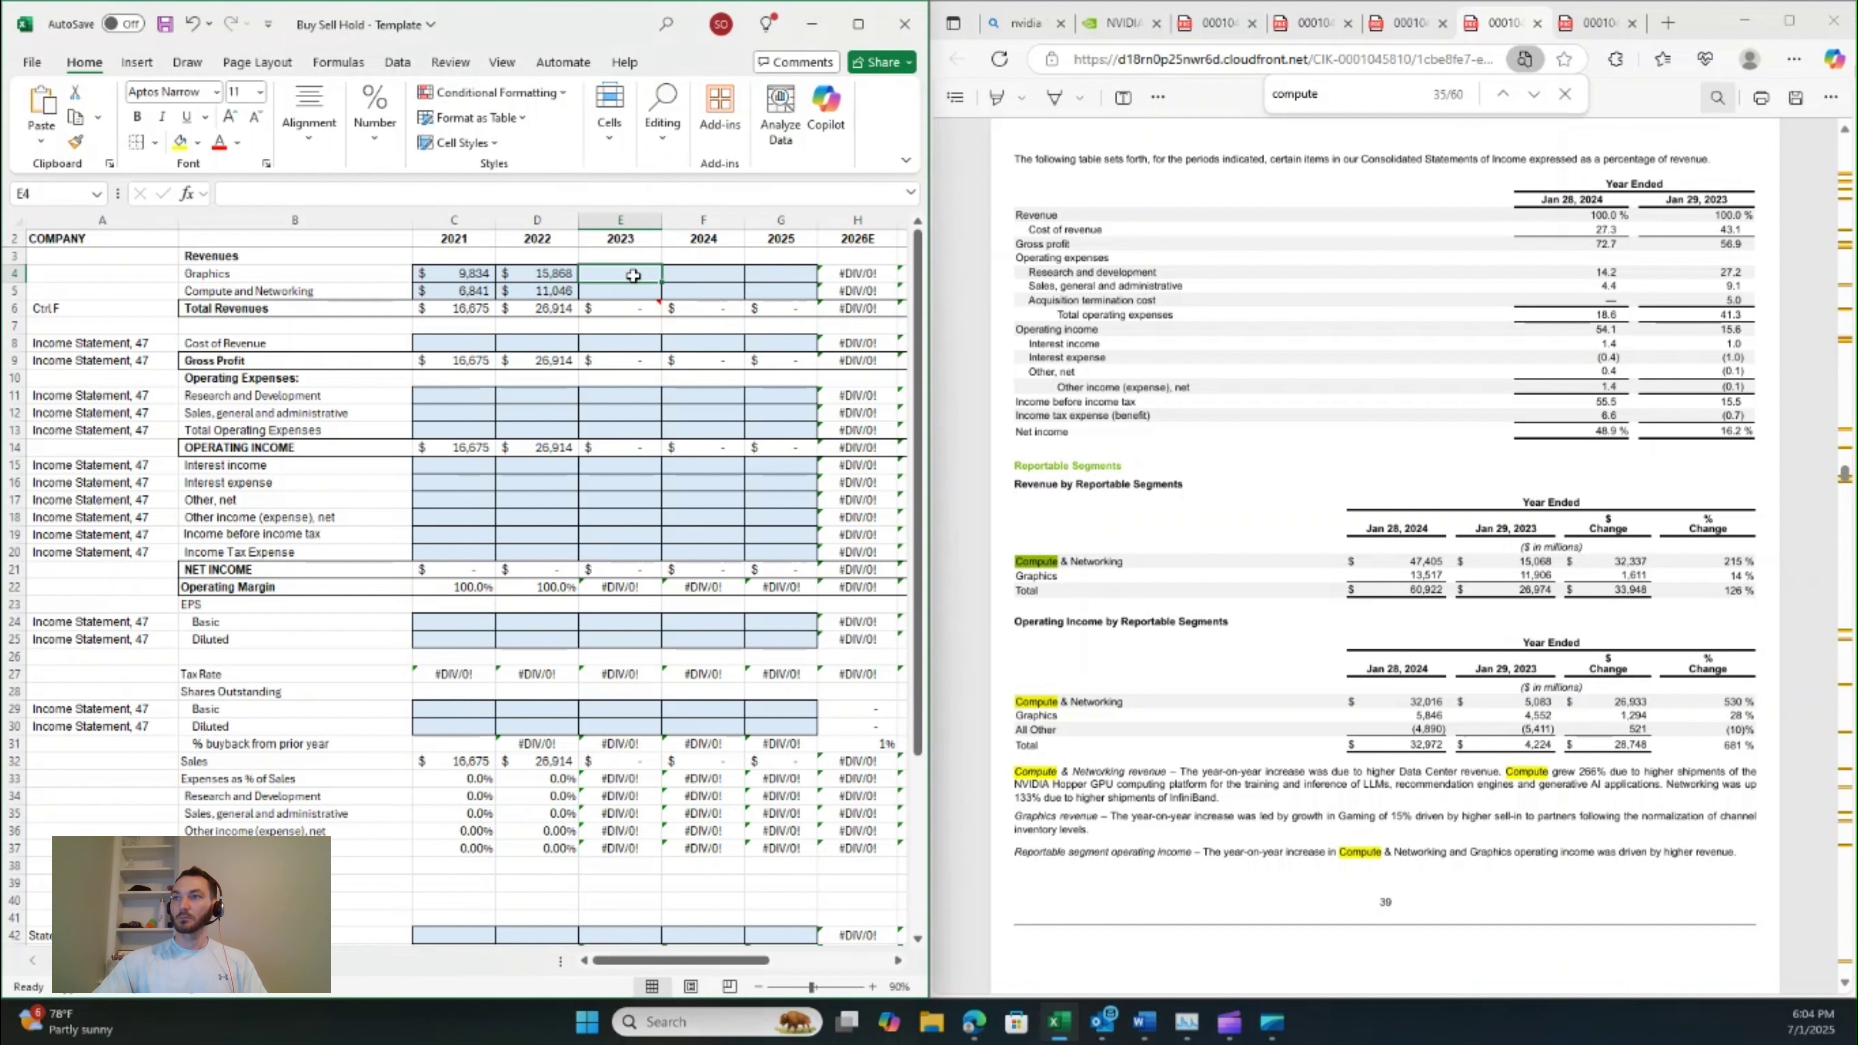
type("15068")
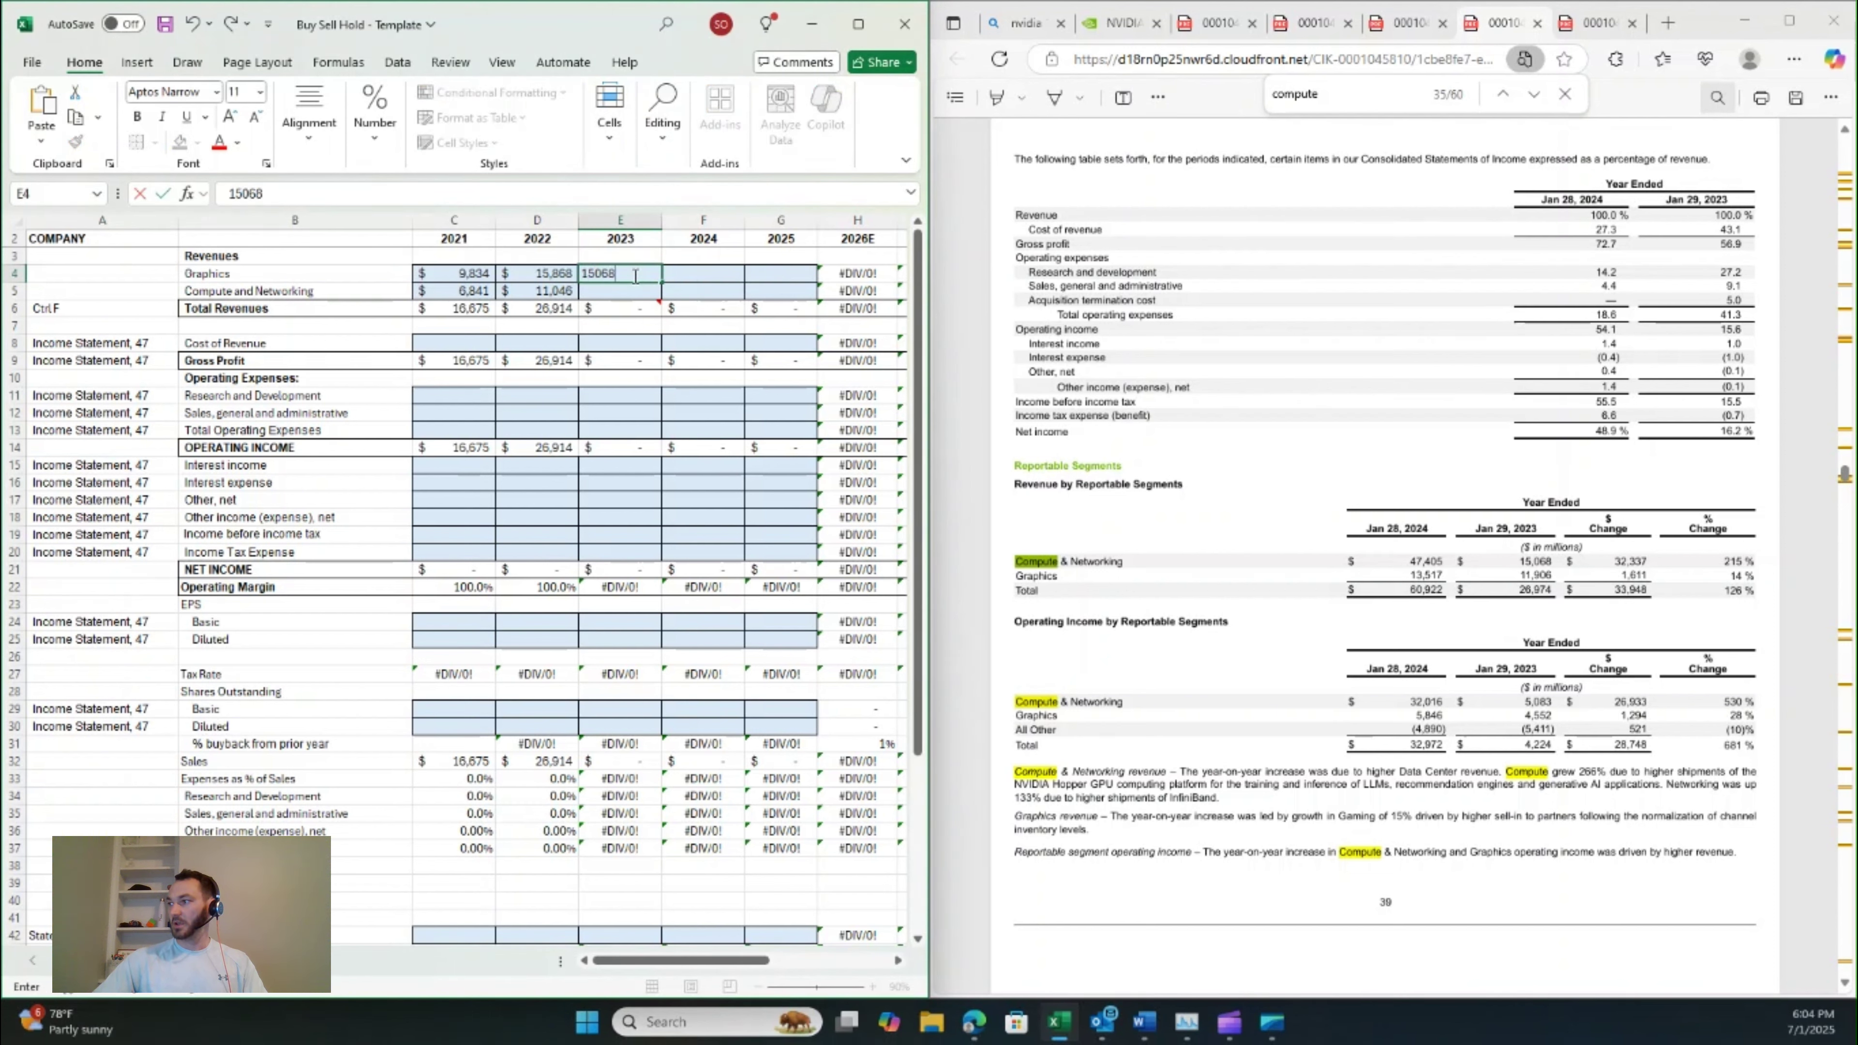
key("Return")
type("11906")
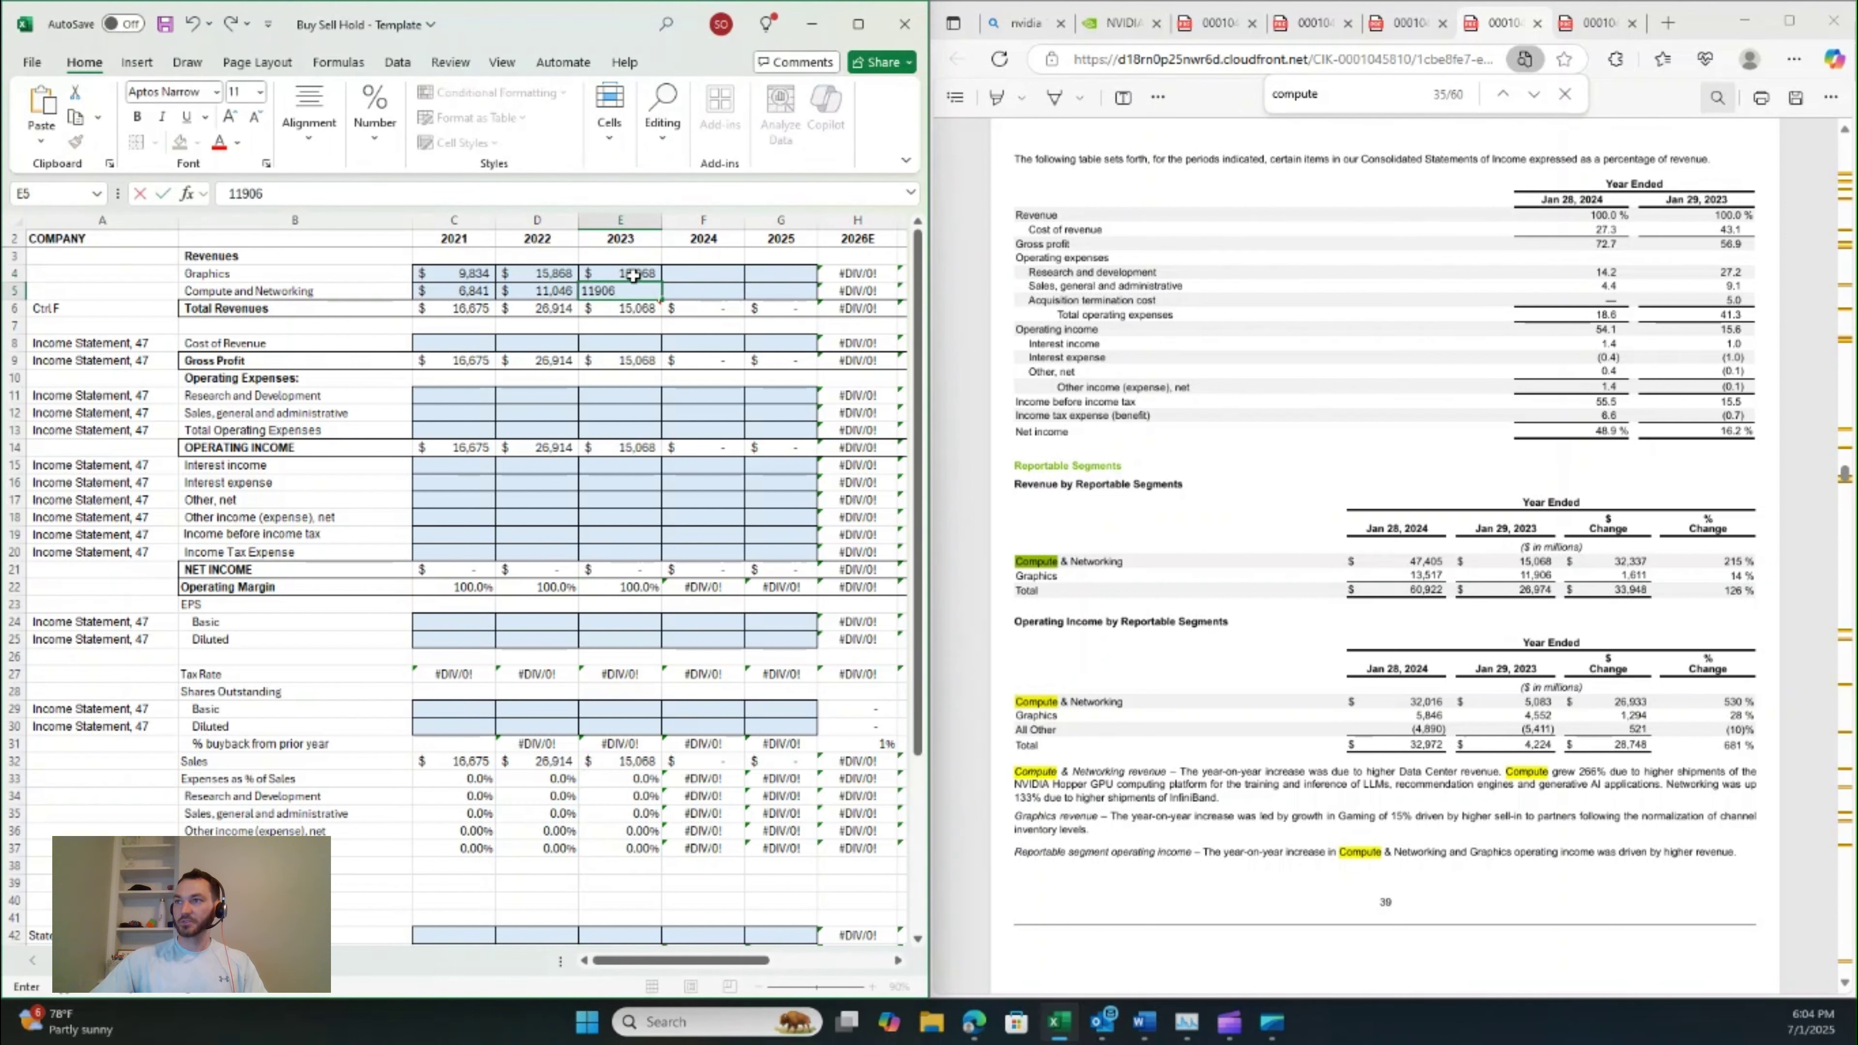
key("Up")
- Enter the 2024 revenues: 47405 in the Graphics row and 13513 in the Compute and Networking row
key("Right")
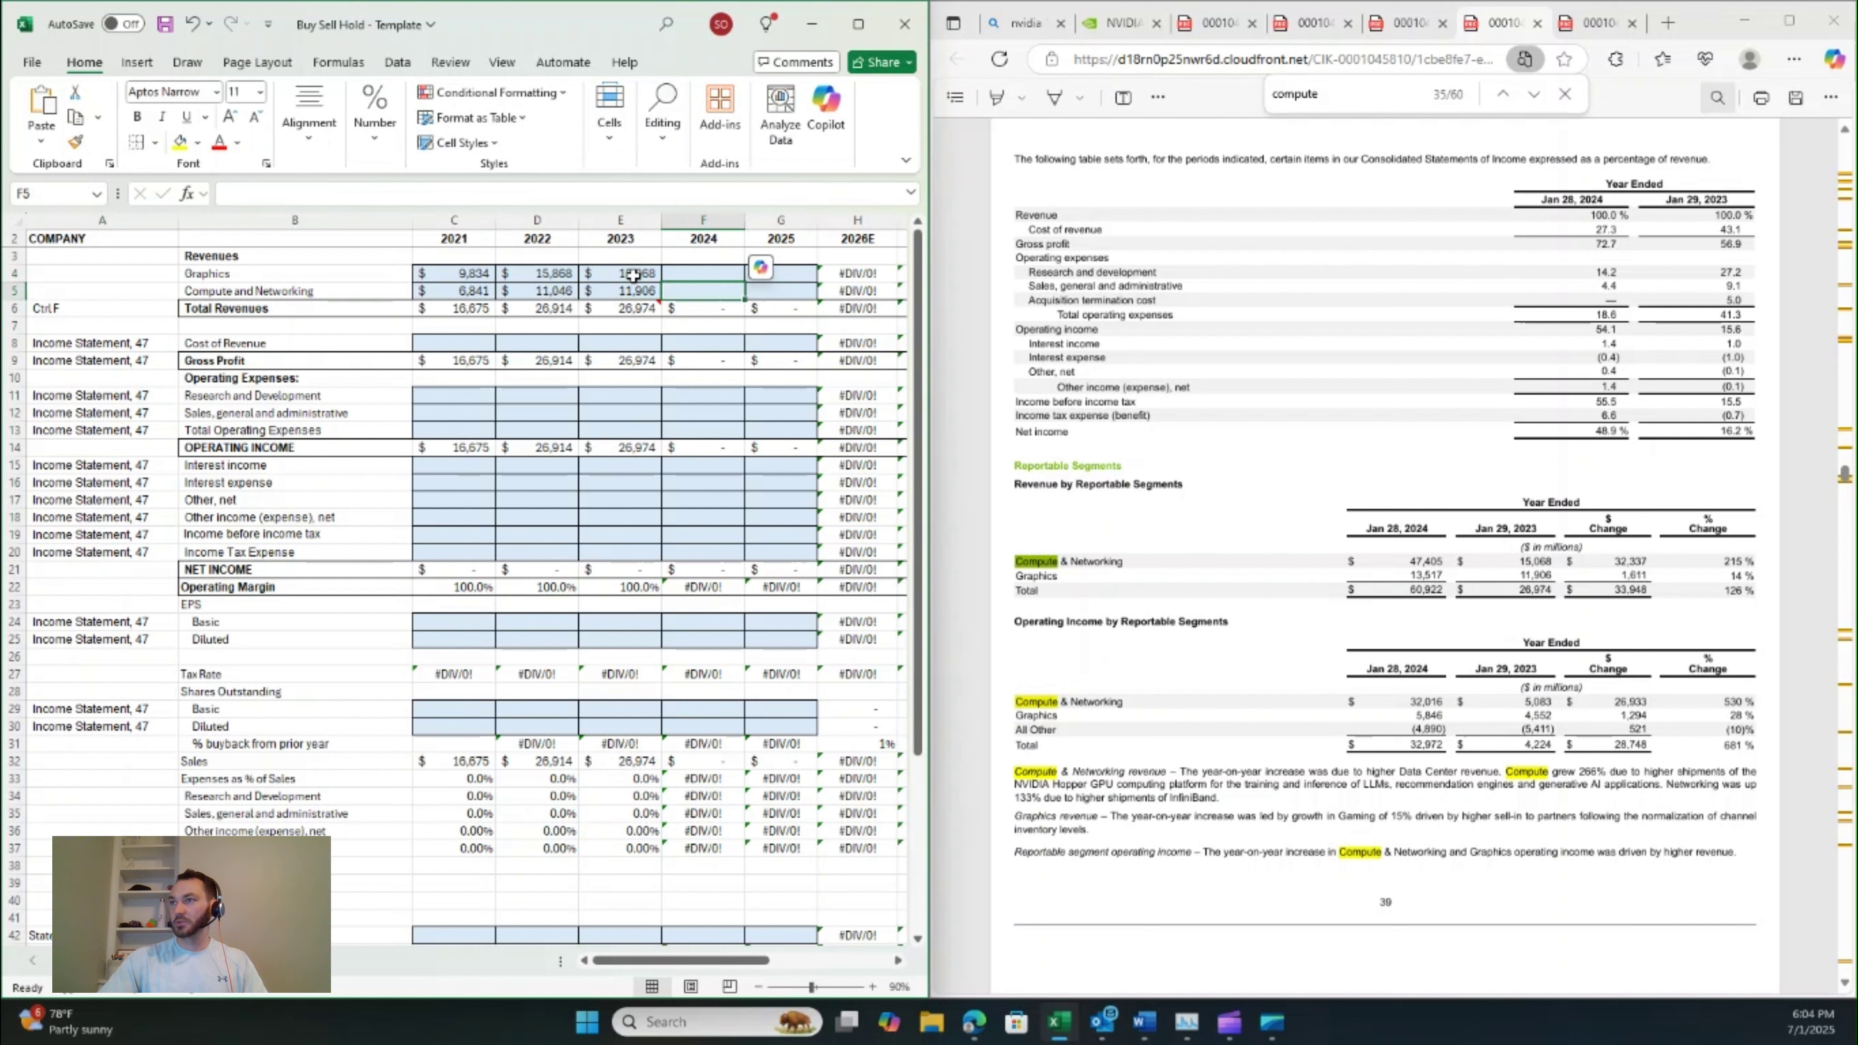
type("47405")
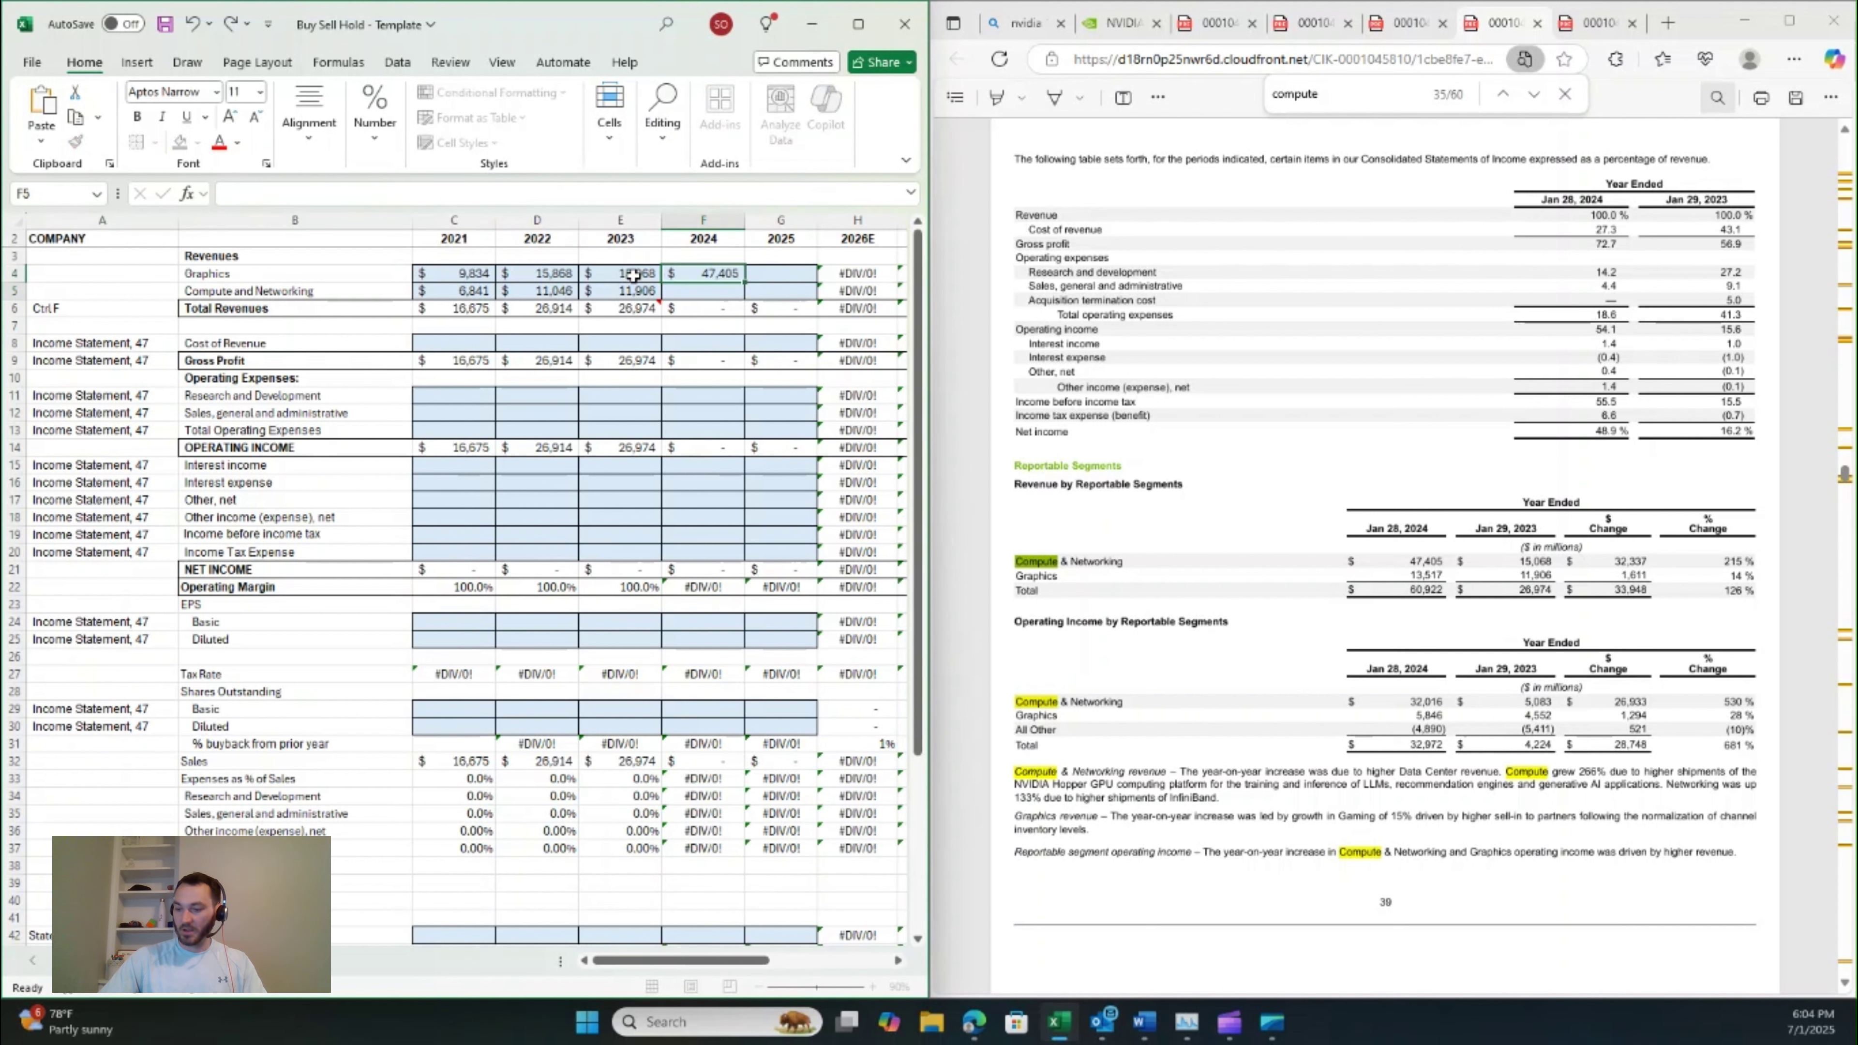
key("Return")
type("13")
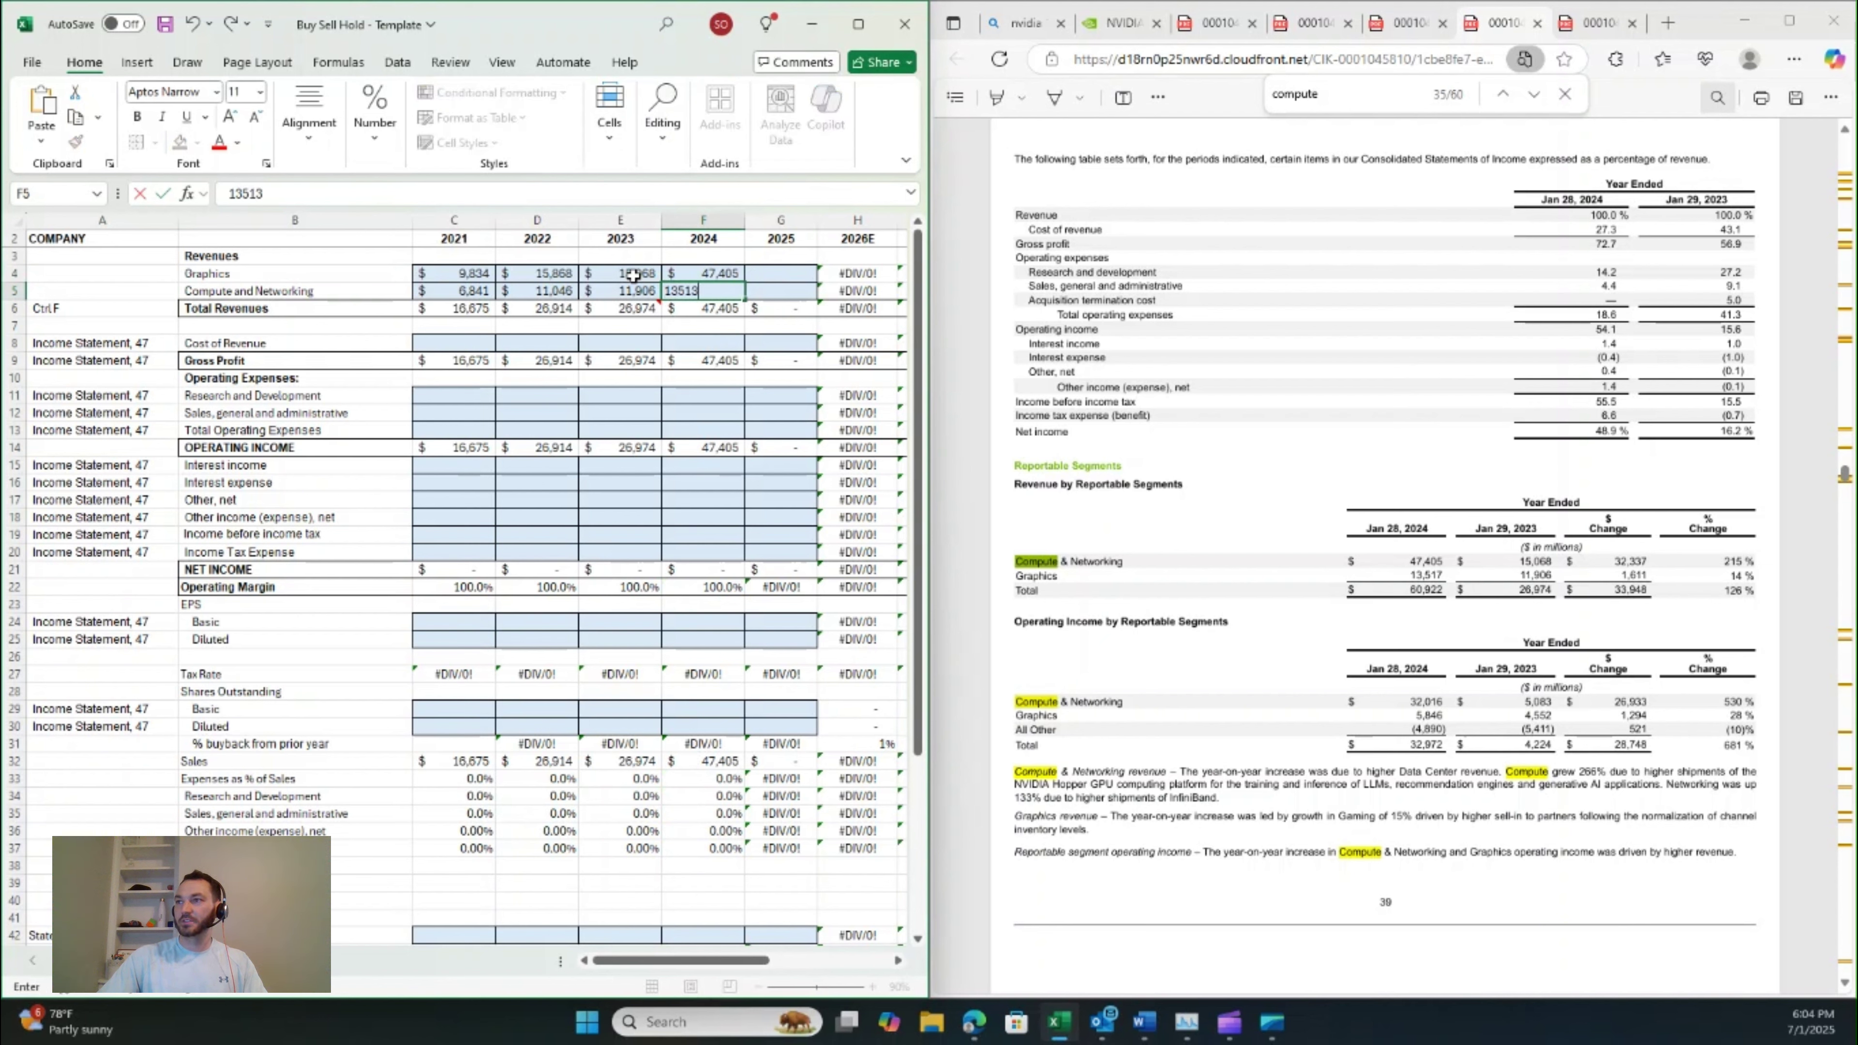
type(",513")
key("Return")
- Switch to the 2025 10-K and enter 2025 revenues of 116193 in the Graphics row and 14304 in the Compute and Networking row
left_click(1342, 408)
key("ctrl+Tab")
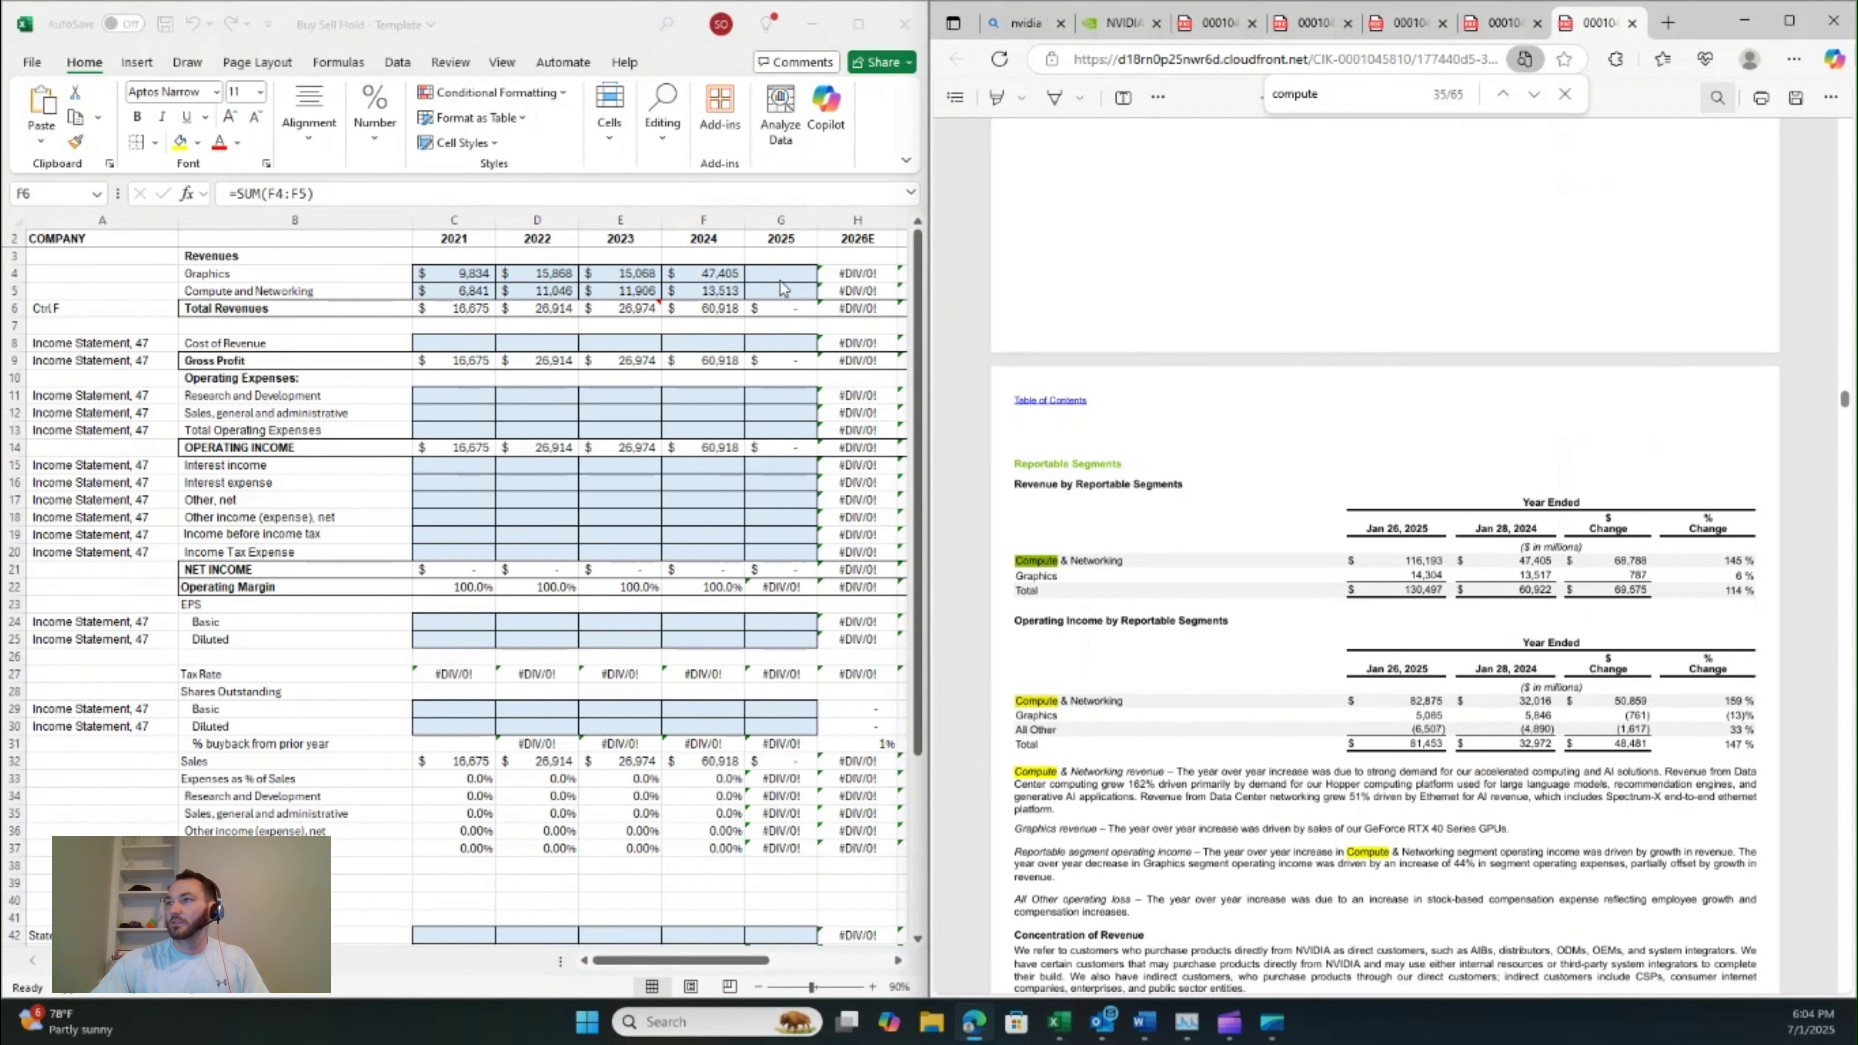
left_click(780, 274)
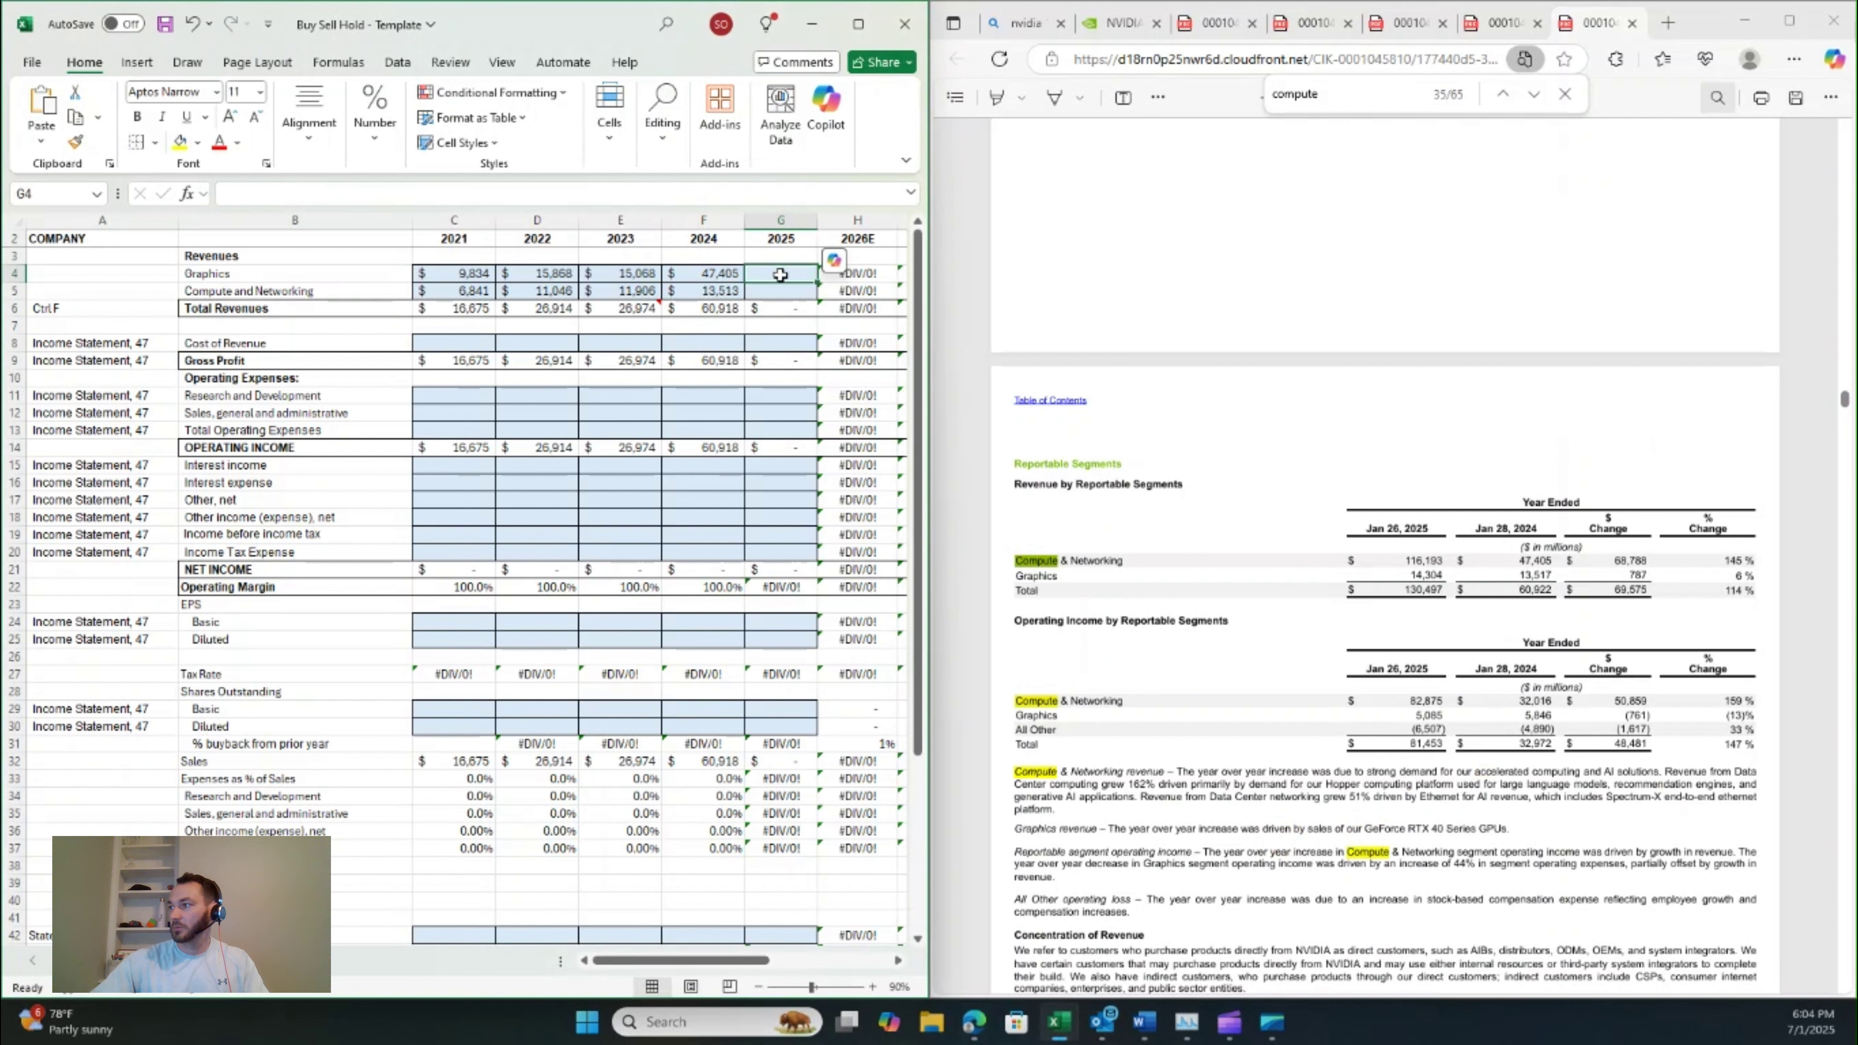
type("116")
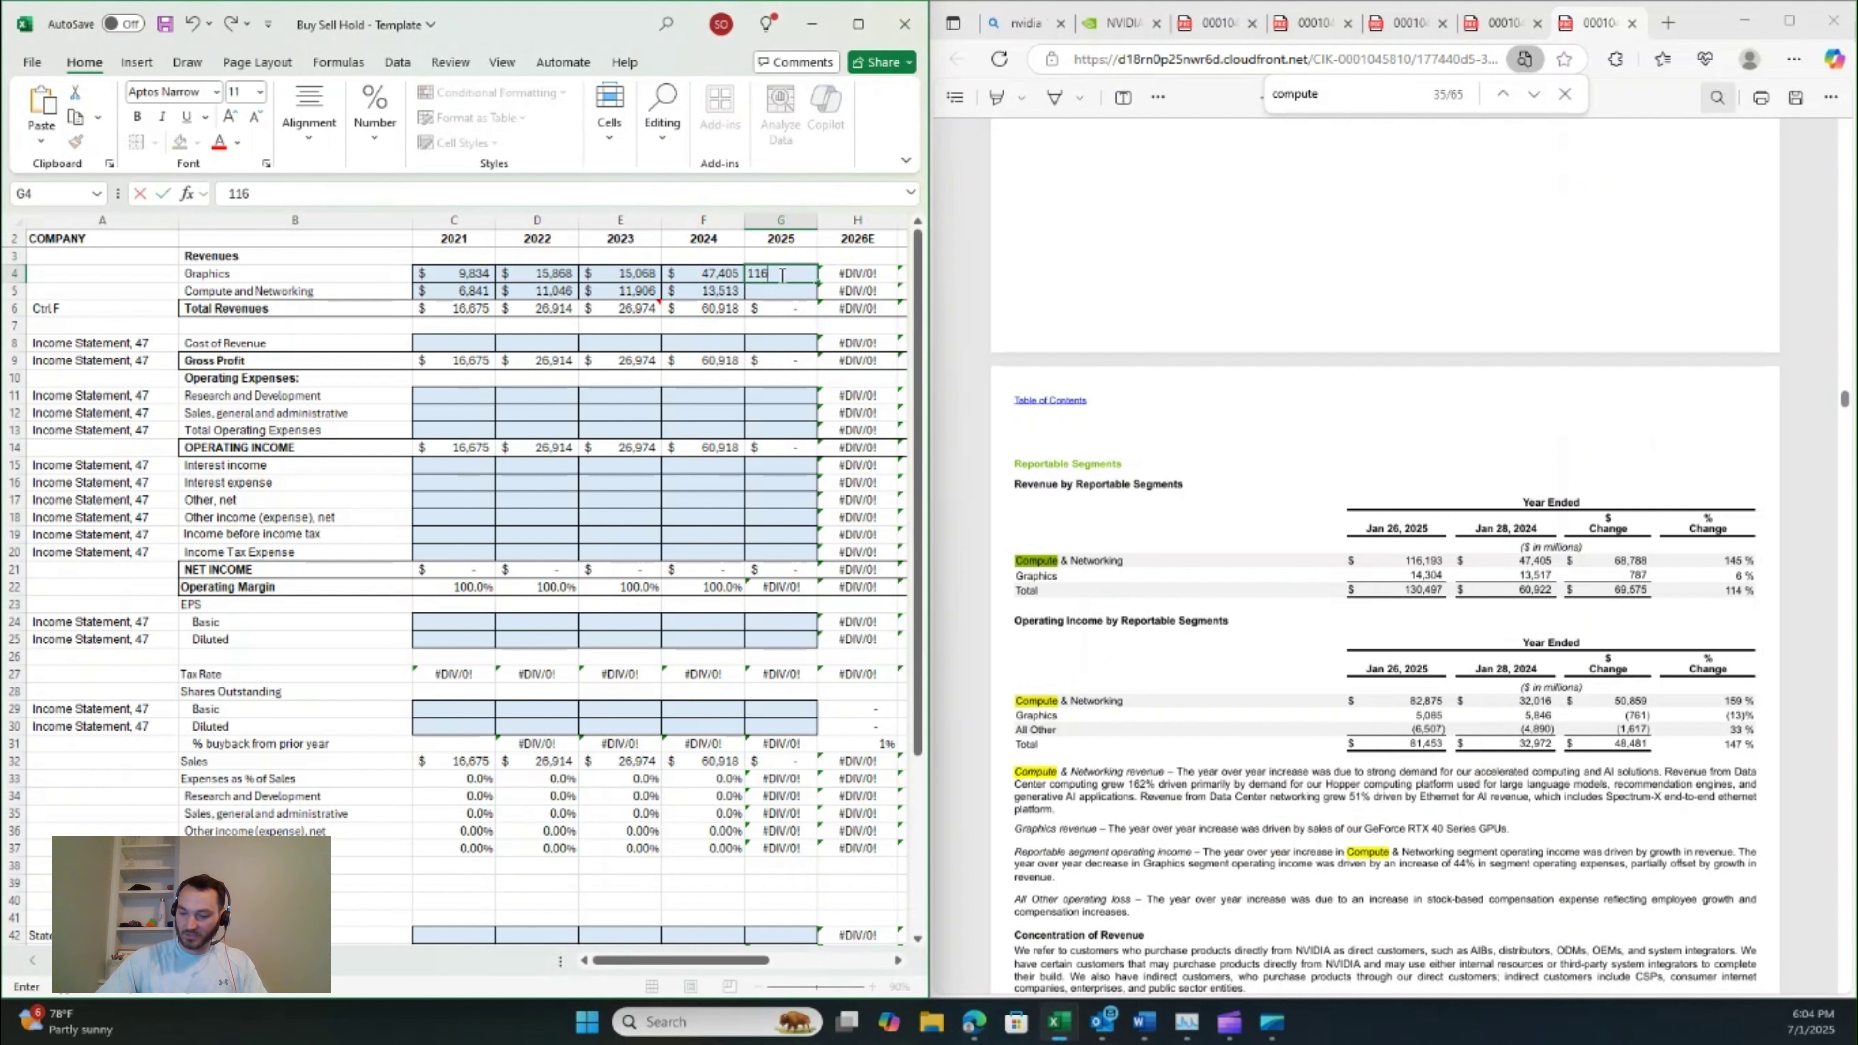
type("193")
key("Return")
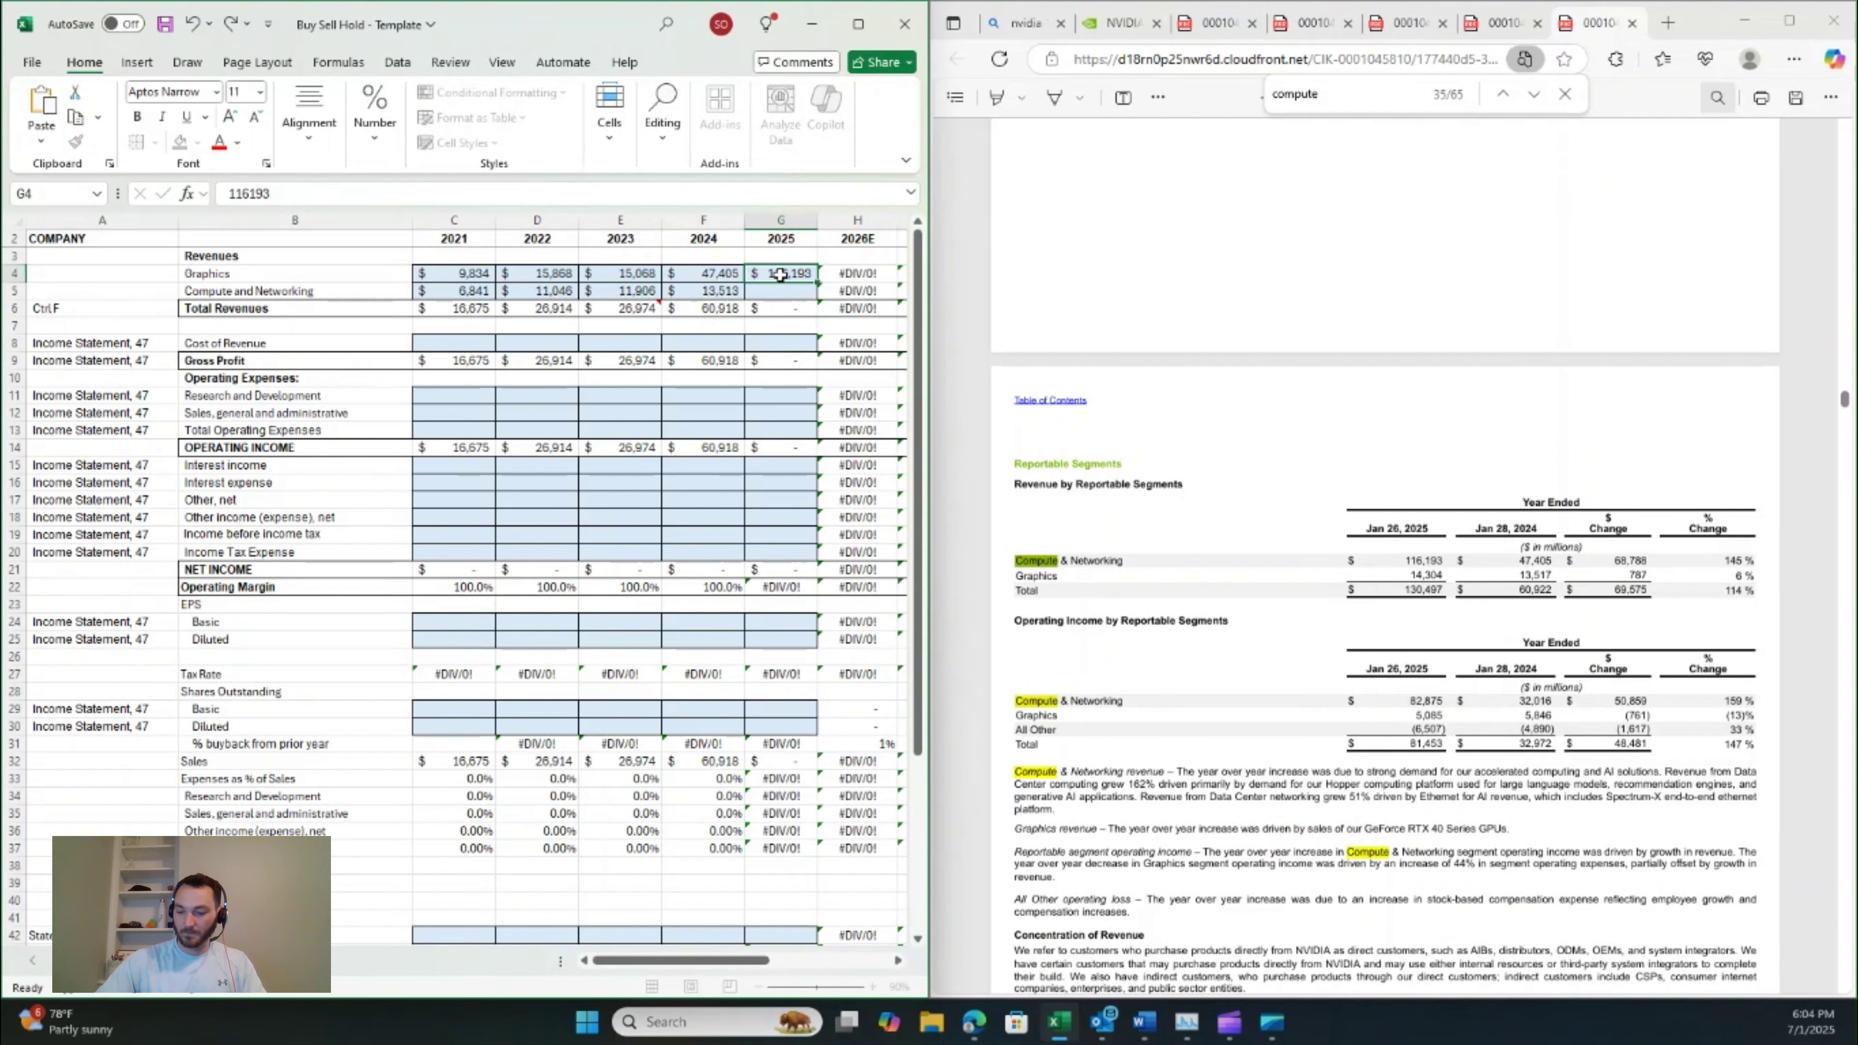
type("14304")
key("Return")
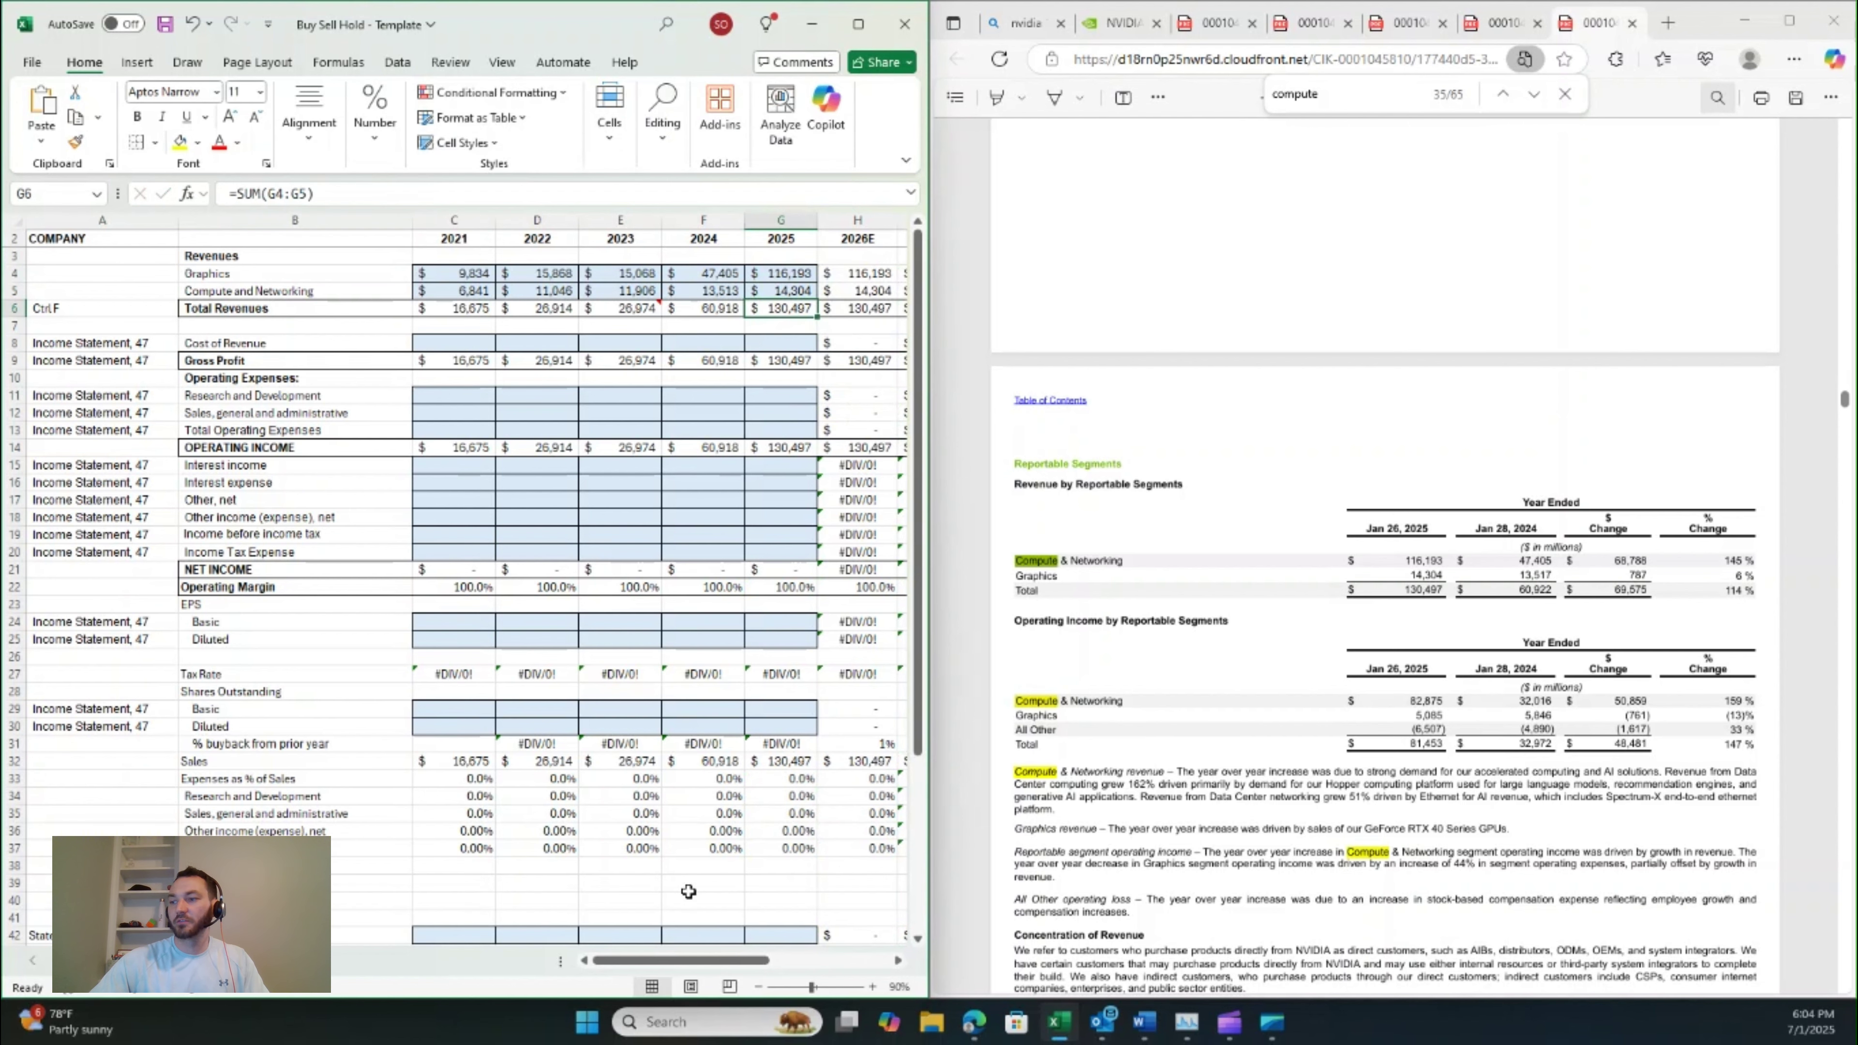
- Inspect the formula behind the 2026E Graphics revenue projection in H4
left_click_drag(666, 966, 712, 788)
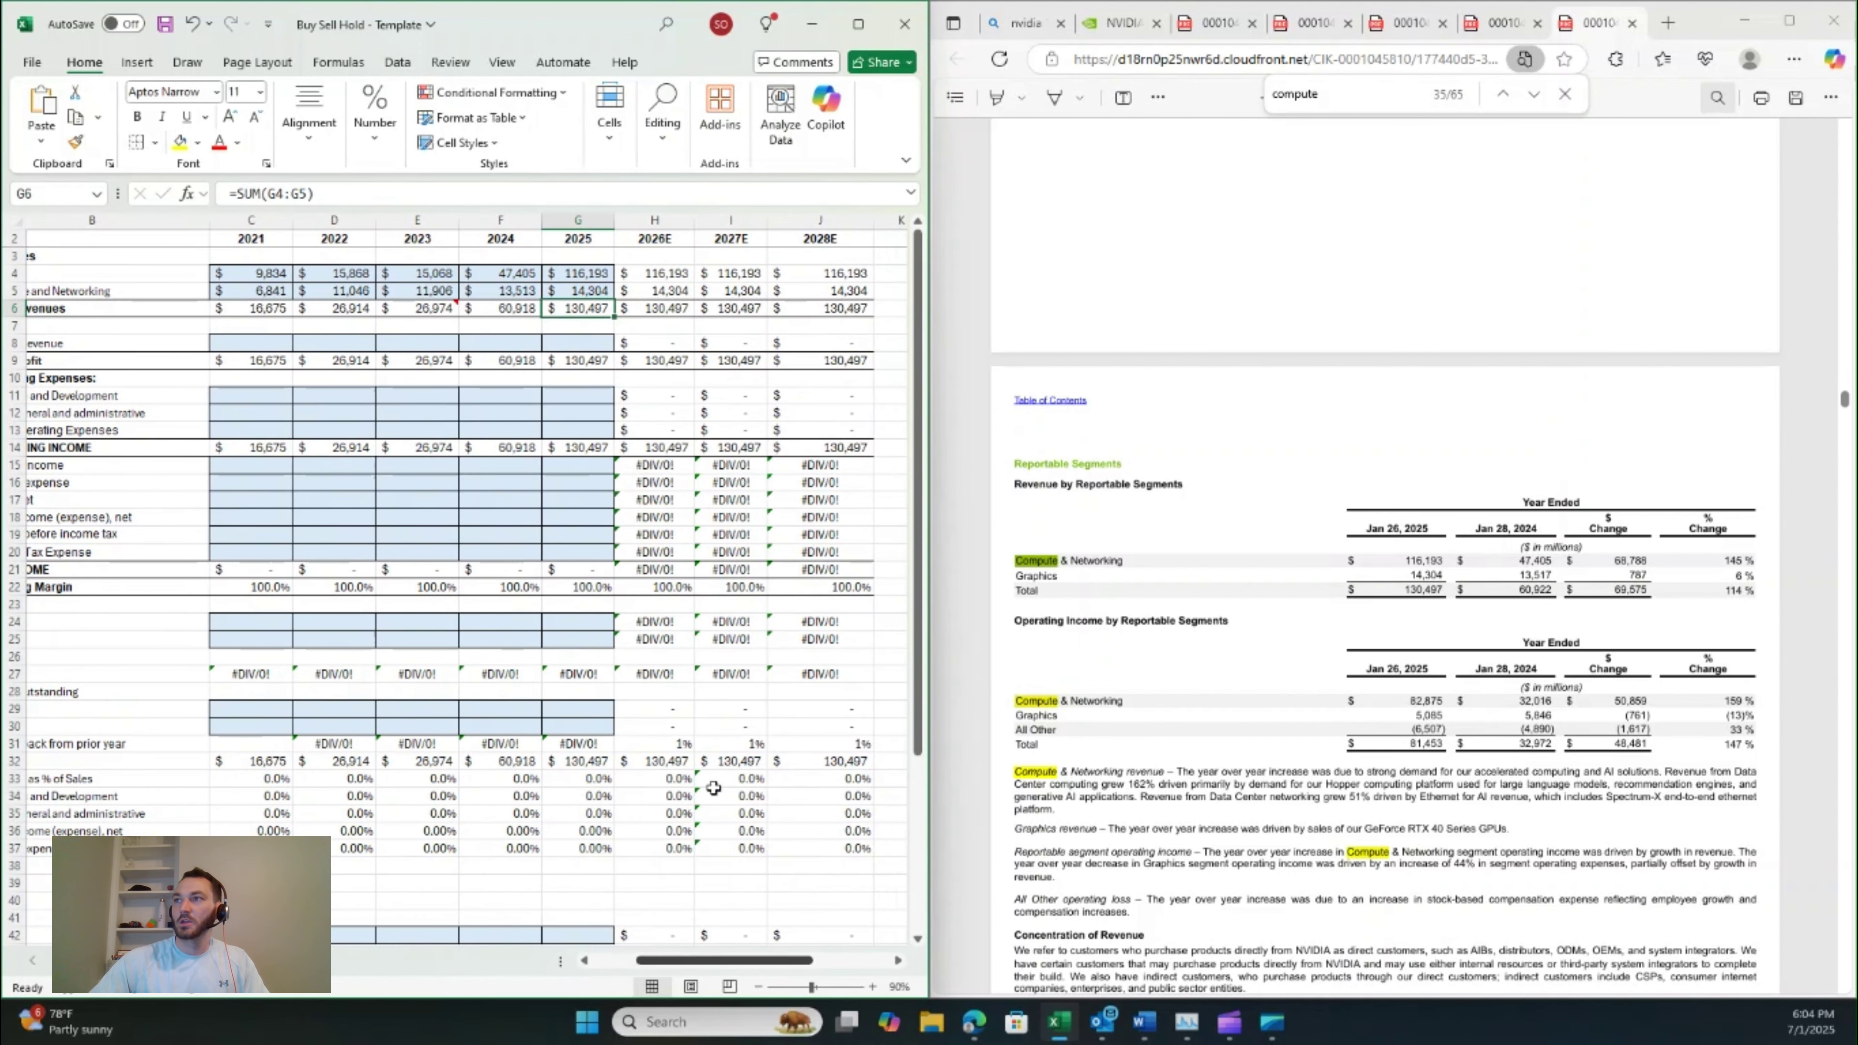
left_click(674, 273)
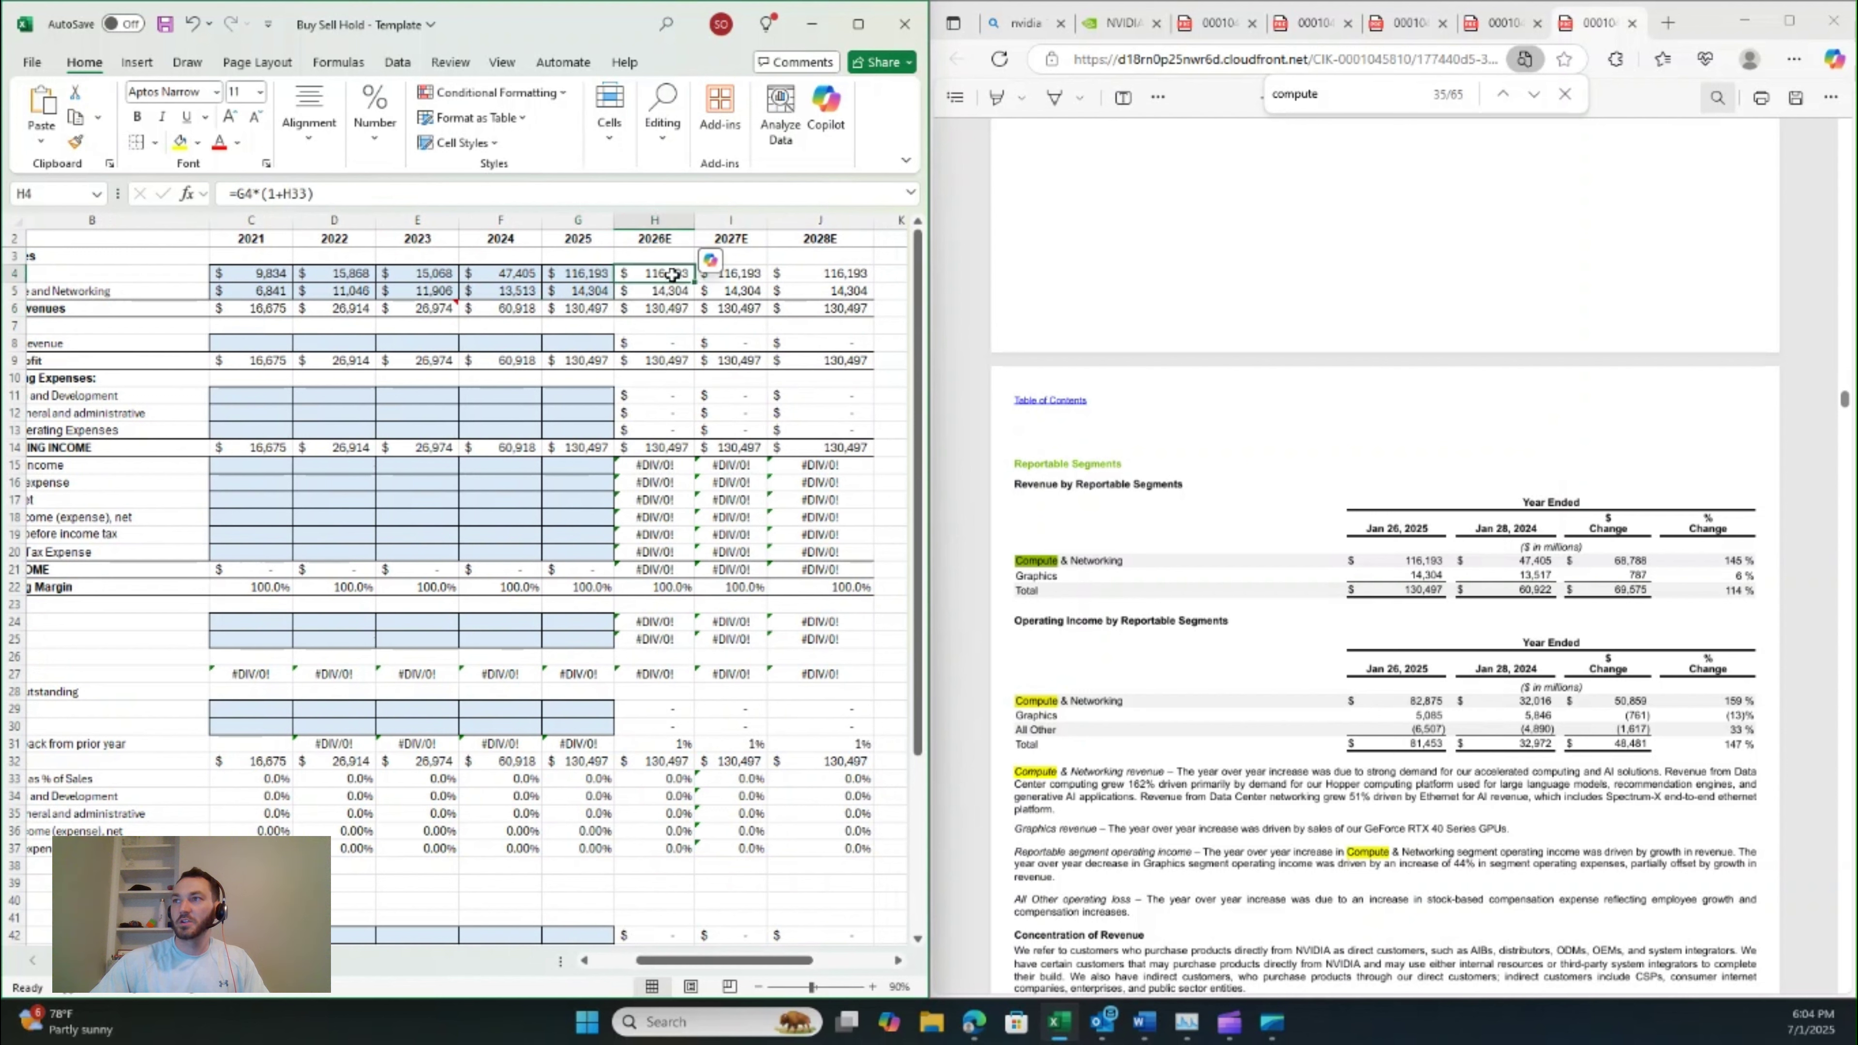
double_click(673, 273)
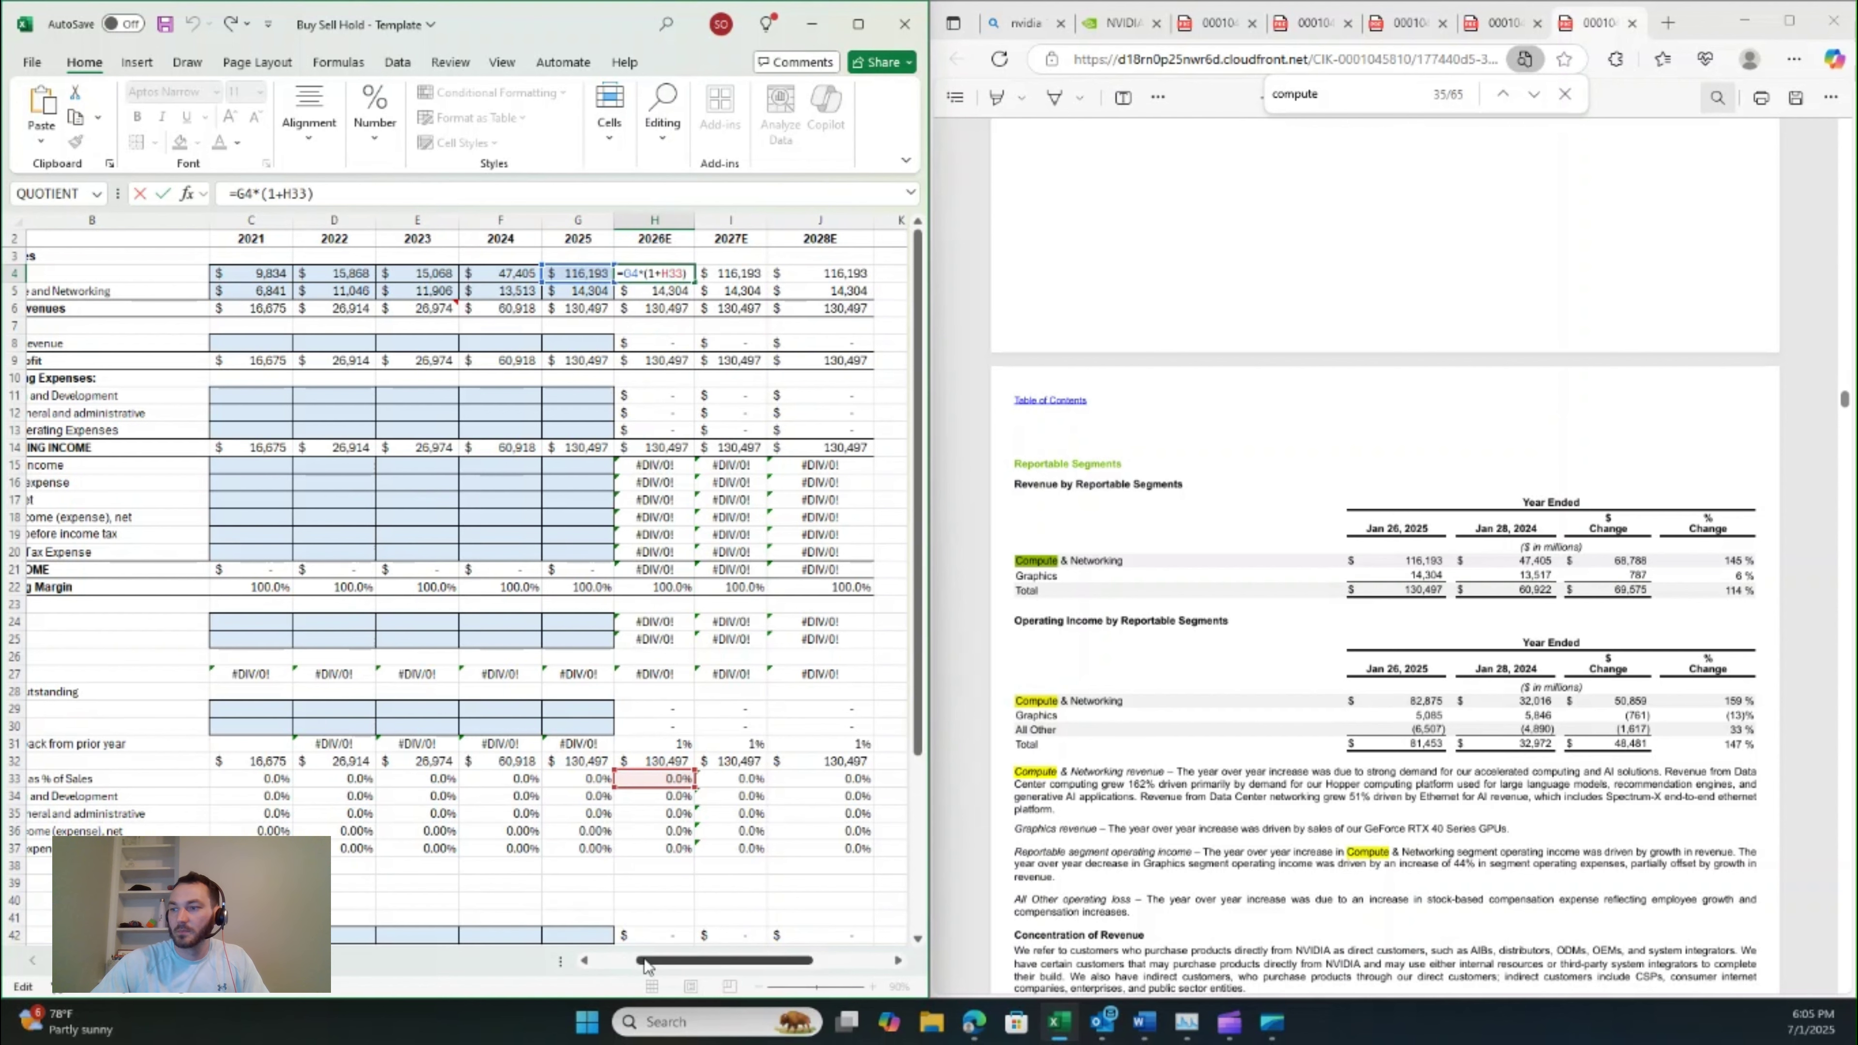
left_click_drag(645, 959, 621, 960)
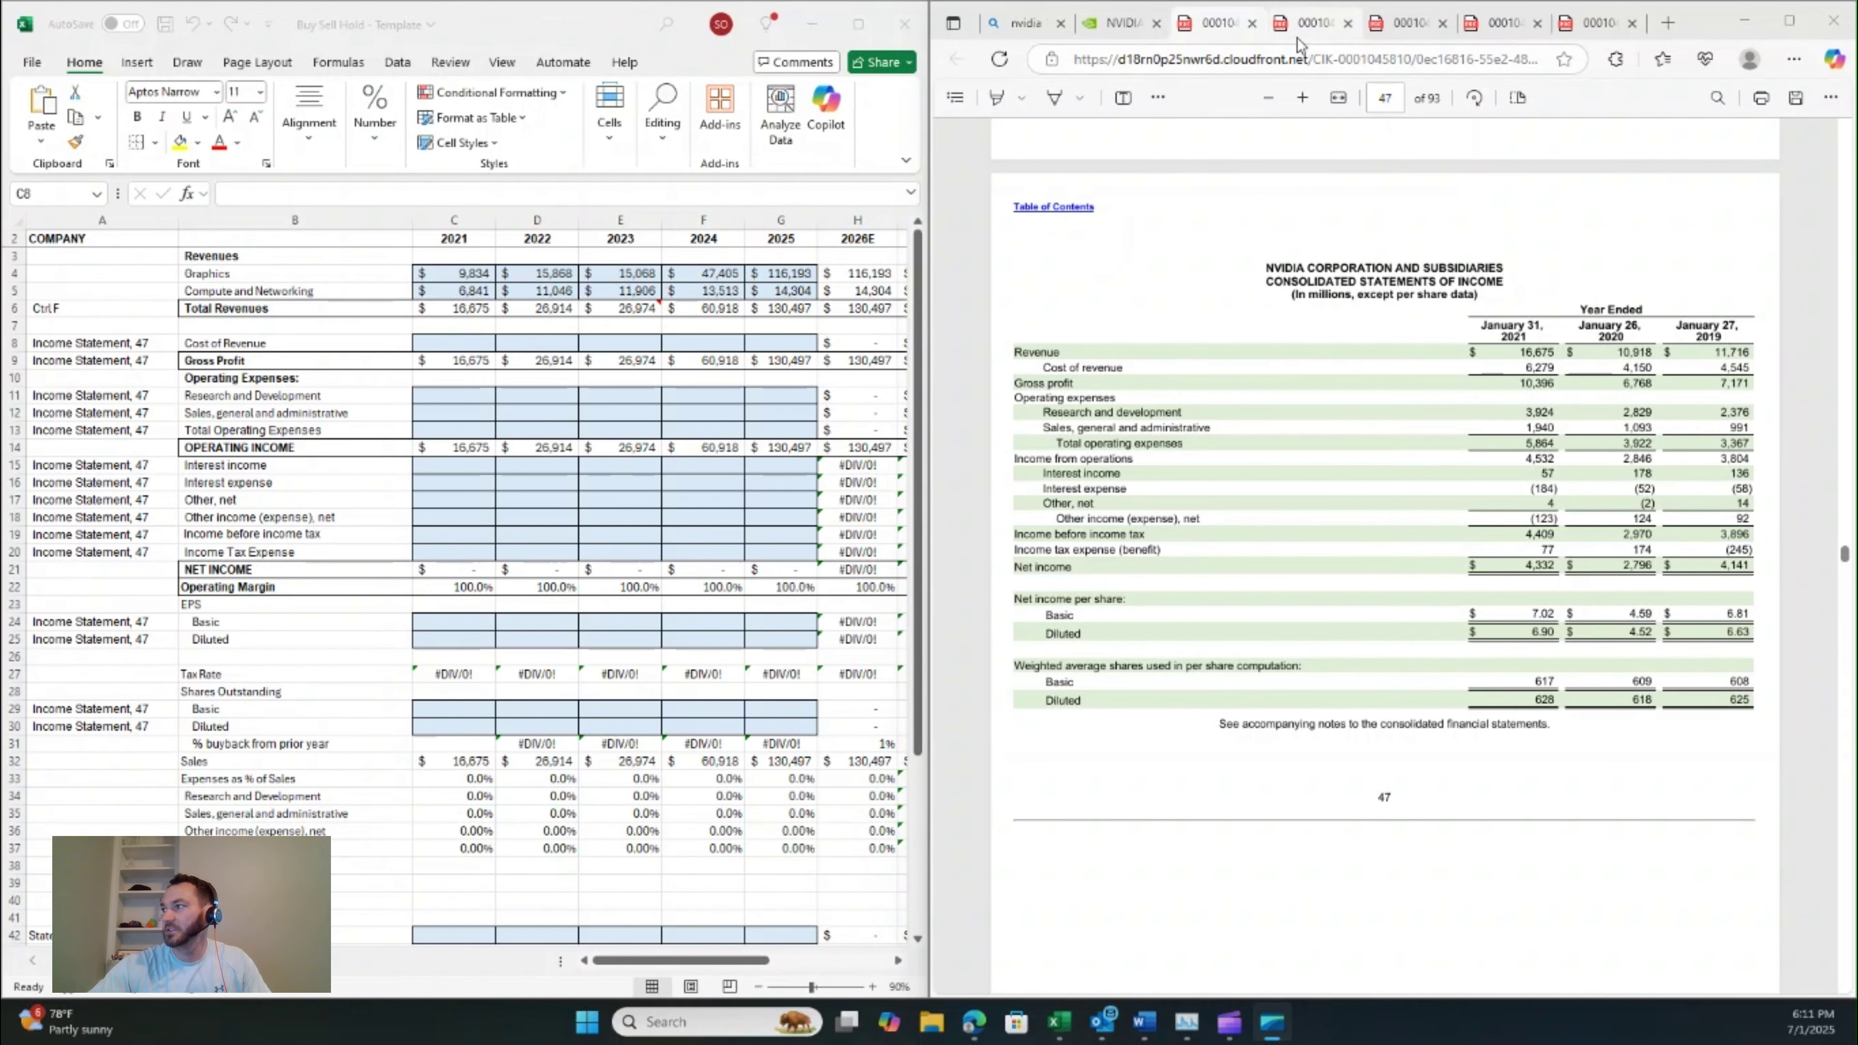
- Switch to the 2023 10-K income statement and enter Cost of Revenue of 6279 for 2021, 9439 for 2022 and 11618 for 2023
left_click(1401, 23)
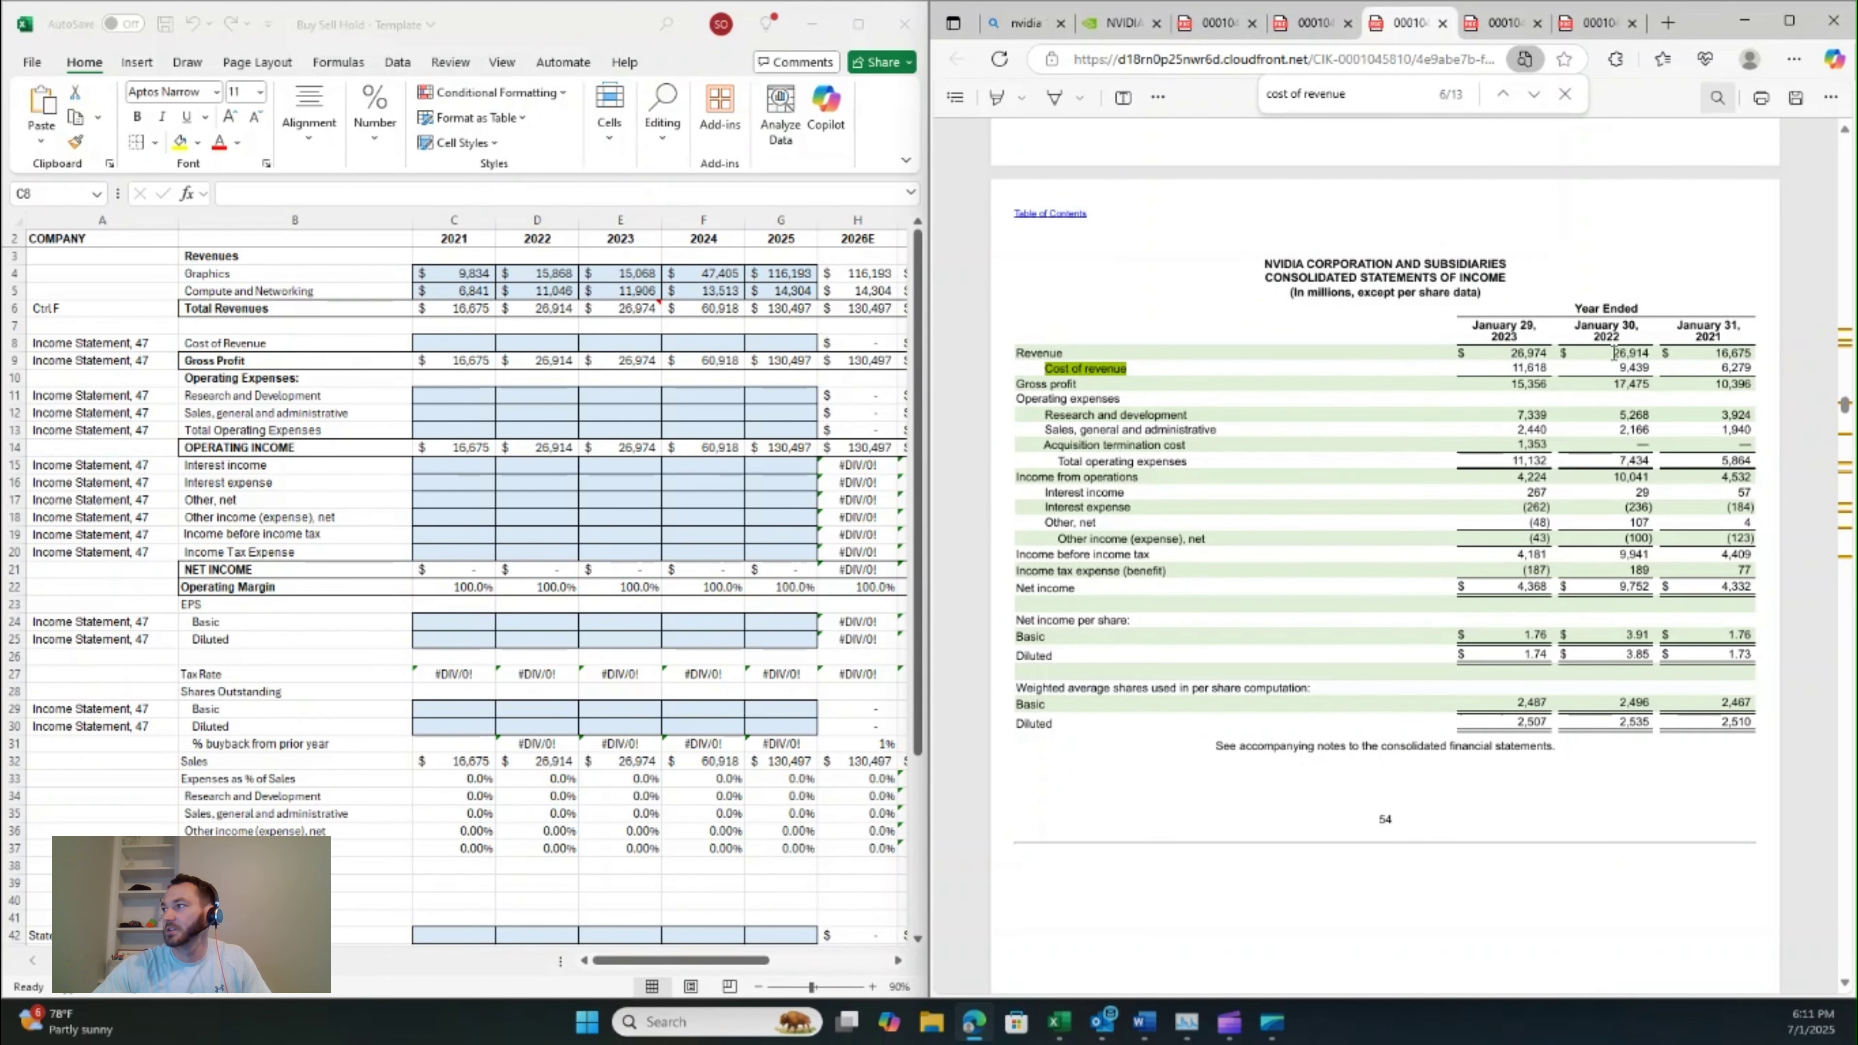
left_click(458, 344)
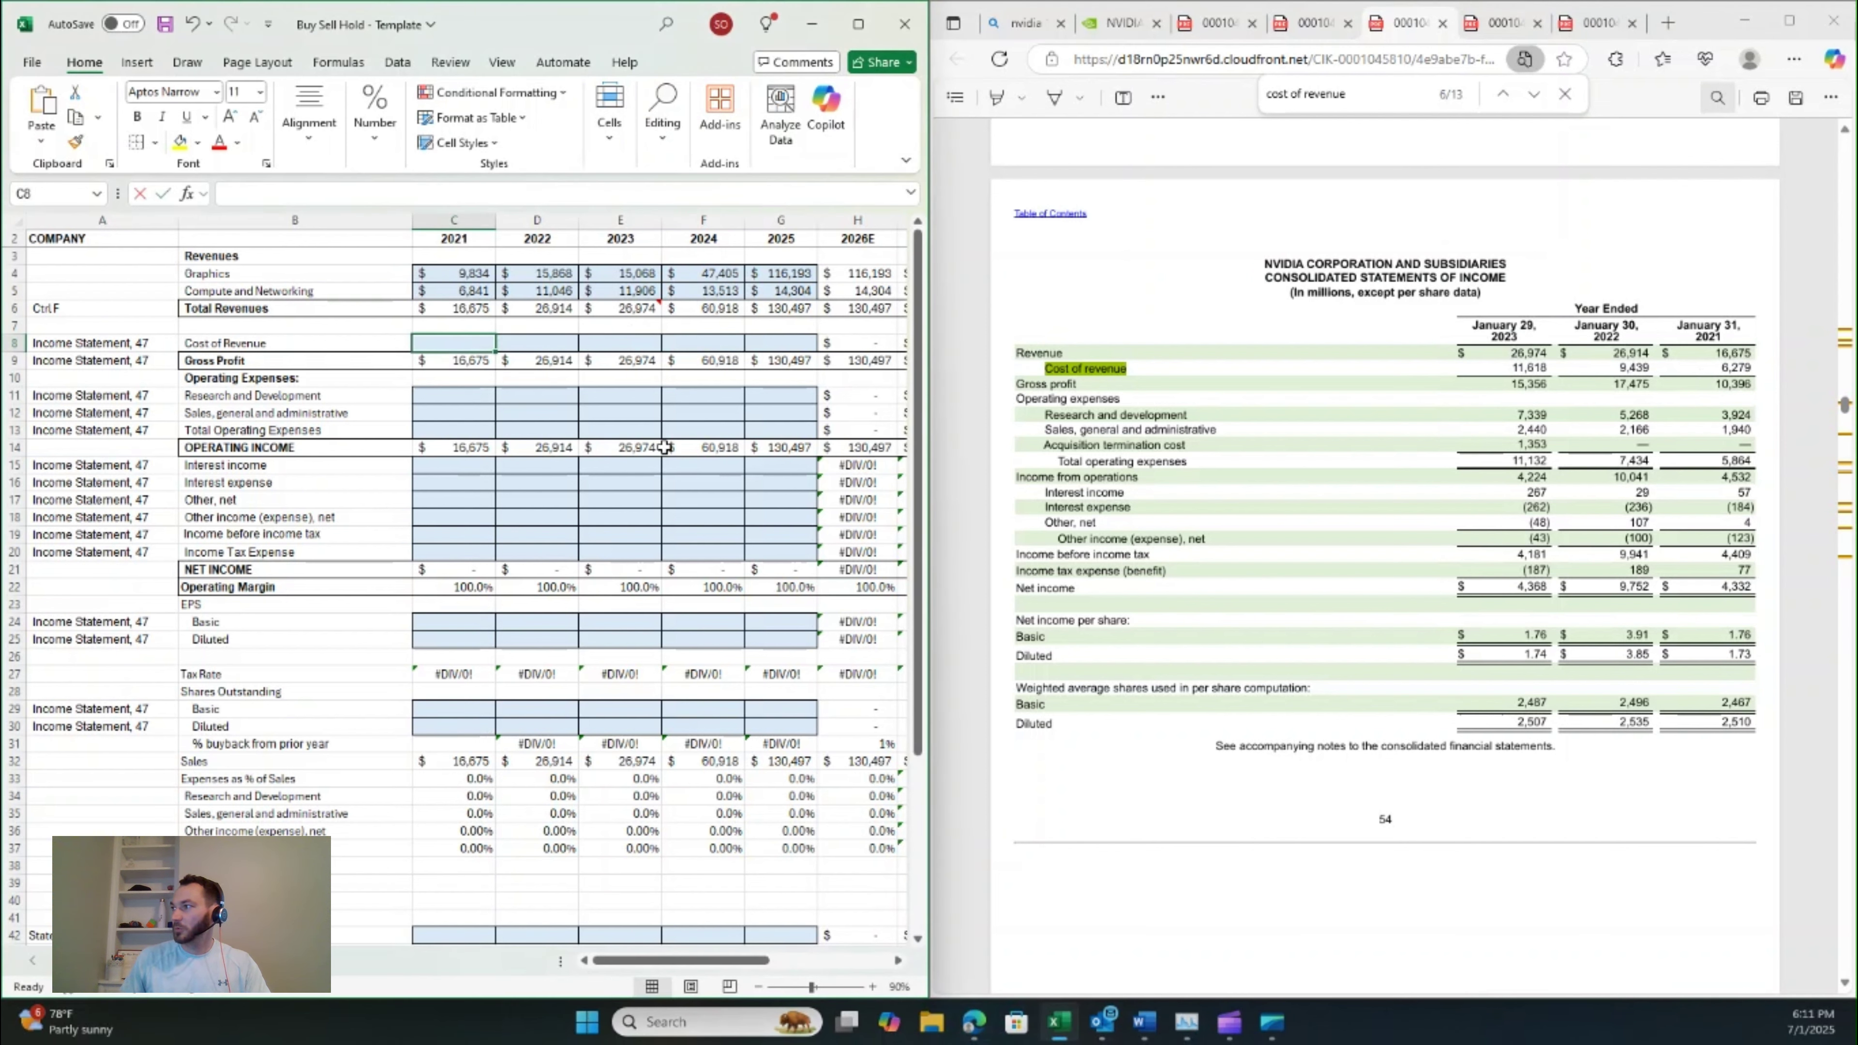
type("6279")
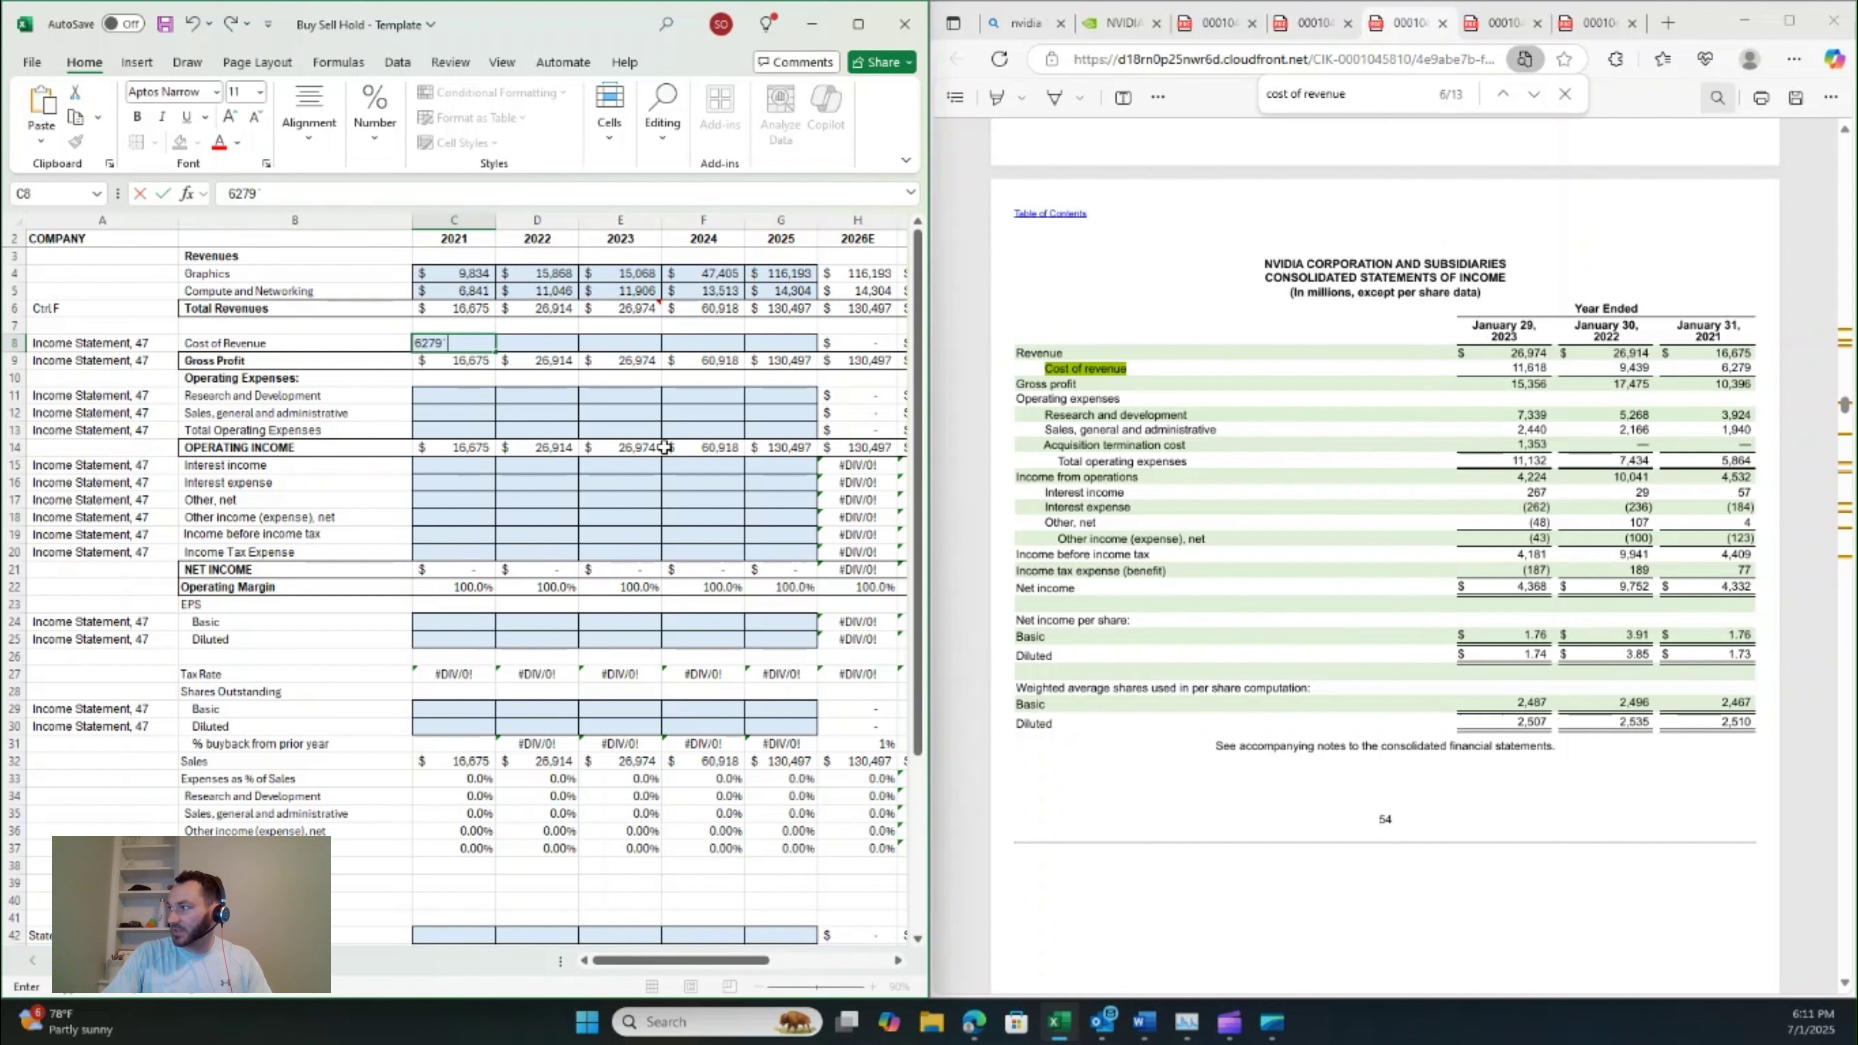
key("Tab")
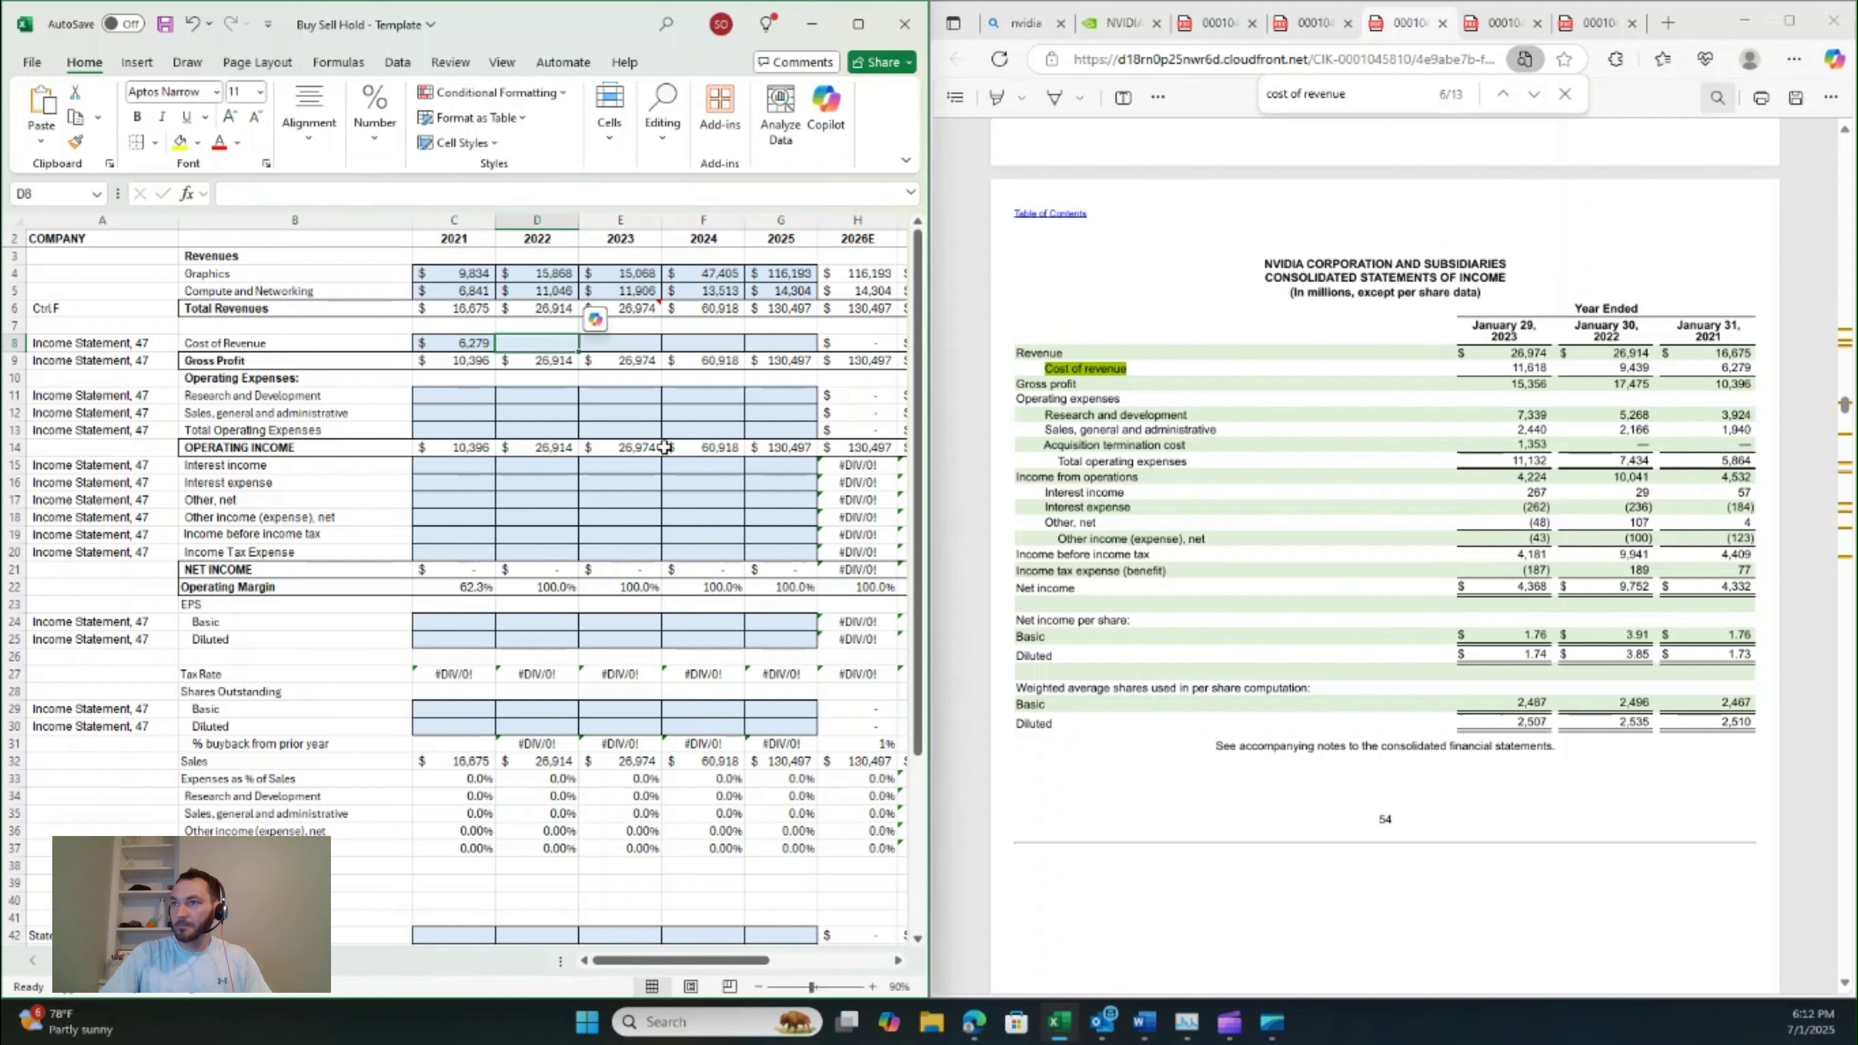
type("9,4")
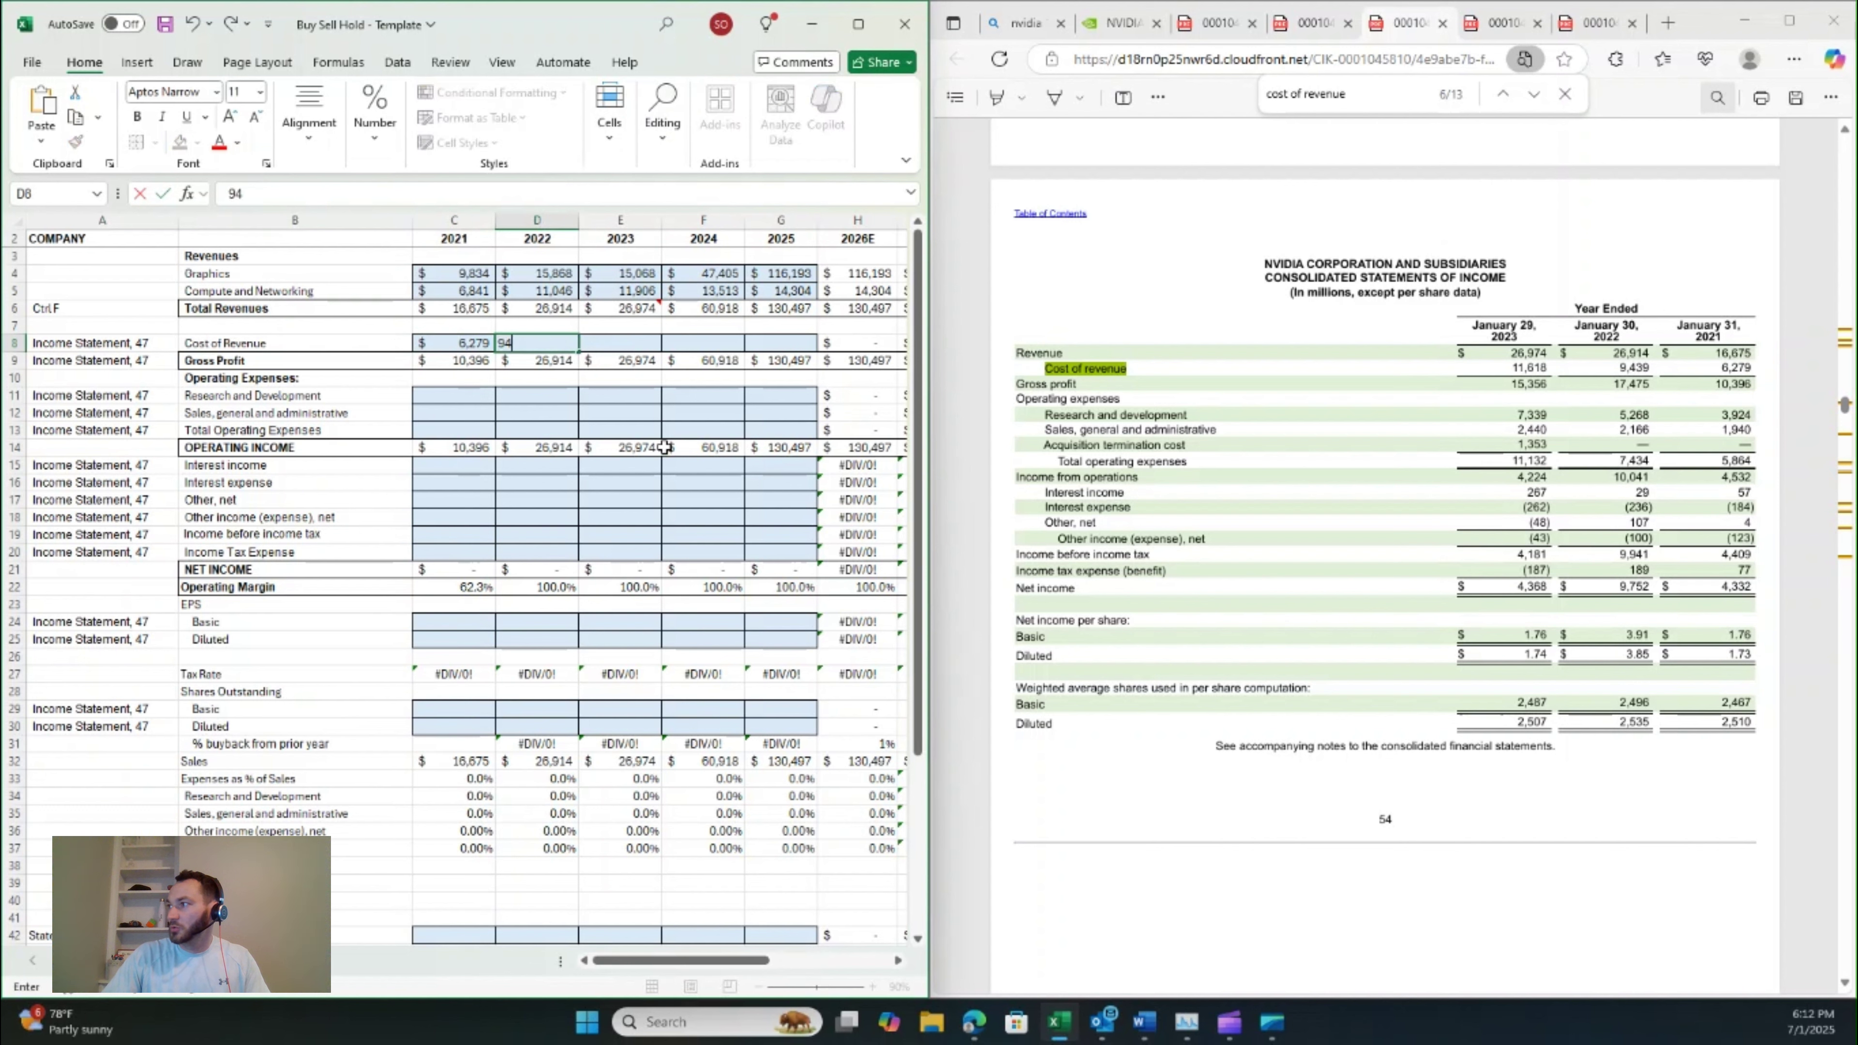
type("39")
key("Tab")
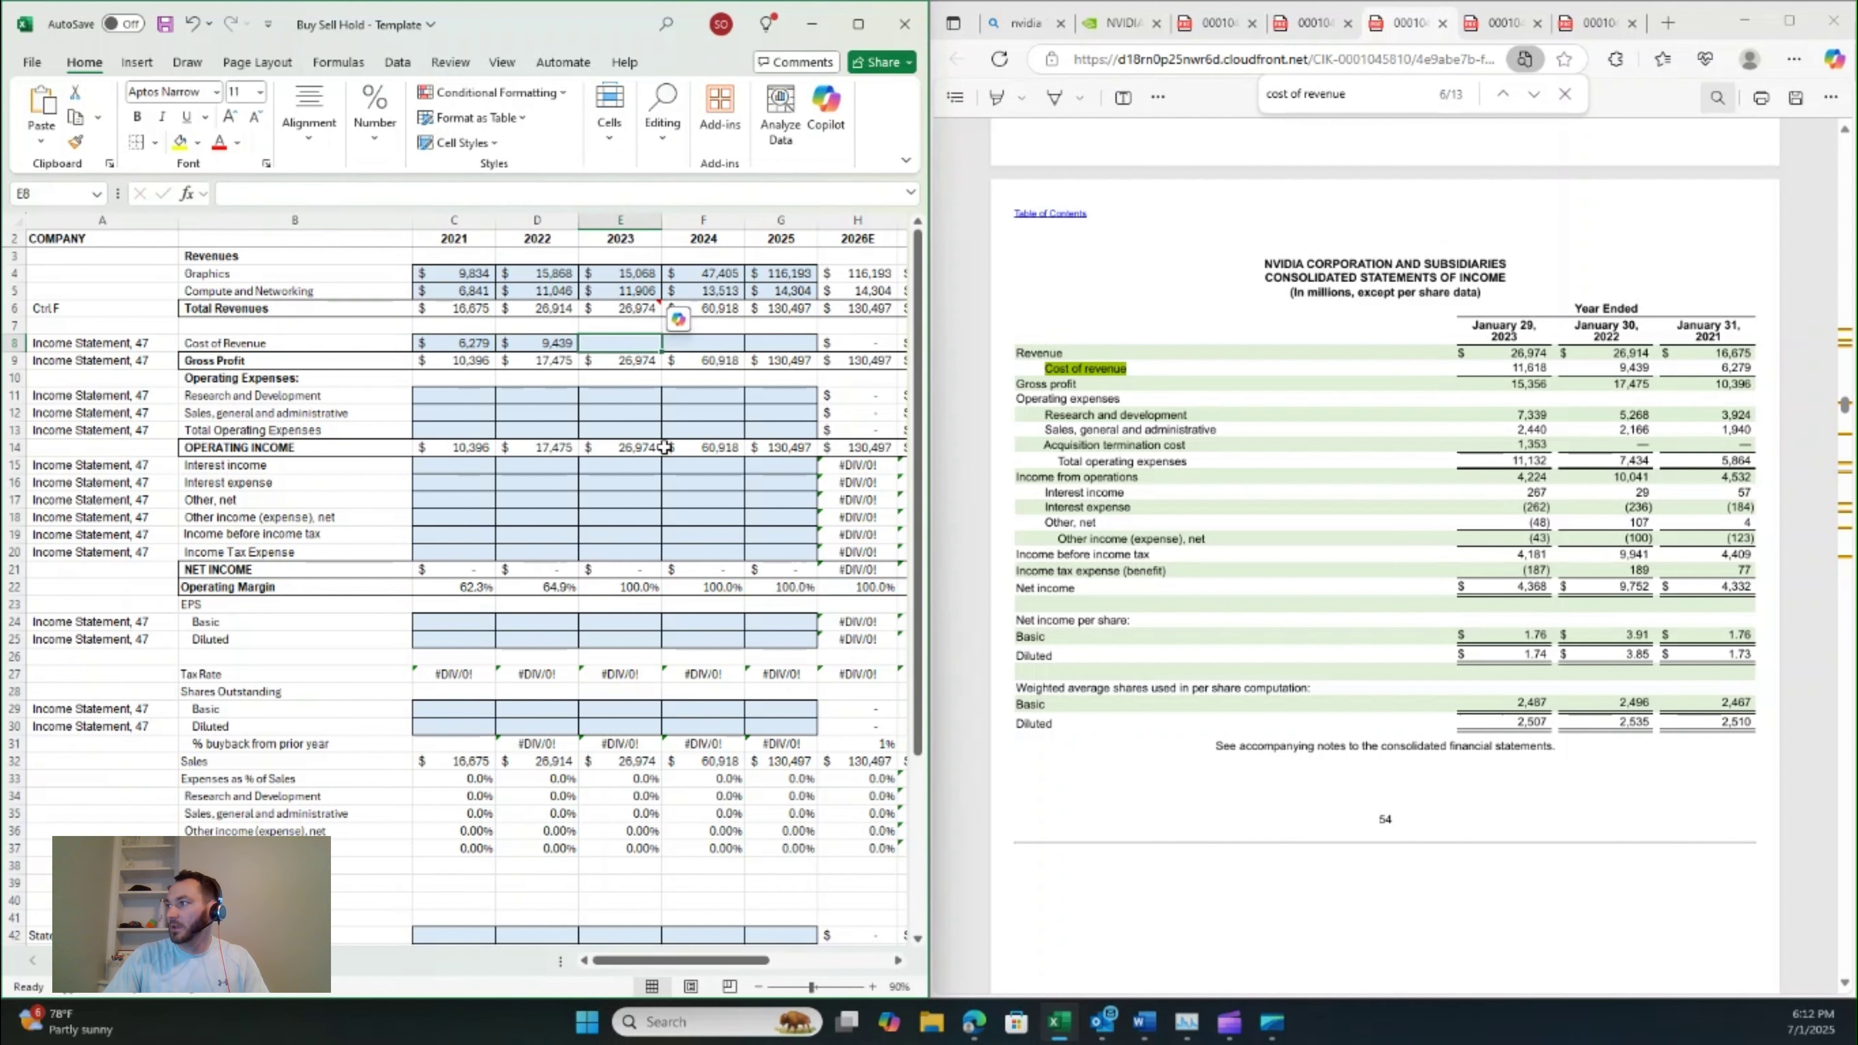
type("11,618")
key("Tab")
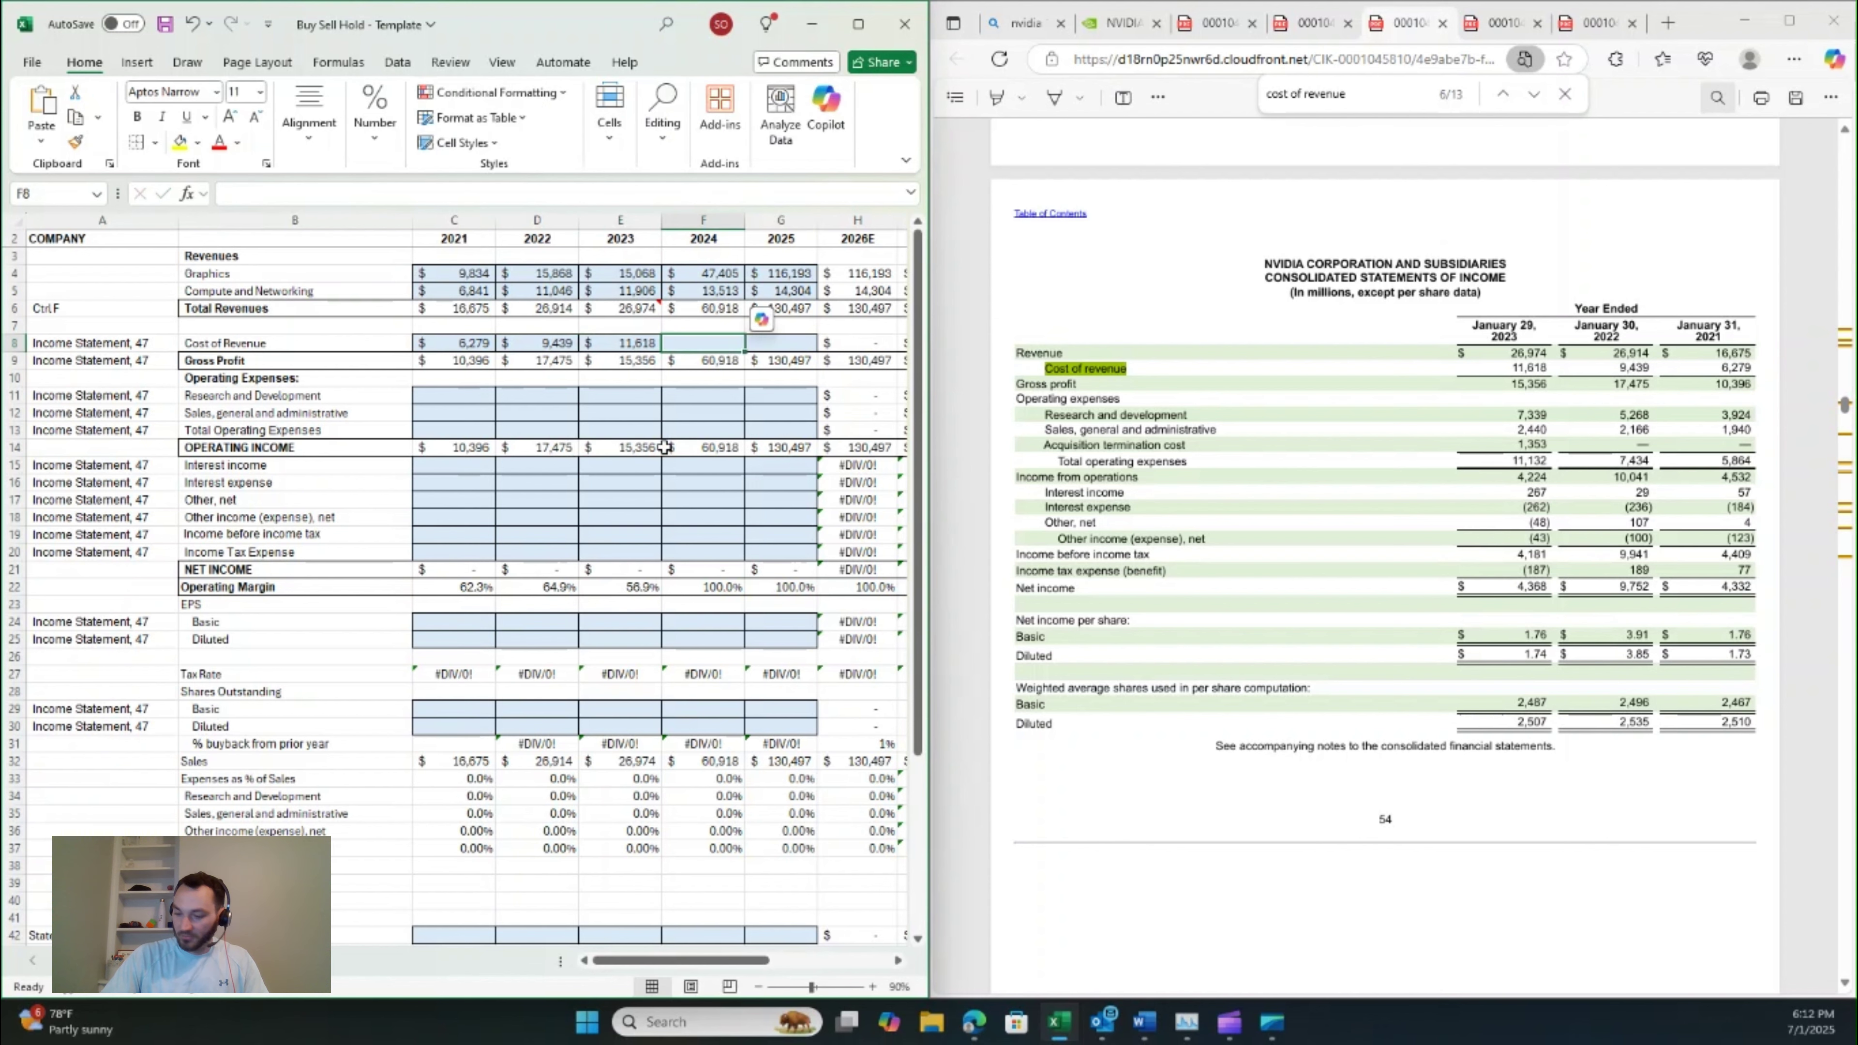
- Switch to the 2025 10-K income statement and enter Cost of Revenue of 16621 for 2024 and 32639 for 2025
left_click(1032, 524)
key("ctrl+Tab")
key("ctrl+Tab")
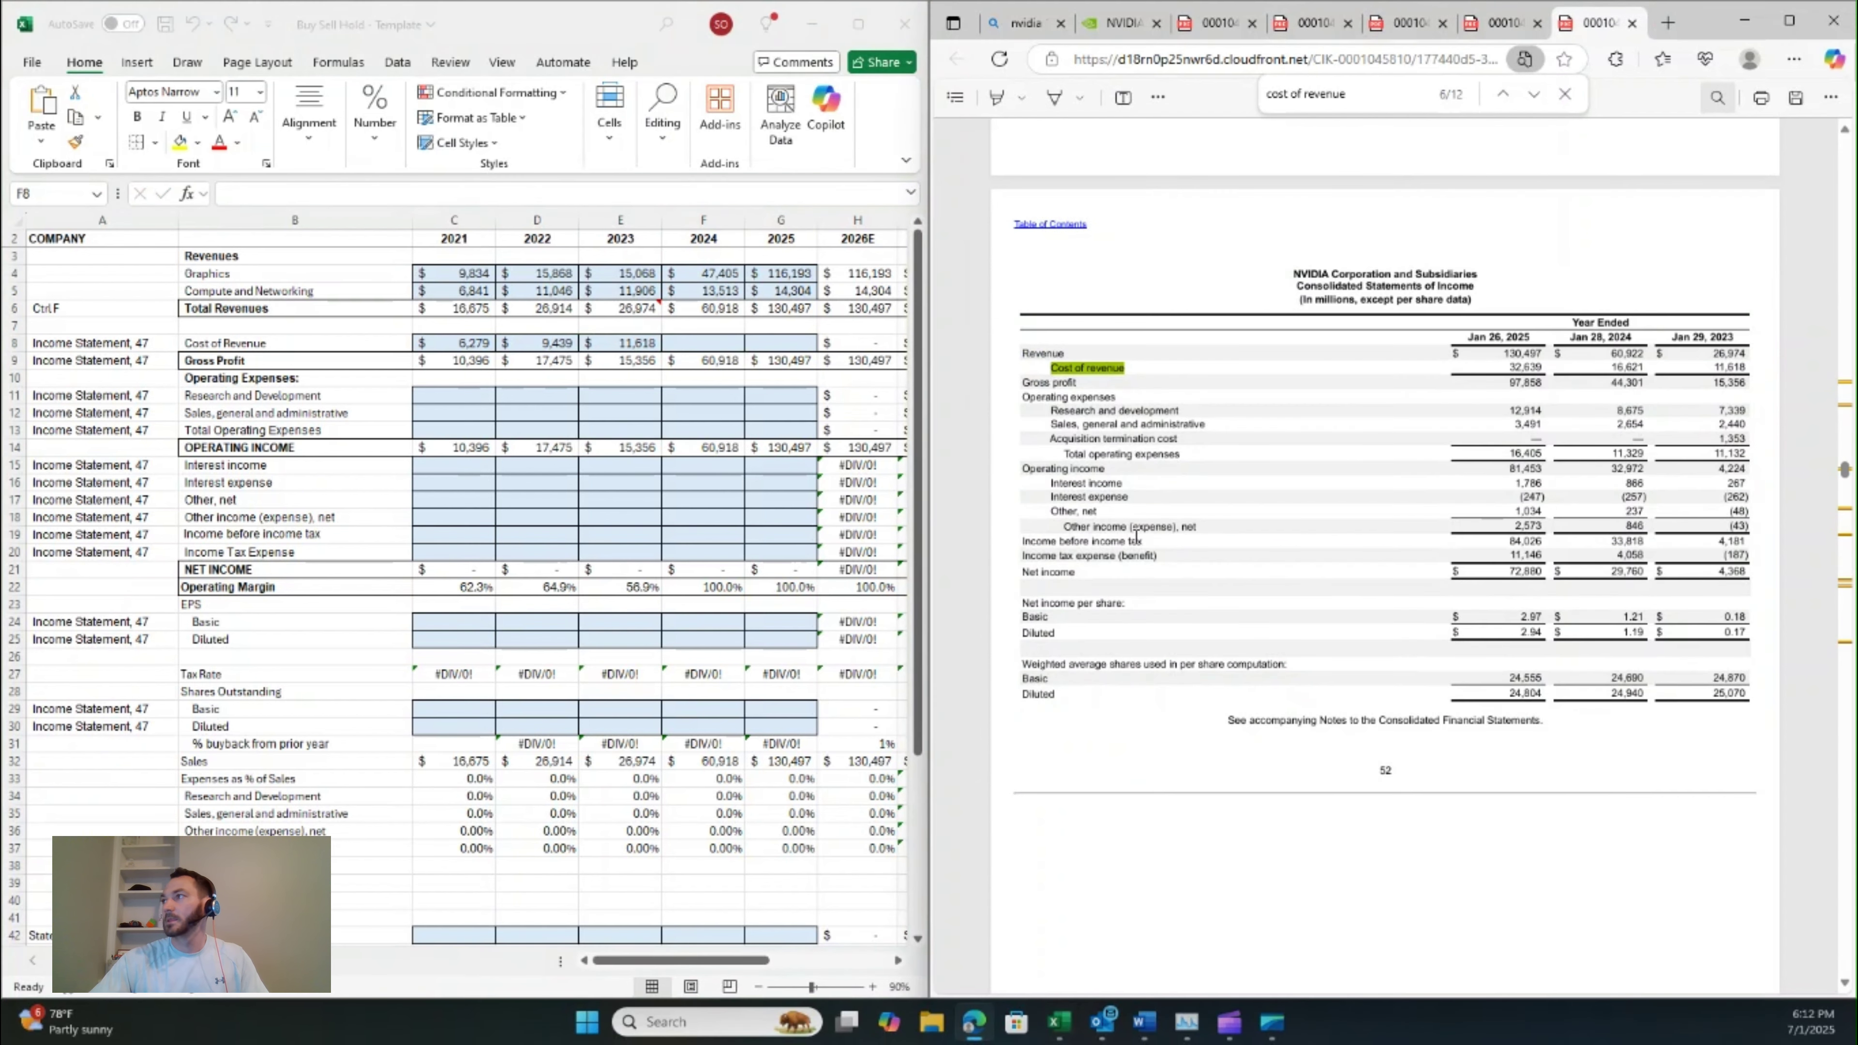
left_click(717, 347)
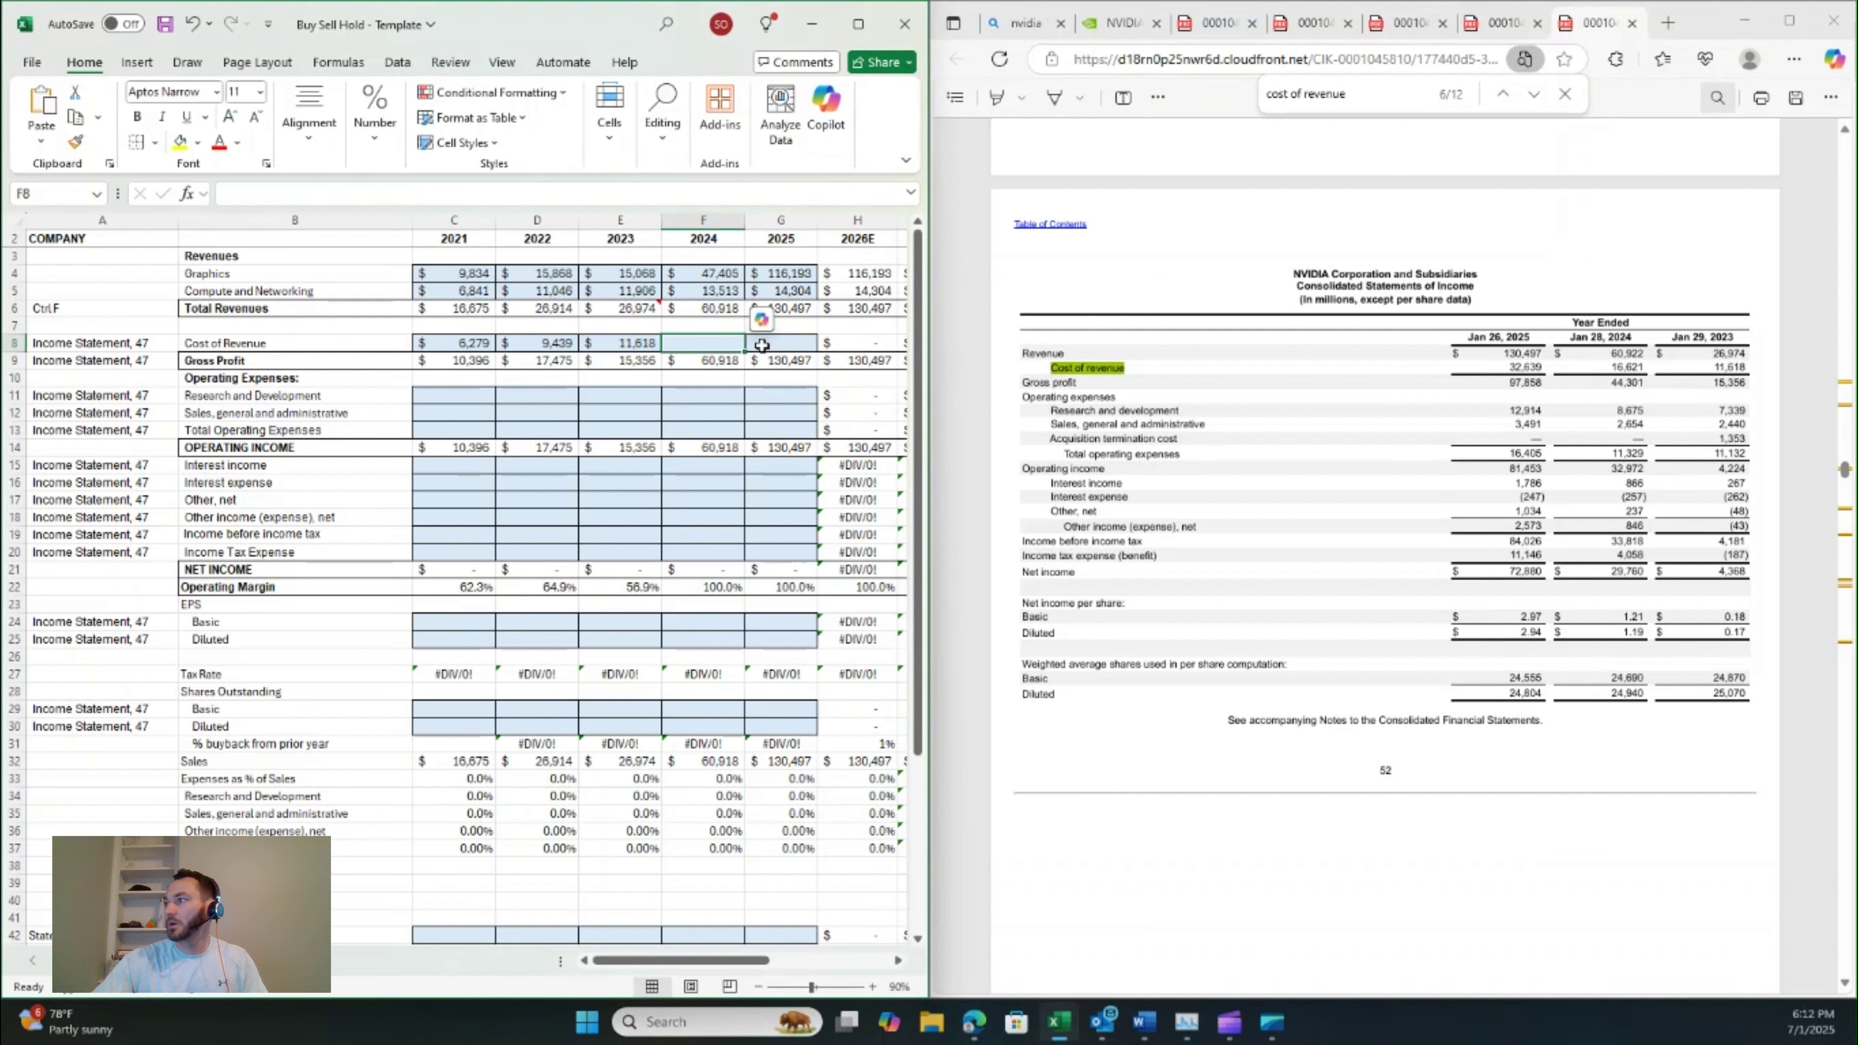
type("16,")
type("621")
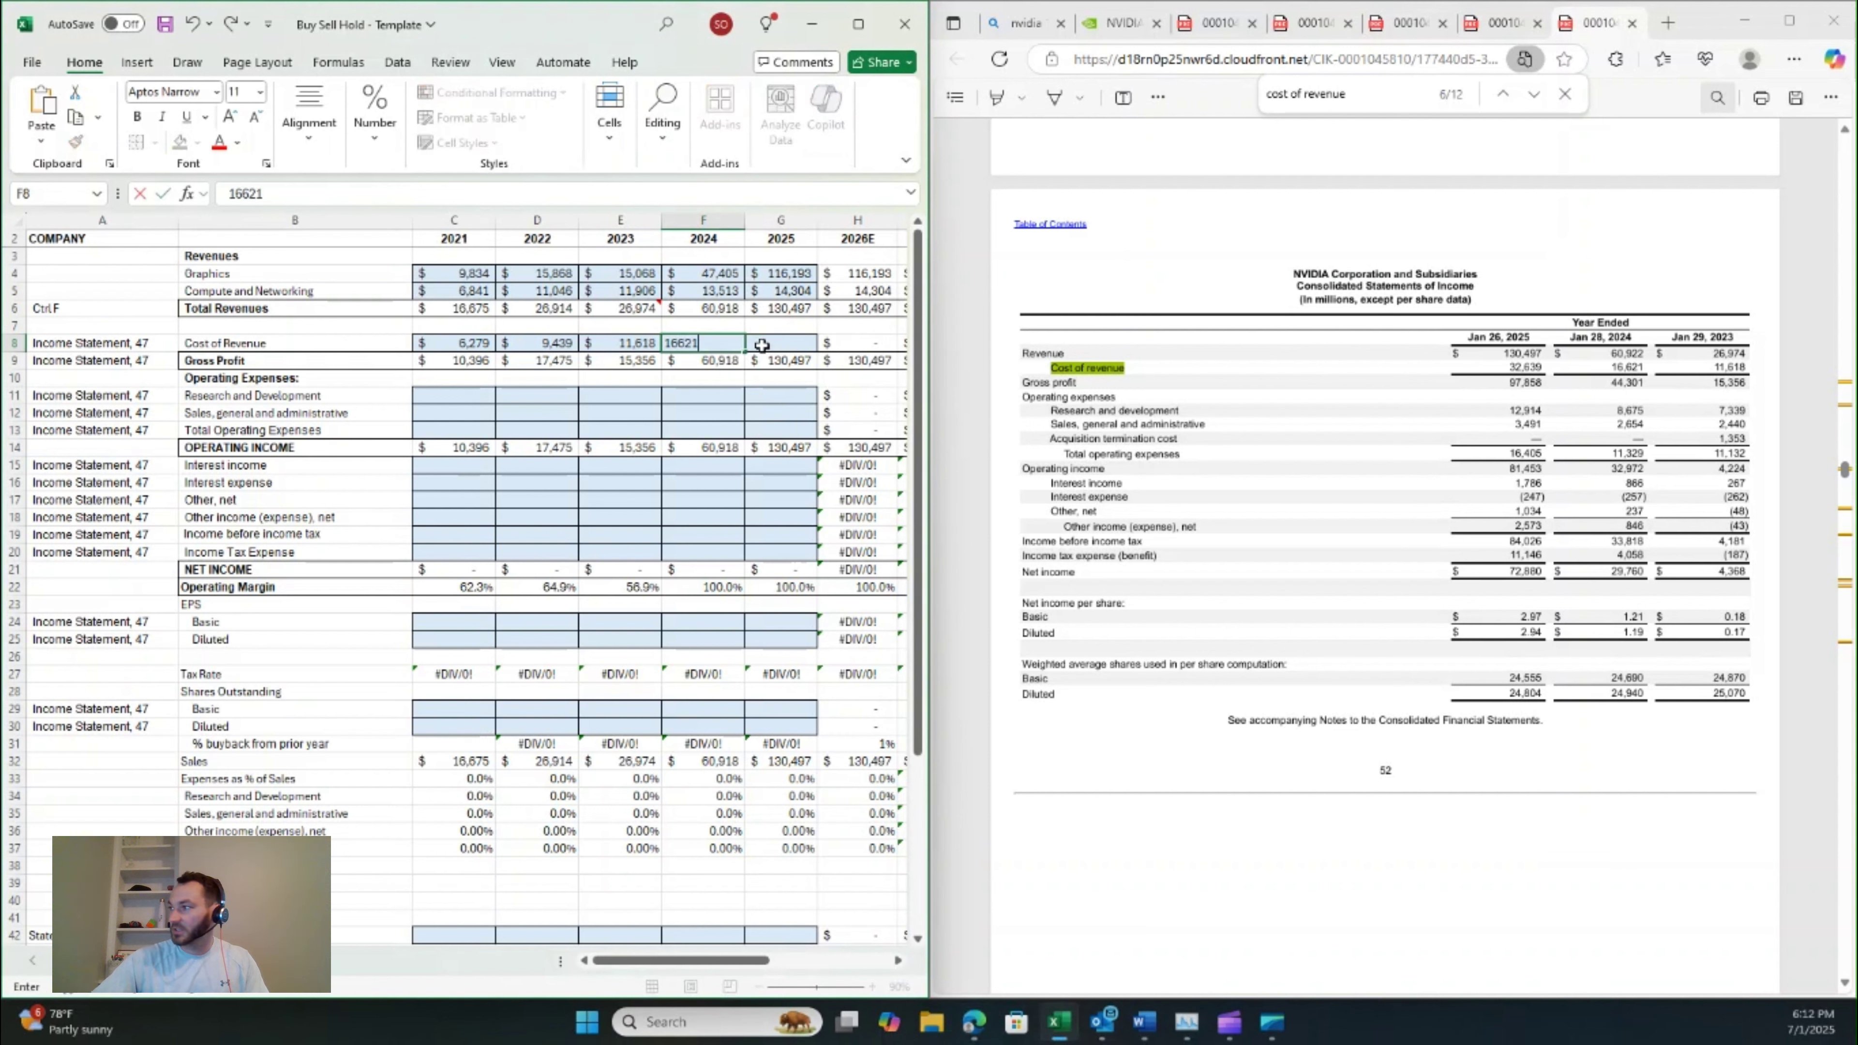
key("Tab")
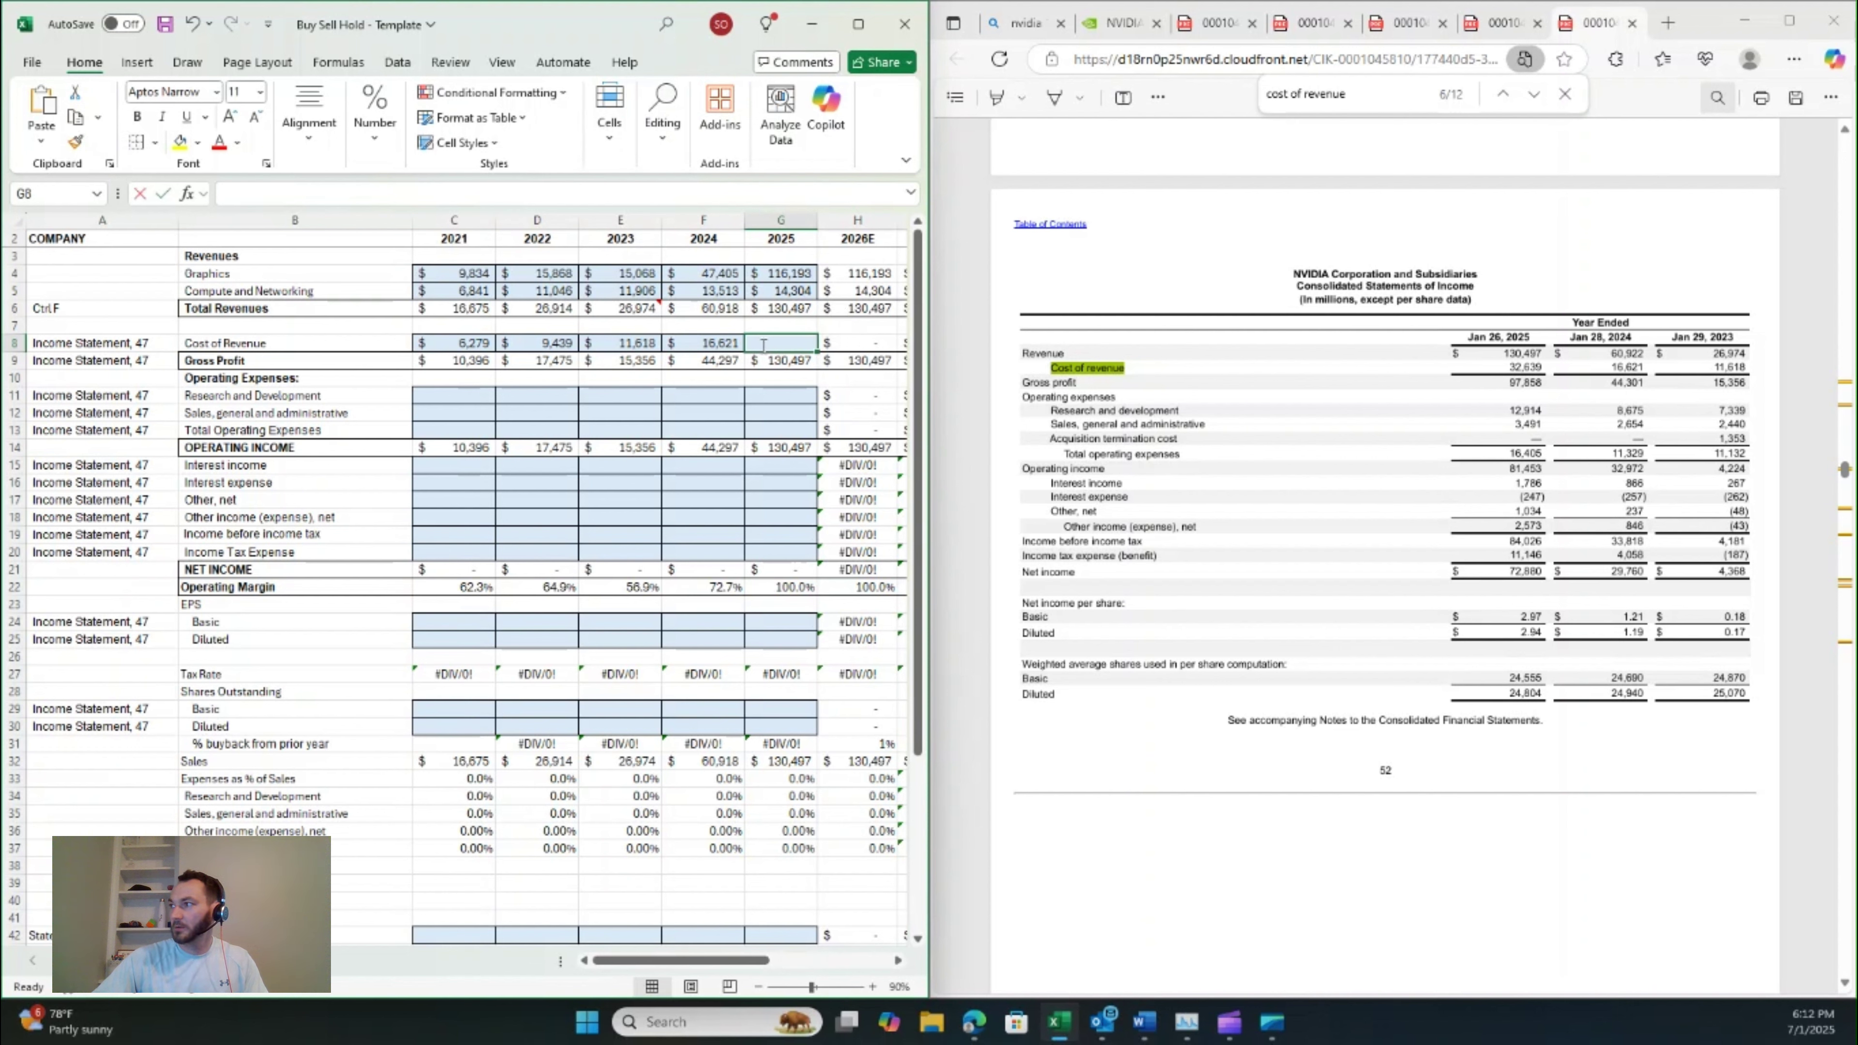
type("32,")
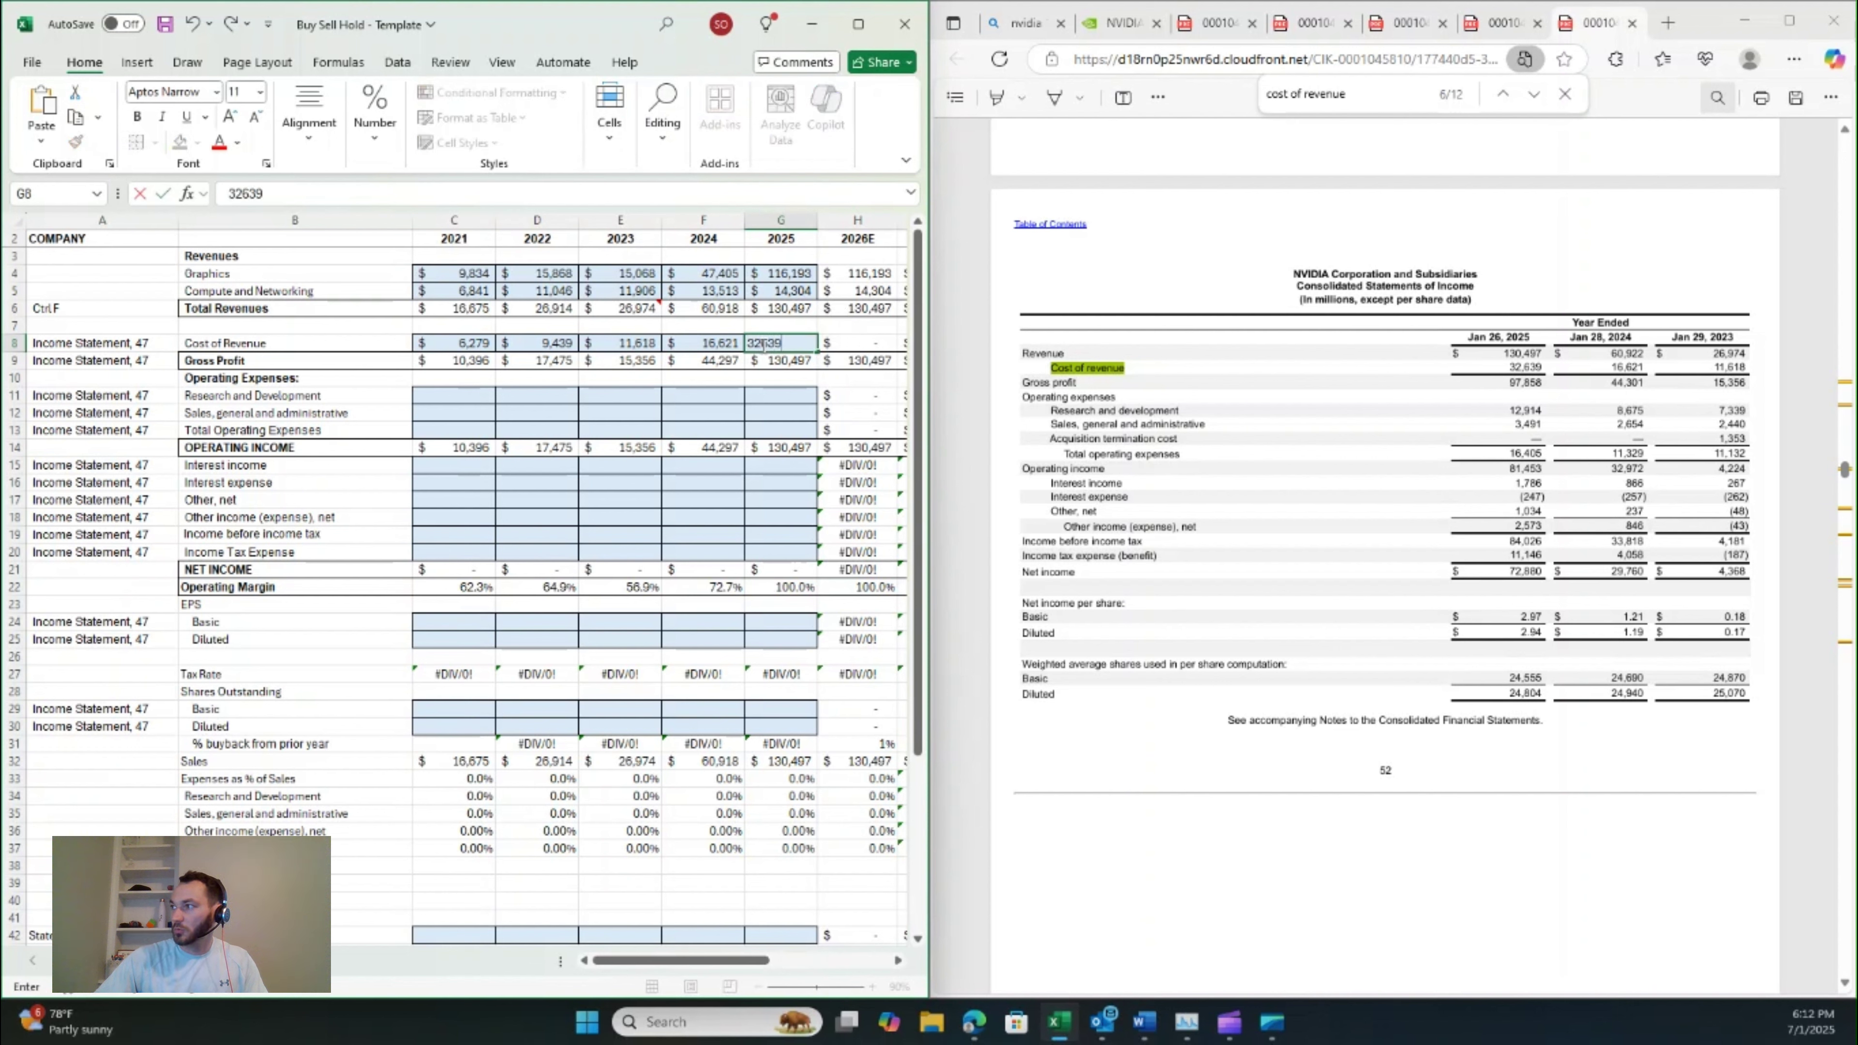
type("639")
key("Return")
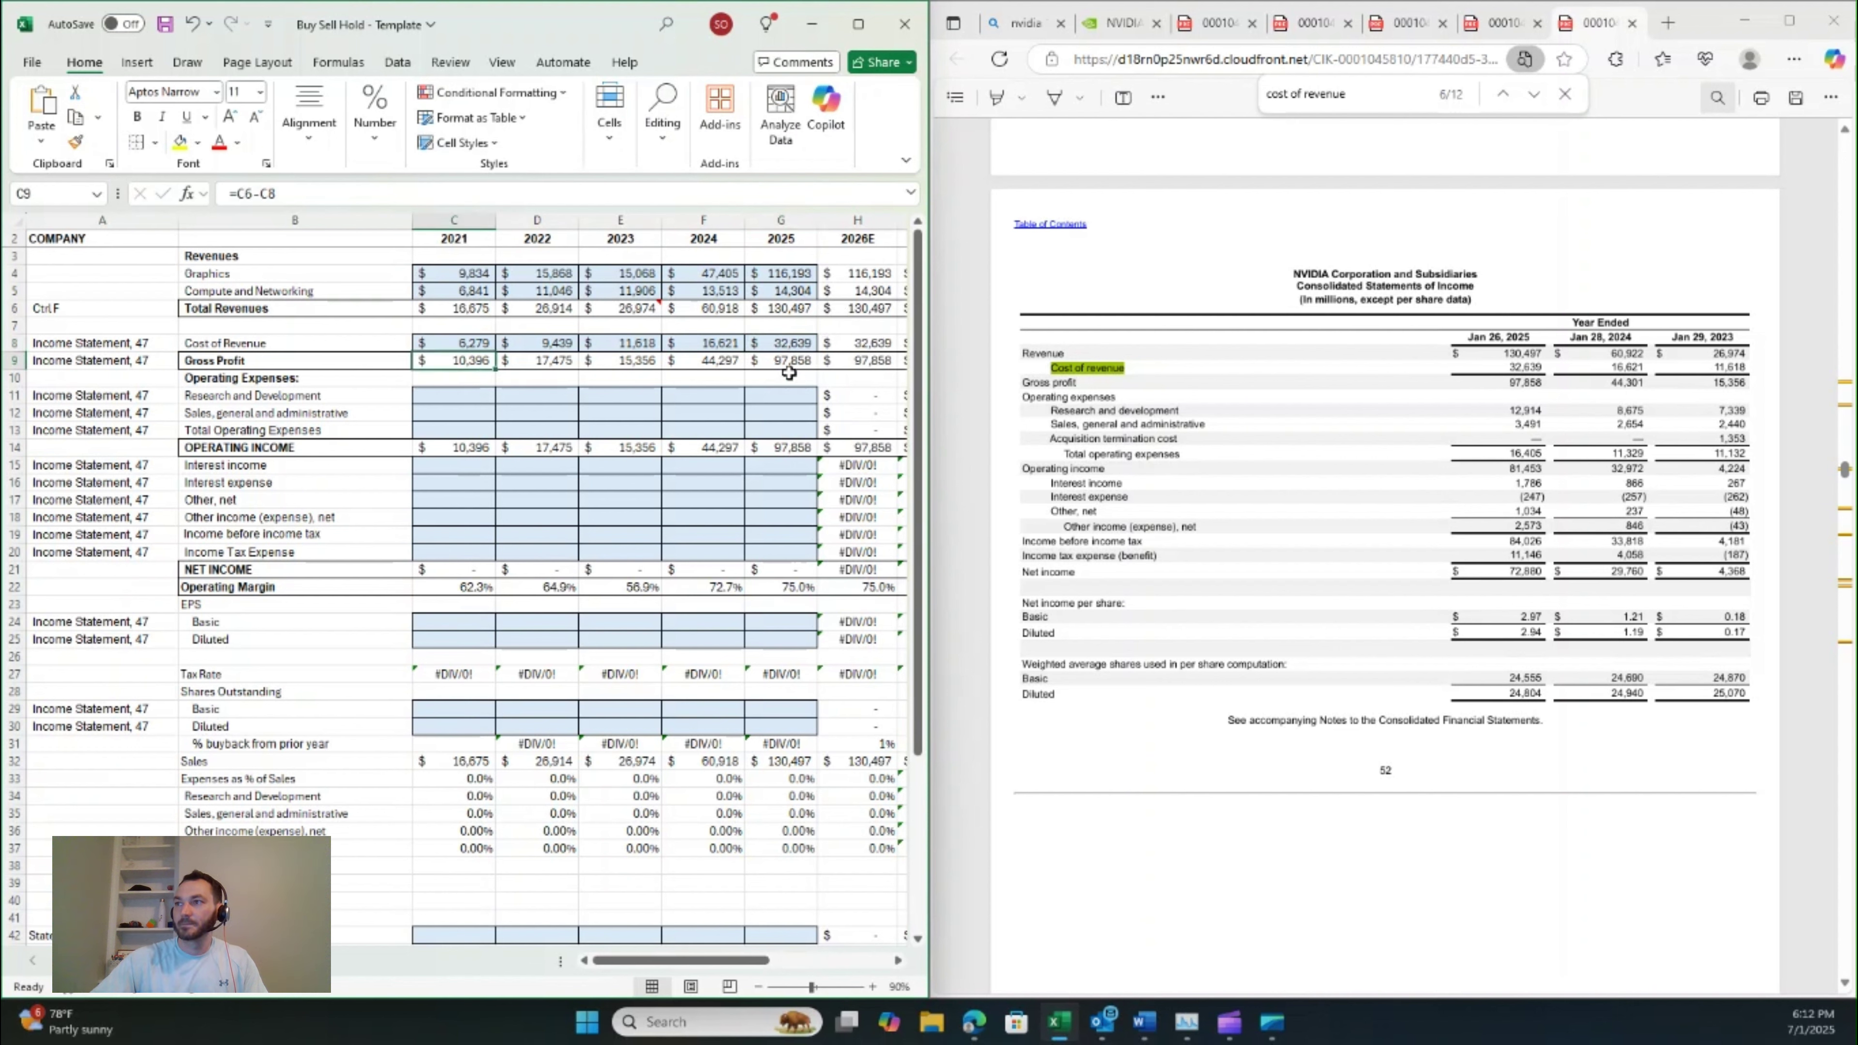
- Using the 2023 10-K's highlighted research and development line, enter Research and Development of 3924 for 2021, 5268 for 2022 and 7339 for 2023
scroll(644, 326, "down", 1)
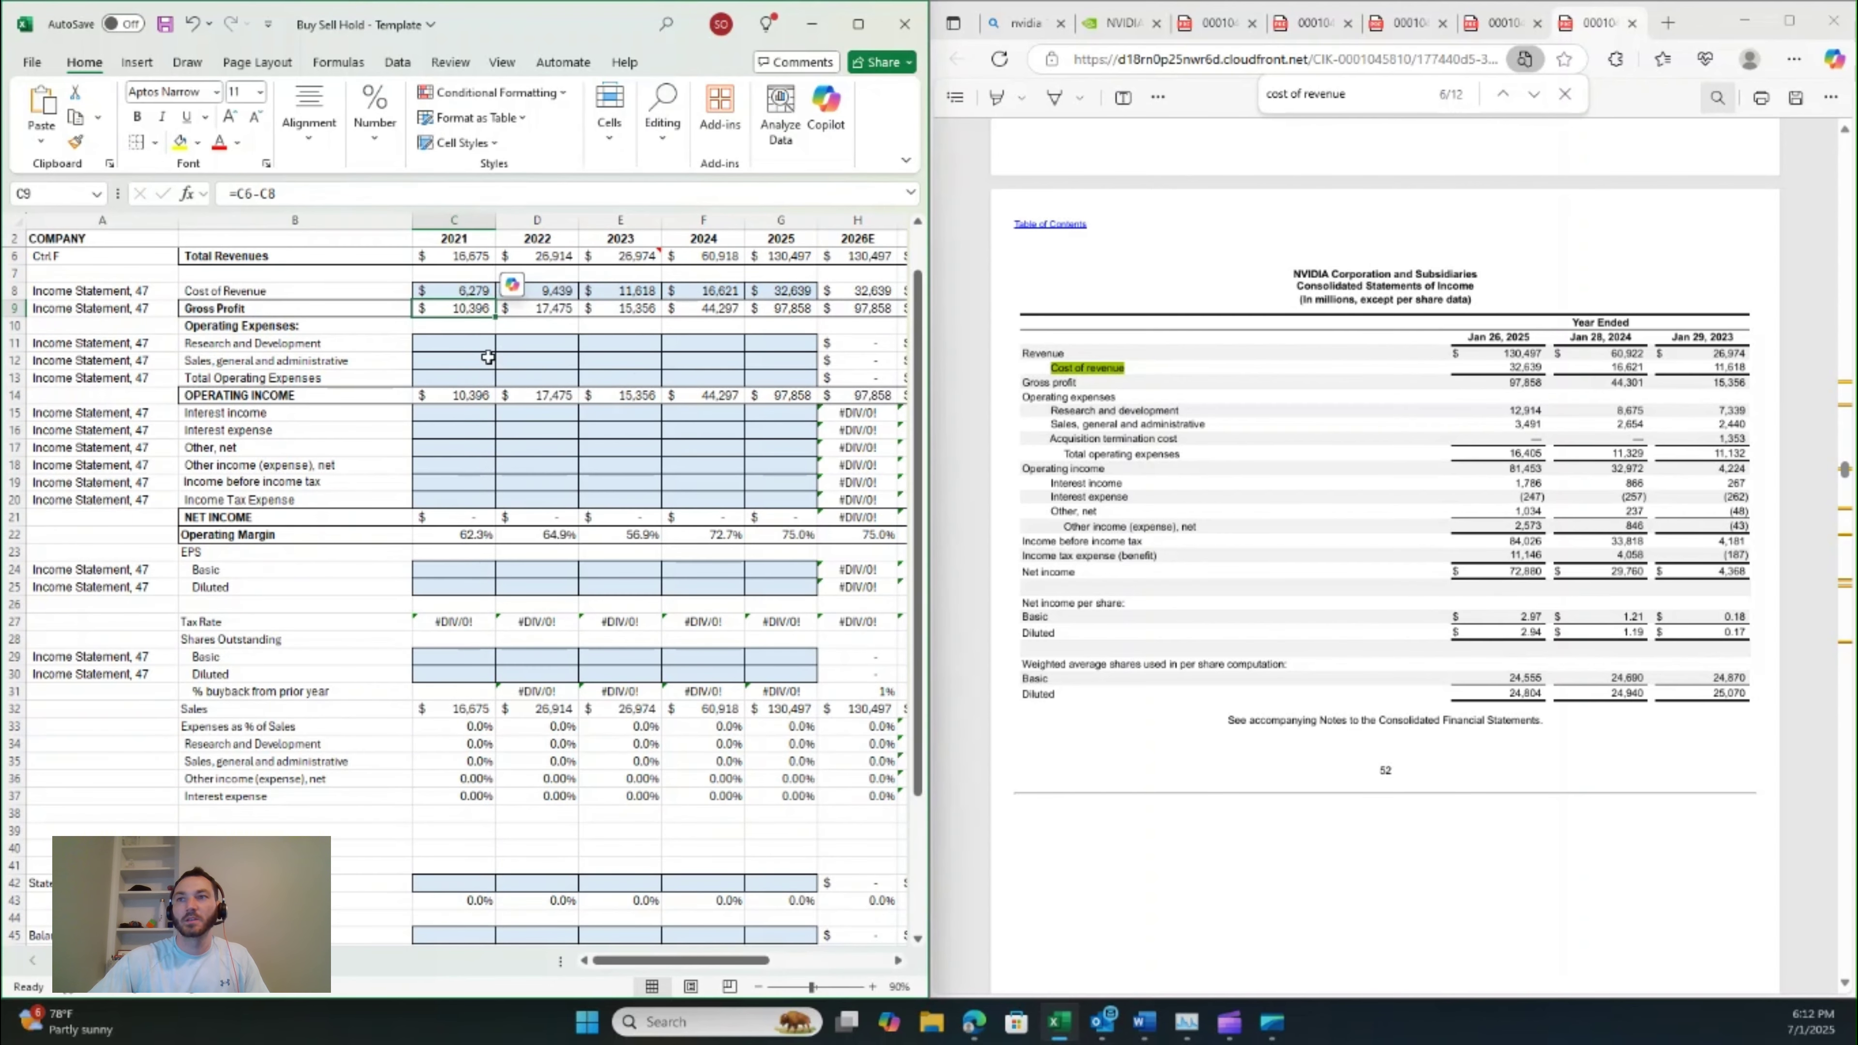
left_click(1403, 23)
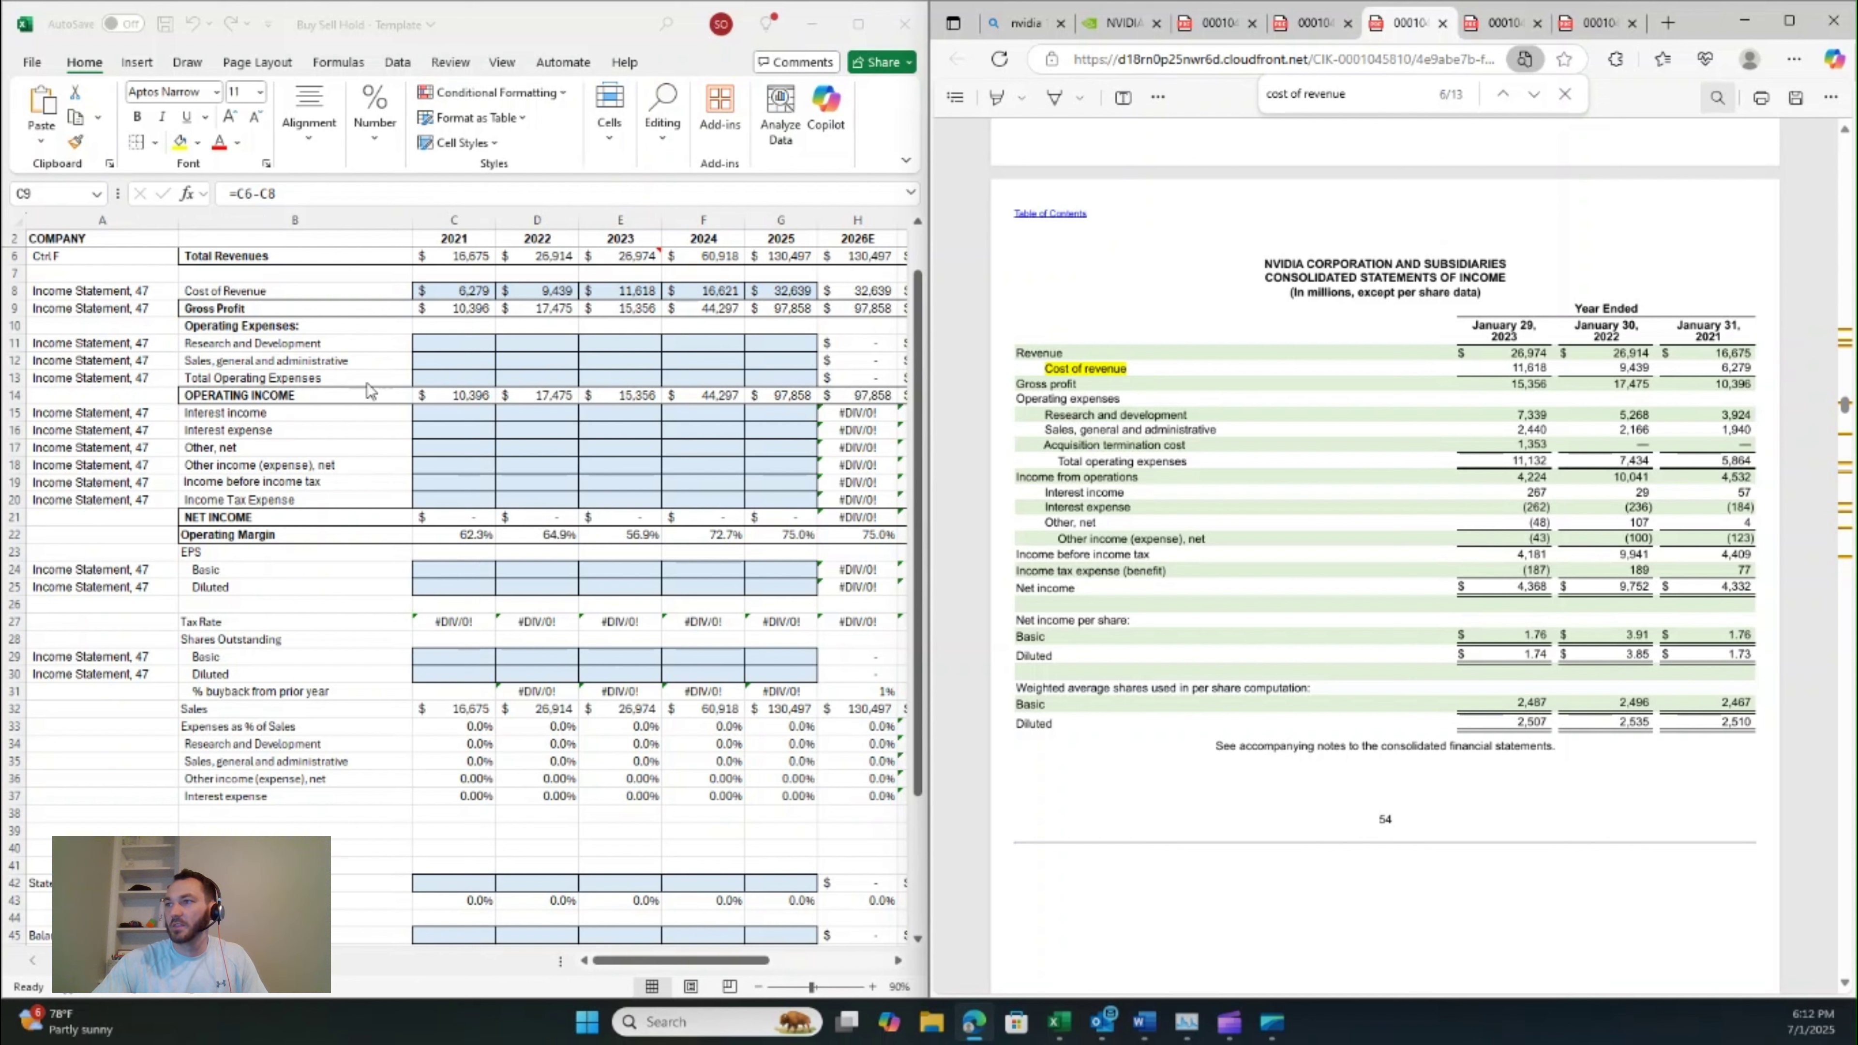
left_click(434, 339)
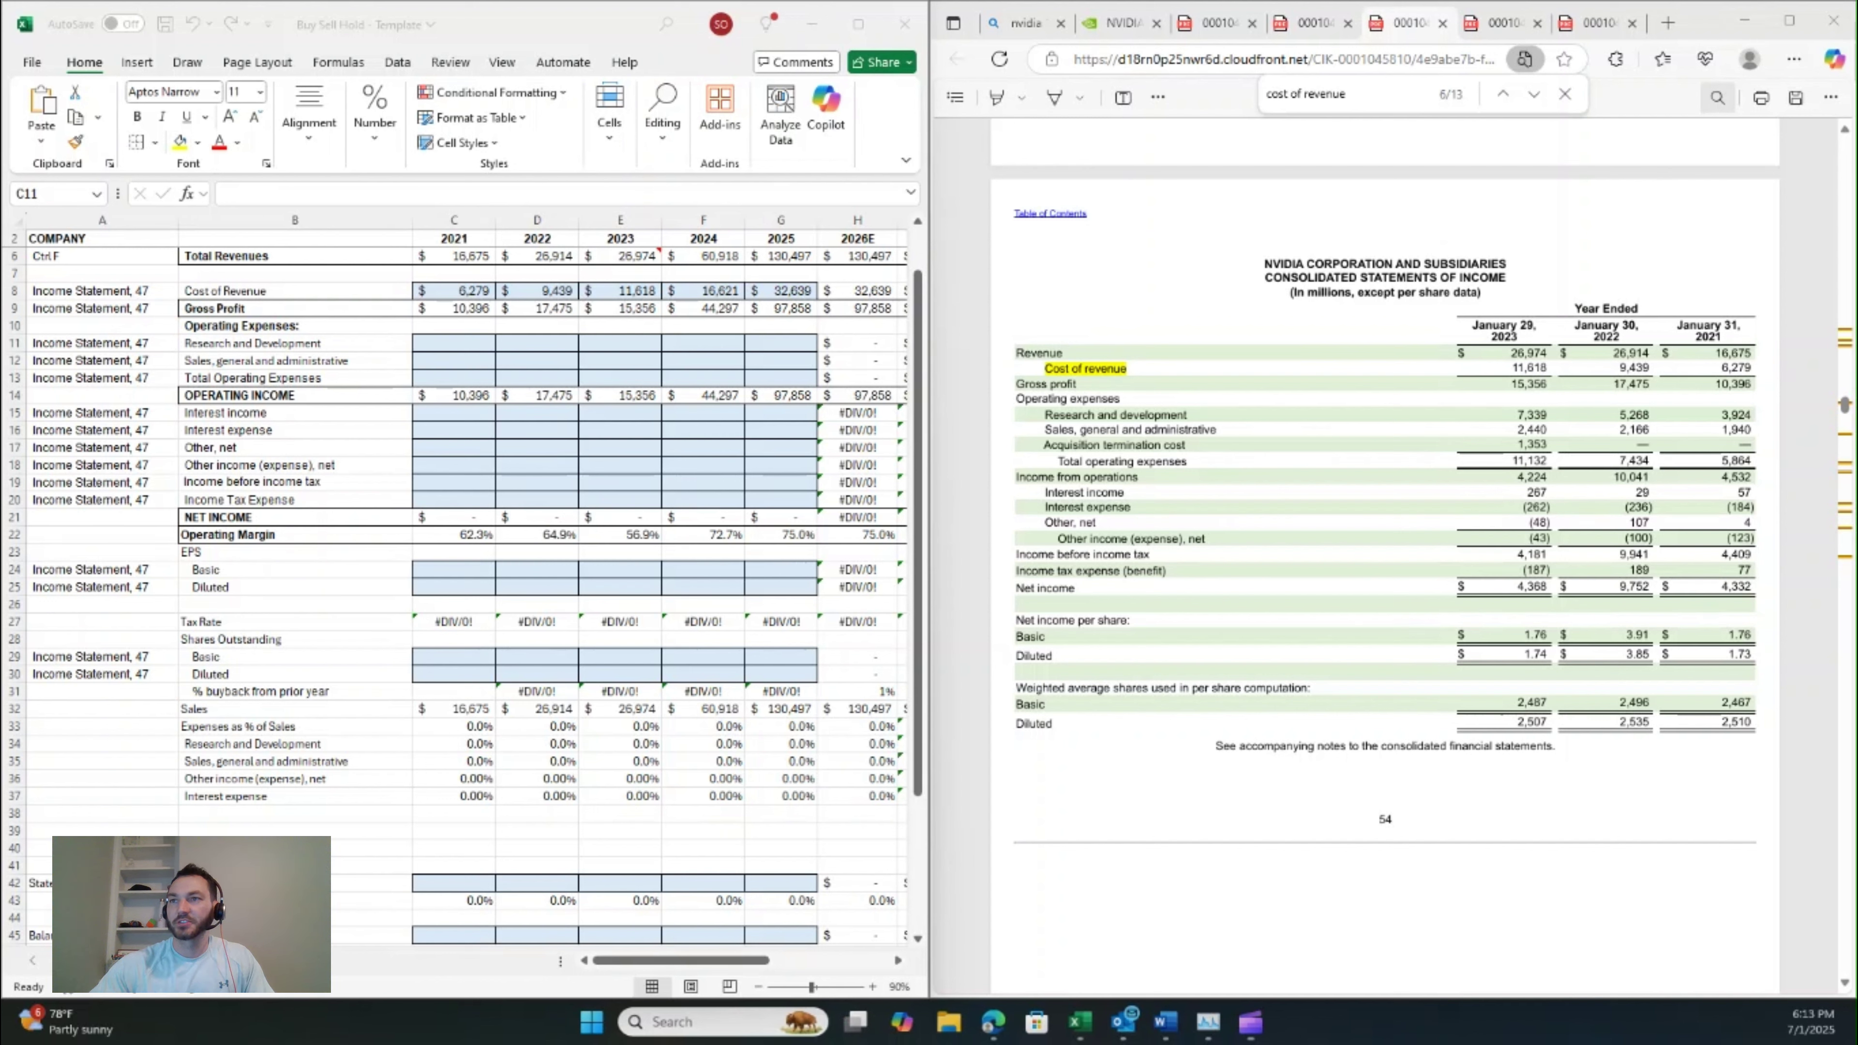
left_click(442, 355)
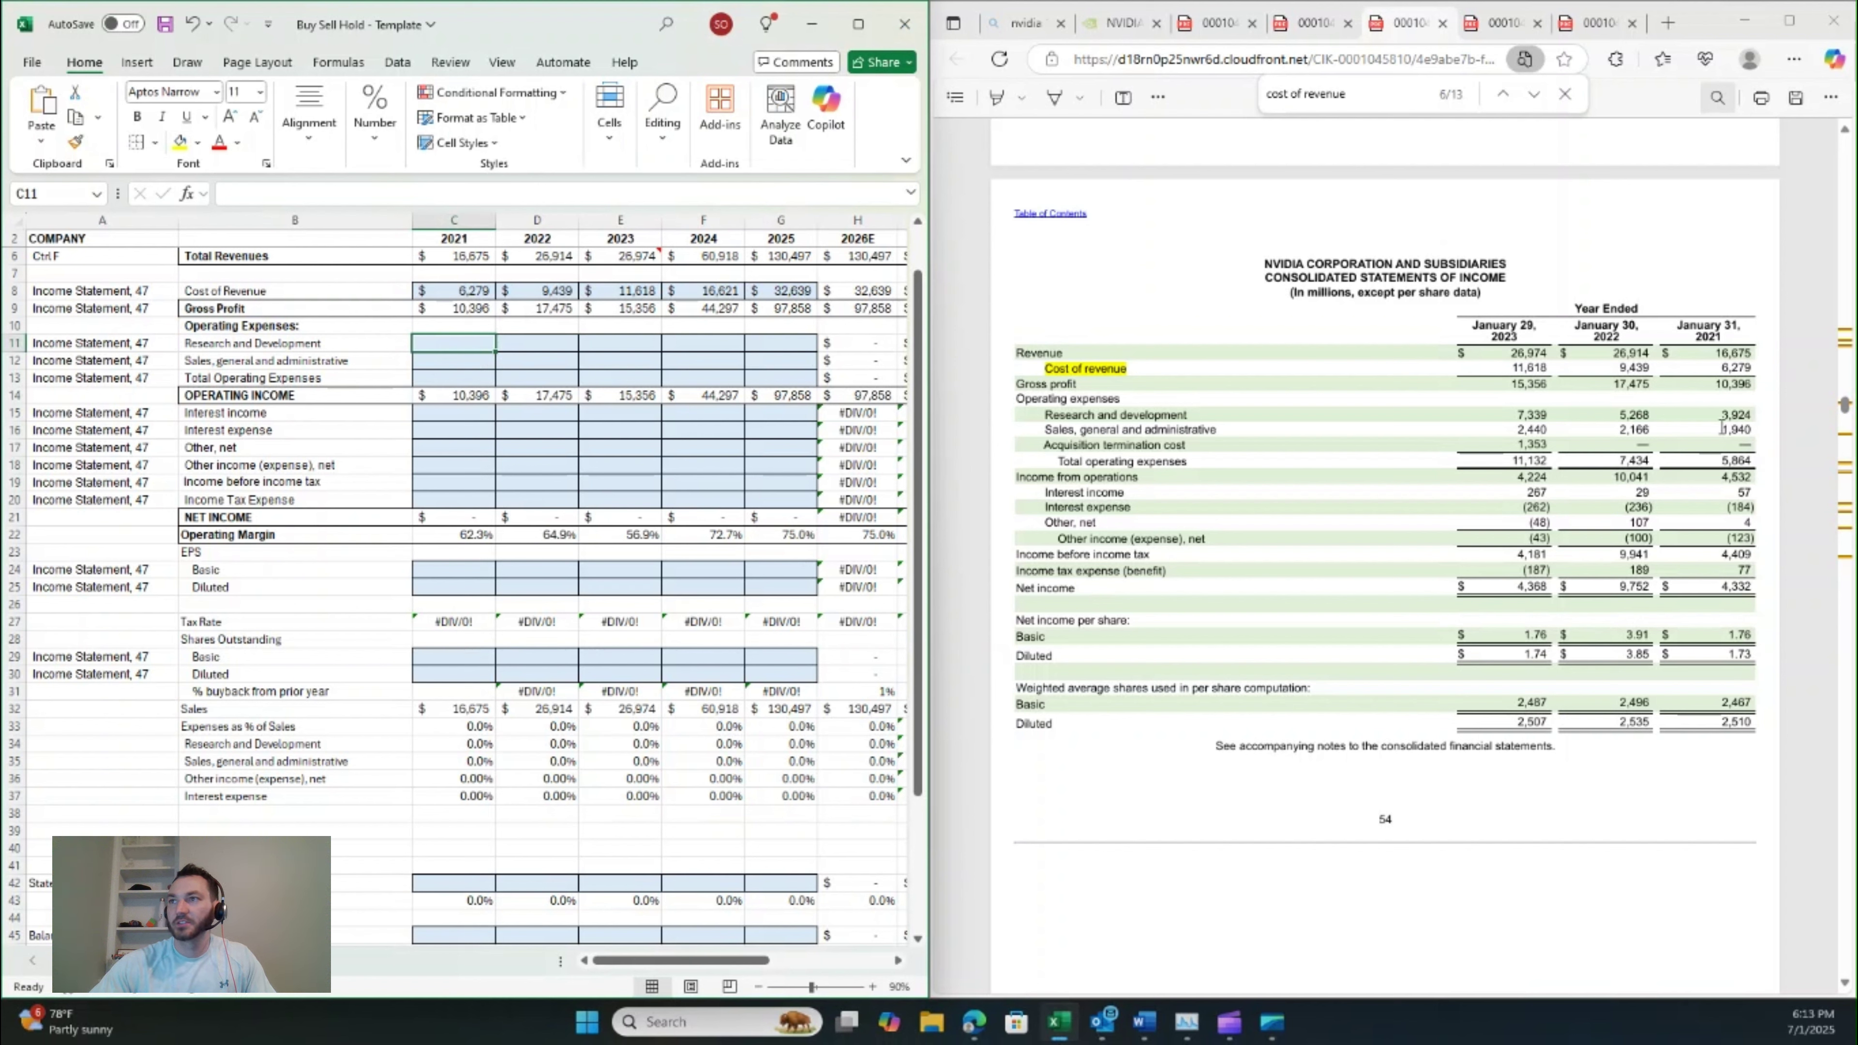
left_click_drag(1163, 414, 1753, 415)
left_click(459, 342)
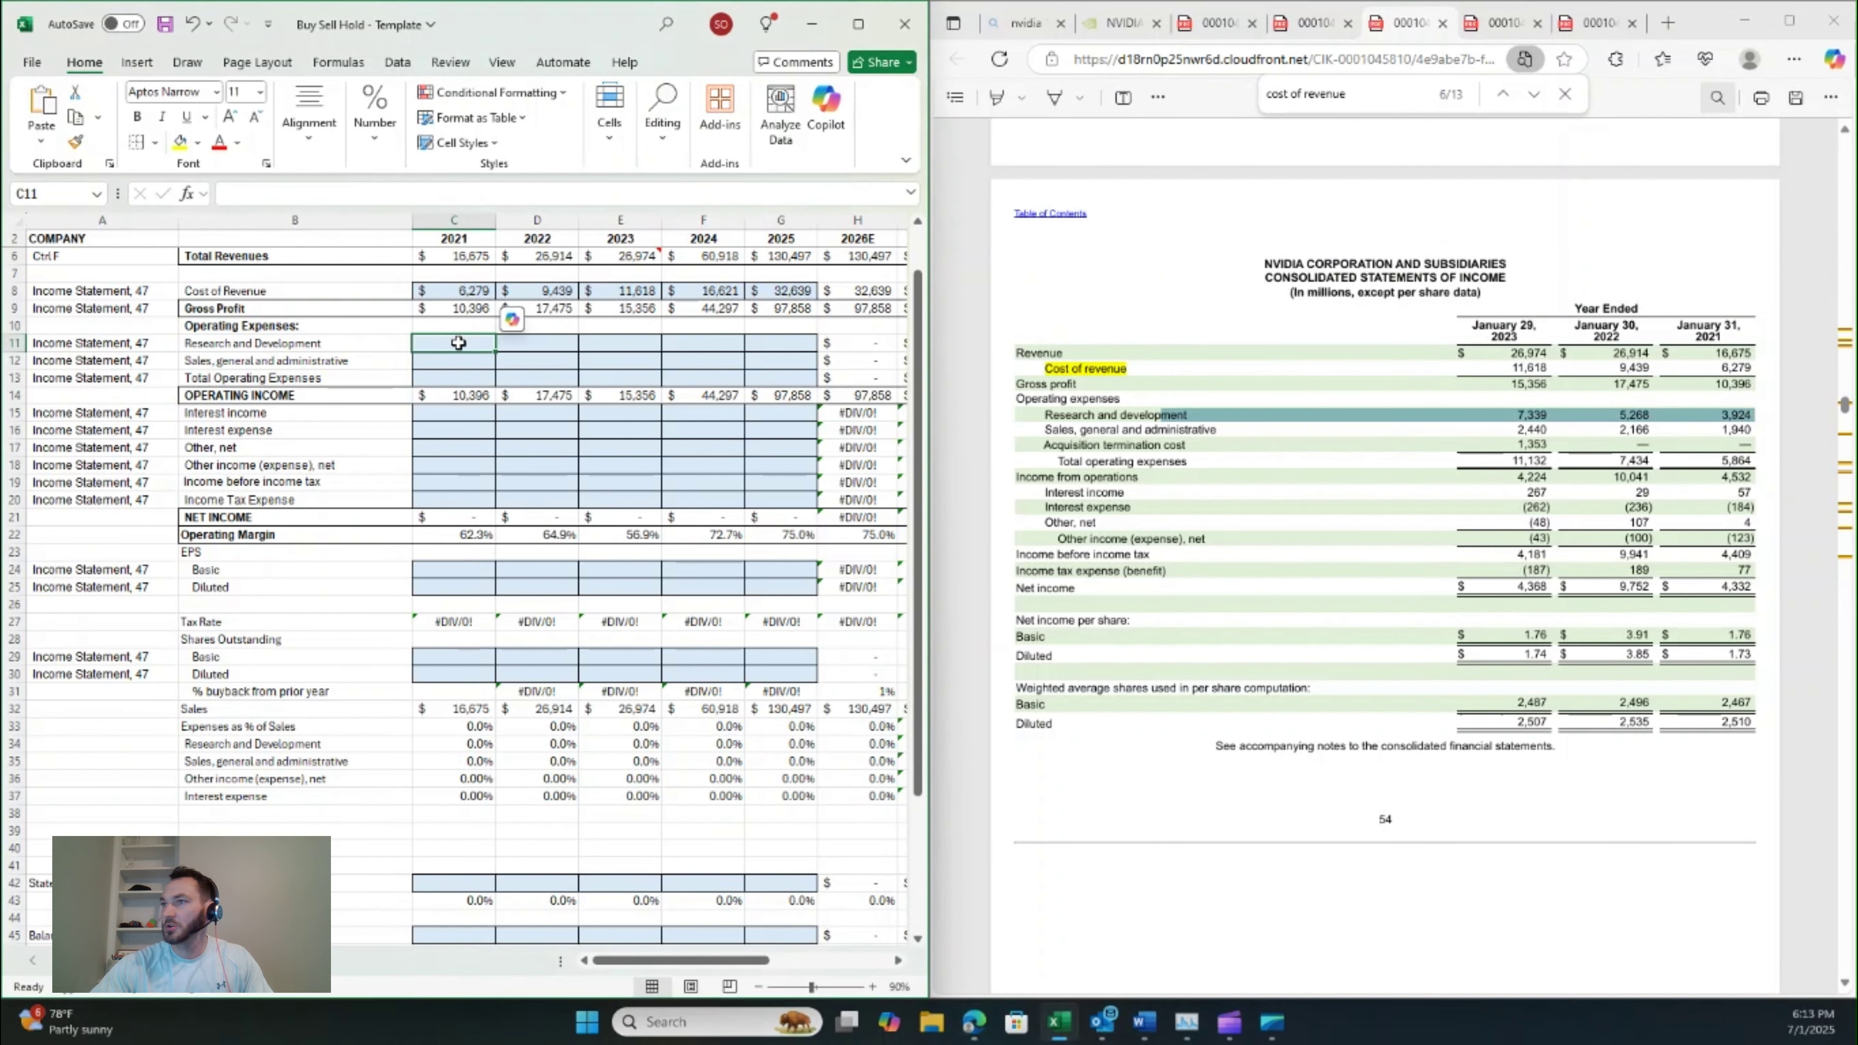
type("3,9")
type("24")
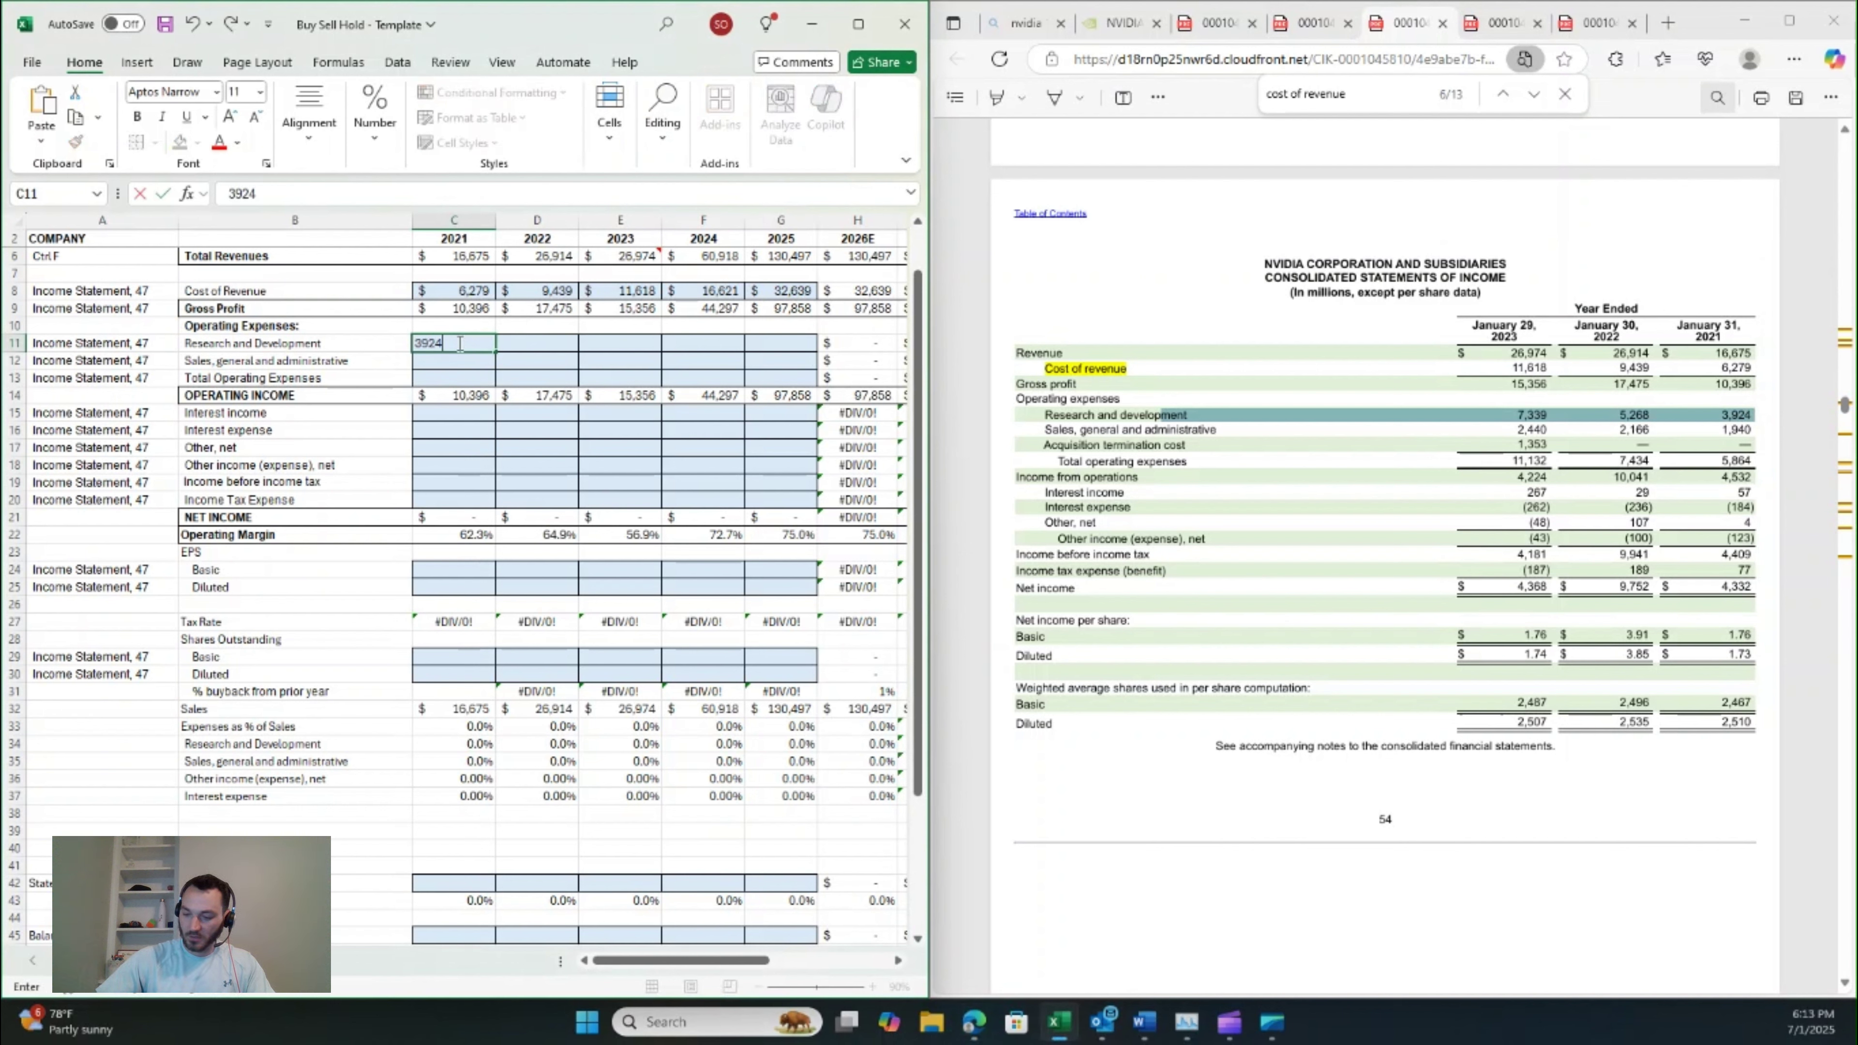
key("Tab")
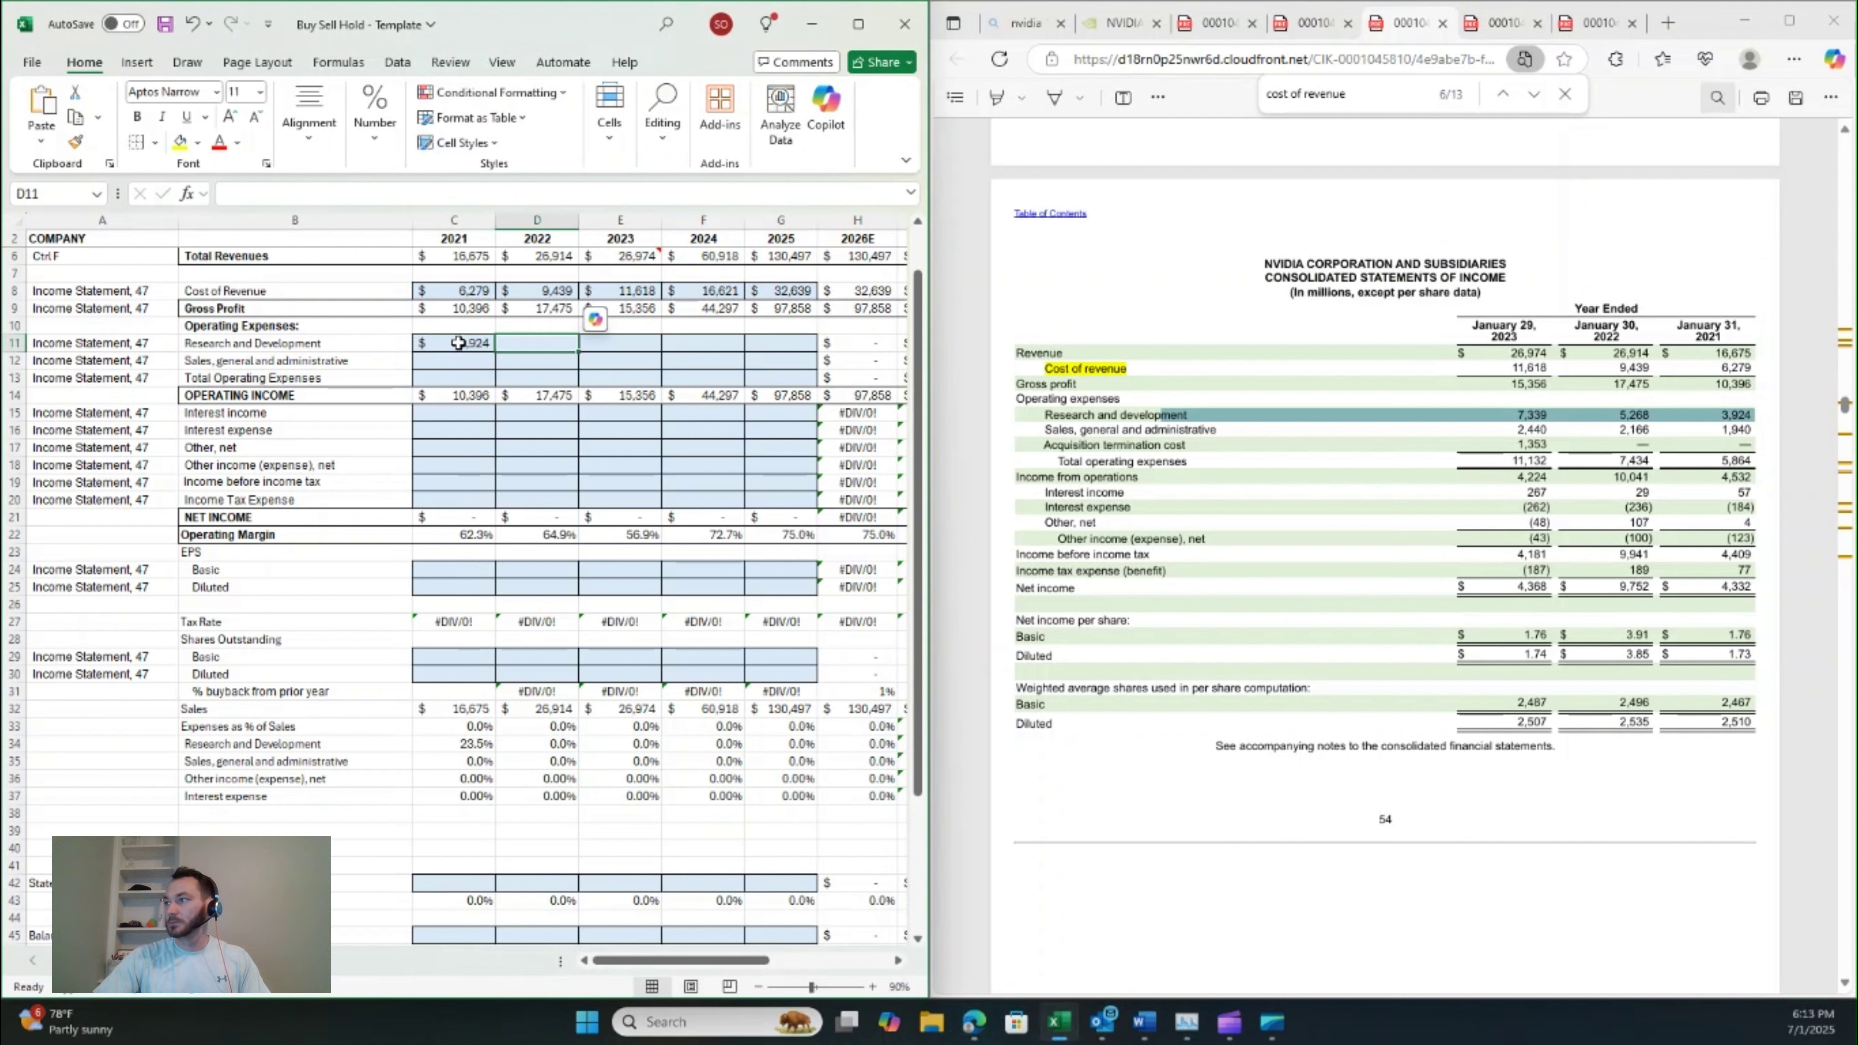
type("5268")
key("Tab")
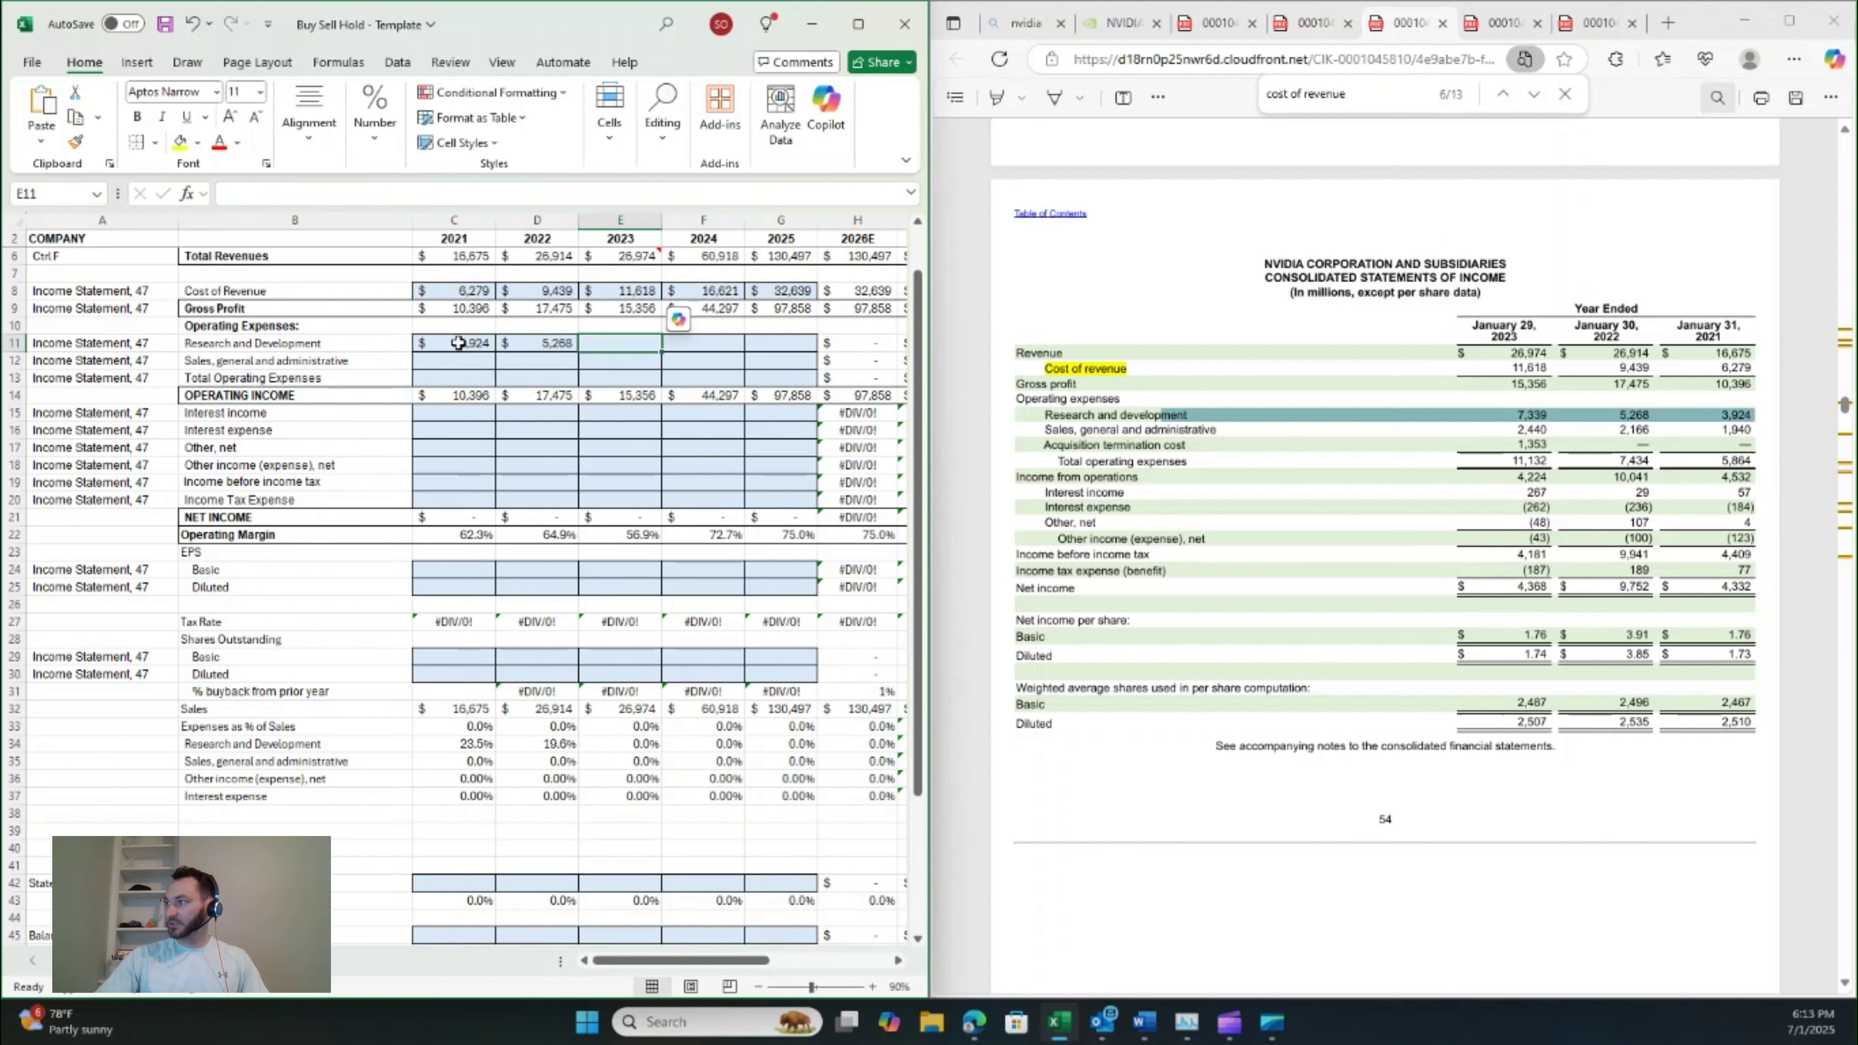
type("7")
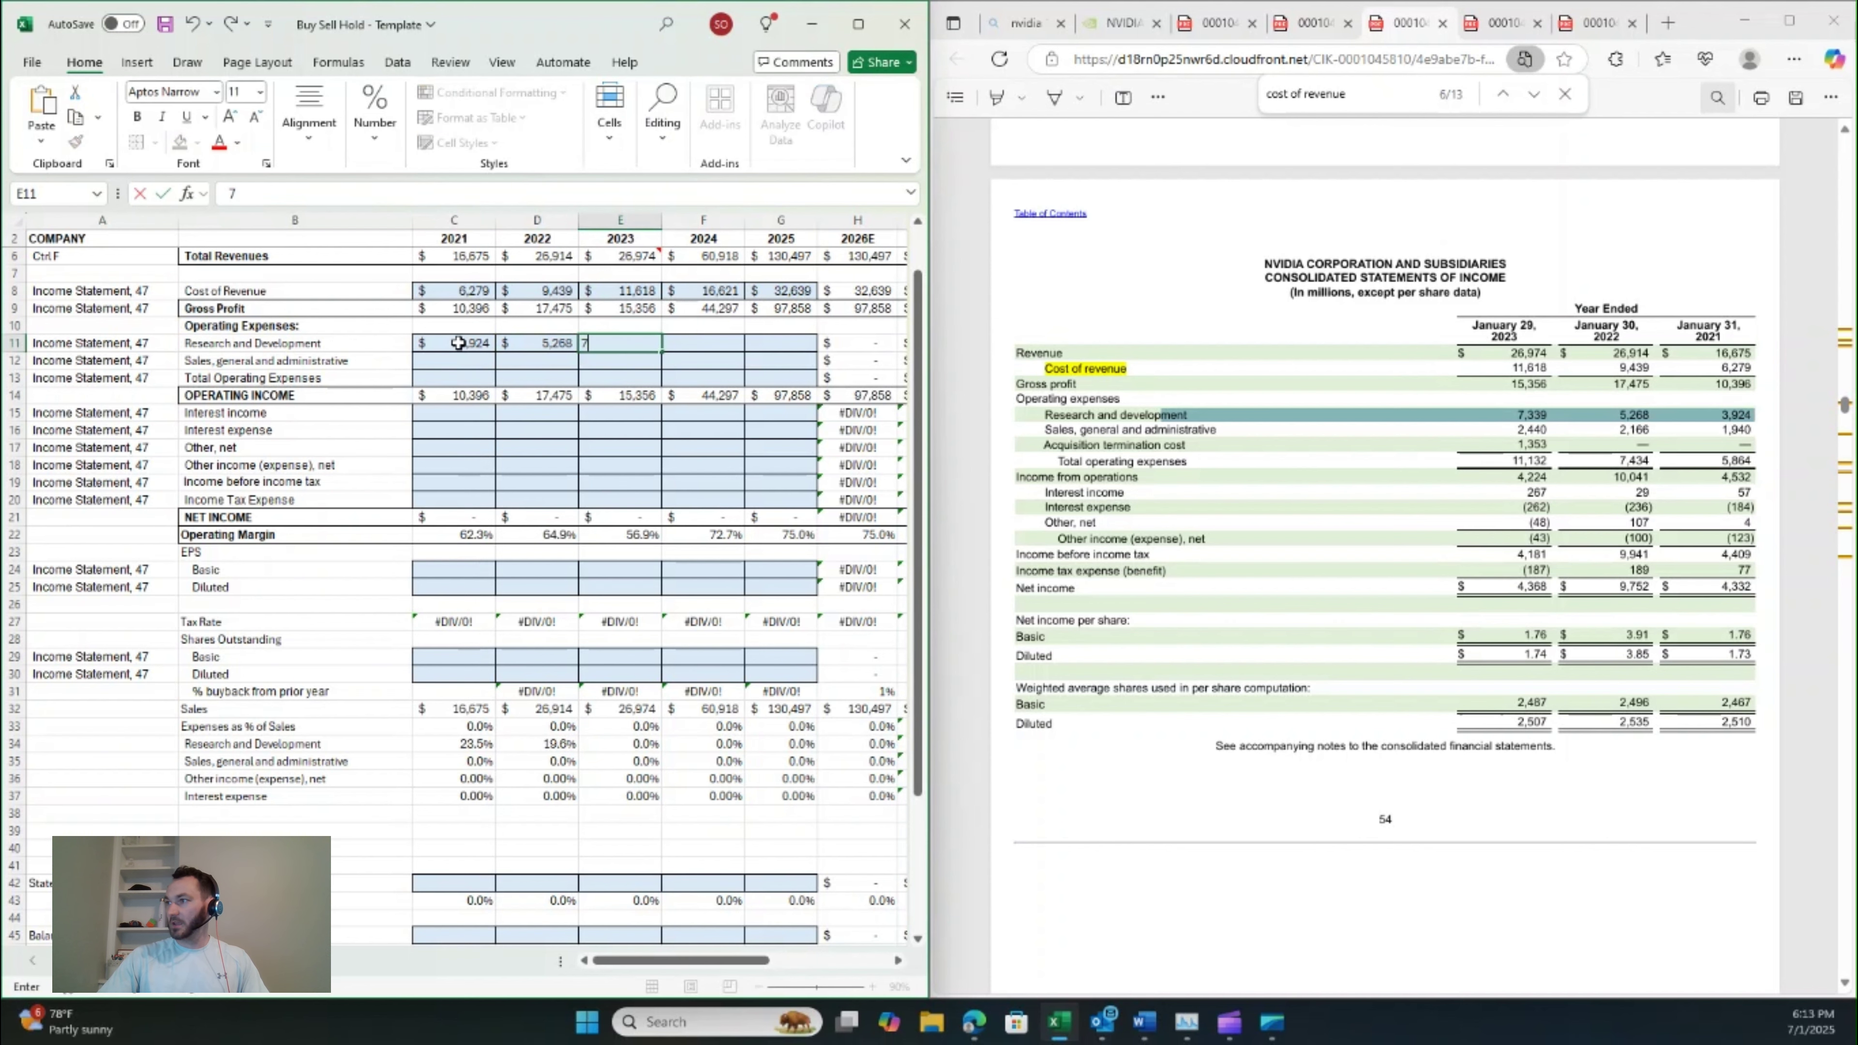
type(",339")
key("Tab")
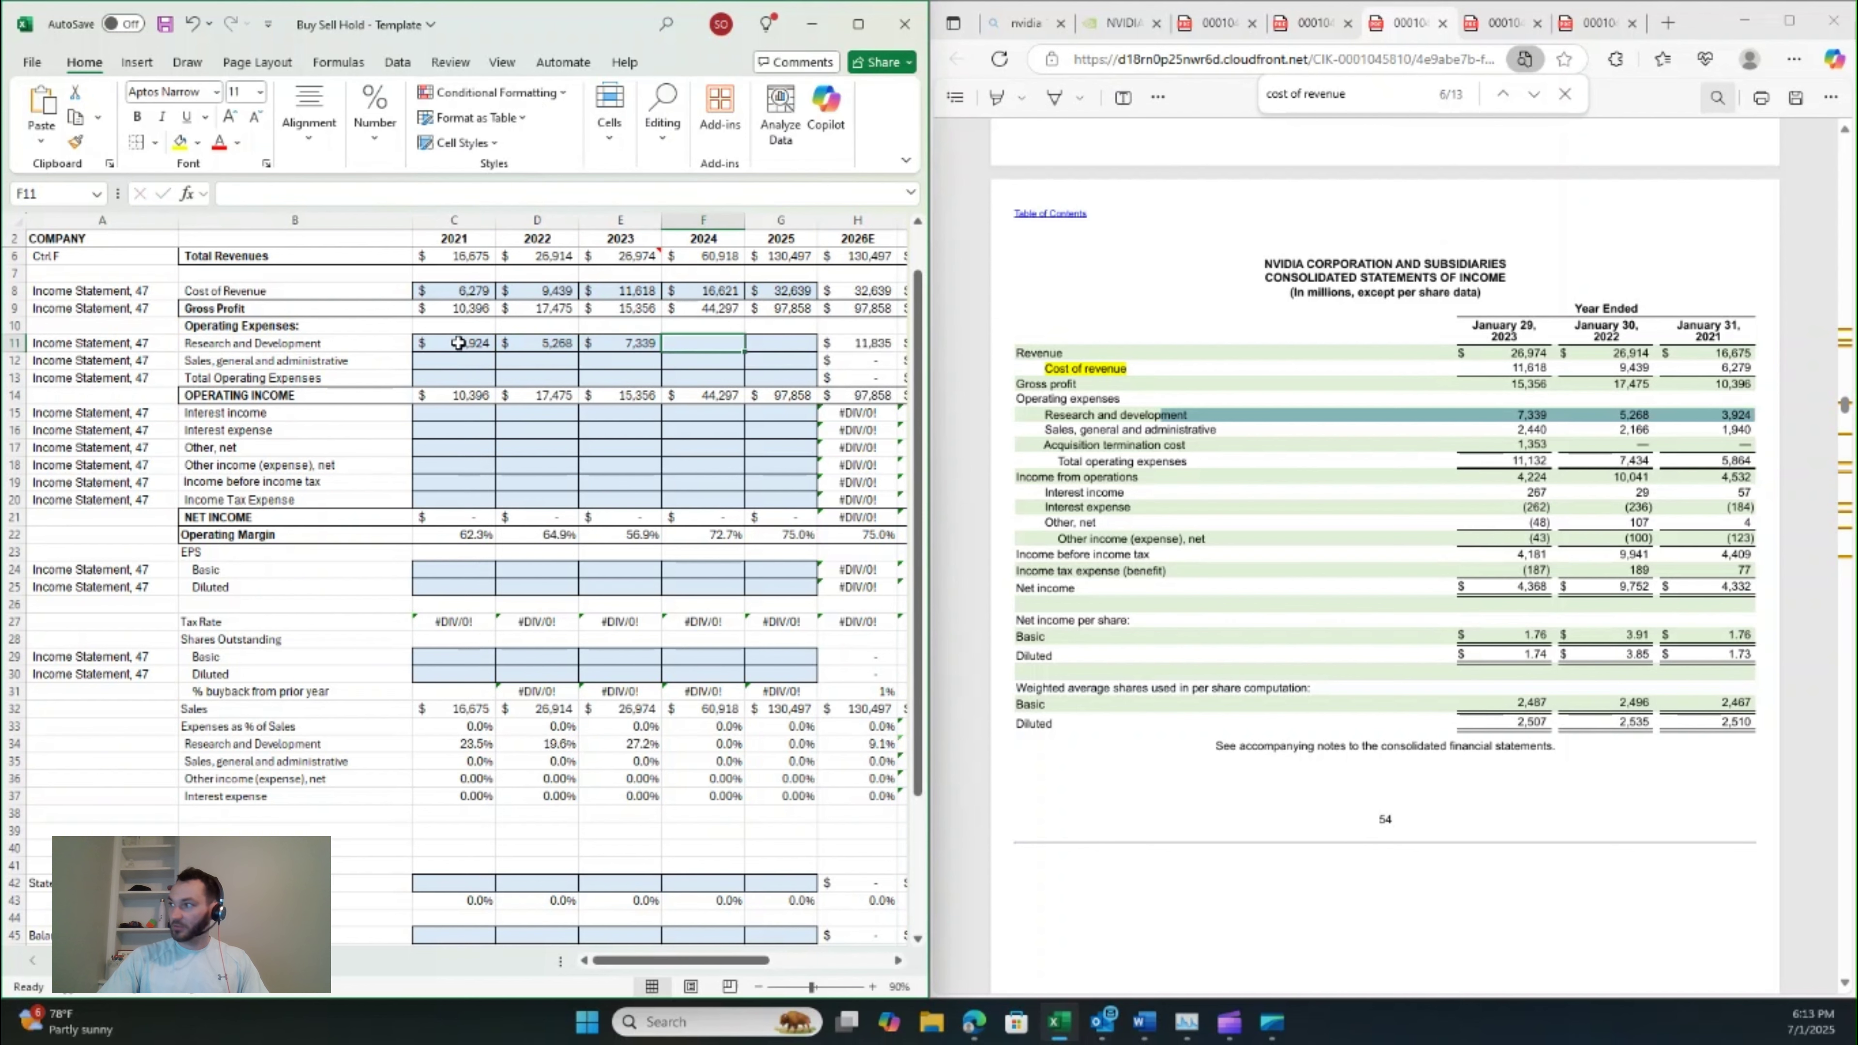
- Highlight the research and development line in the 2025 10-K and enter Research and Development of 8675 for 2024 and 12914 for 2025
left_click(1211, 355)
key("ctrl+Tab")
key("ctrl+Tab")
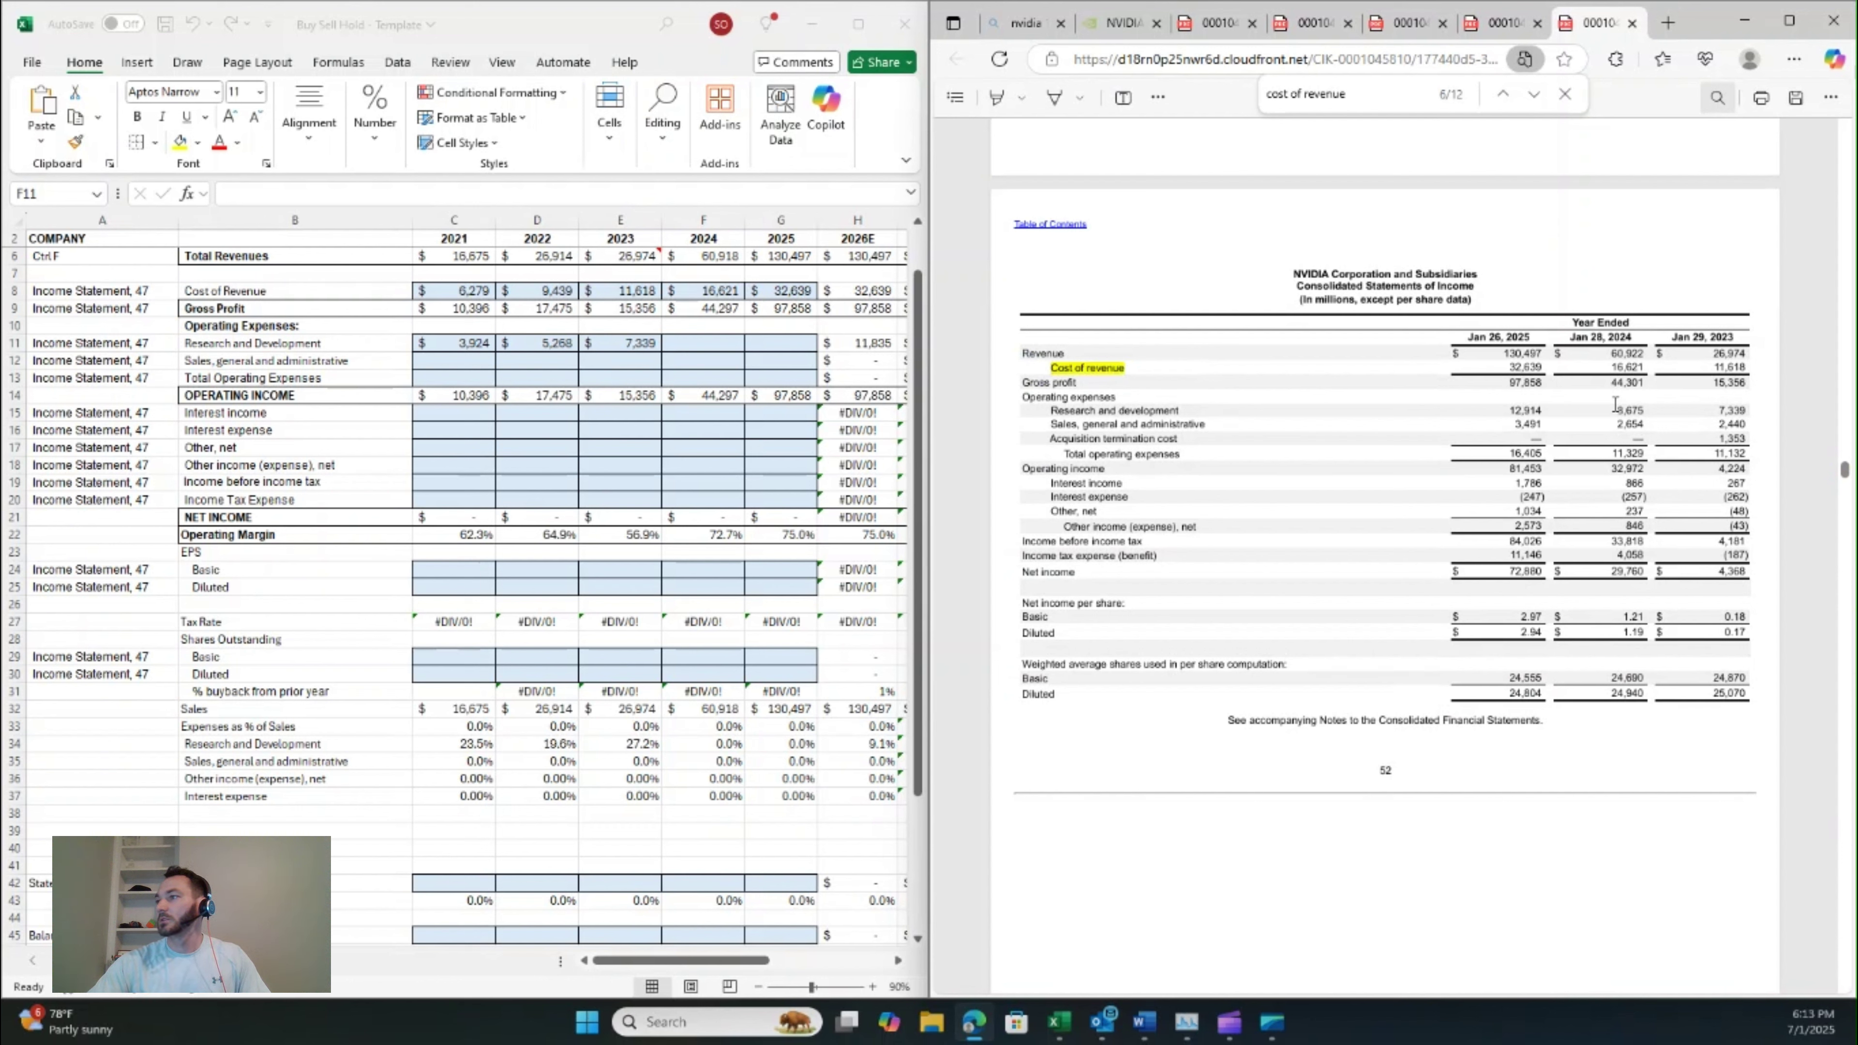
left_click_drag(1045, 413, 1750, 411)
left_click(708, 341)
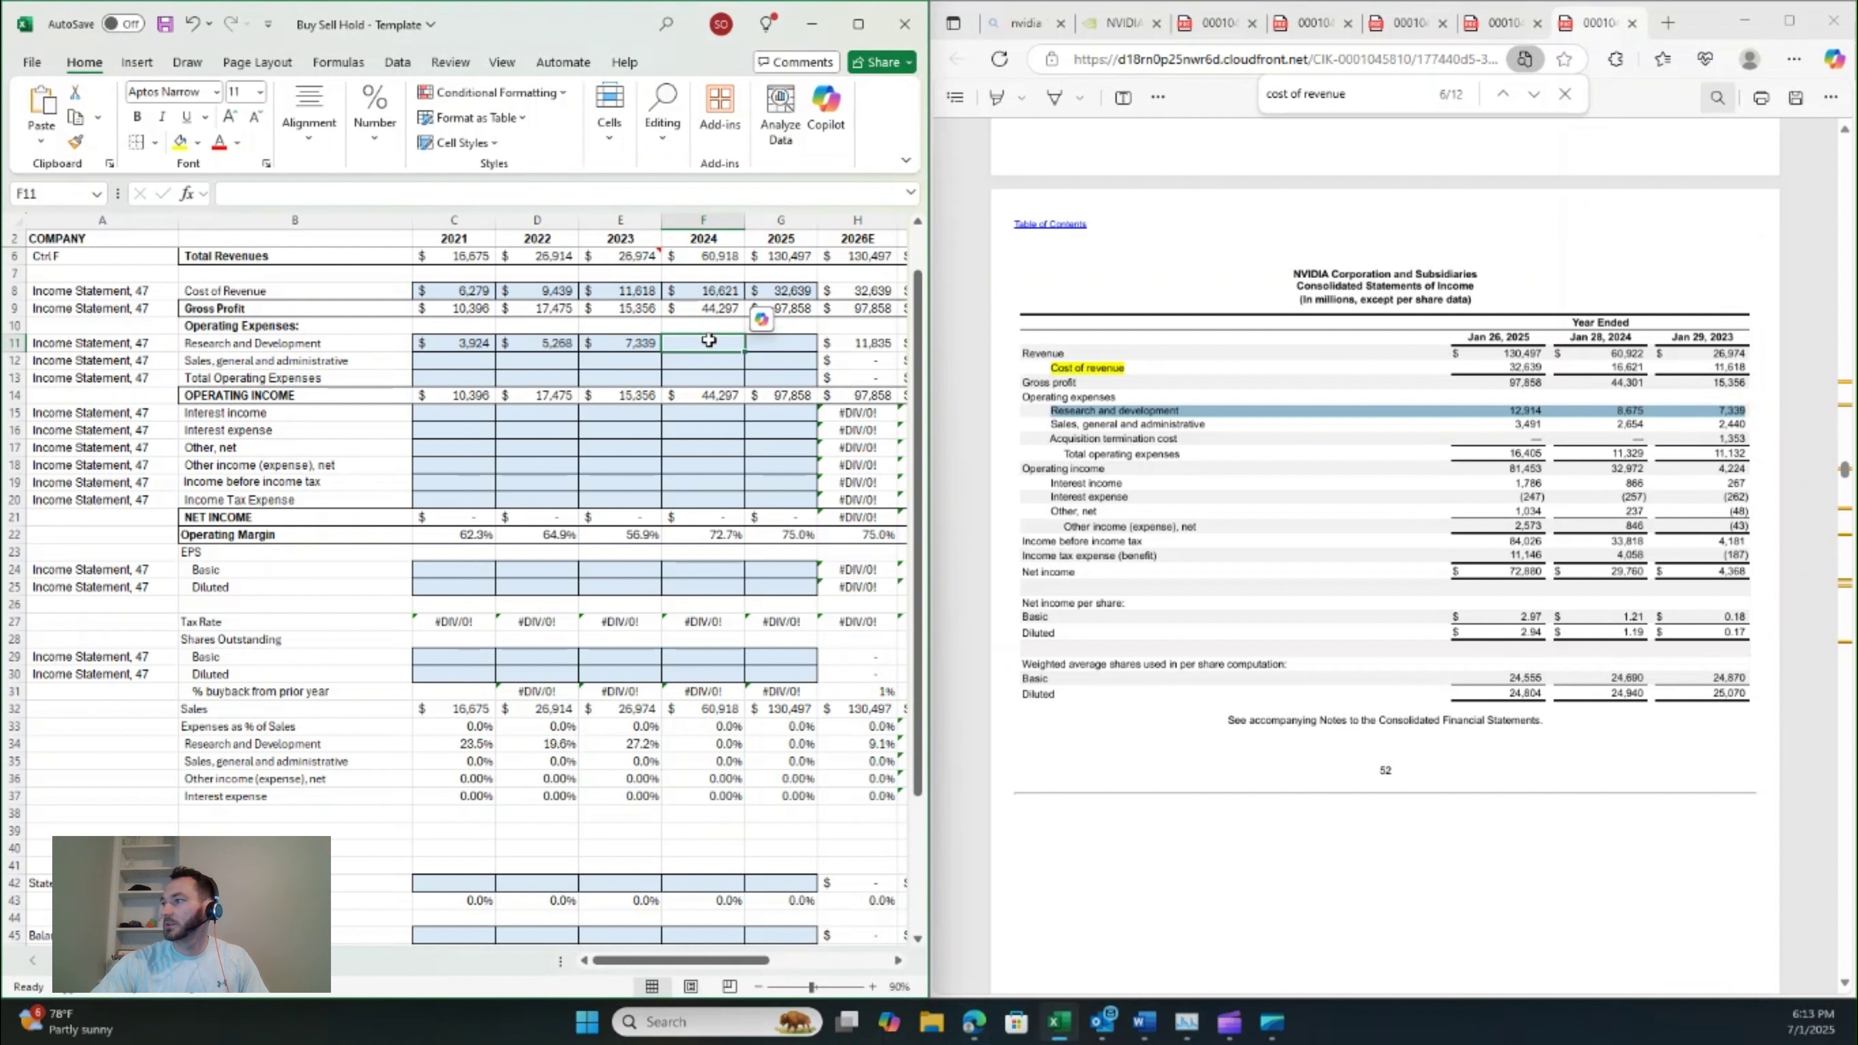
type("8")
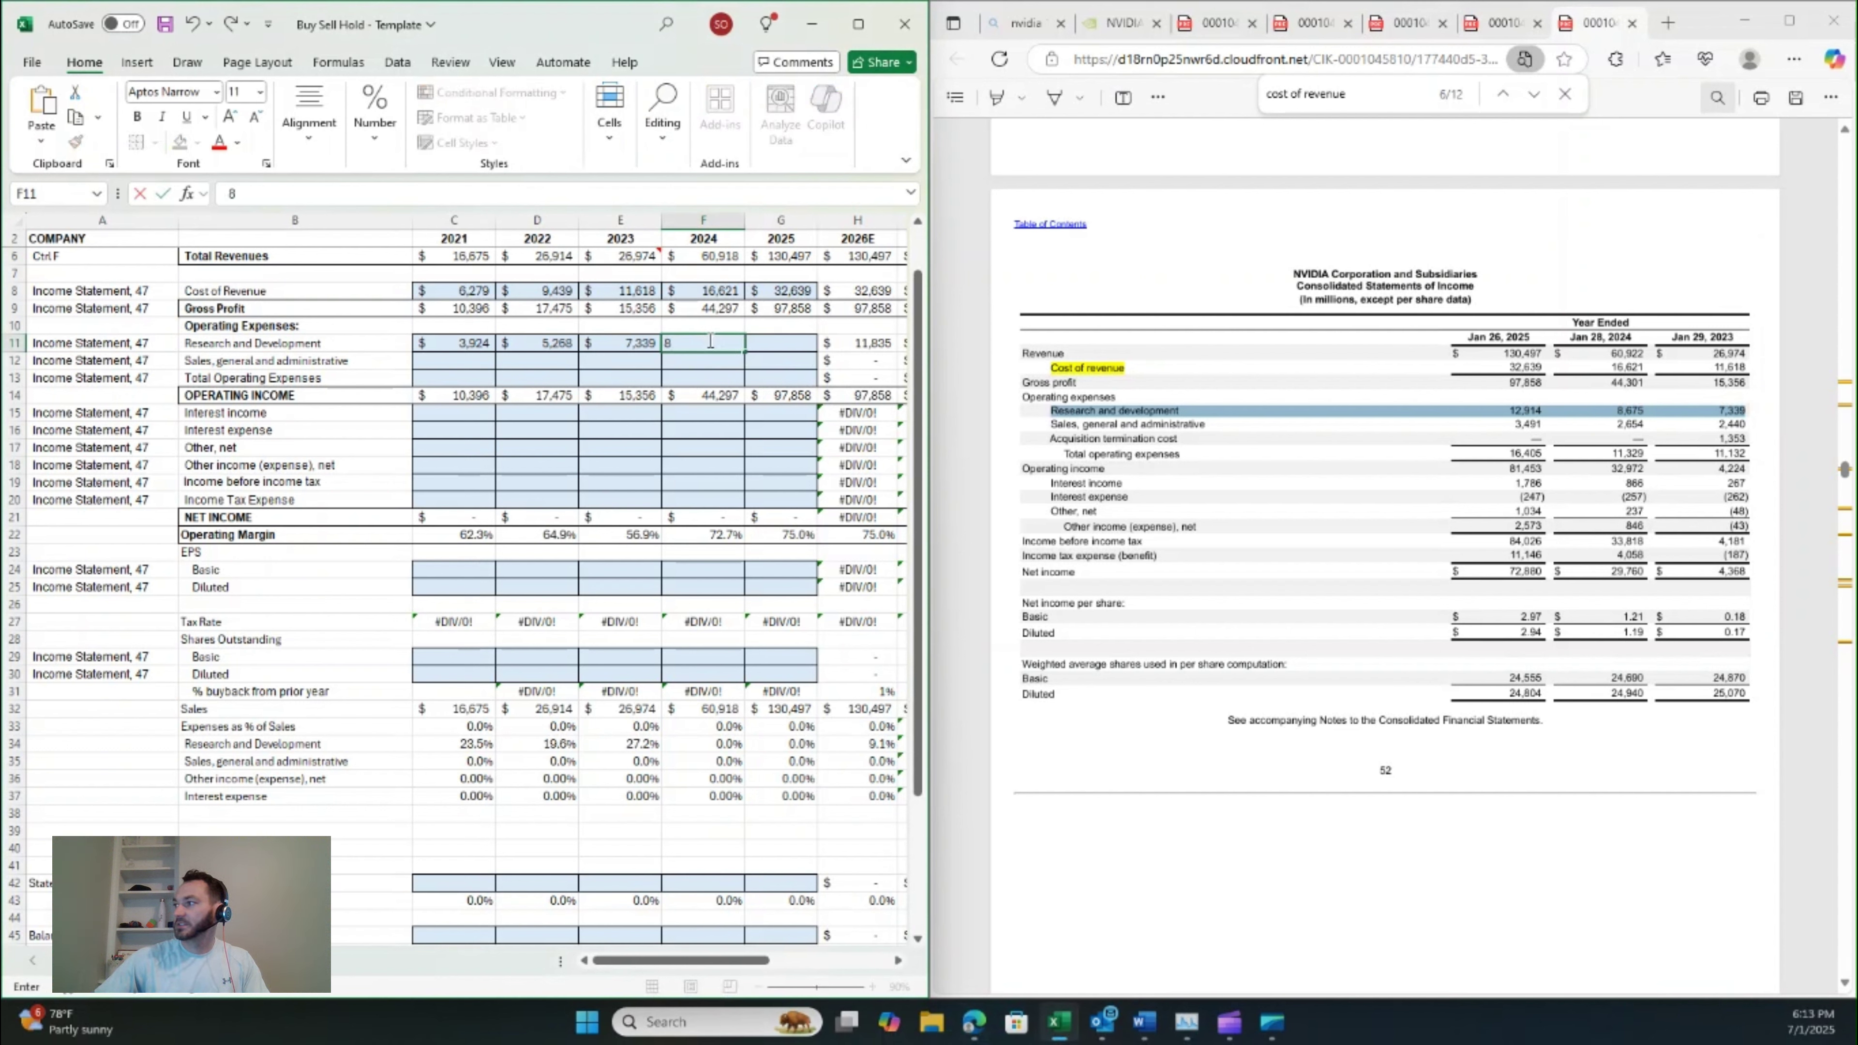
type(",675")
key("Tab")
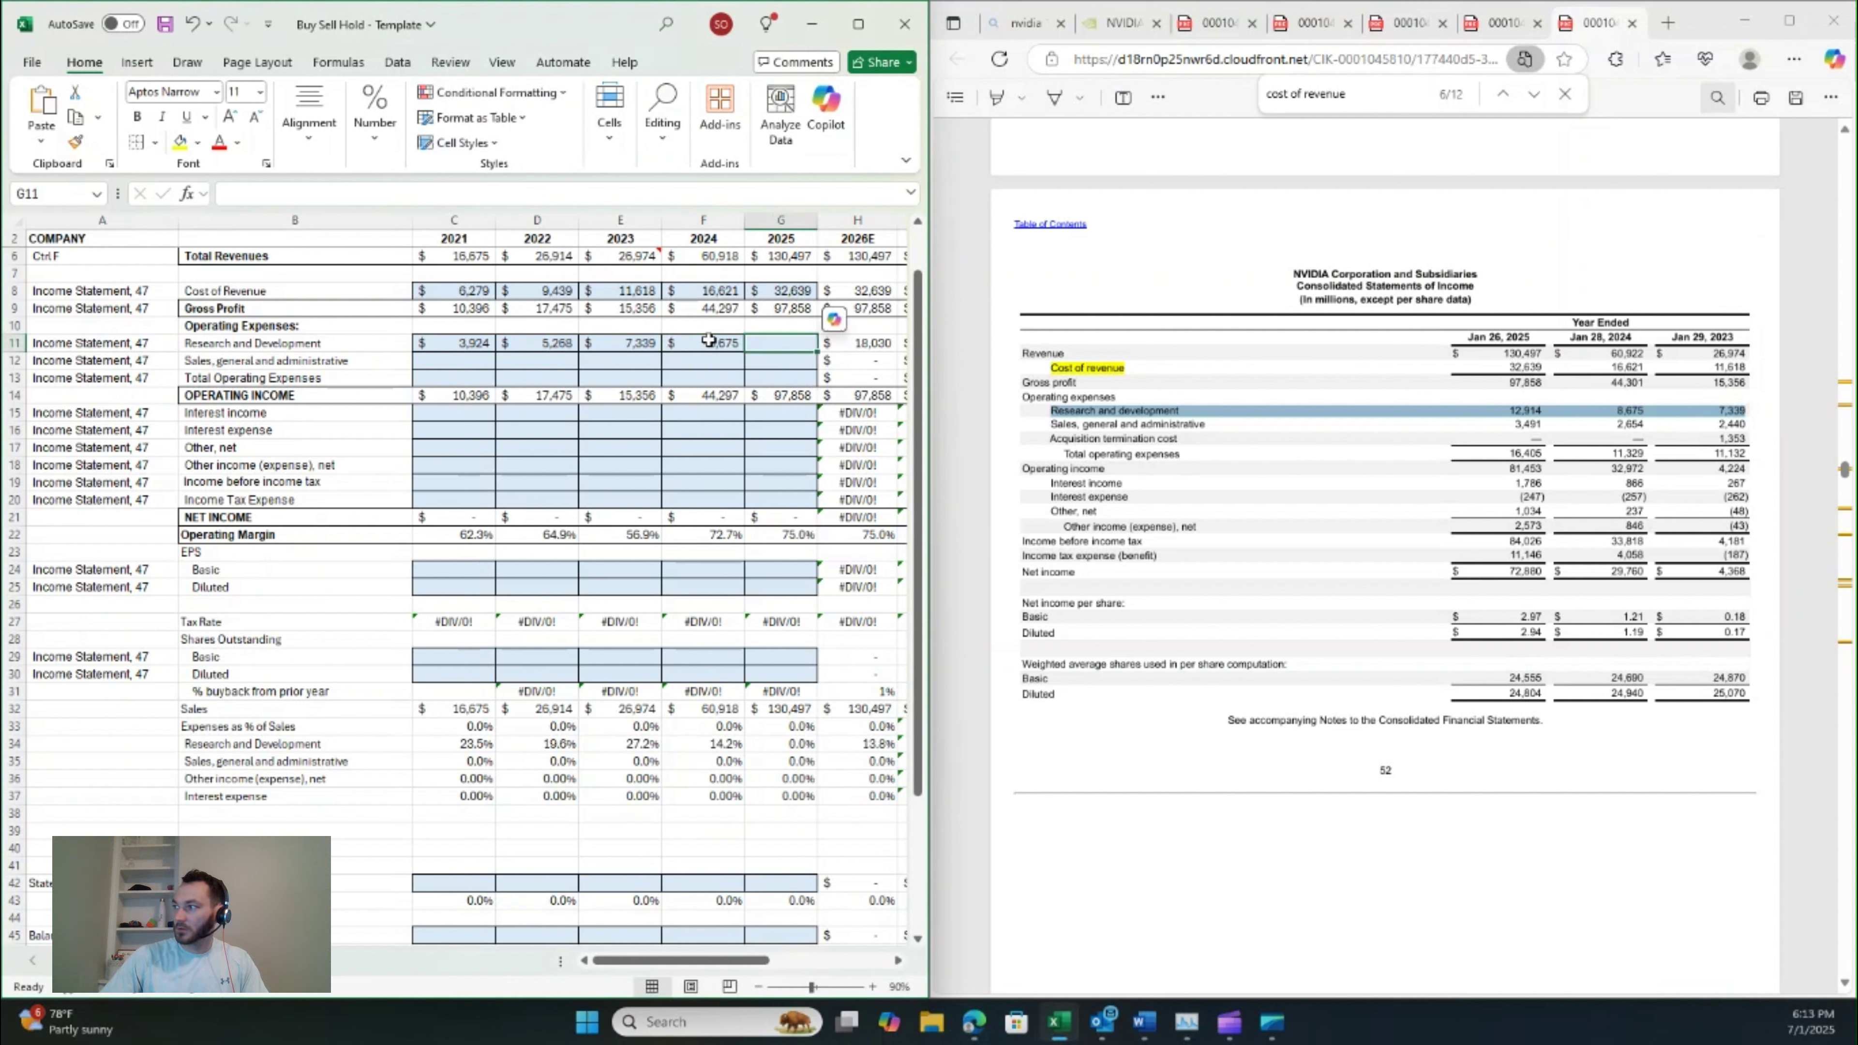
type("12914")
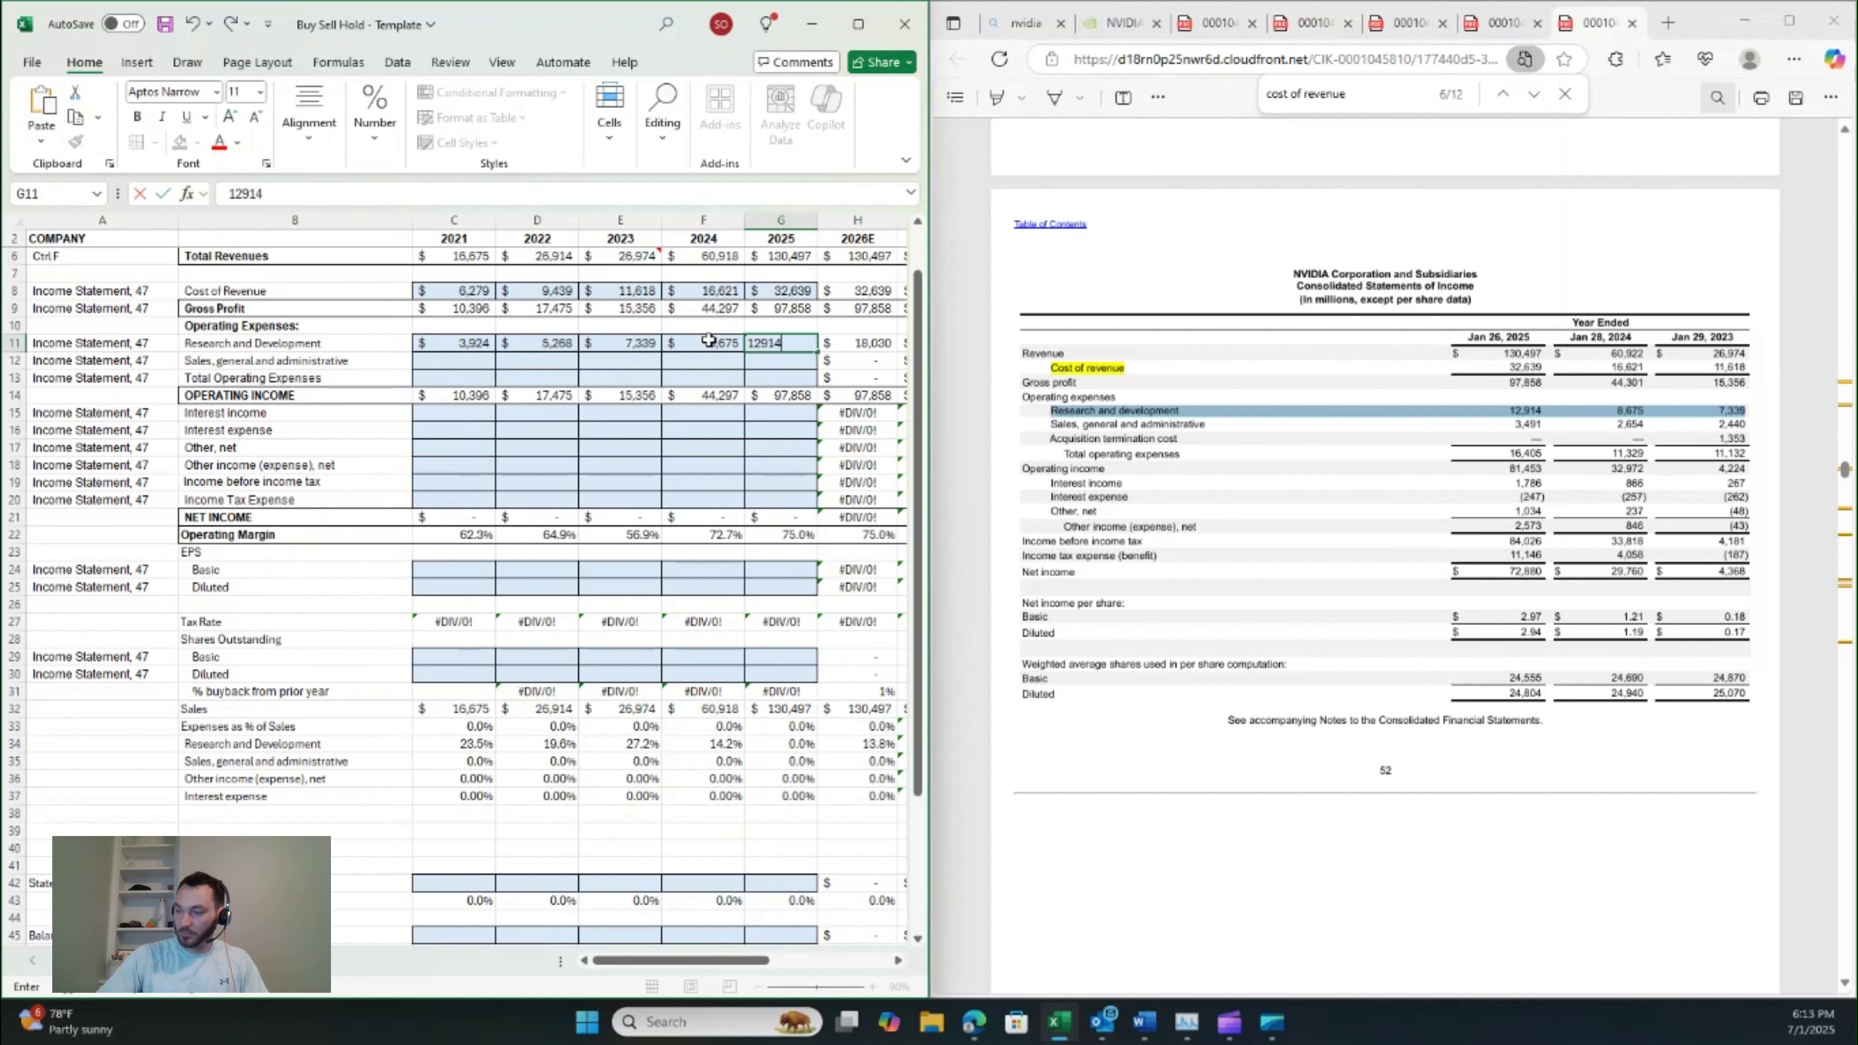
key("Return")
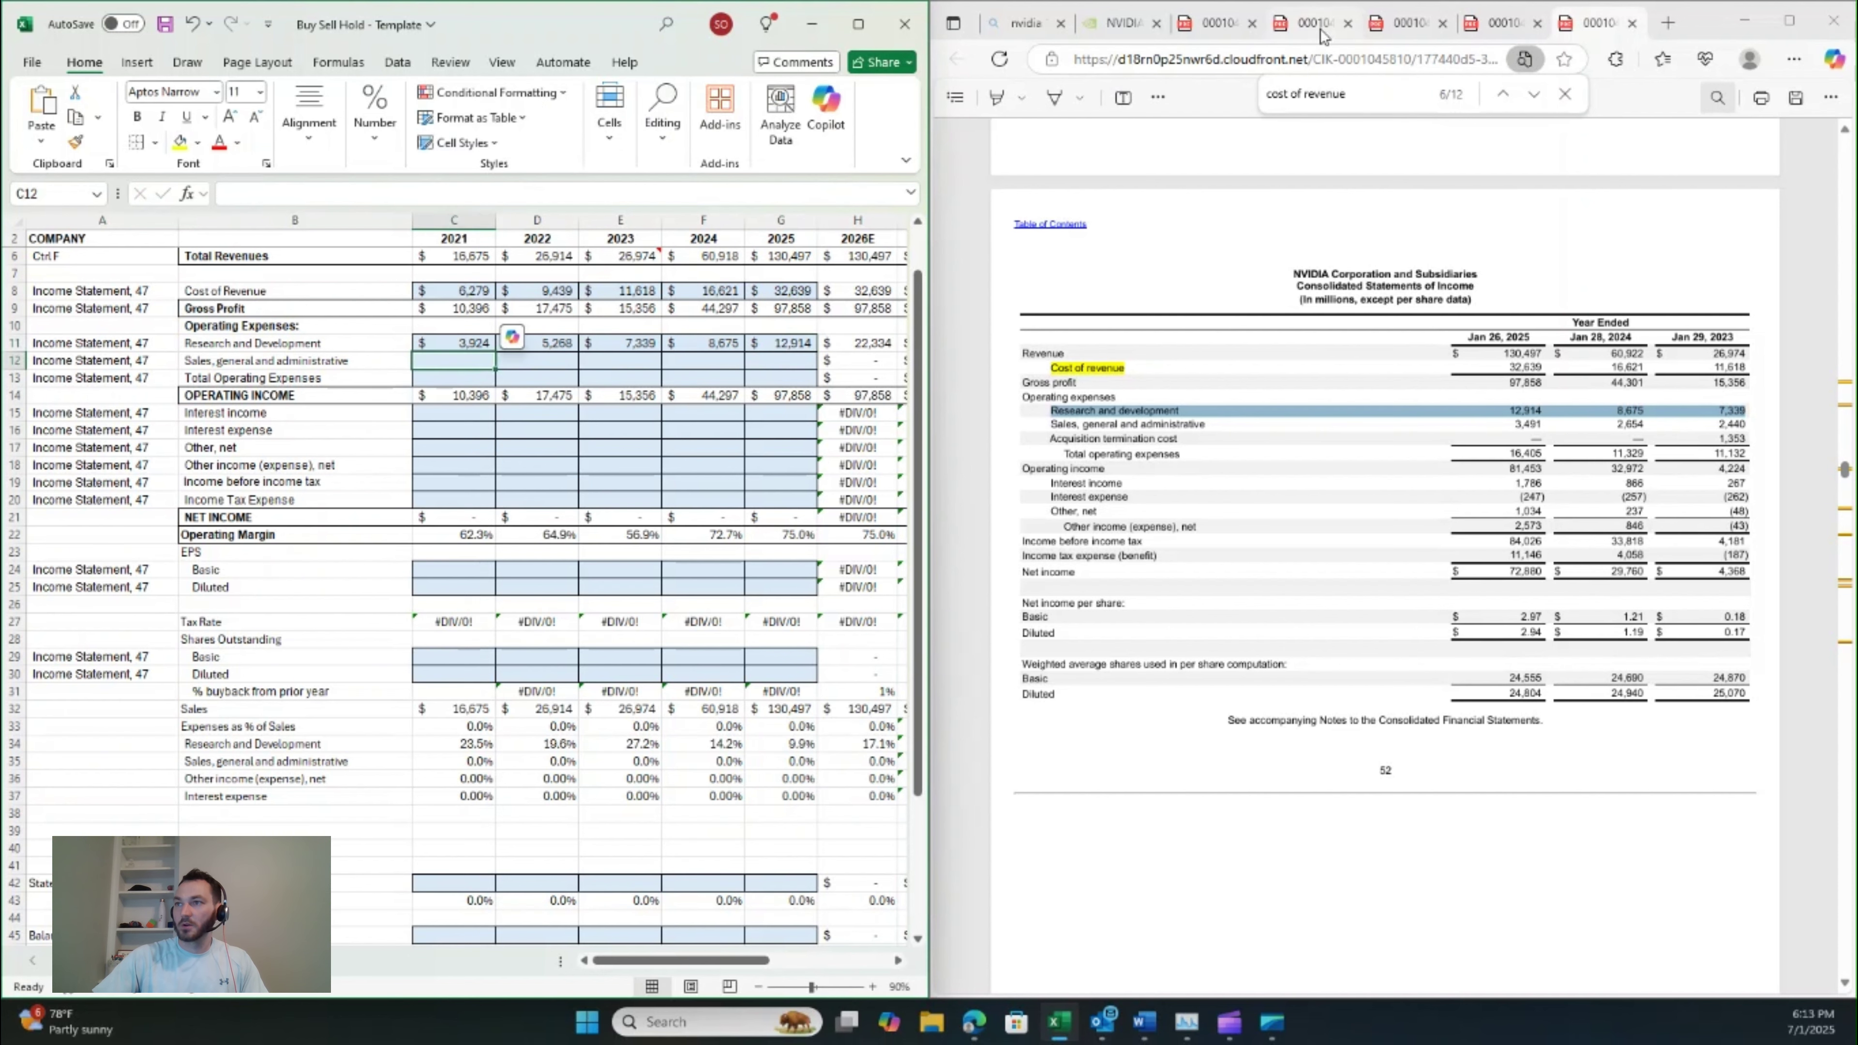
- Highlight the sales, general and administrative line in the 2023 10-K and enter 1940 for 2021, 2166 for 2022 and 2440 for 2023
left_click(1392, 24)
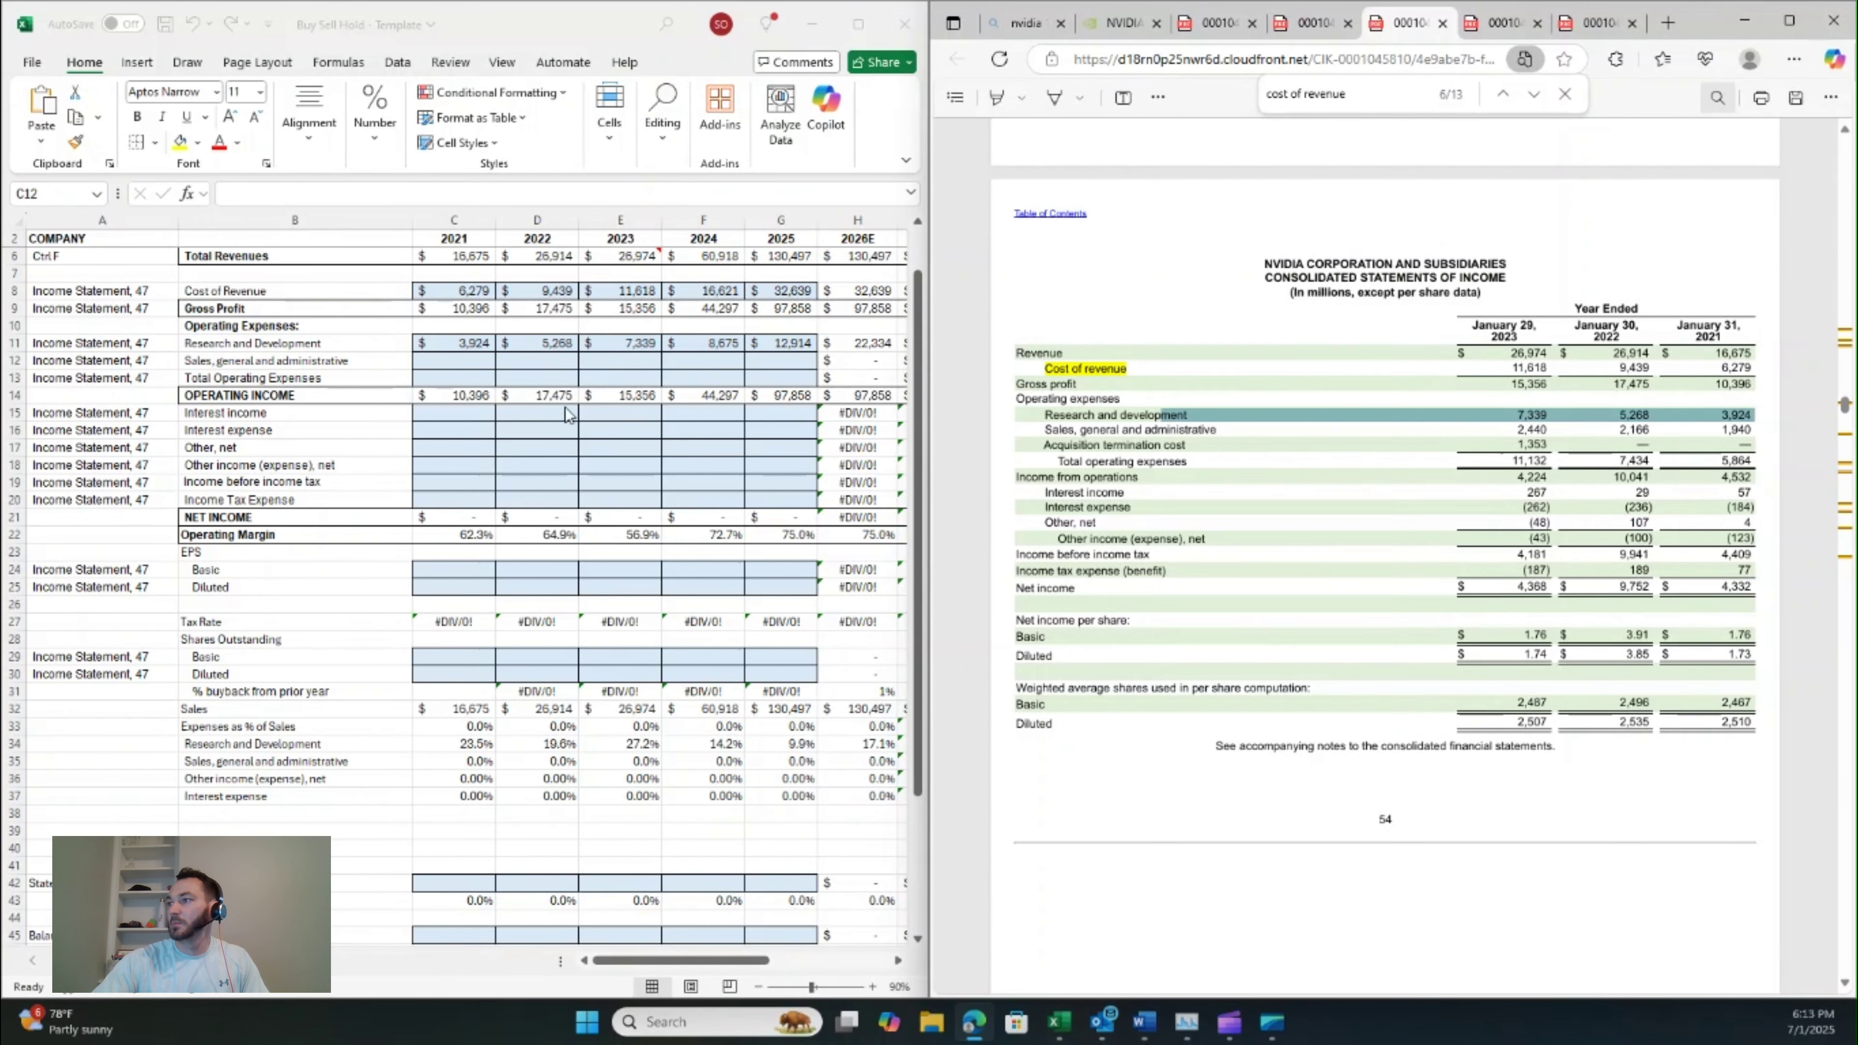
key("alt+Tab")
left_click_drag(1047, 429, 1749, 430)
left_click(477, 360)
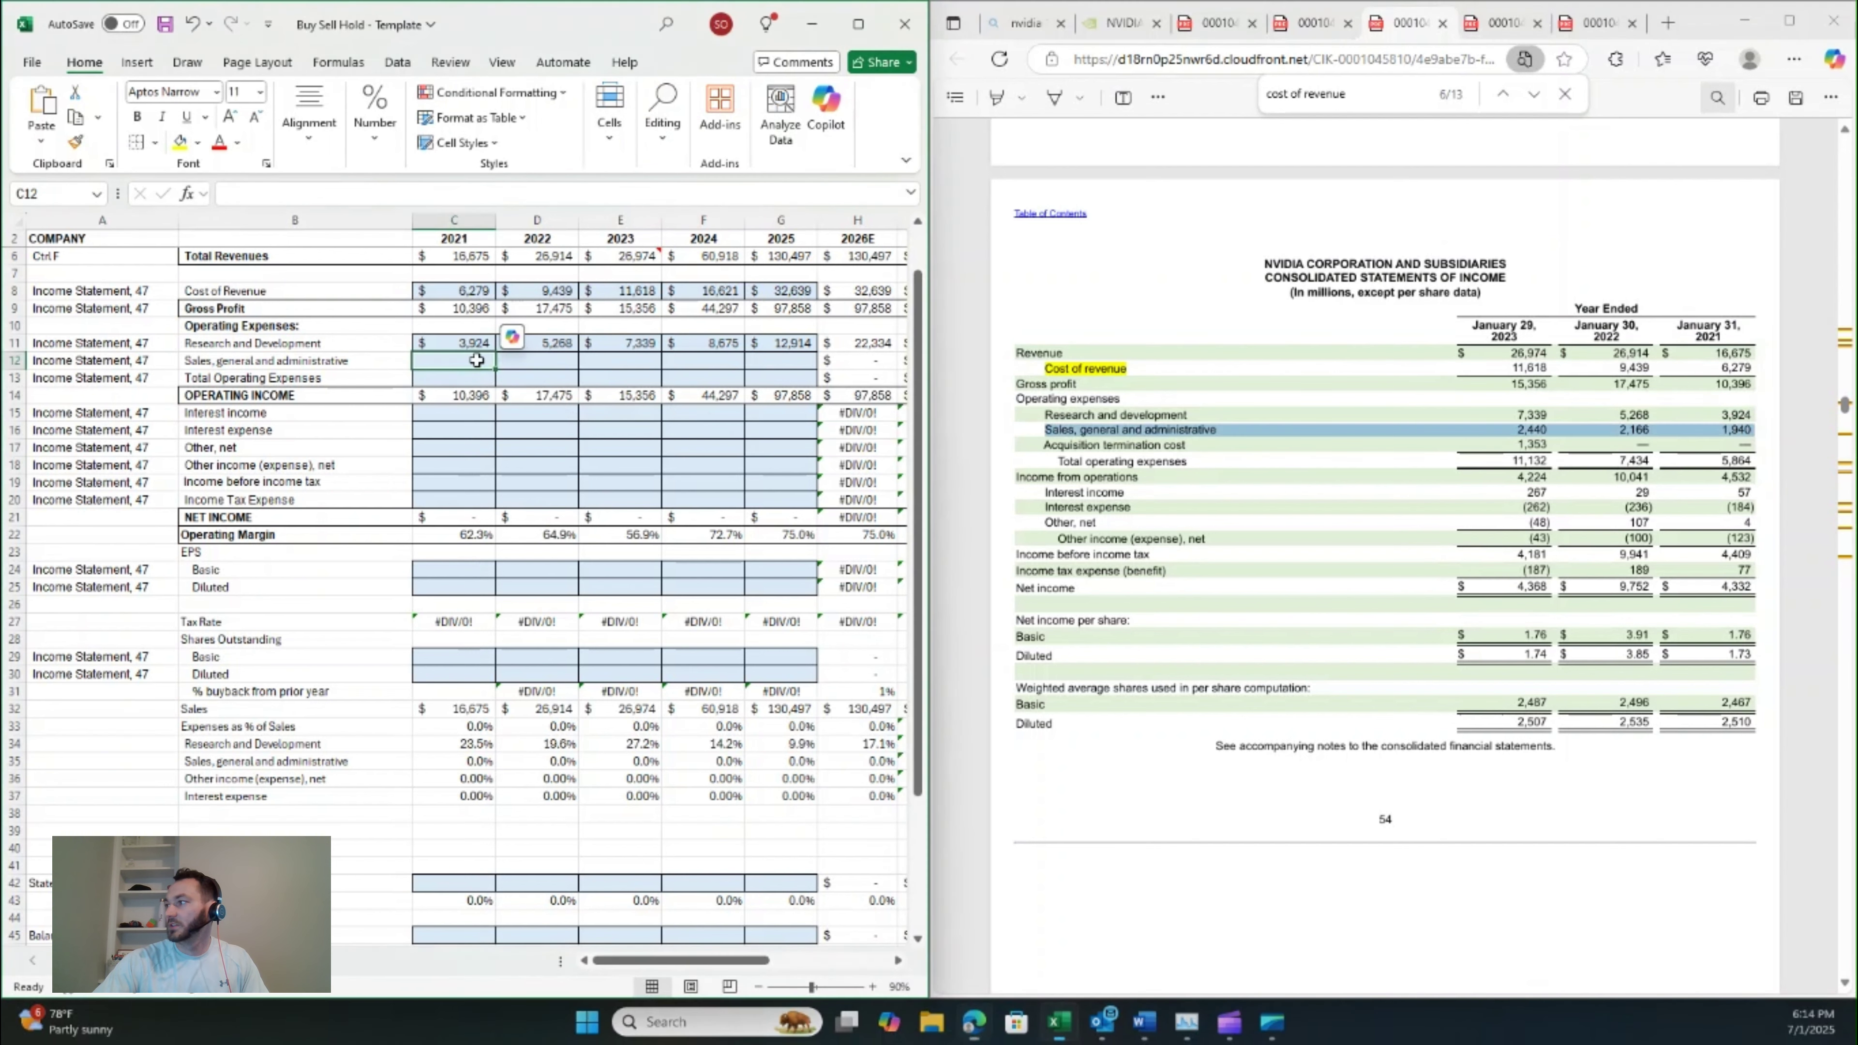
type("1940")
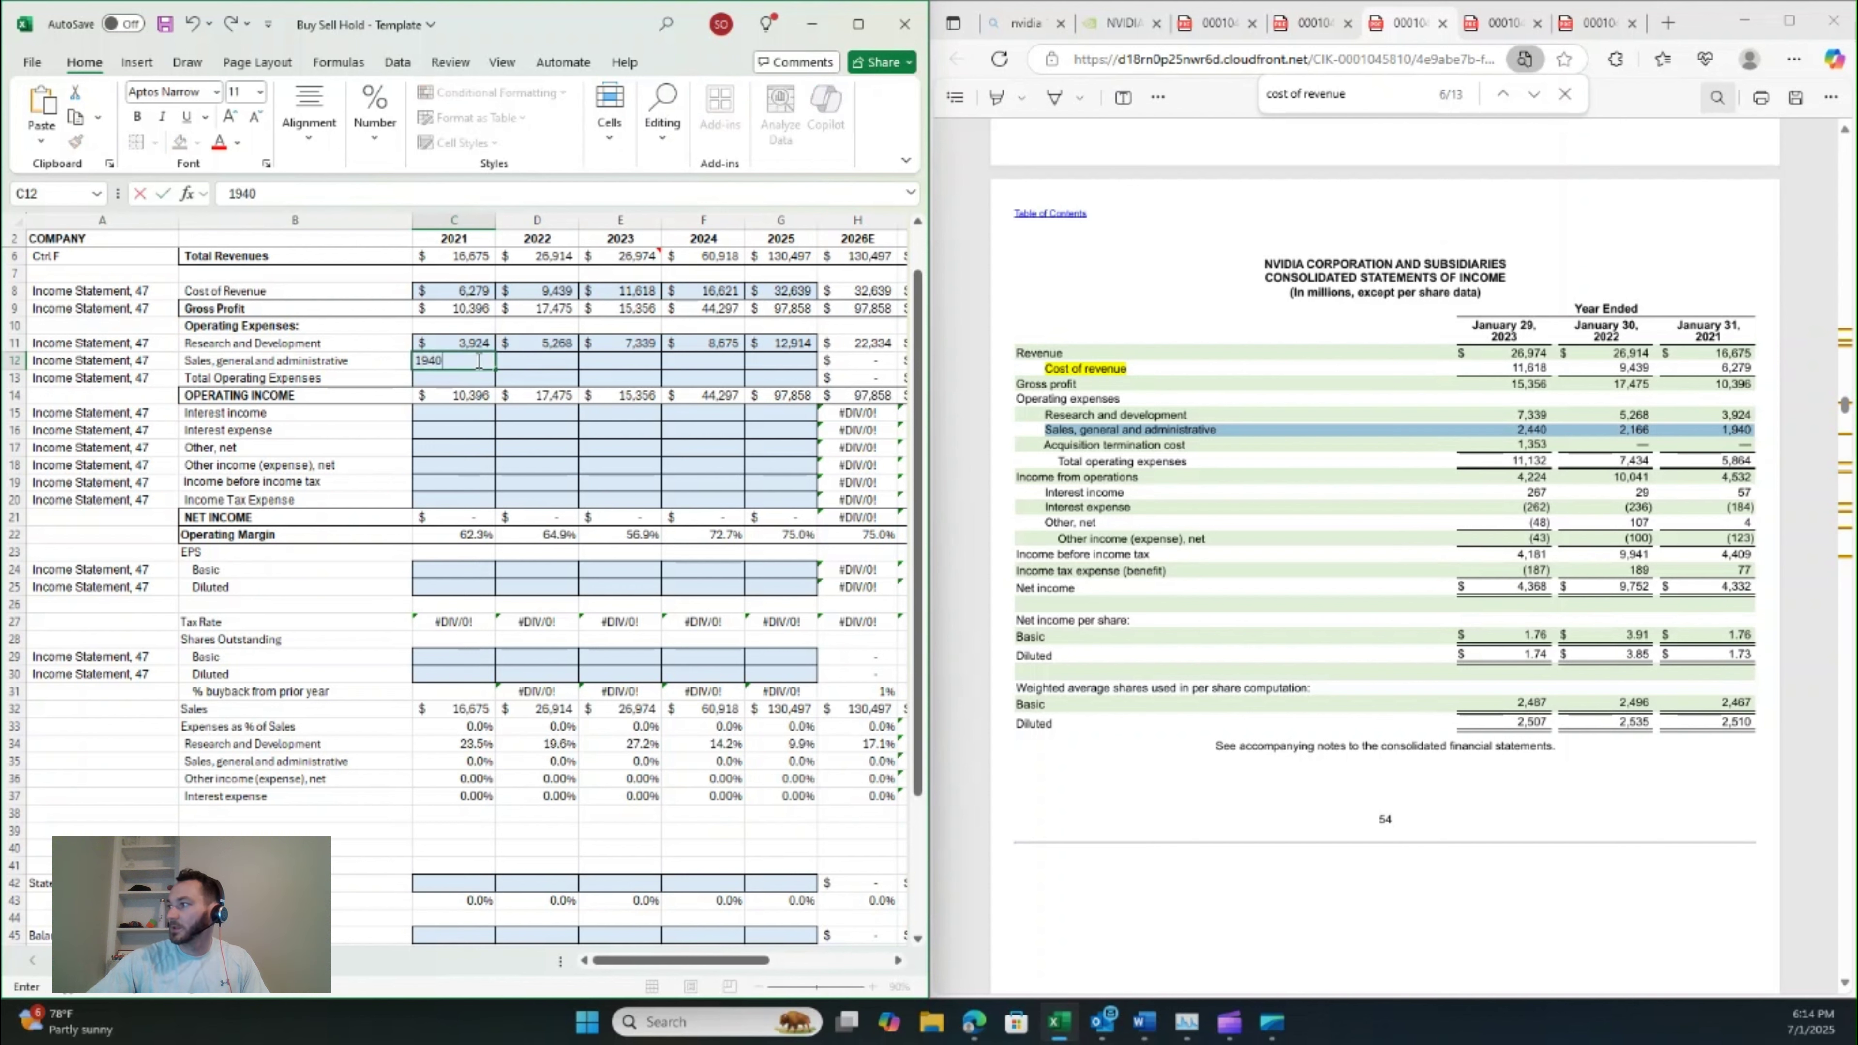
key("Tab")
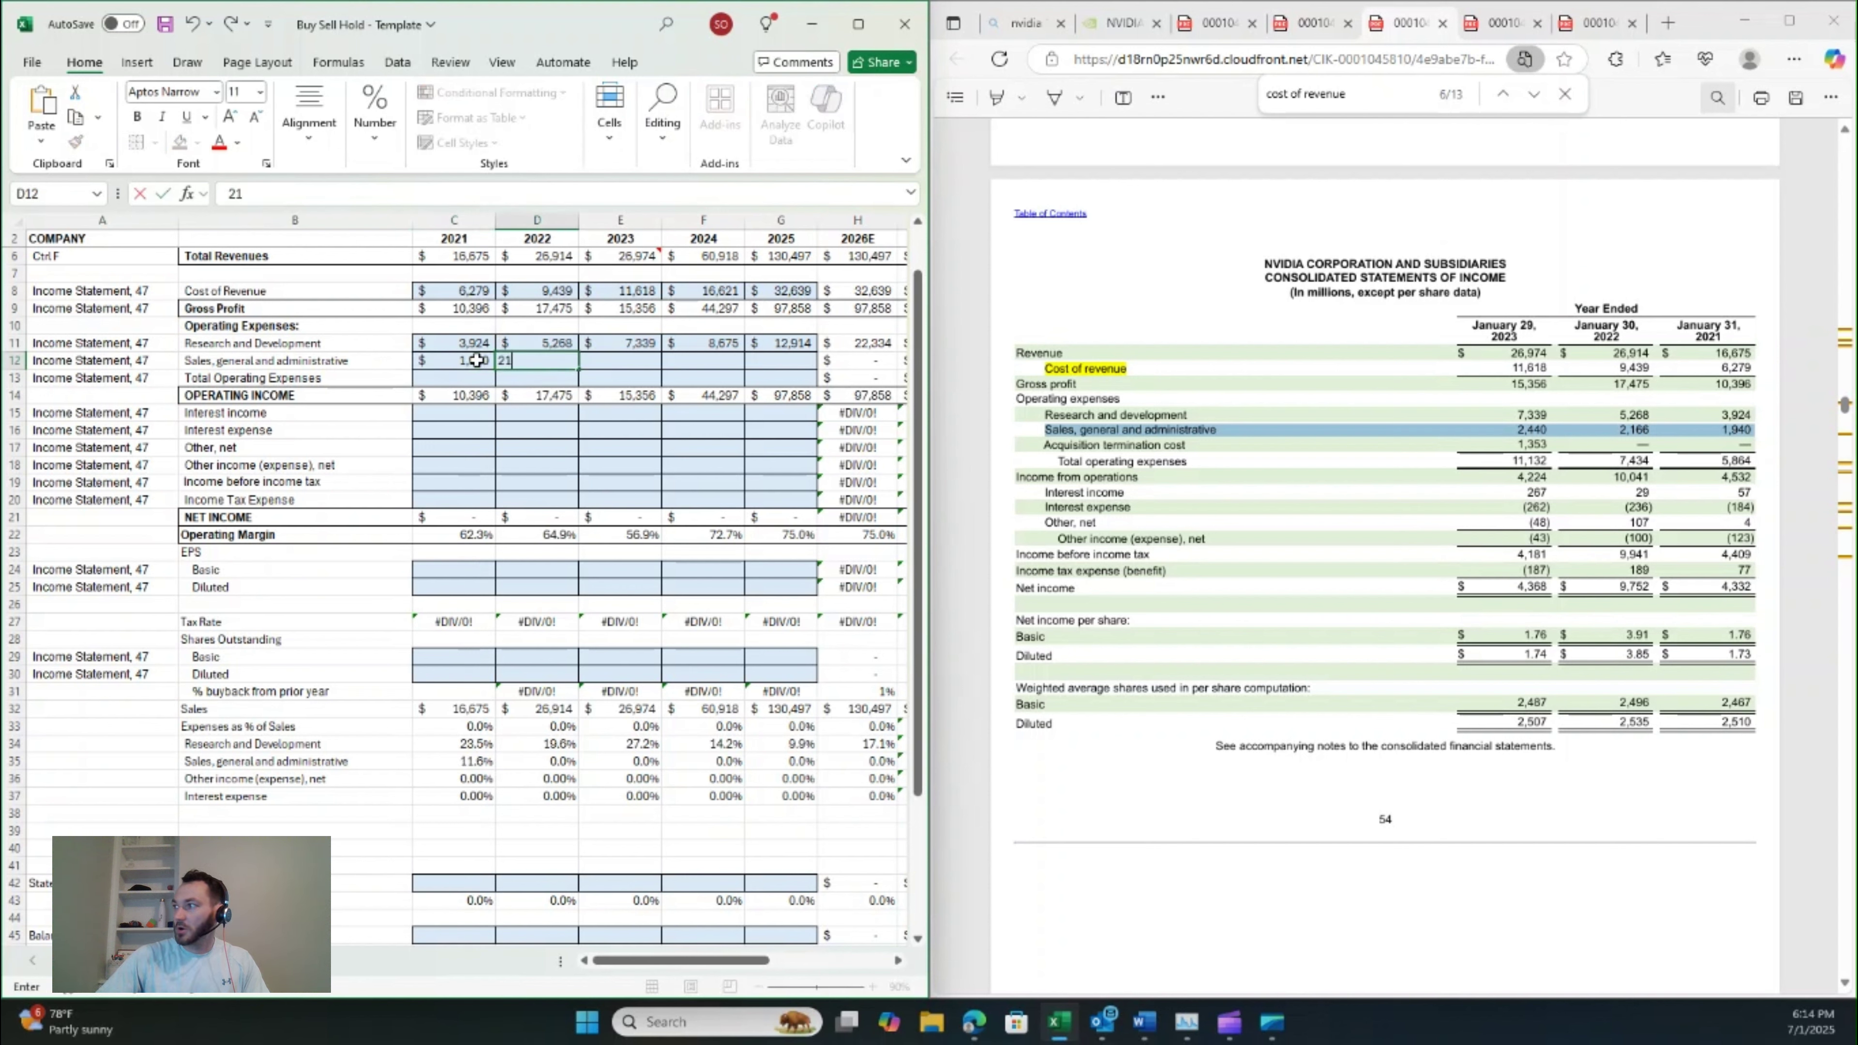
type("2166")
key("Tab")
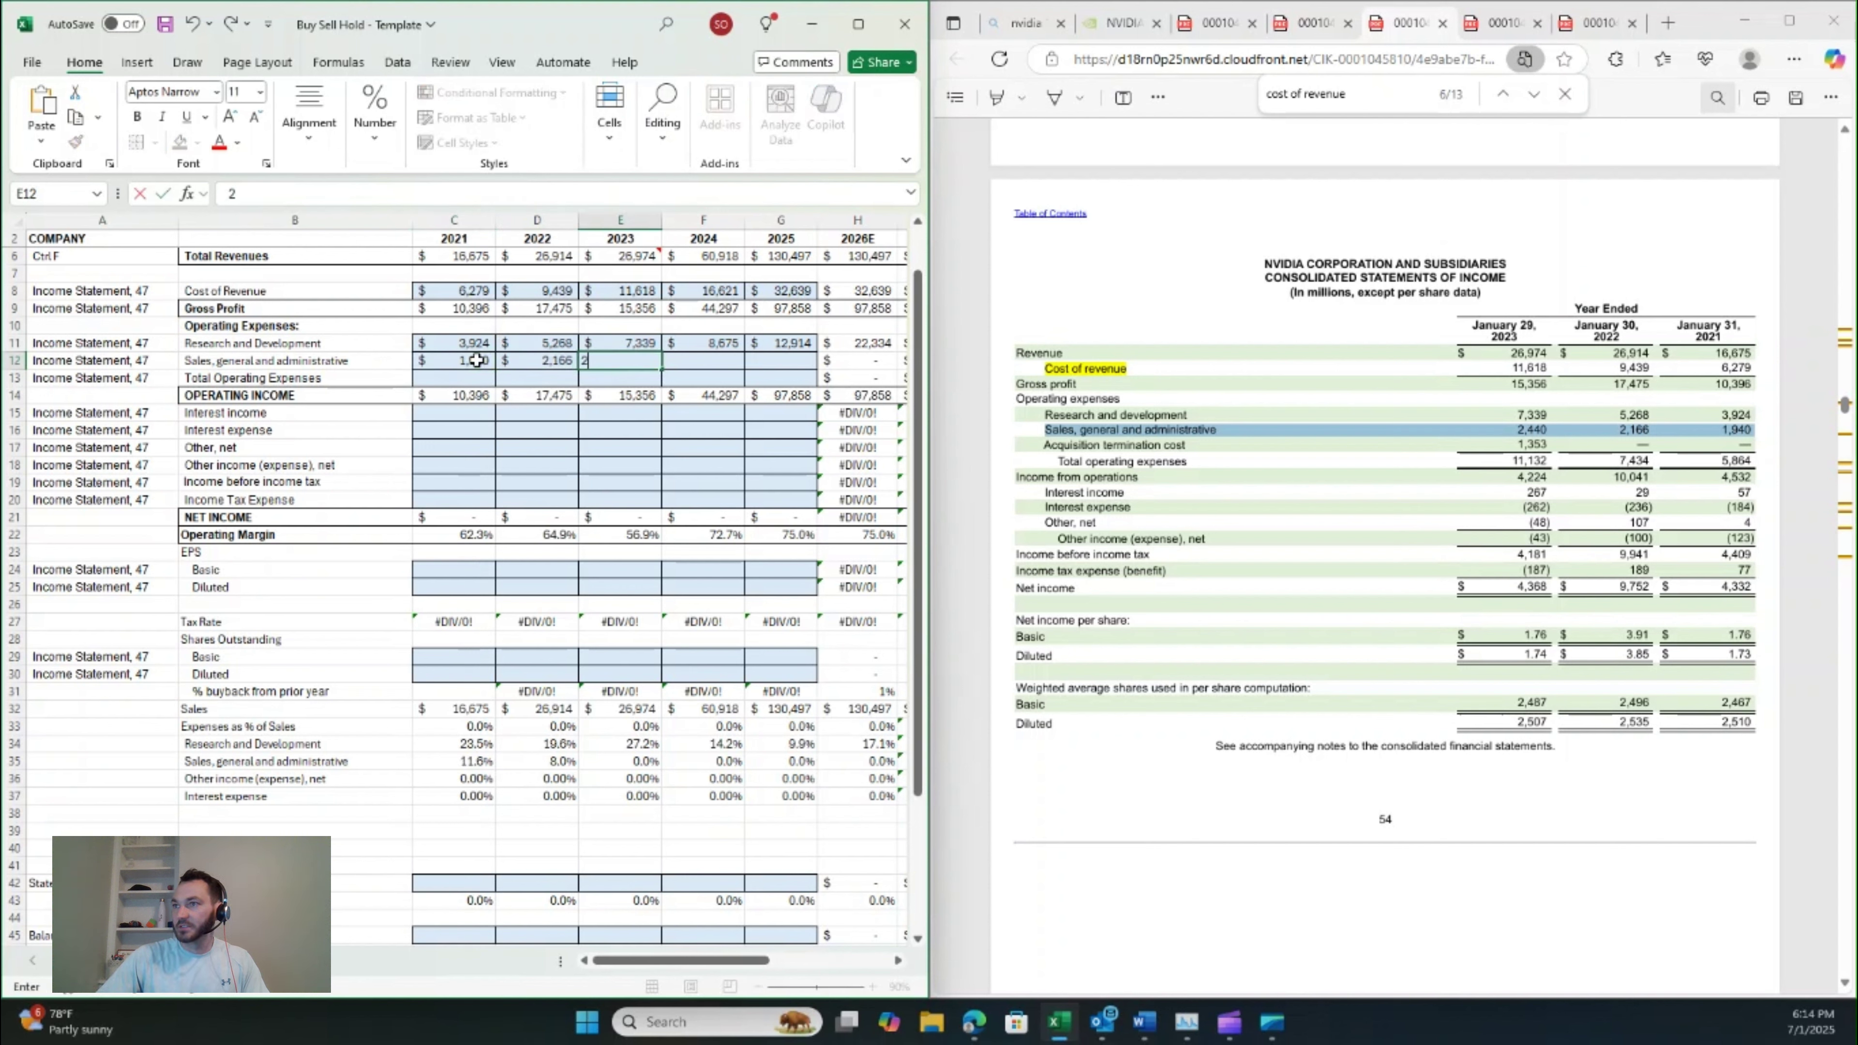
type("2440")
key("Tab")
- Highlight the sales, general and administrative line in the 2025 10-K and enter 2654 for 2024 and 3491 for 2025
left_click(1343, 595)
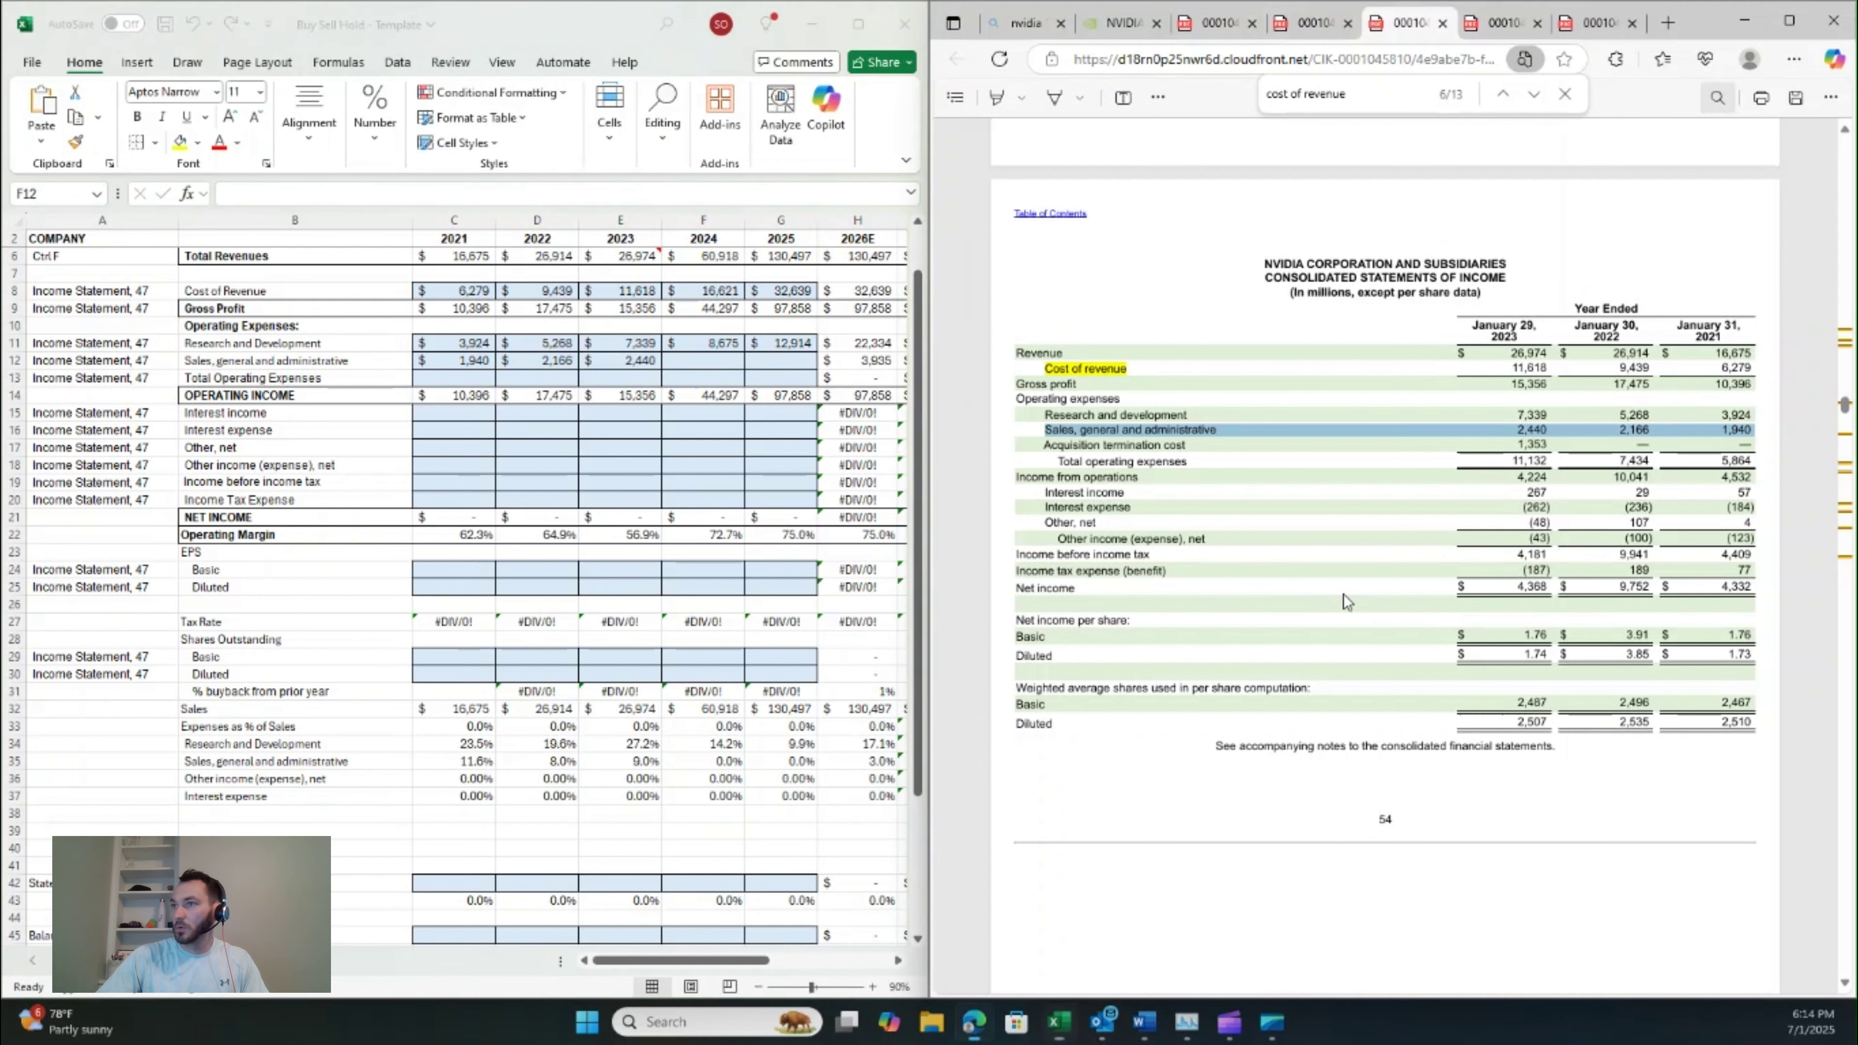
key("ctrl+Tab")
key("ctrl+Tab")
left_click_drag(1030, 427, 1759, 431)
left_click(685, 362)
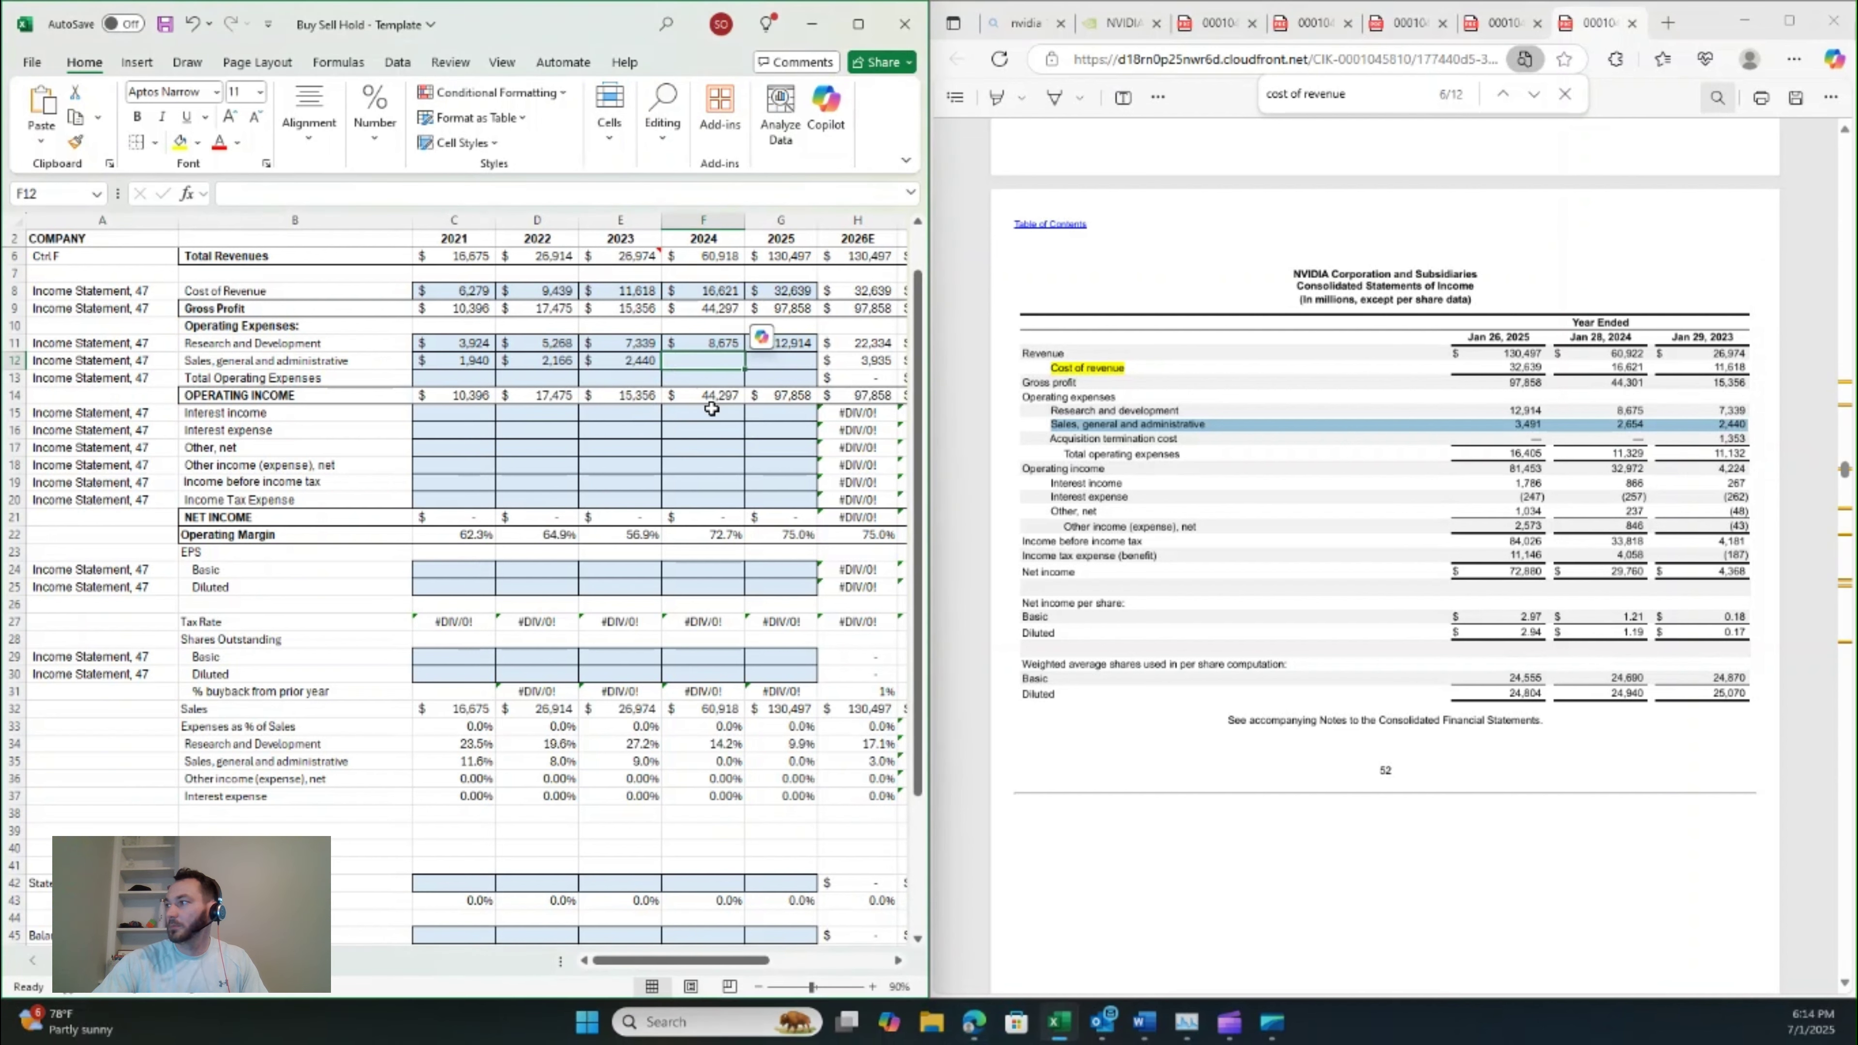
type("2,6")
type("54")
key("Tab")
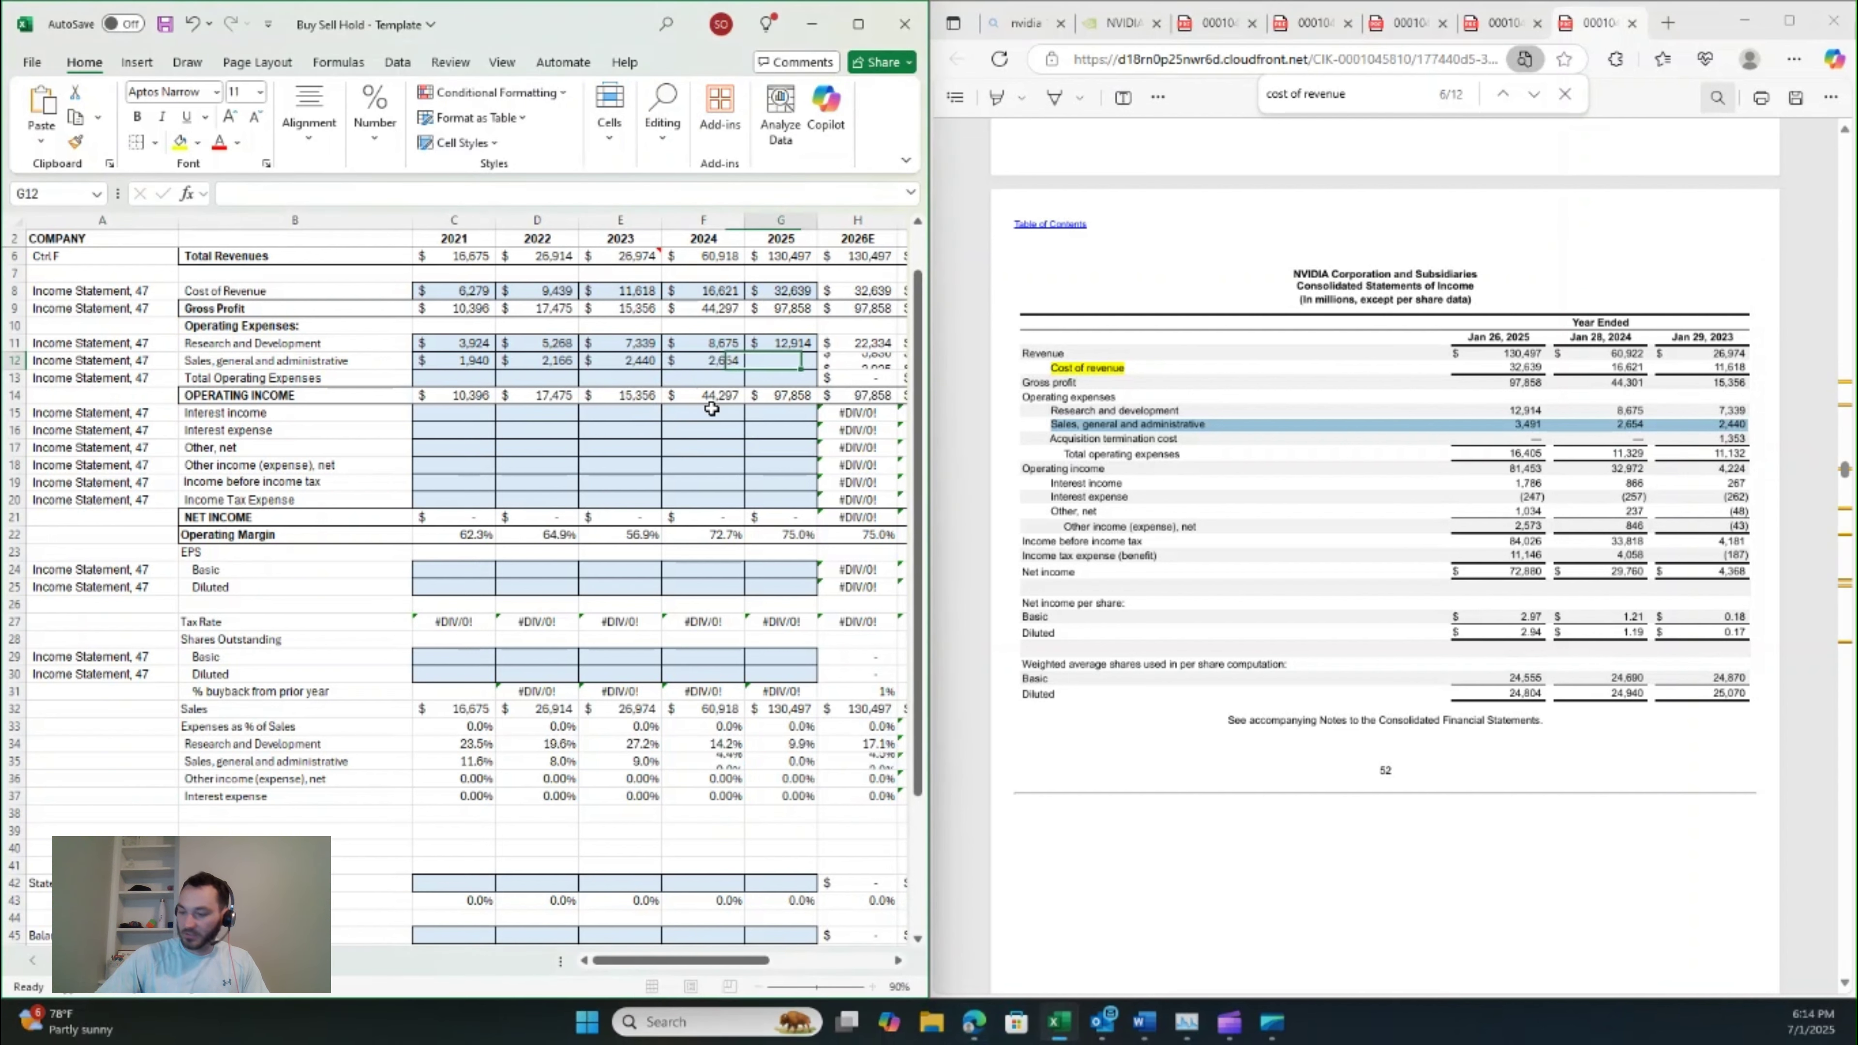
type("3491")
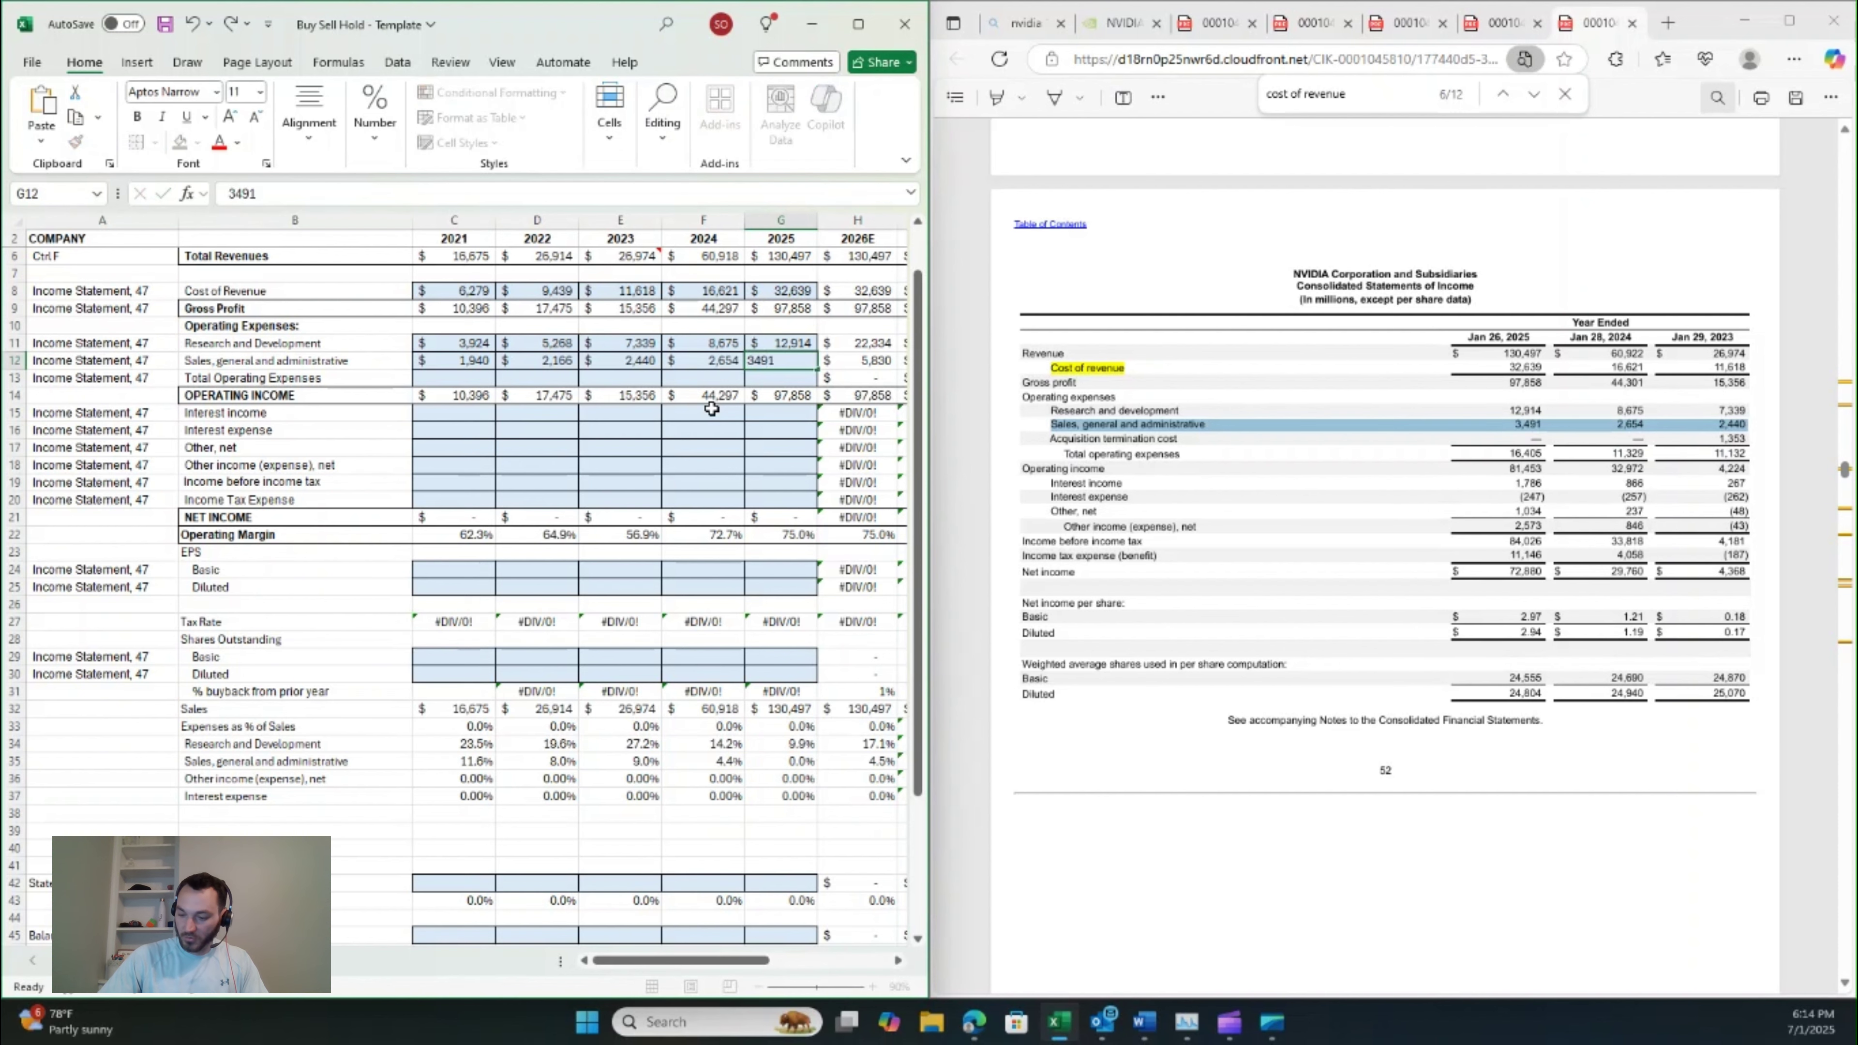
key("Return")
- Highlight total operating expenses in the 2023 10-K and calculate 2021 Total Operating Expenses in C13 as the SUM of C11:C12
left_click(1310, 23)
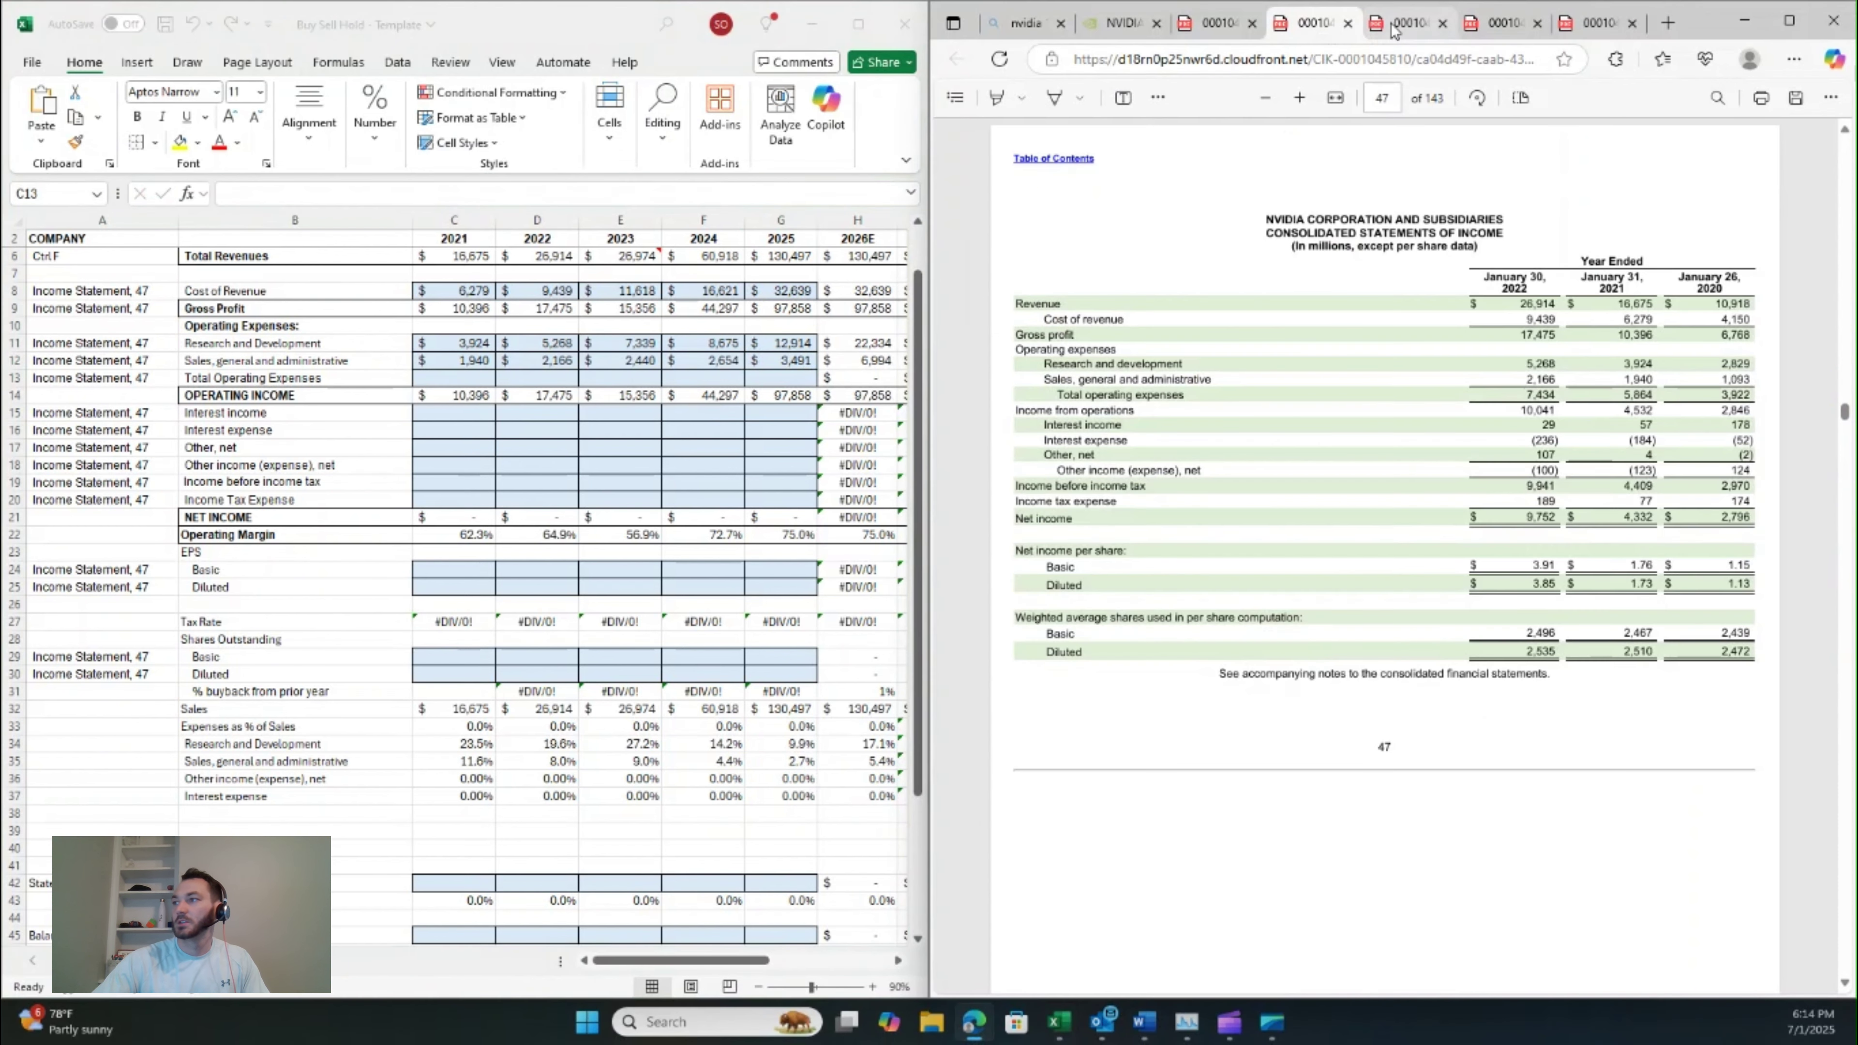
left_click(1402, 23)
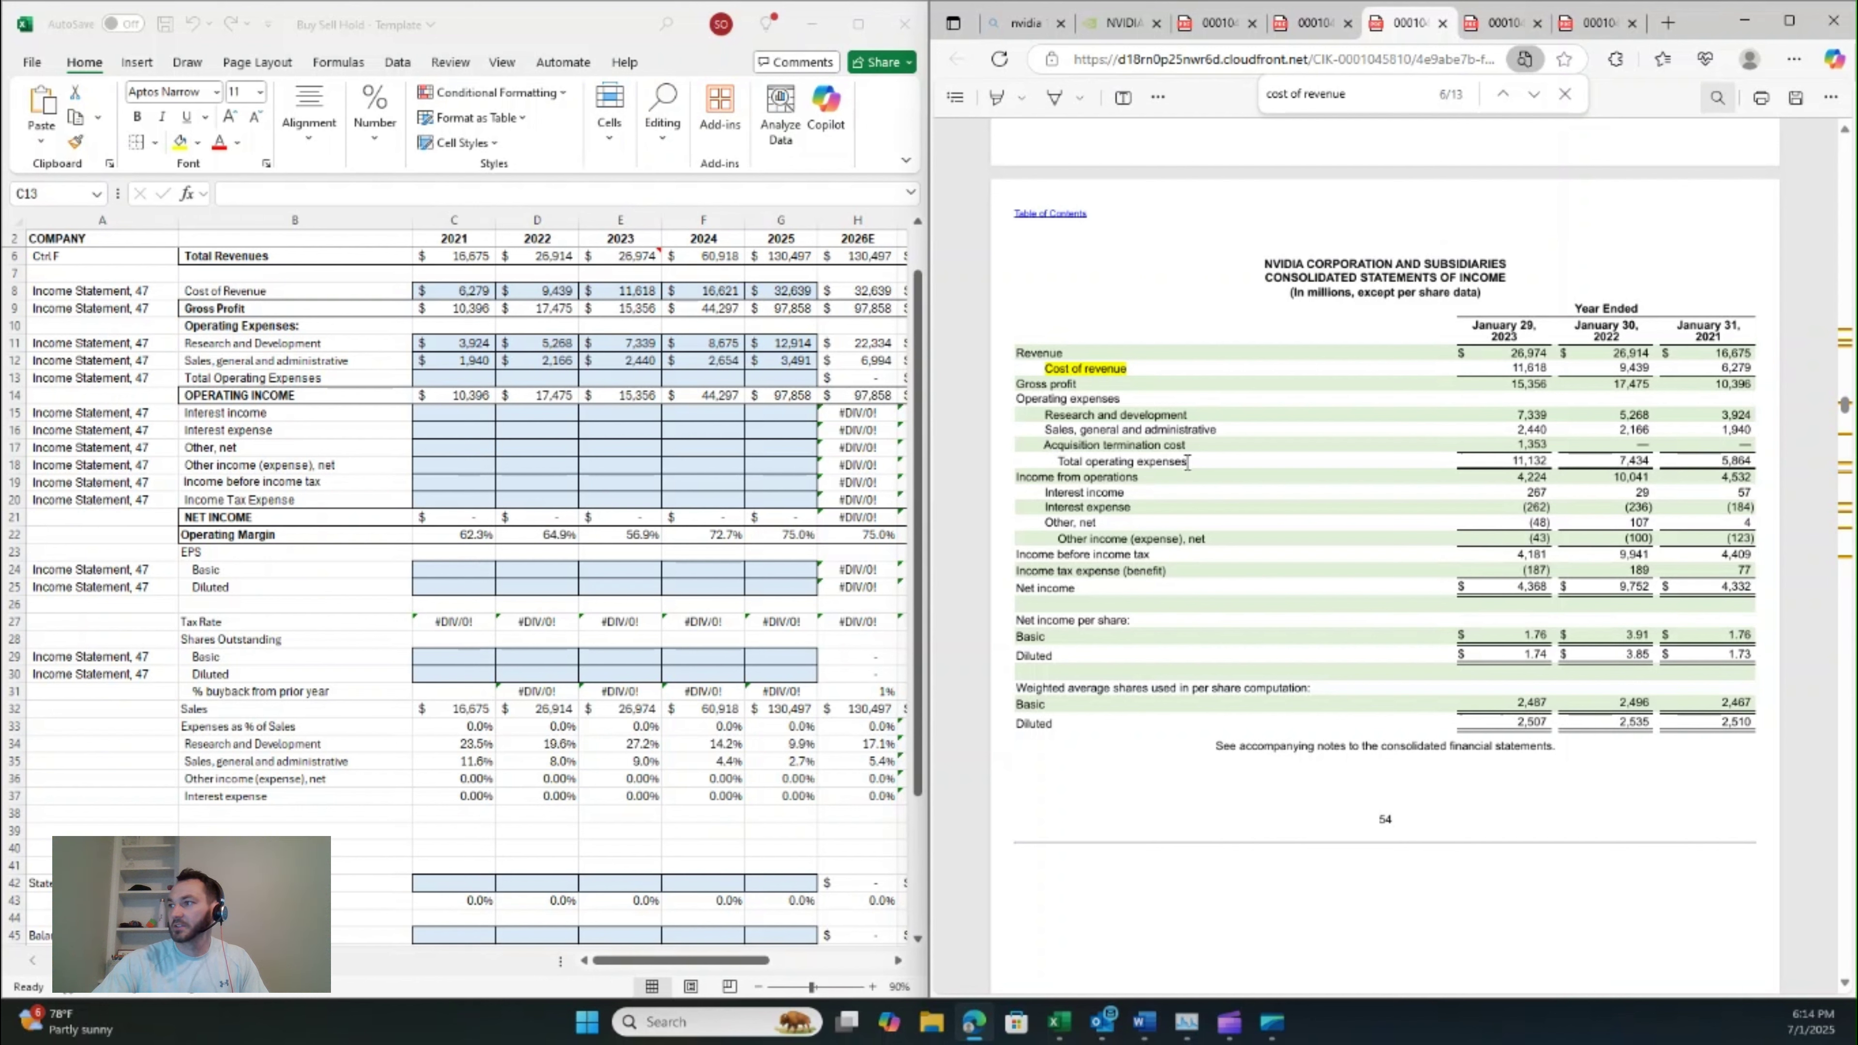
left_click_drag(1056, 462, 1755, 463)
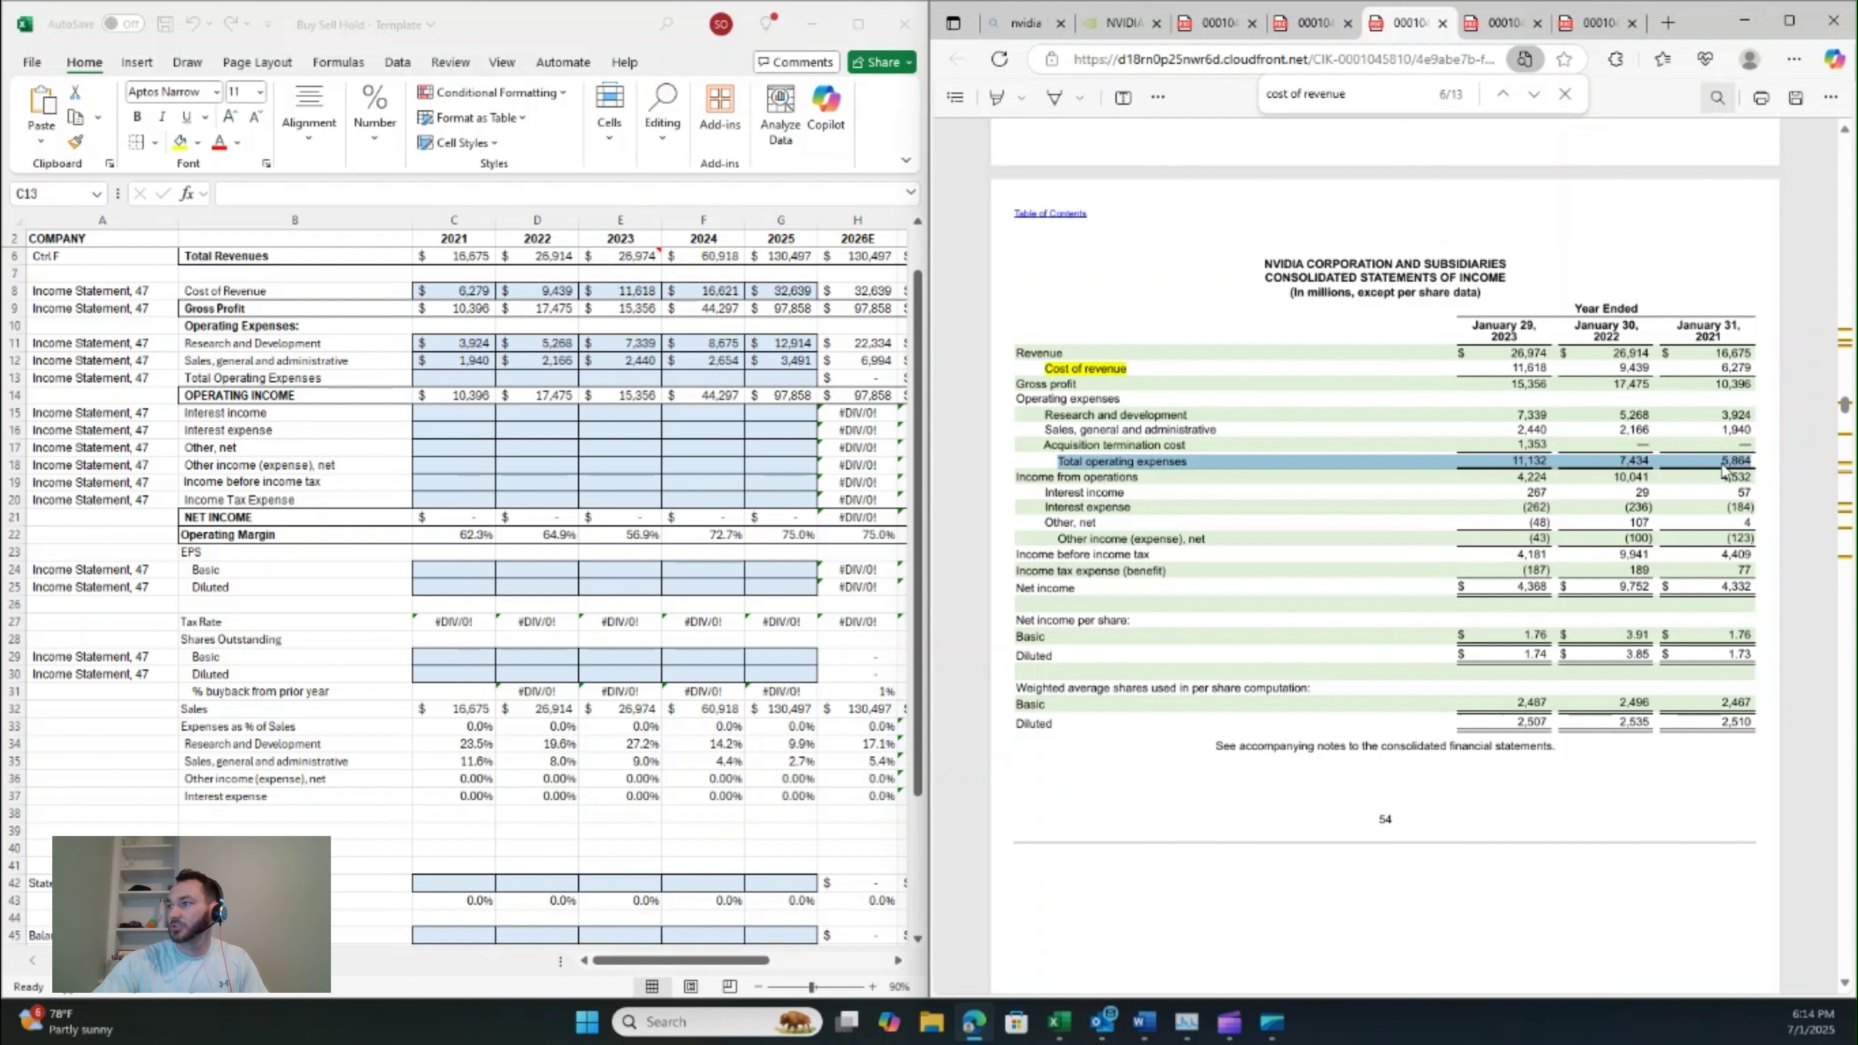
left_click(469, 379)
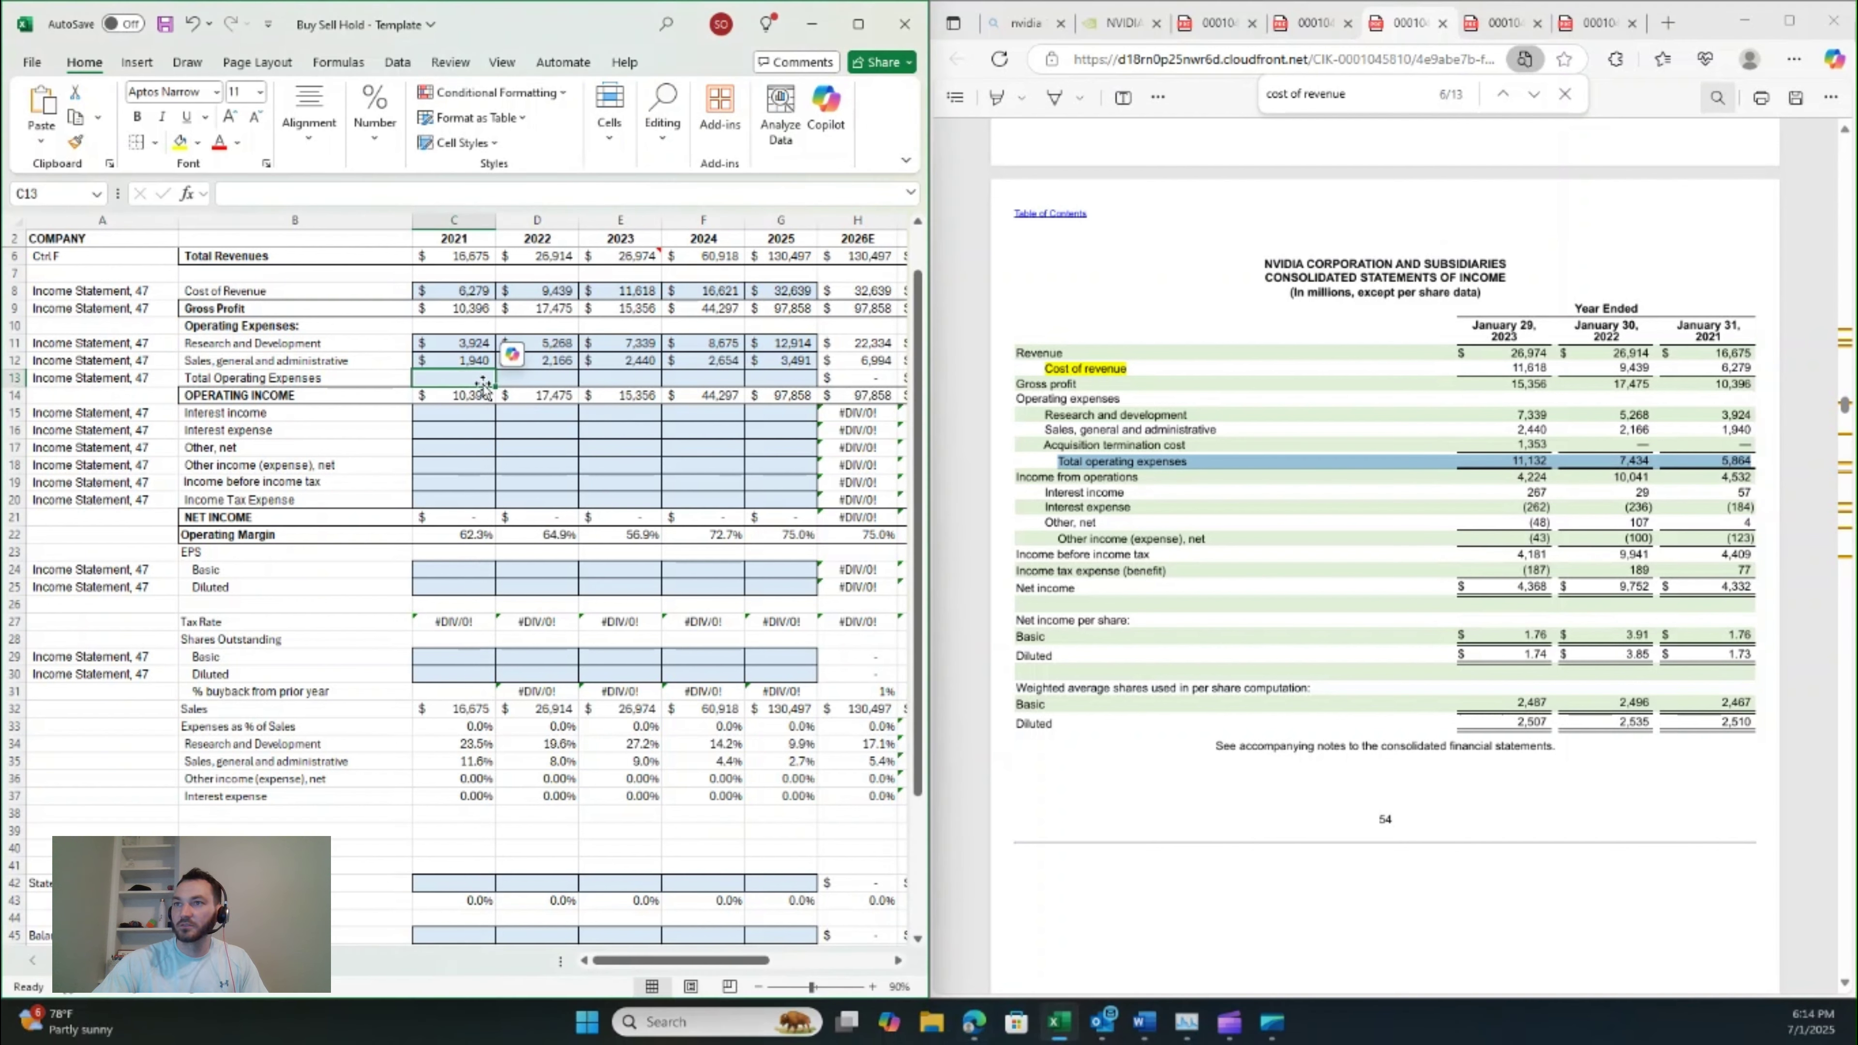
type("=sum(")
key("Up")
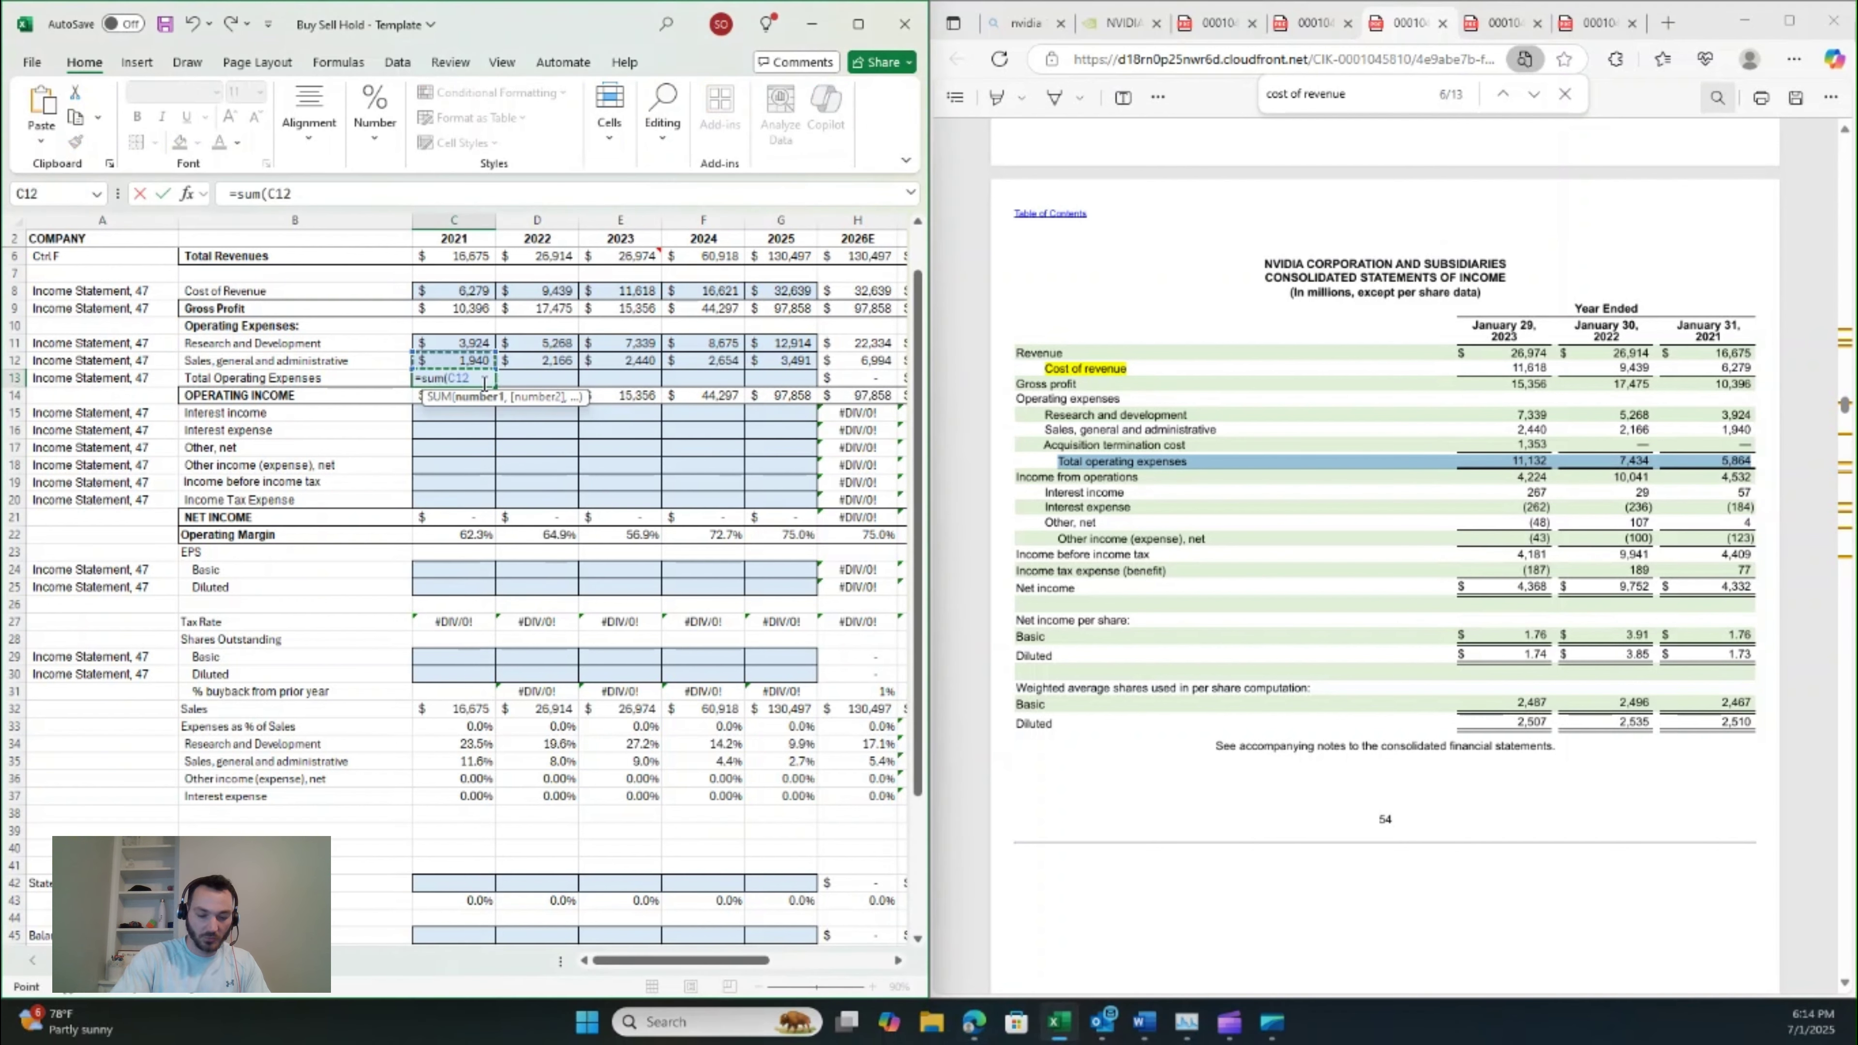
key("shift+Up")
key("Return")
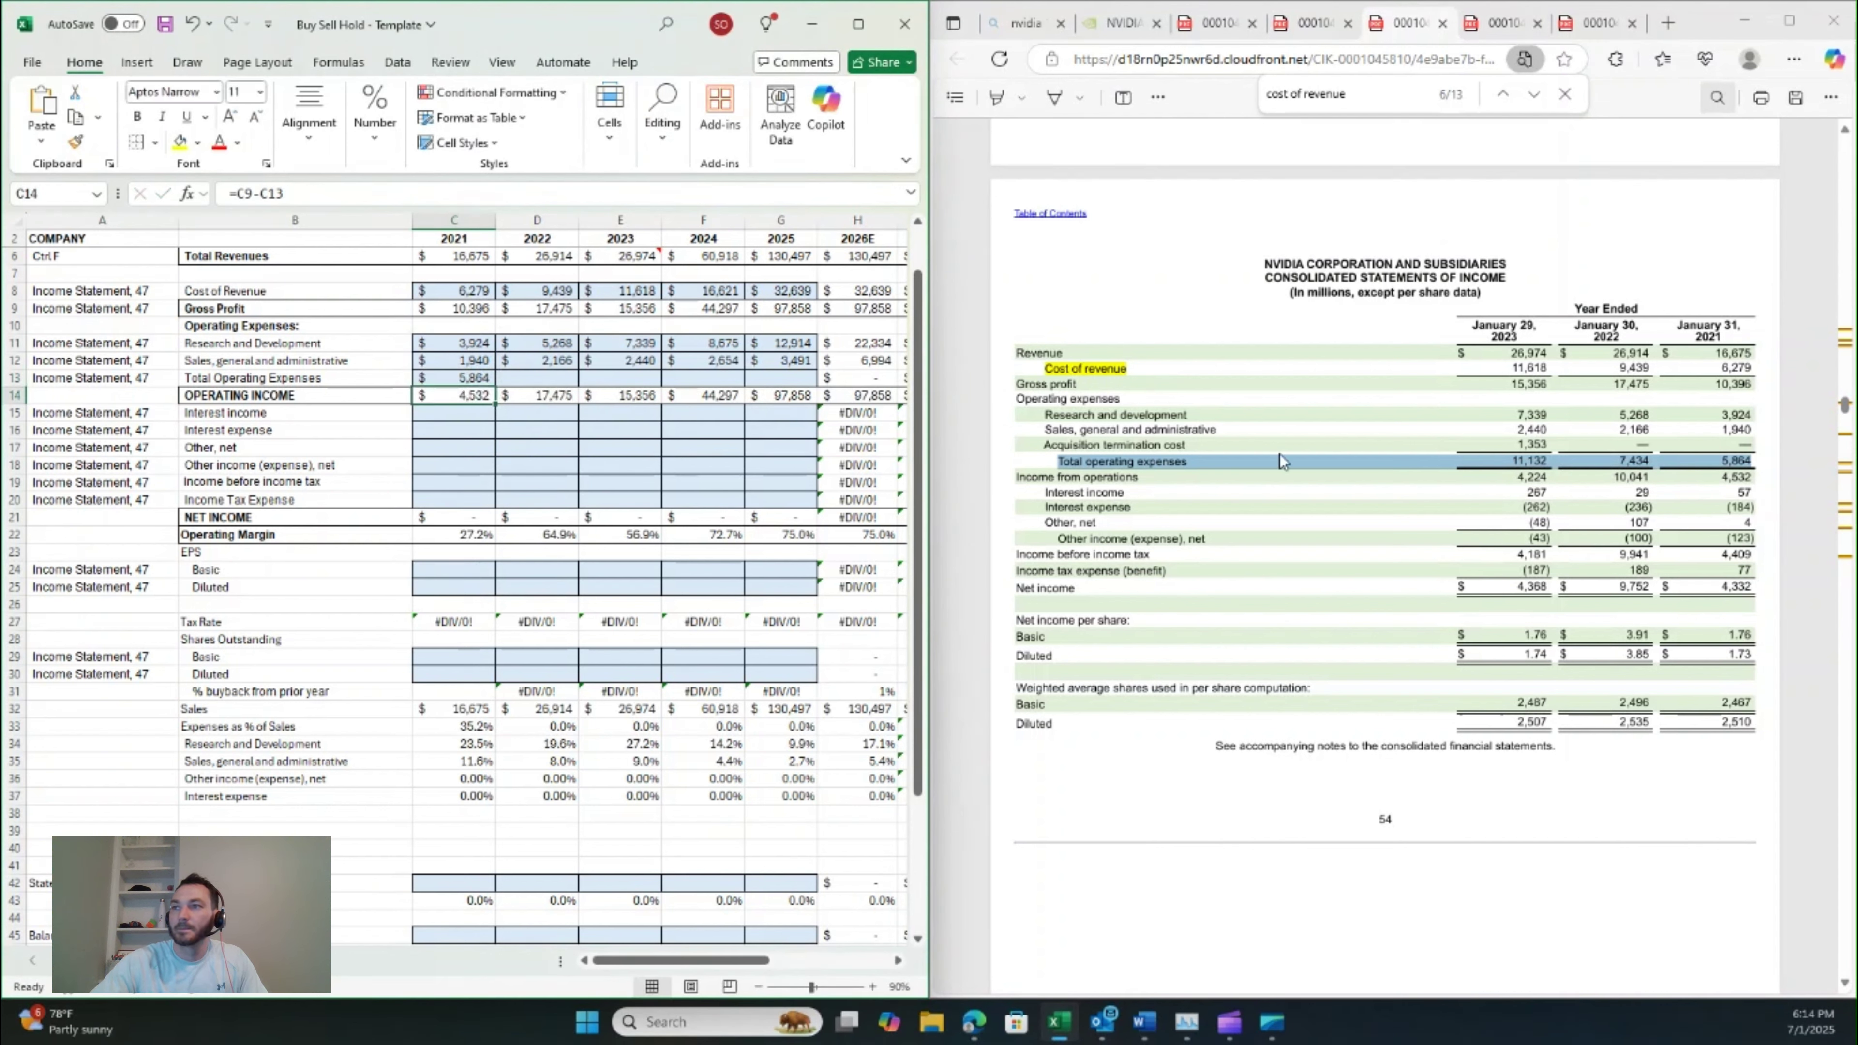
- Check the 2021 total operating expenses against the 2023 10-K and fill the C13 sum formula across through 2025
left_click(1421, 474)
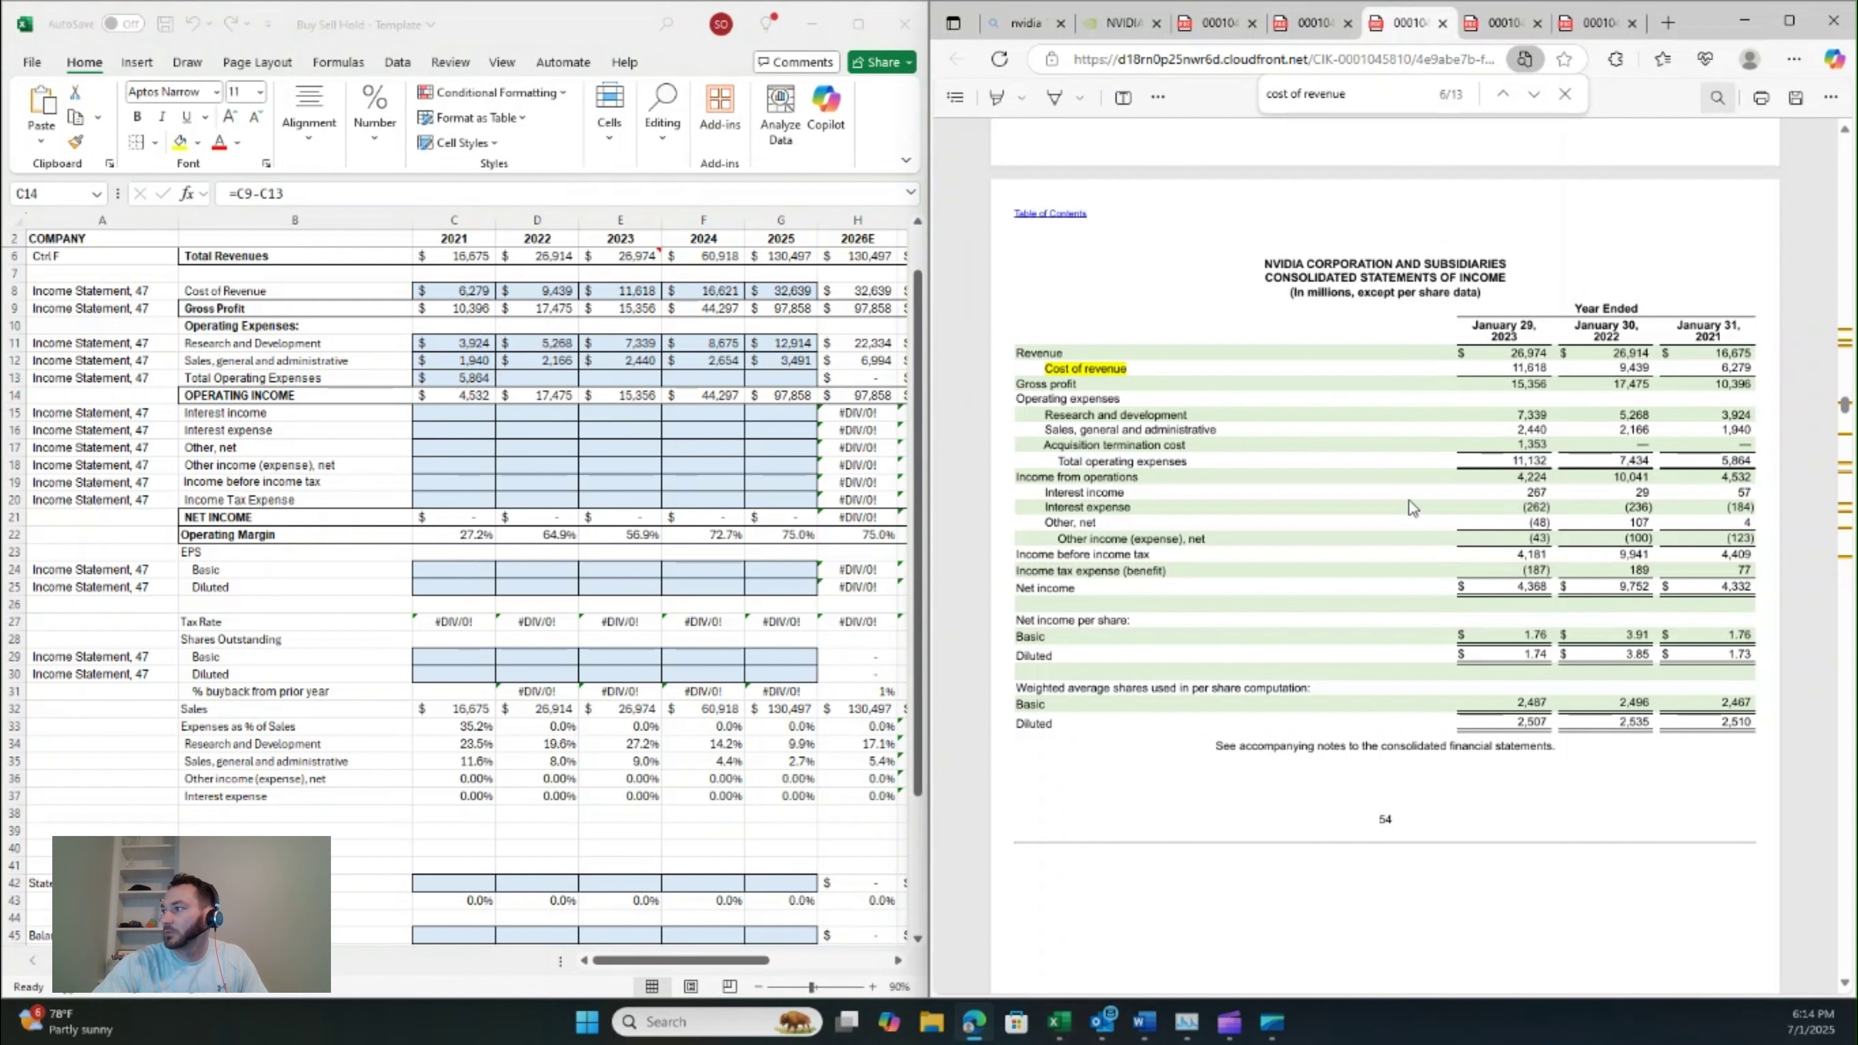
left_click_drag(1756, 461, 1698, 463)
left_click(486, 380)
left_click(486, 380)
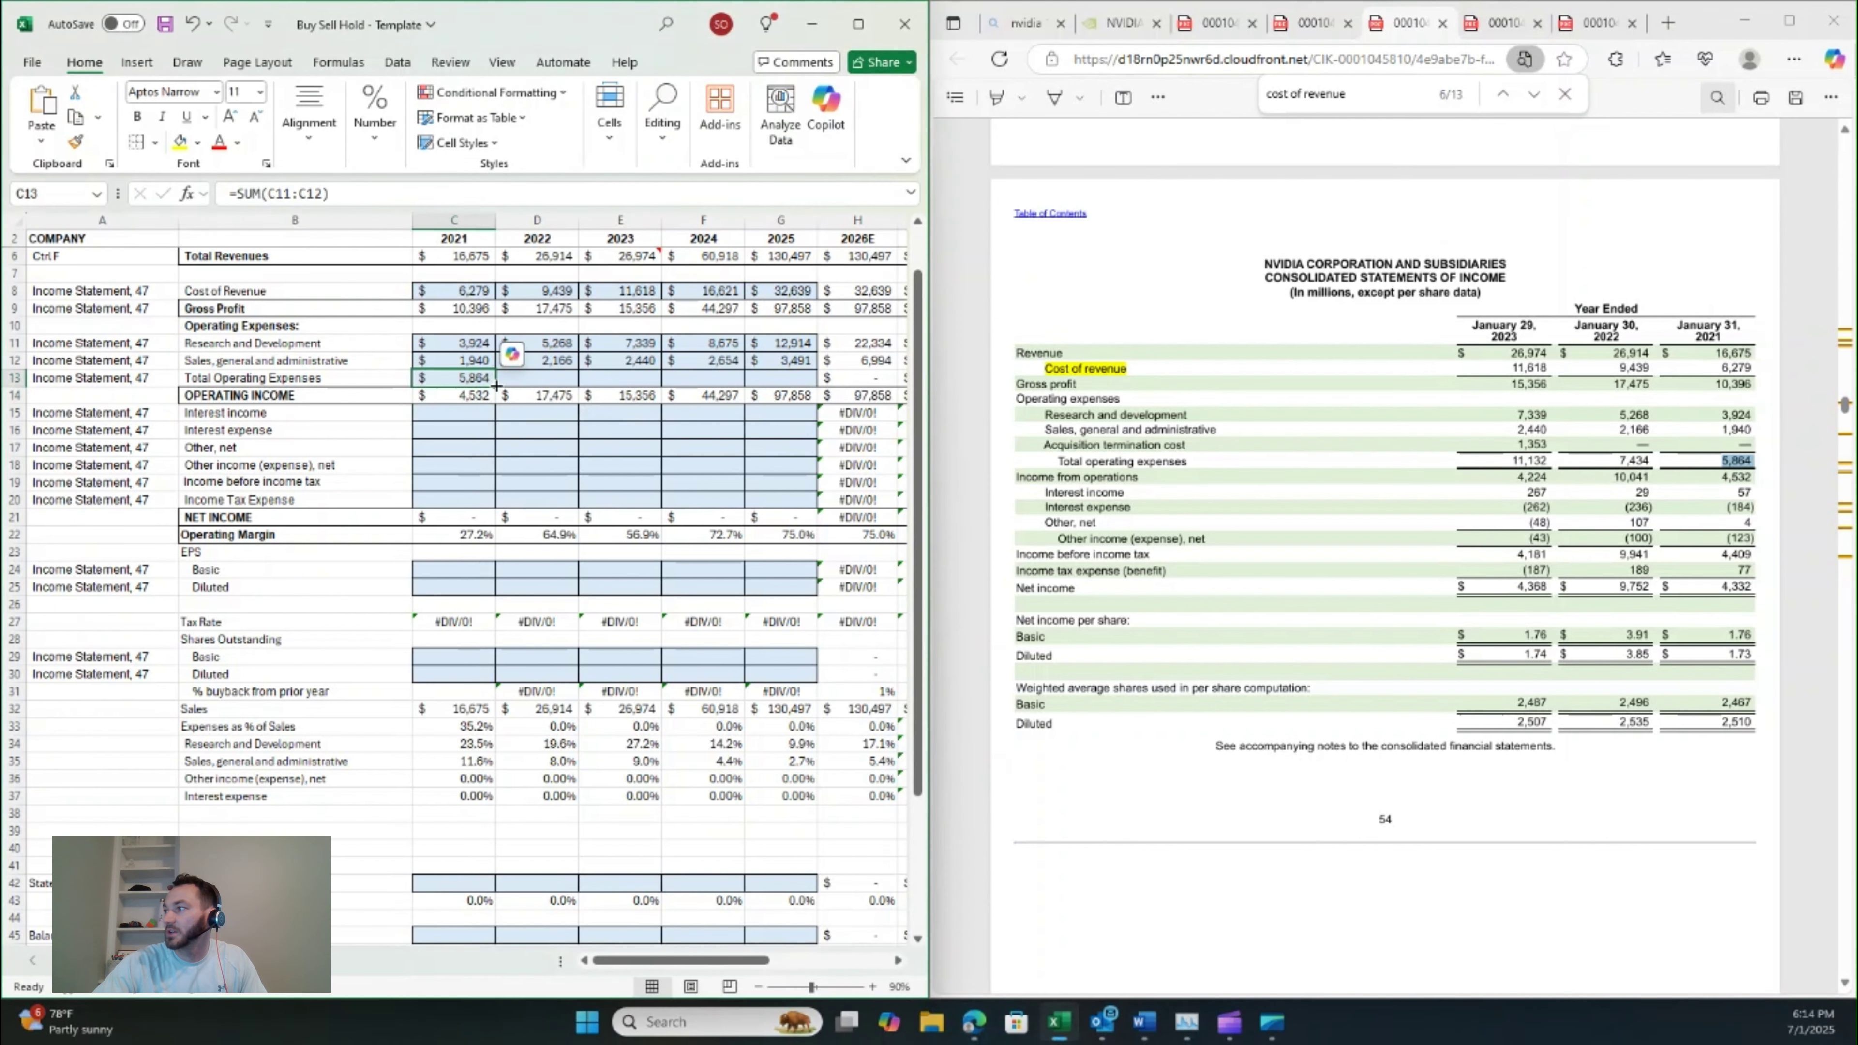
left_click_drag(495, 387, 794, 383)
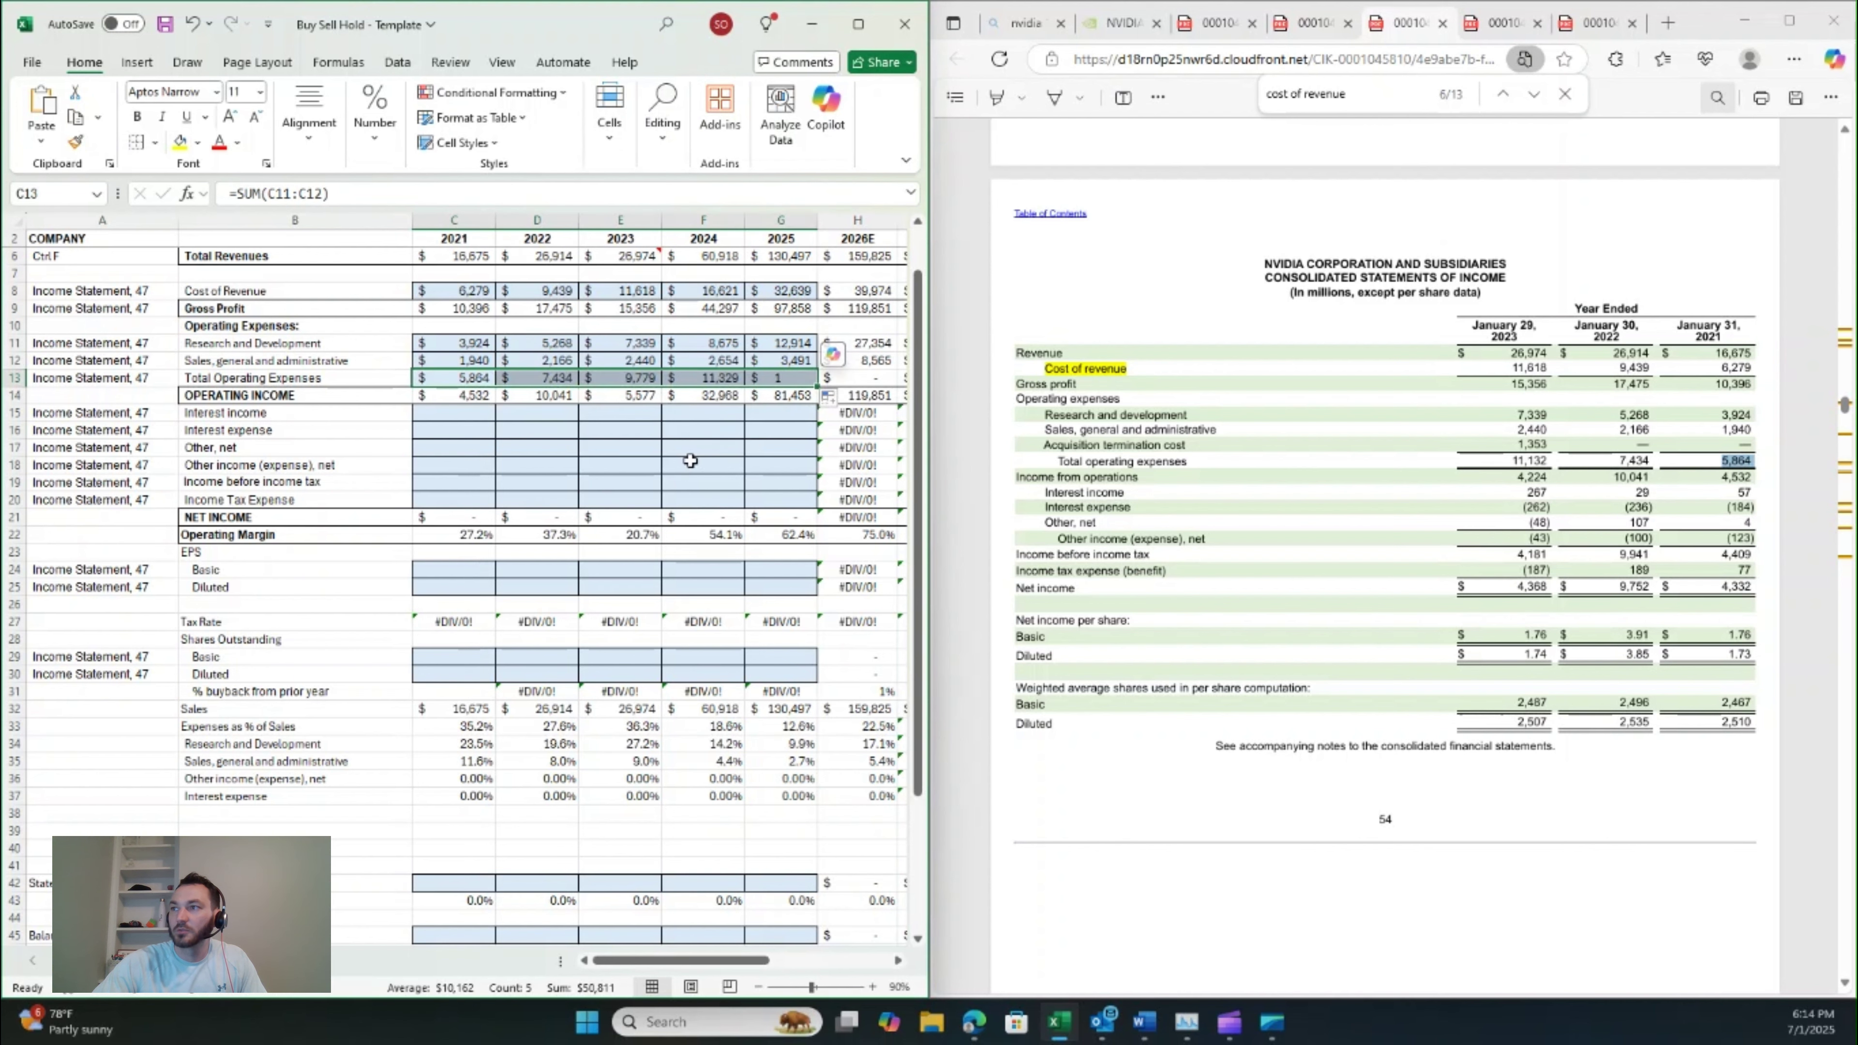
left_click(636, 417)
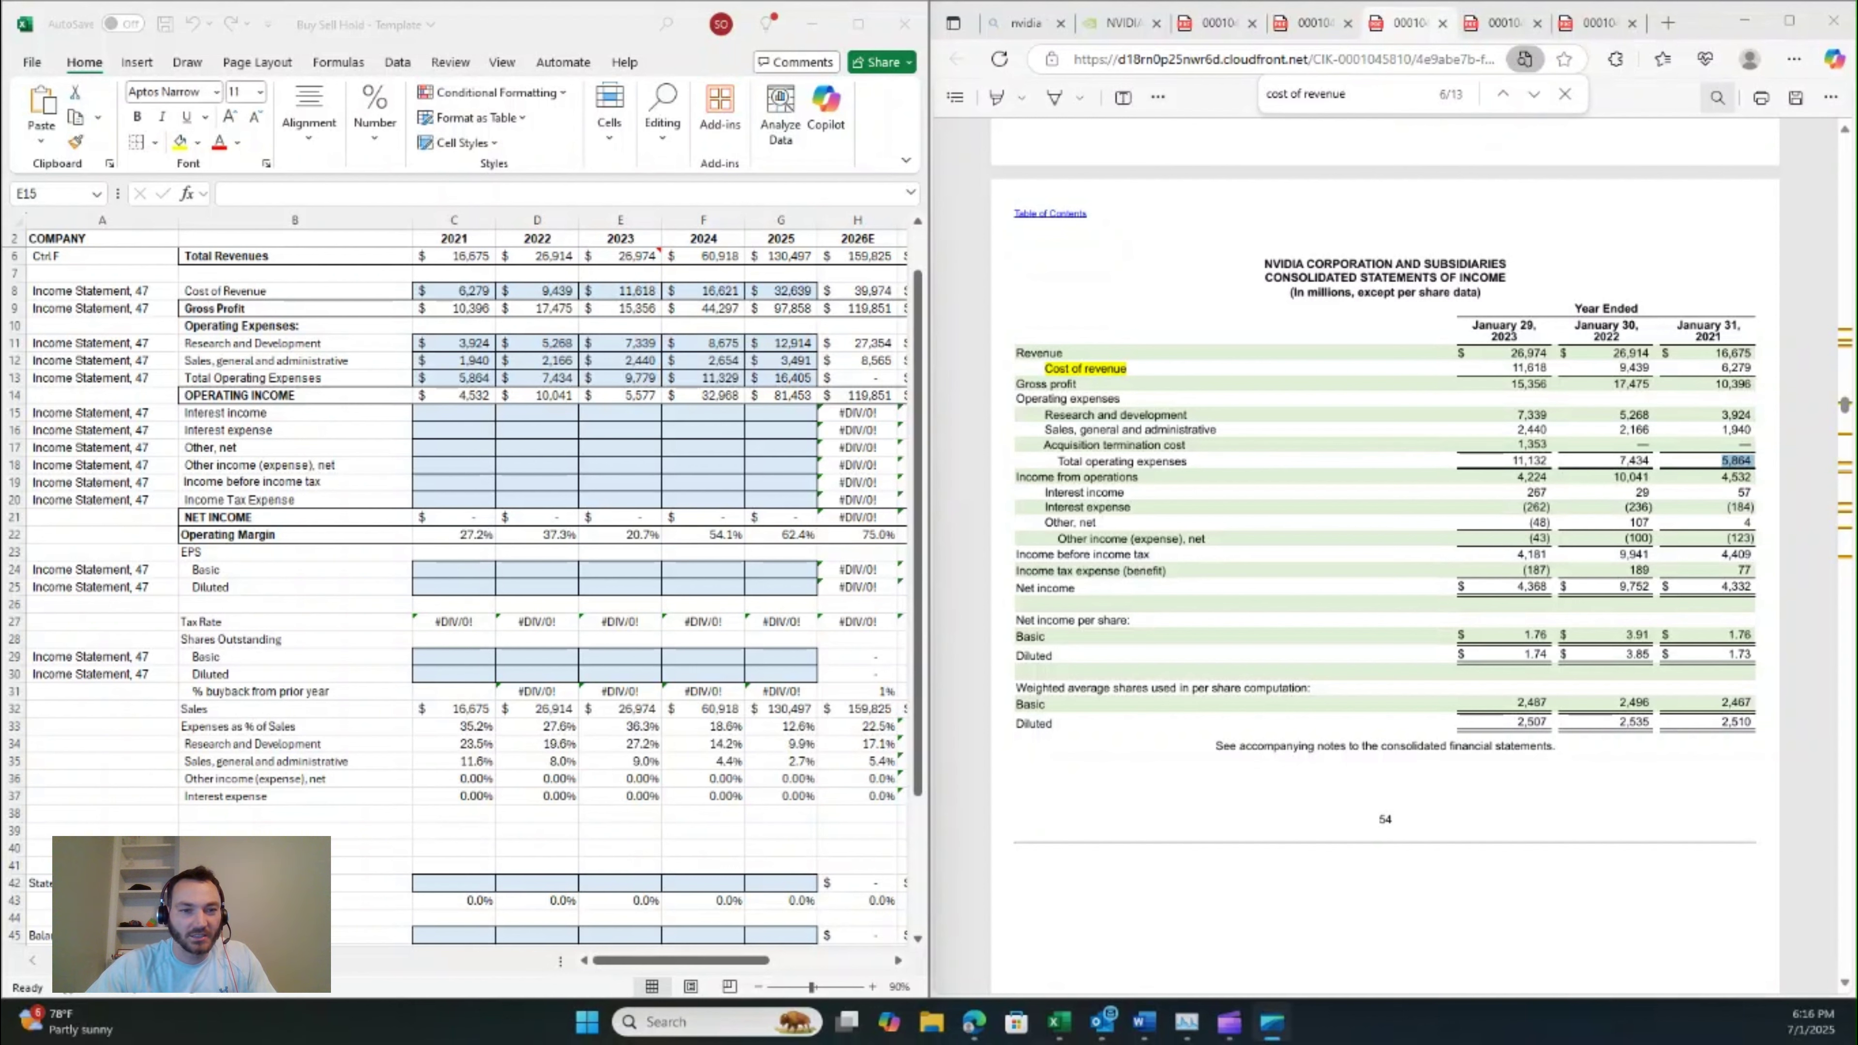
- Highlight interest income through income tax expense in the 2023 10-K and enter 2021 Interest Income 57, Interest expense -184 and Other, net 4
left_click(502, 413)
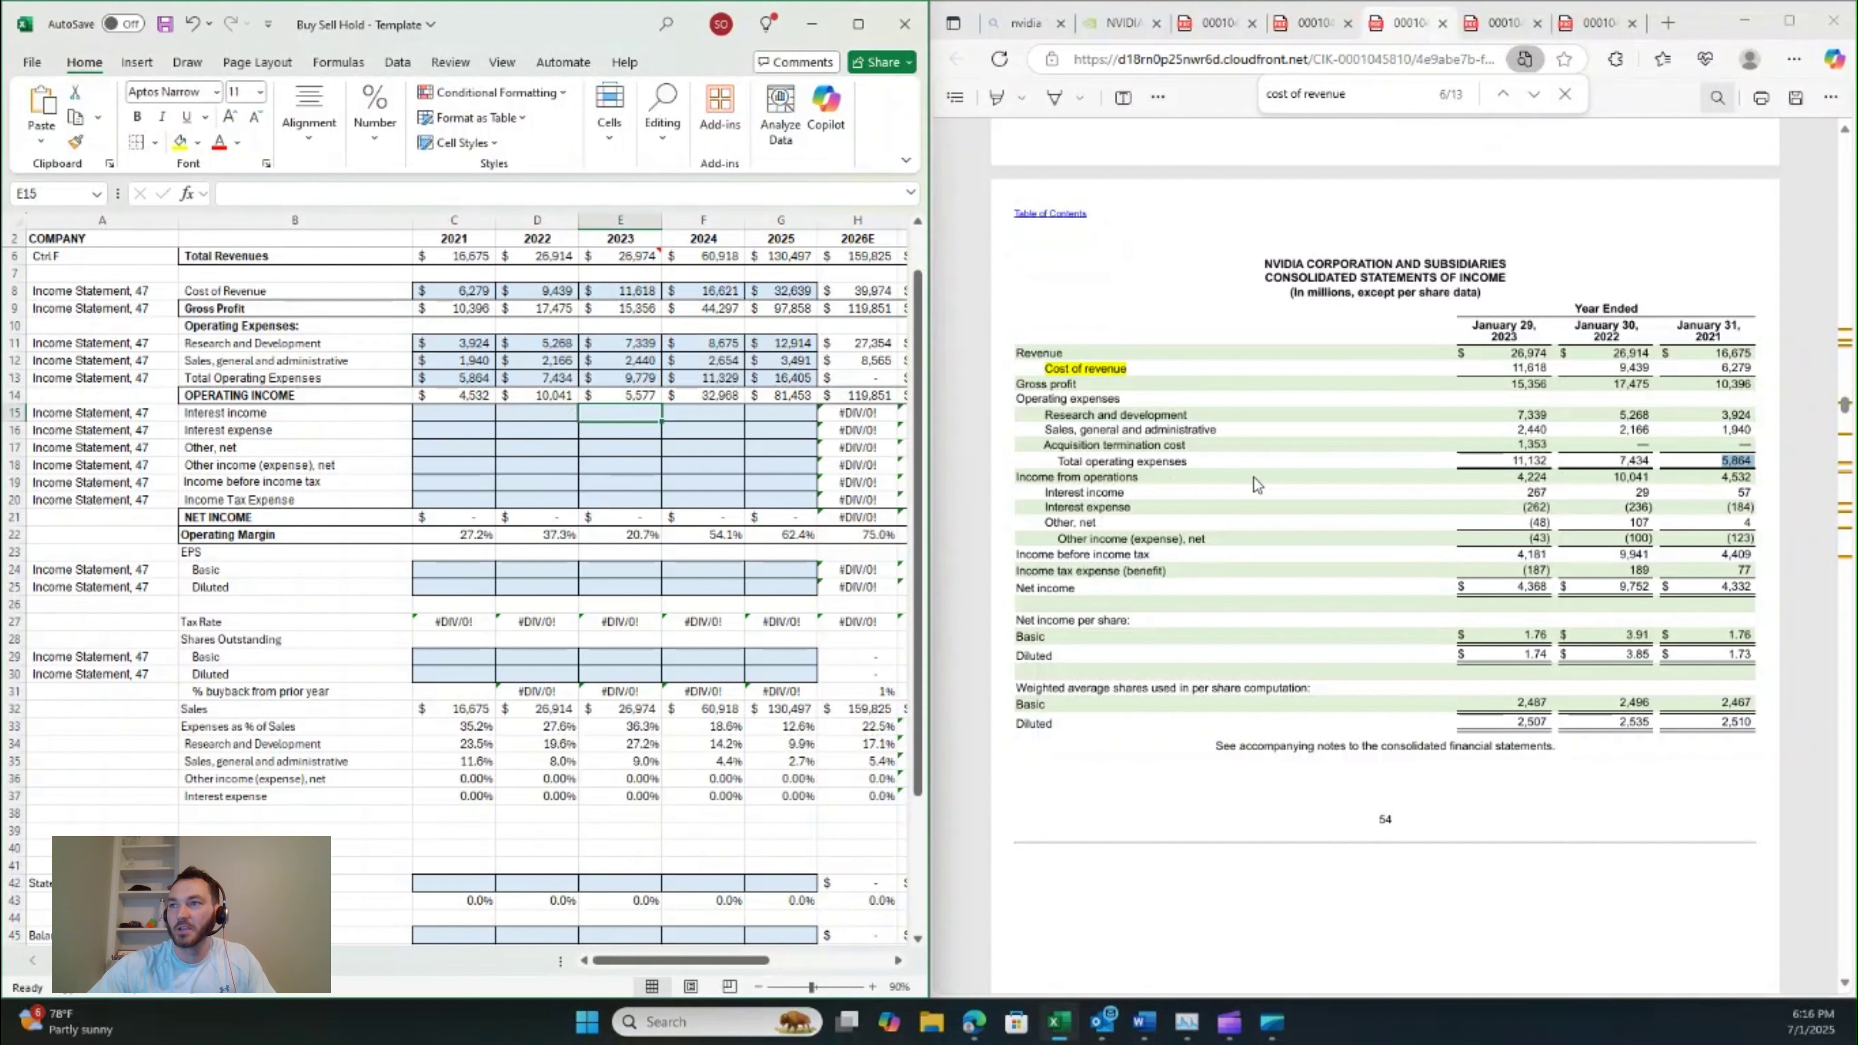
left_click(1256, 500)
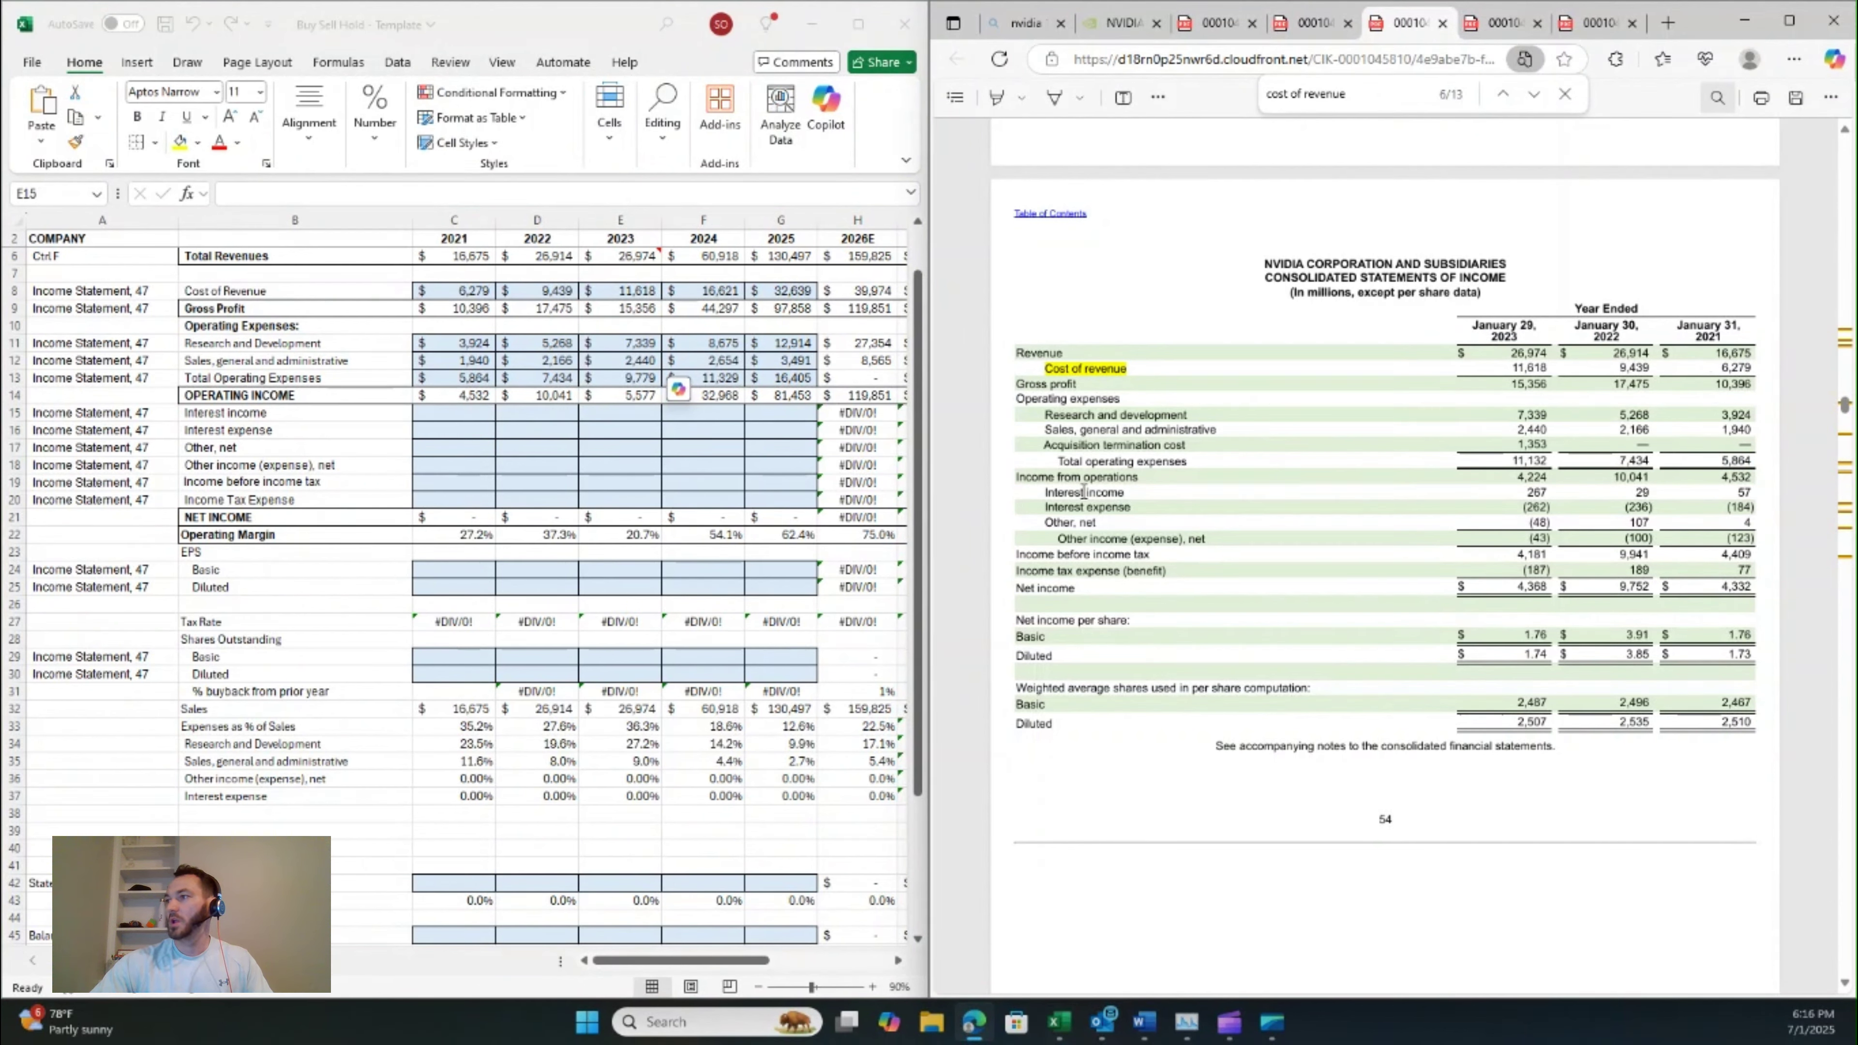
left_click_drag(1084, 492, 1760, 573)
left_click(447, 414)
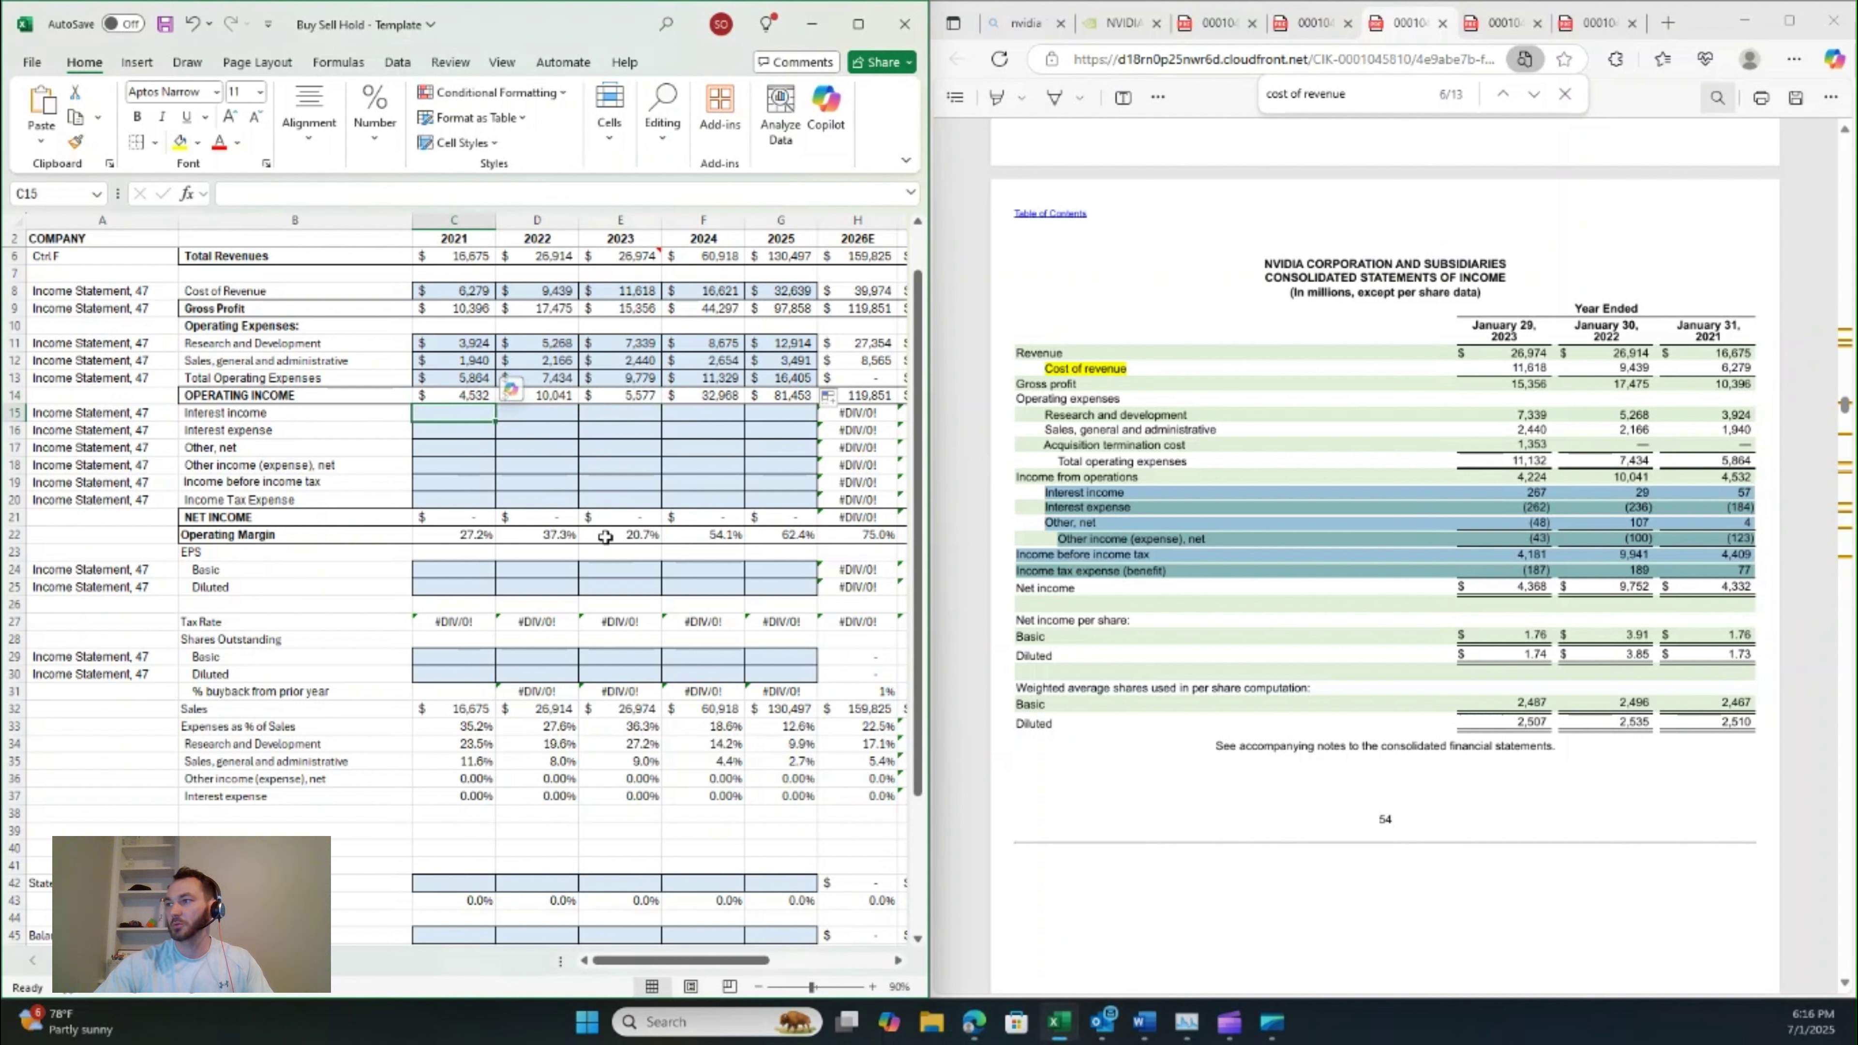
type("57")
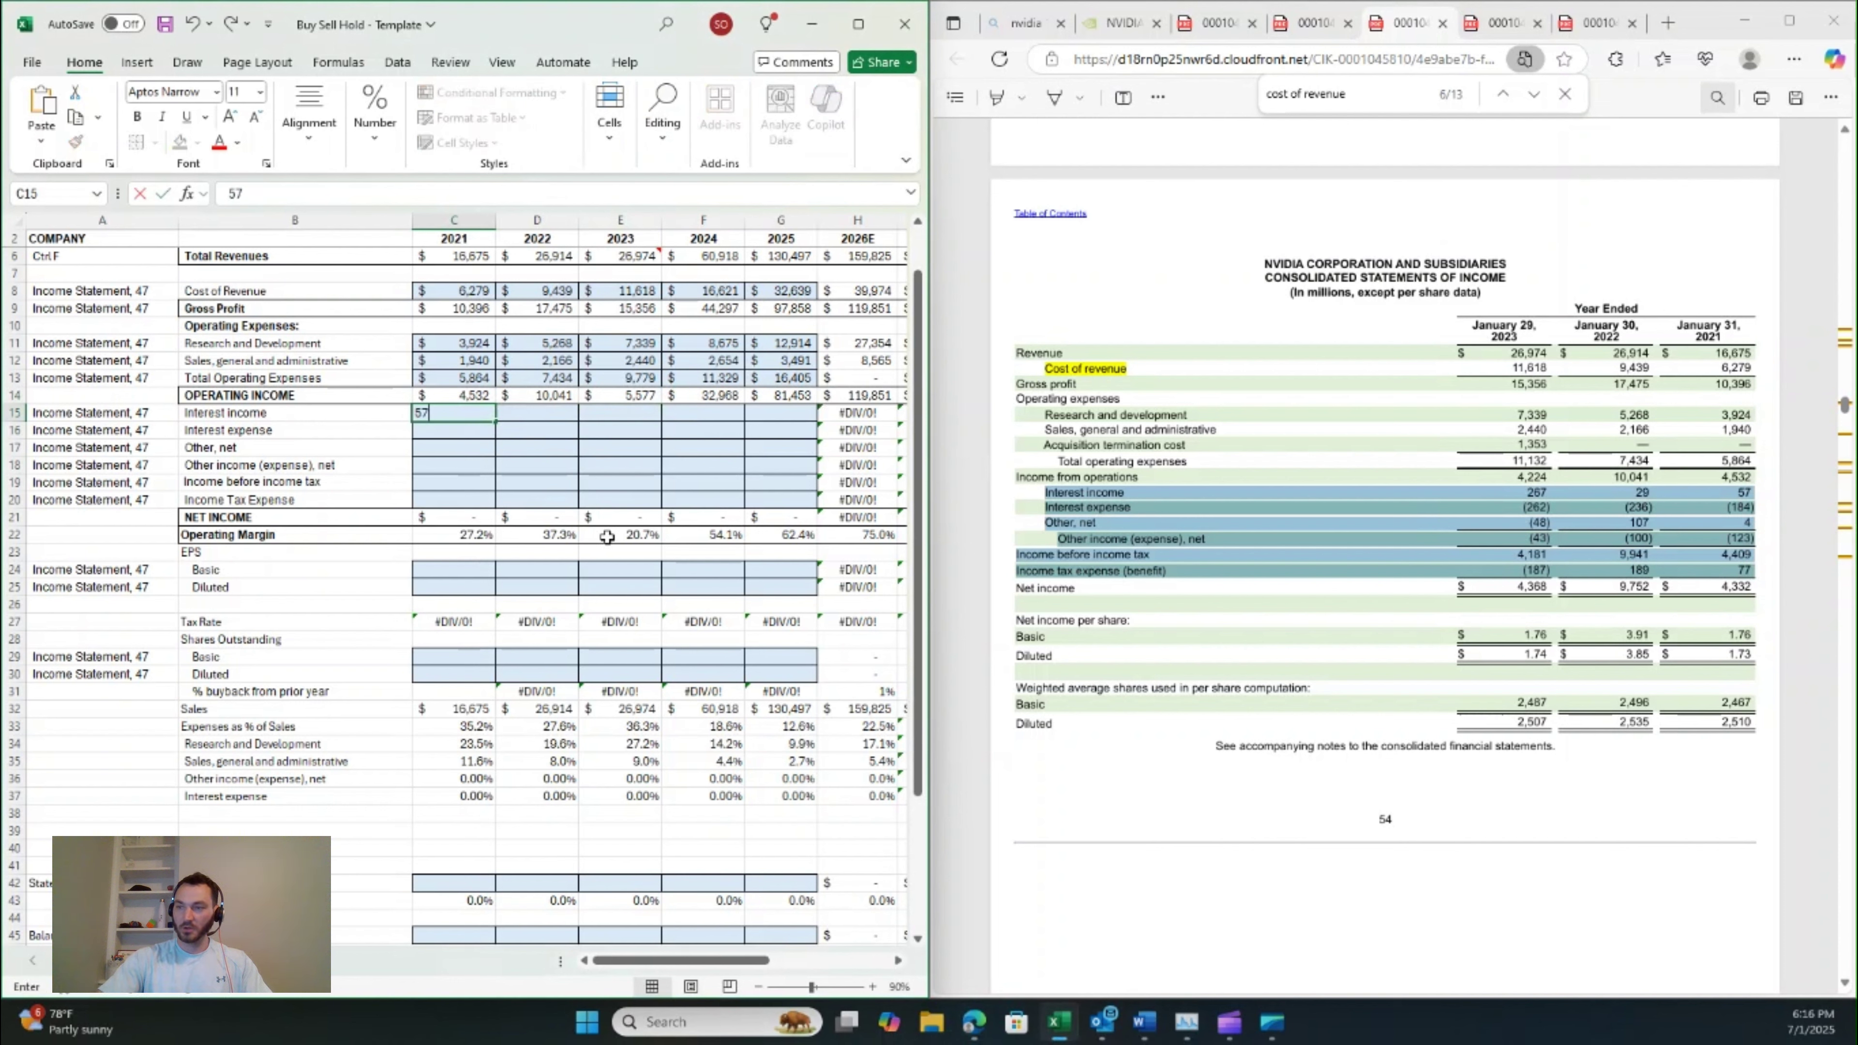
key("Return")
type("-184")
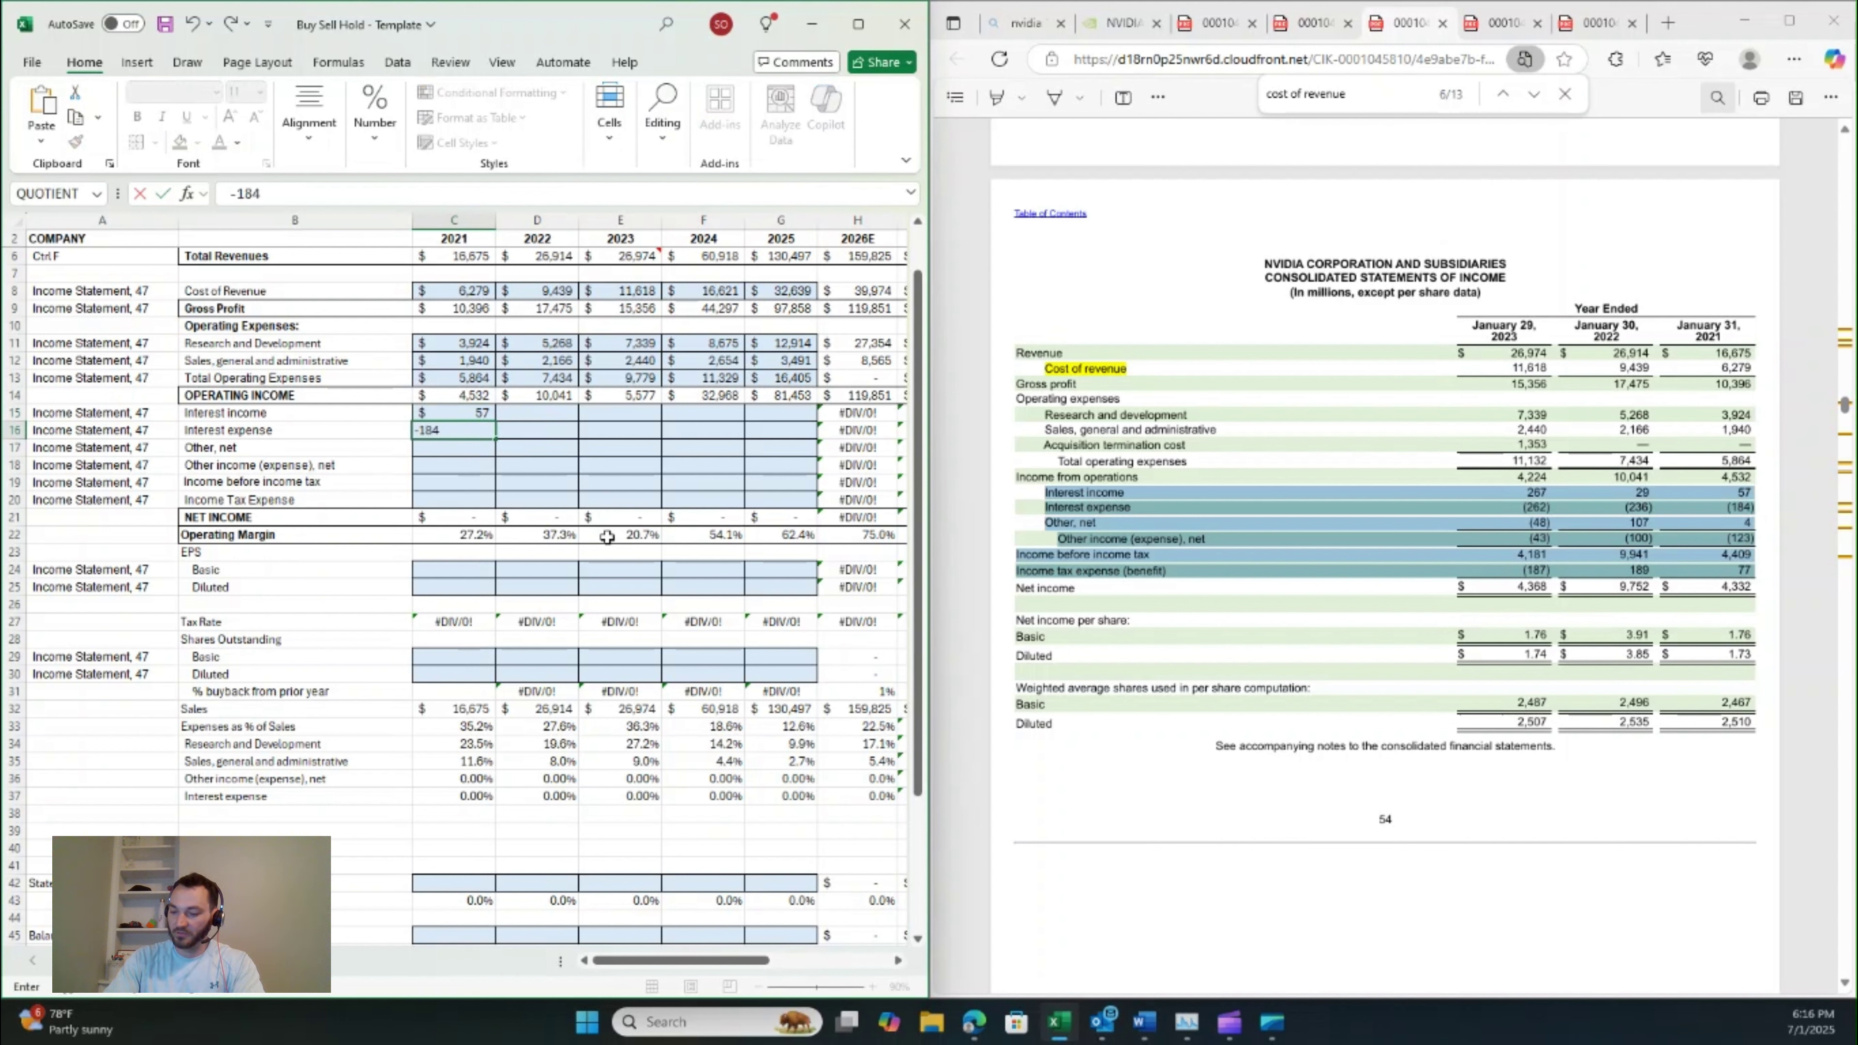
key("Return")
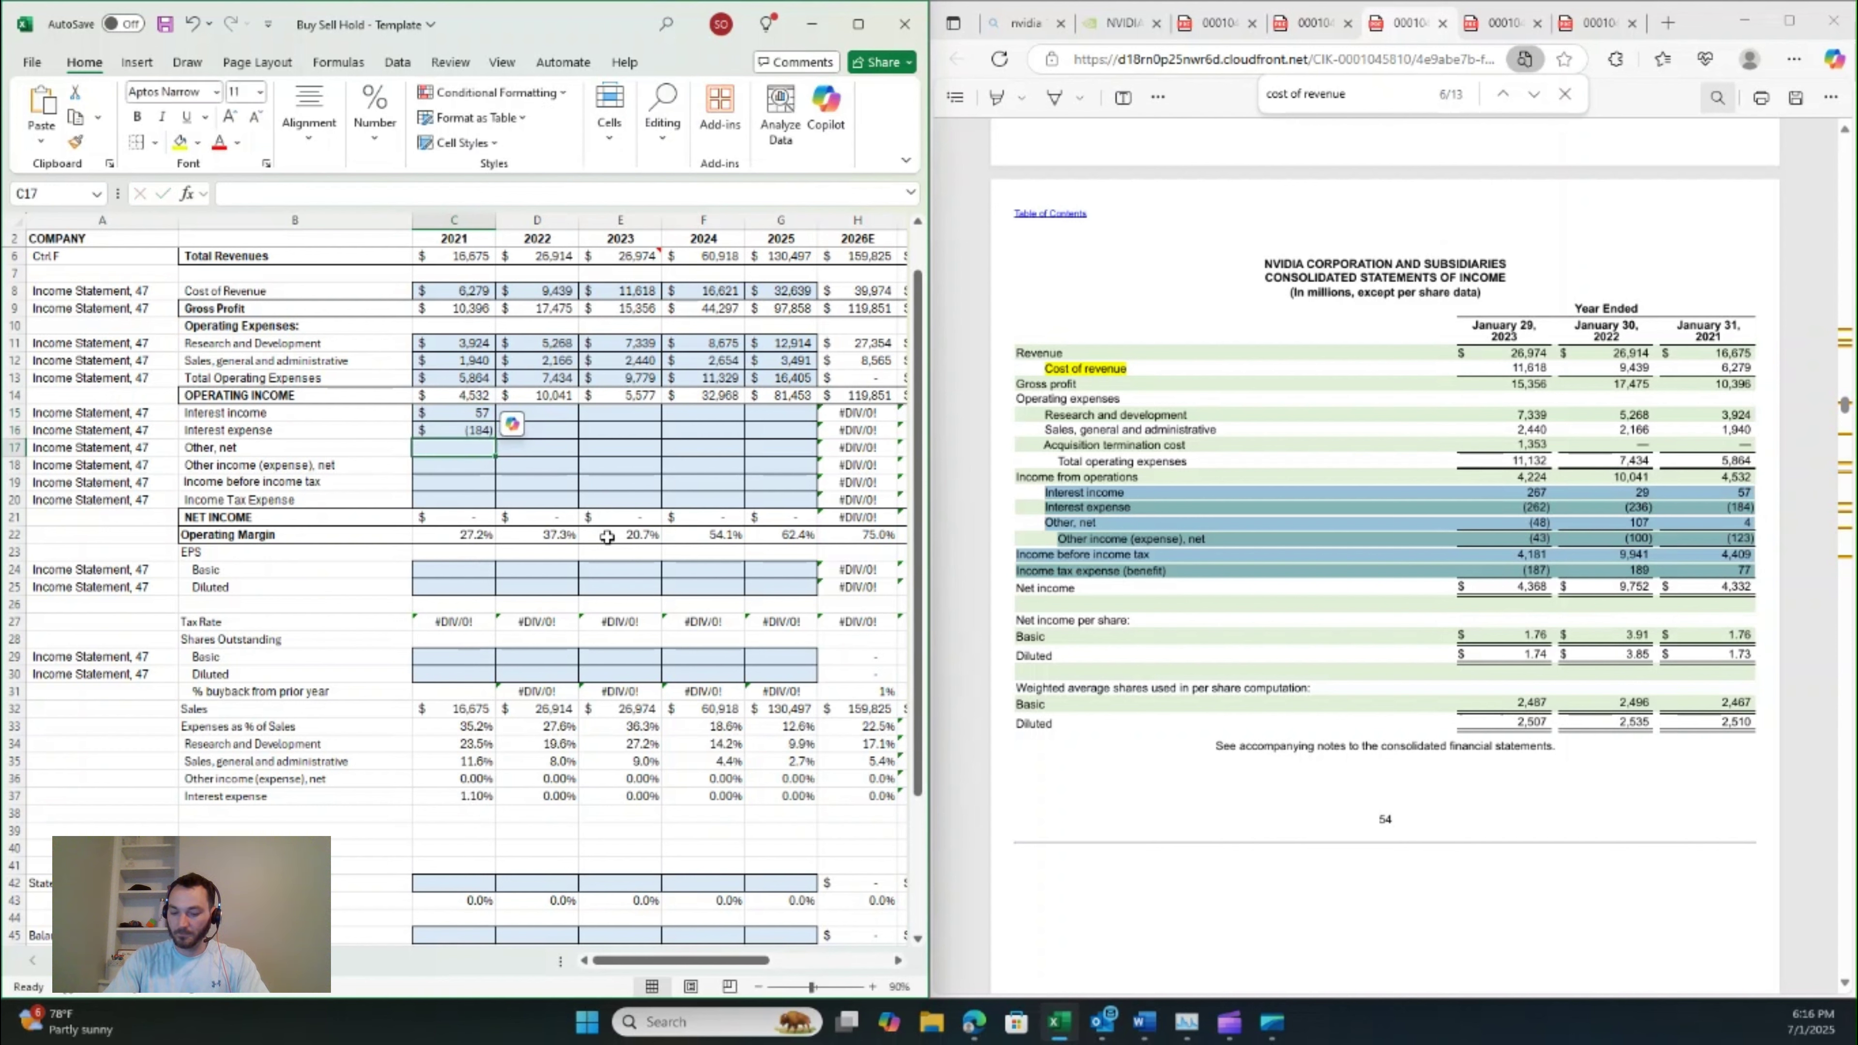
type("4")
key("Return")
- Enter 2021 Other income (expense), net of -123, Income before income tax of 4409 and Income Tax Expense of 77
type("-")
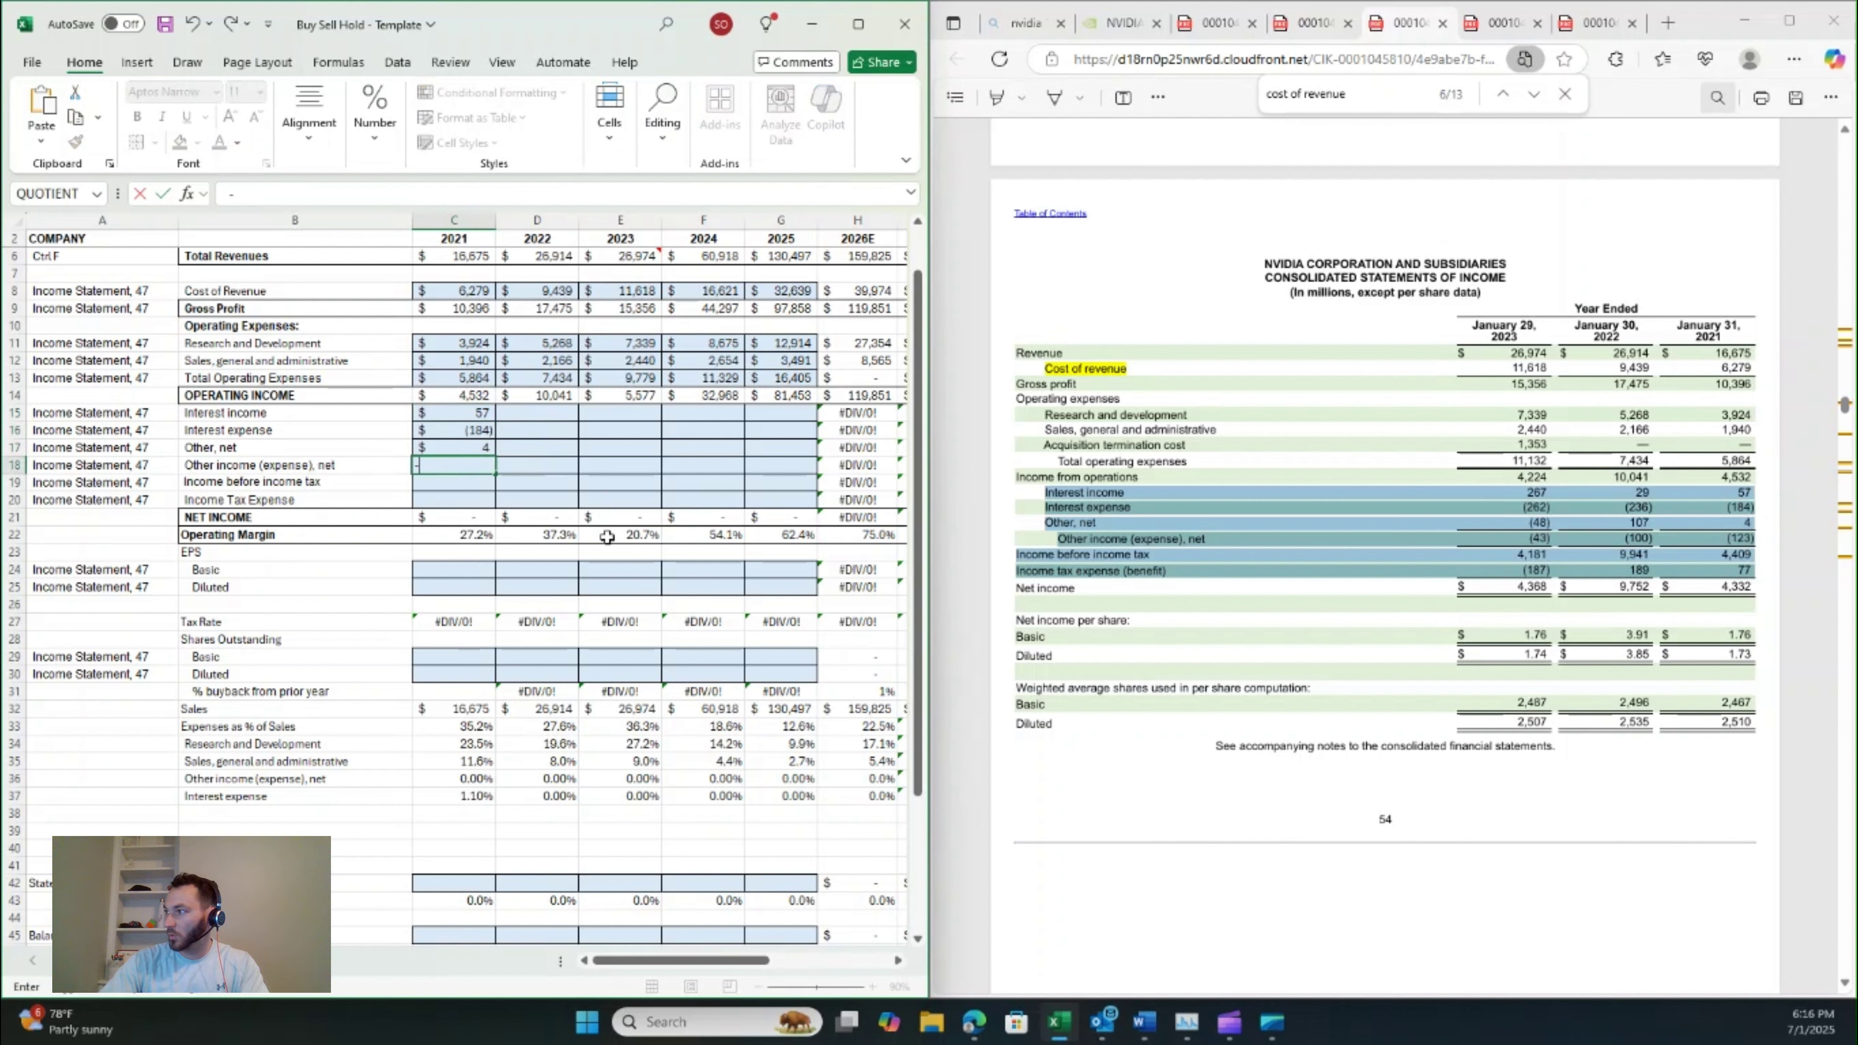
type("123")
key("Return")
type("4409")
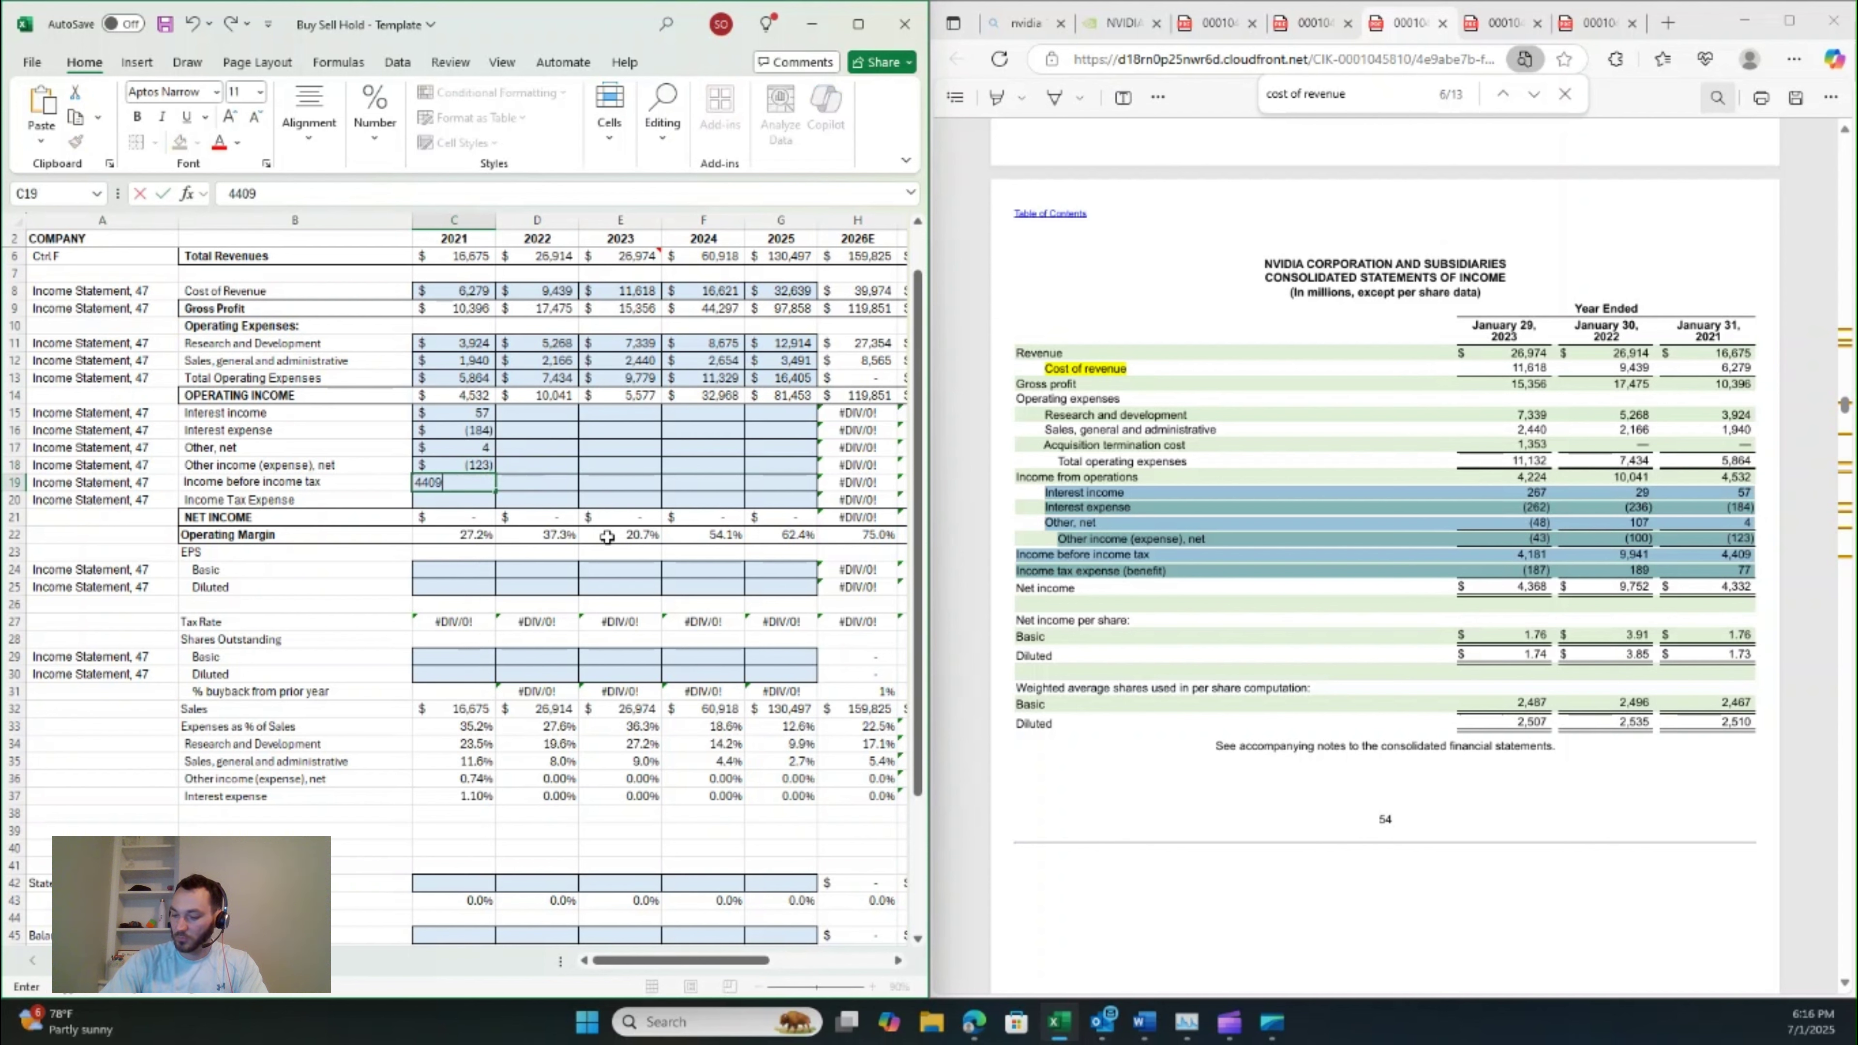
key("Return")
type("77")
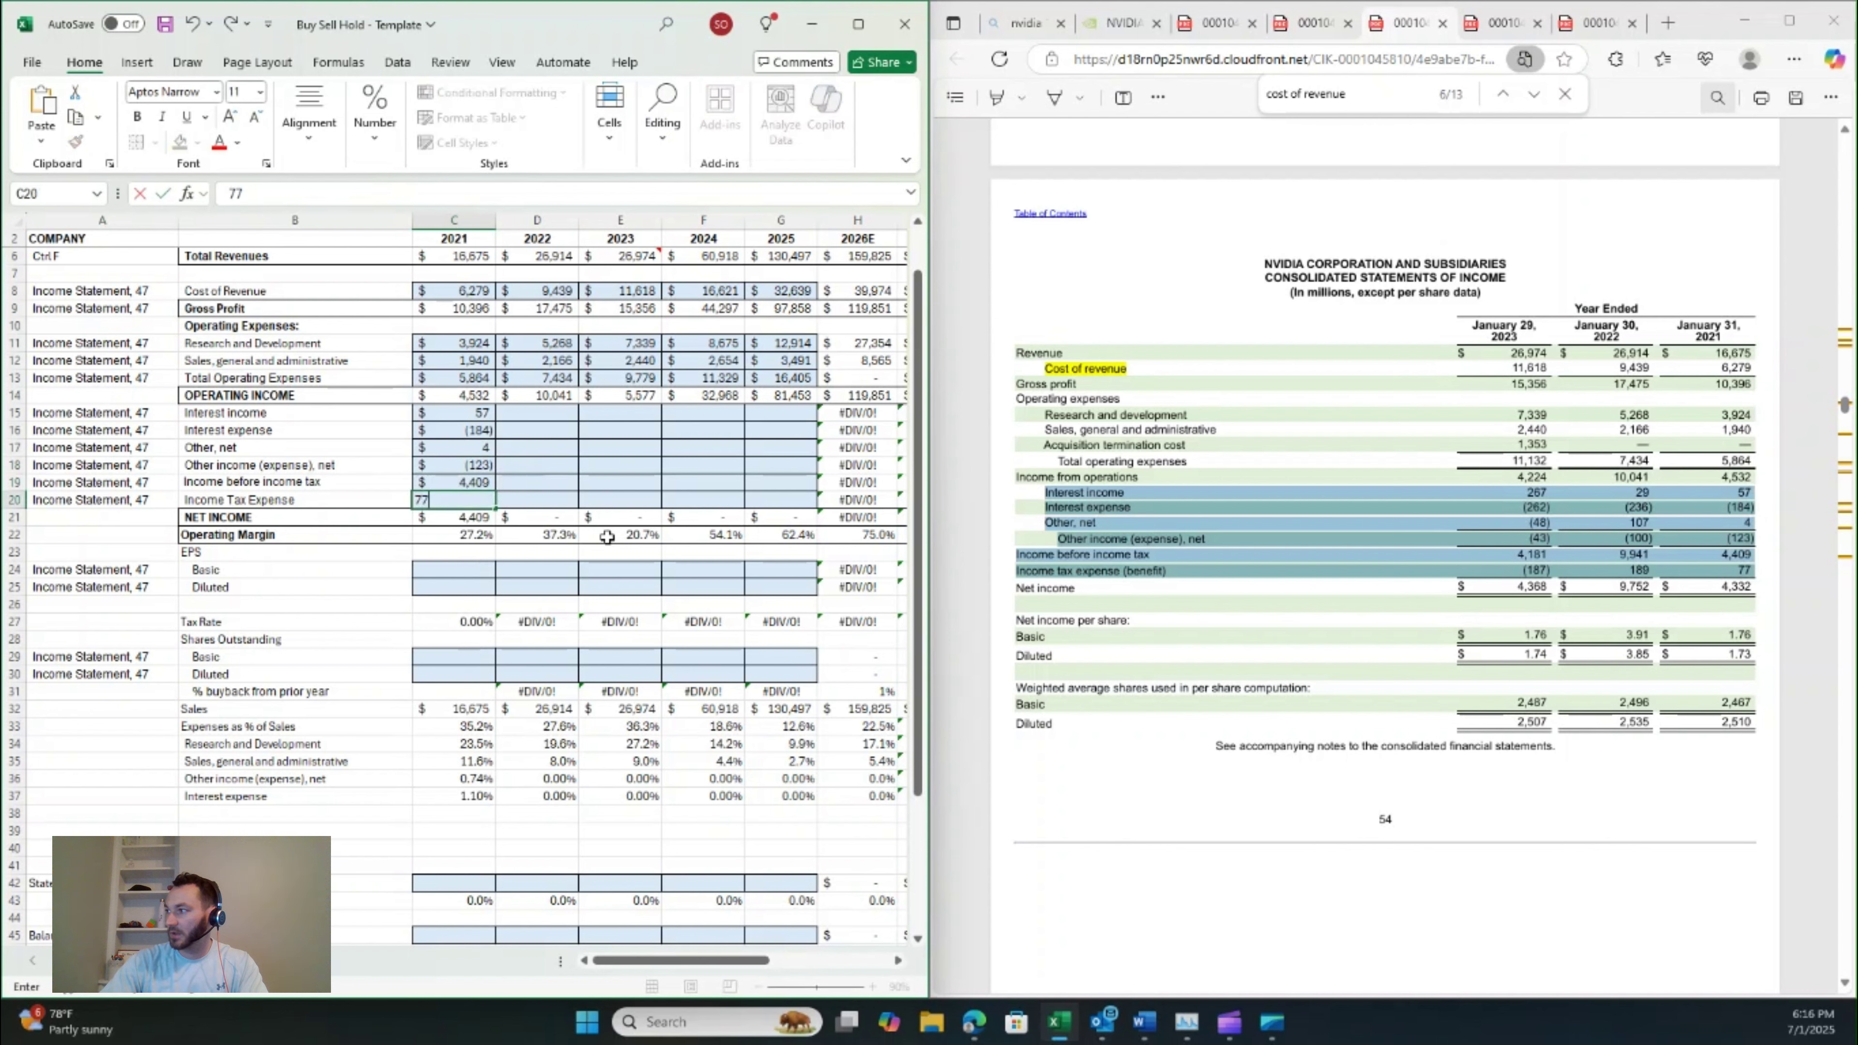
key("Tab")
- Enter 2022 Interest Income of 29, Interest expense of -236 and Other, net of 107
key("ctrl+Up")
key("Down")
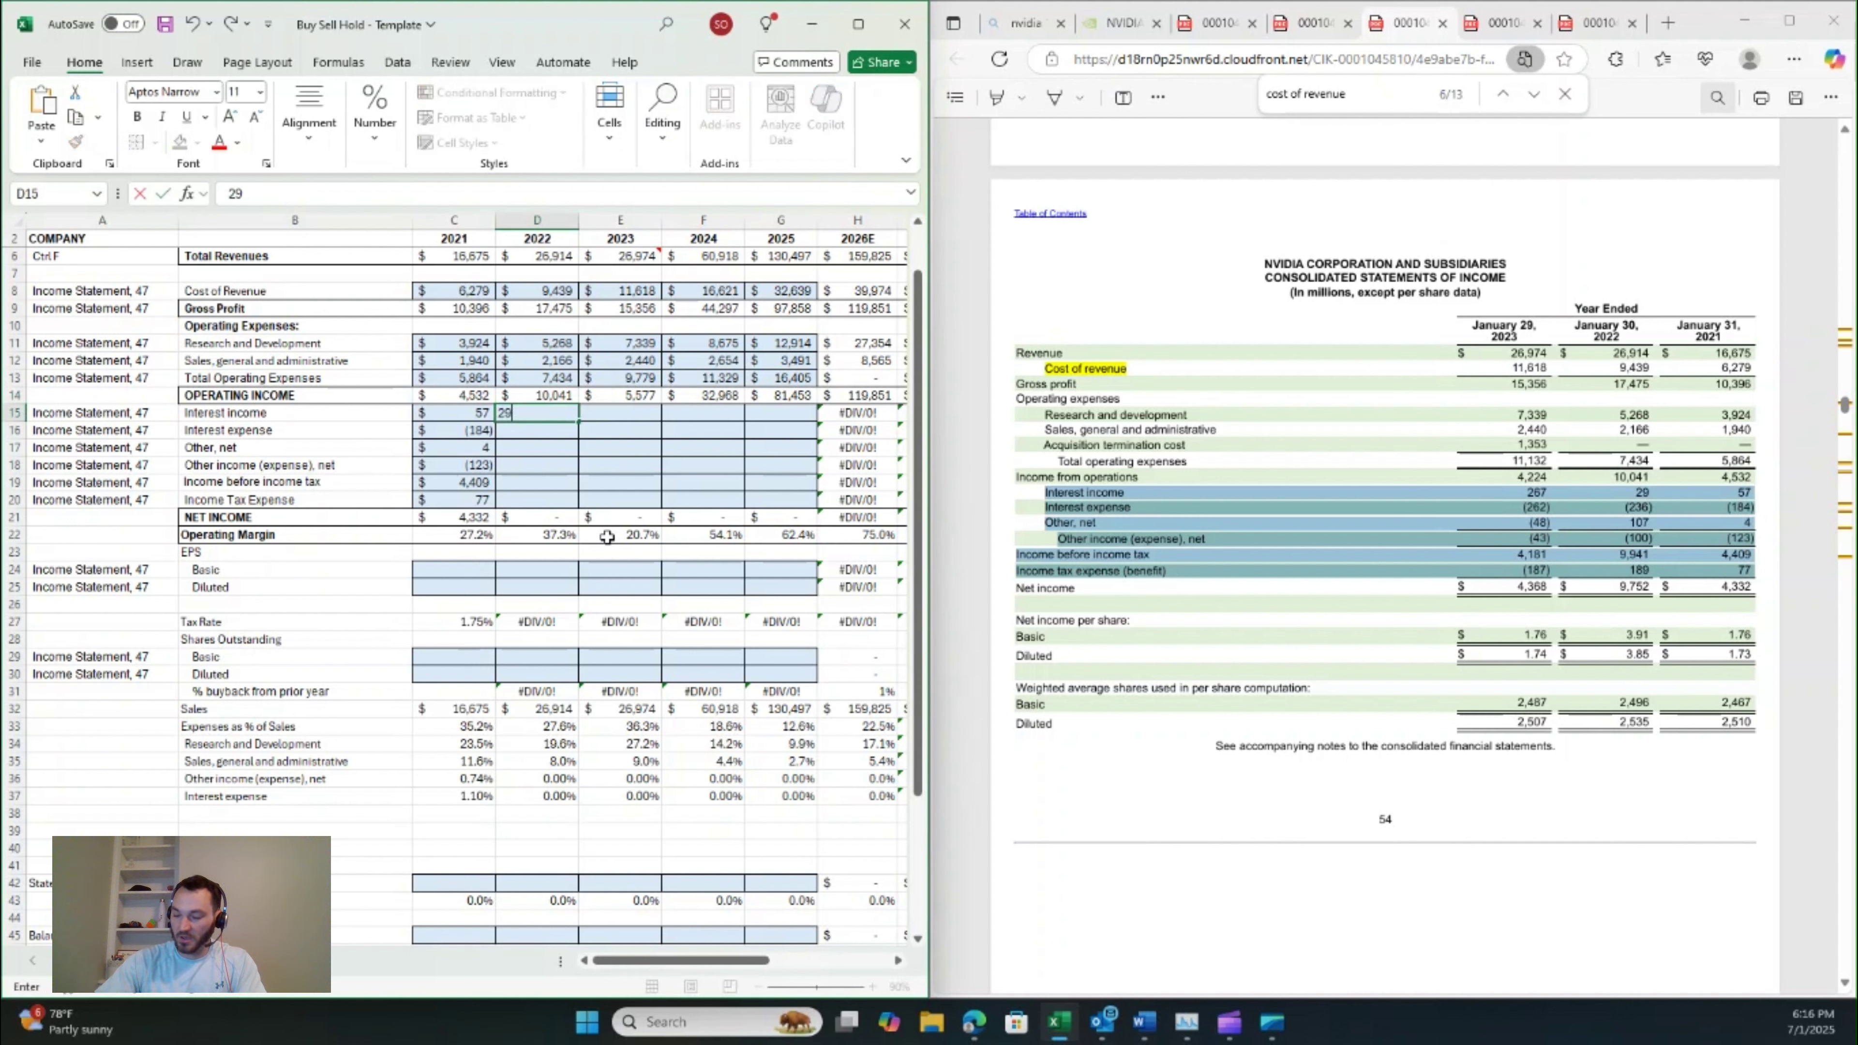
type("29")
key("Return")
type("-236")
key("Return")
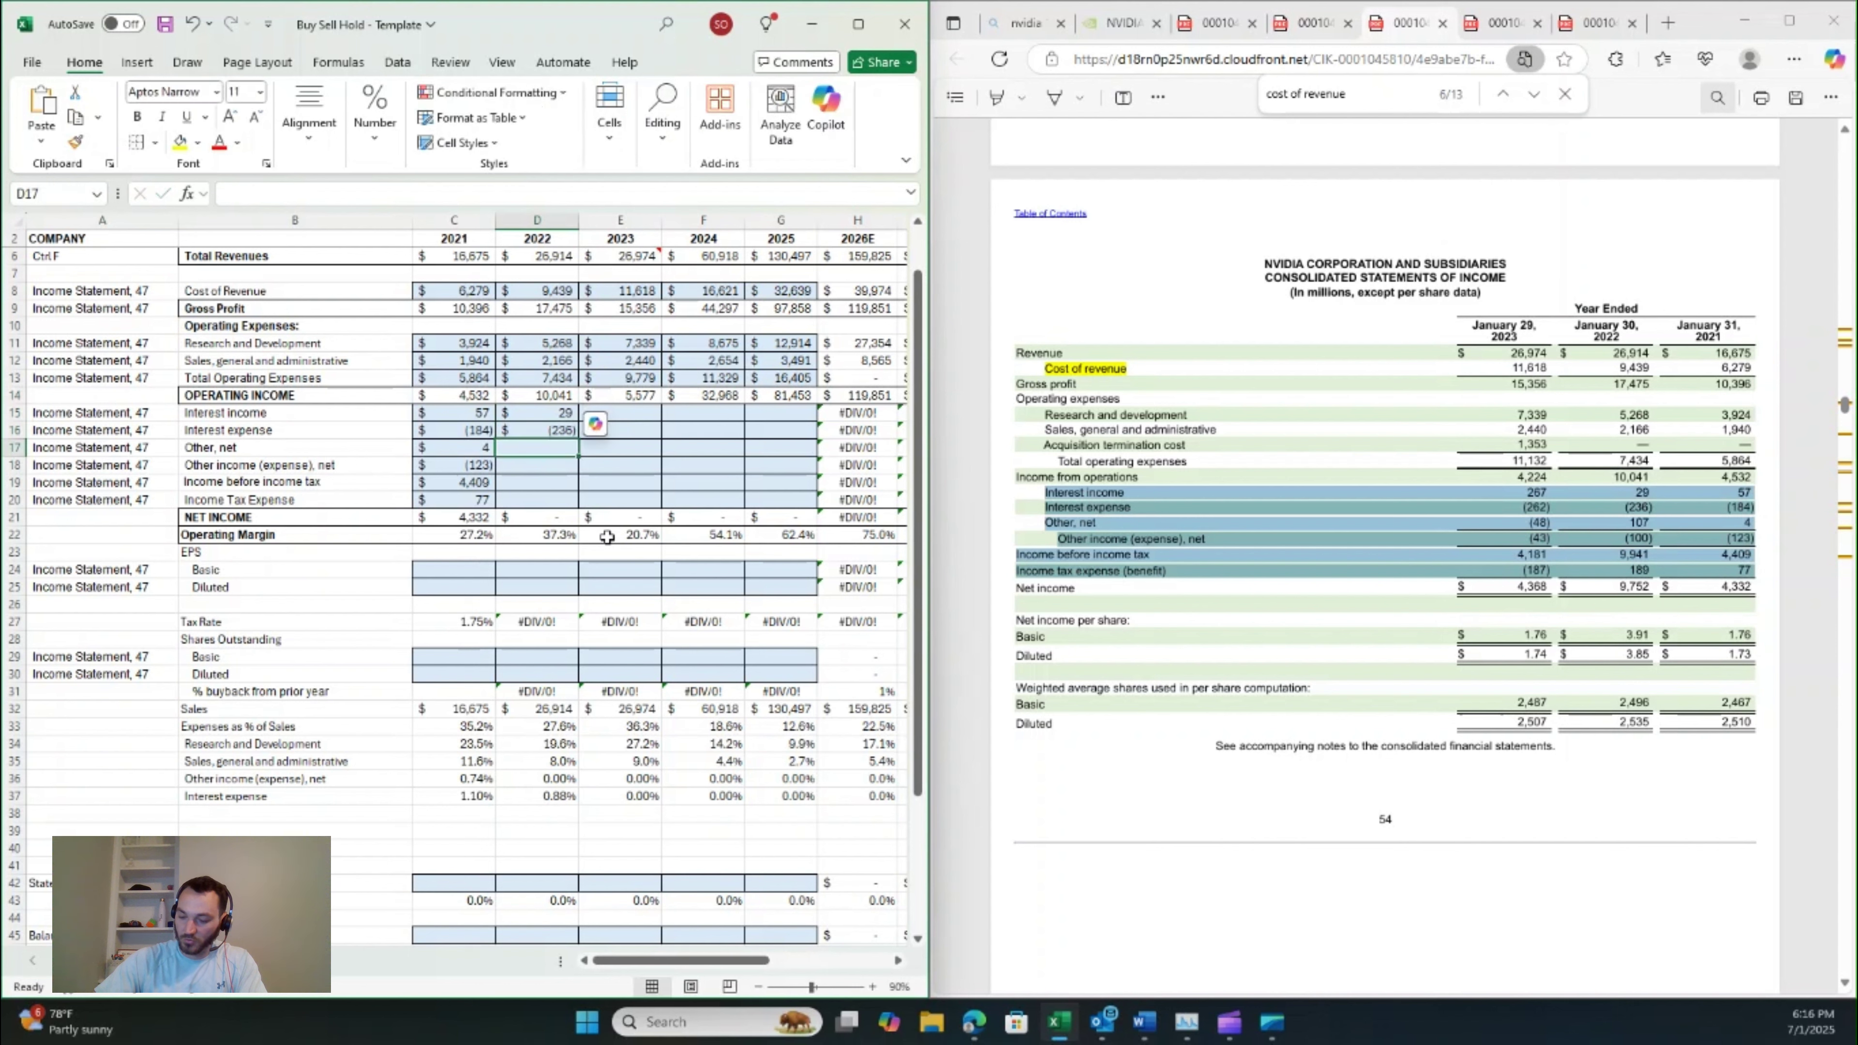
type("107")
key("Return")
- Enter 2022 Other income (expense), net of -100, Income before income tax of 9941 and Income Tax Expense of 189
type("-100")
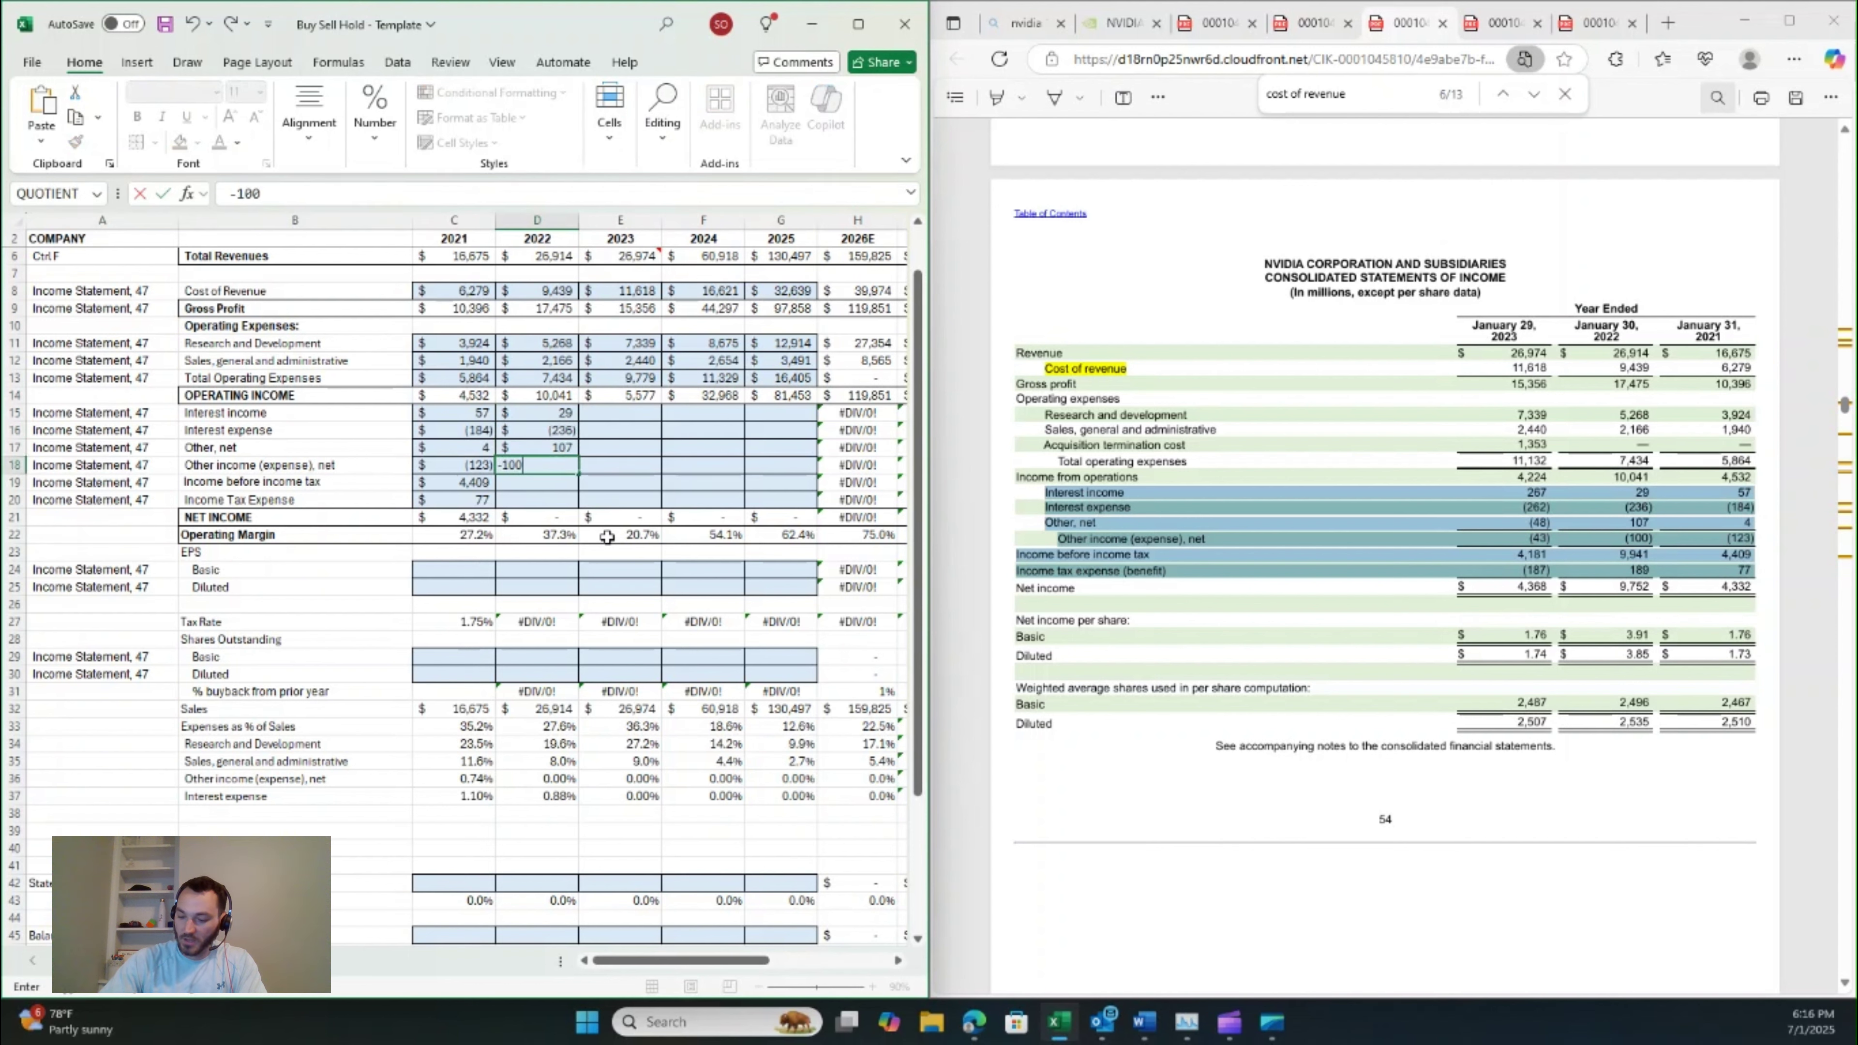
key("Return")
type("9941")
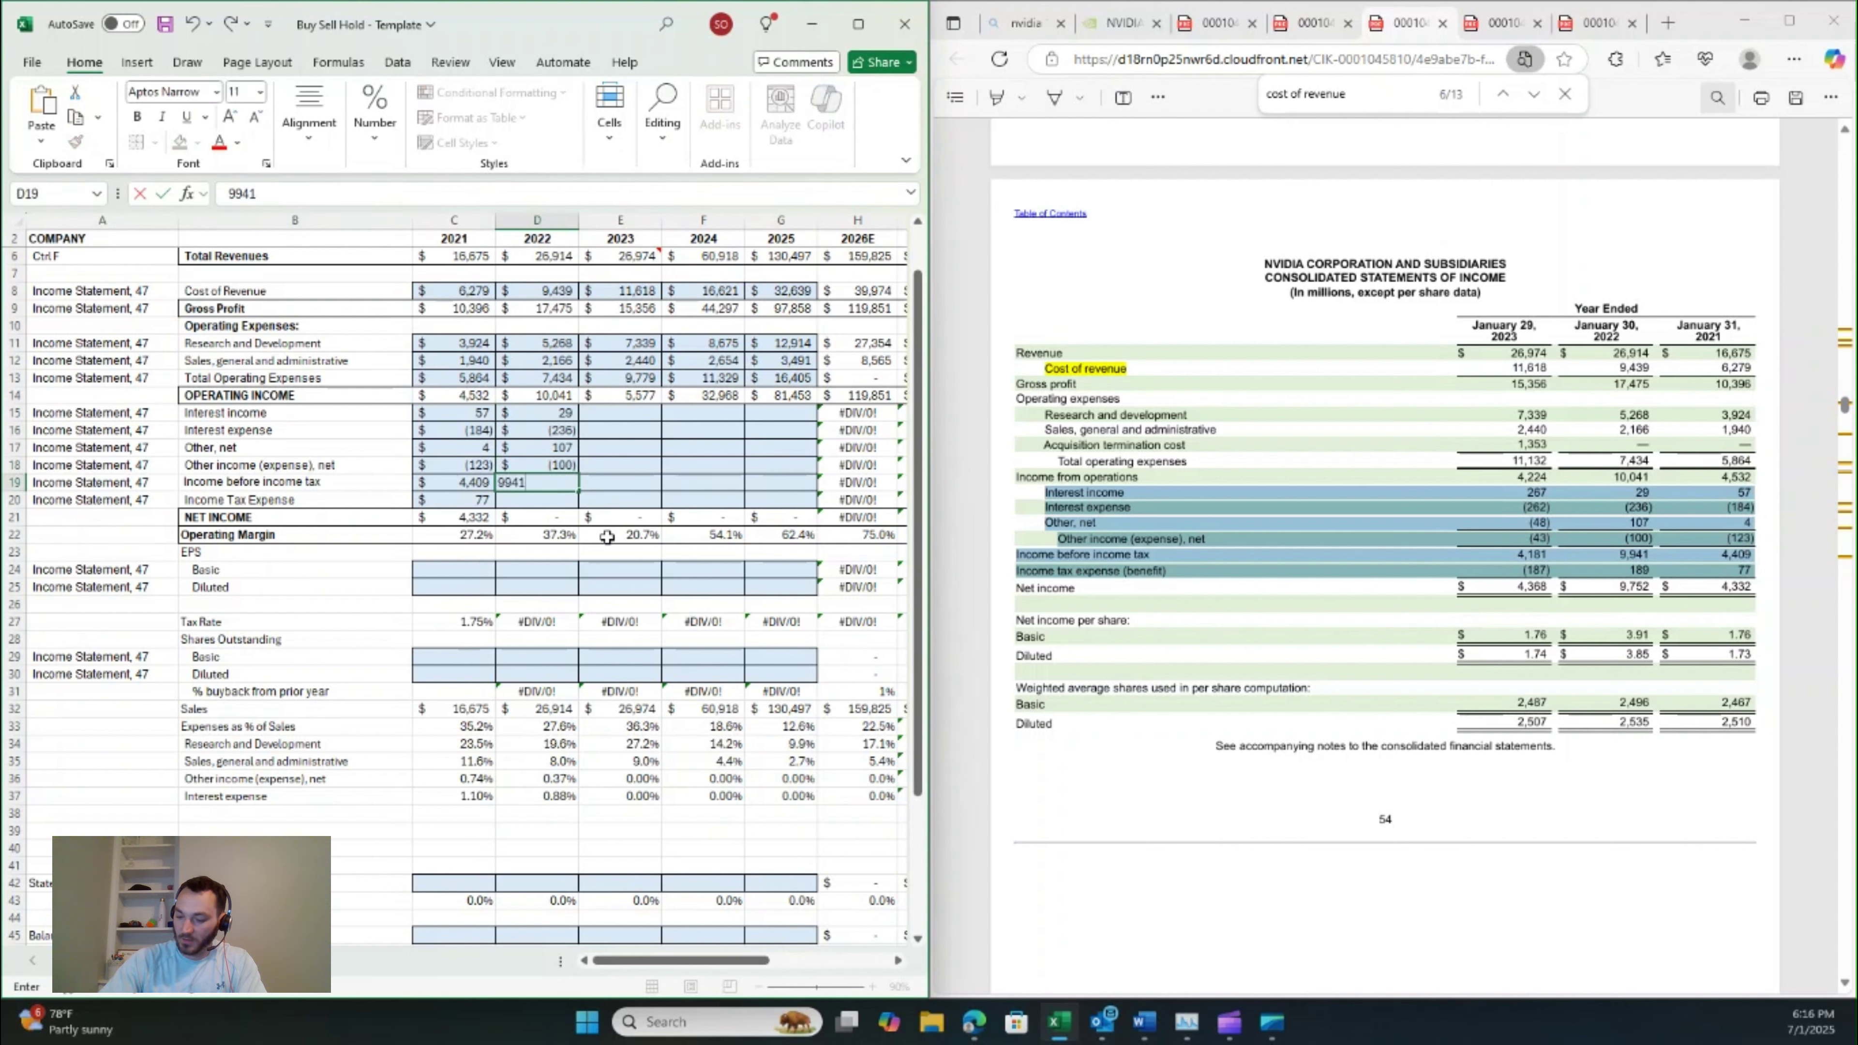
key("Return")
type("189")
key("Return")
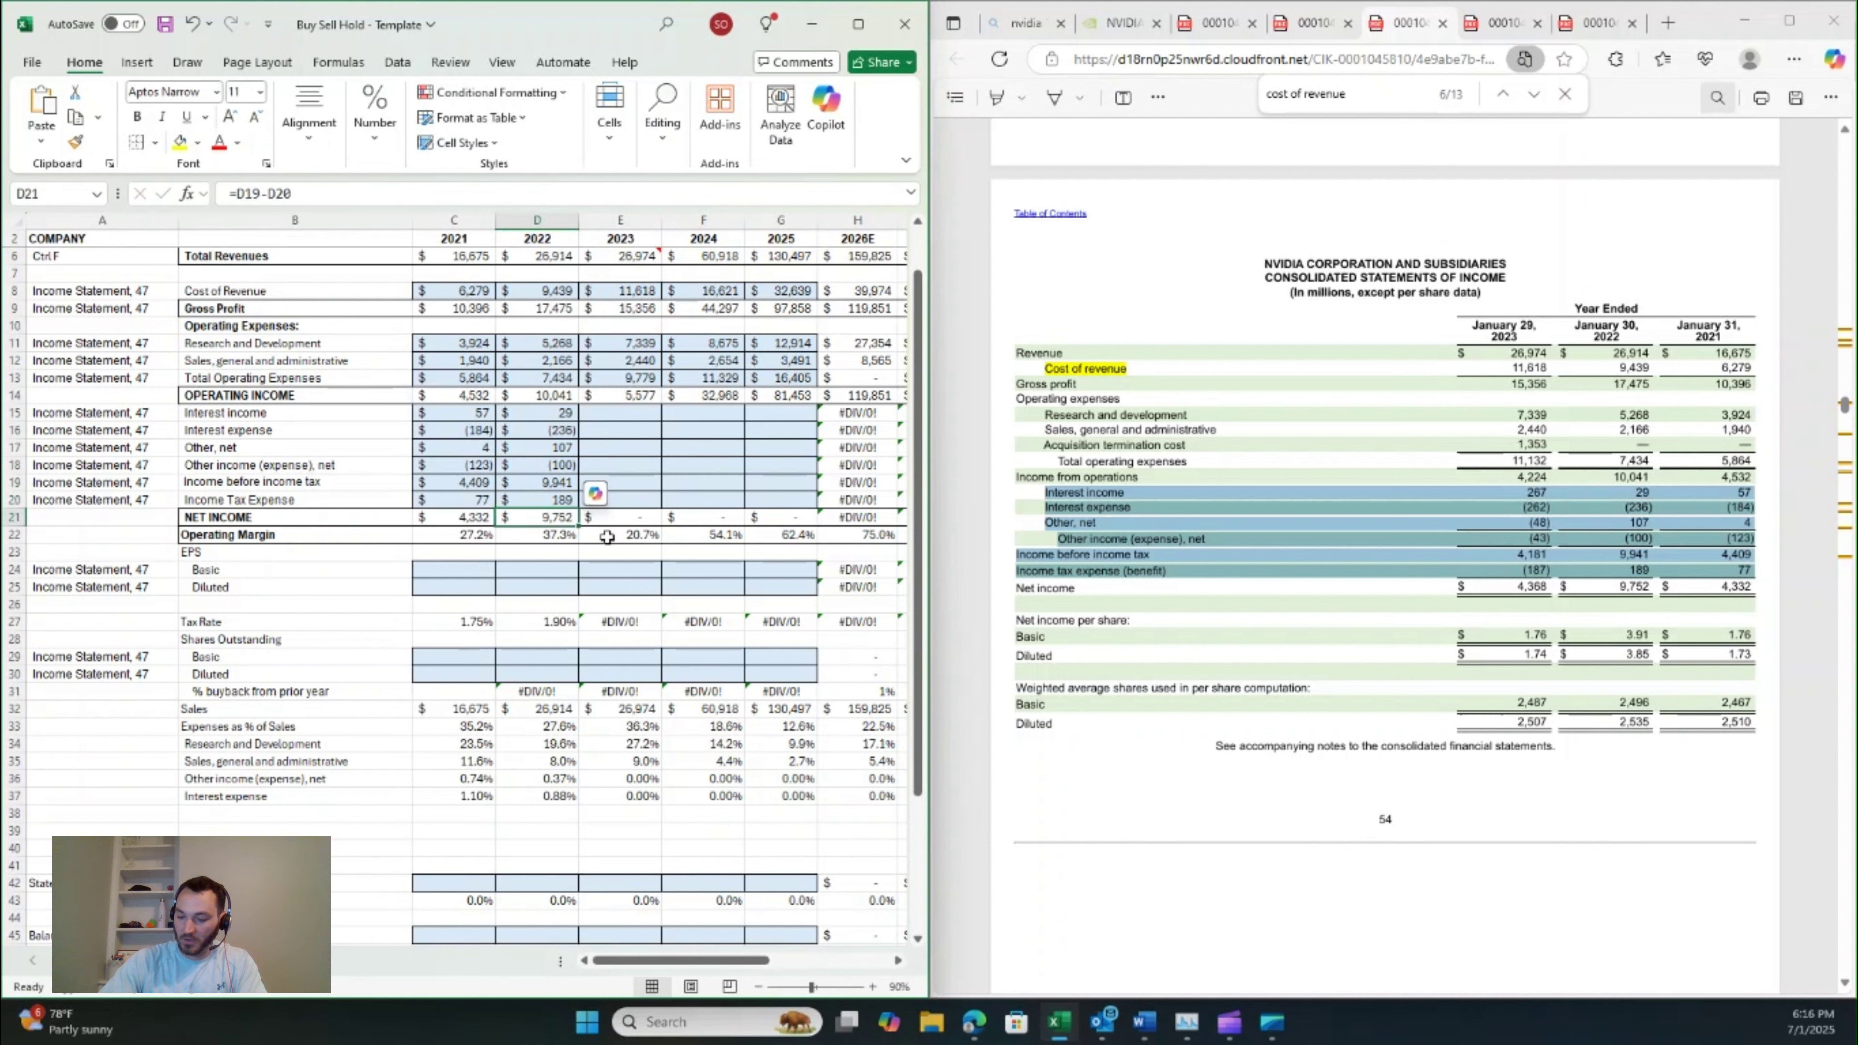
- Enter 2023 Interest Income of 267, Interest expense of -262 and Other, net of -48
key("Right")
key("ctrl+Up")
key("Down")
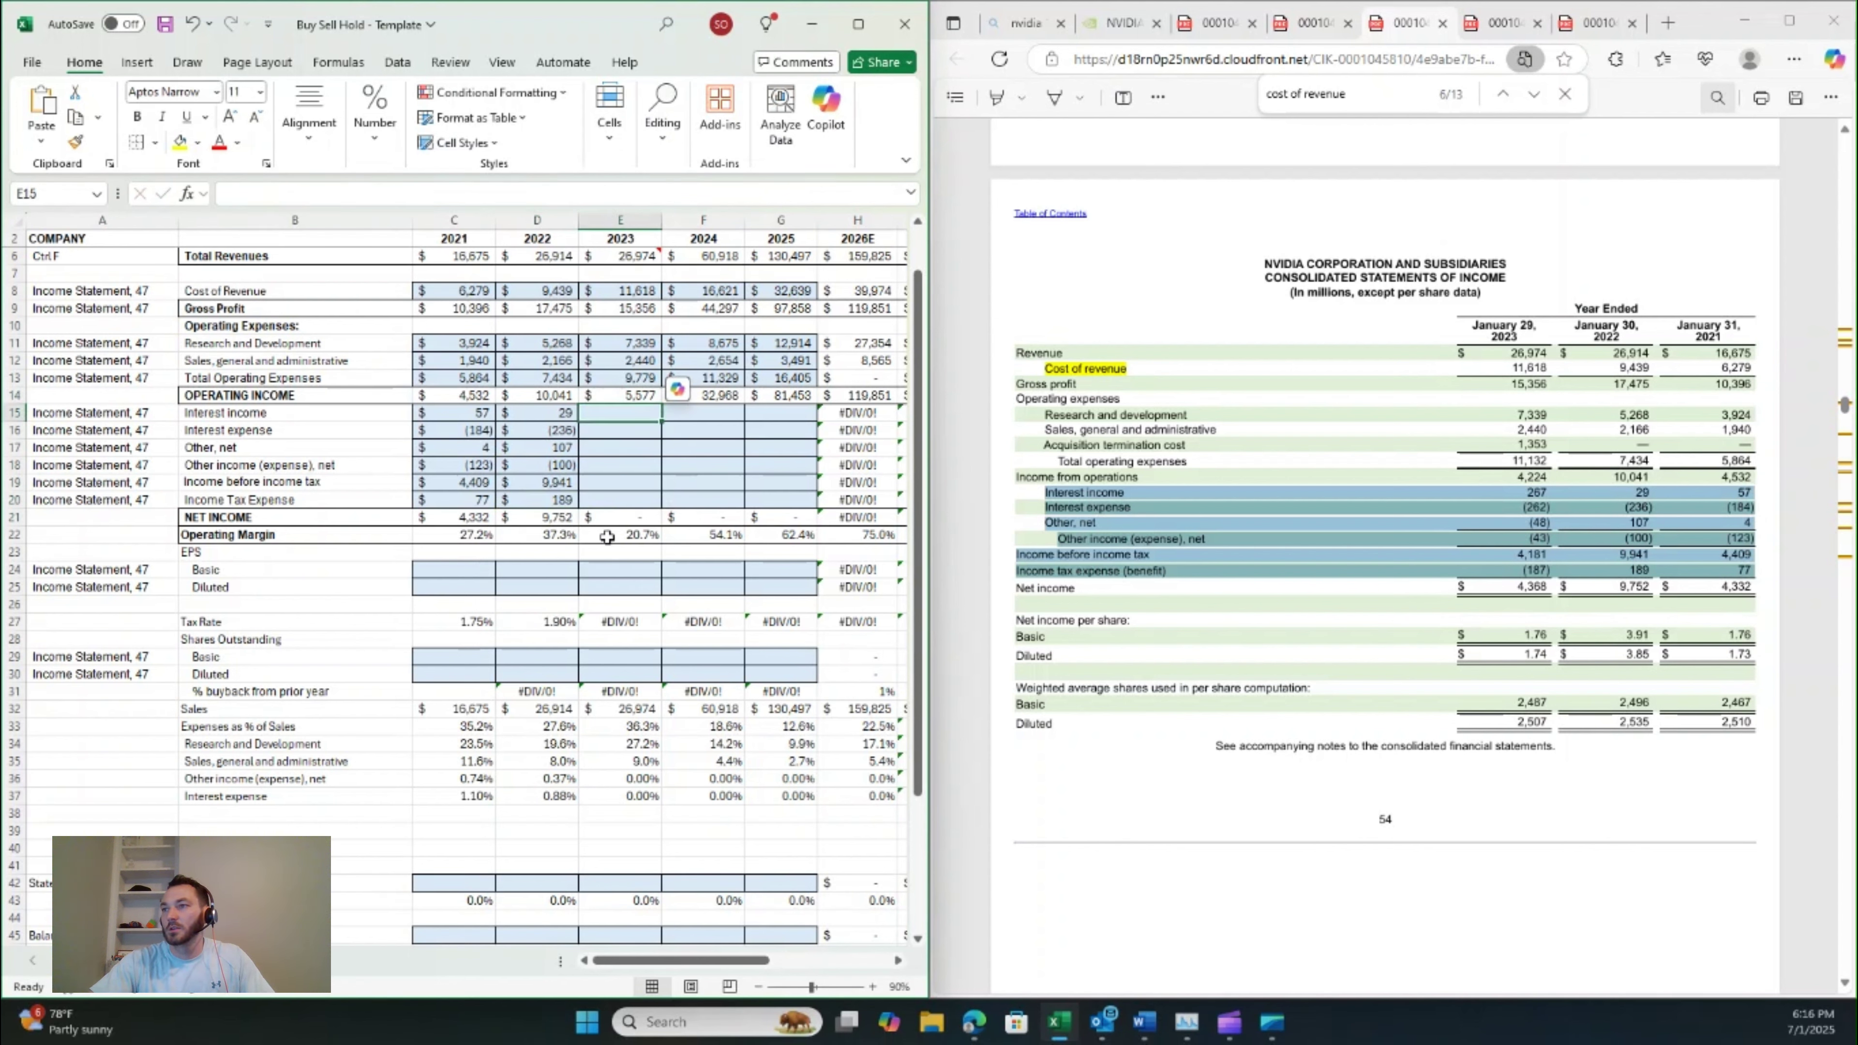
type("267")
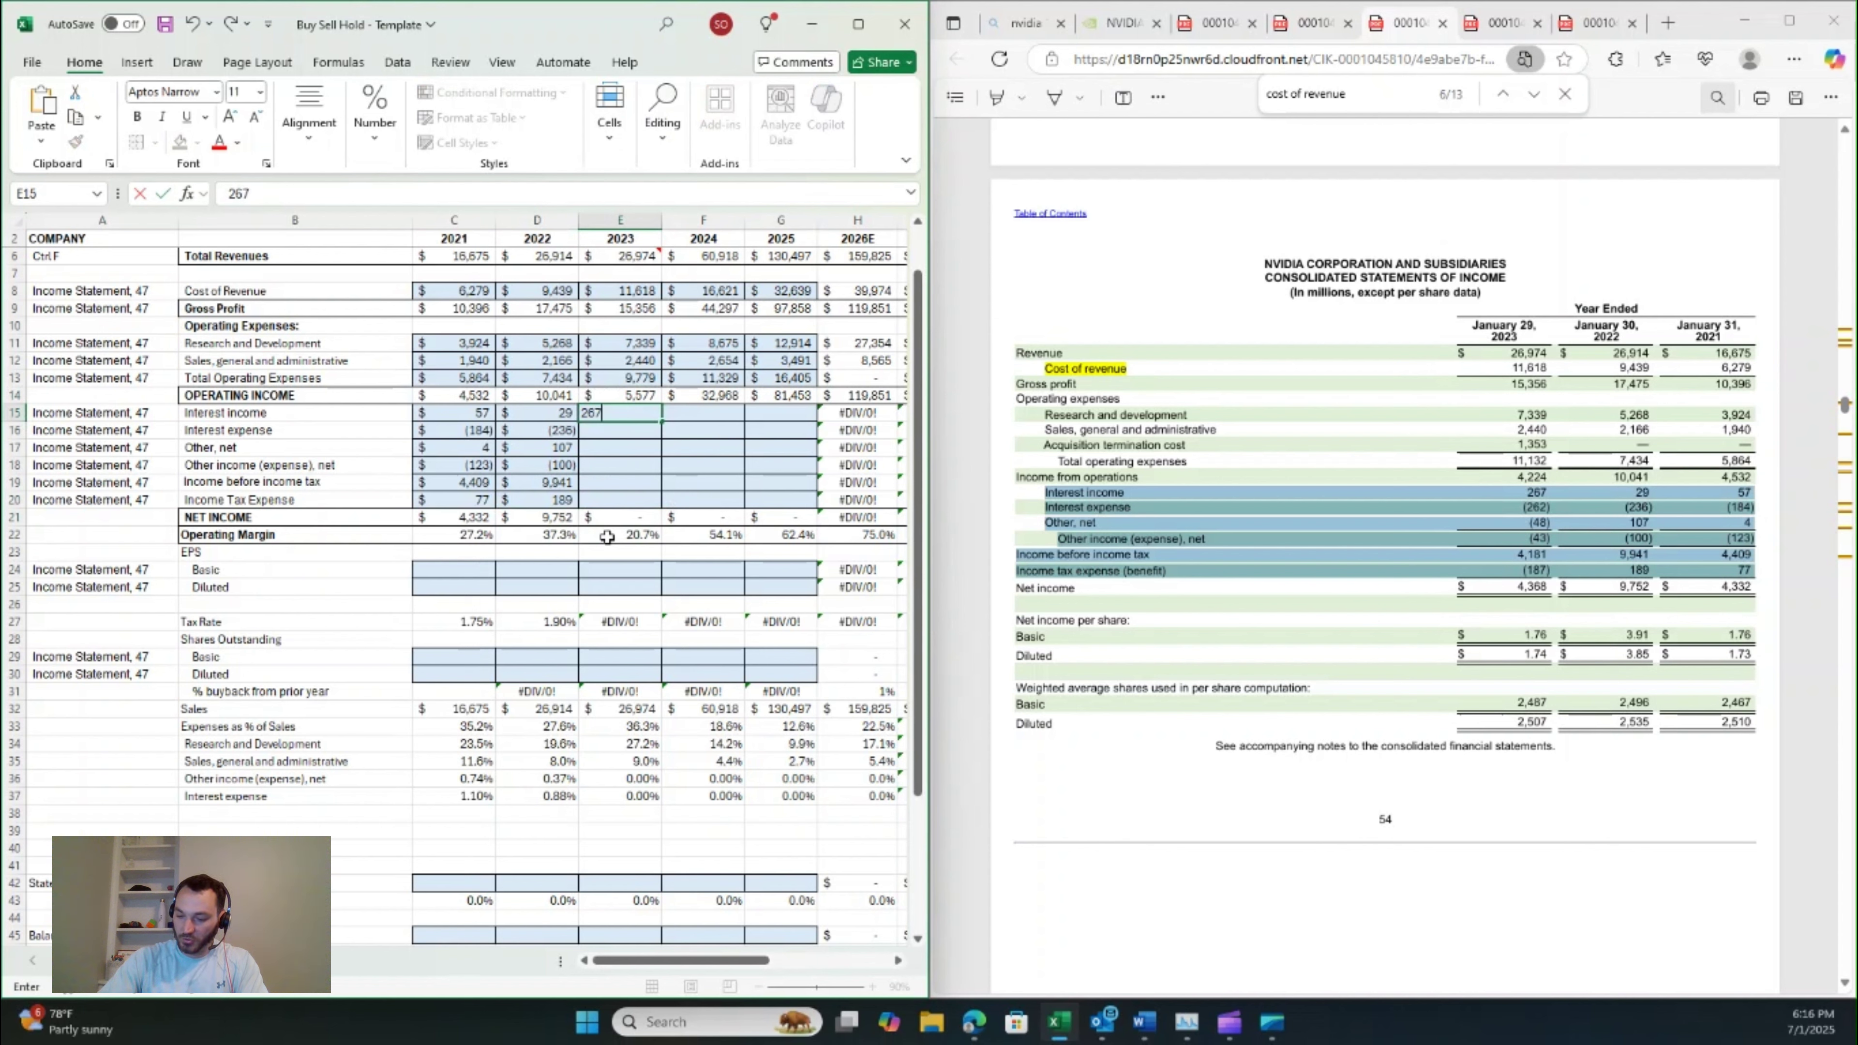
key("Return")
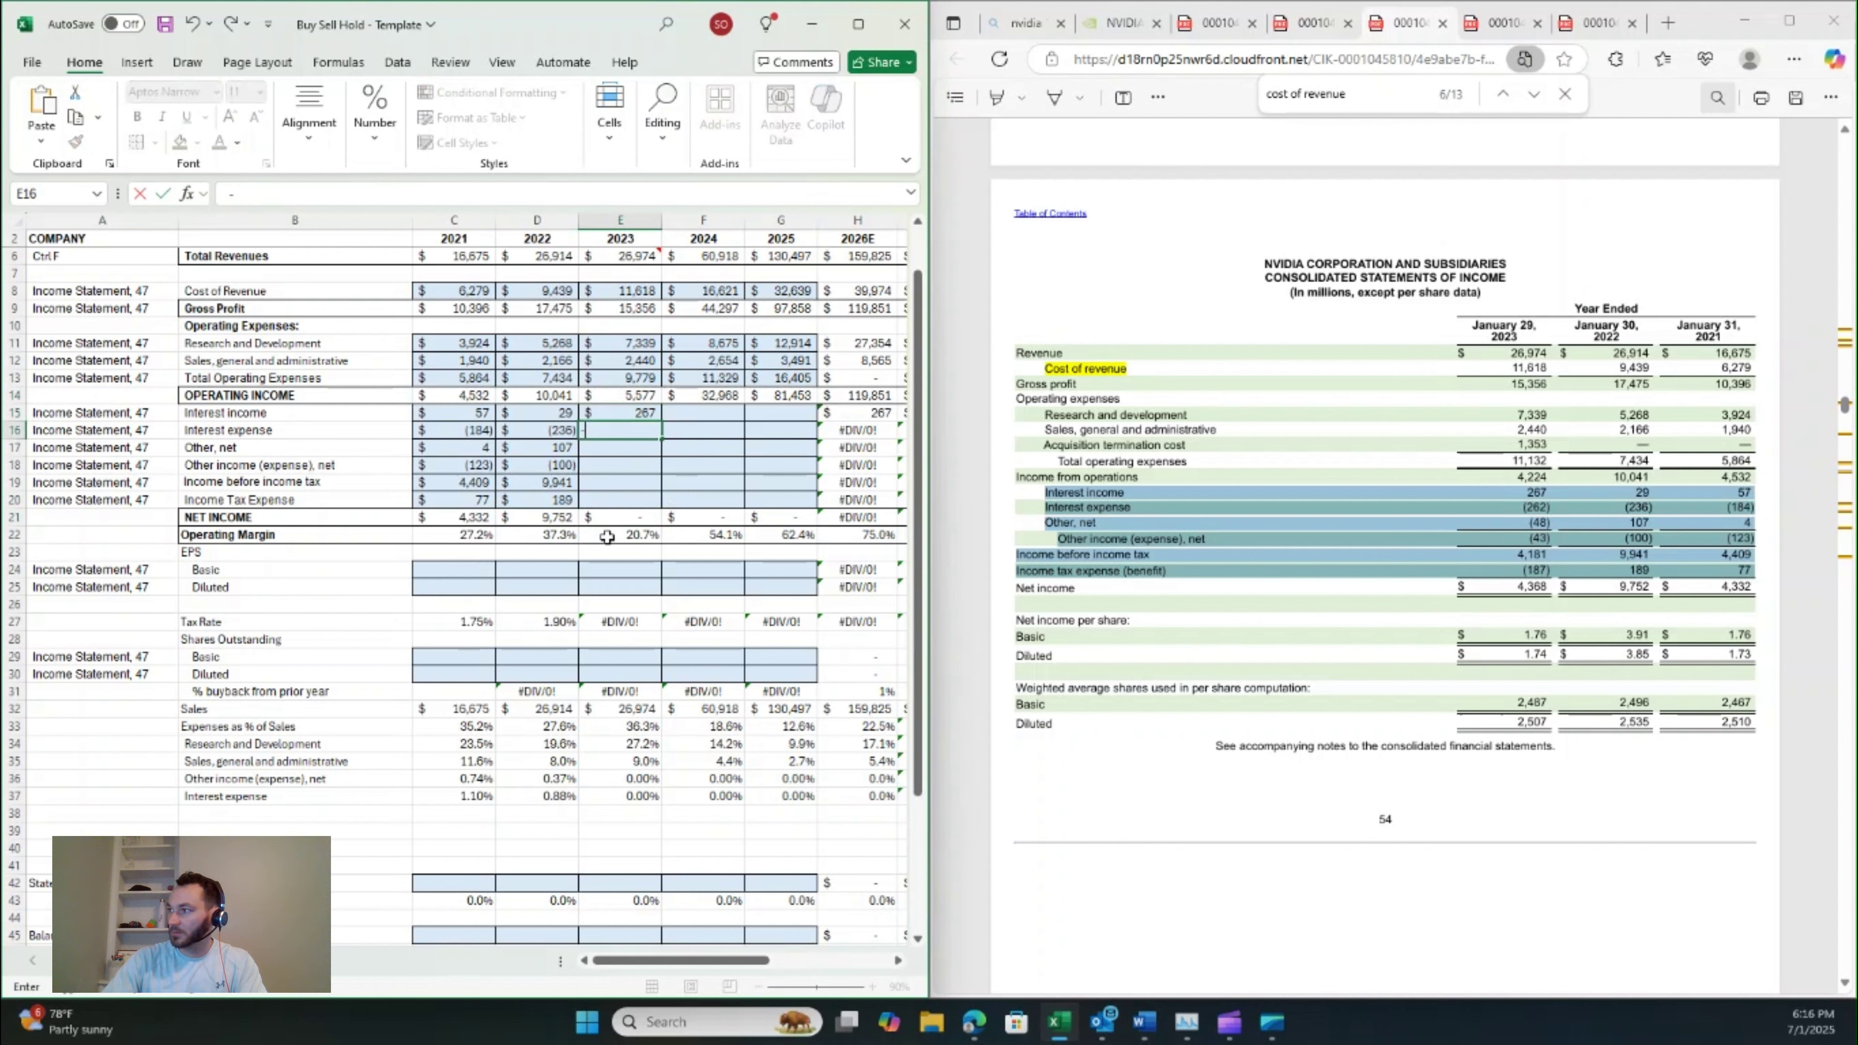
type("-262")
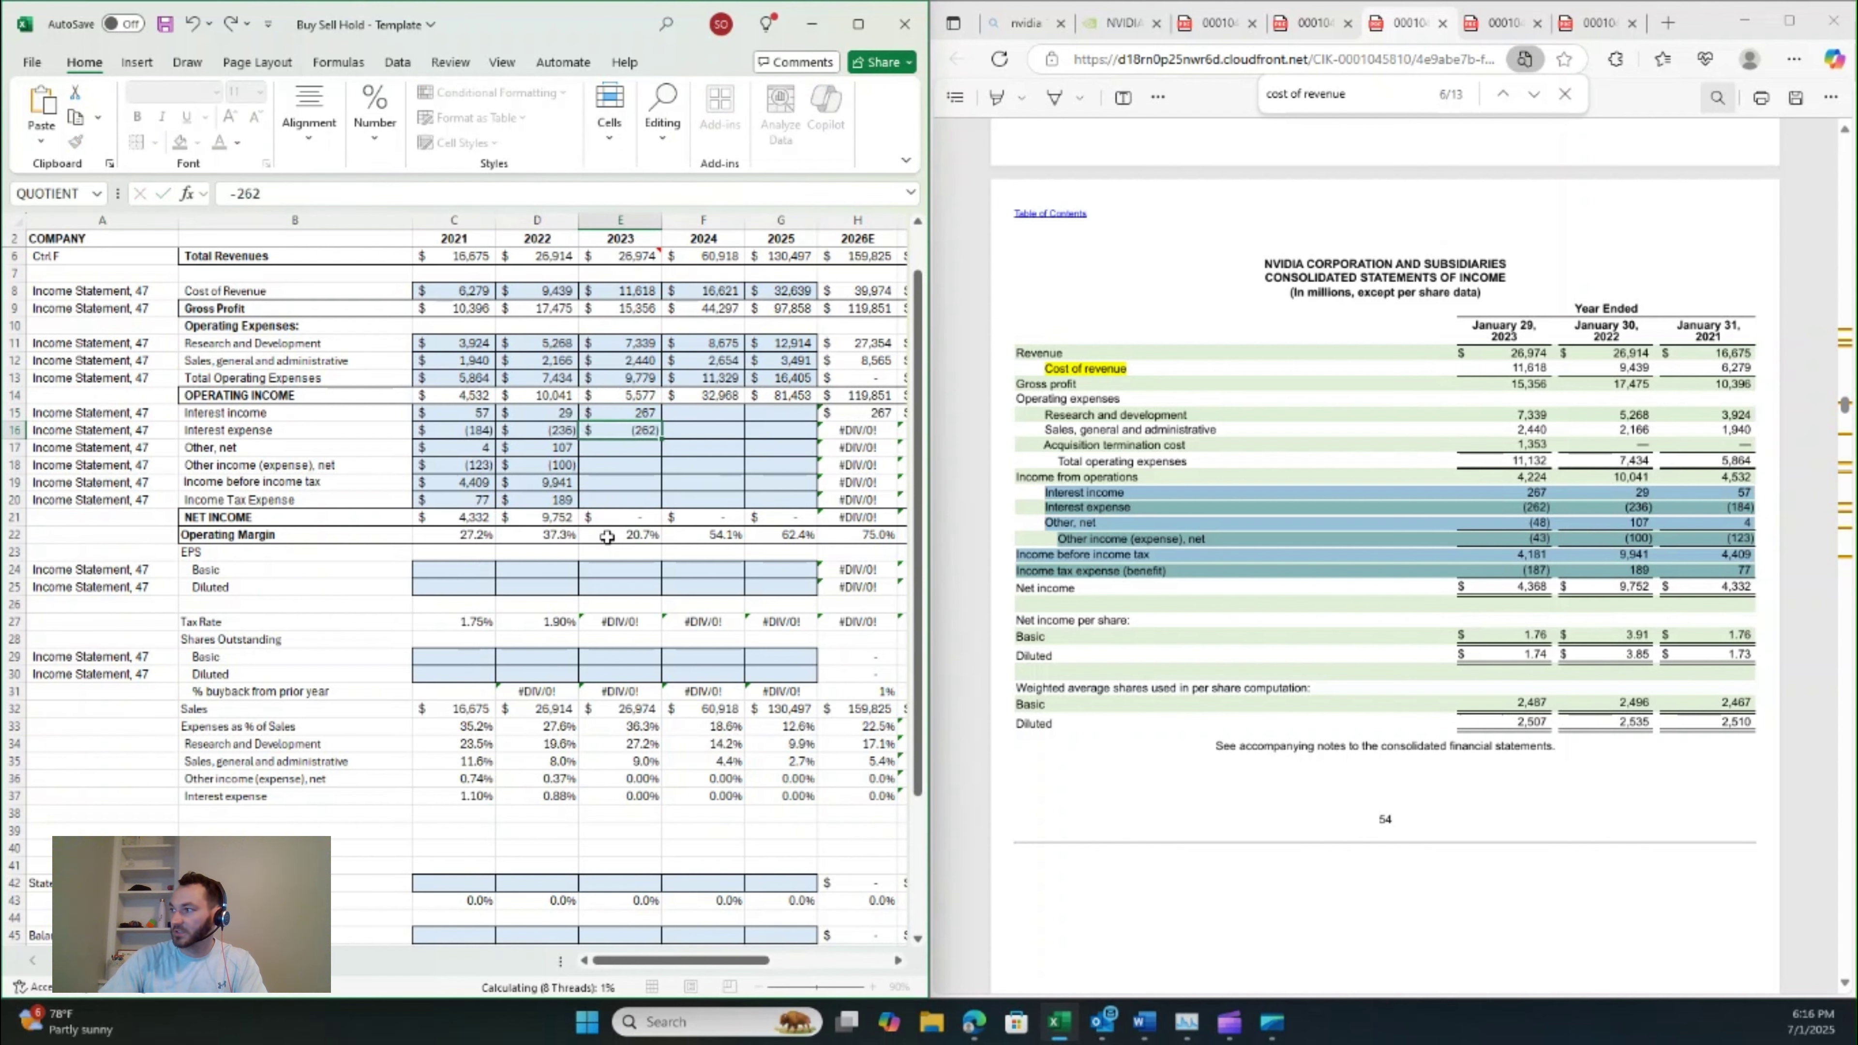
key("Return")
type("48")
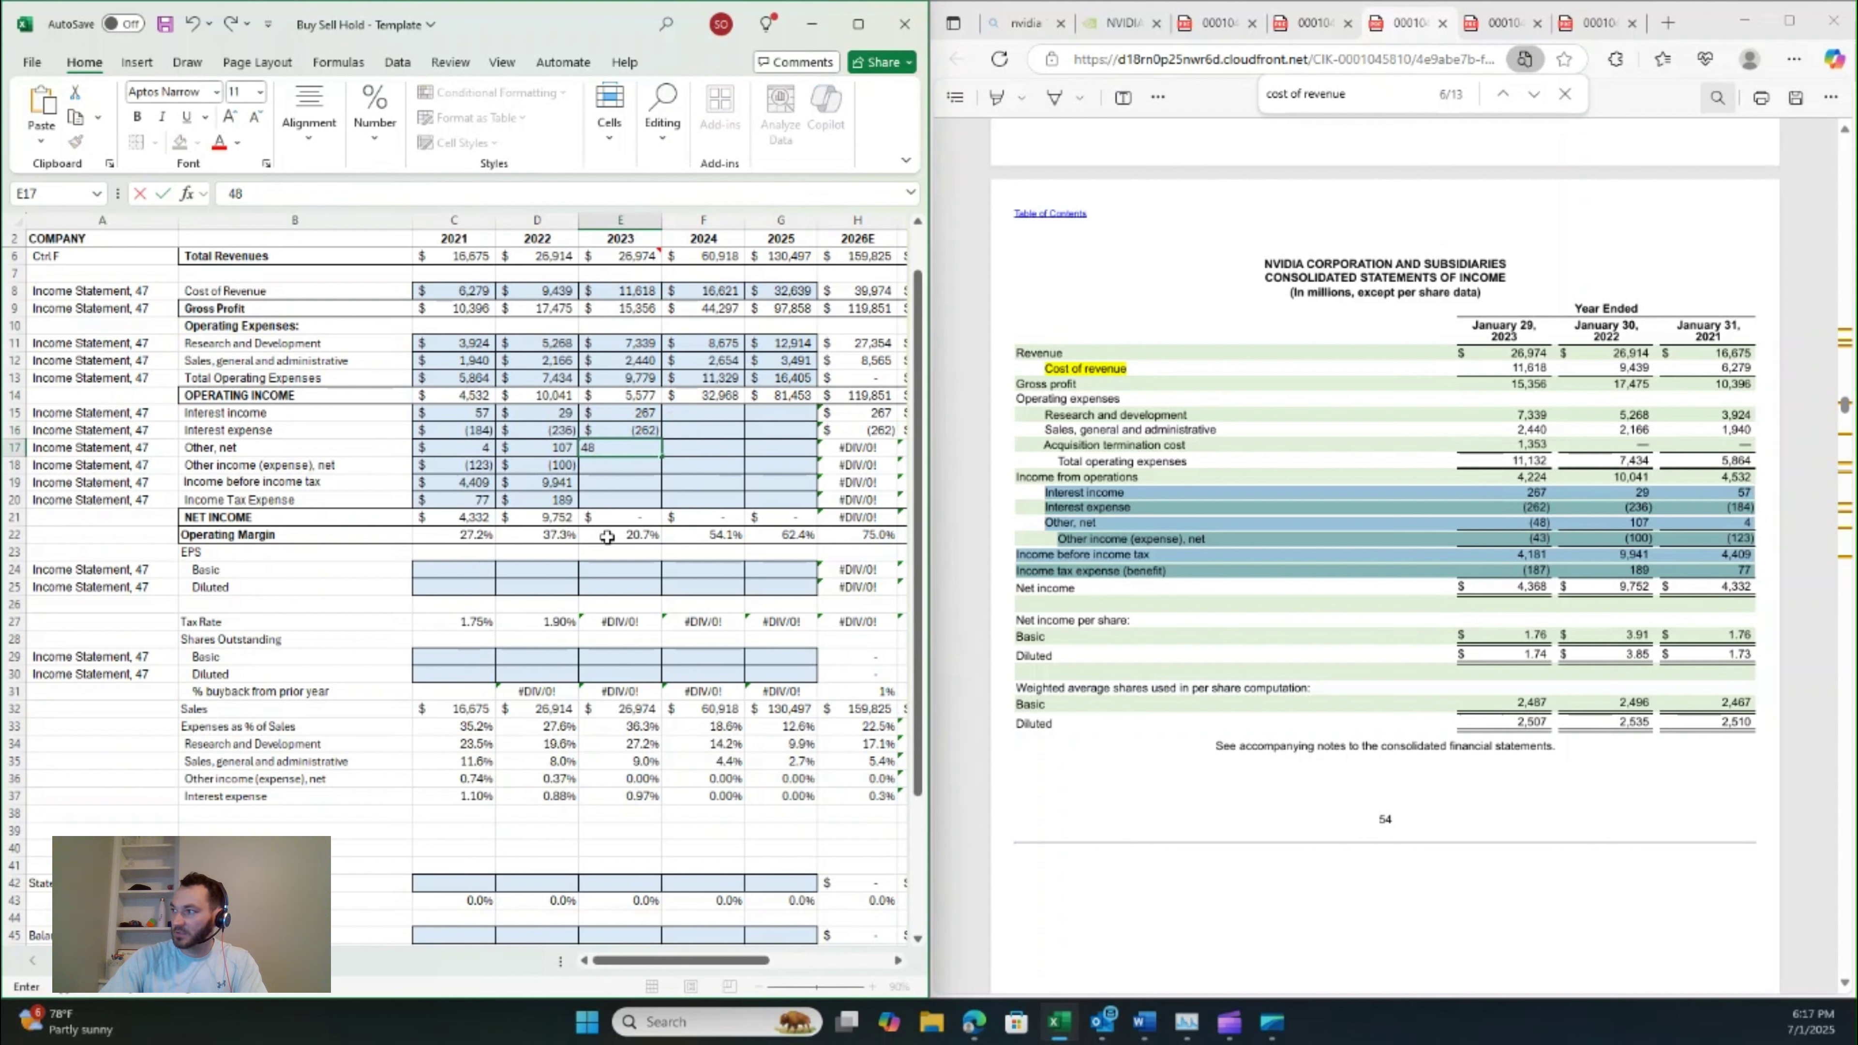
key("BackSpace")
key("BackSpace")
type("-48")
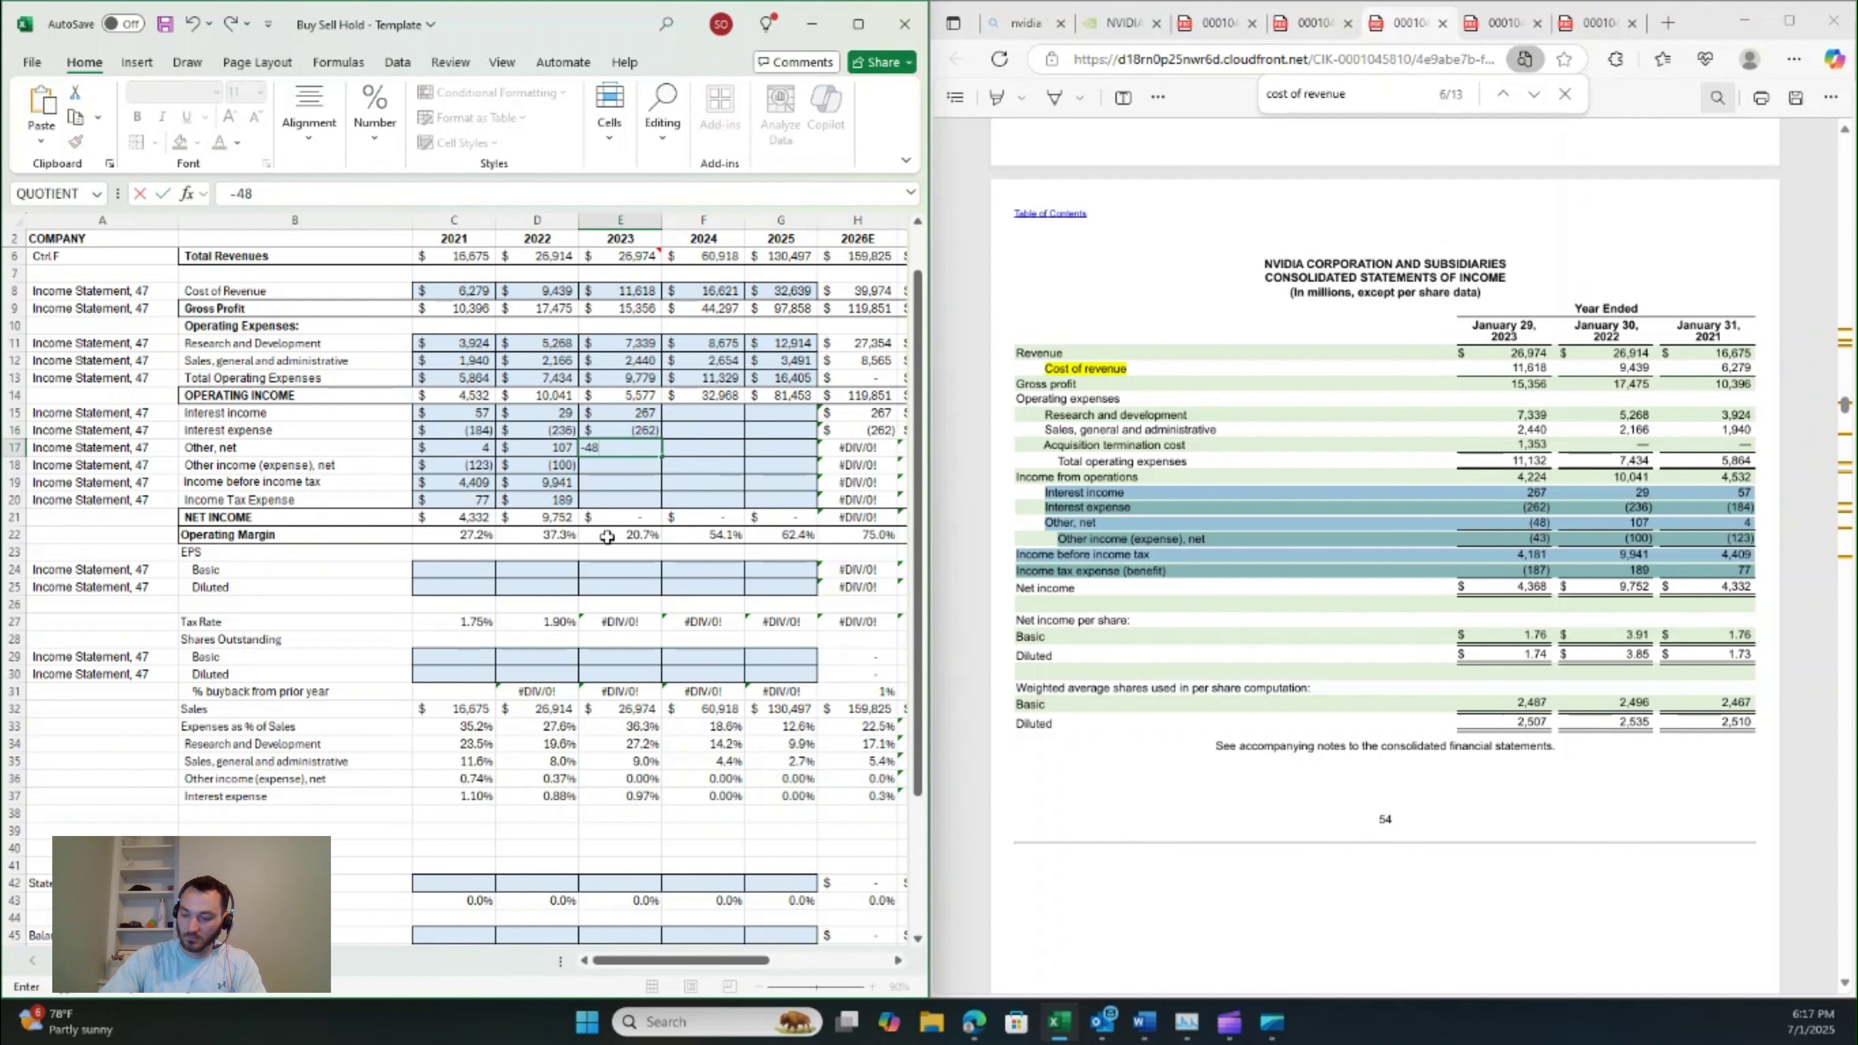
key("Return")
- Enter 2023 Other income (expense), net of -43, Income before income tax of 4181 and Income Tax Expense of -187
type("-43")
key("Return")
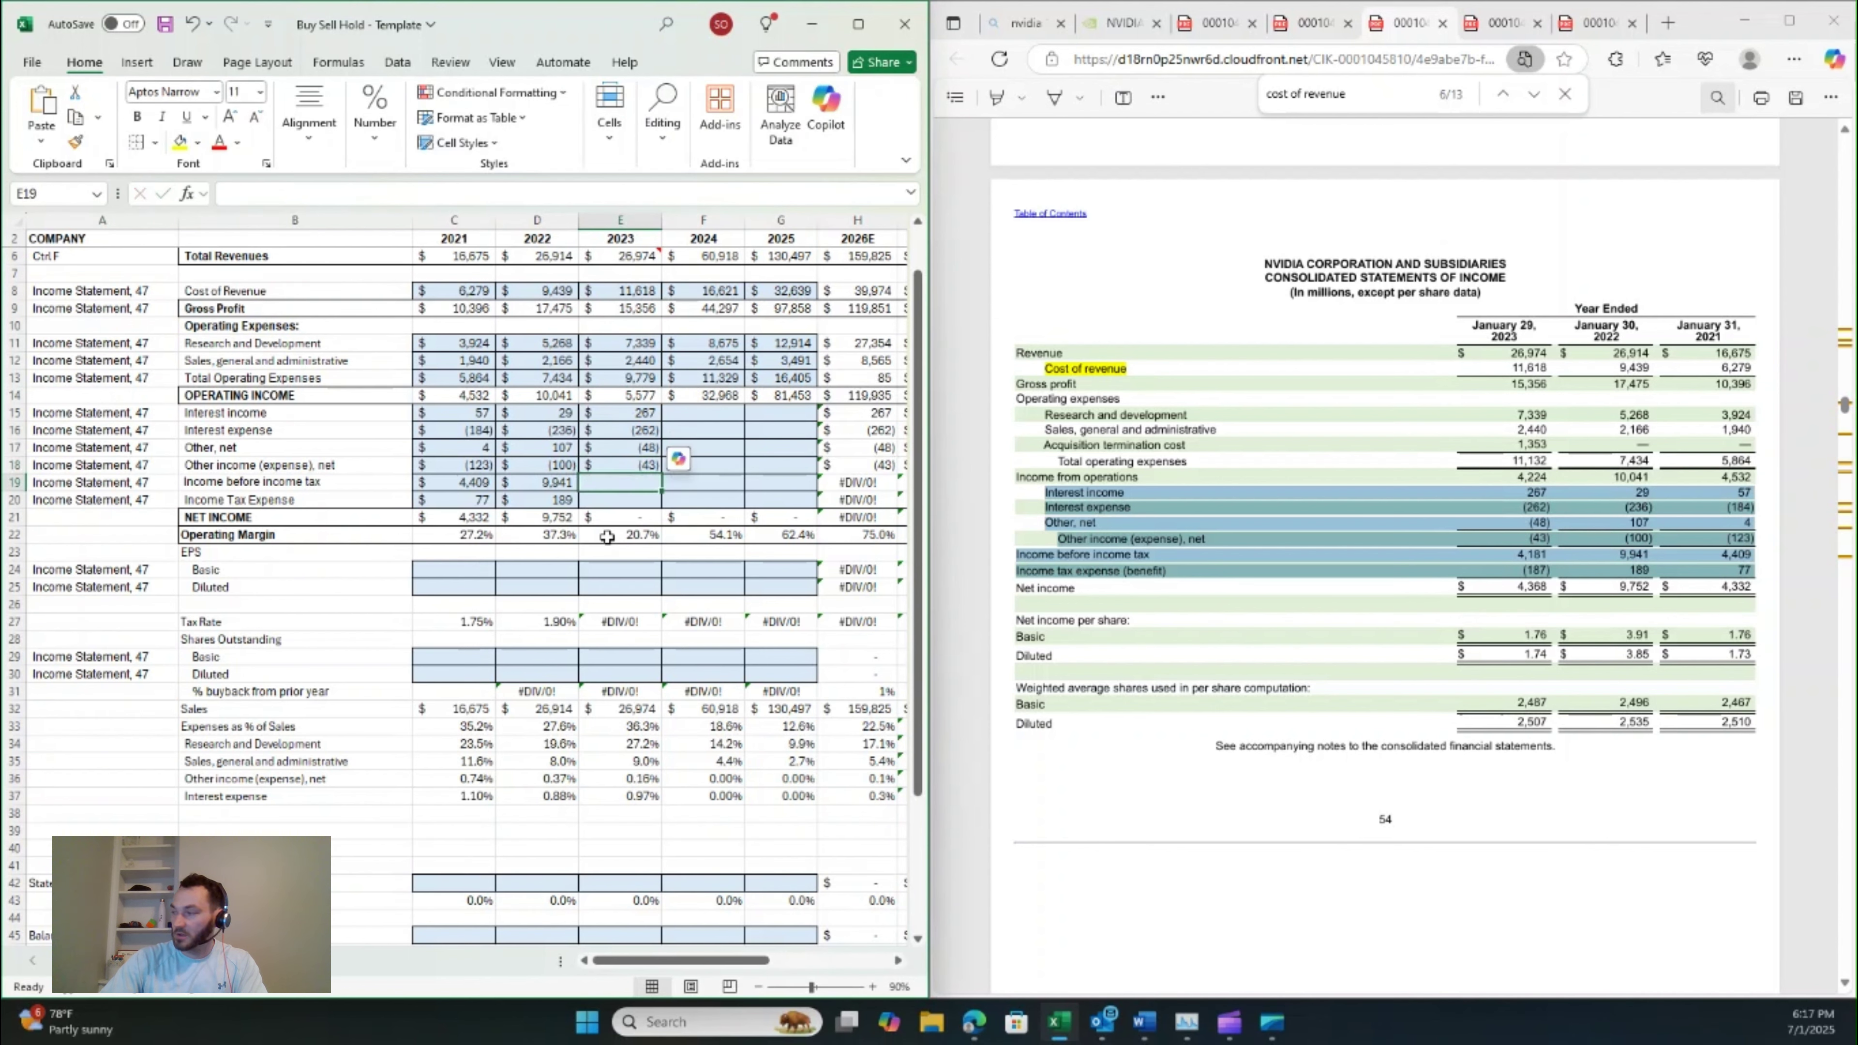
type("4181")
key("ctrl+Return")
key("Return")
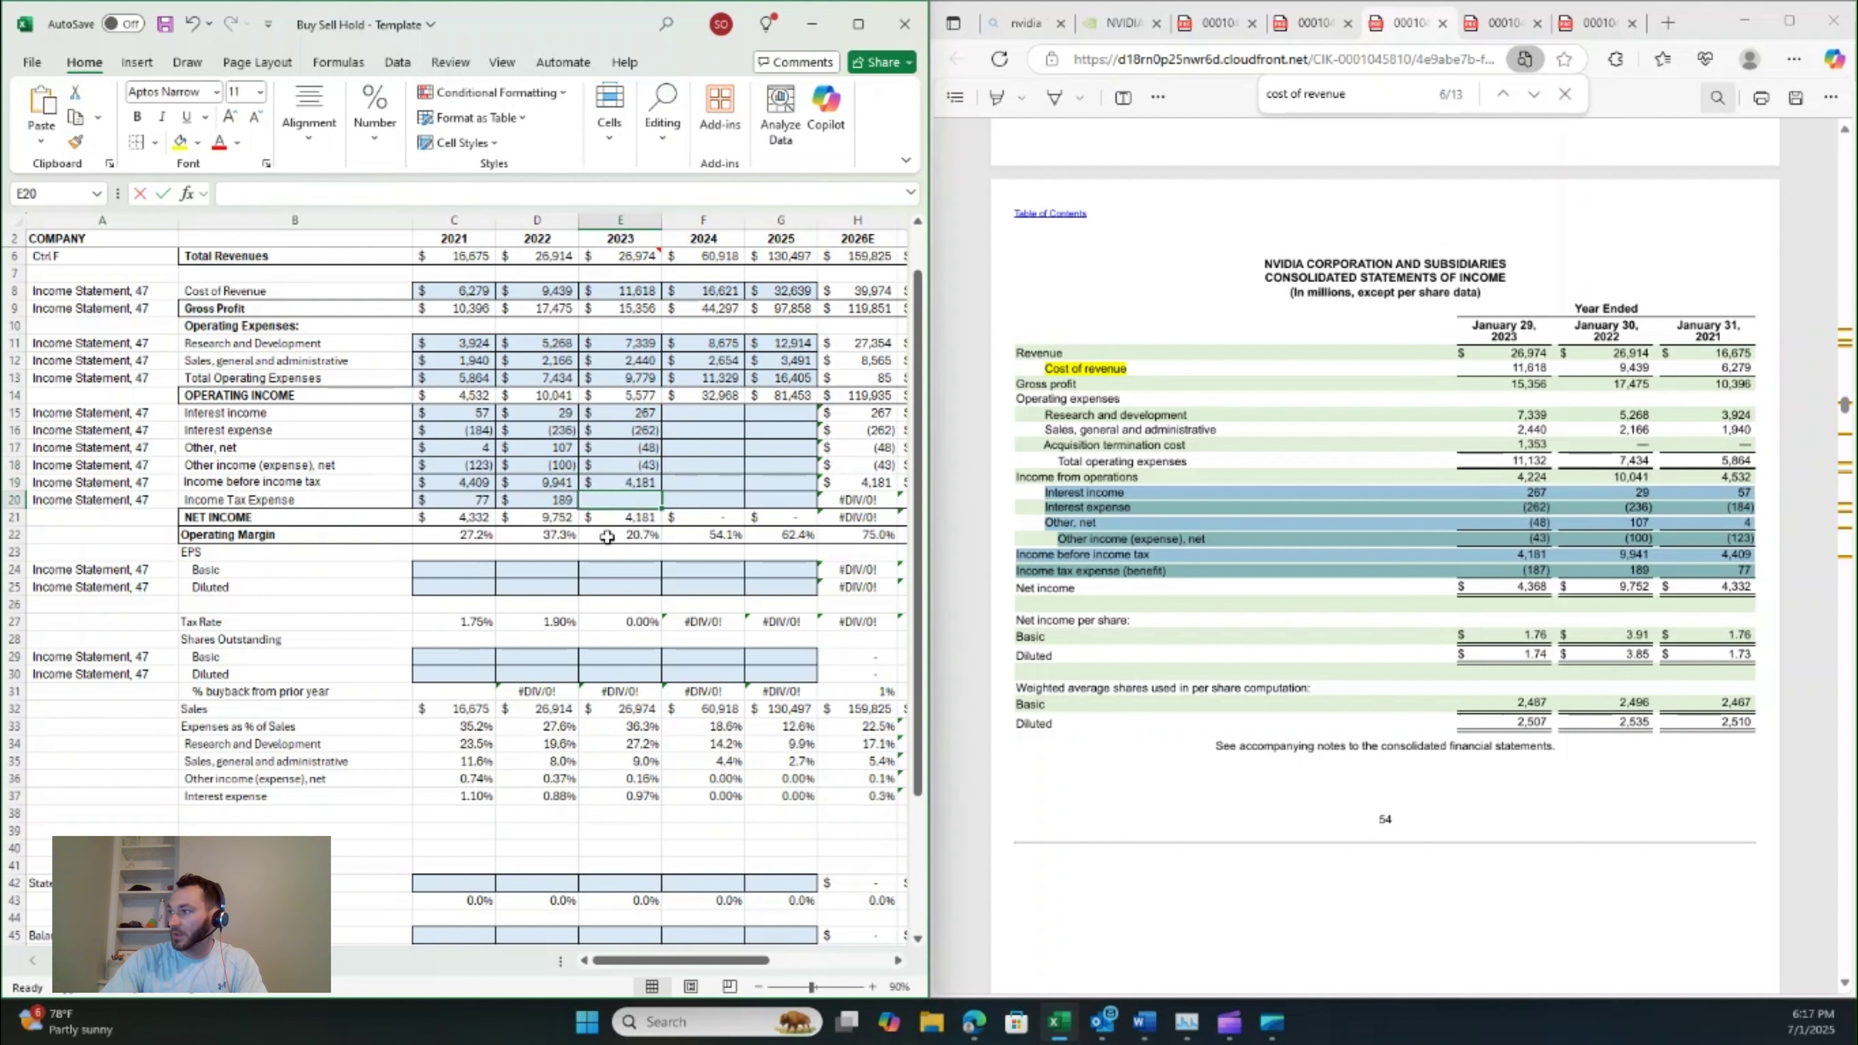
type("-187")
key("Return")
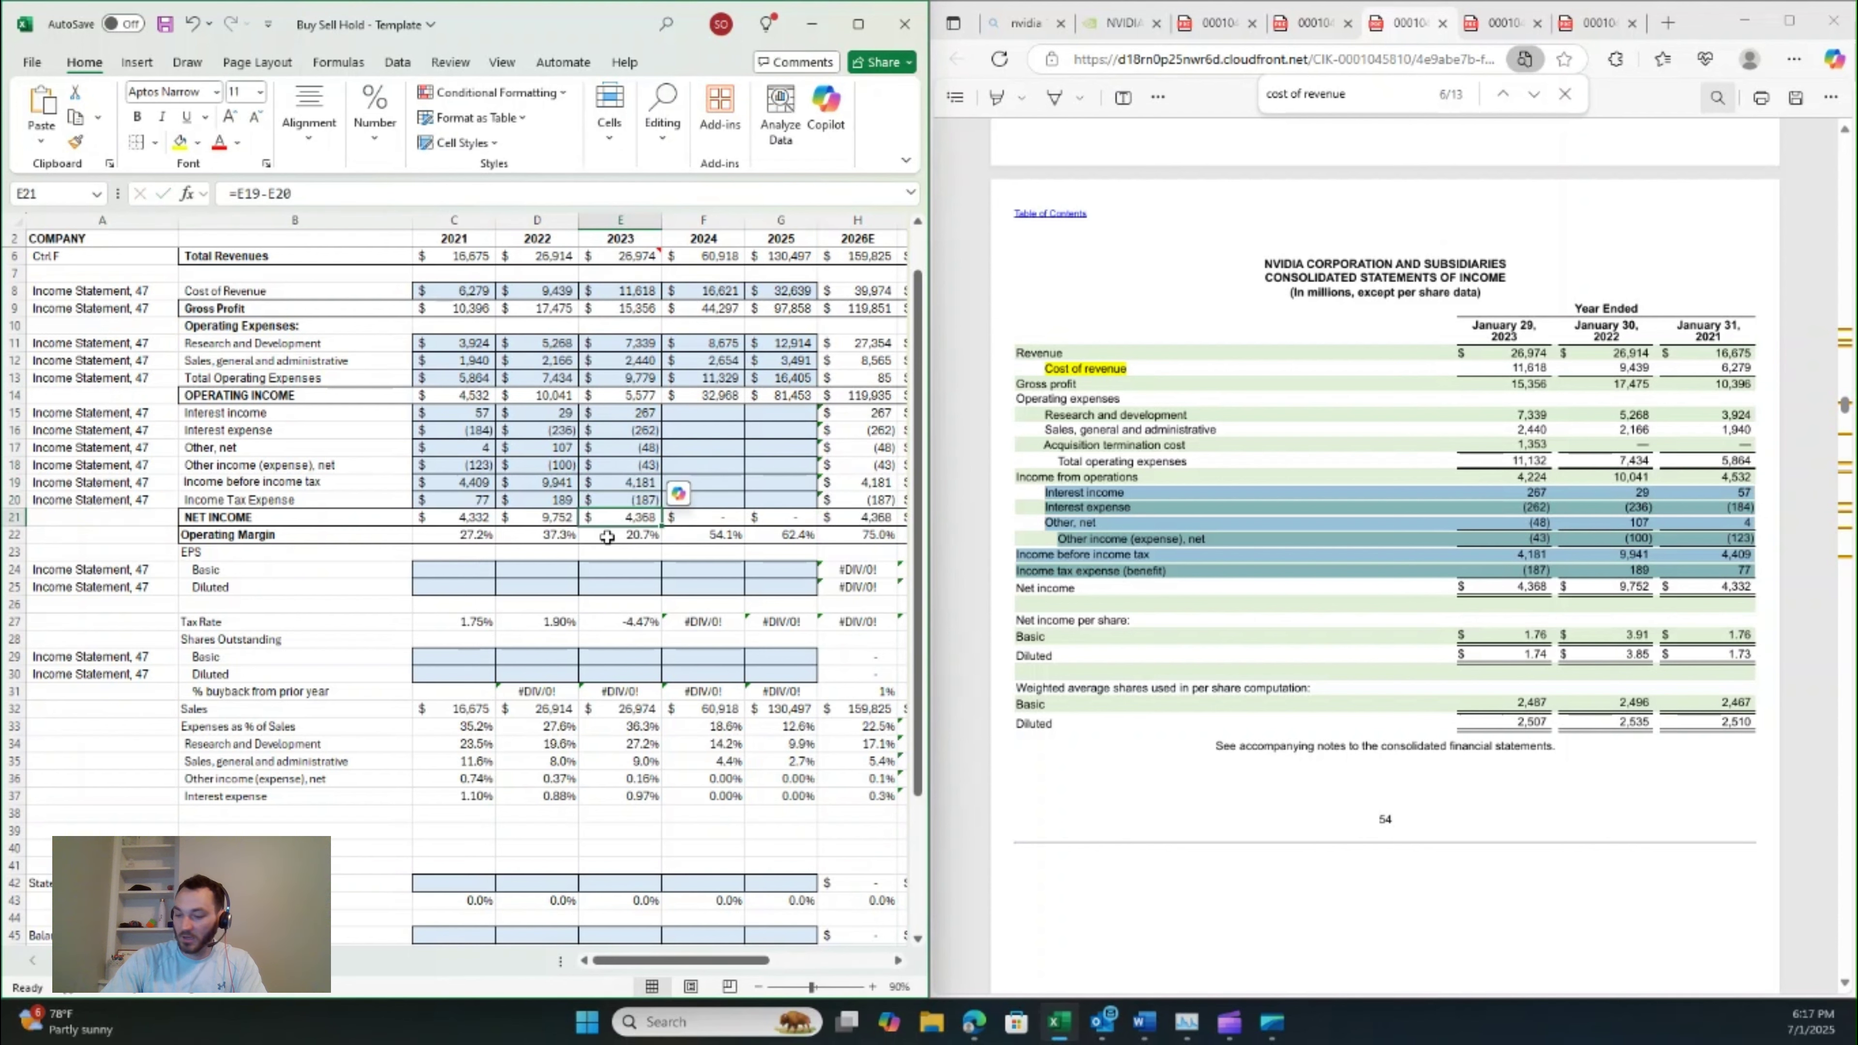
- Switch to the 2025 10-K and highlight operating income through income tax expense, then return to the 2024 Interest Income cell in Excel
key("Right")
key("Up")
key("Up")
key("Up")
key("Up")
key("Up")
key("Up")
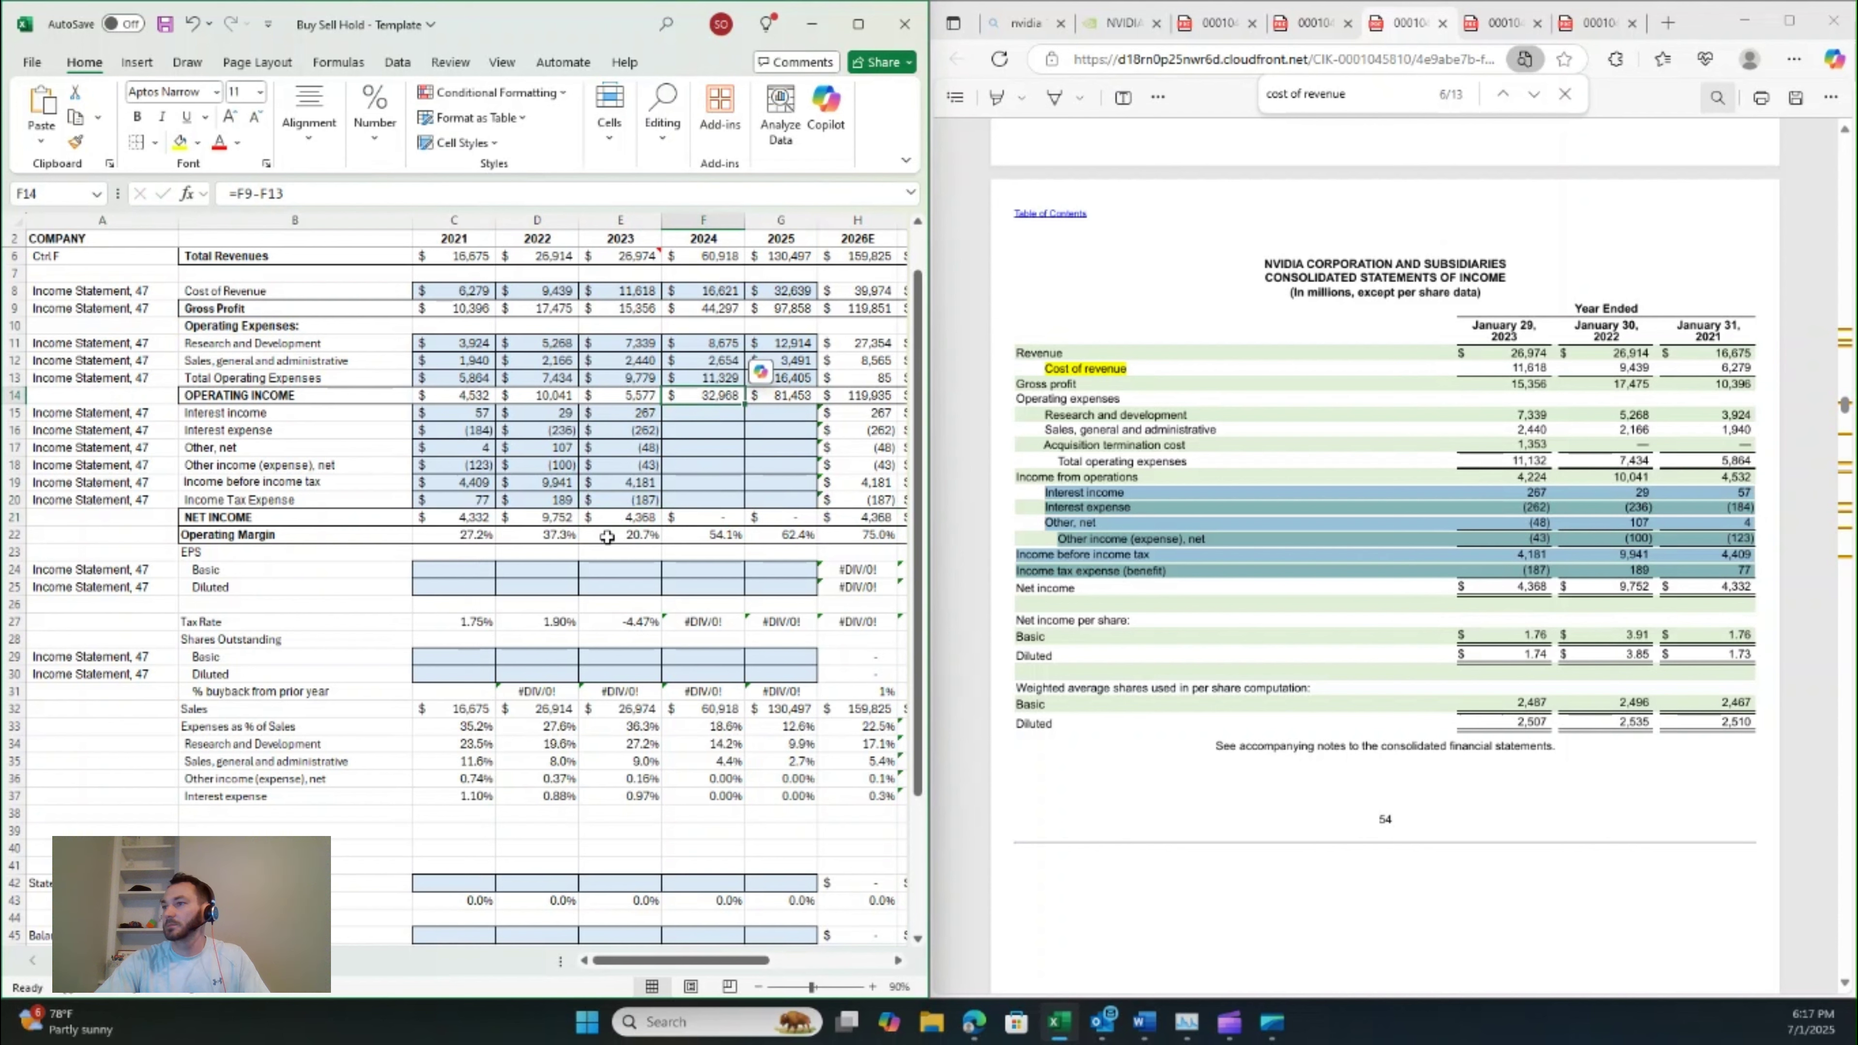
left_click(1596, 23)
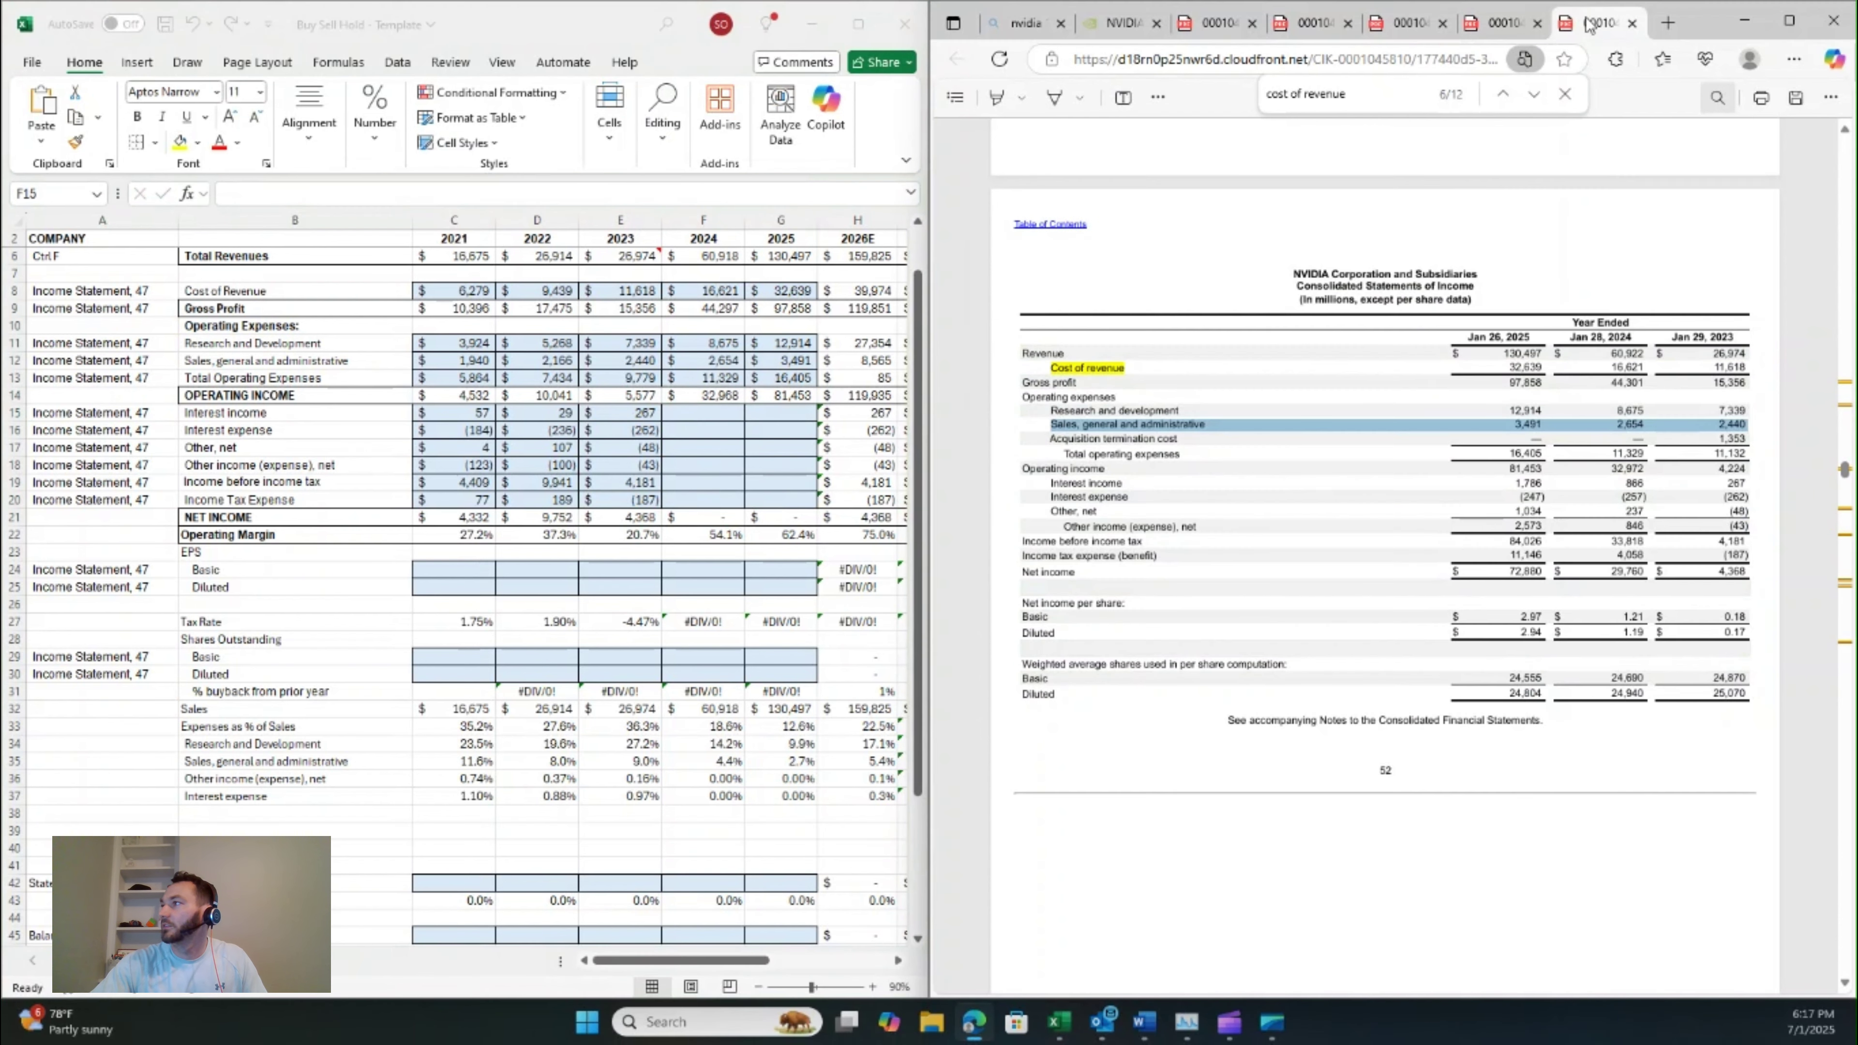
left_click_drag(1030, 469, 1747, 552)
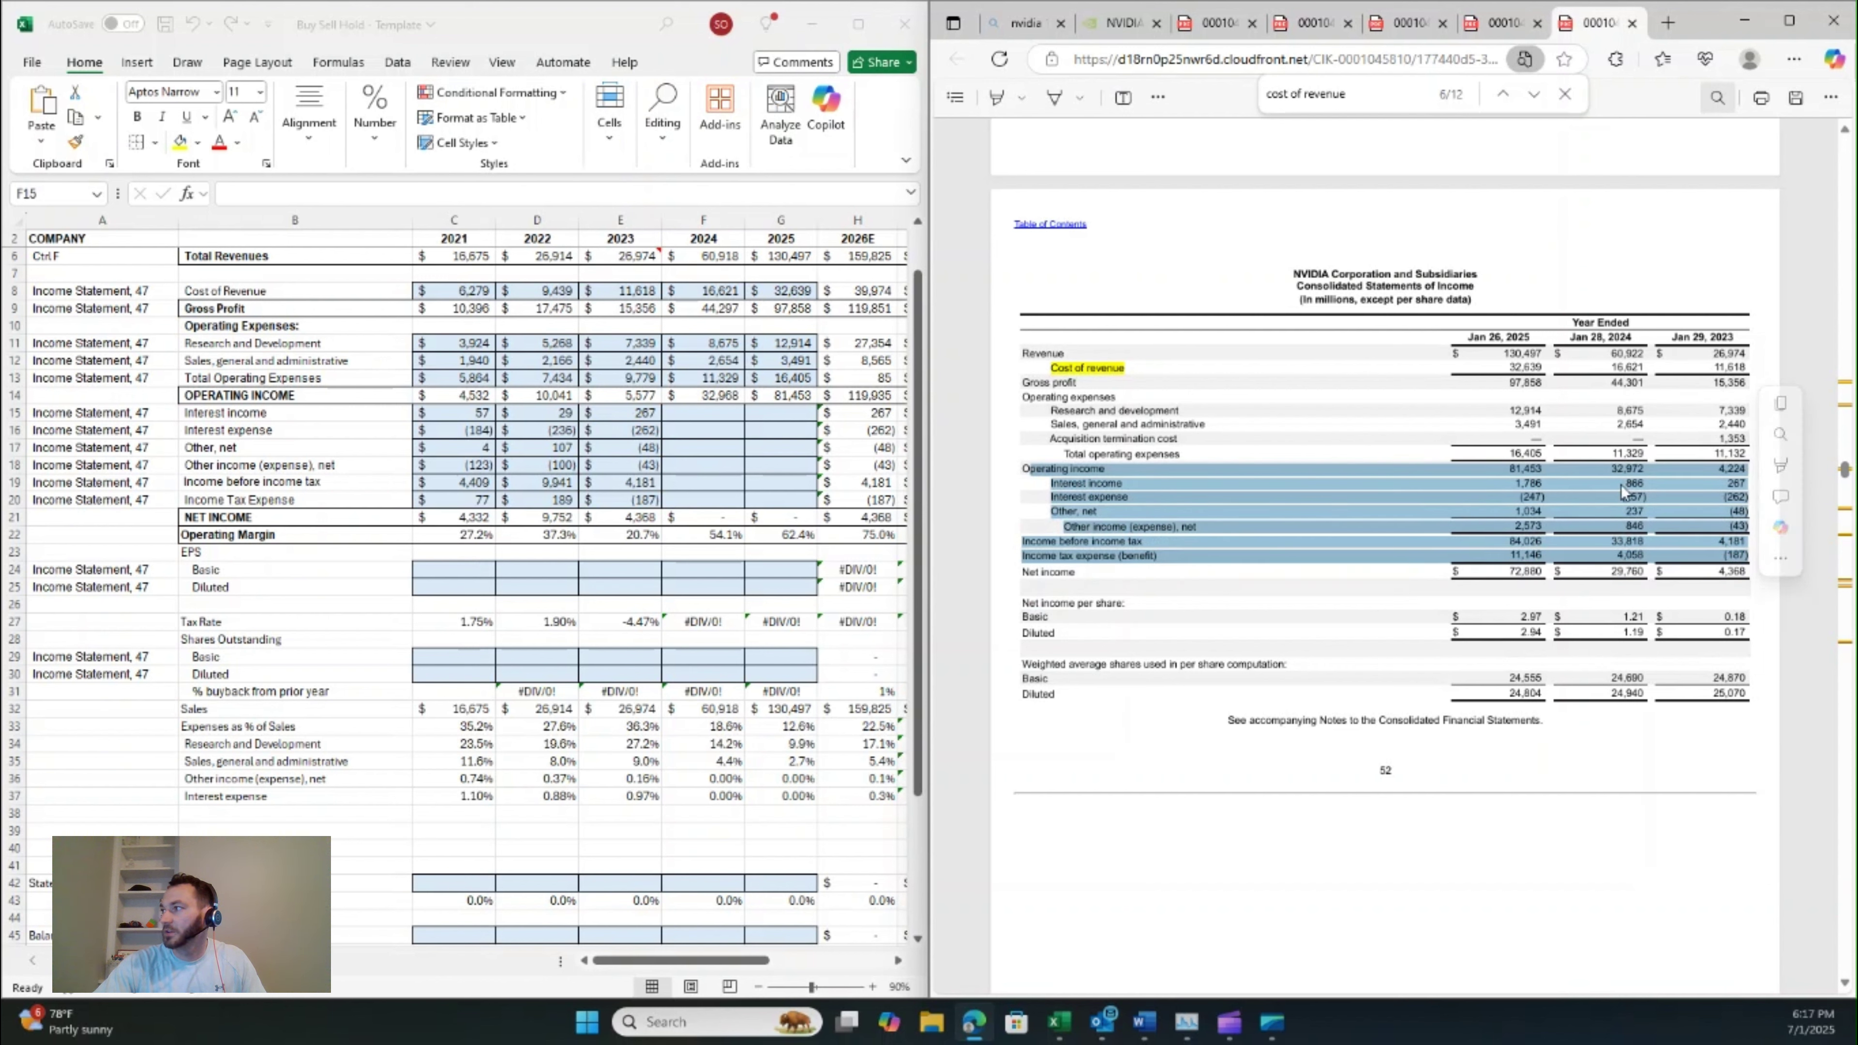
key("ctrl+c")
key("alt+Tab")
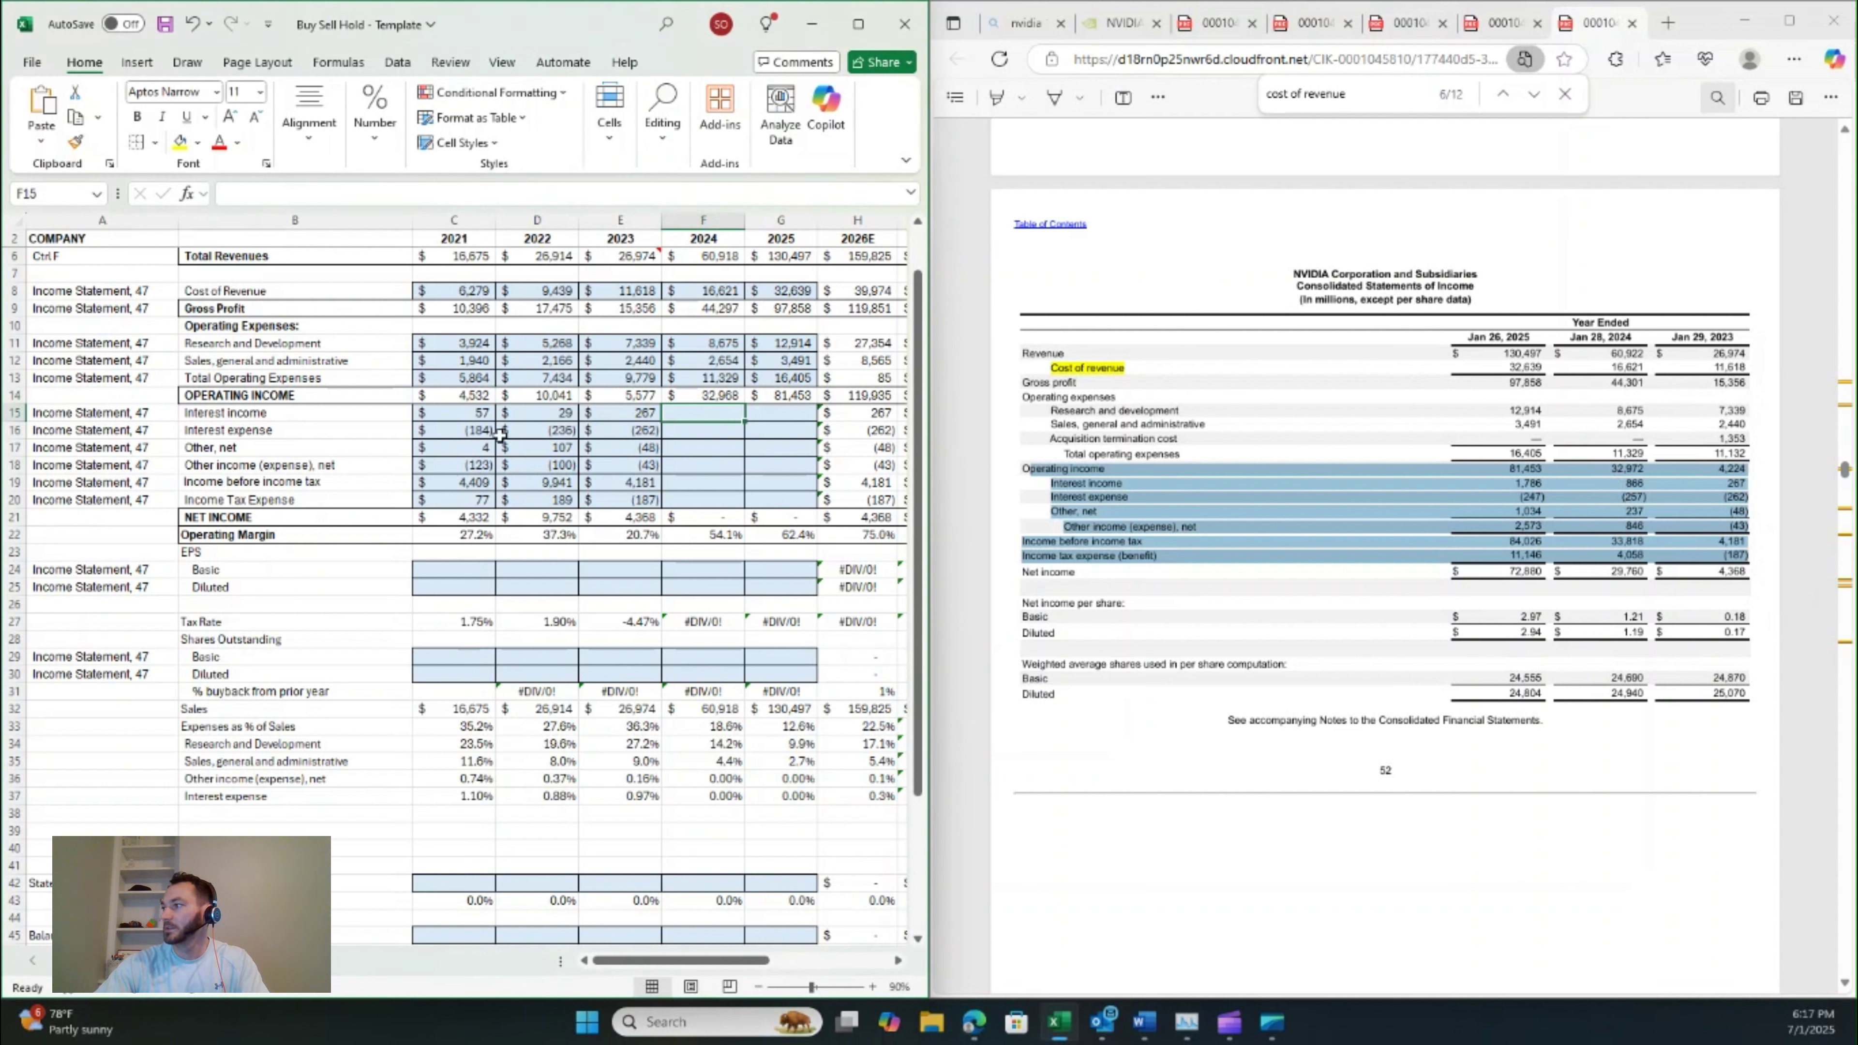
- Enter 2024 Interest Income of 866, Interest expense of -257 and Other, net of 237
type("32")
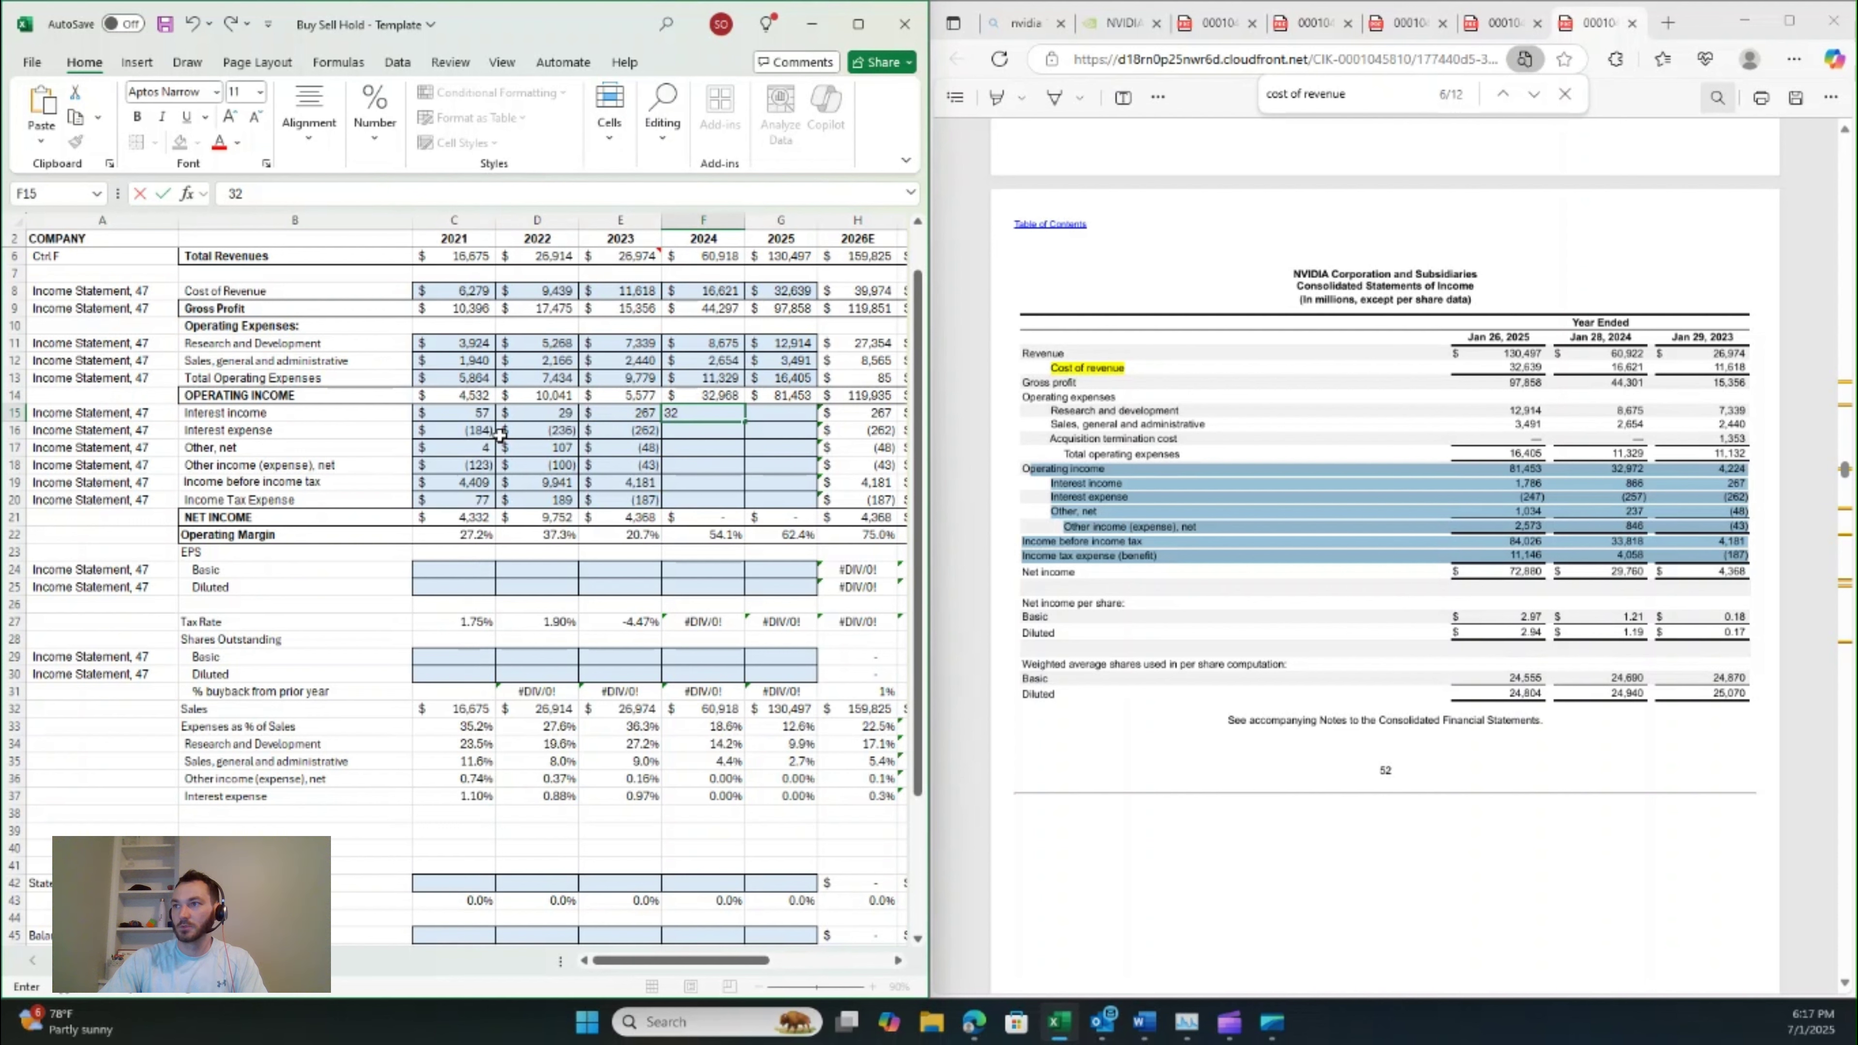
key("Escape")
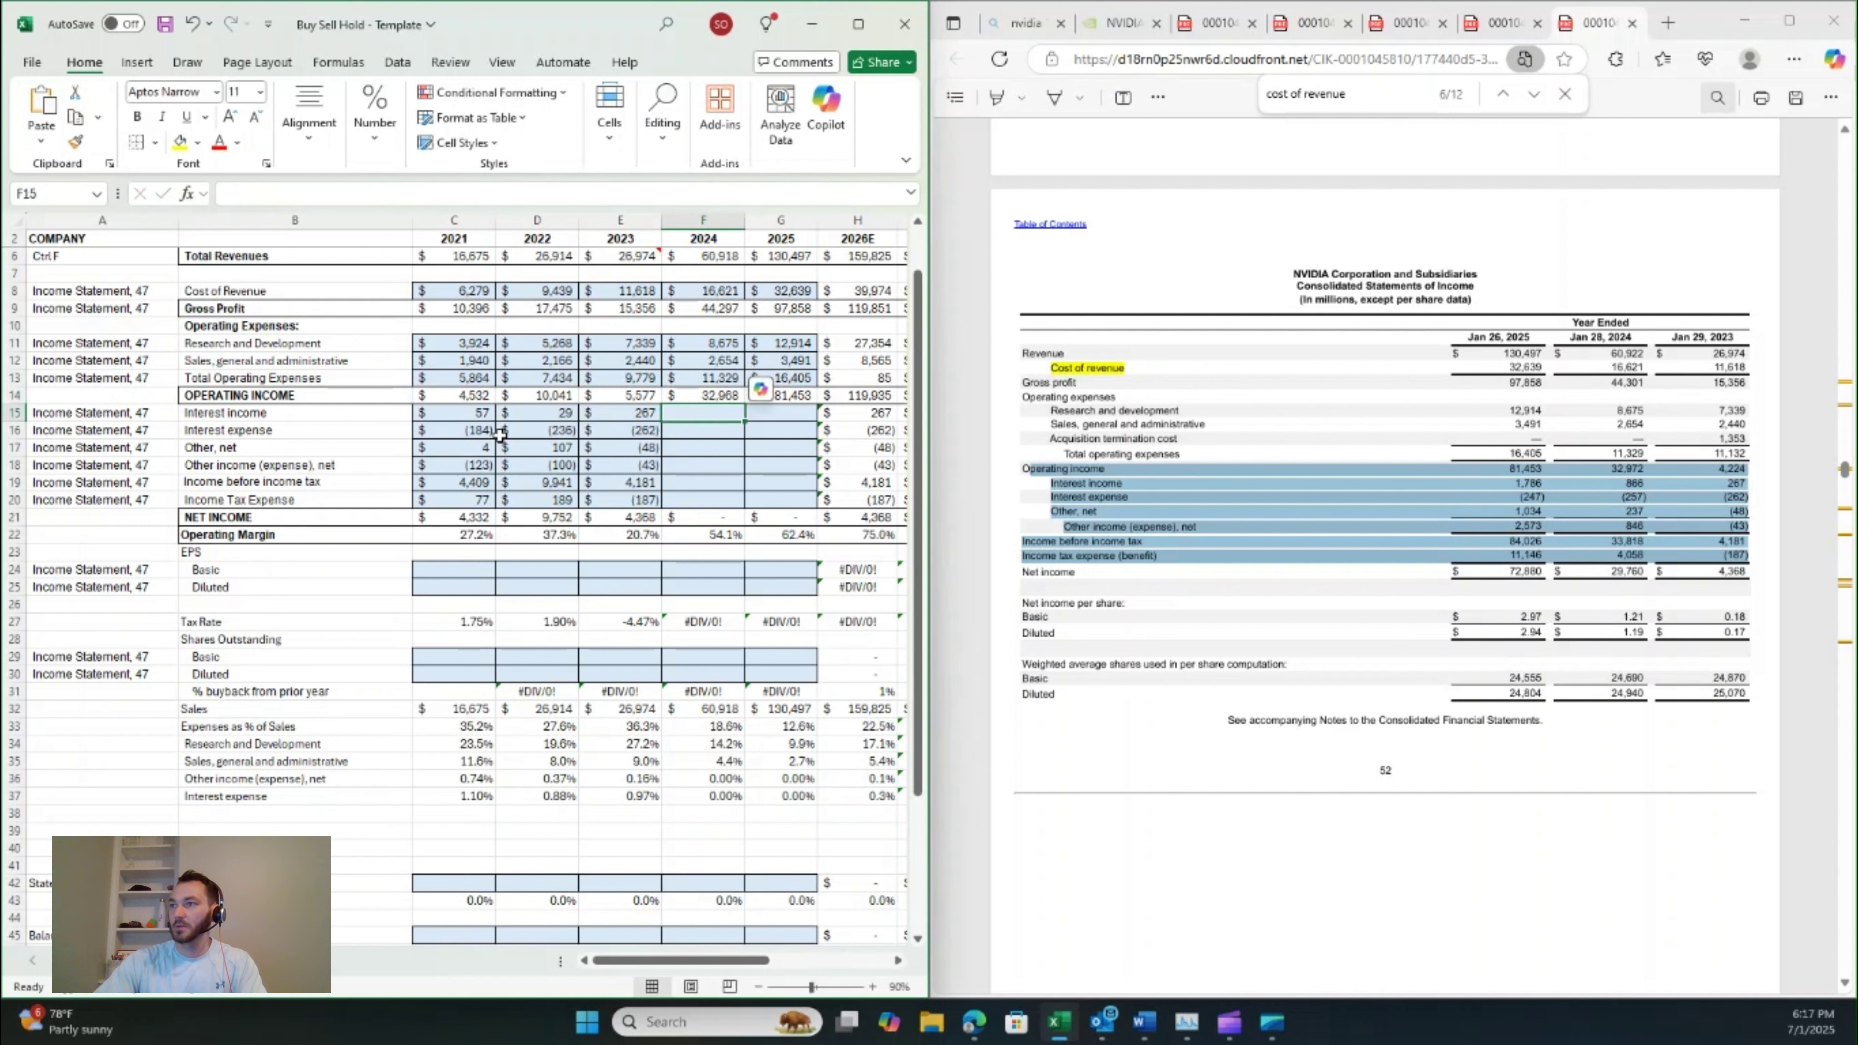
type("866")
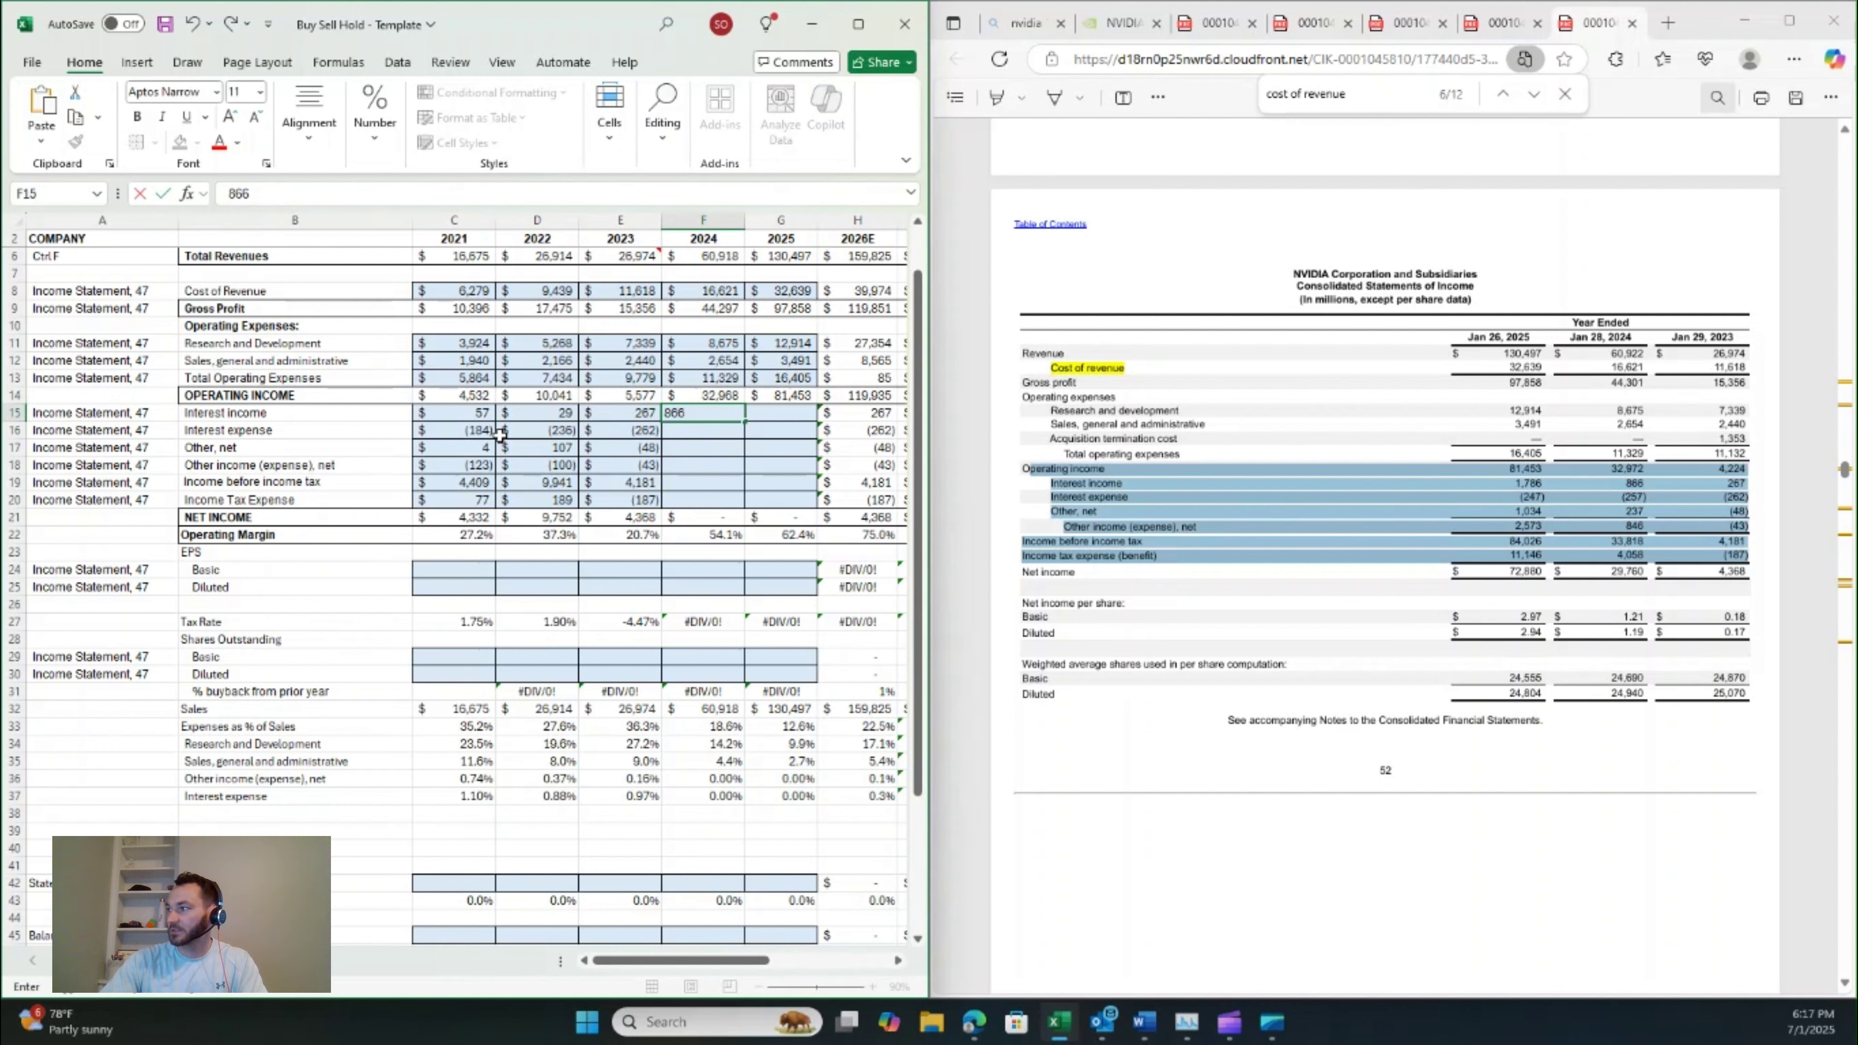
key("Return")
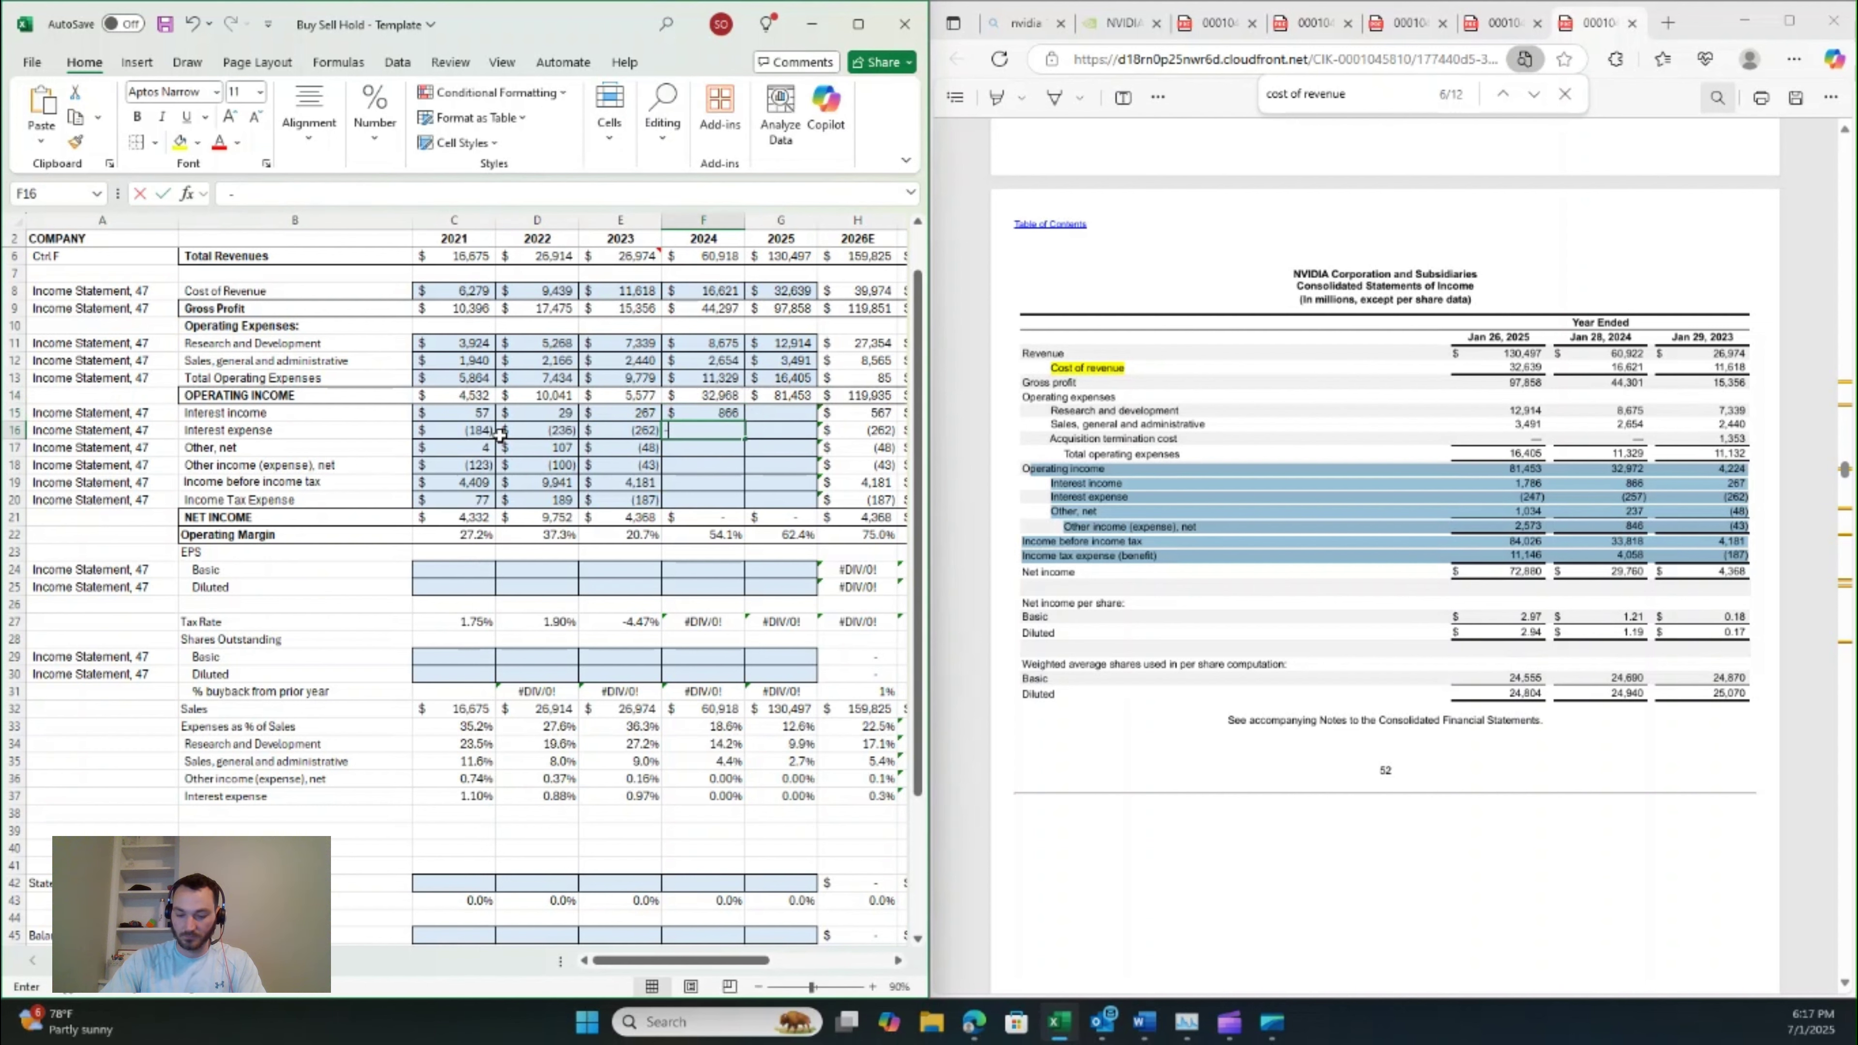
type("-257")
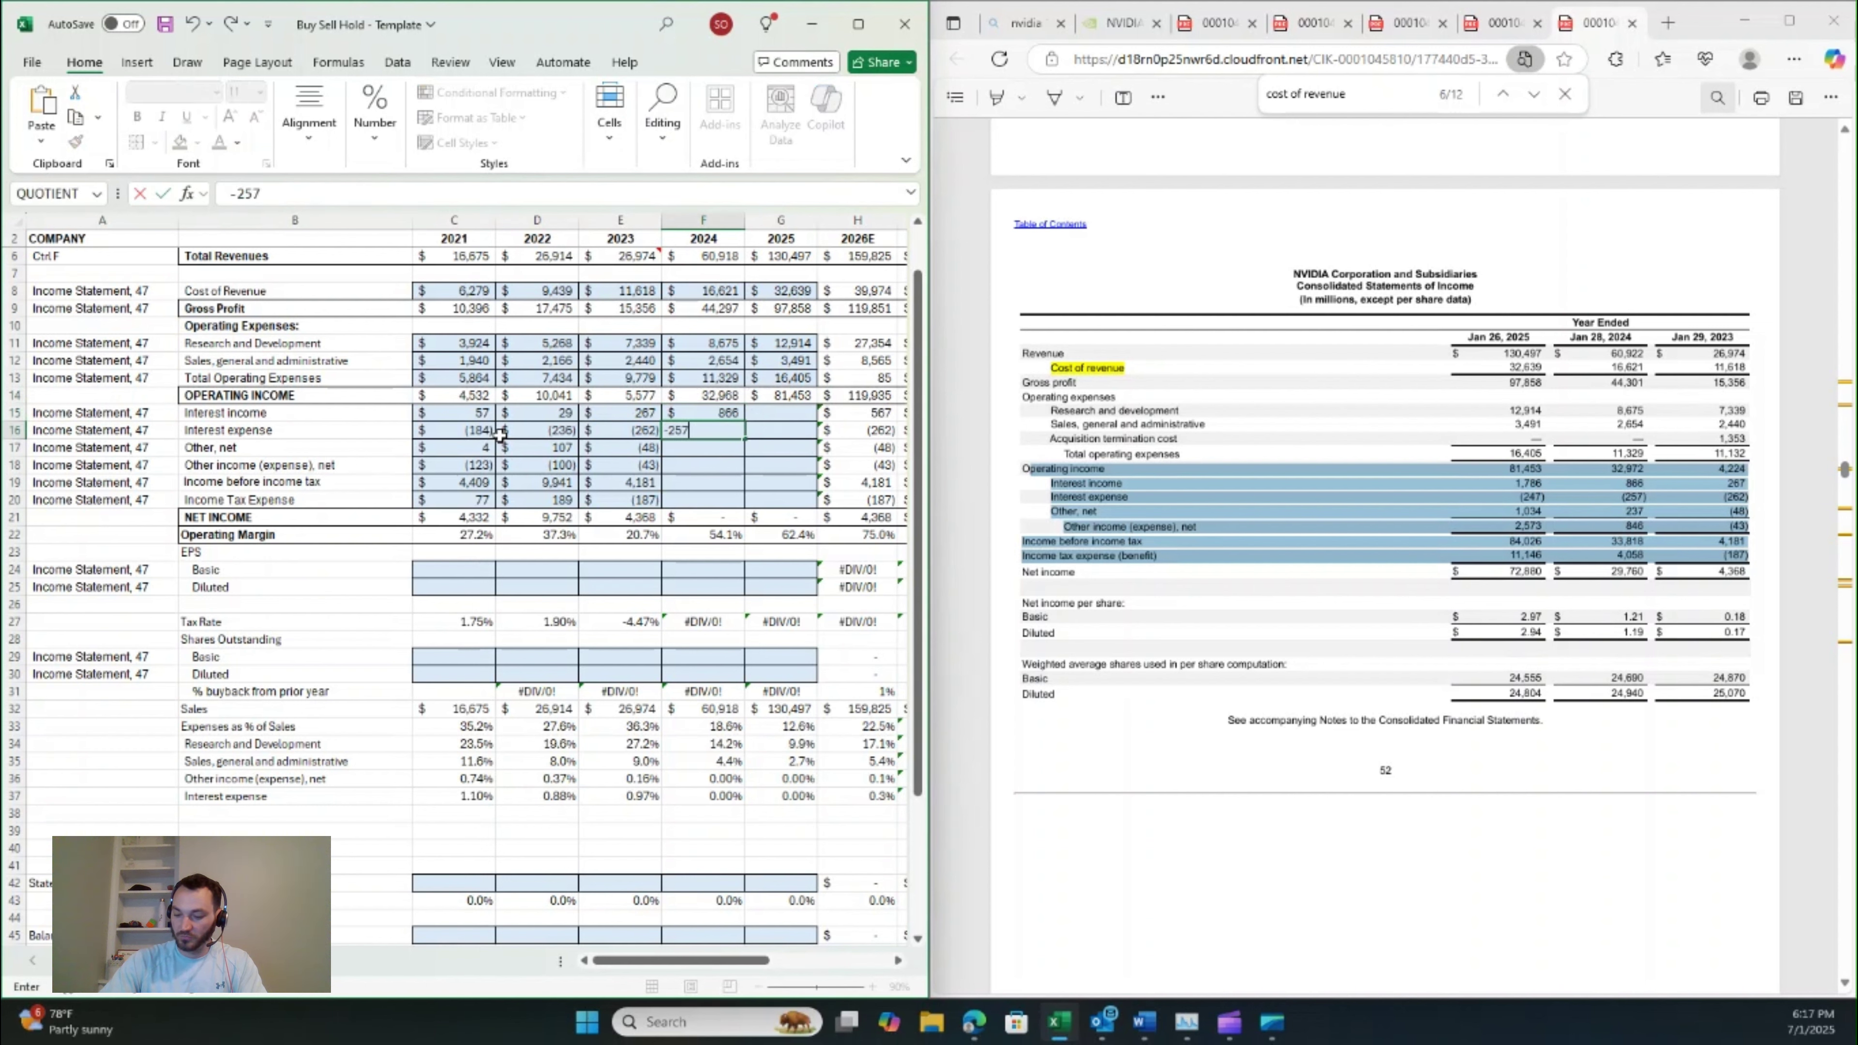
key("Return")
type("237")
key("Return")
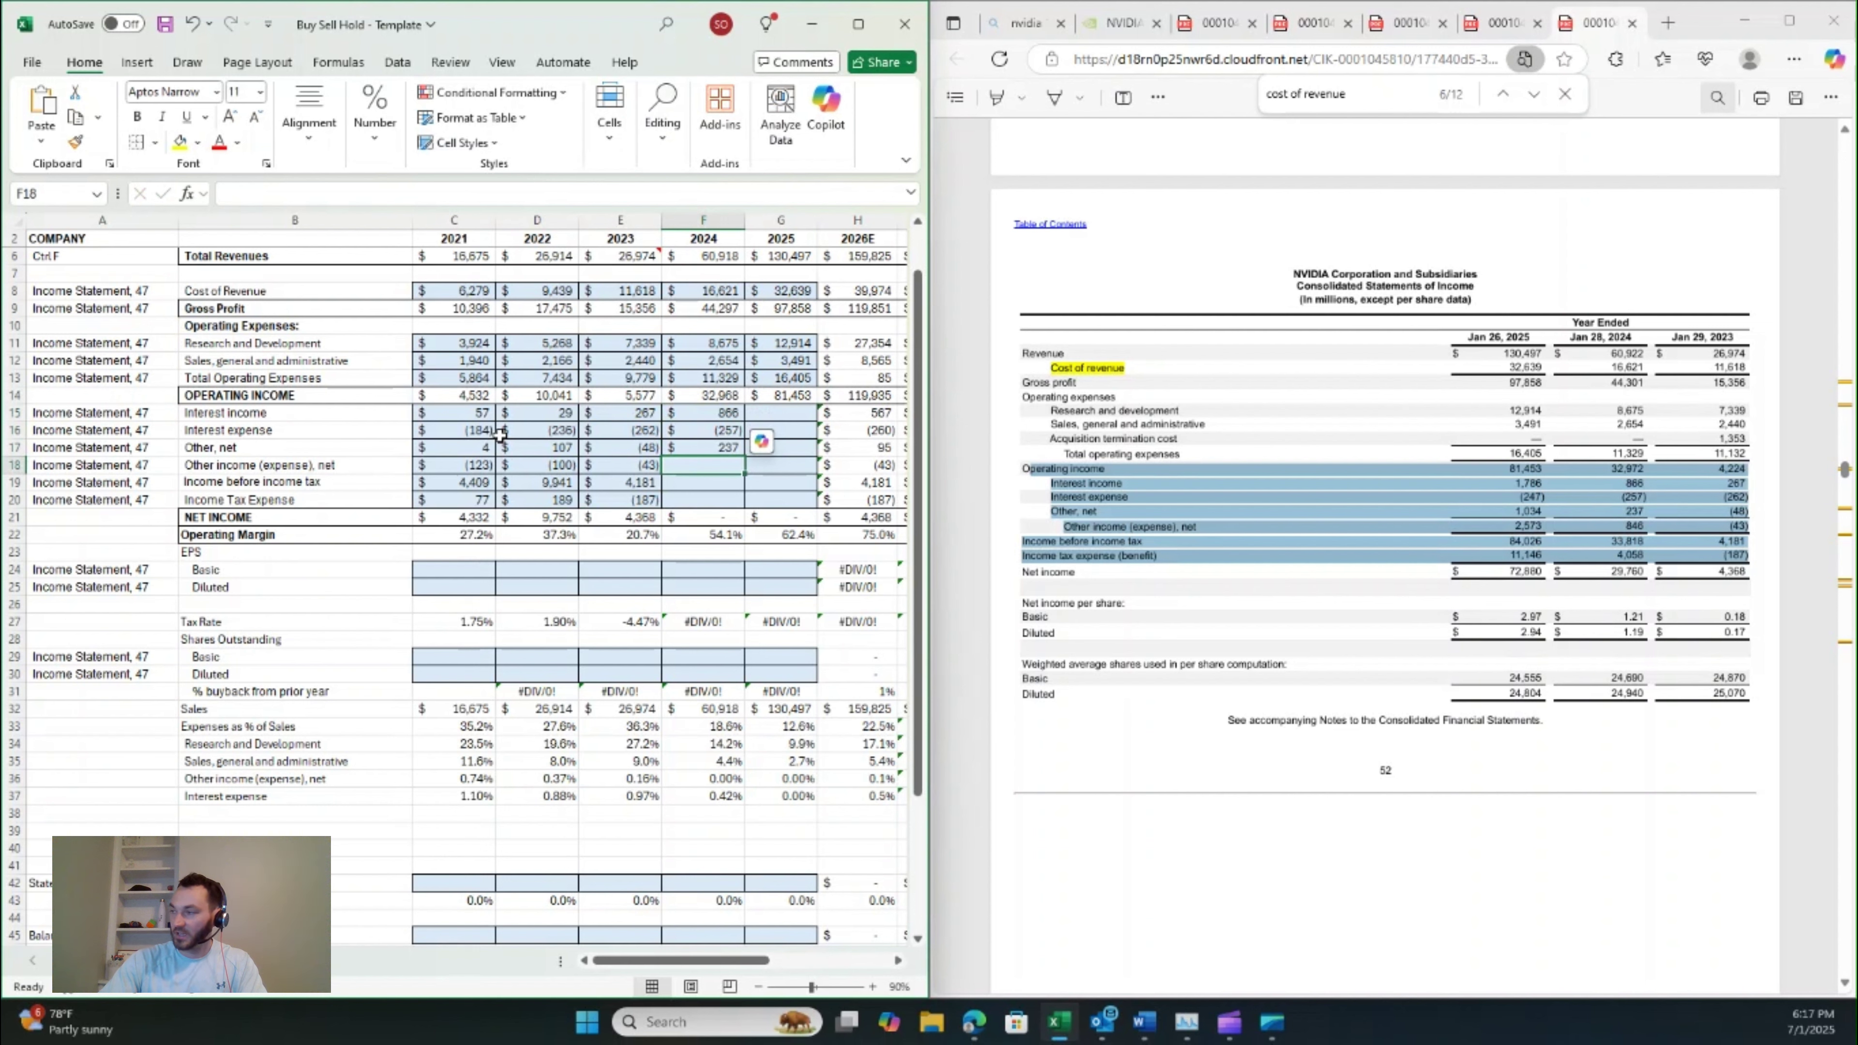
- Enter 2024 Other income (expense), net of 846, Income before income tax of 33818 and Income Tax Expense of 4058
type("846")
key("Return")
type("33818")
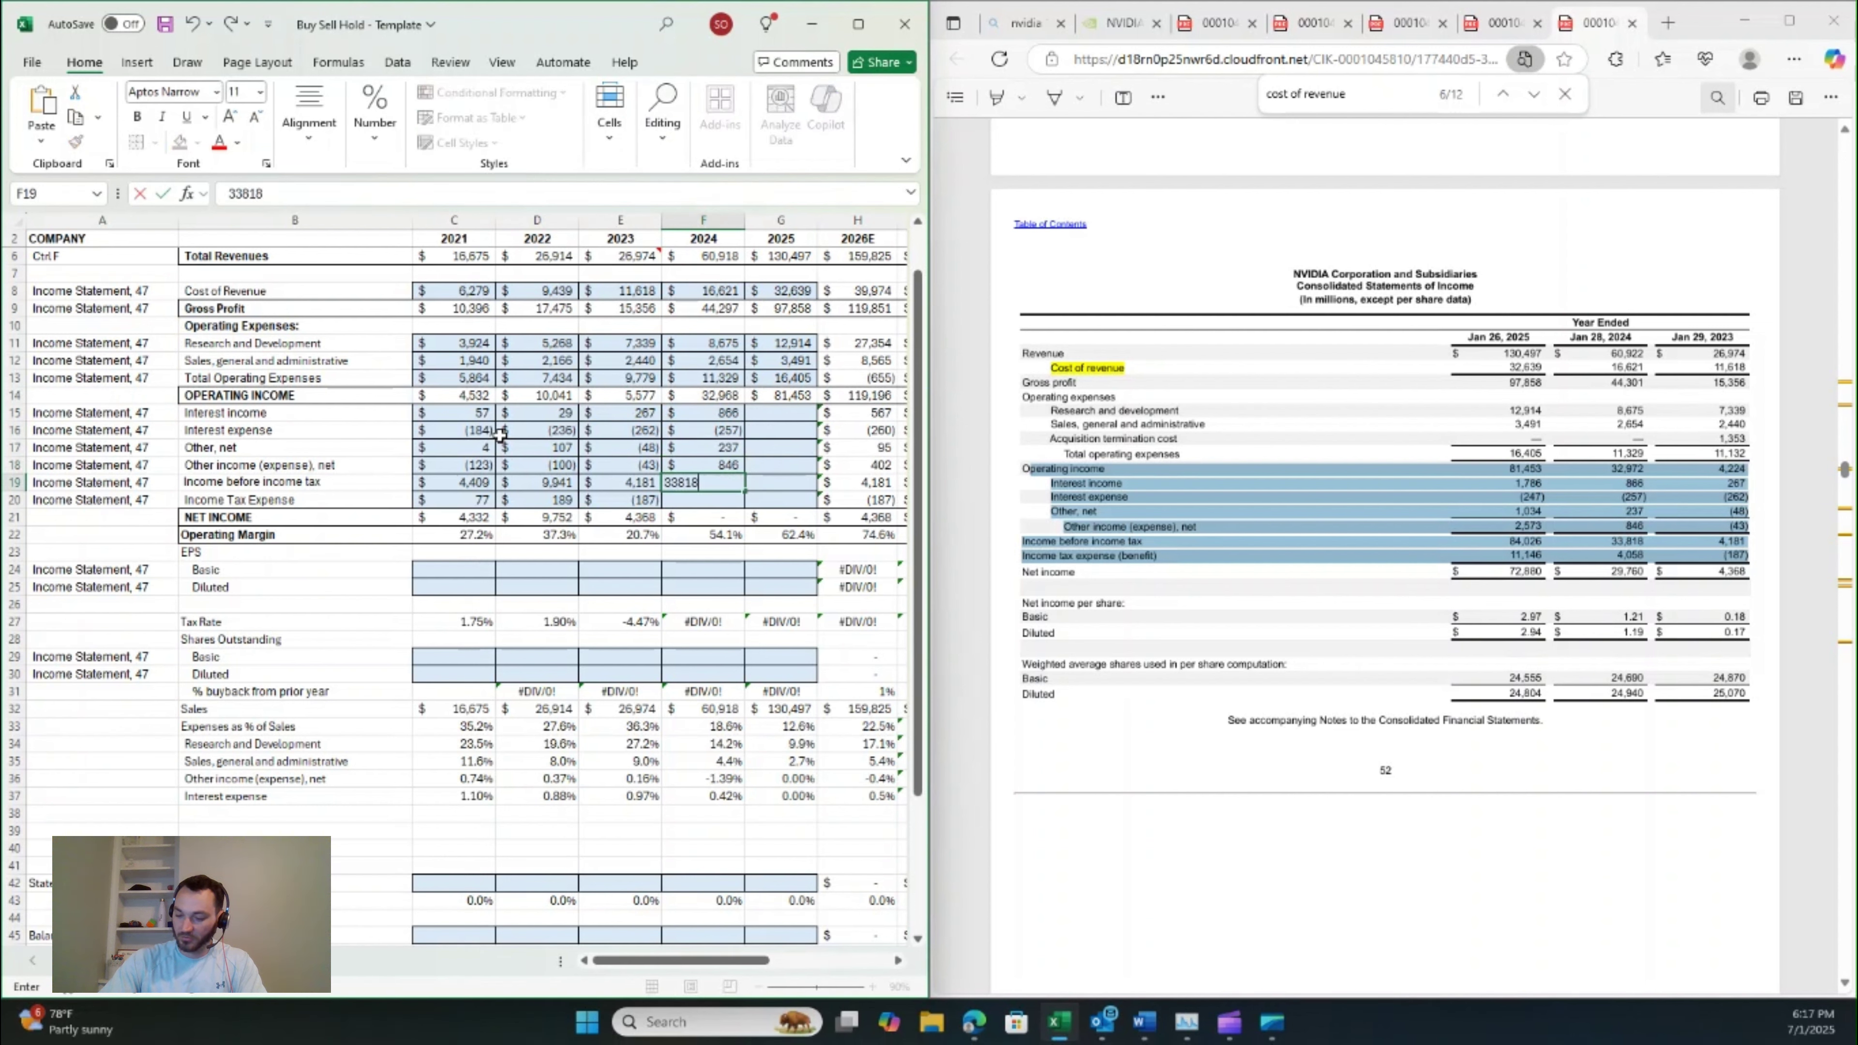
key("Return")
type("4,0")
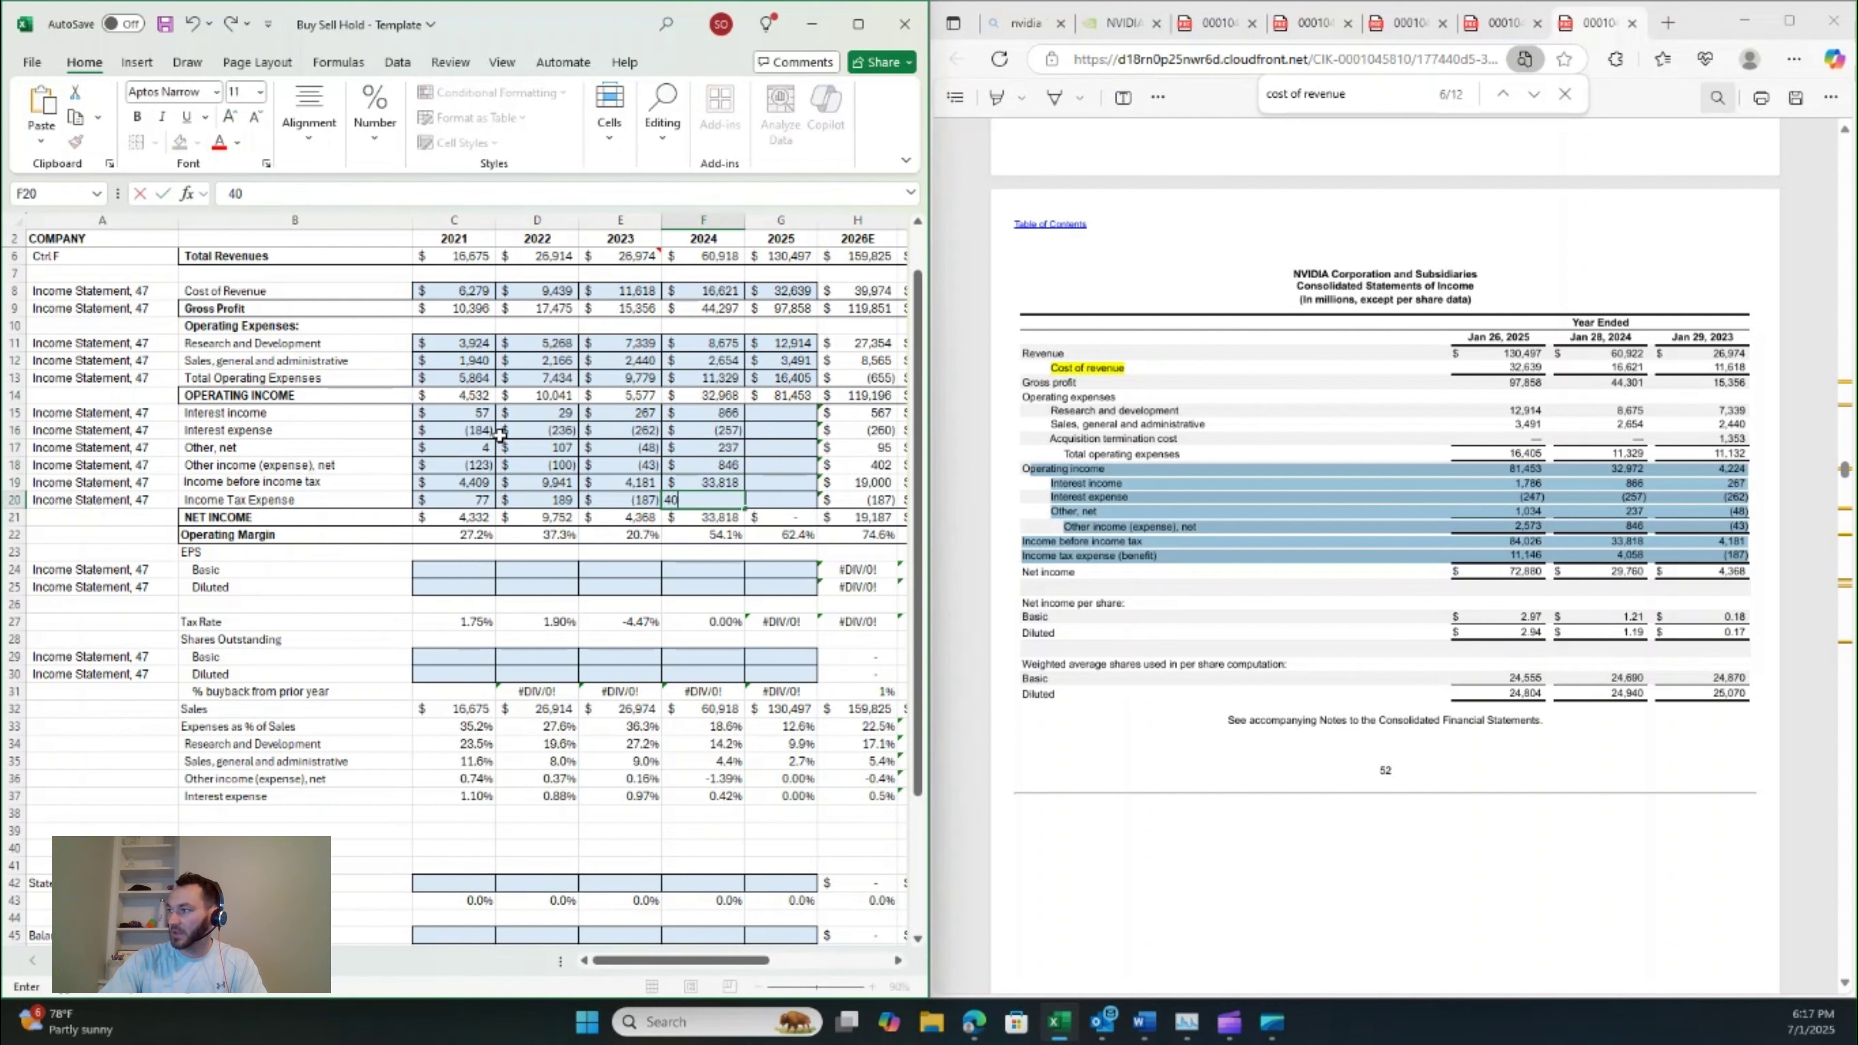
type("58")
key("Return")
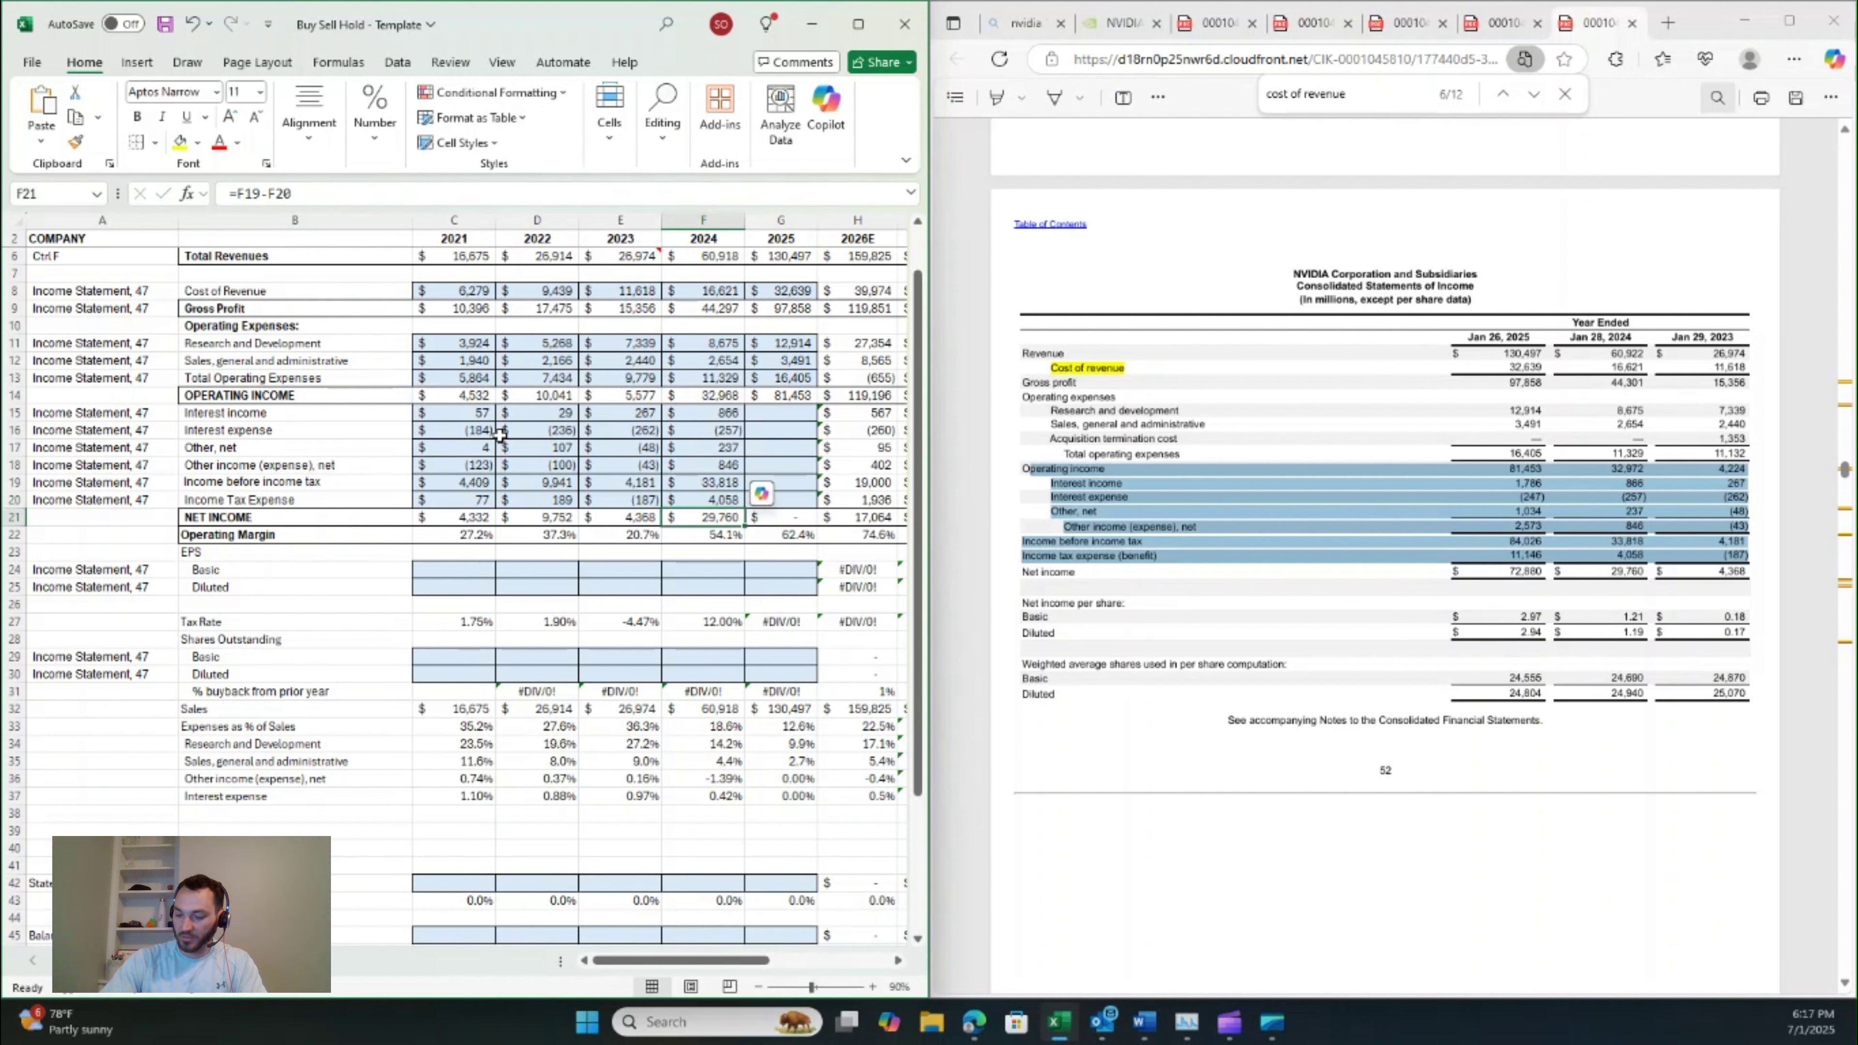
- Select the 2025 Interest Income cell
key("Right")
key("Up")
key("Up")
key("Up")
key("Up")
key("Up")
key("Up")
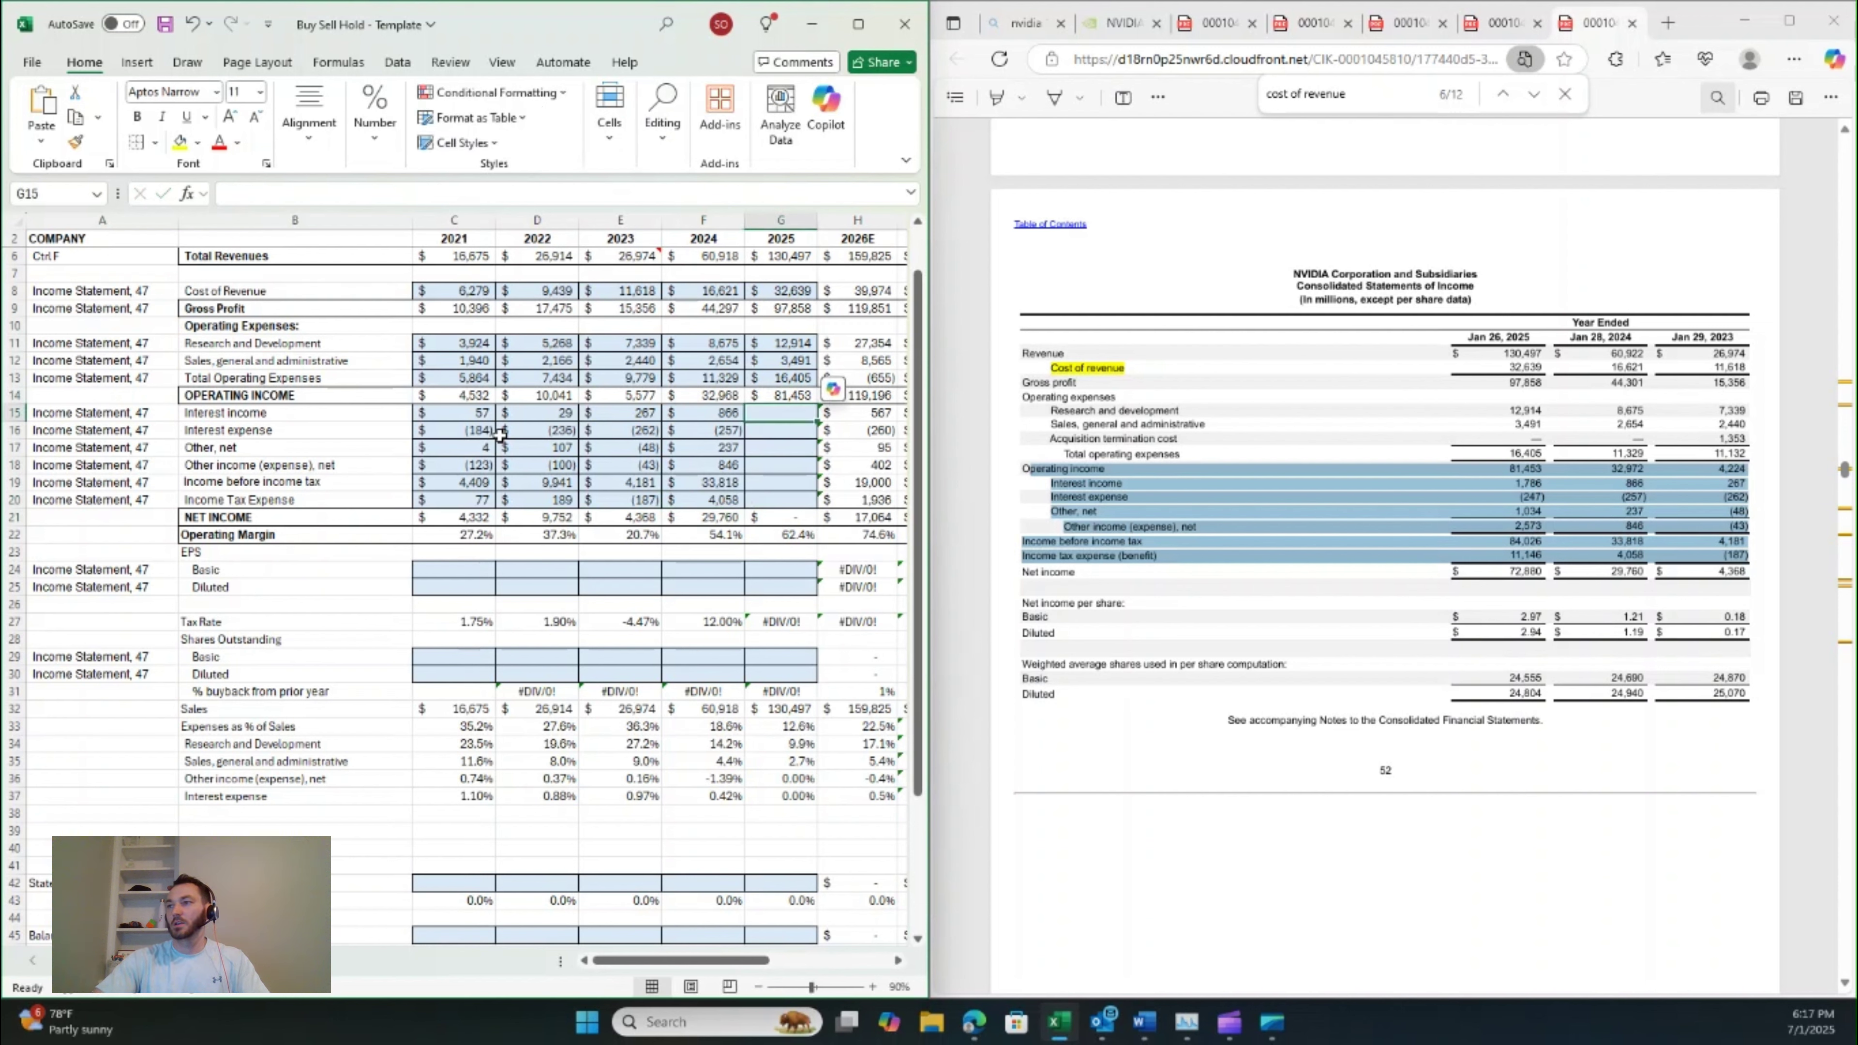
type("81453")
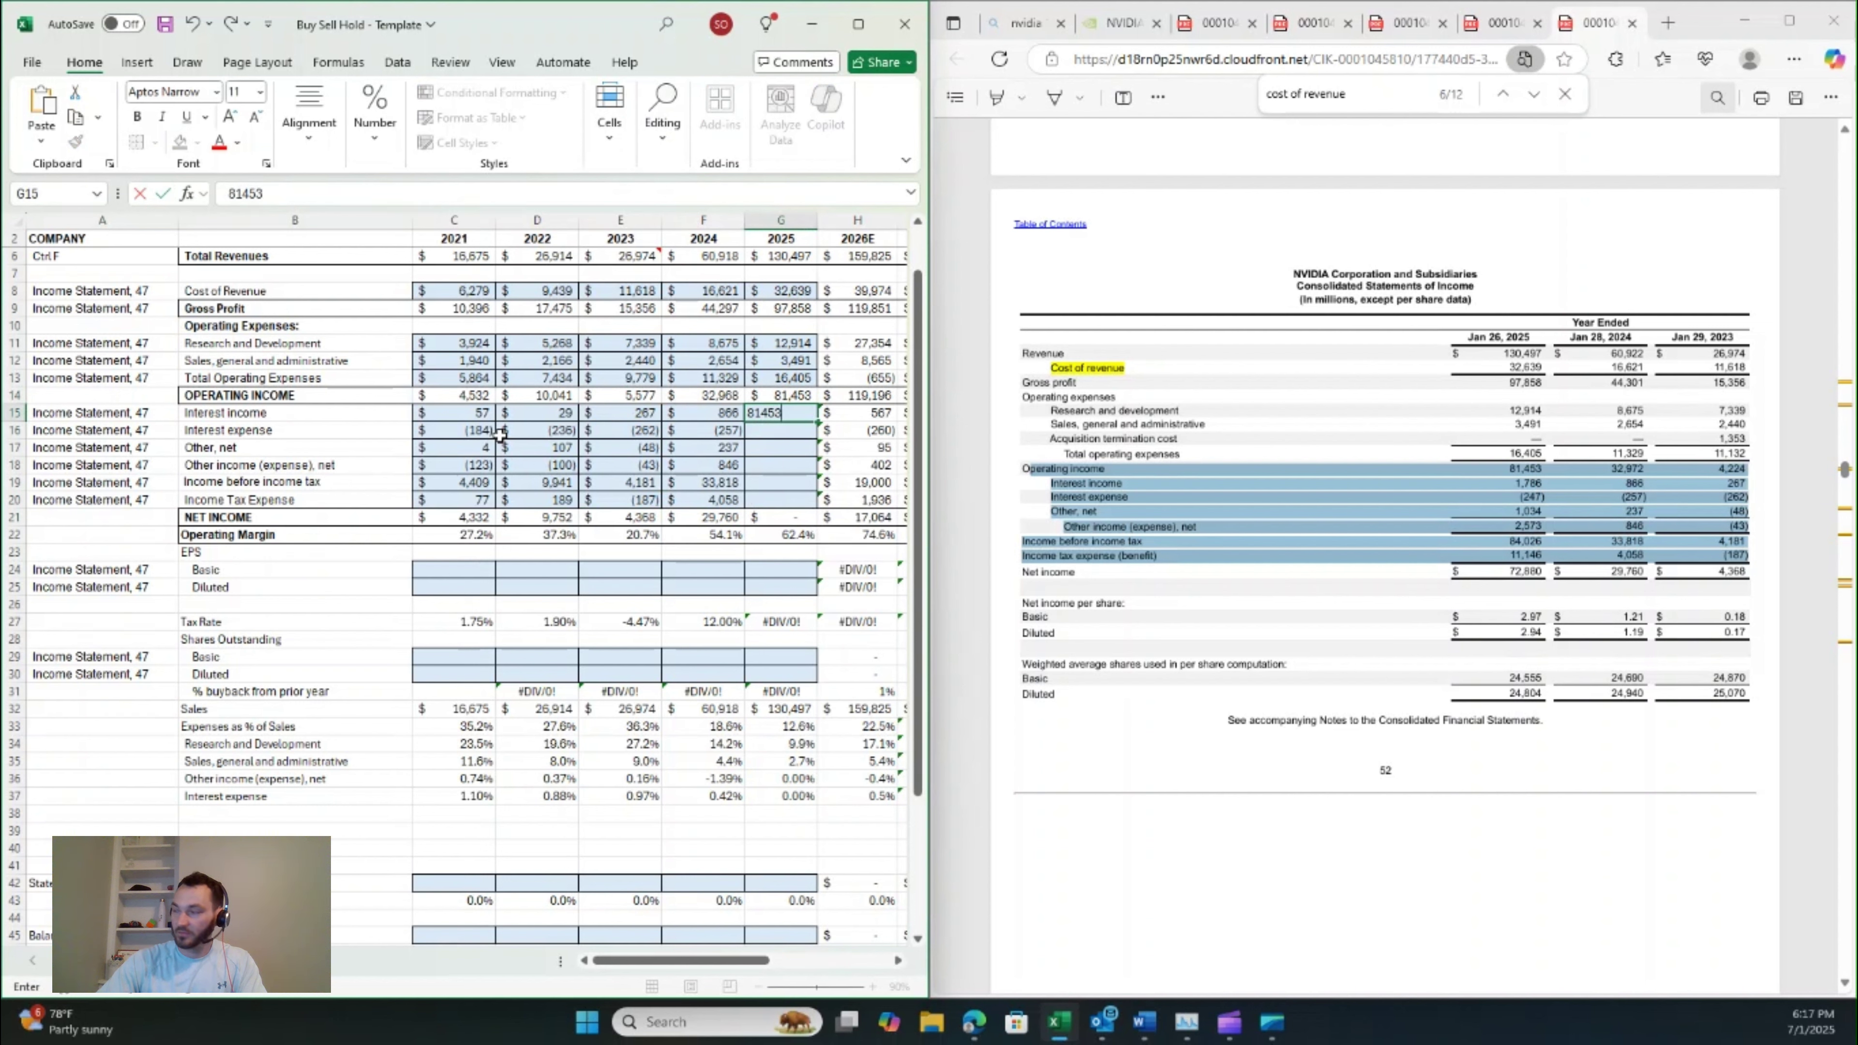
key("ctrl+Return")
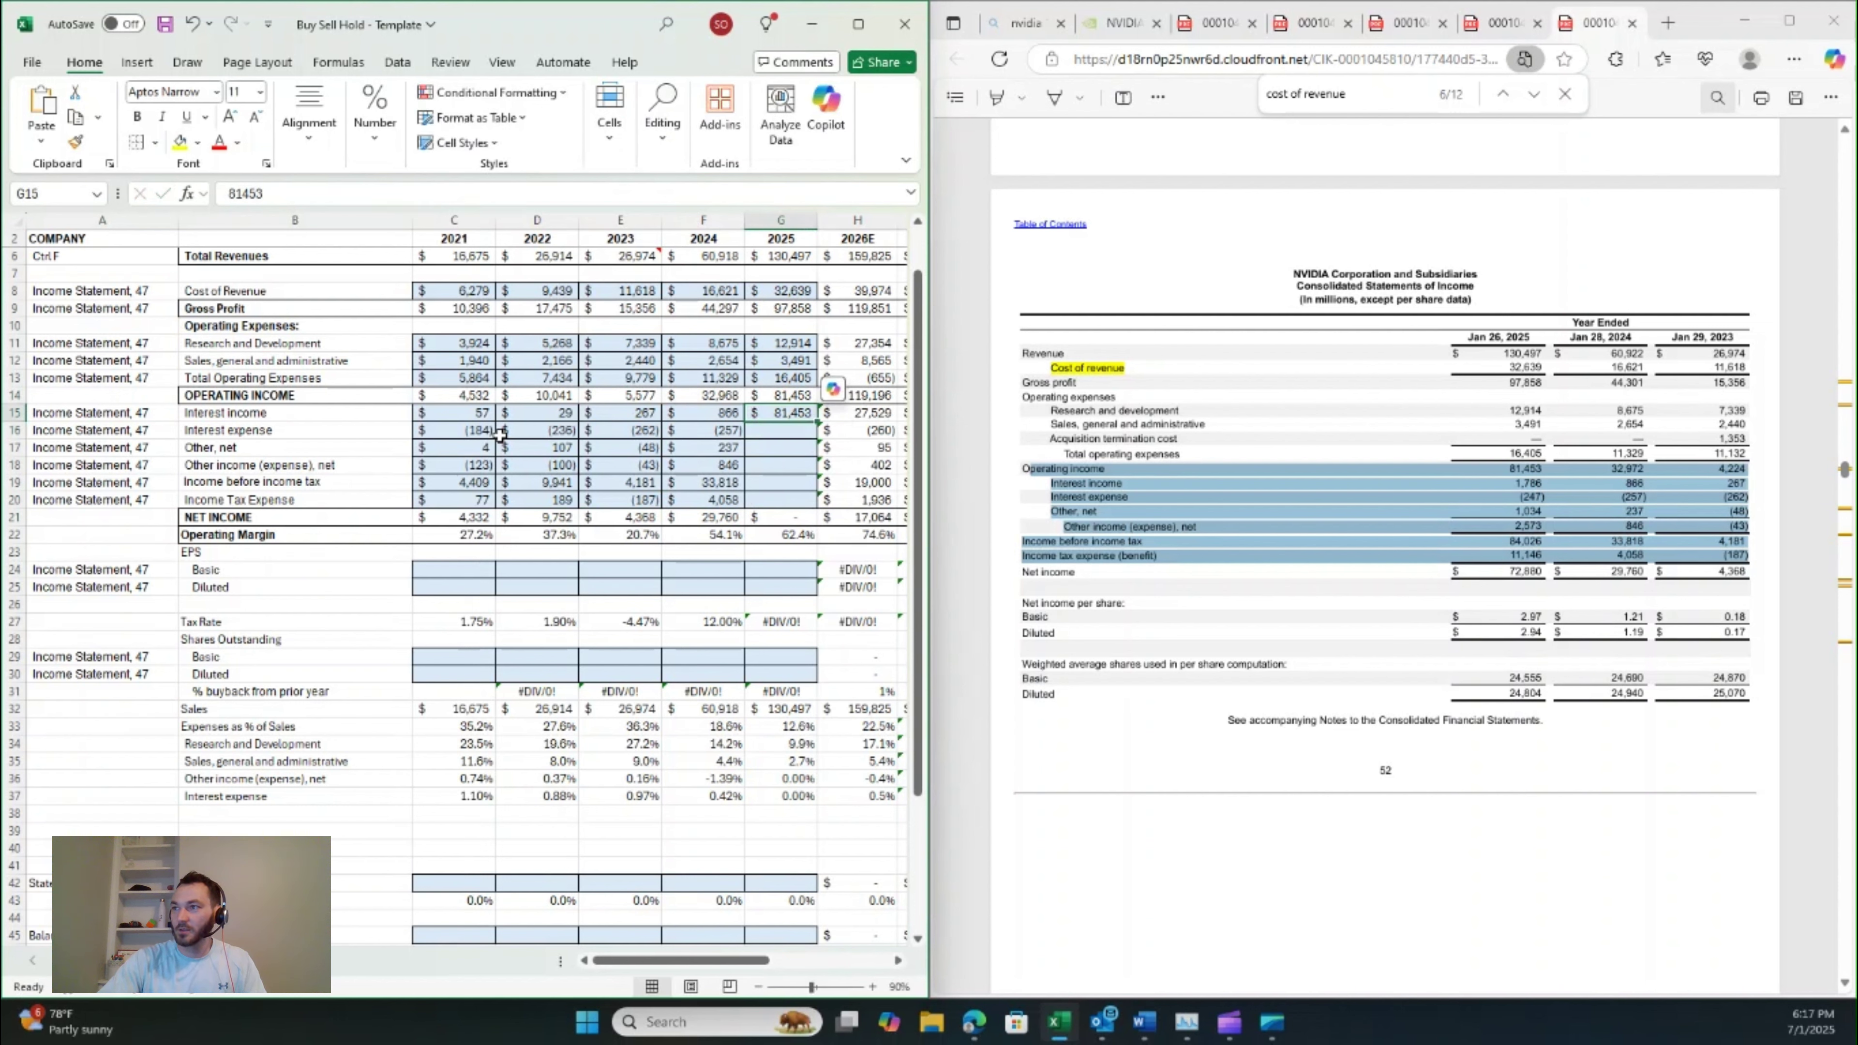
key("Delete")
- Enter 2025 Interest Income of 1786, Interest expense of -247 and Other, net of 1034
type("1,7")
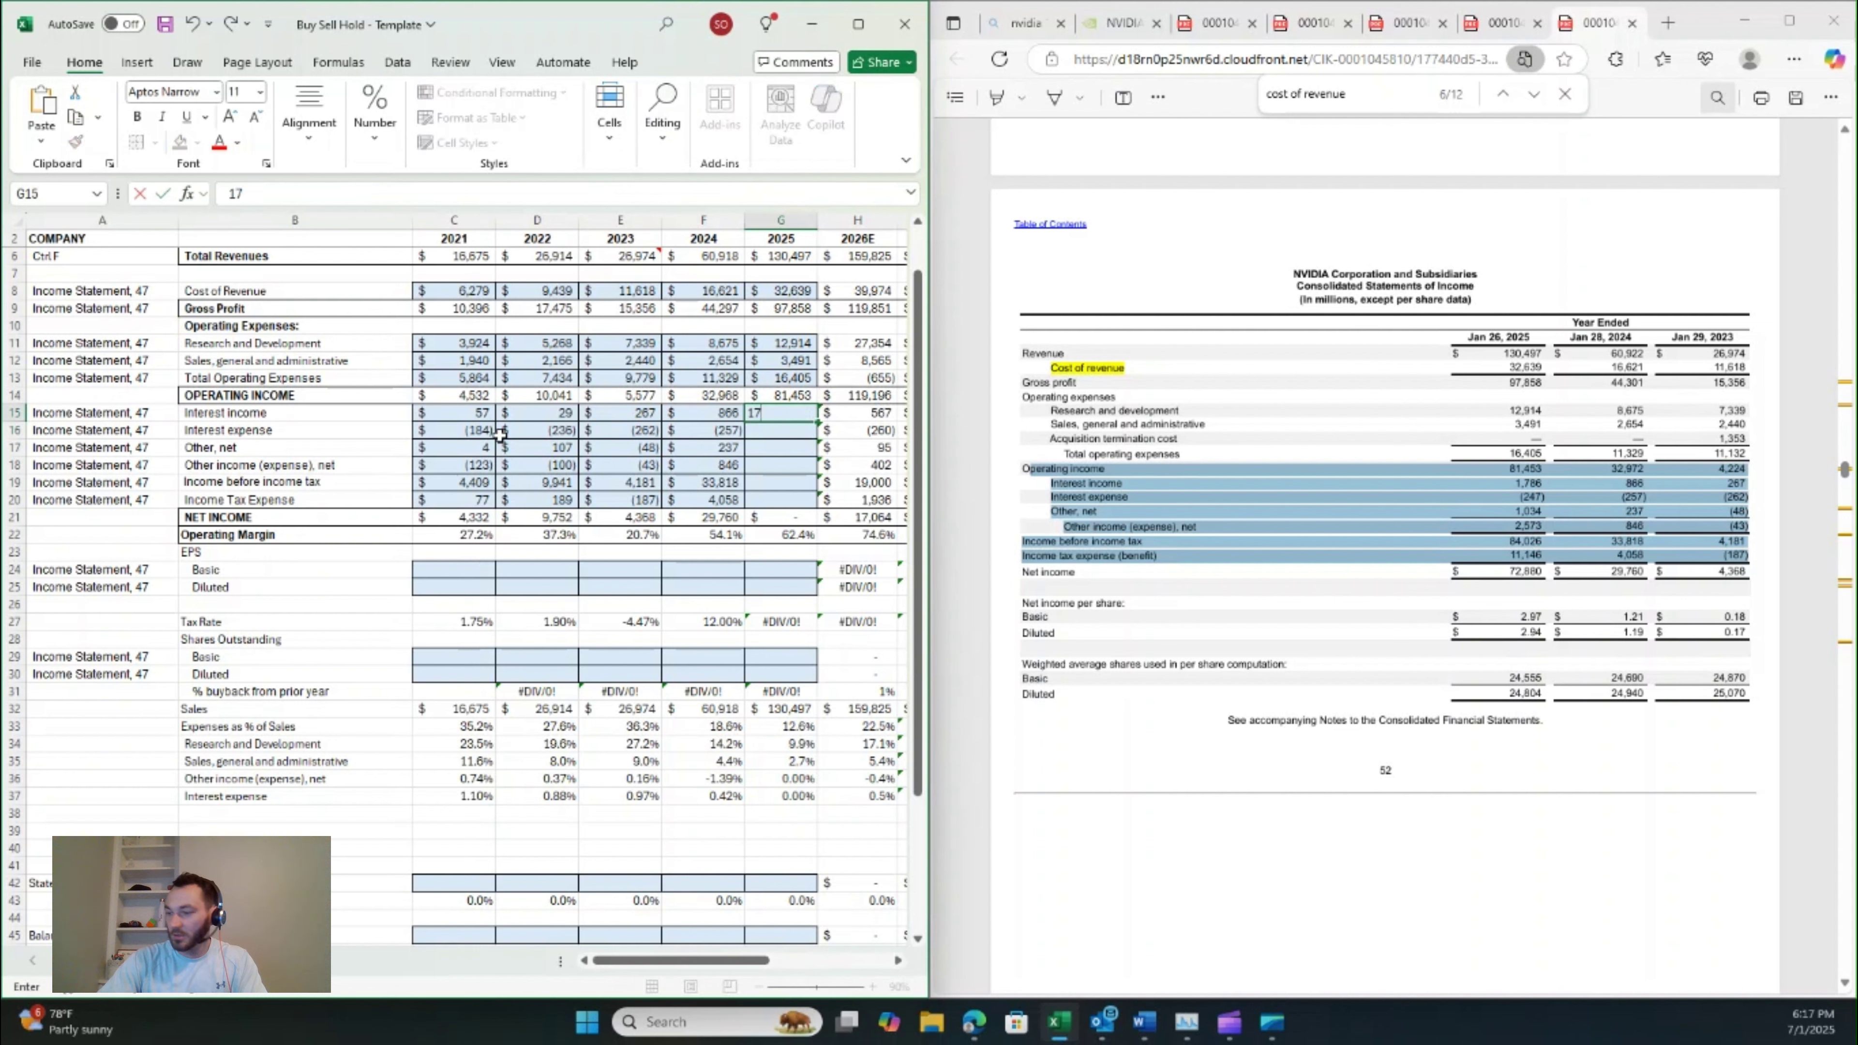
type("86")
key("Return")
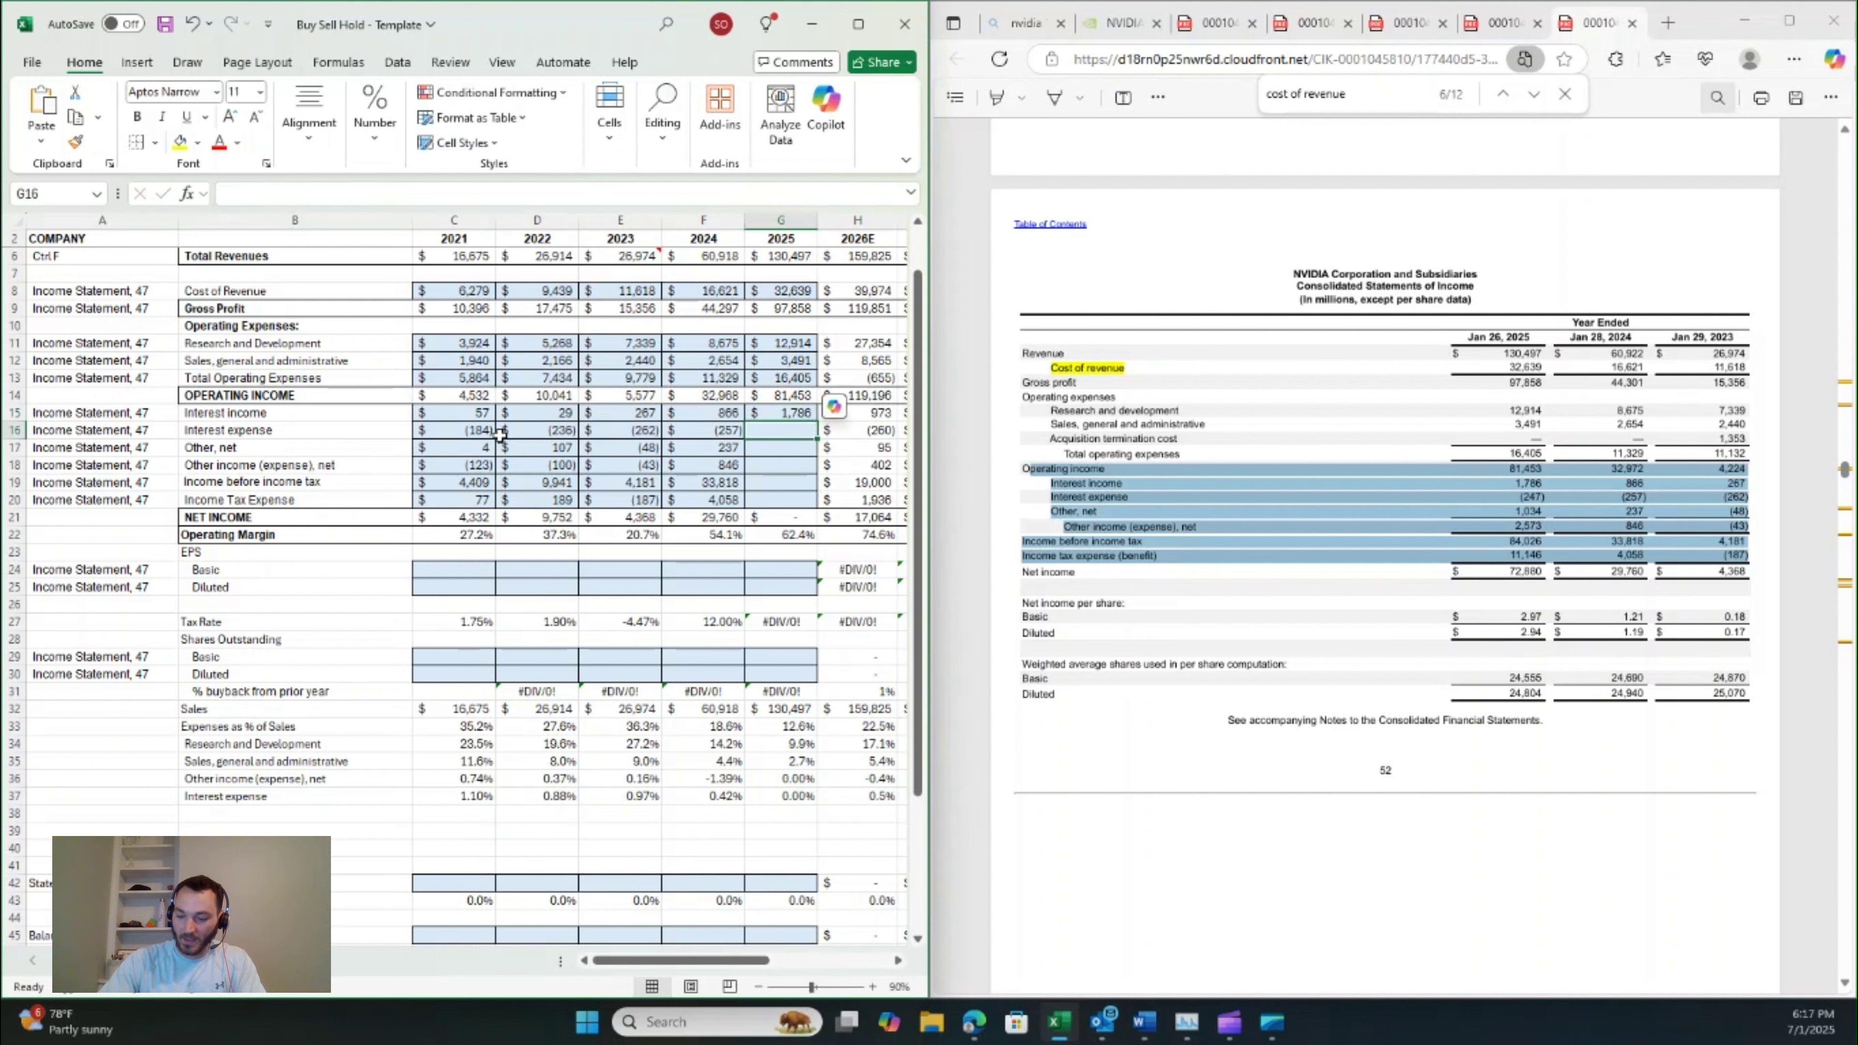
type("-")
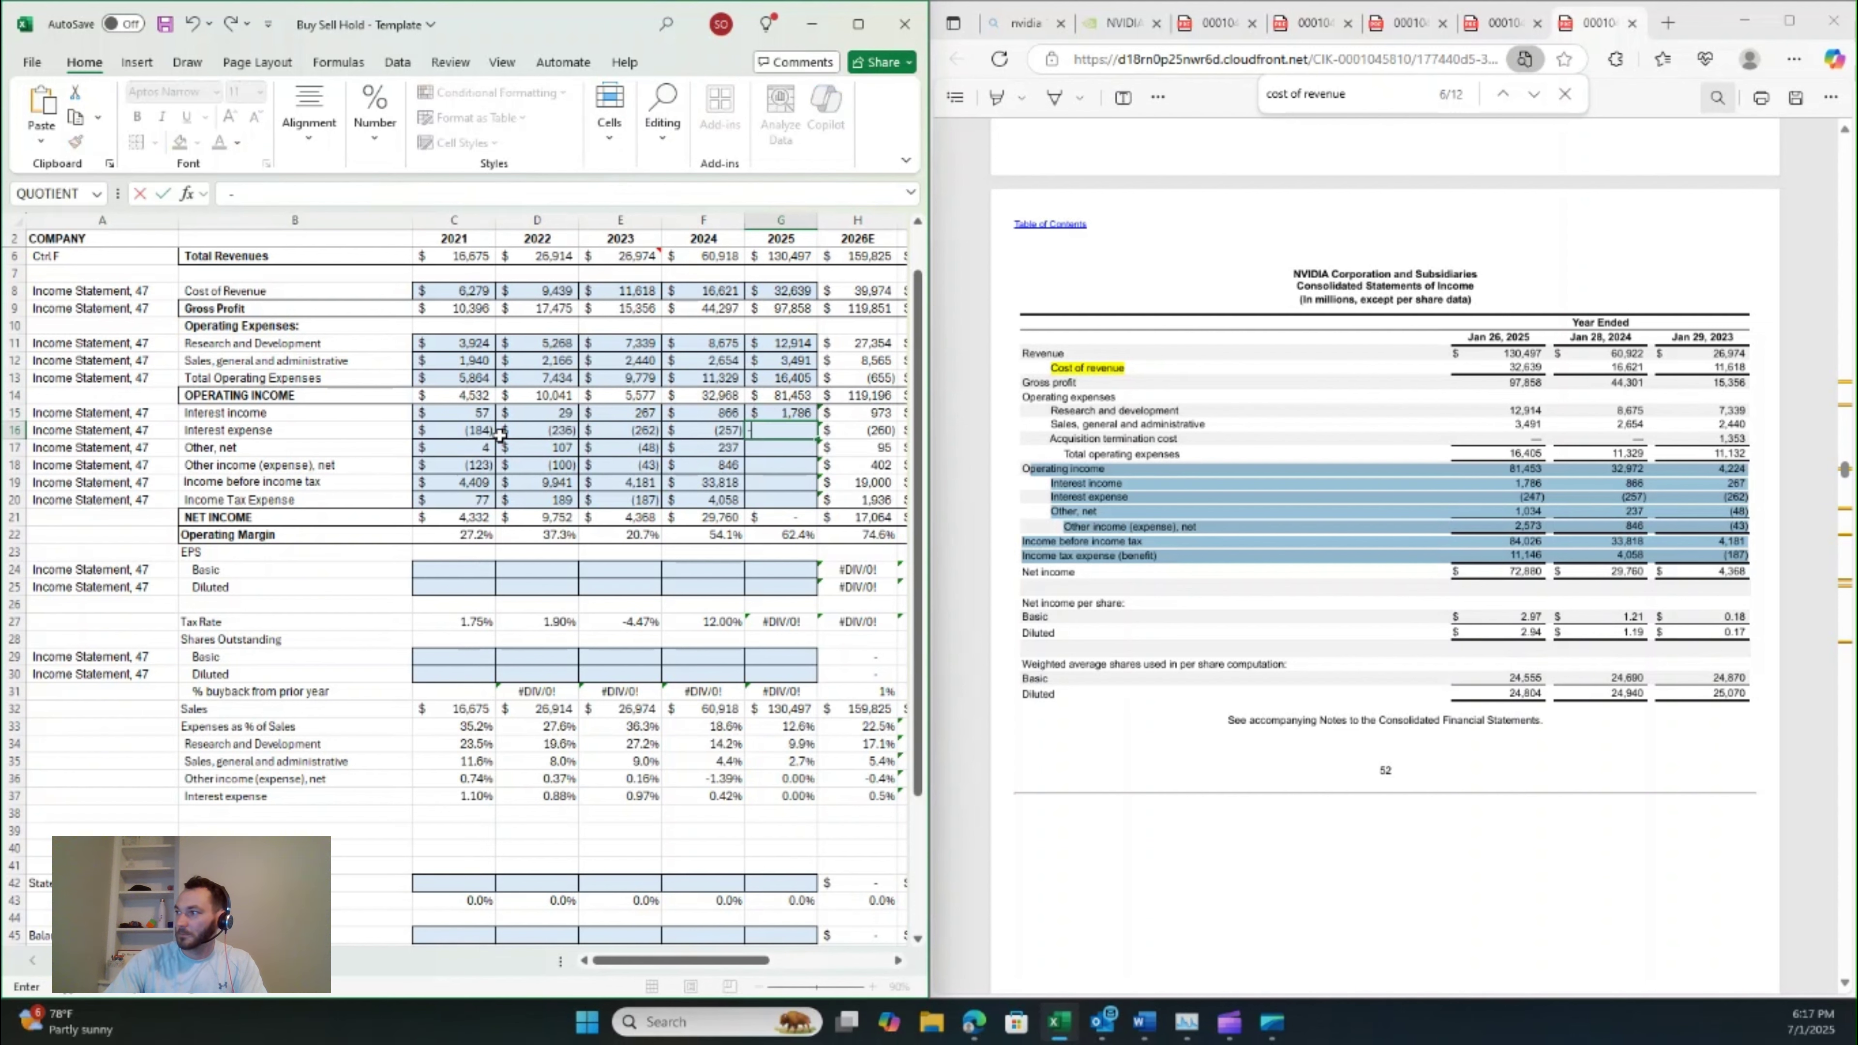
type("247")
key("Return")
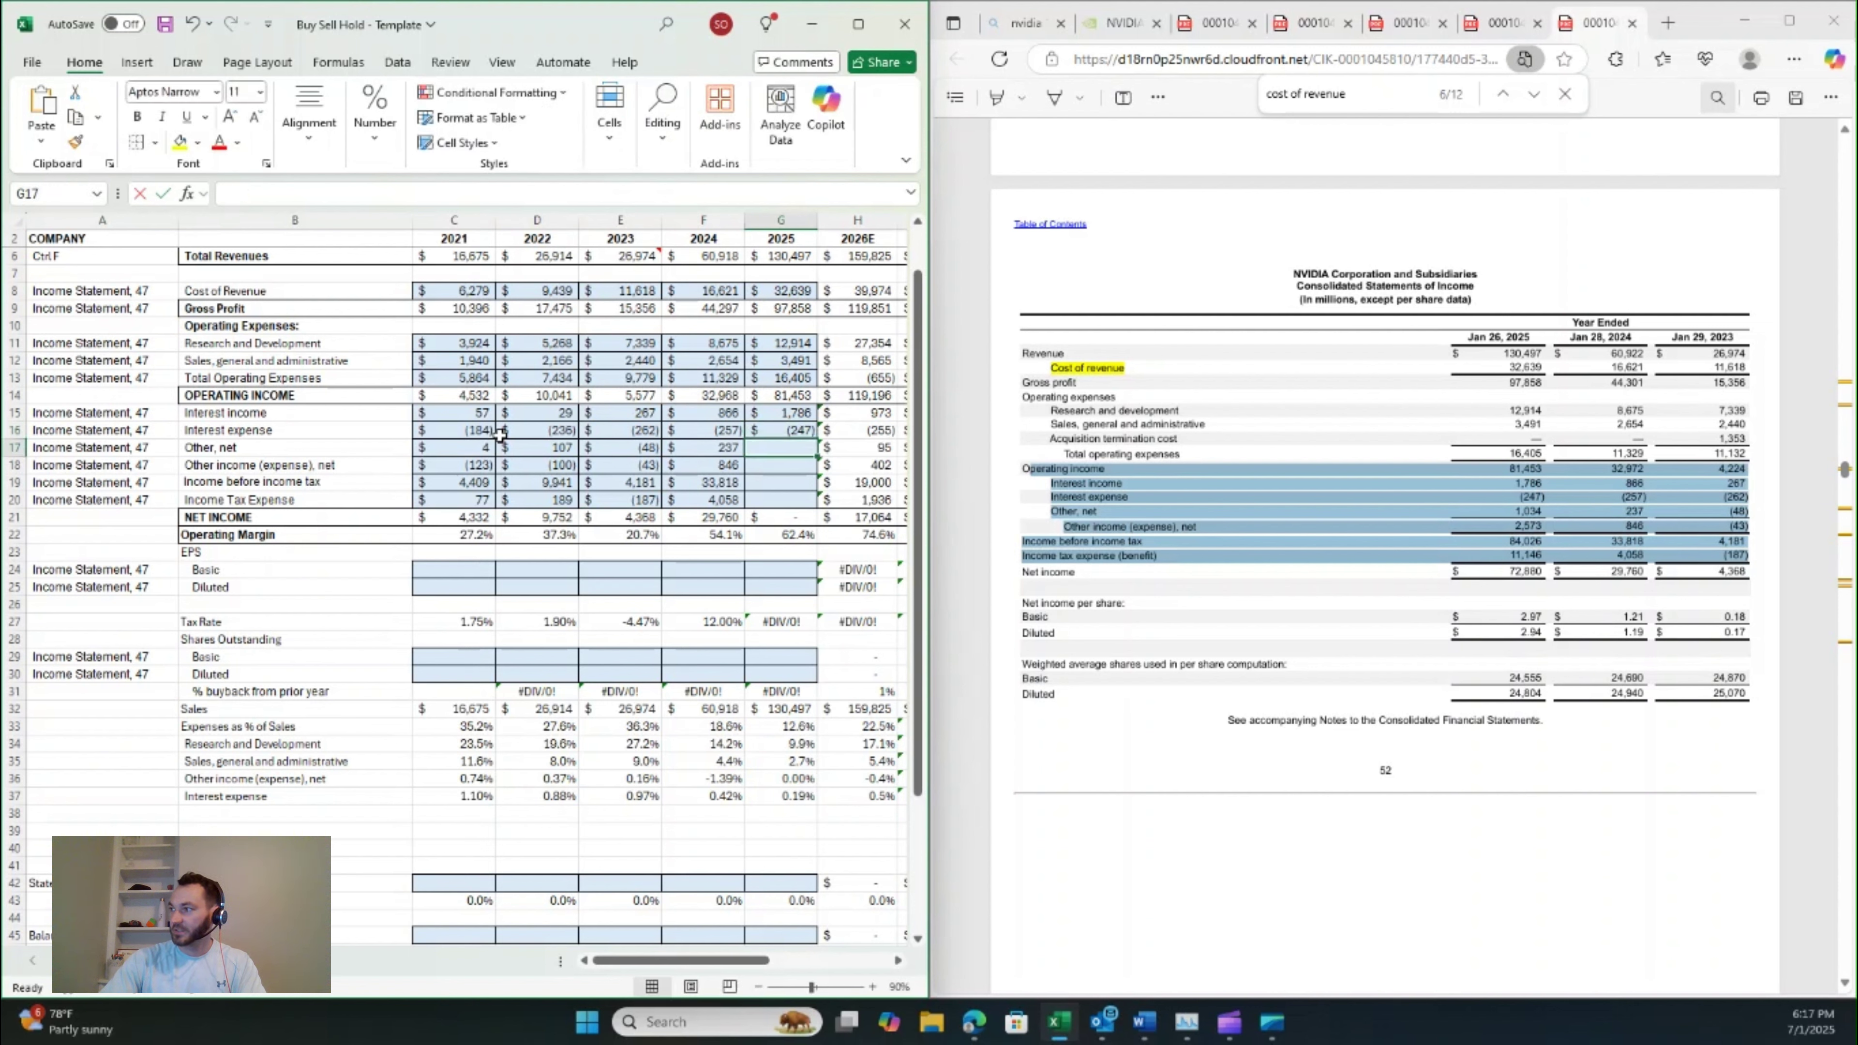
type("1034")
key("Return")
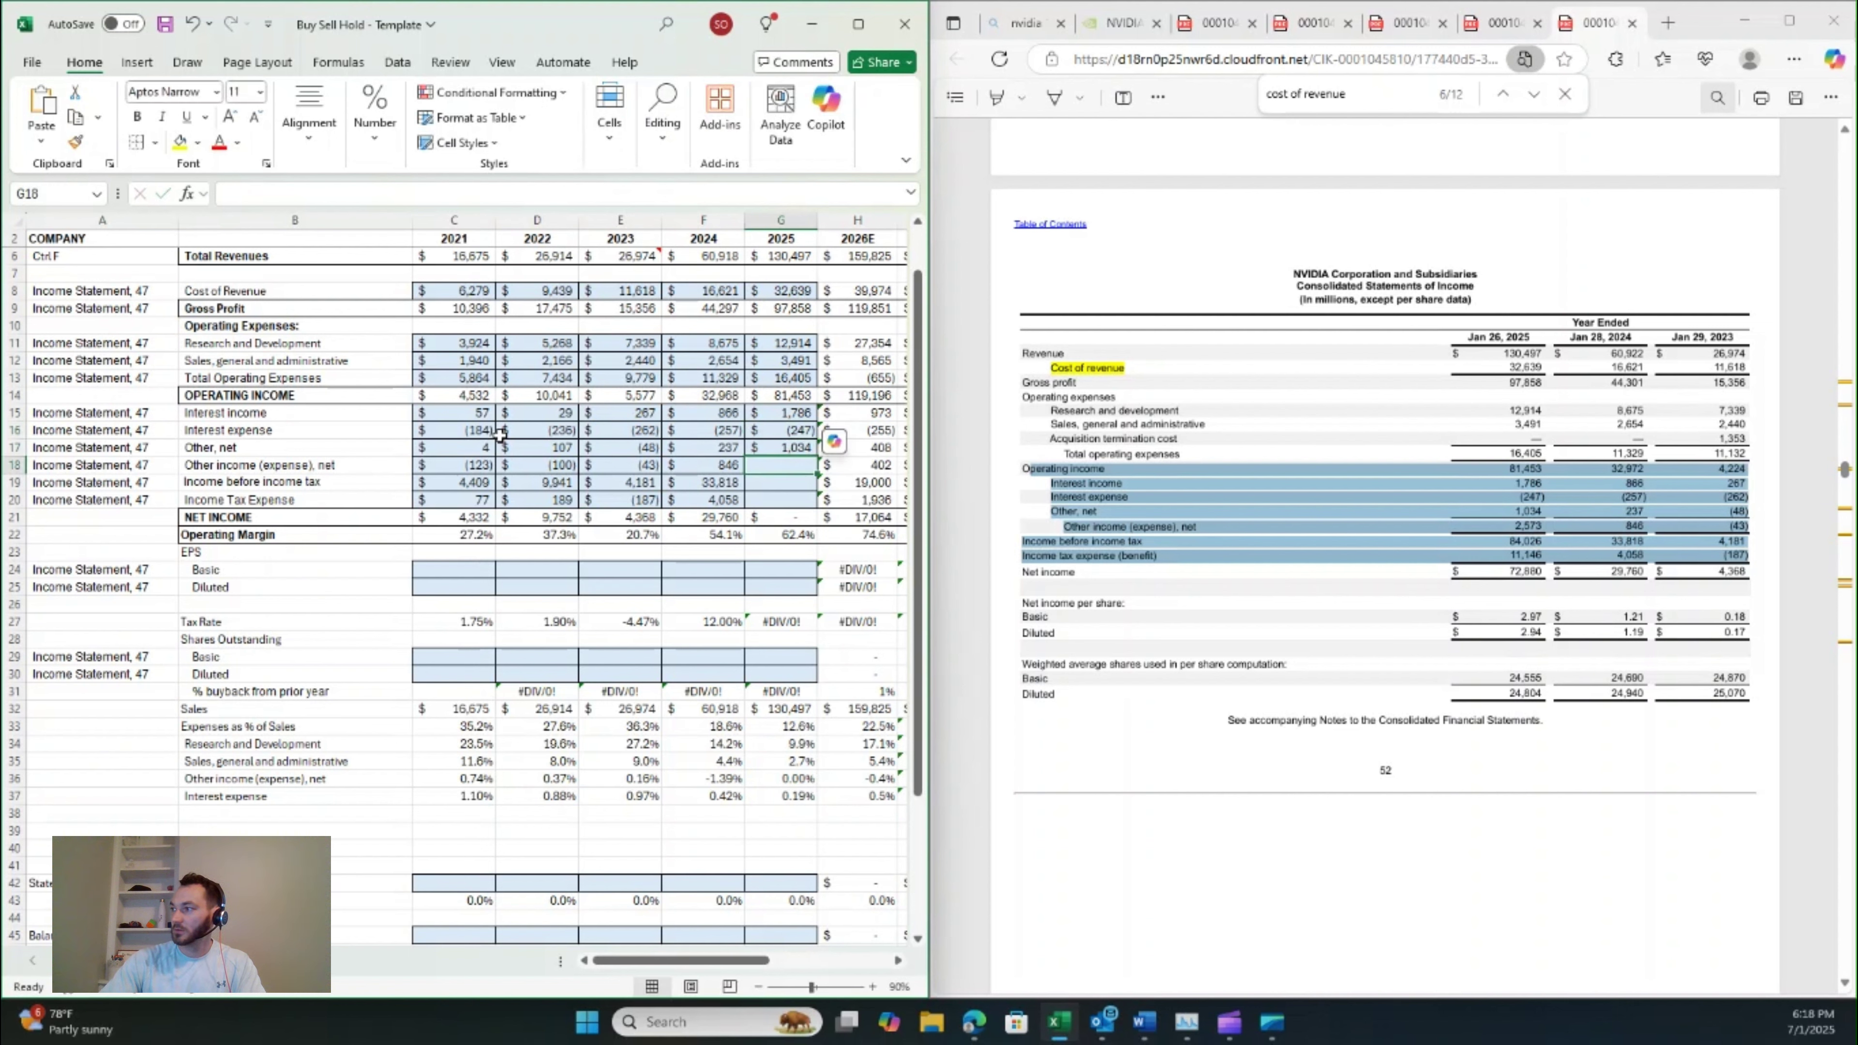
- Enter 2025 Other income (expense), net of 2573, Income before income tax of 84026 and Income Tax Expense of 11146
type("2,573")
key("Return")
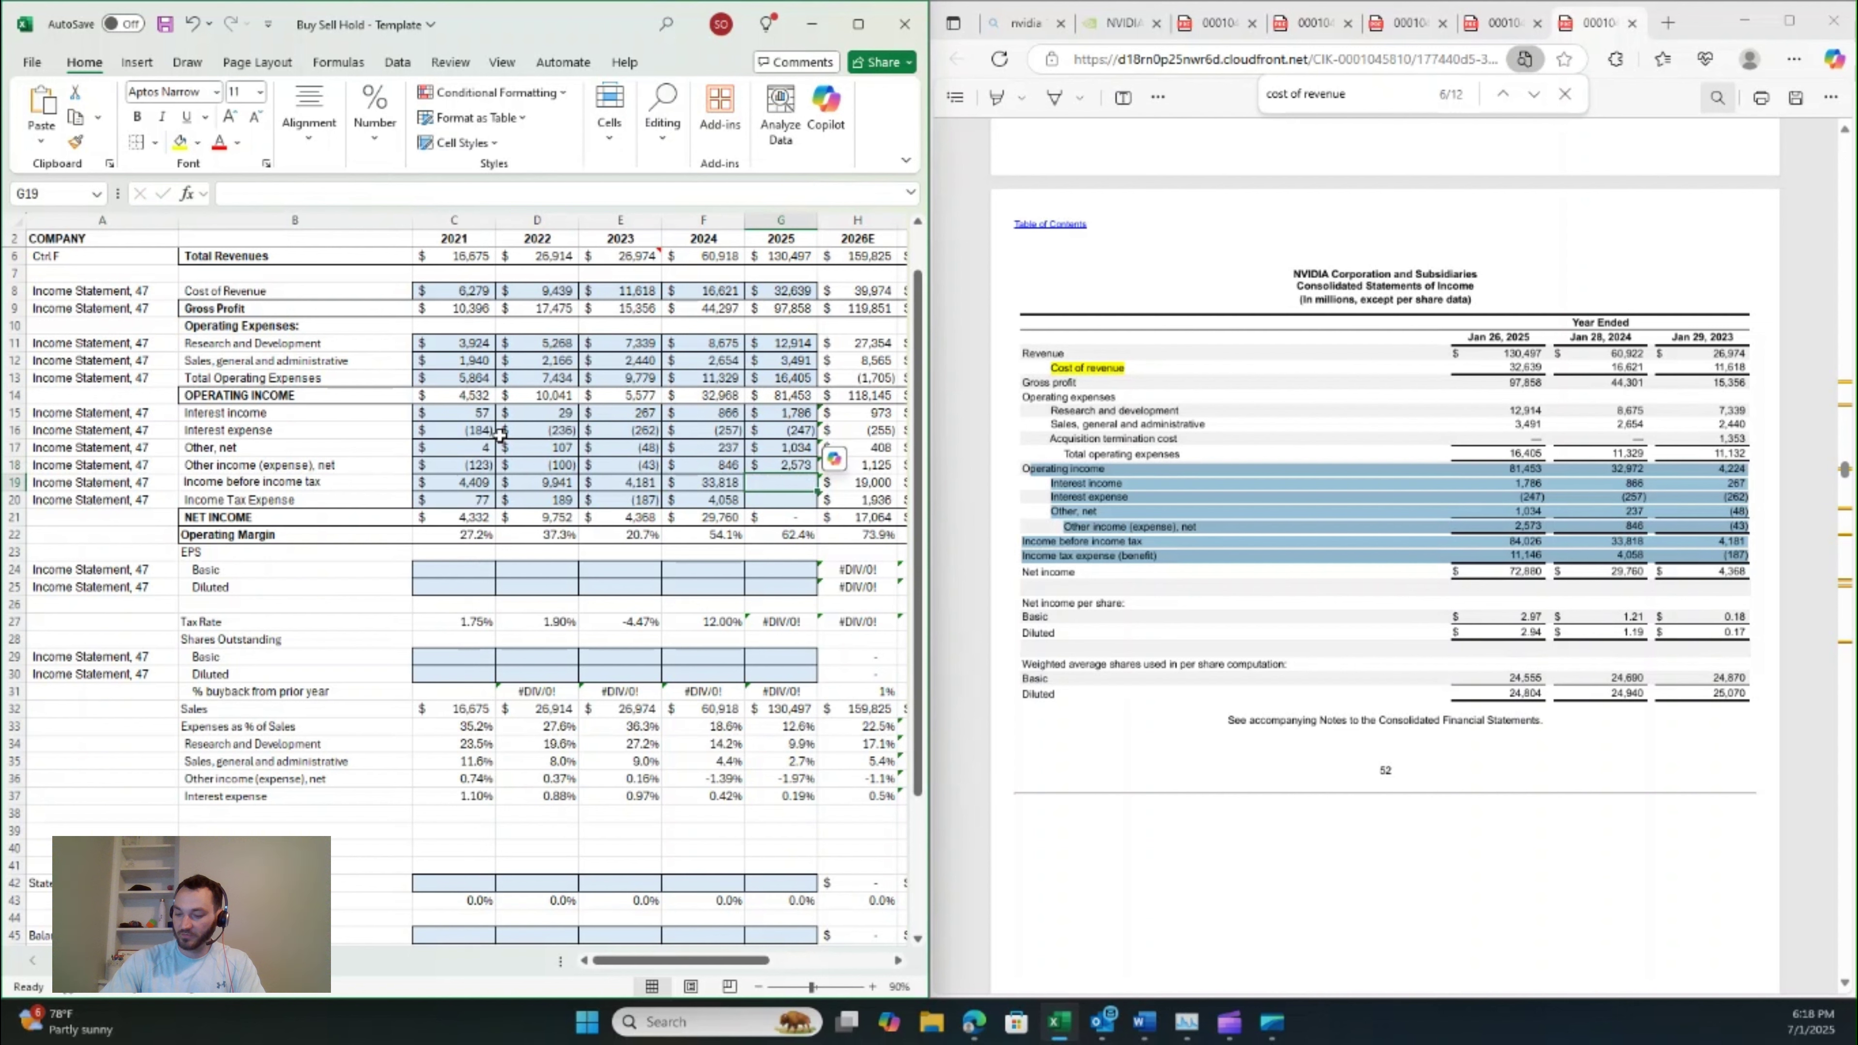
type("84,0")
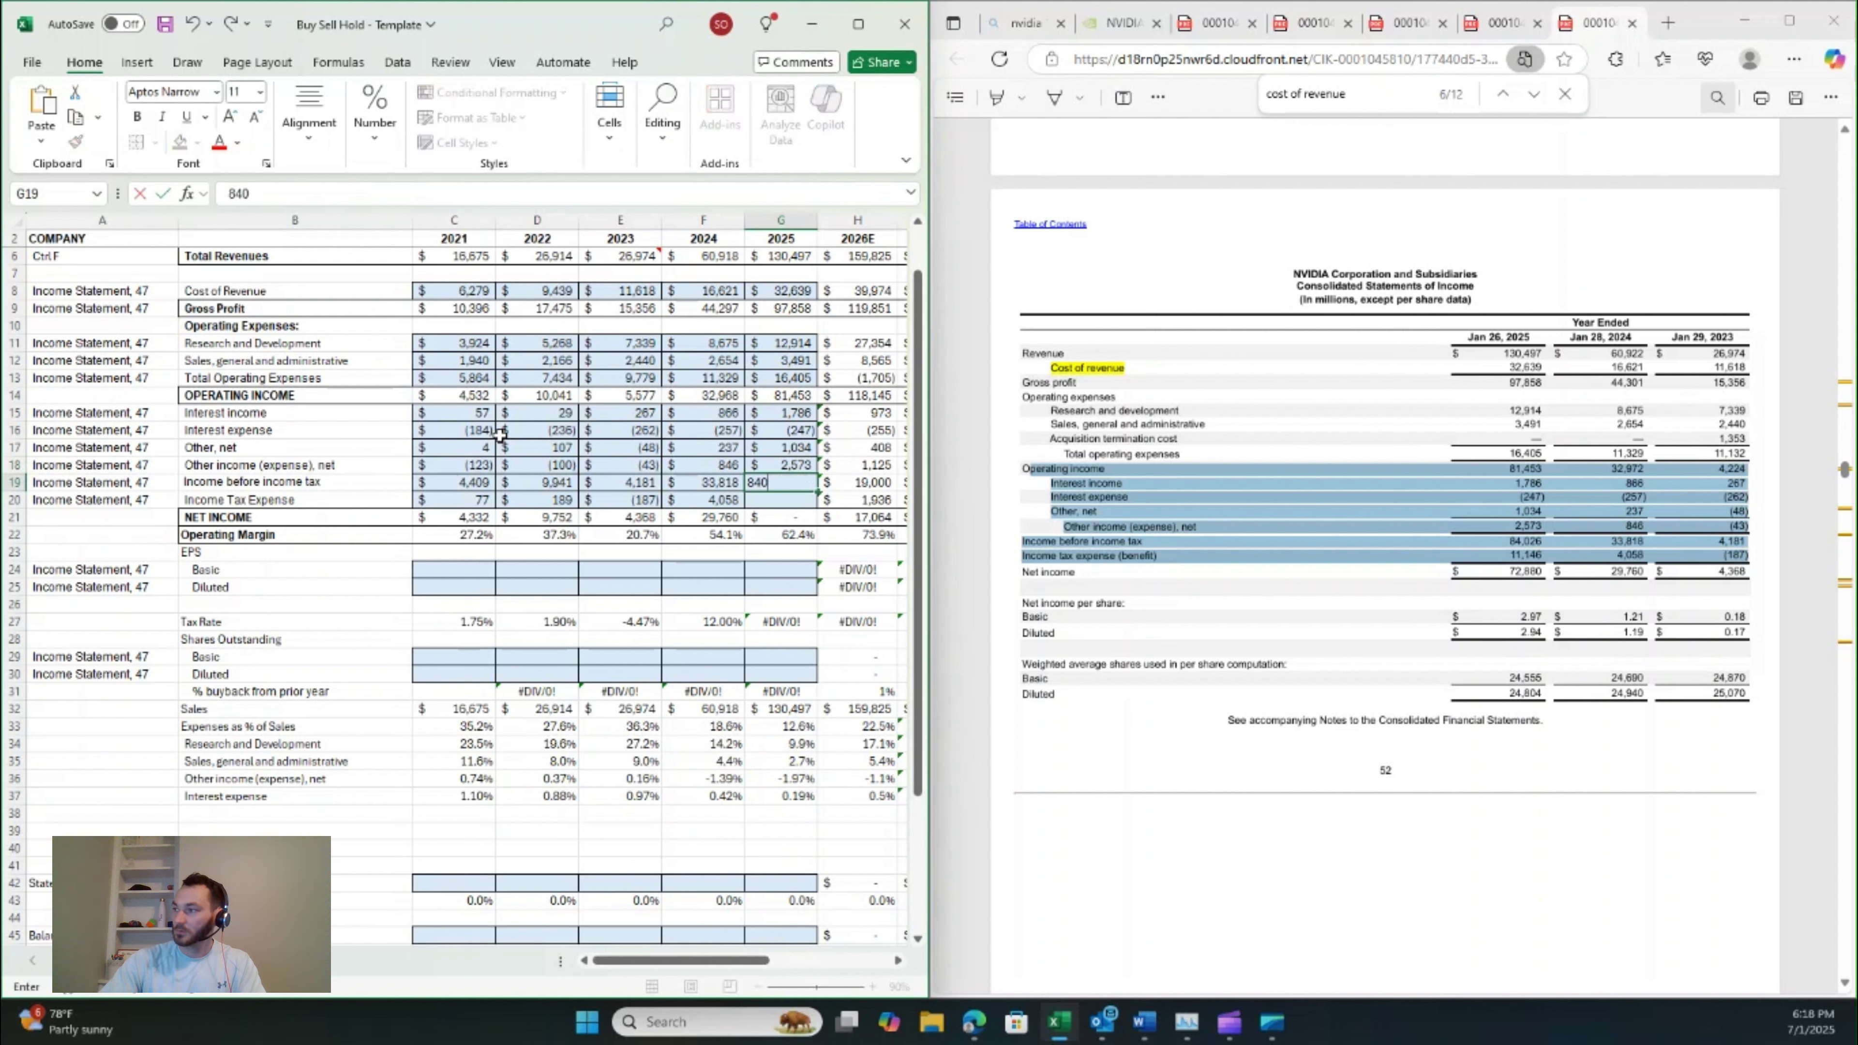
type("26")
key("Return")
type("11")
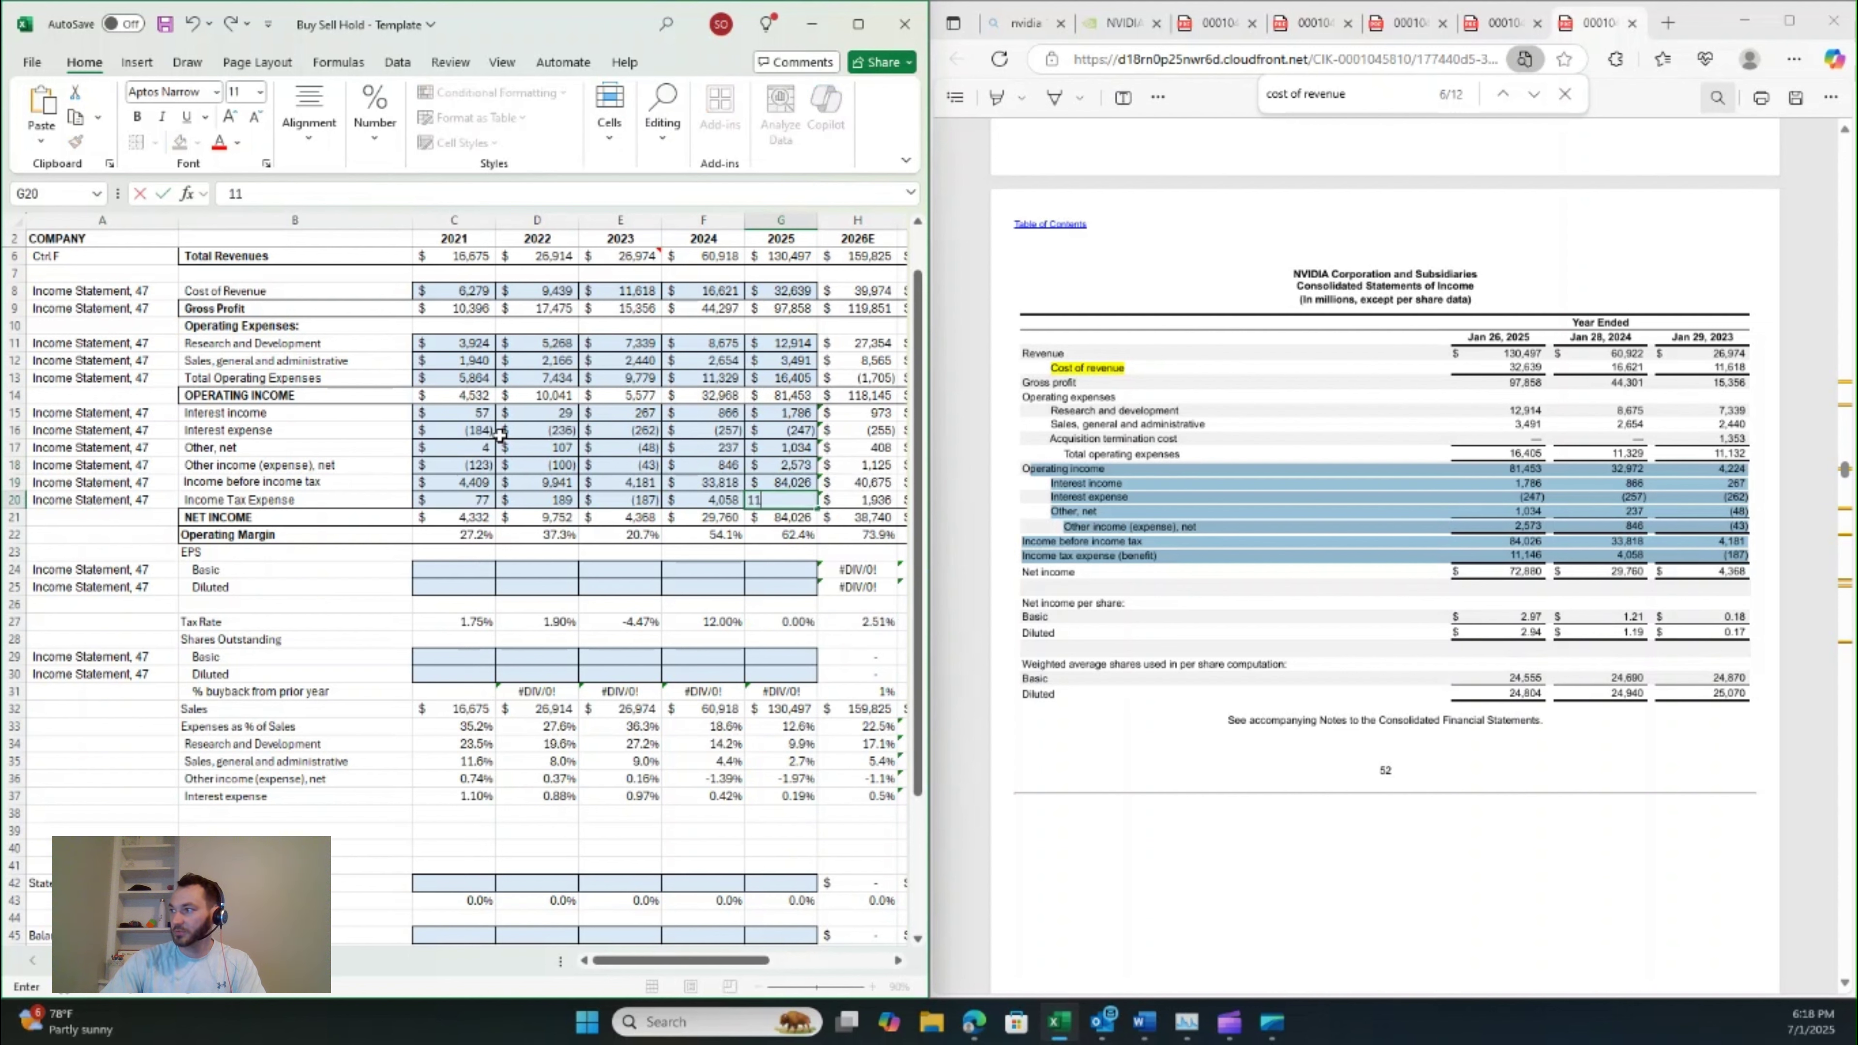
type("146")
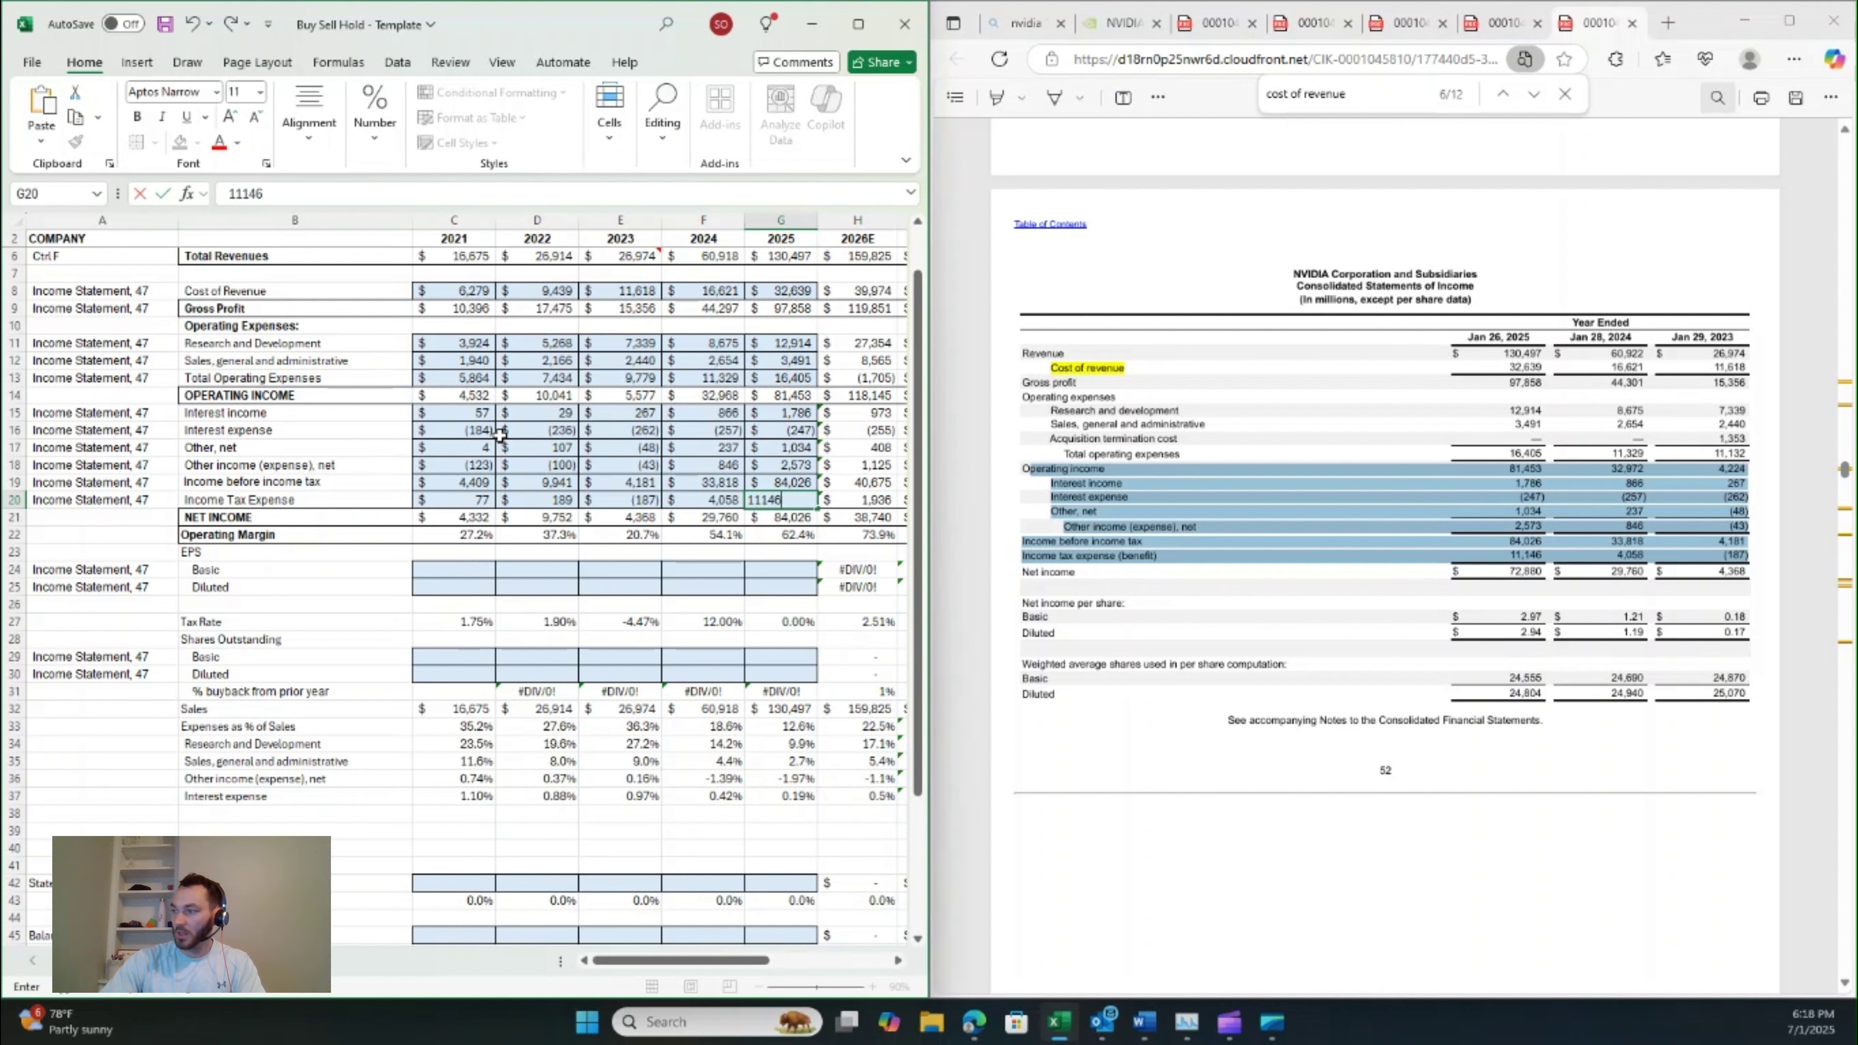
key("Return")
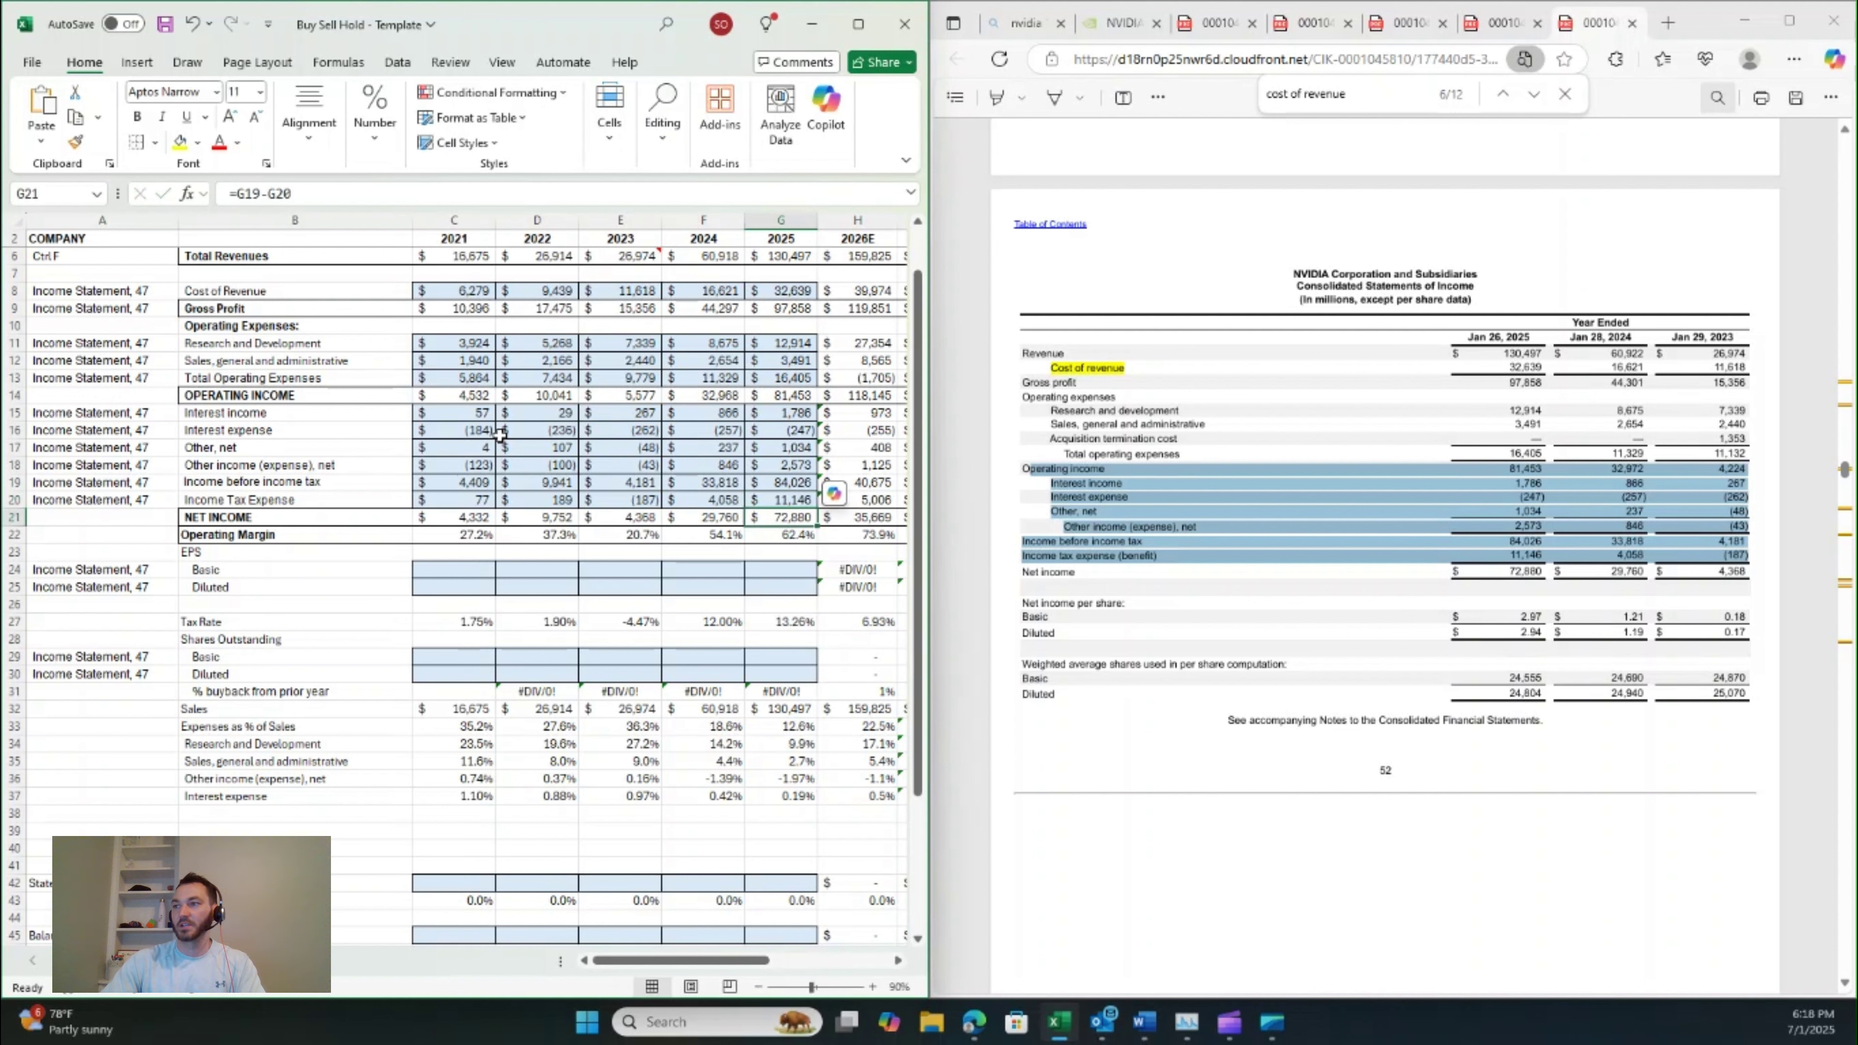
- Review the formulas behind the 2025 Net Income and Operating Margin cells
double_click(768, 515)
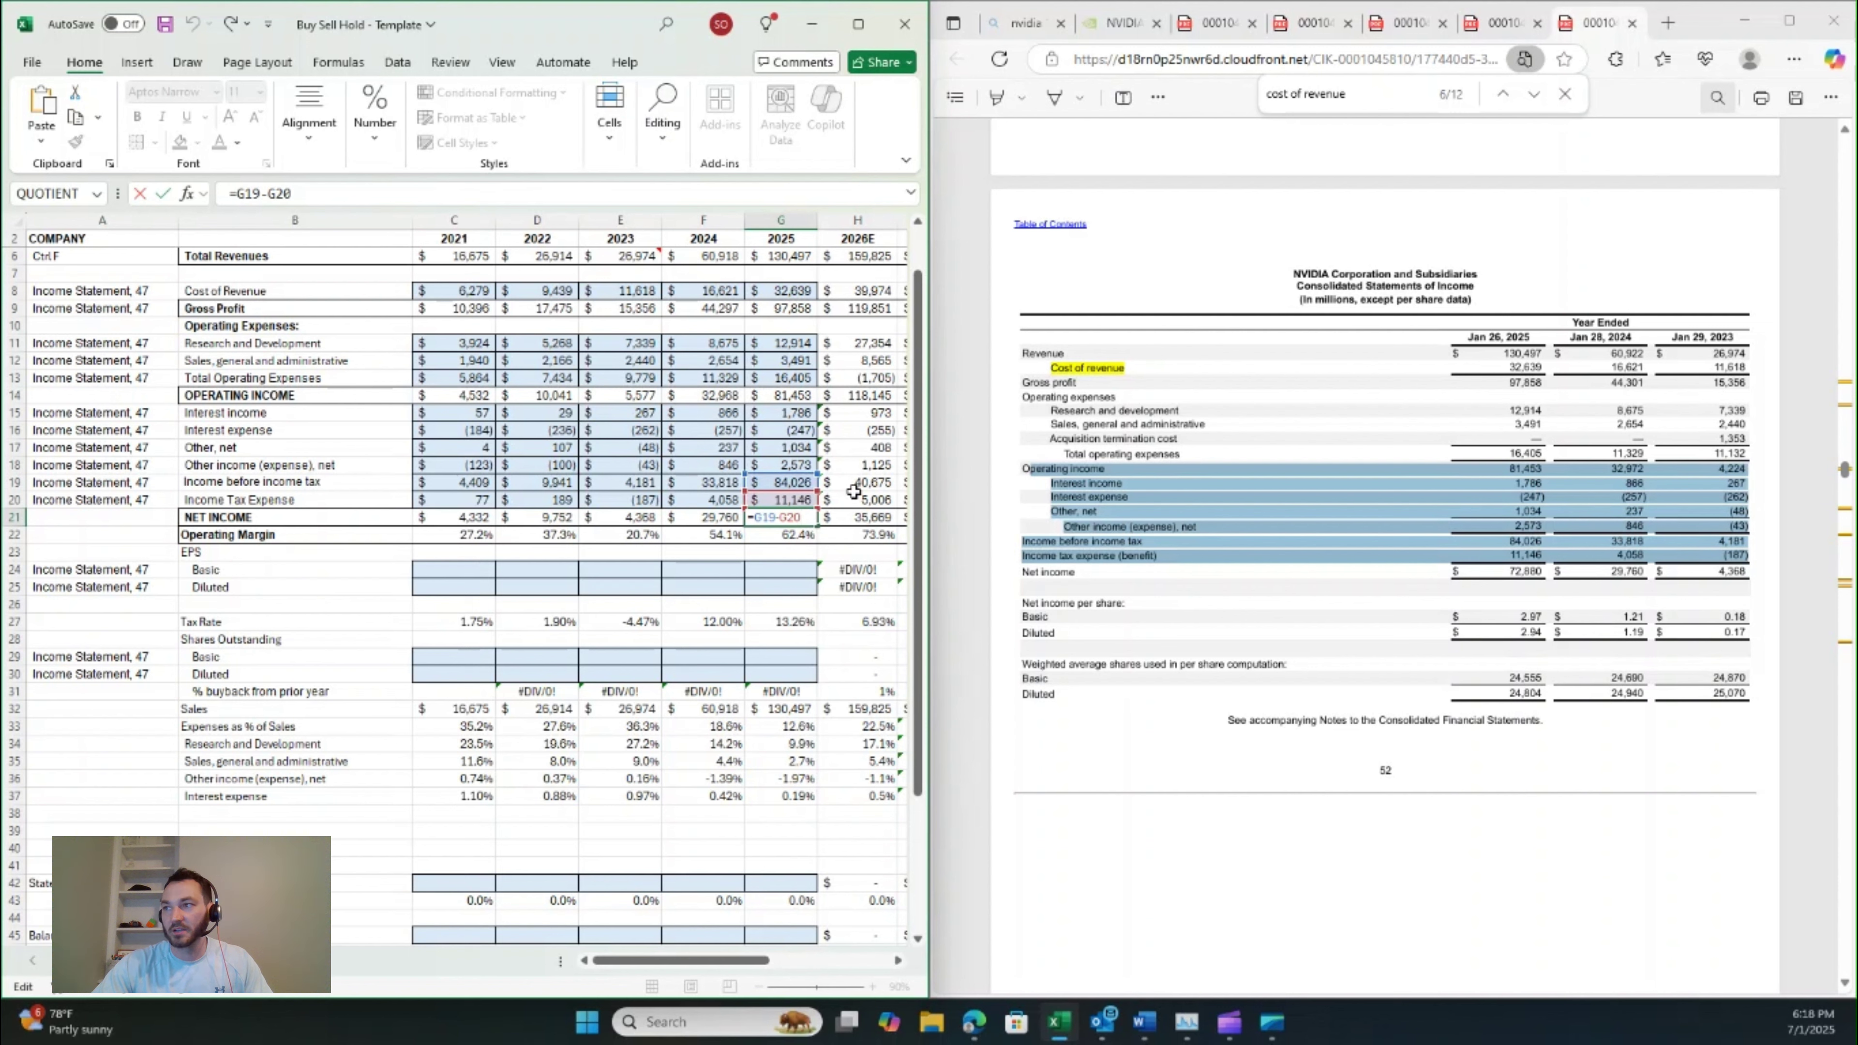
key("Return")
key("F2")
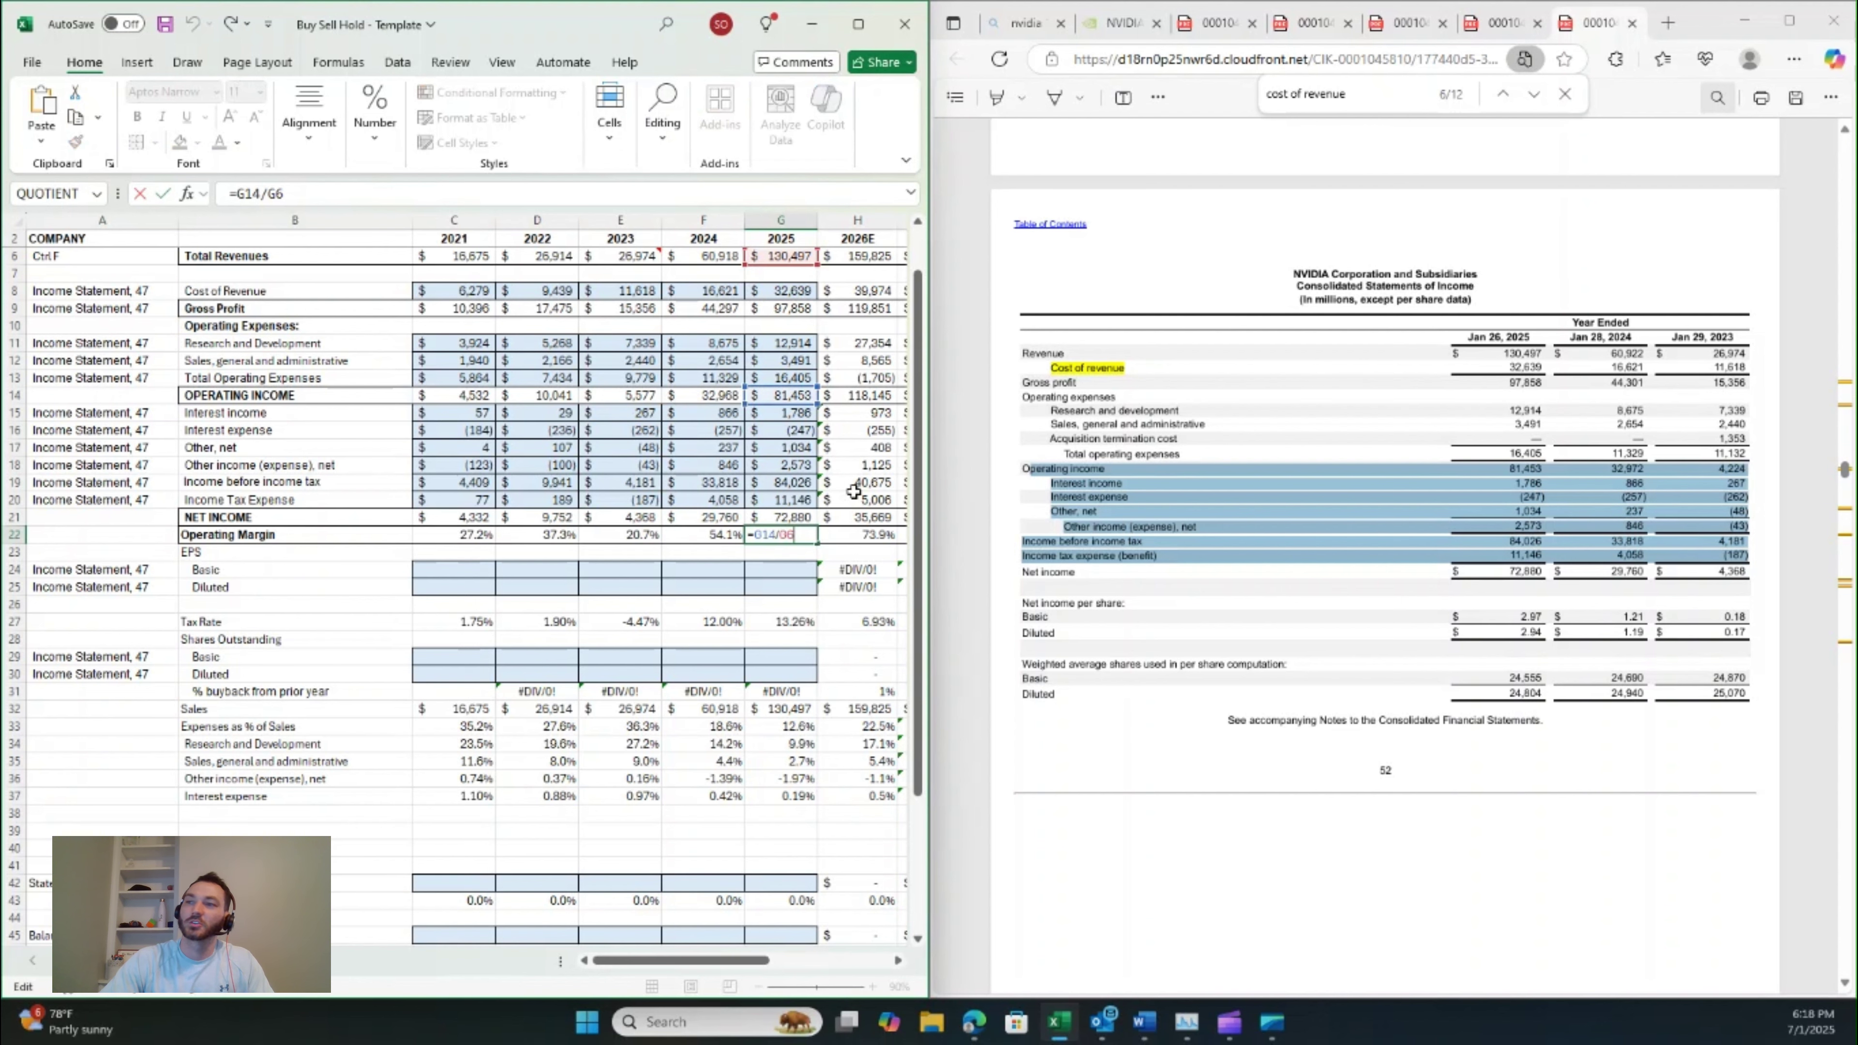
key("Return")
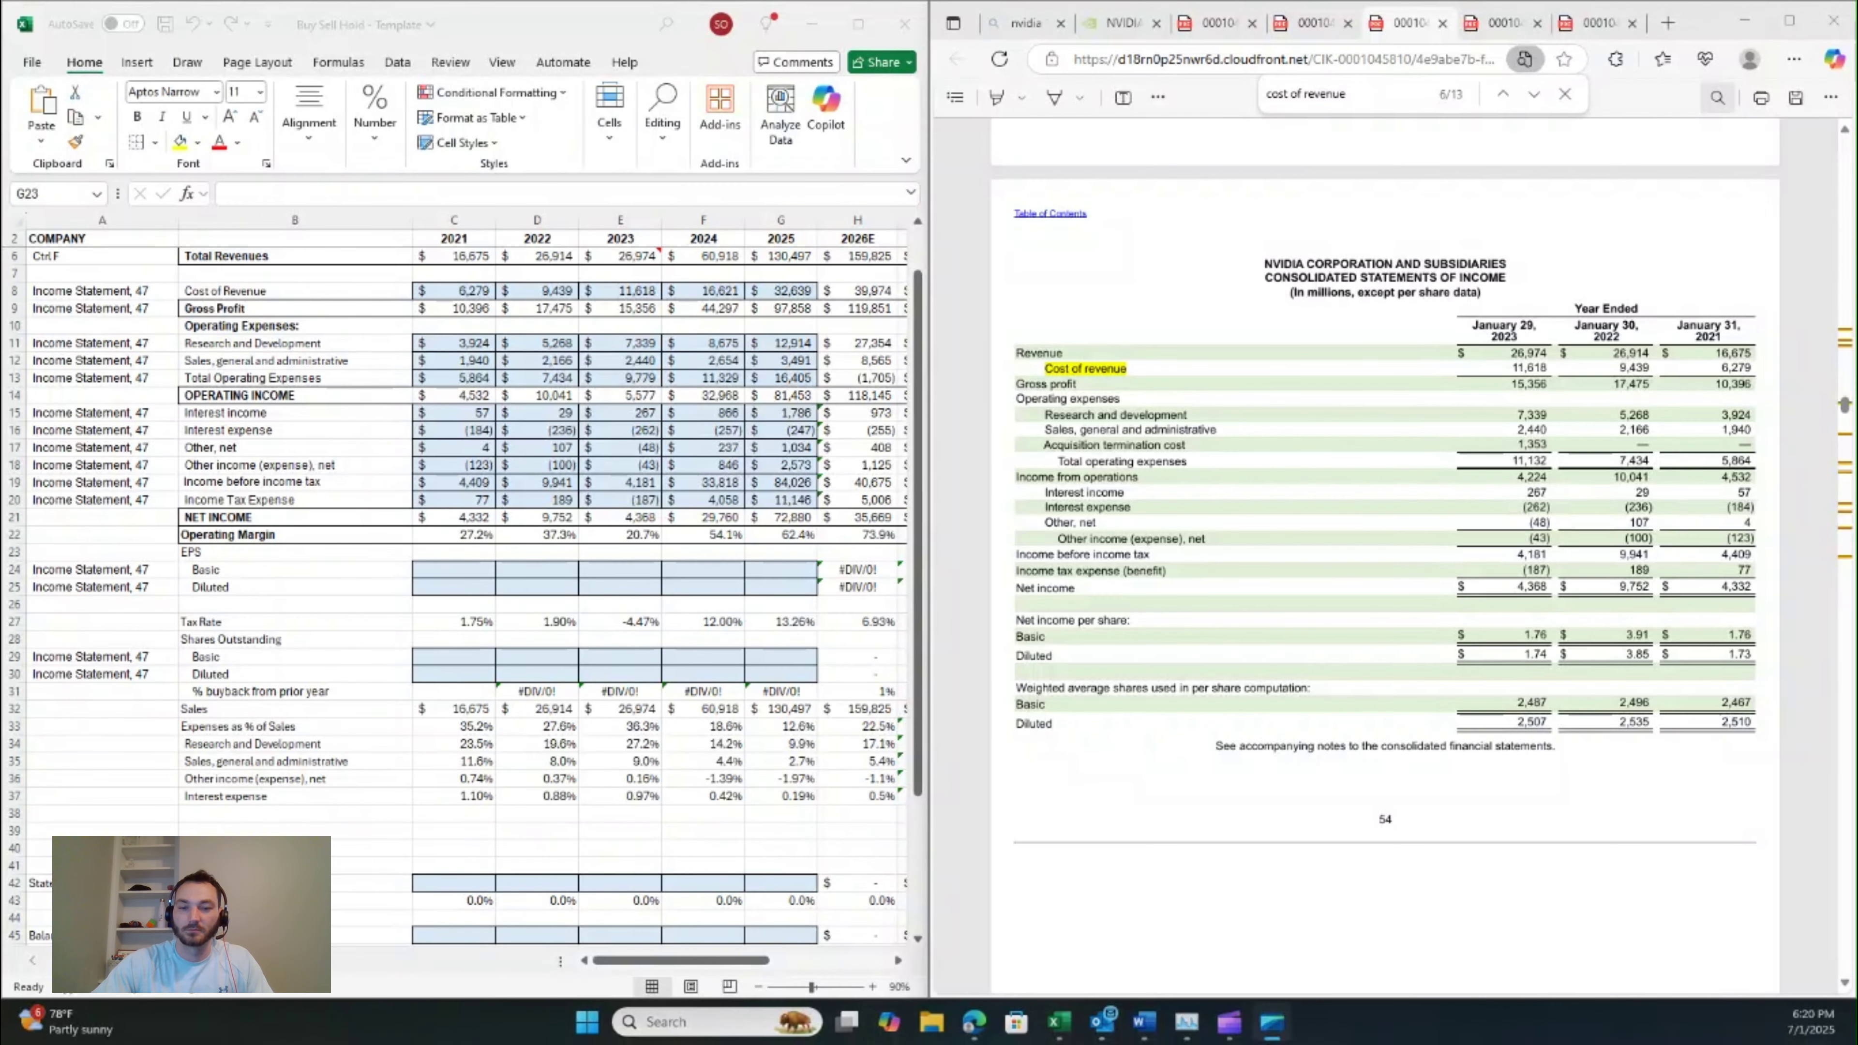
- Highlight the basic and diluted net income per share lines in the 10-K income statement for the year ended January 29, 2023
left_click(586, 421)
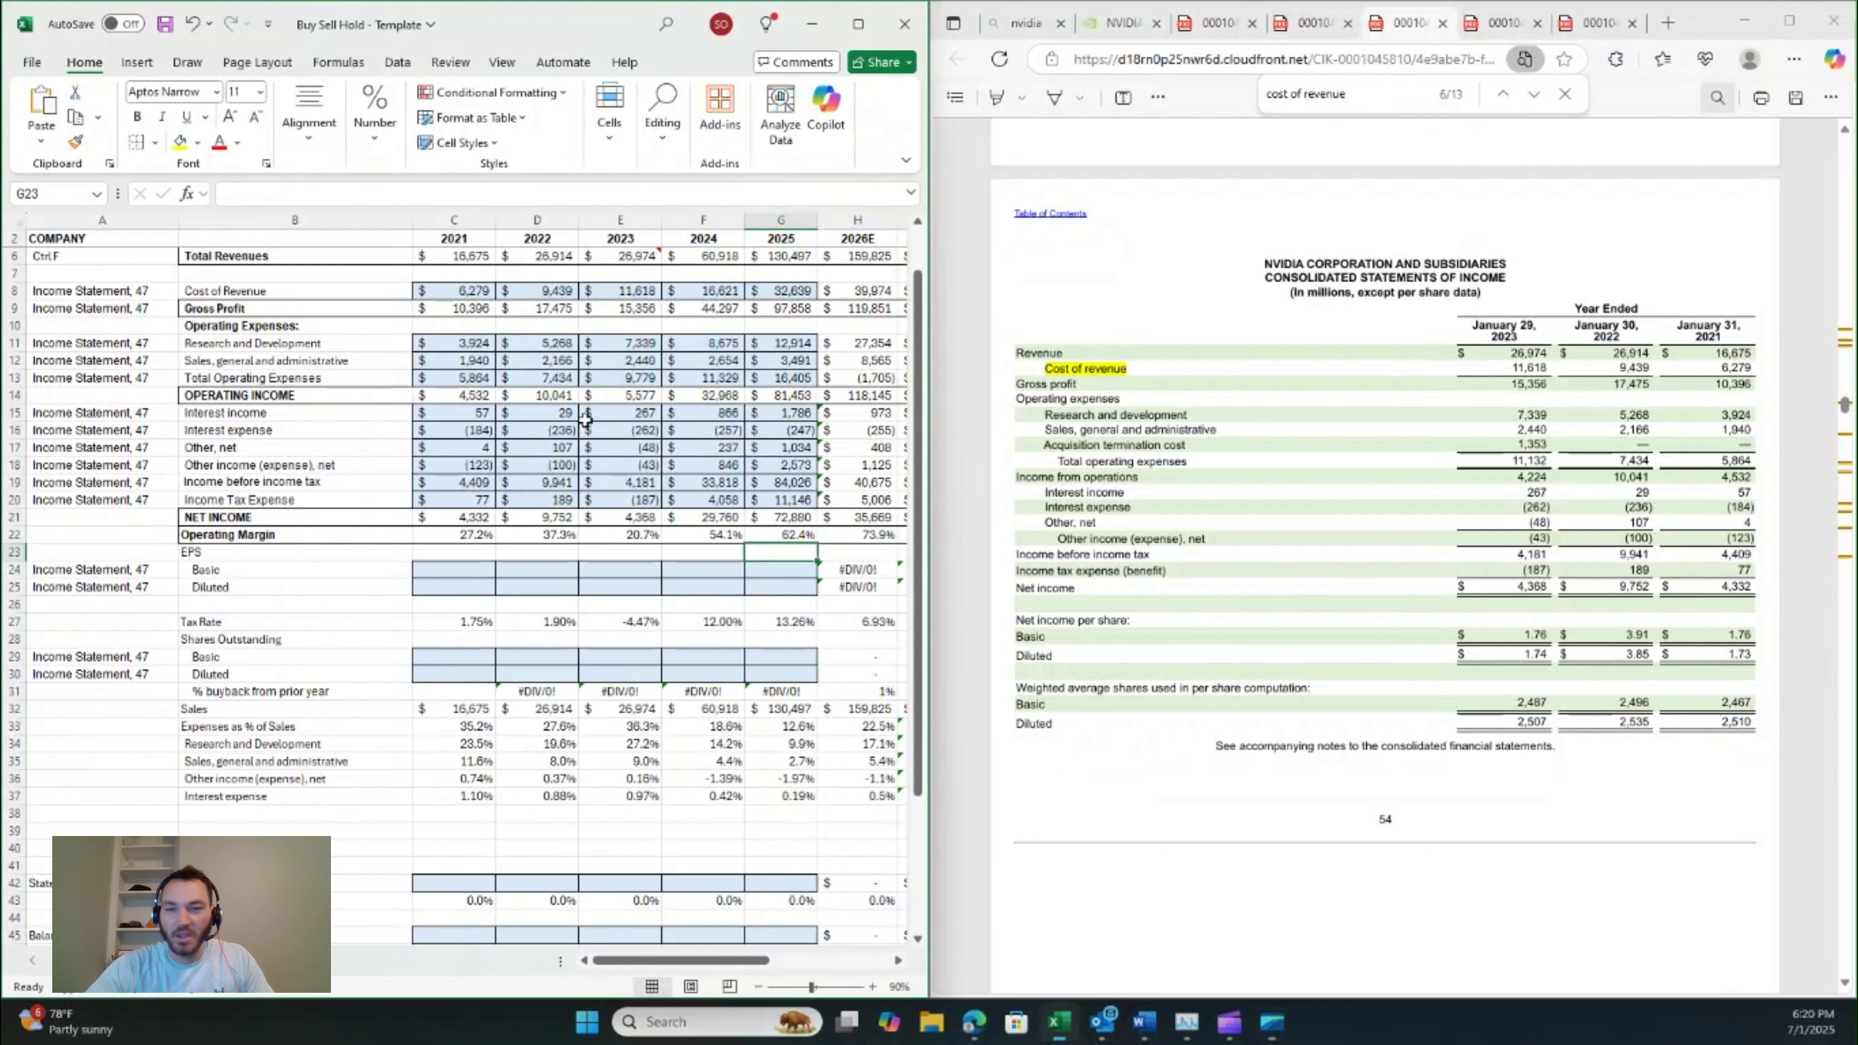
scroll(586, 421, "down", 4)
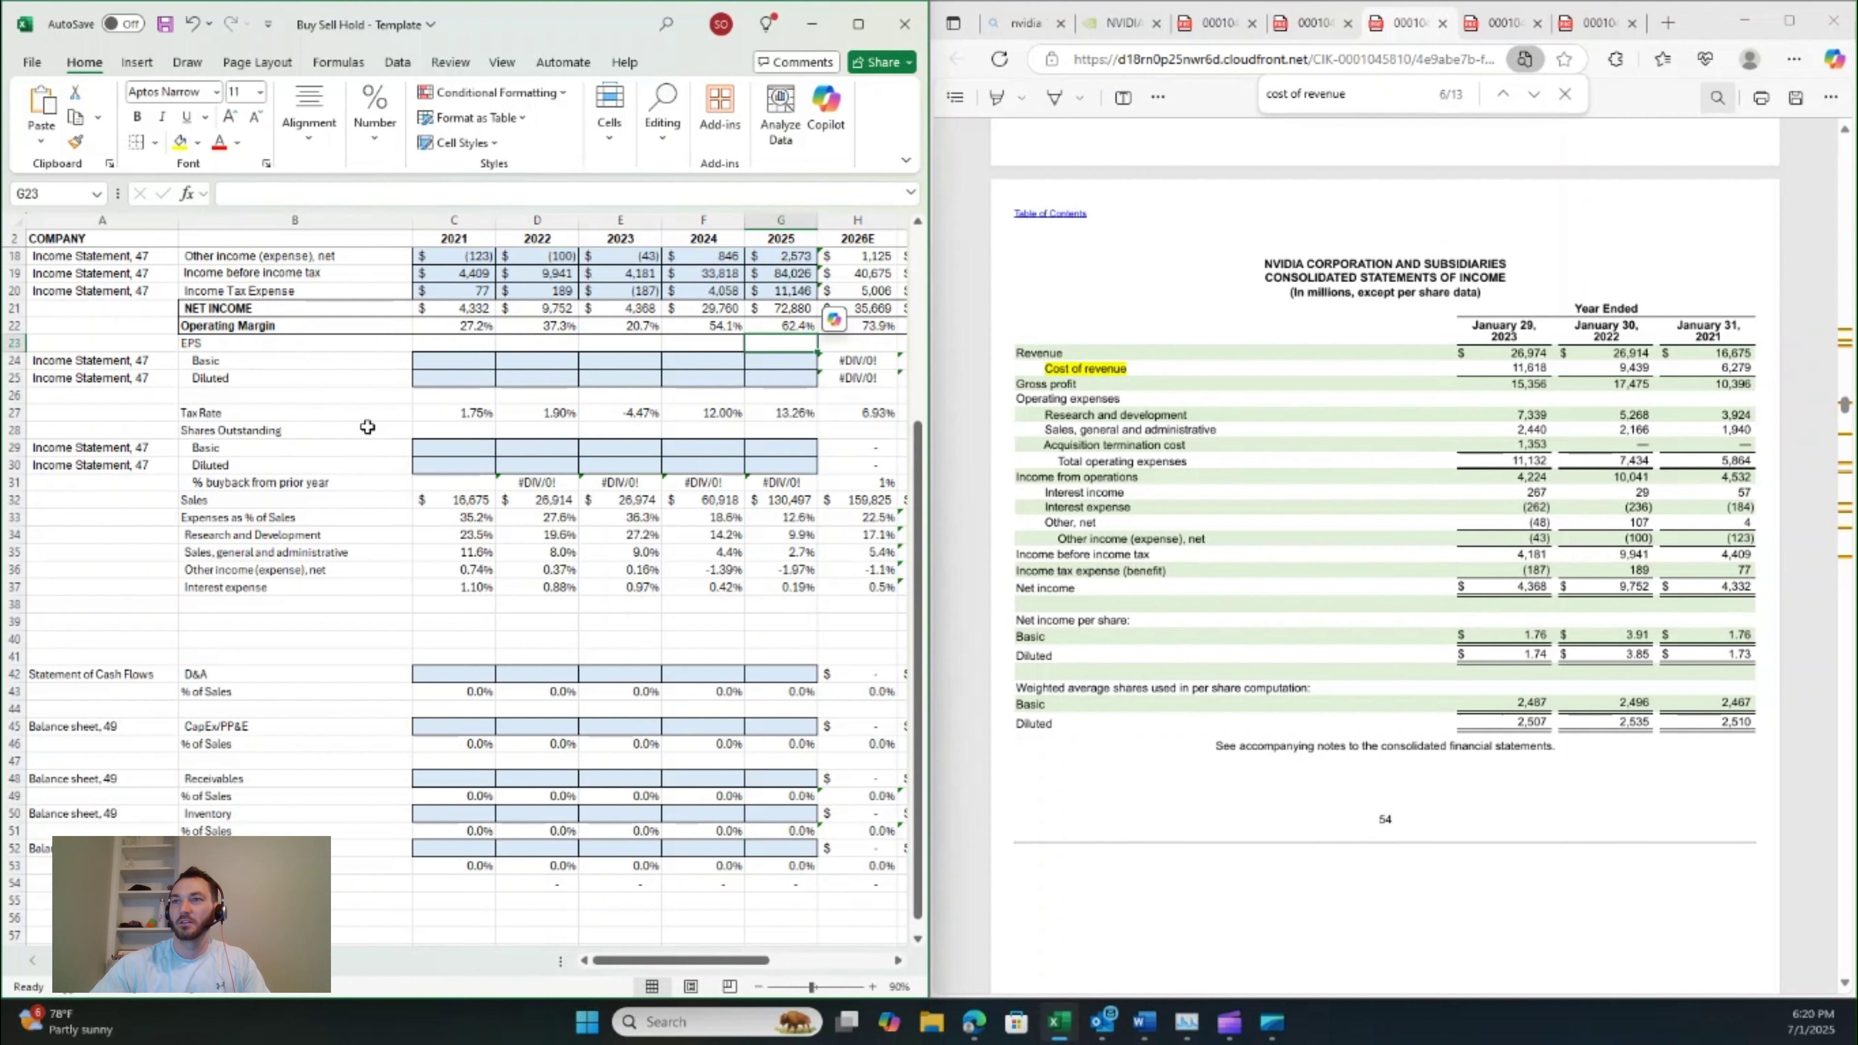
scroll(333, 462, "down", 2)
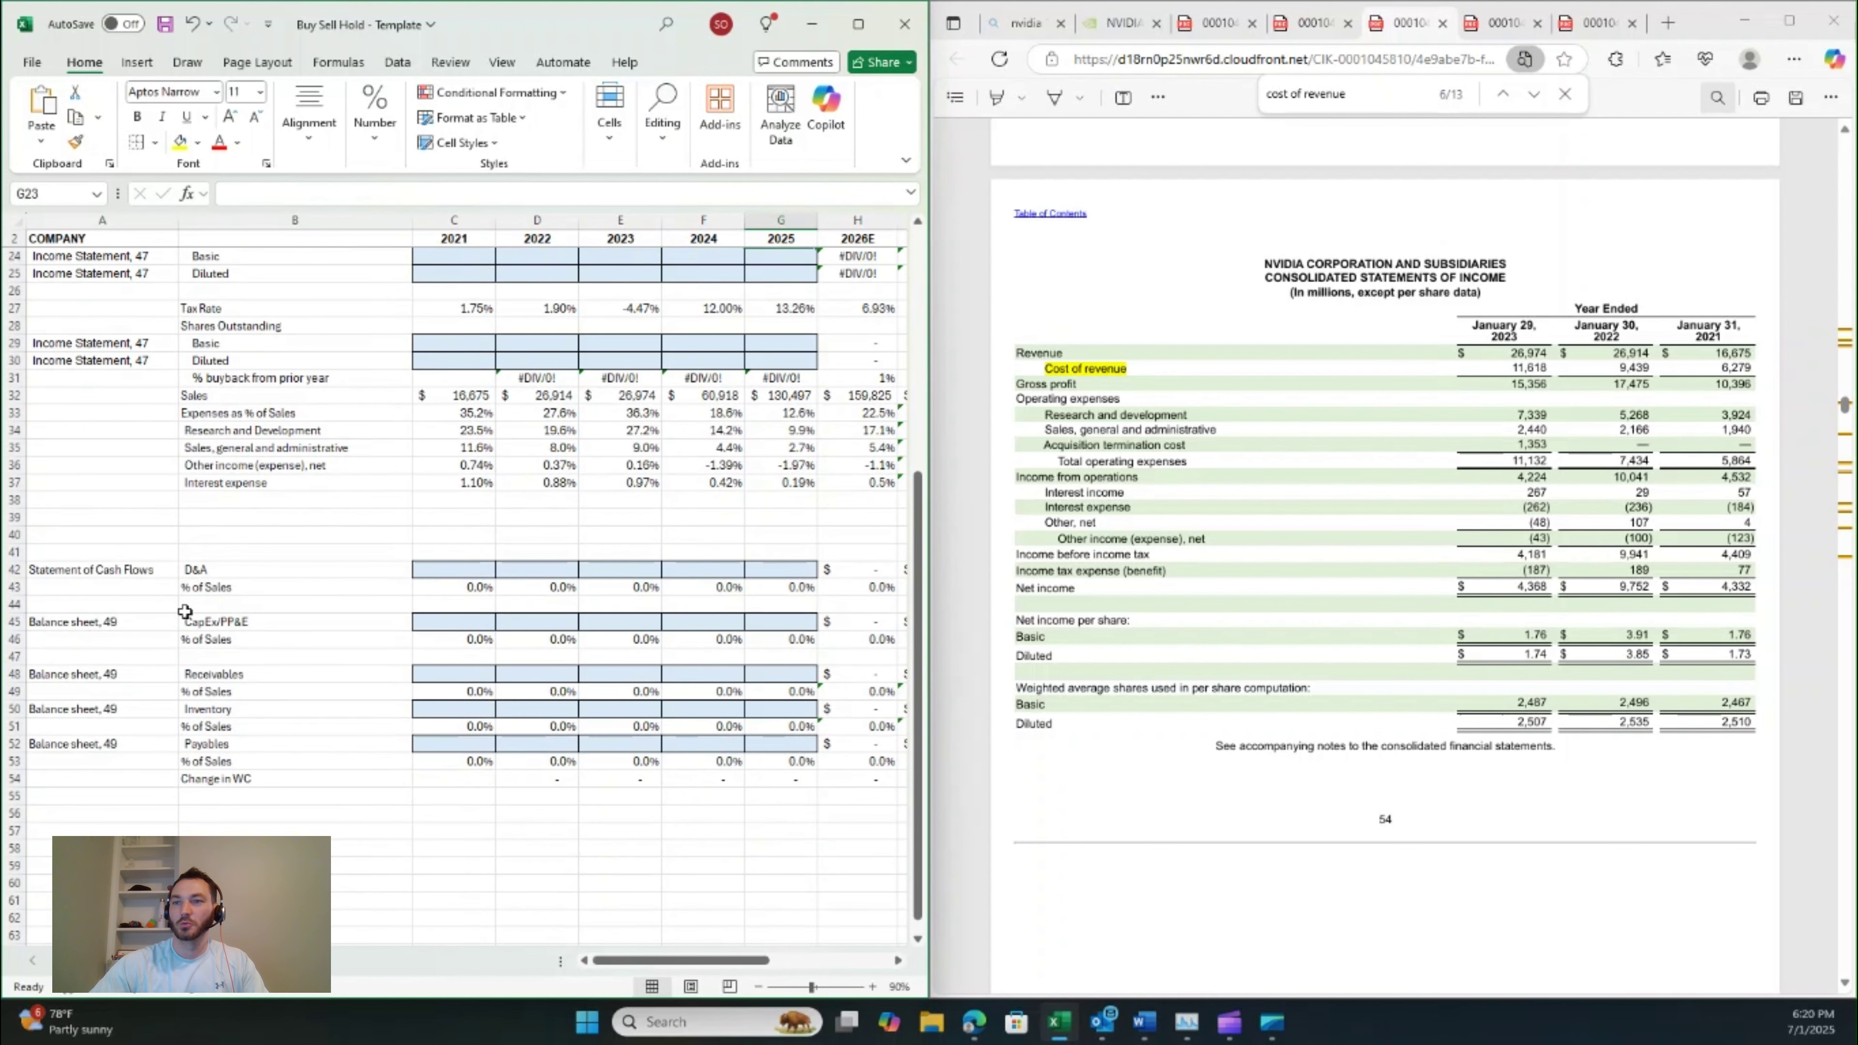
scroll(293, 608, "up", 4)
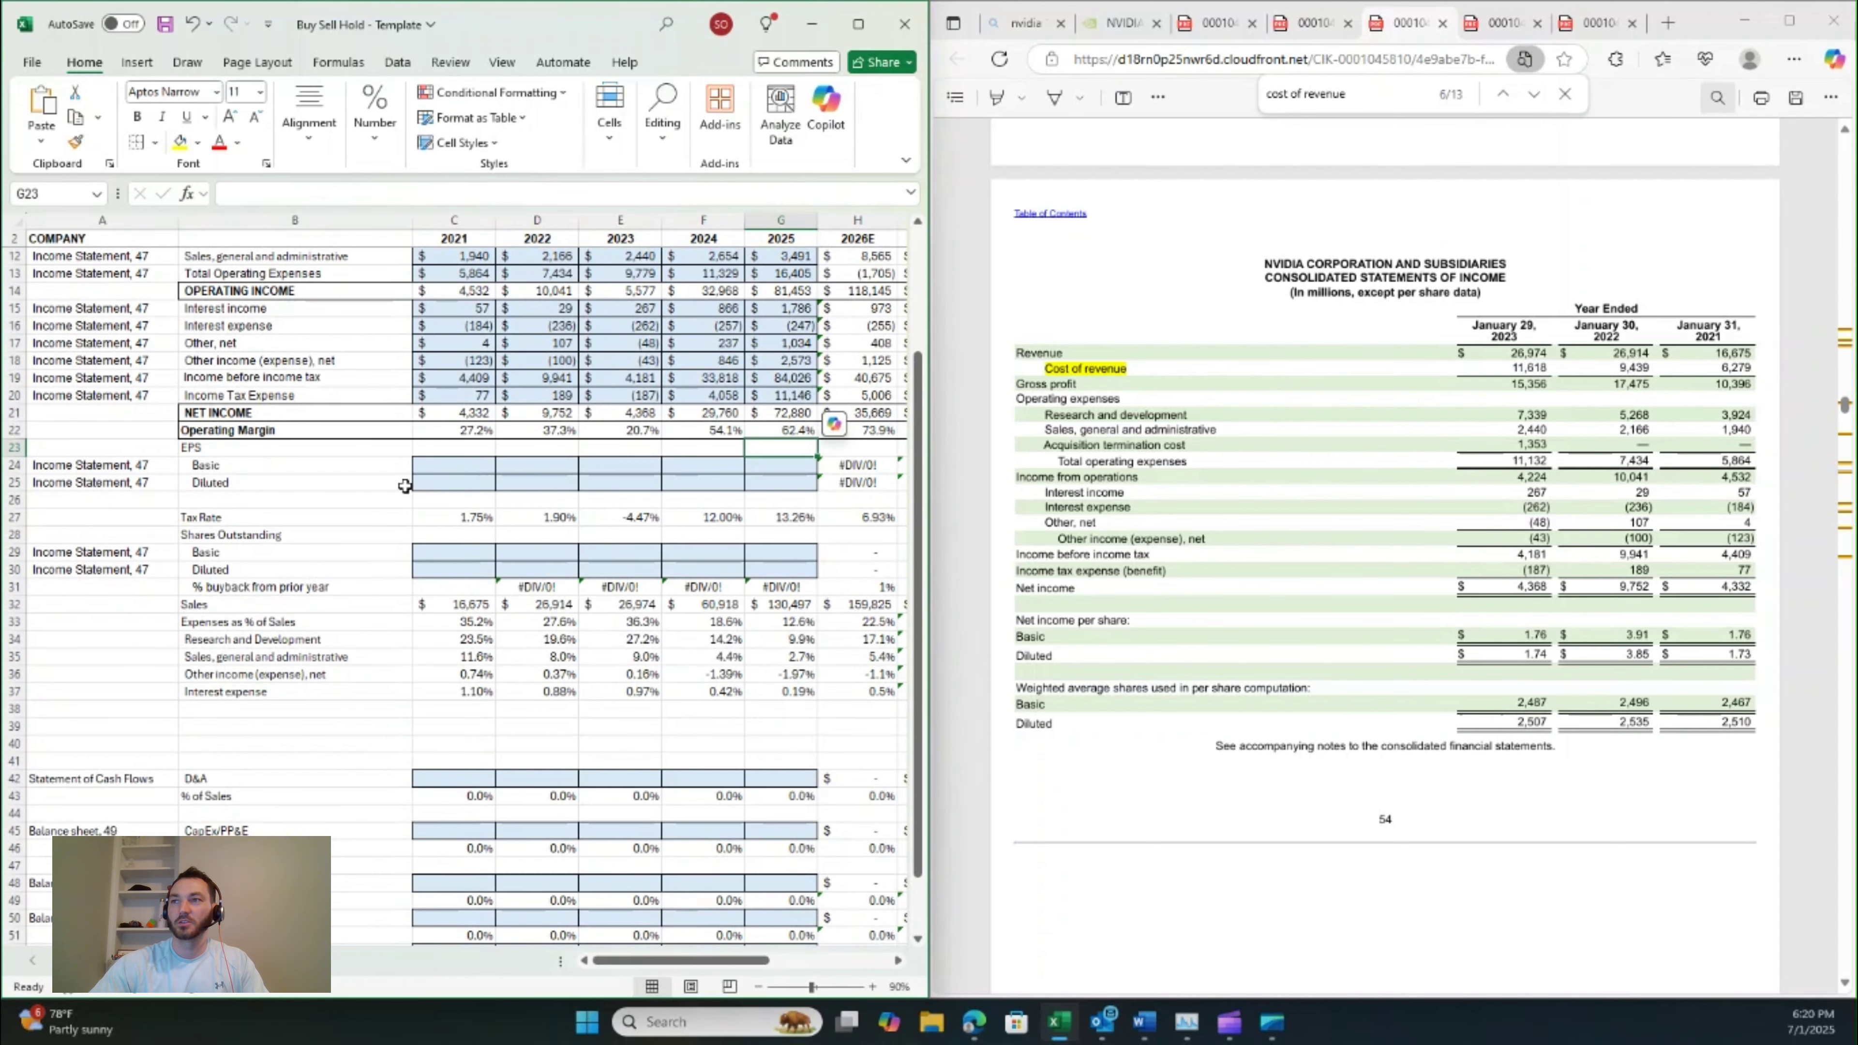
left_click(458, 465)
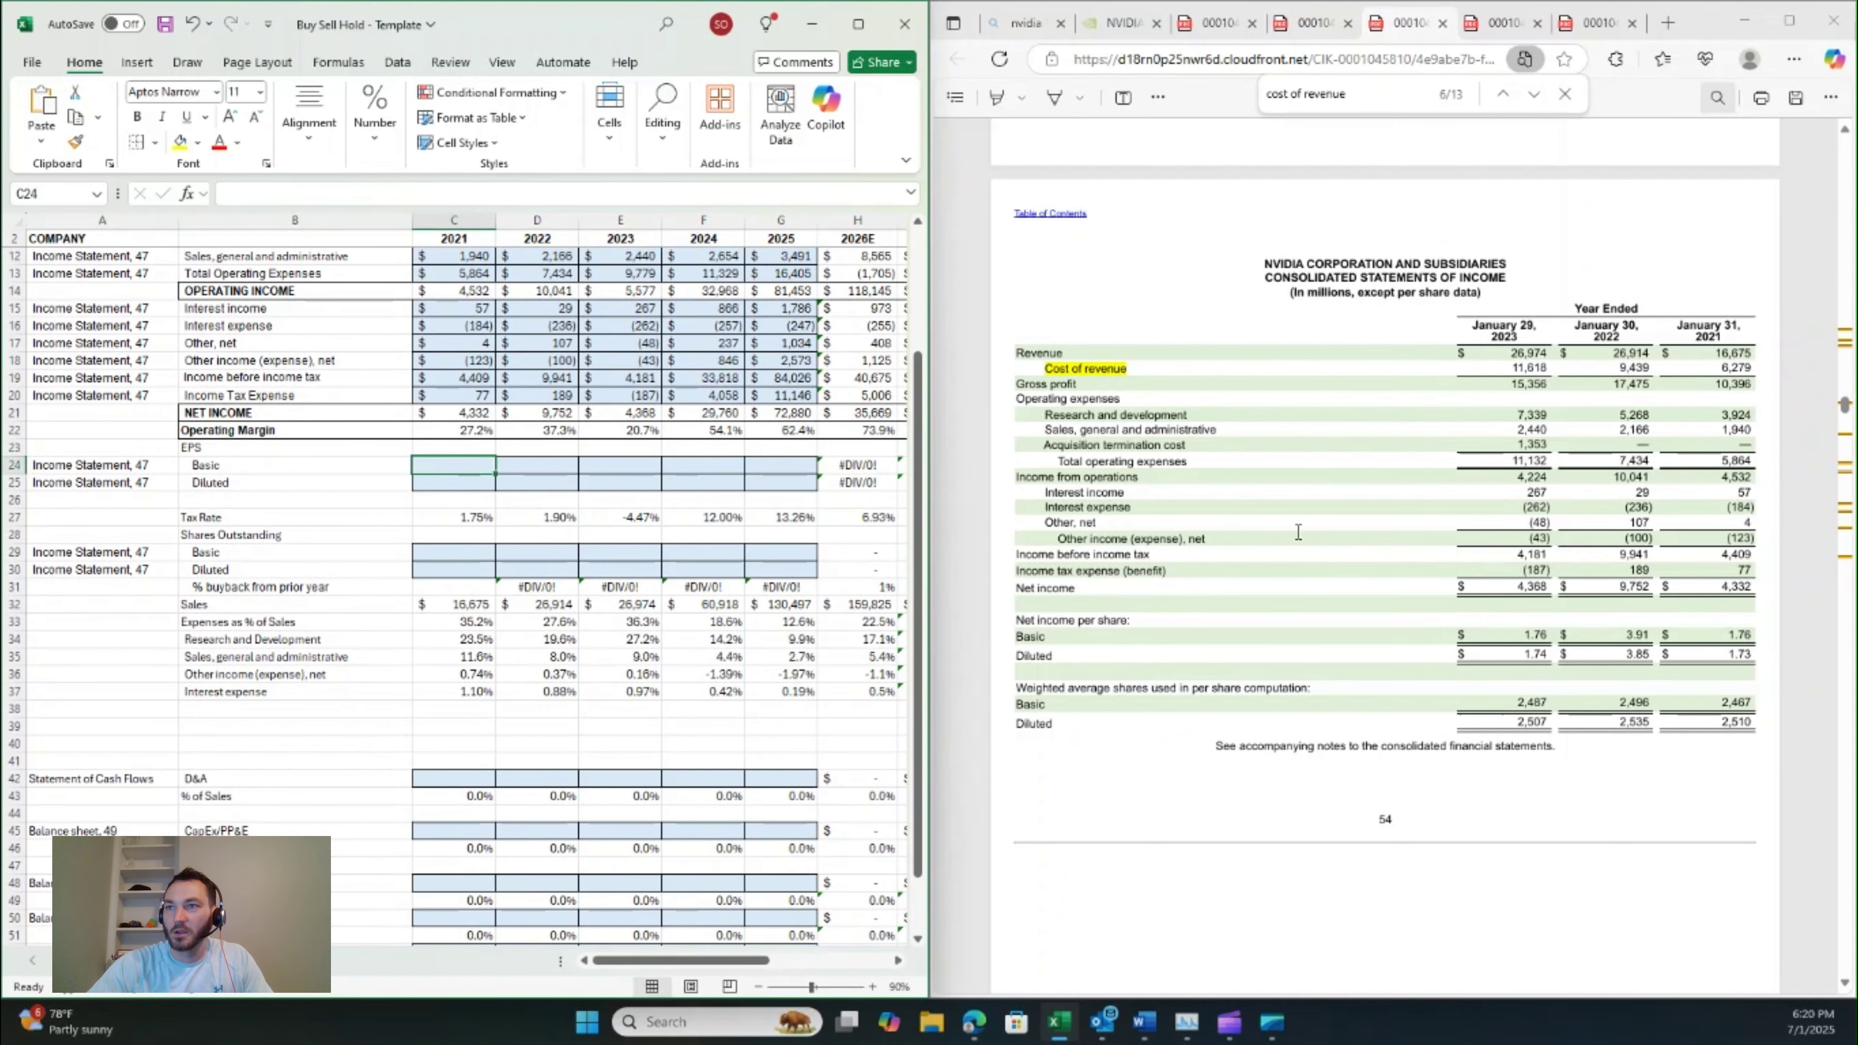
left_click(1111, 622)
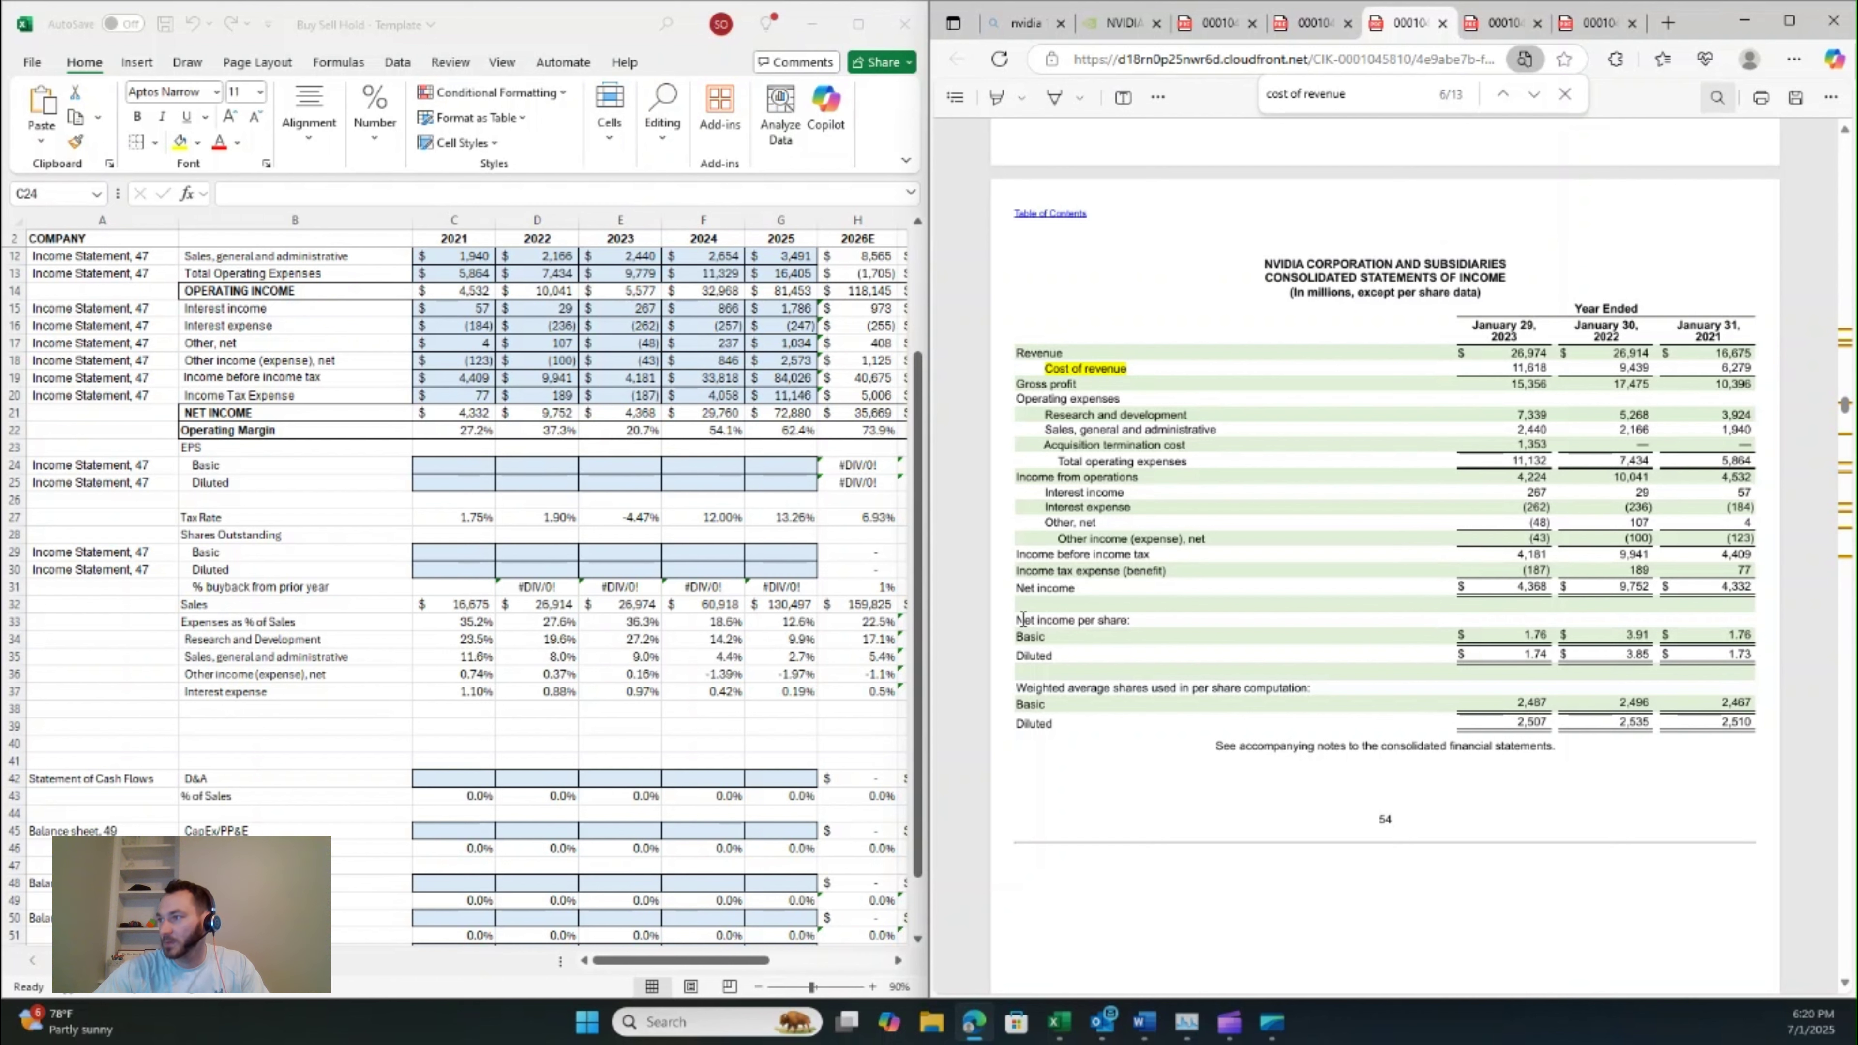
left_click_drag(1020, 620, 1766, 661)
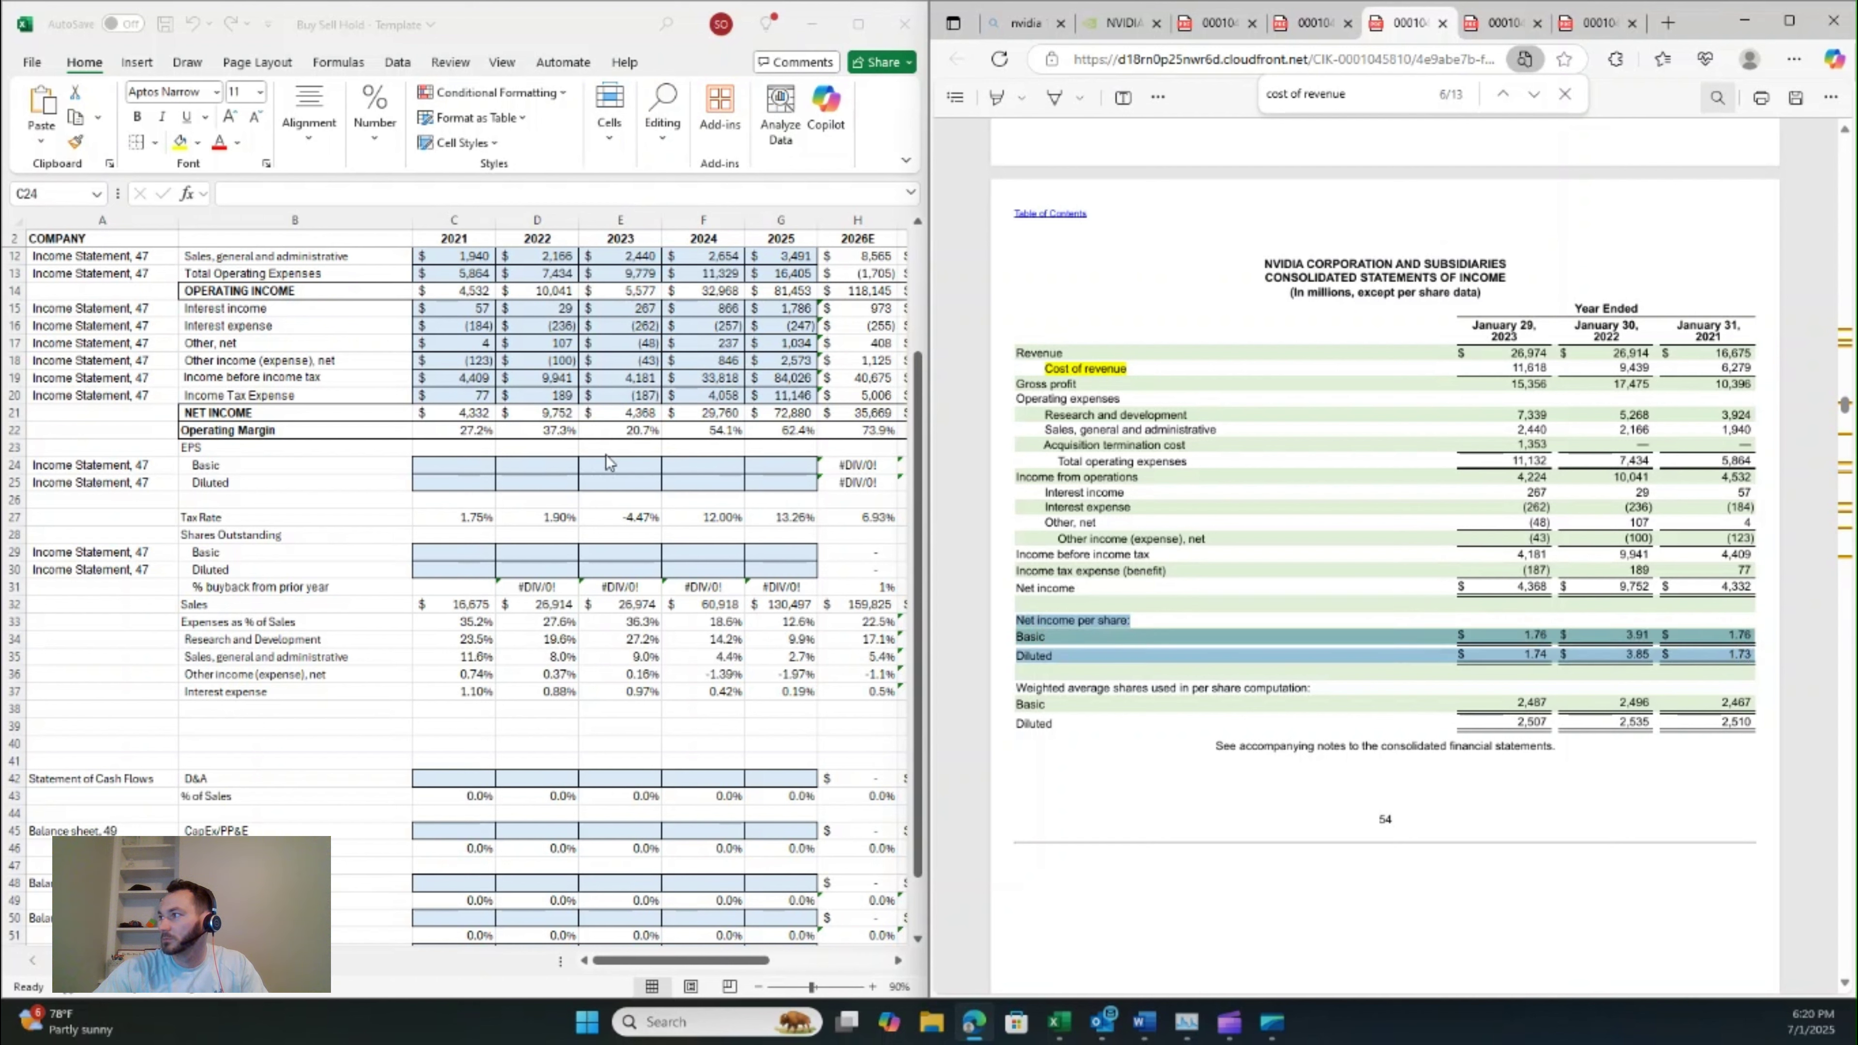
- Enter 2021 EPS of 1.76 for Basic and 1.73 for Diluted
left_click(479, 463)
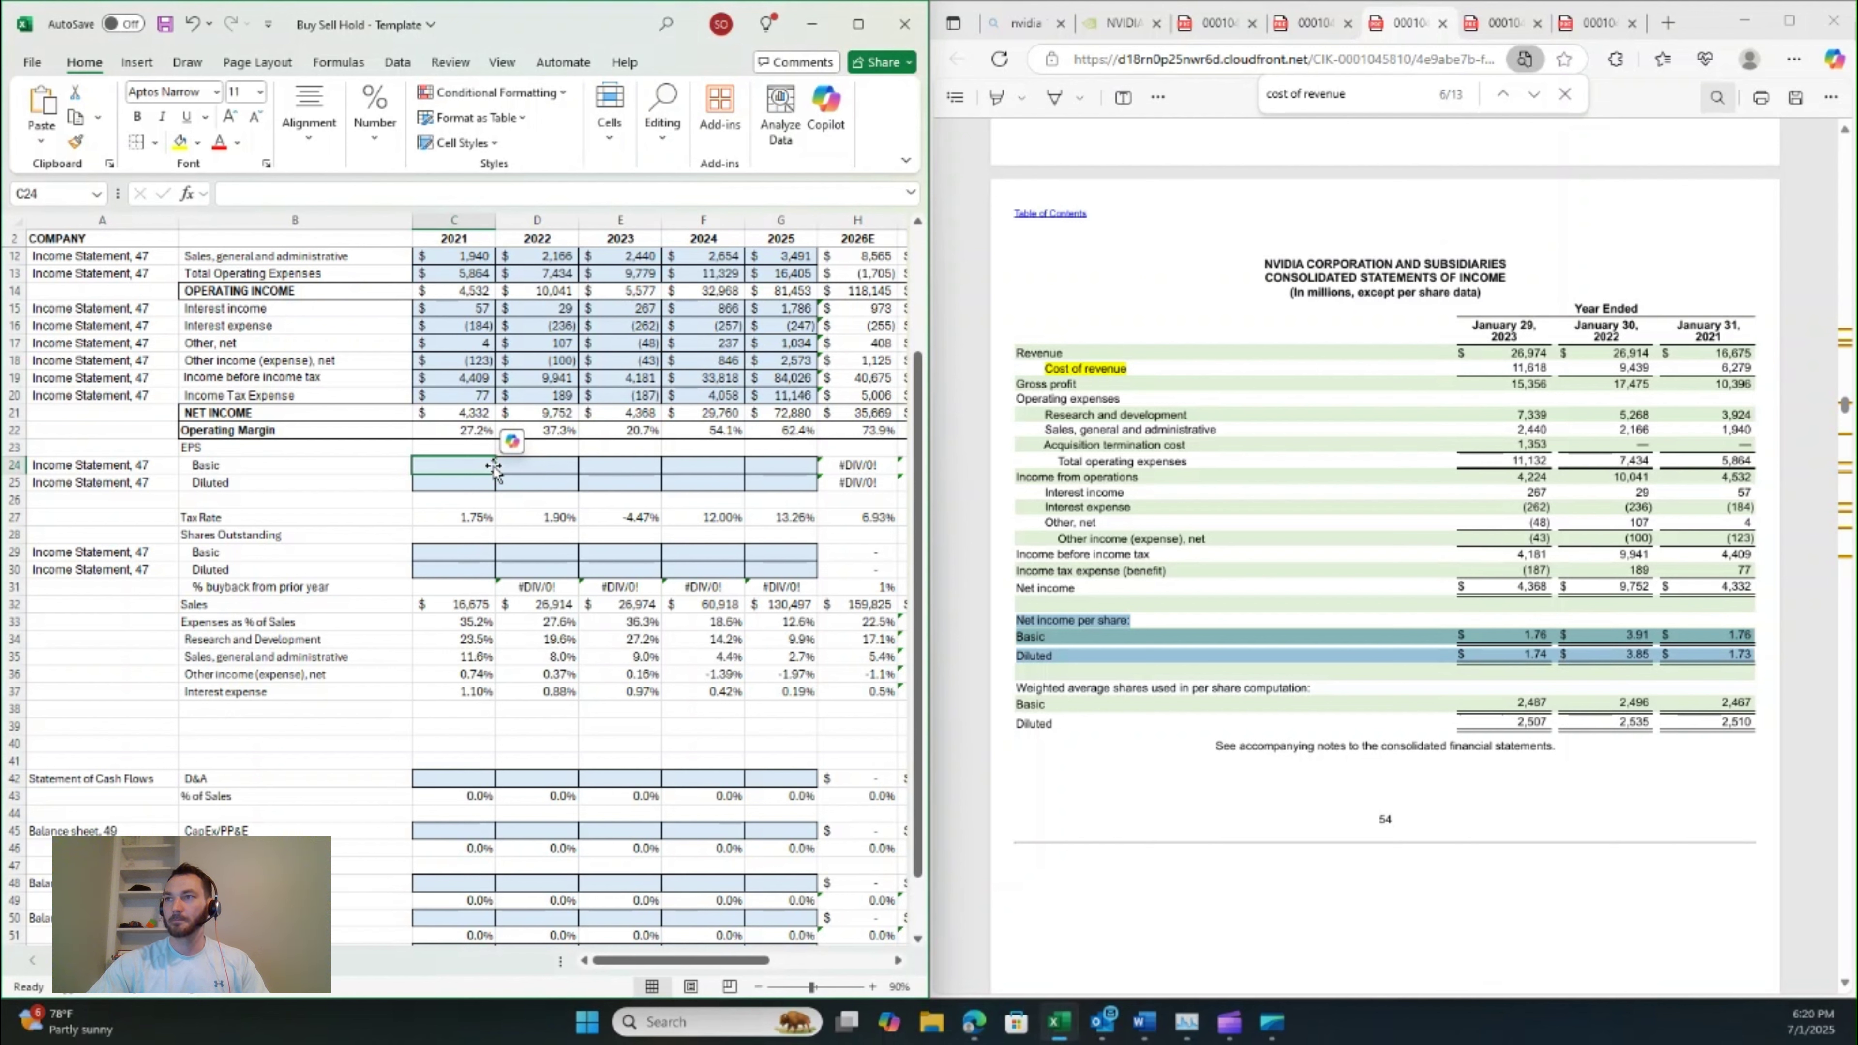
type("1.76")
key("Return")
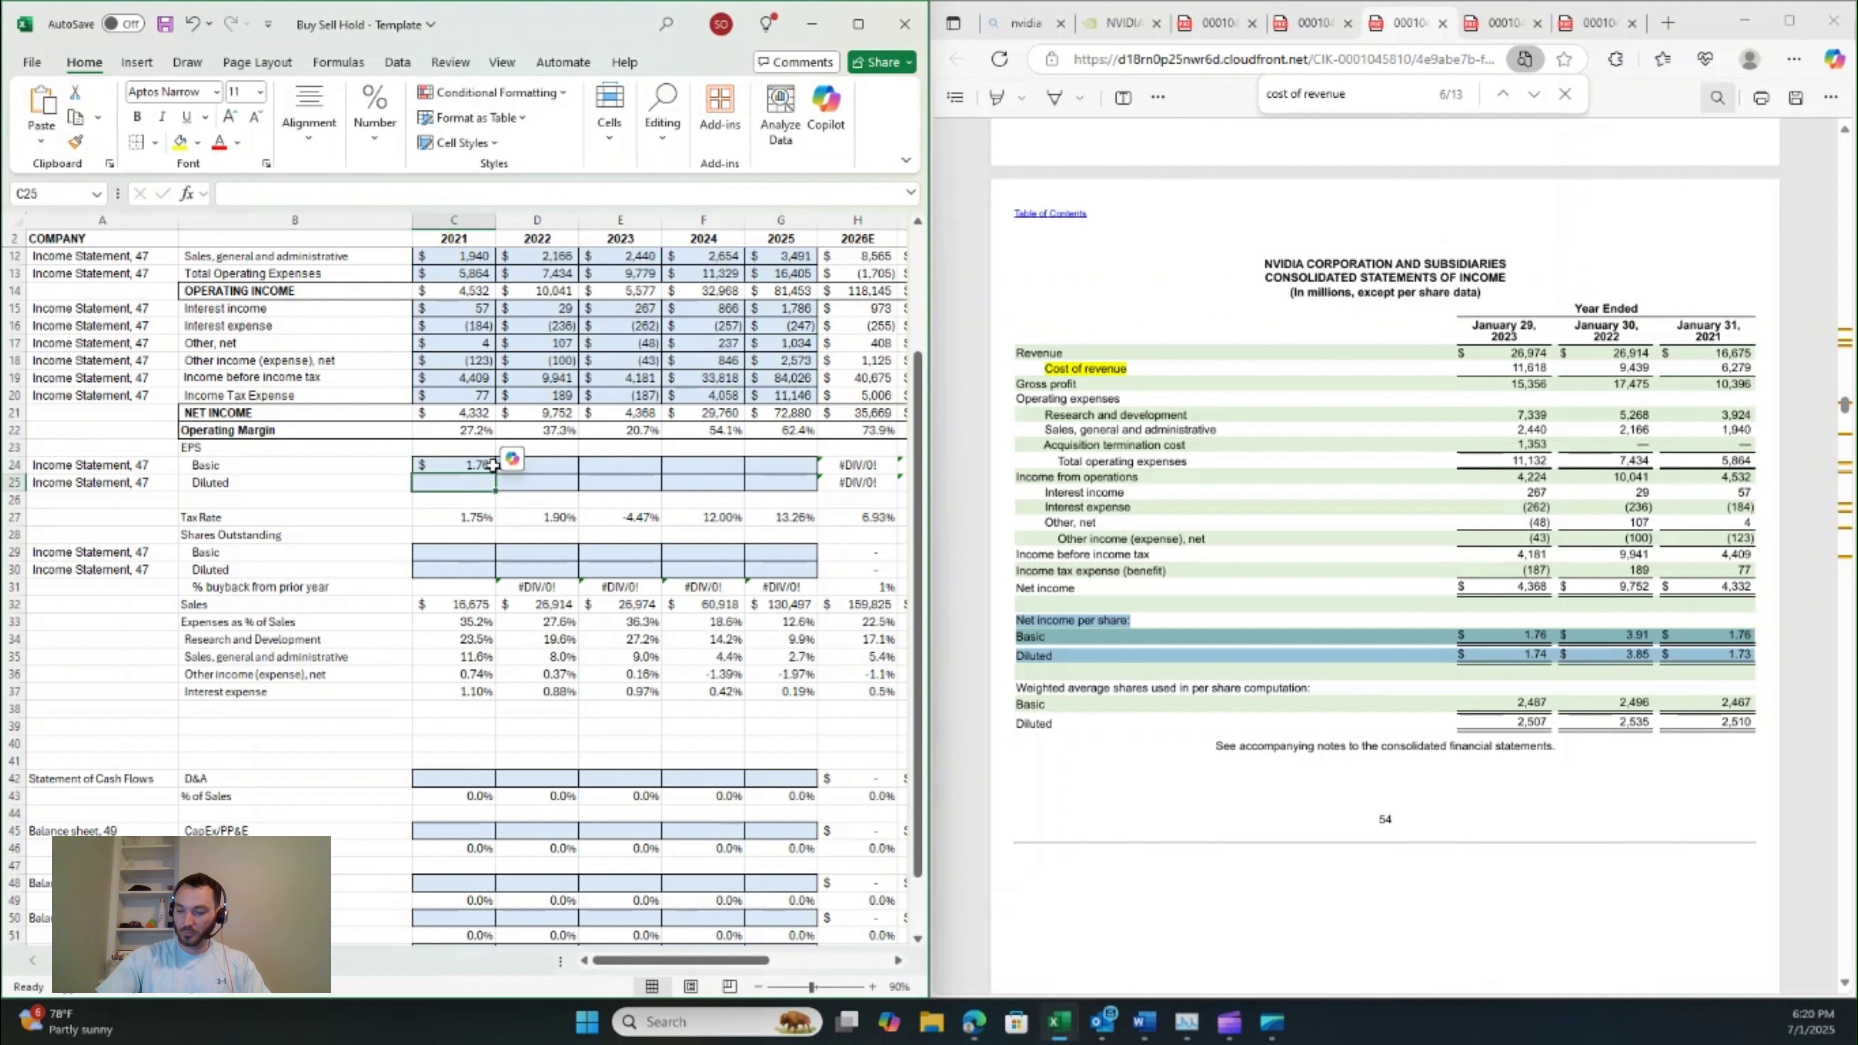
type("1.73")
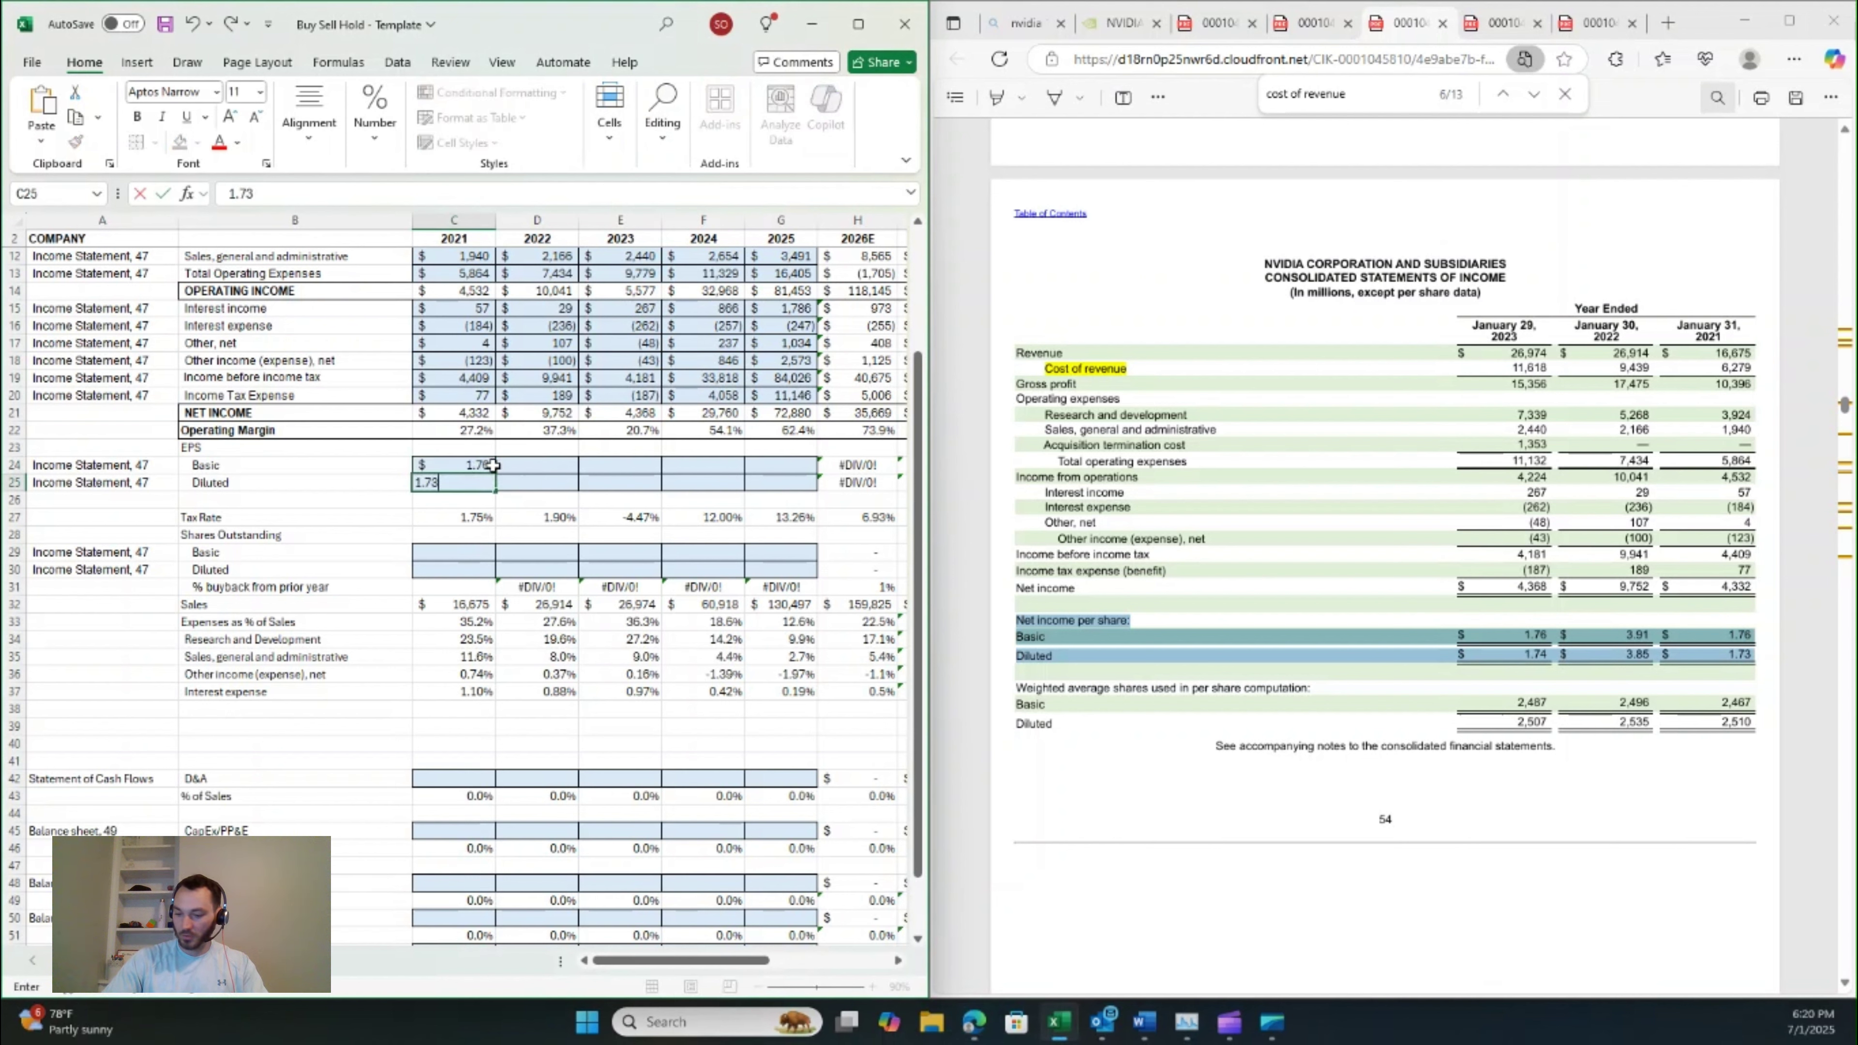
- Enter 2022 EPS of 3.91 for Basic and 3.85 for Diluted
left_click(499, 465)
type("1")
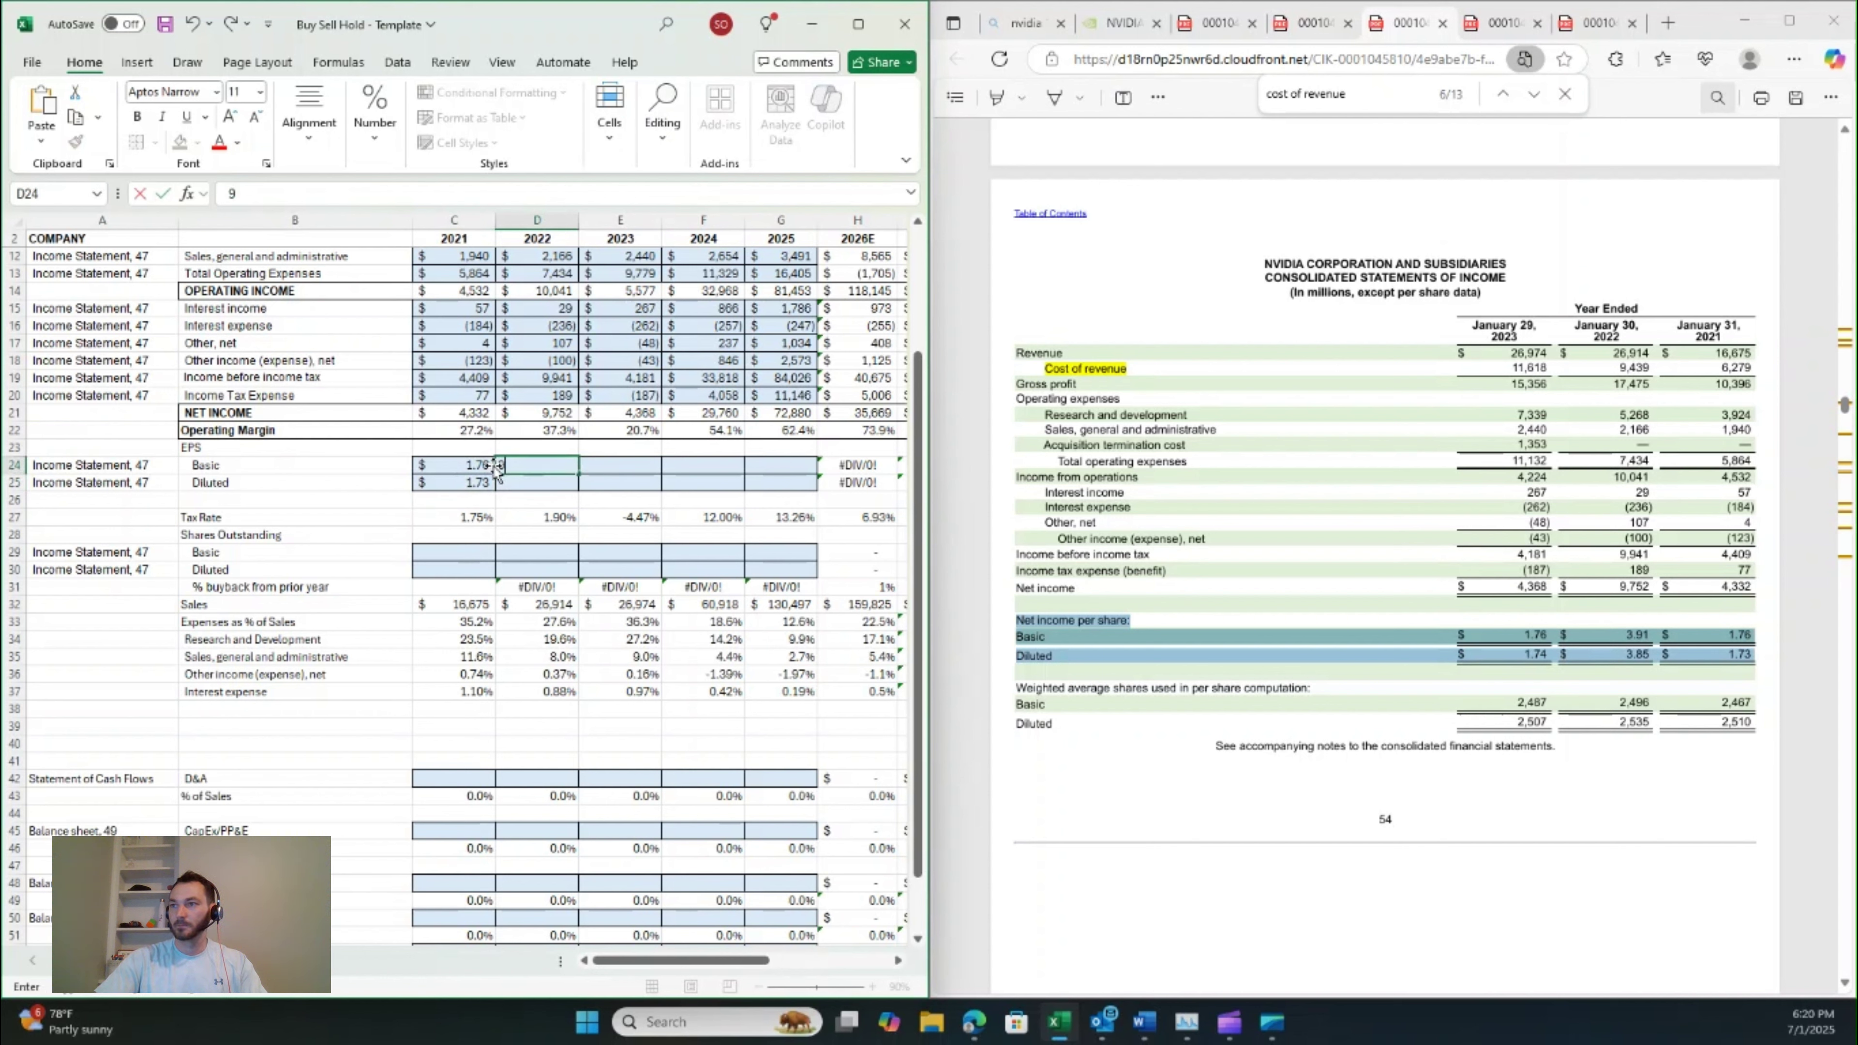
key("BackSpace")
type("3.91")
key("Return")
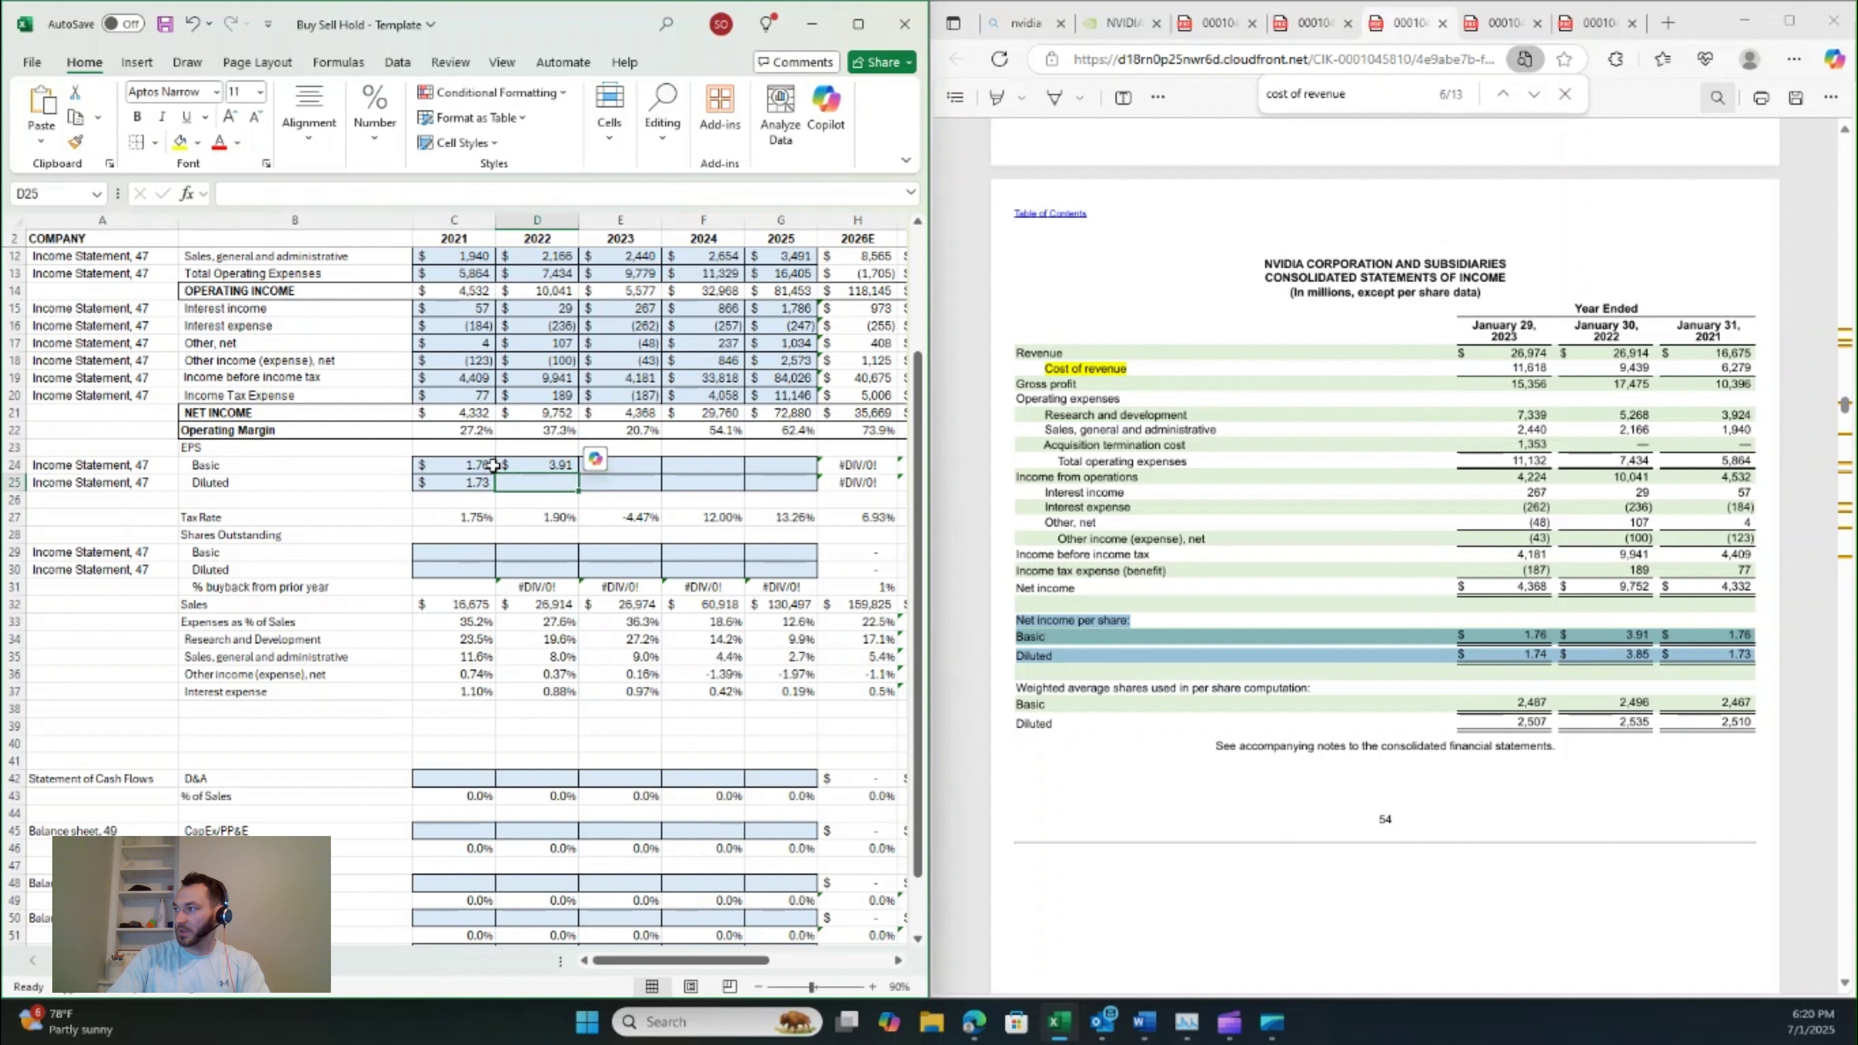
type("3.85")
key("Return")
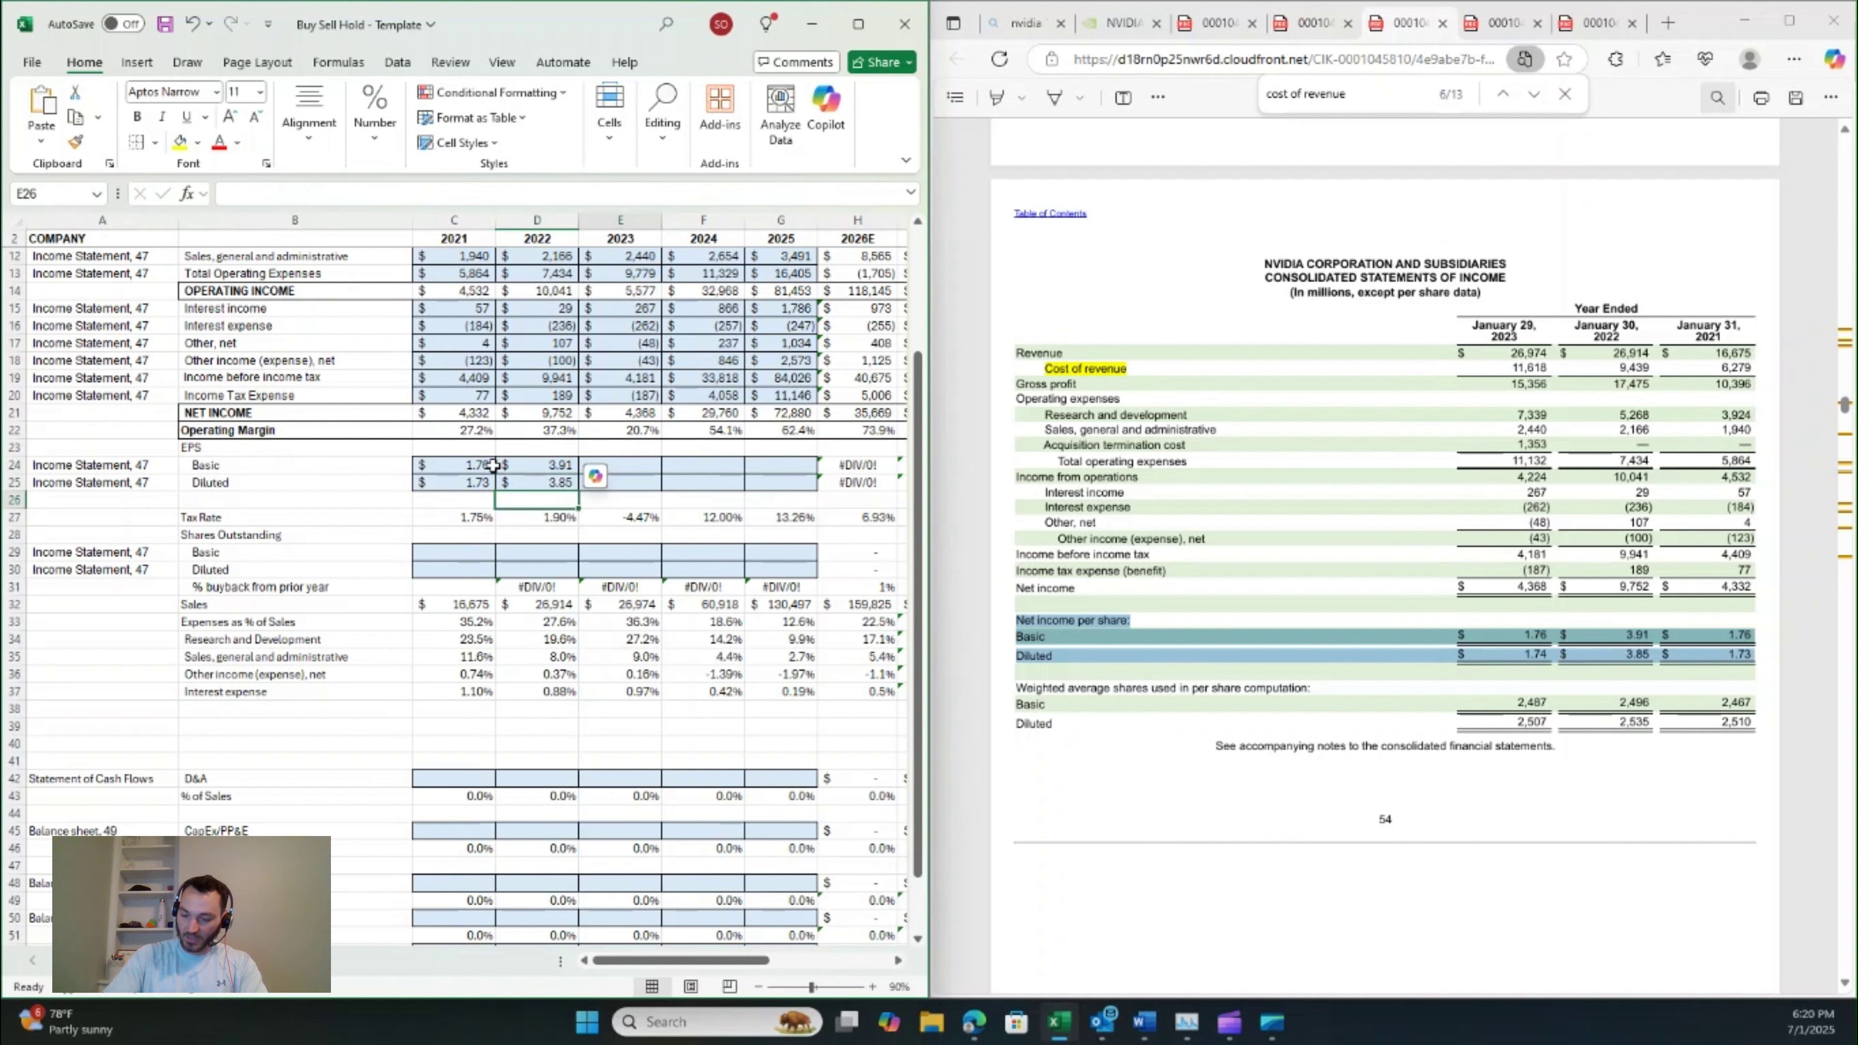
- Enter 2023 EPS of 1.76 for Basic and 1.74 for Diluted
key("Up")
key("Up")
key("Right")
type("7")
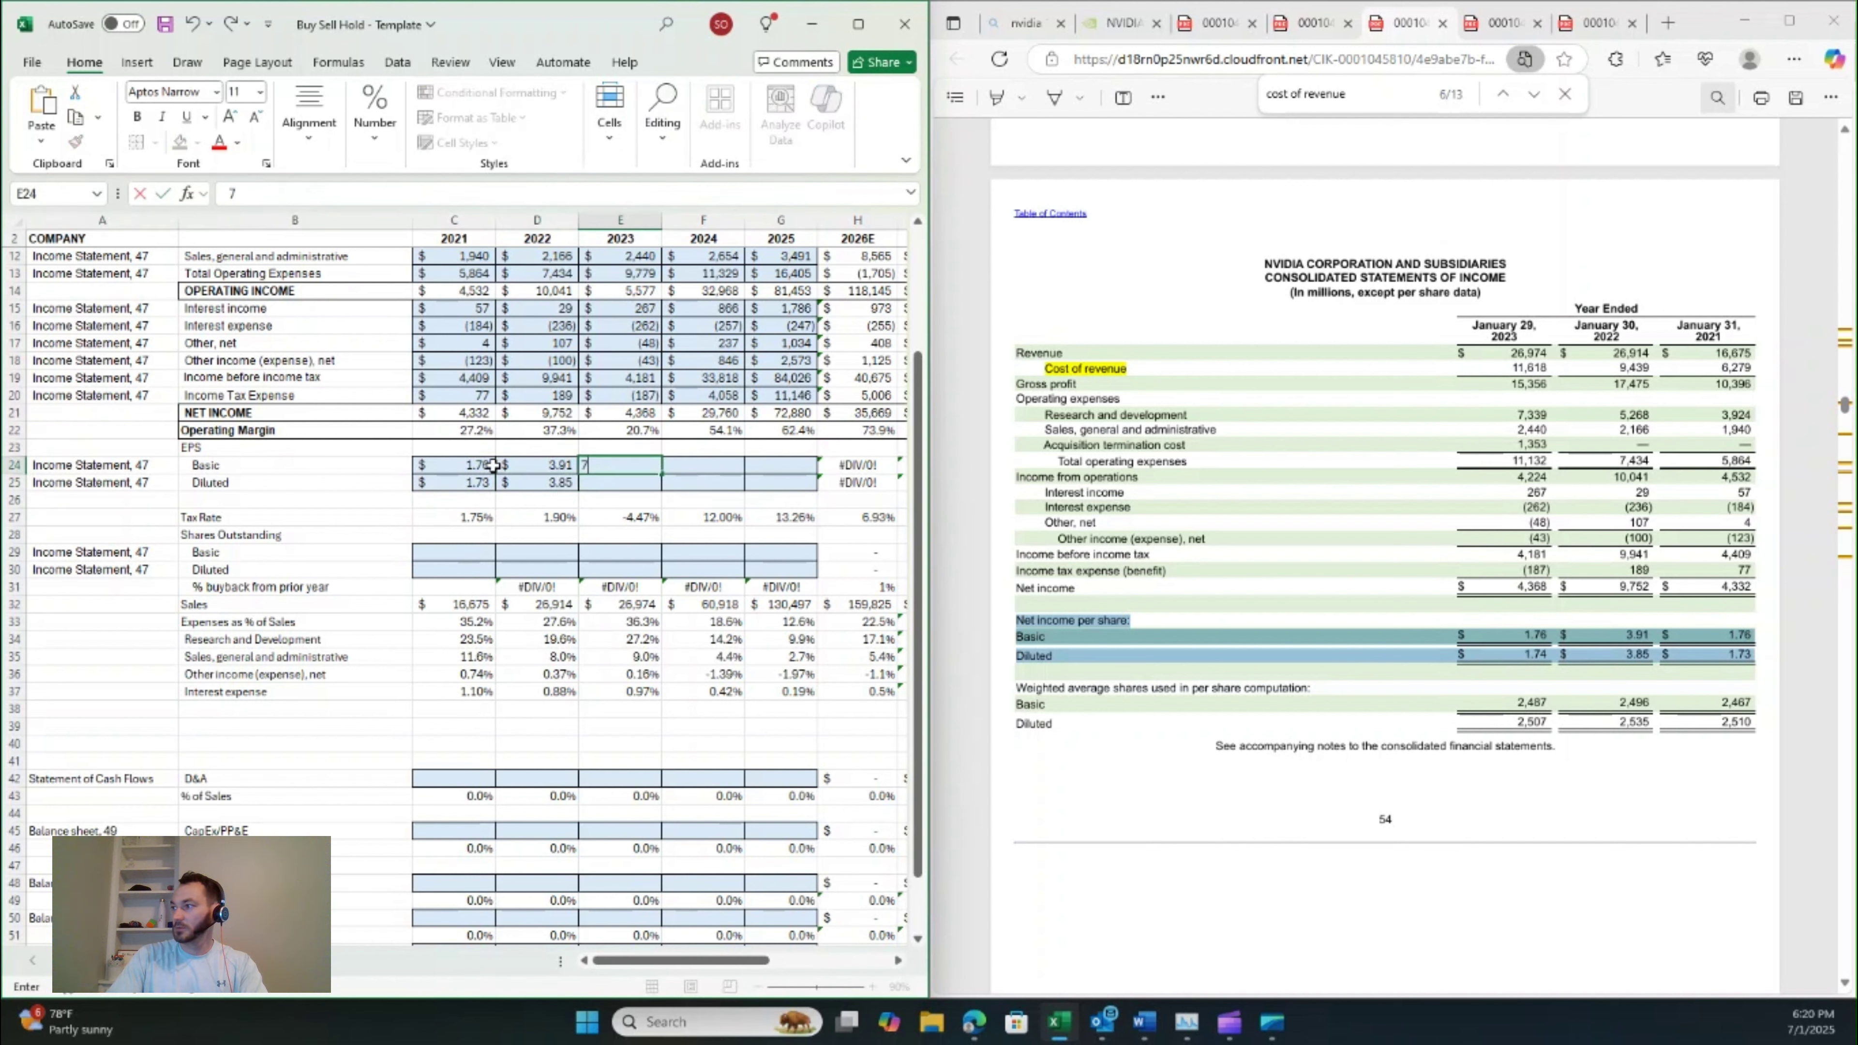
type(".76")
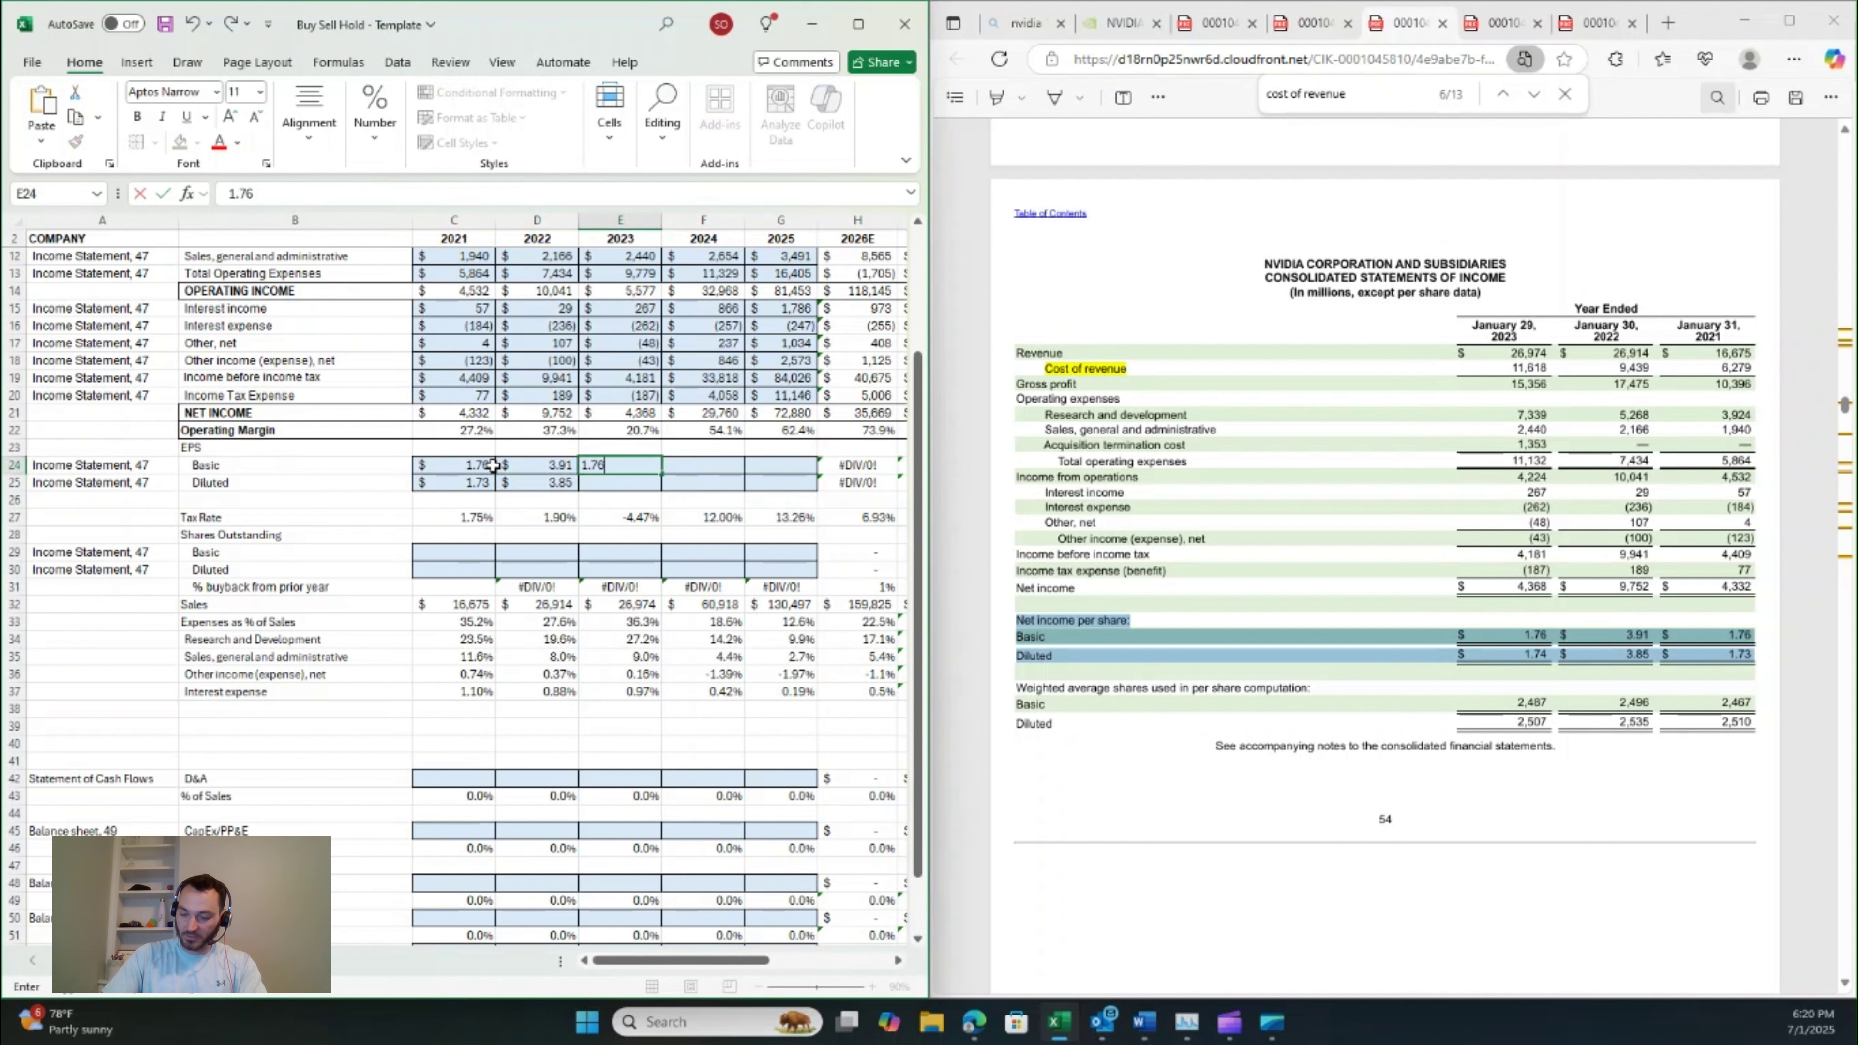
key("Return")
type("1.74")
key("Return")
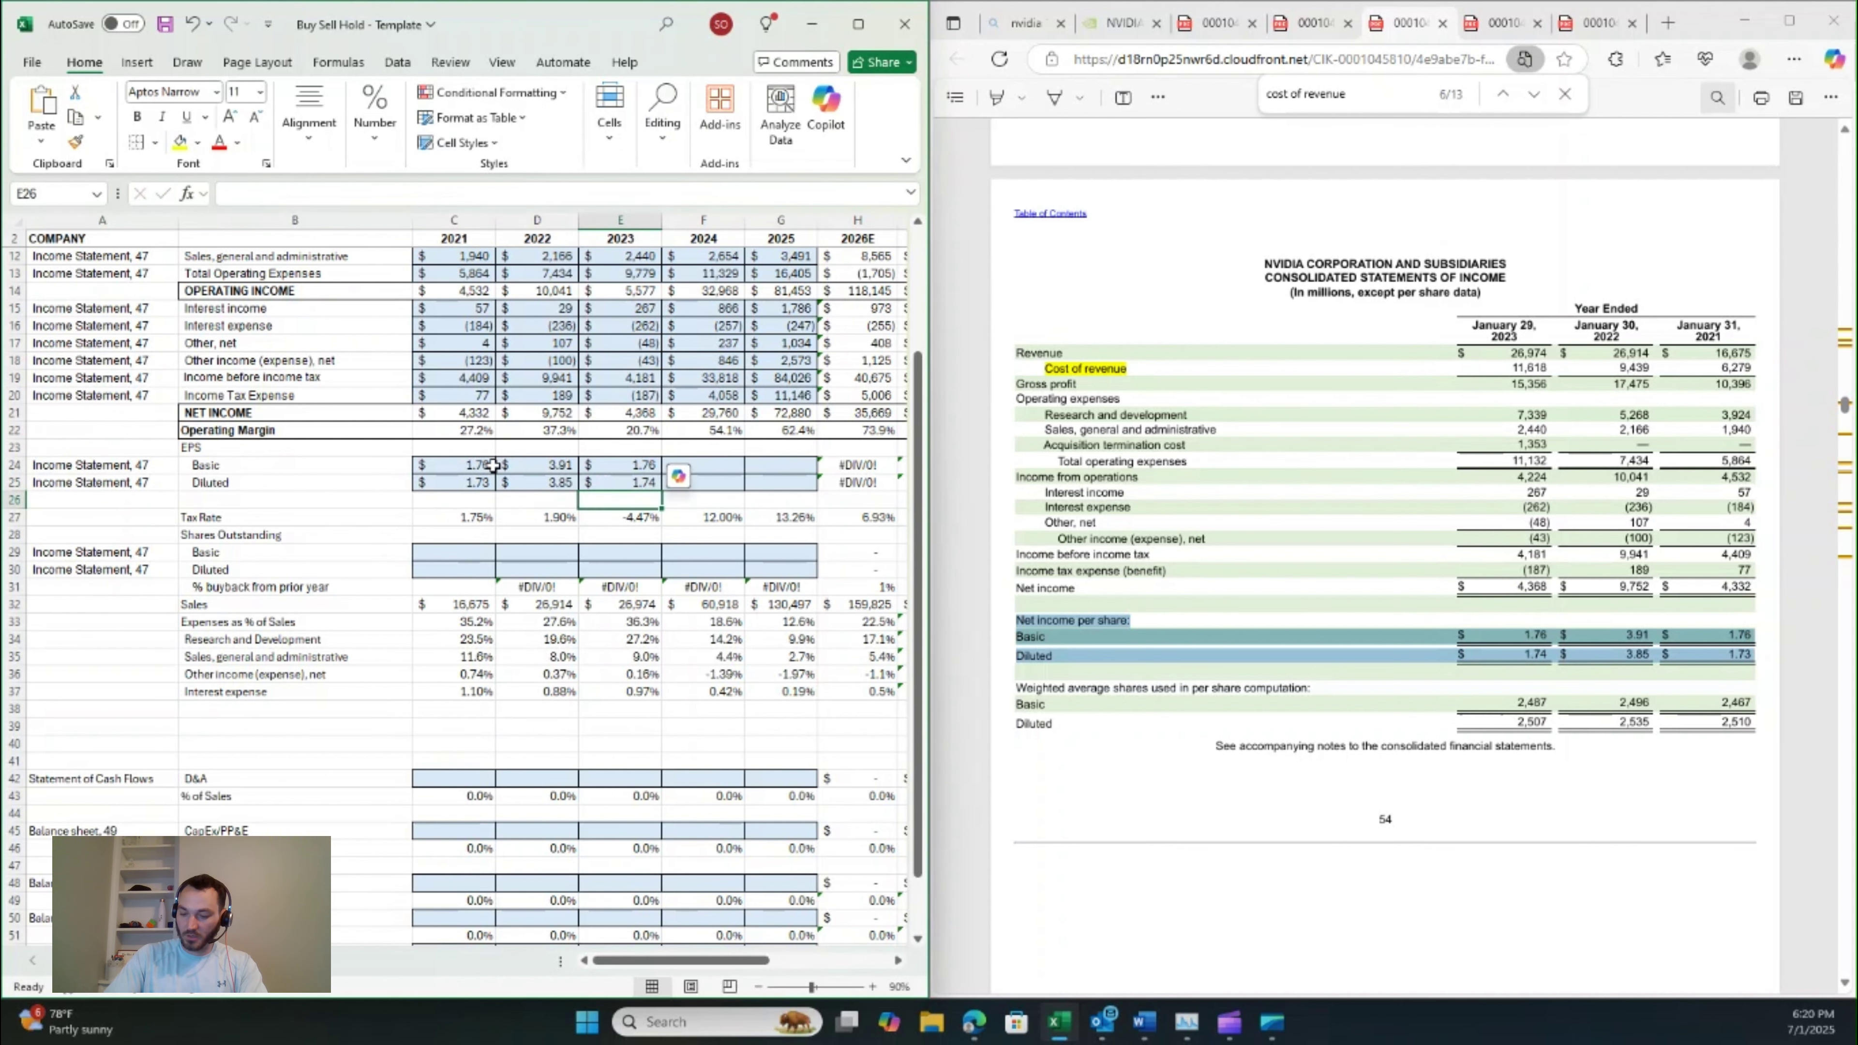
- Switch to the 10-K for the year ended Jan 26, 2025 and highlight its net income per share lines
left_click(1155, 607)
key("ctrl+Tab")
key("ctrl+Tab")
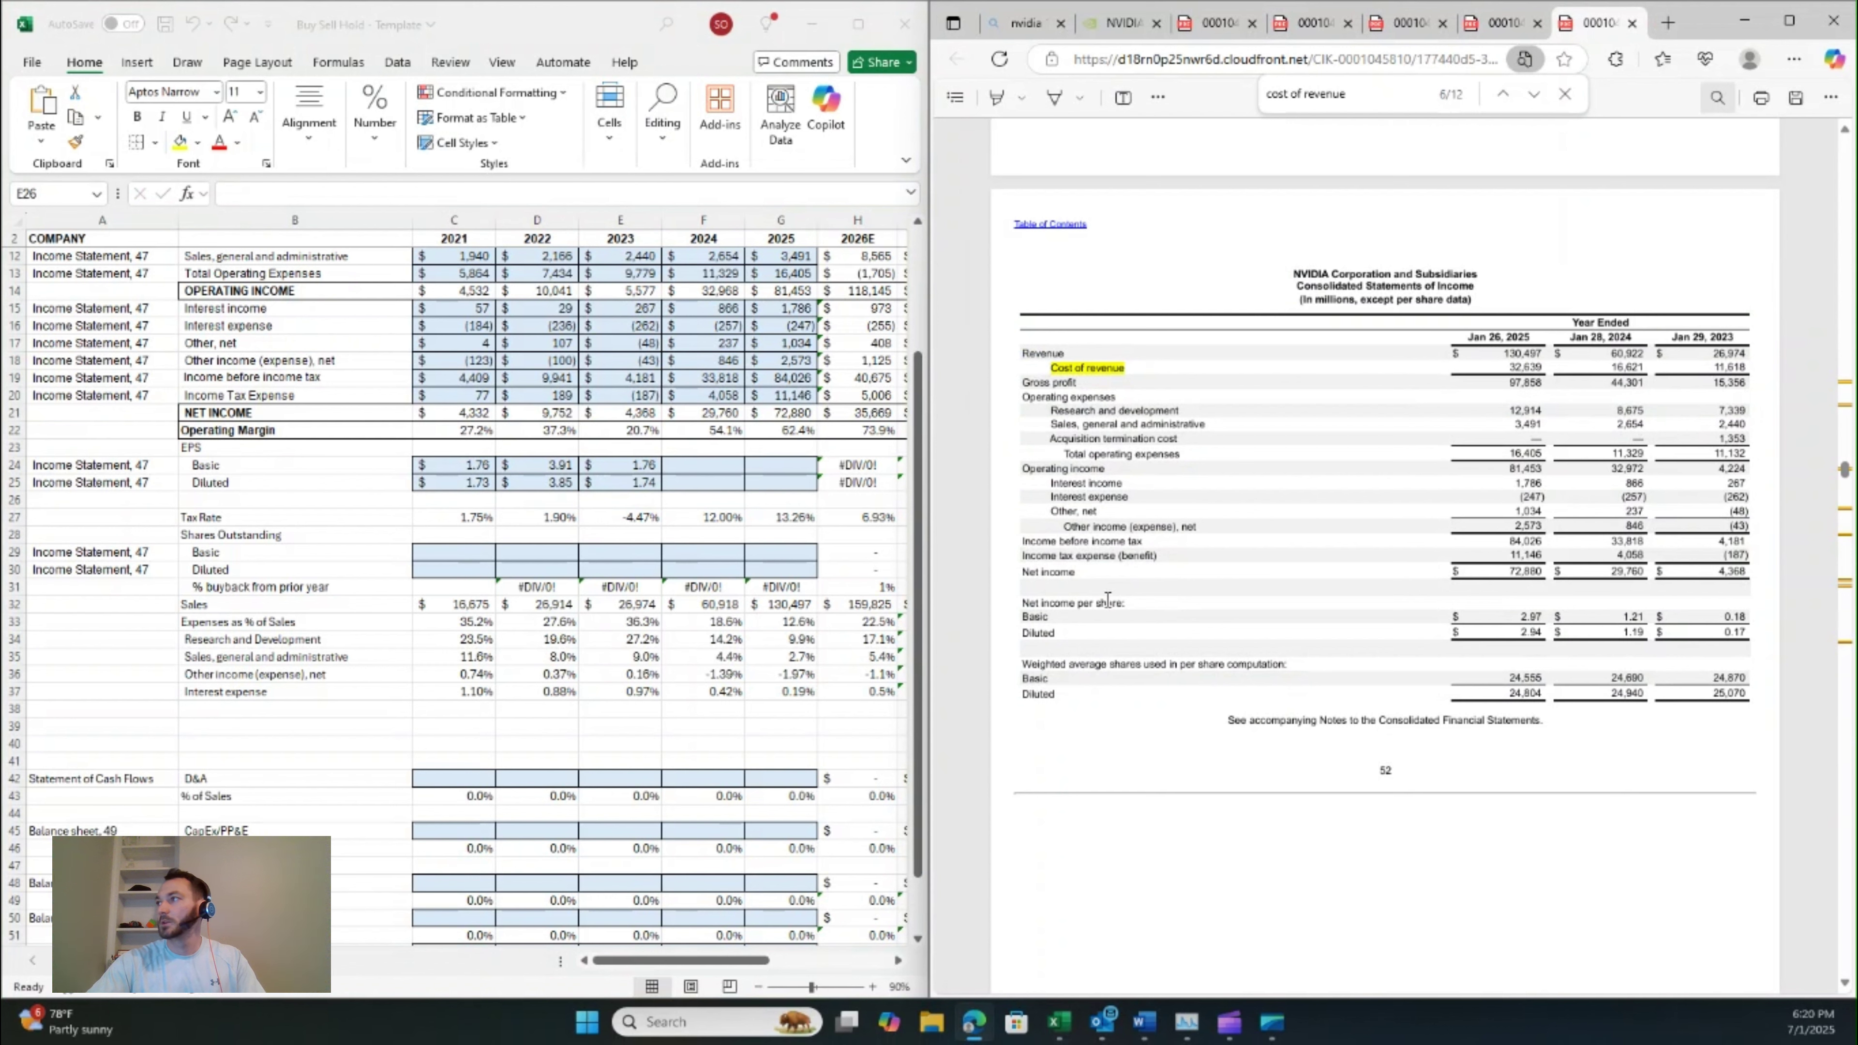
left_click_drag(1022, 606, 1749, 627)
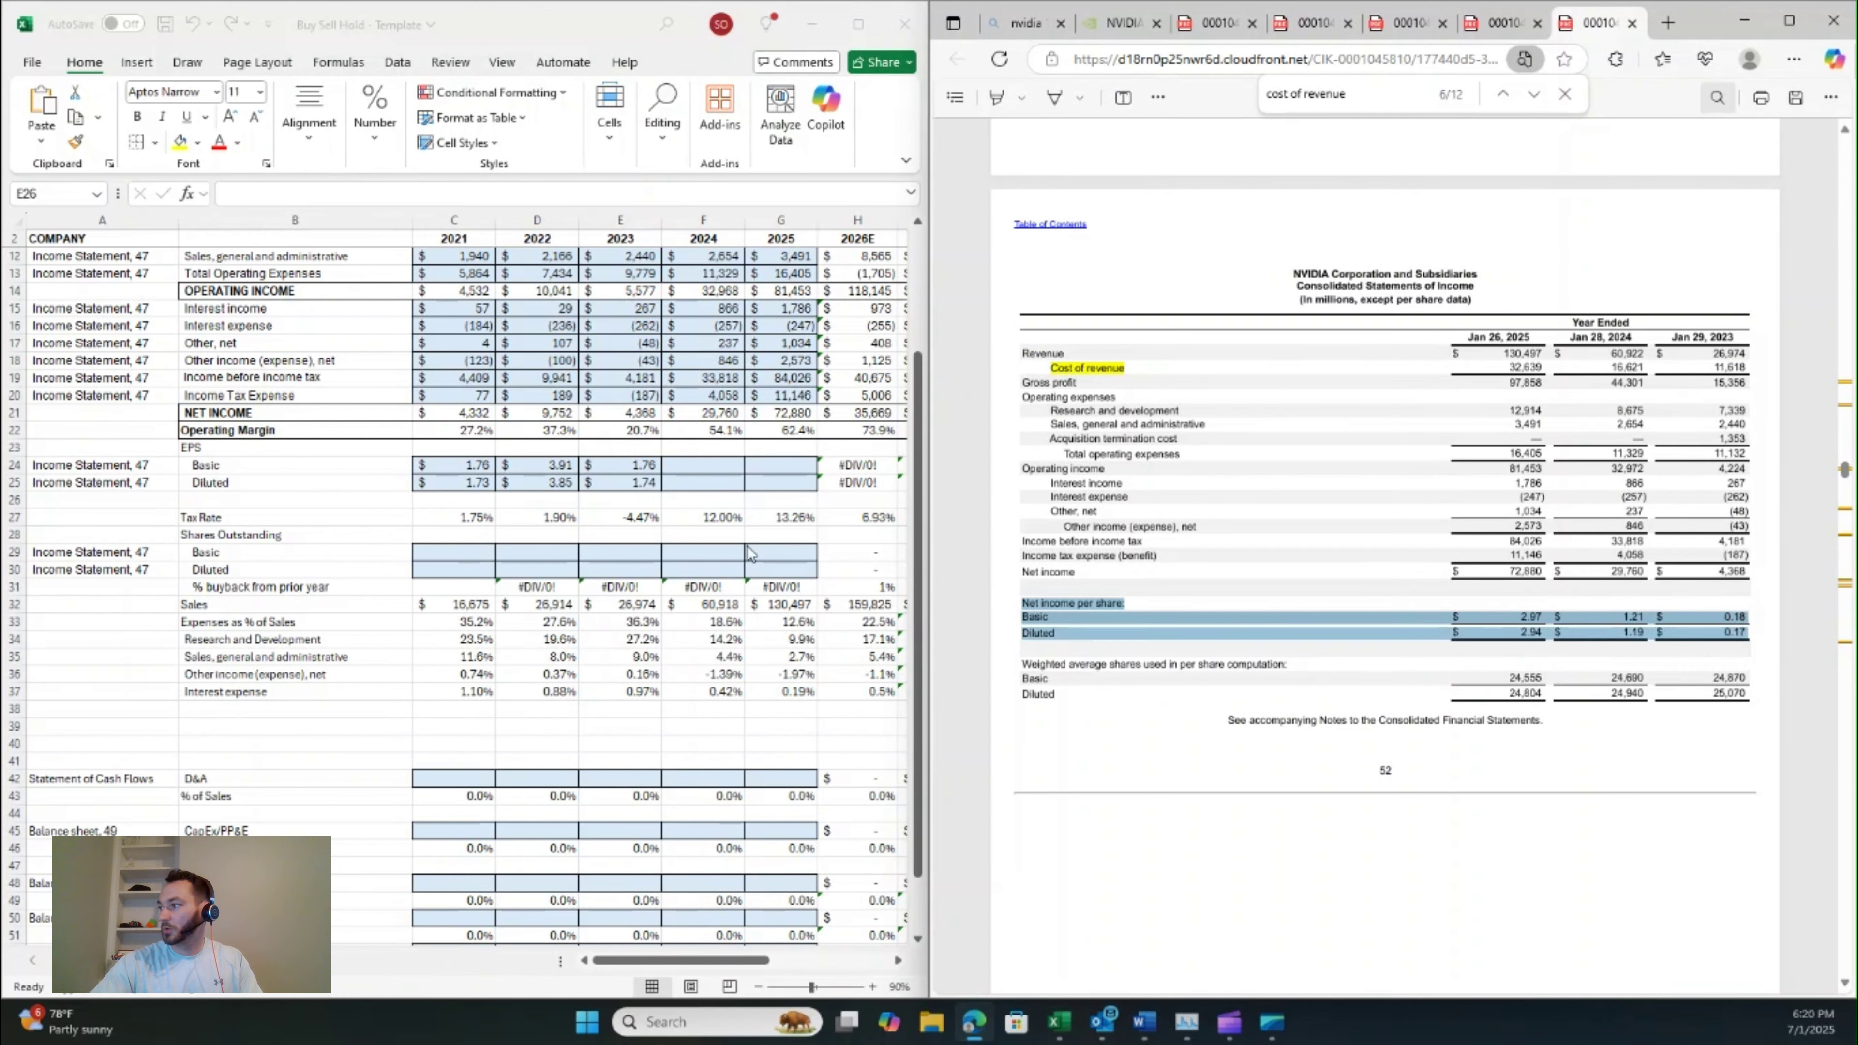
- Enter 2024 EPS of 1.21 for Basic and 1.19 for Diluted
left_click(666, 474)
left_click(679, 475)
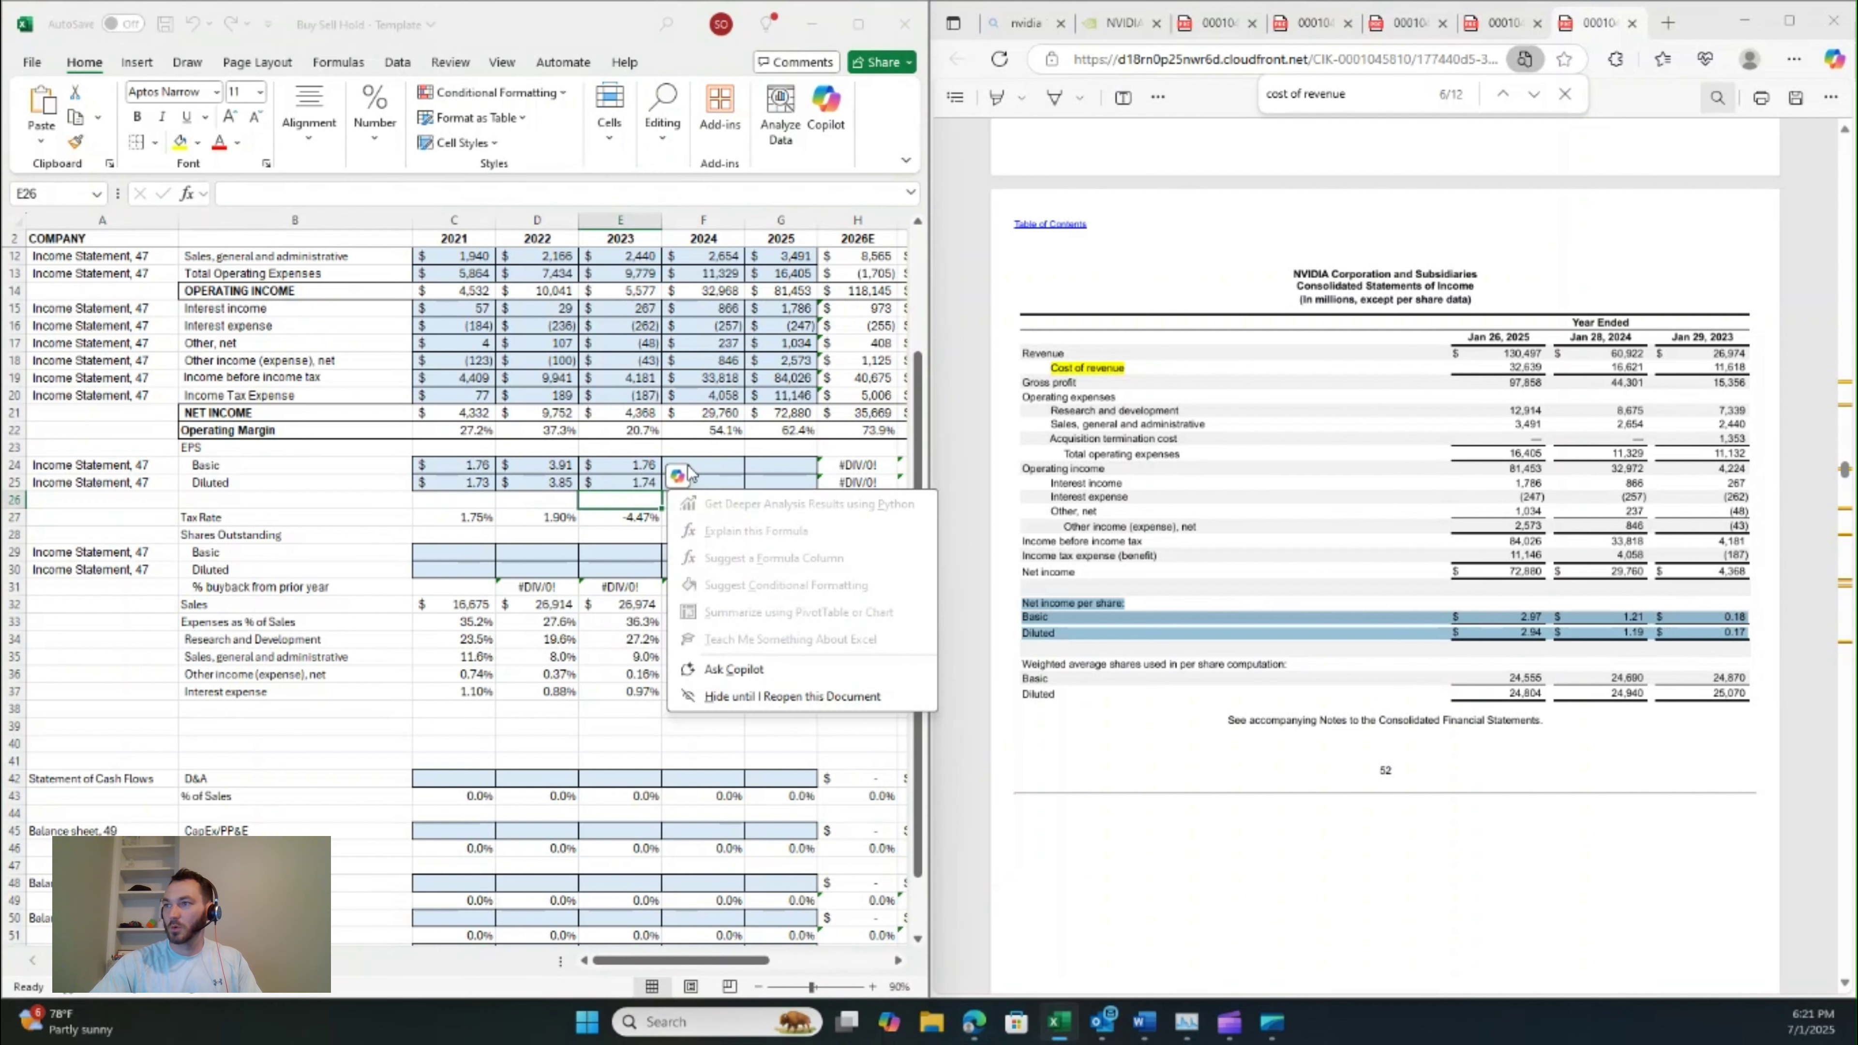
left_click(707, 465)
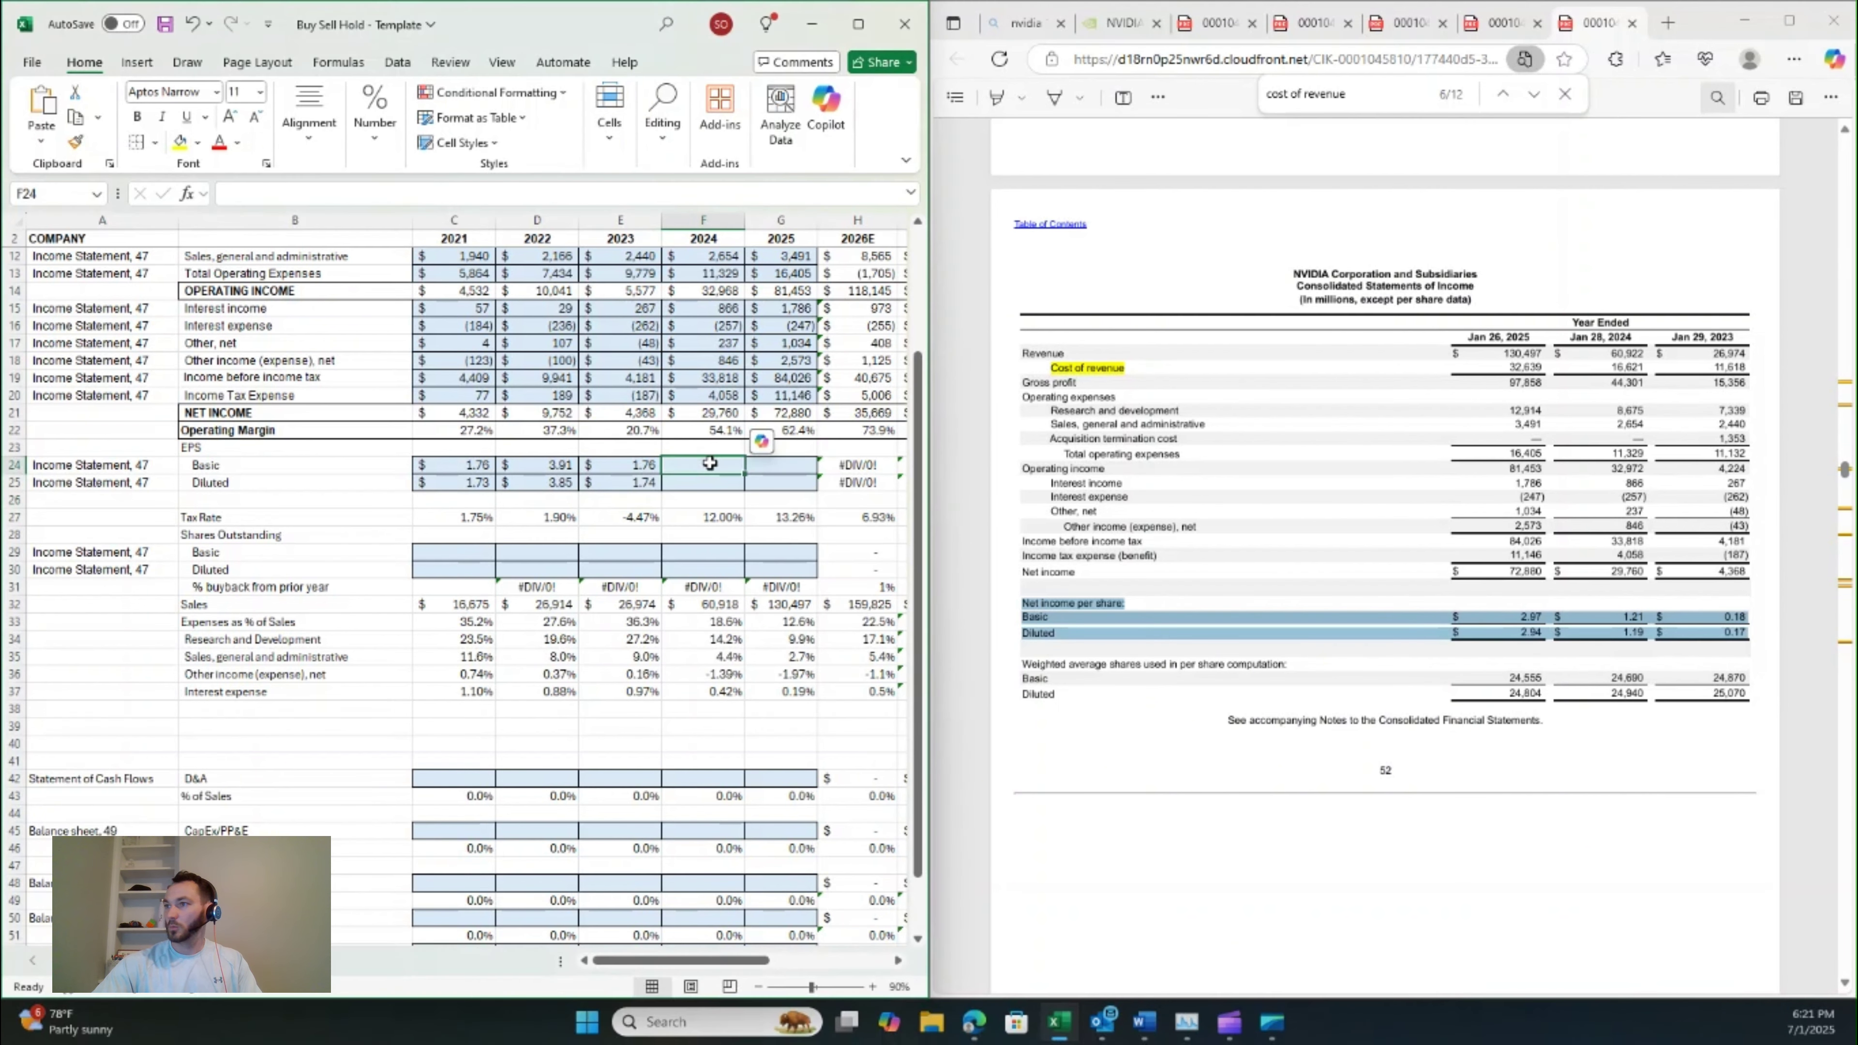
type("1.21")
key("Return")
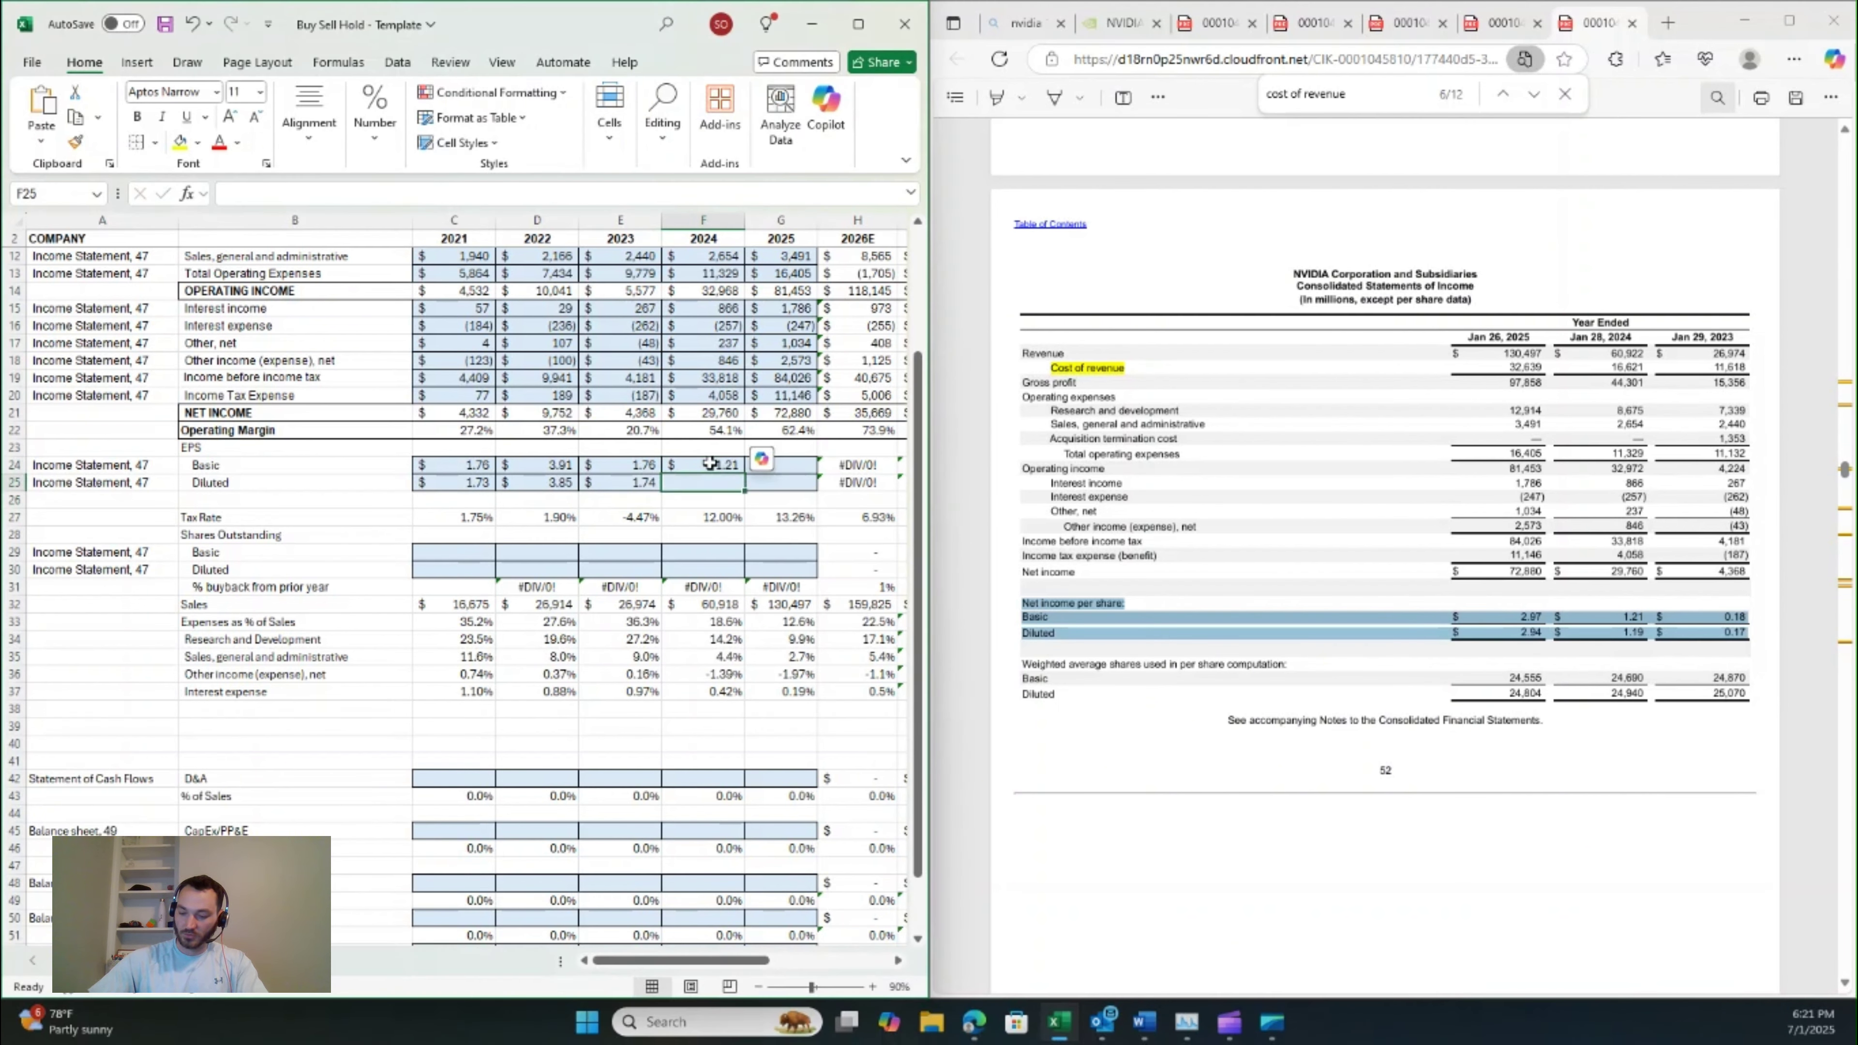
type("1.19")
key("Return")
- Enter 2025 EPS of 2.97 for Basic and 2.94 for Diluted
key("Right")
key("Up")
key("Up")
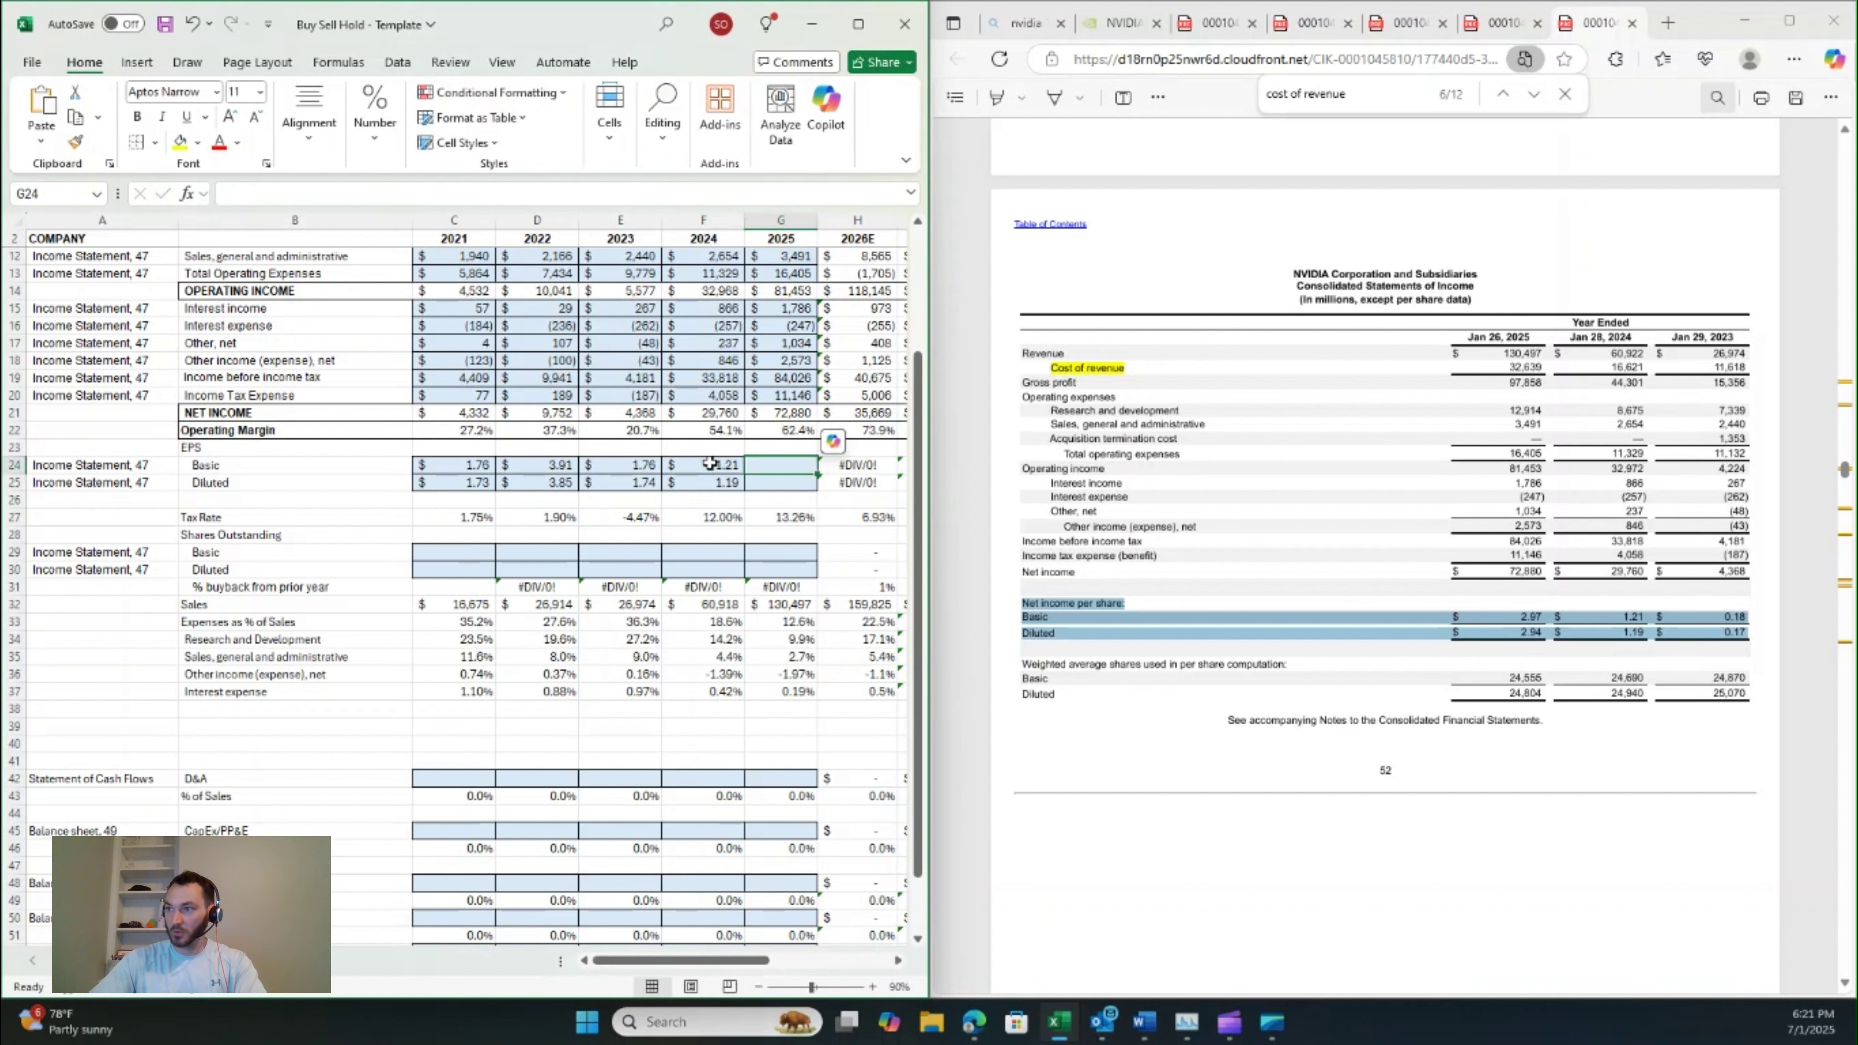
type("2.97")
key("Return")
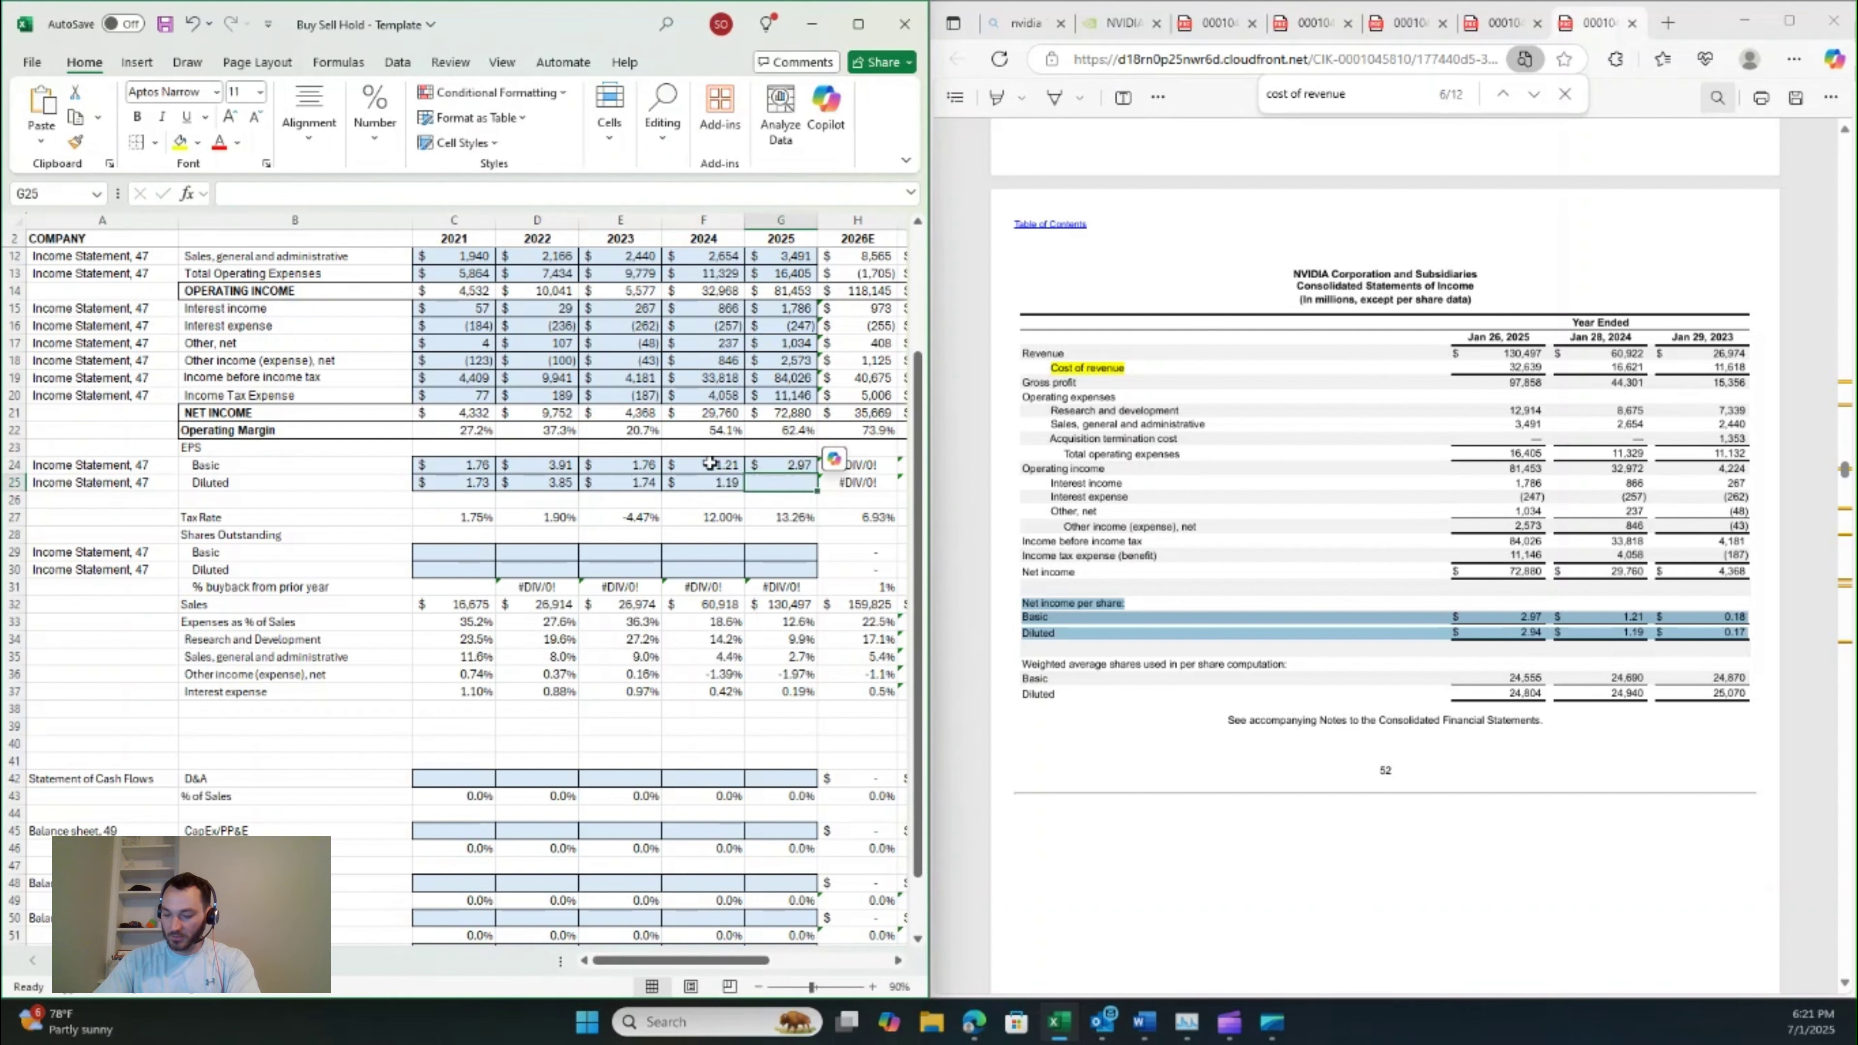
type("2.94")
key("Return")
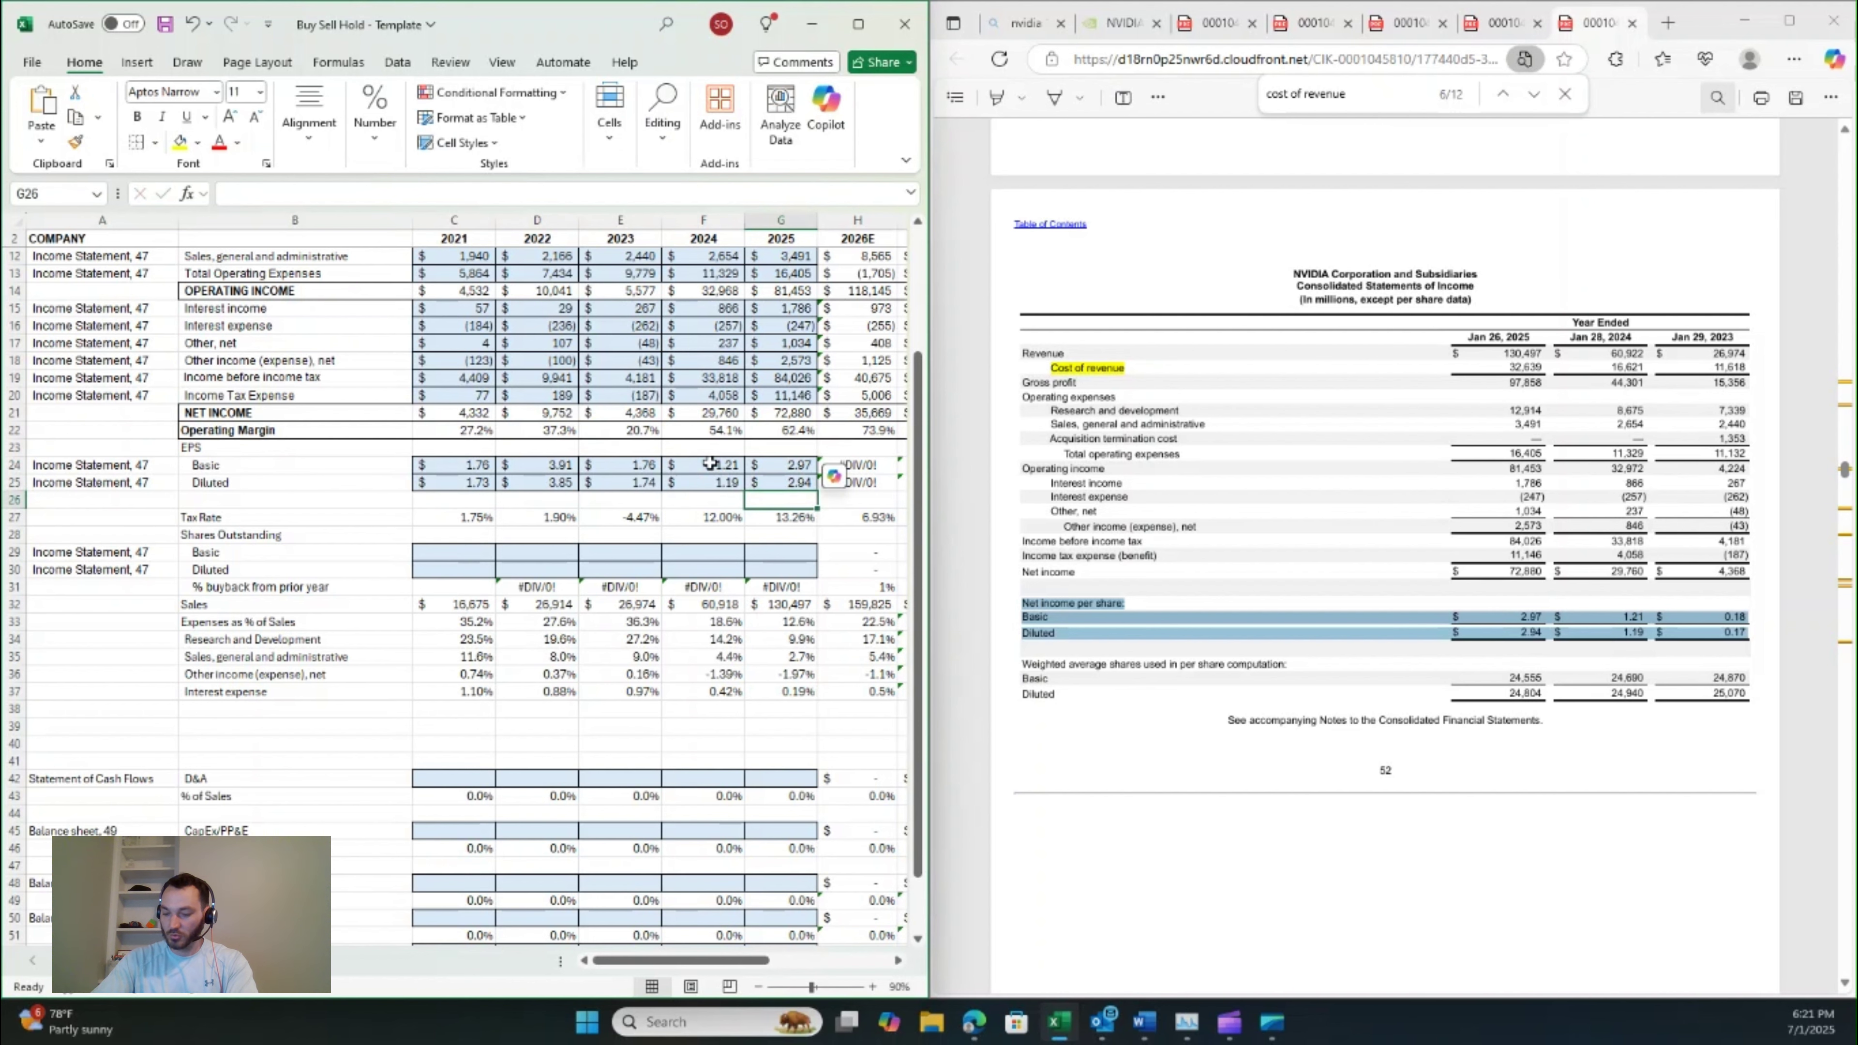
- Return to the 10-K for the year ended January 29, 2023 and highlight its weighted average shares lines
left_click(1401, 22)
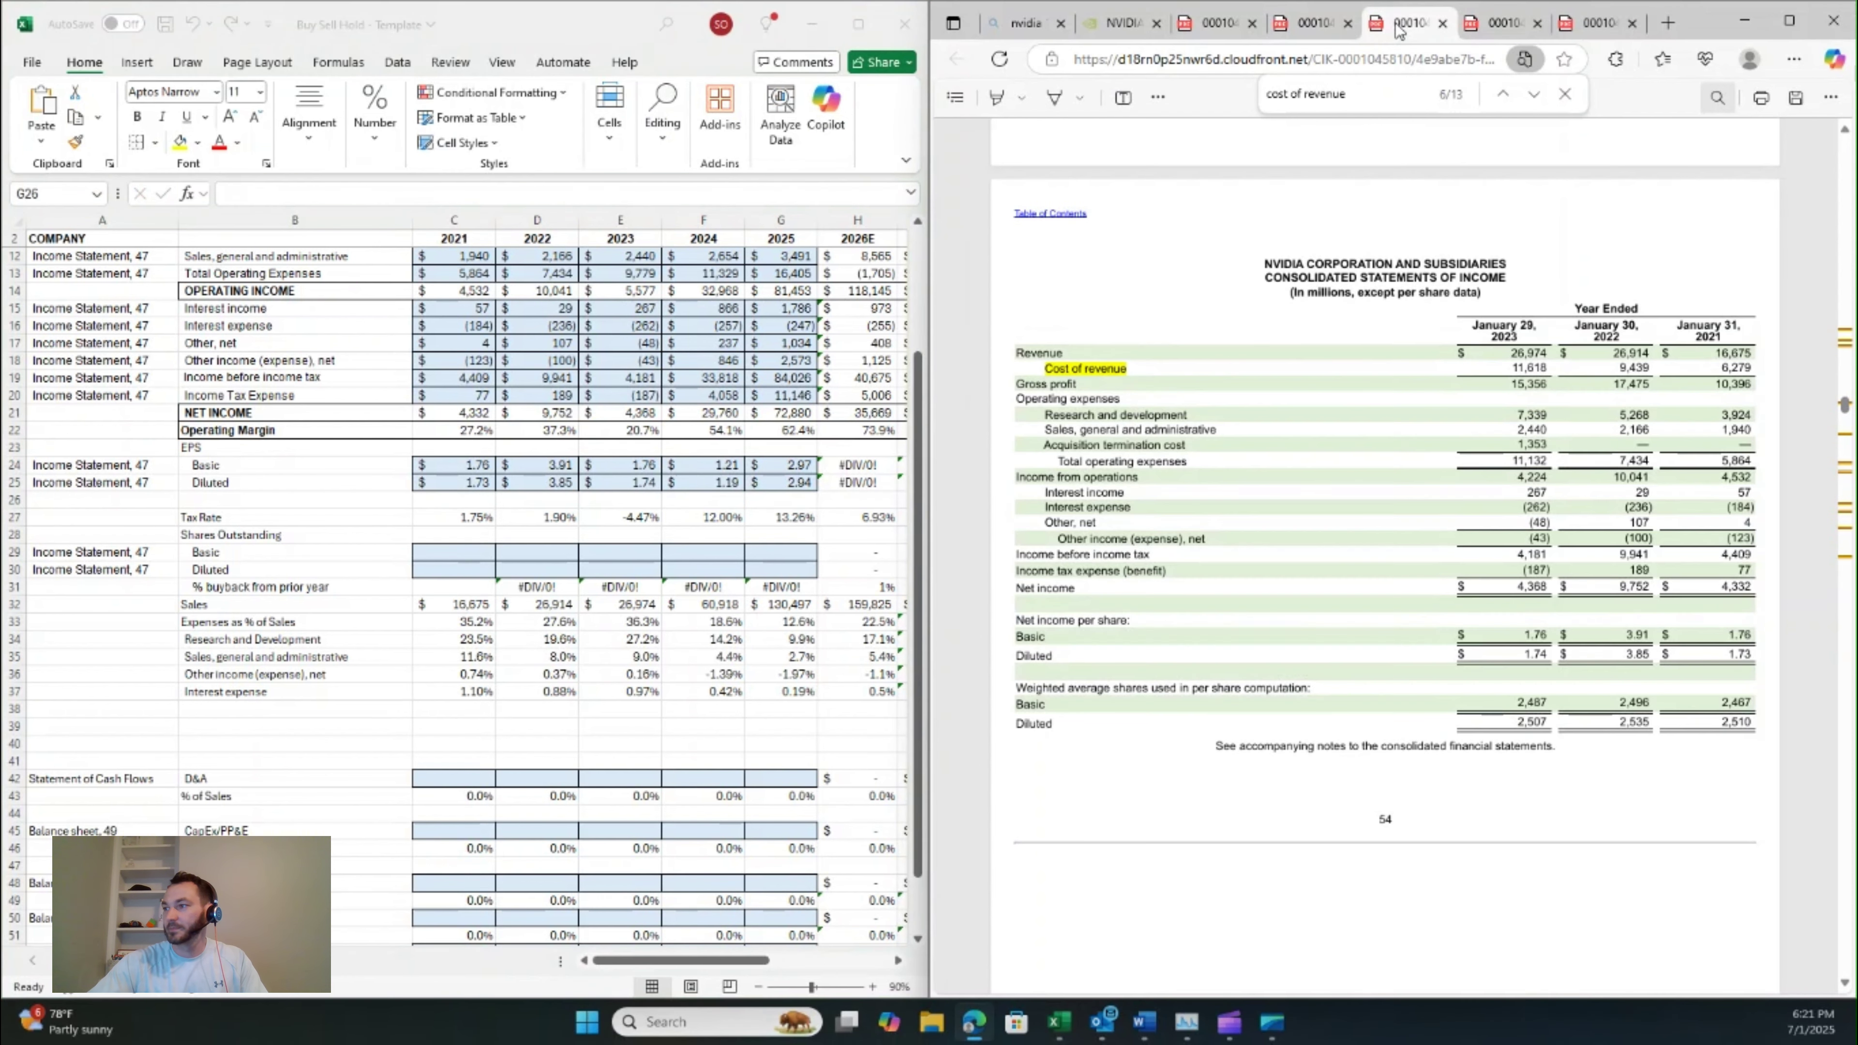
scroll(1272, 532, "down", 1)
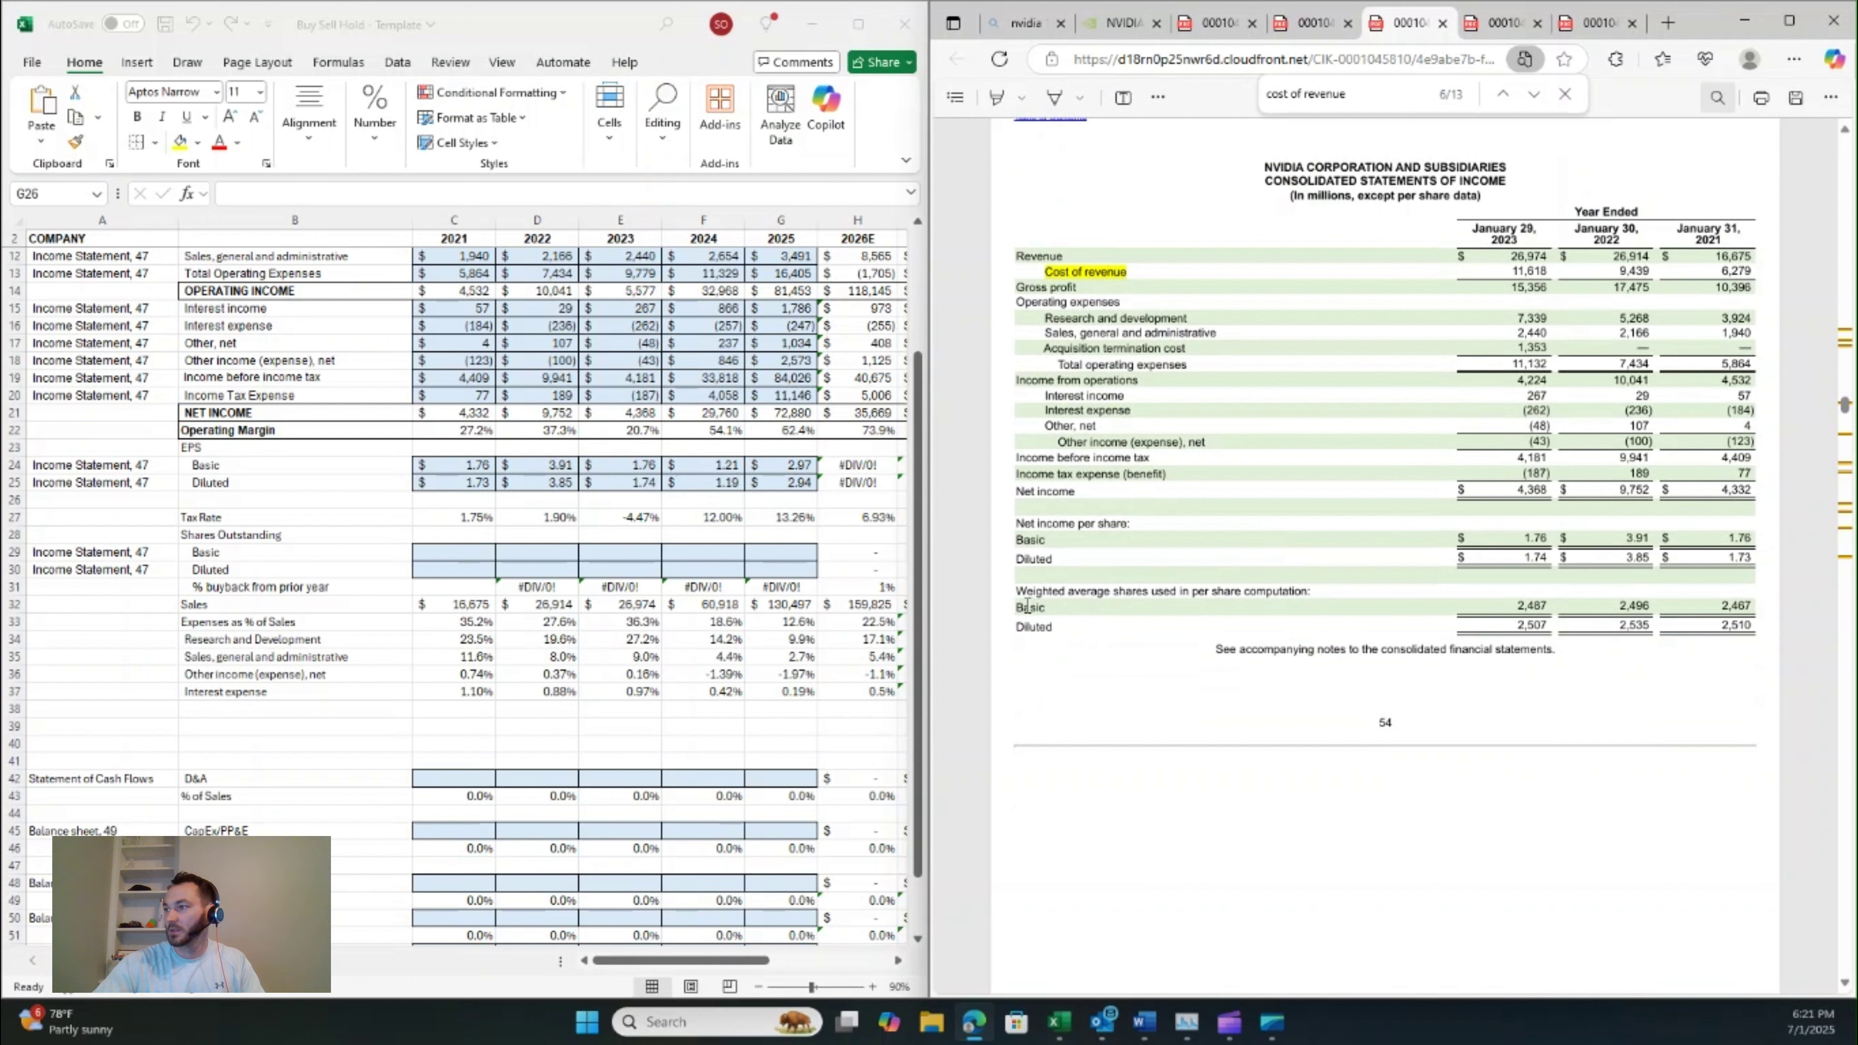
left_click_drag(1017, 589, 1768, 634)
- Enter 2021 Shares Outstanding of 2467 for Basic and 2510 for Diluted
left_click(454, 552)
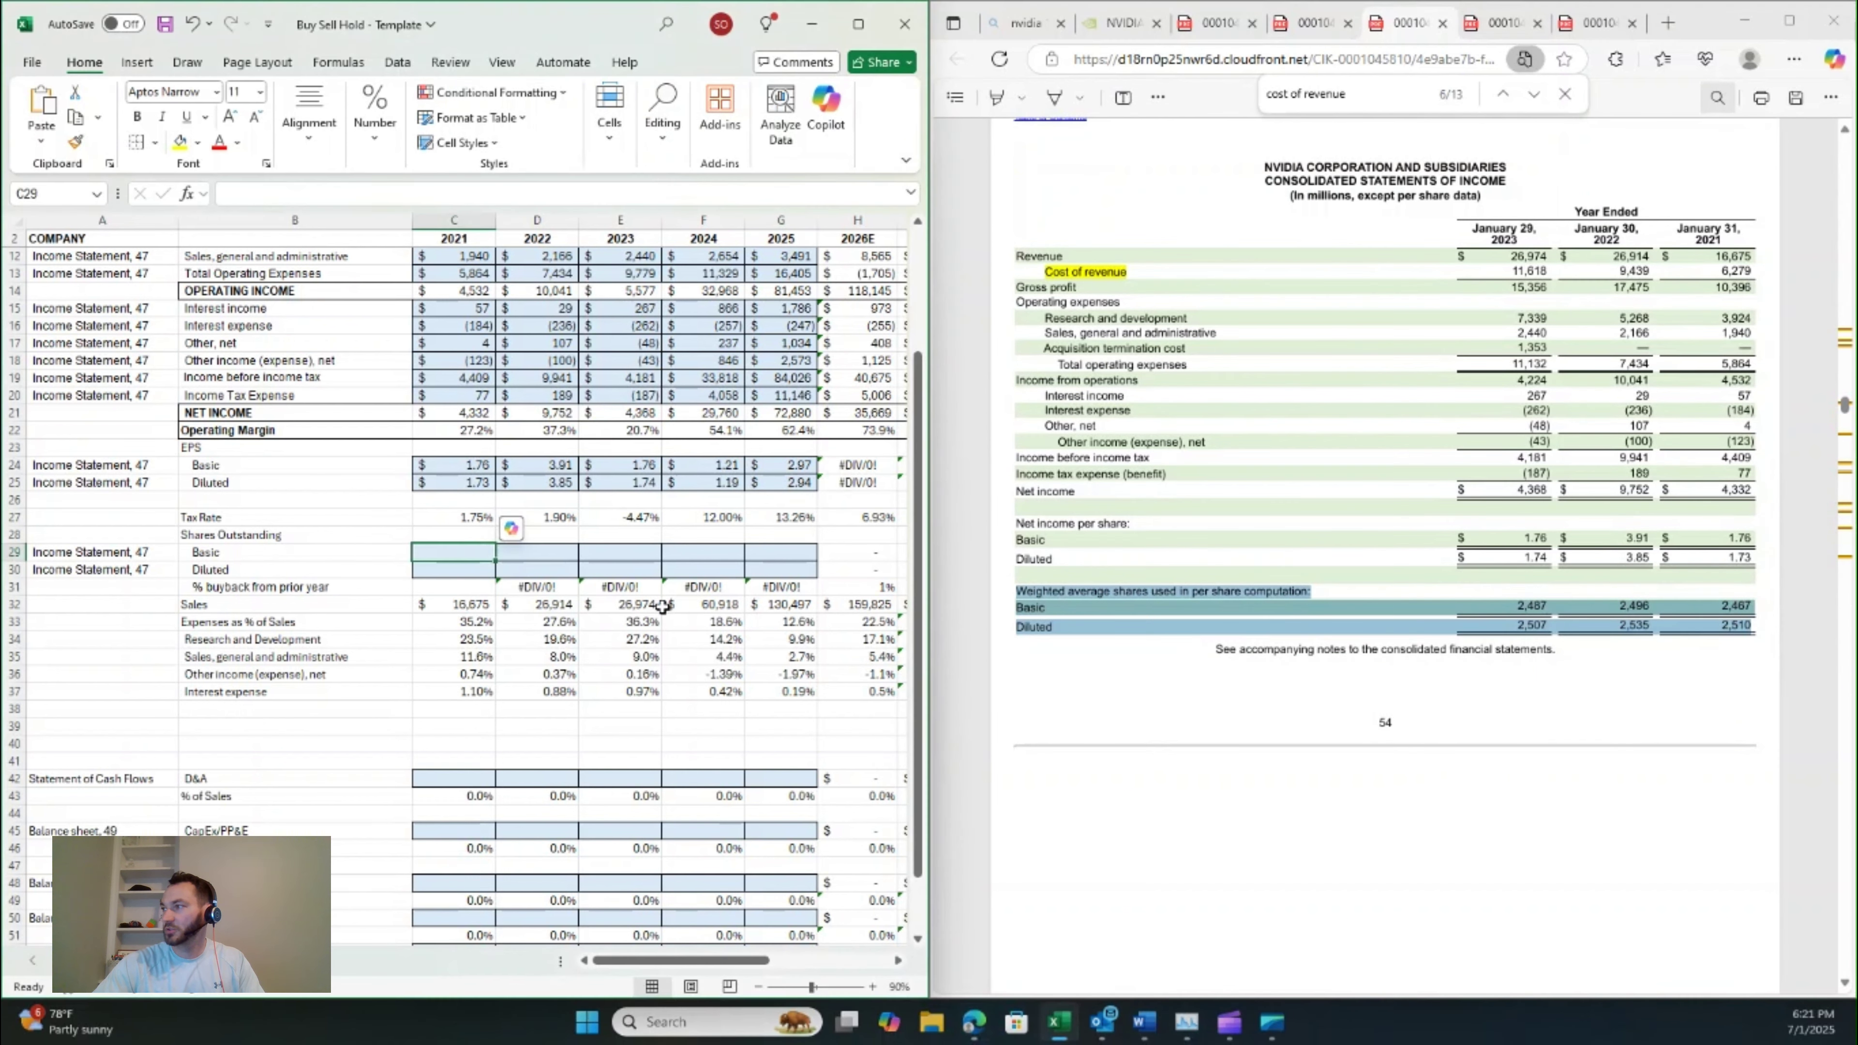
type("2467")
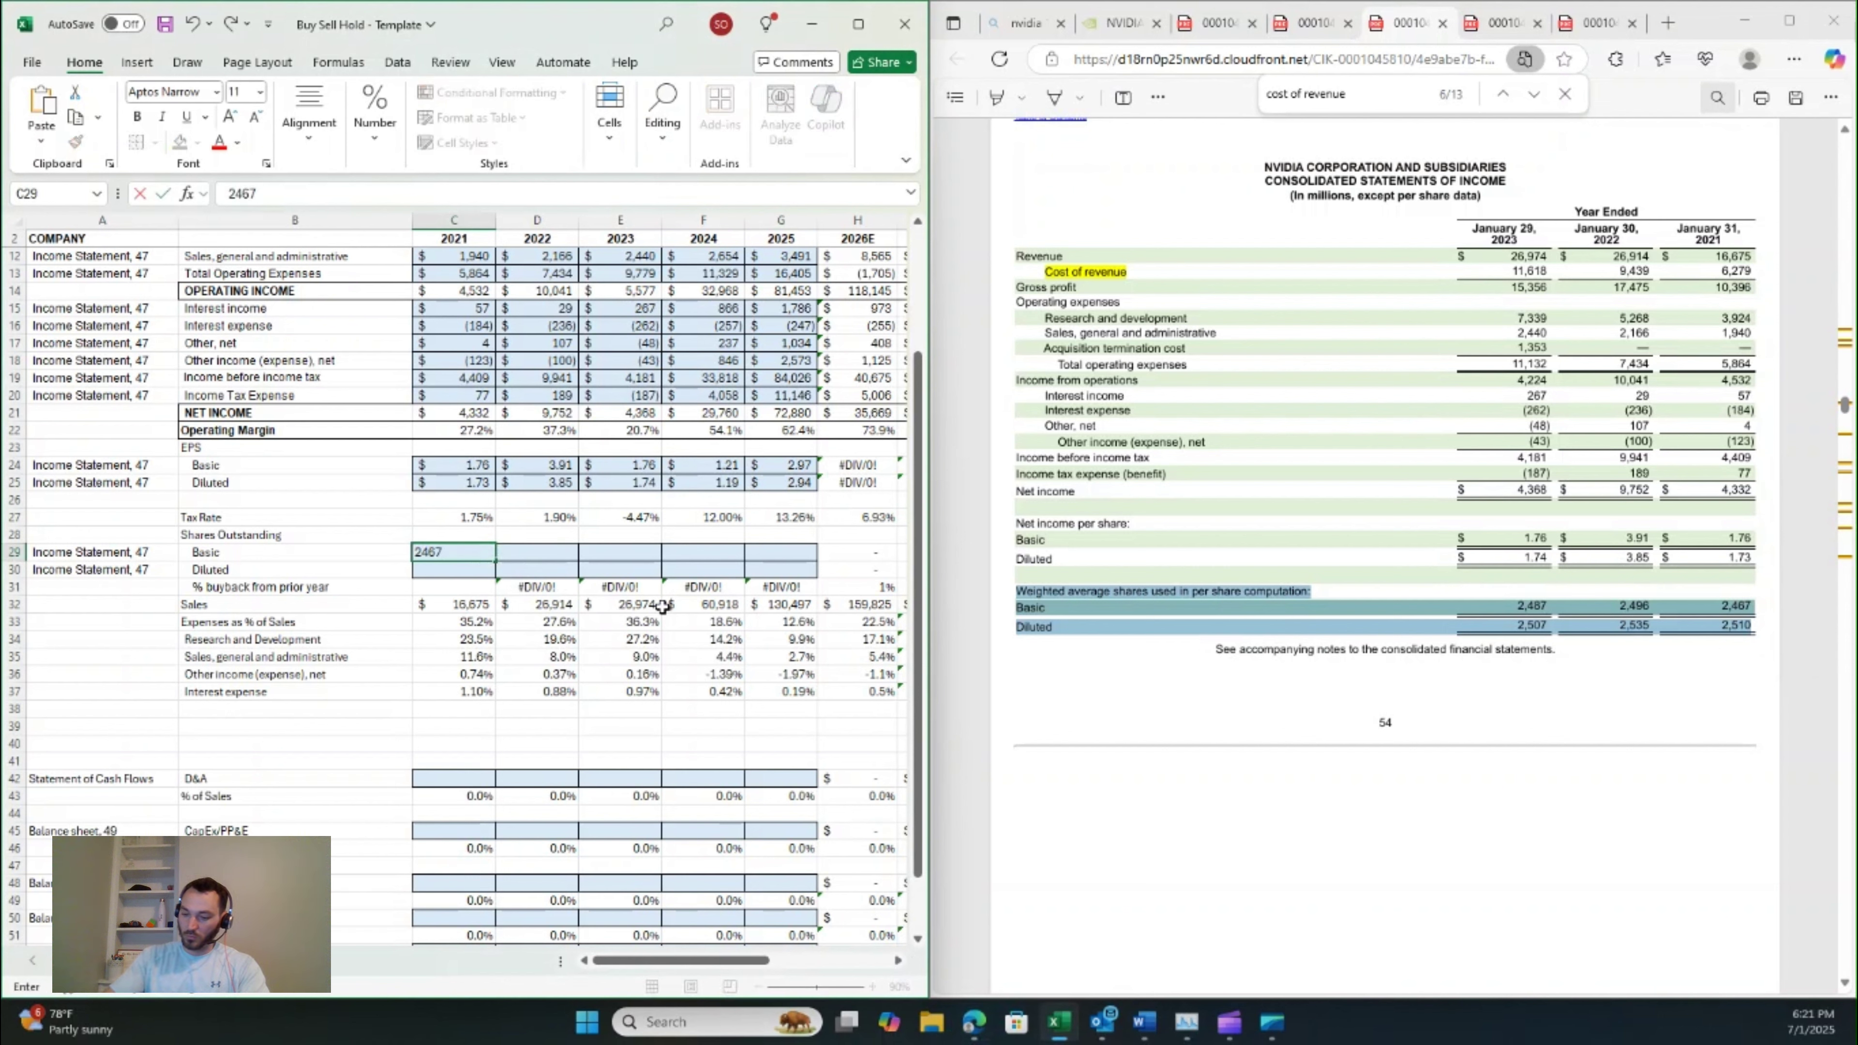
key("Return")
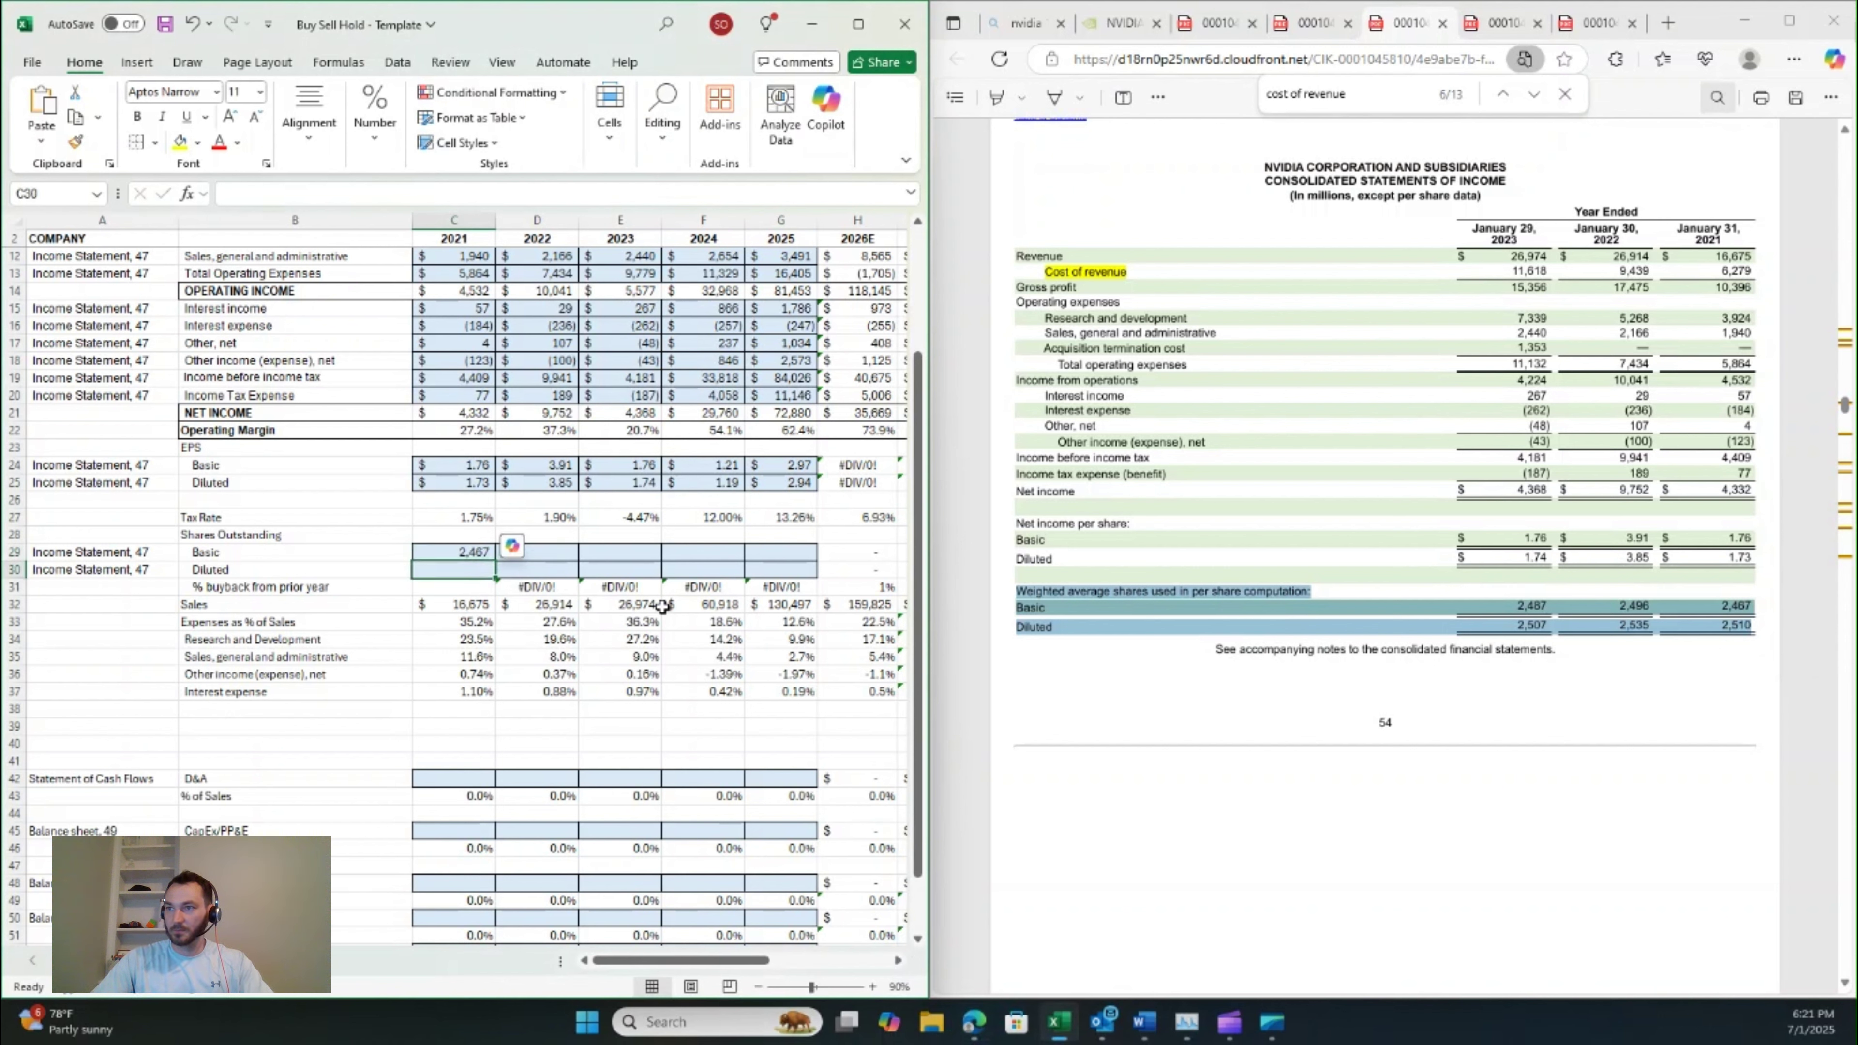
type("25110")
key("BackSpace")
key("BackSpace")
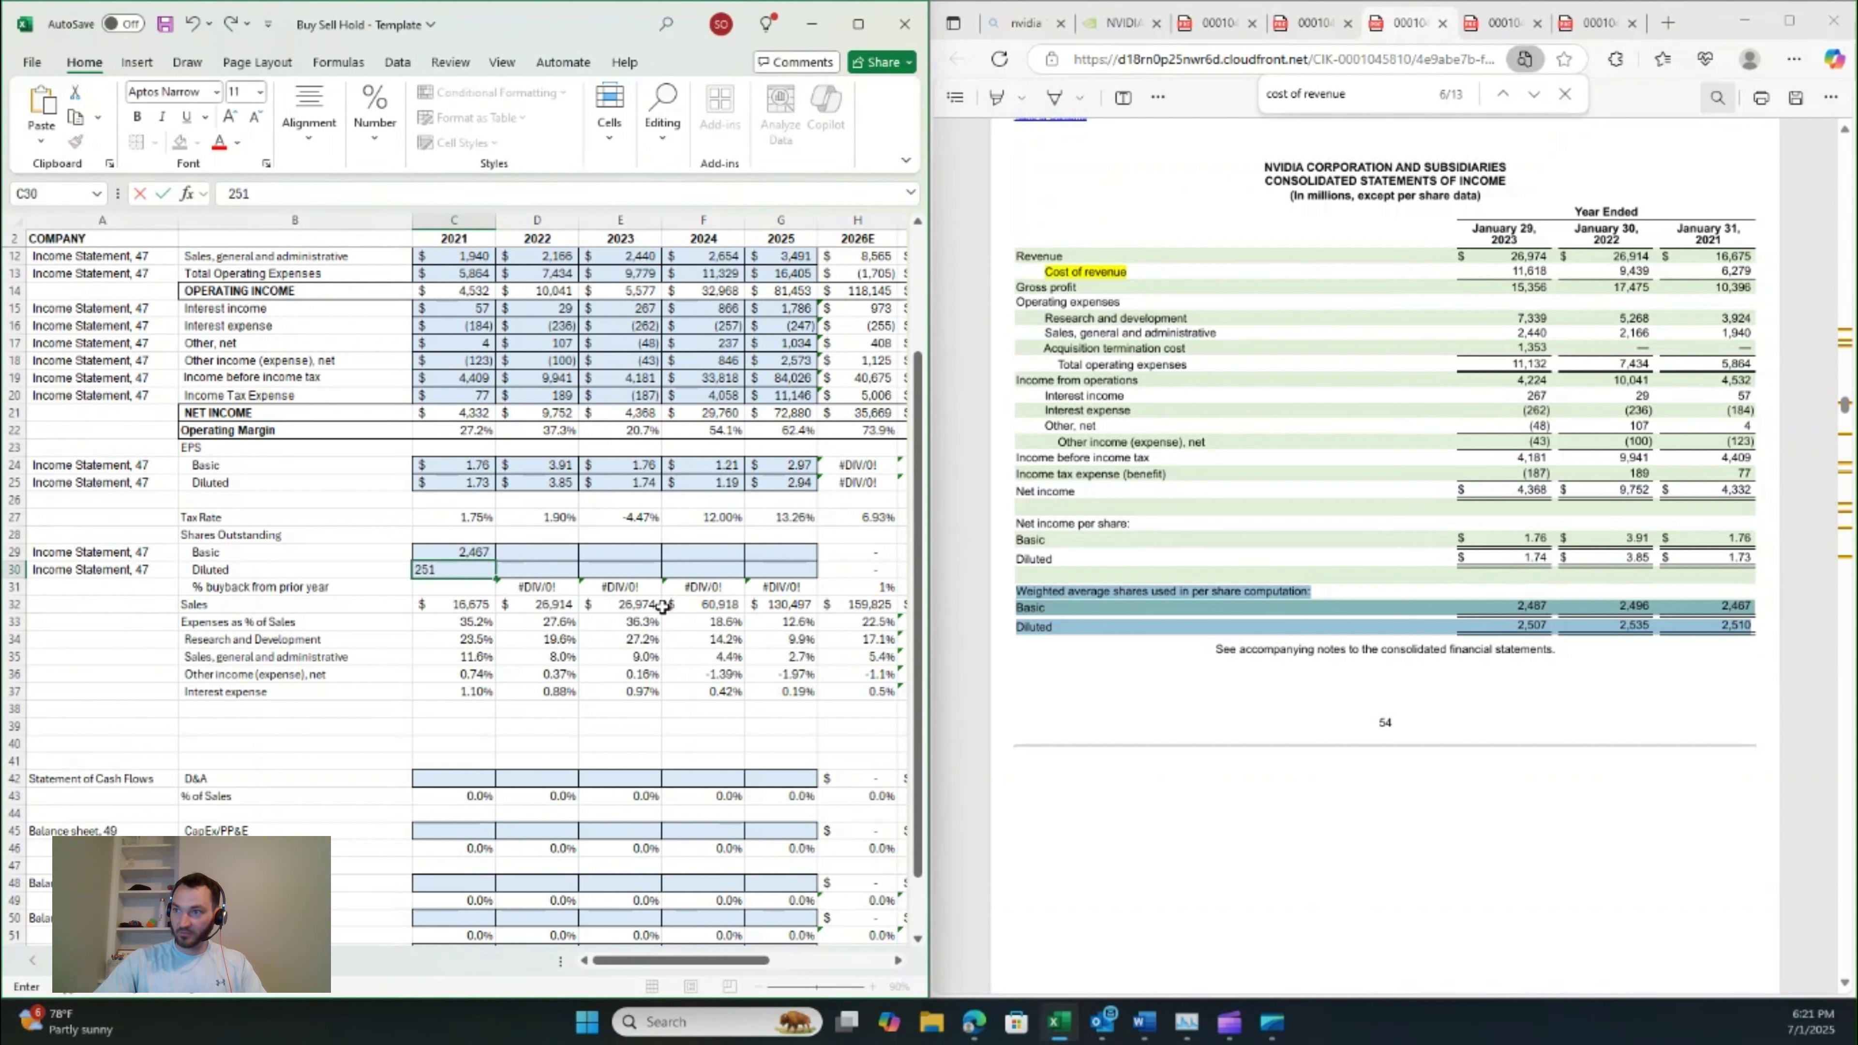
type("0")
key("Up")
- Enter 2022 Shares Outstanding of 2496 for Basic and 2535 for Diluted
key("Right")
key("Right")
key("Left")
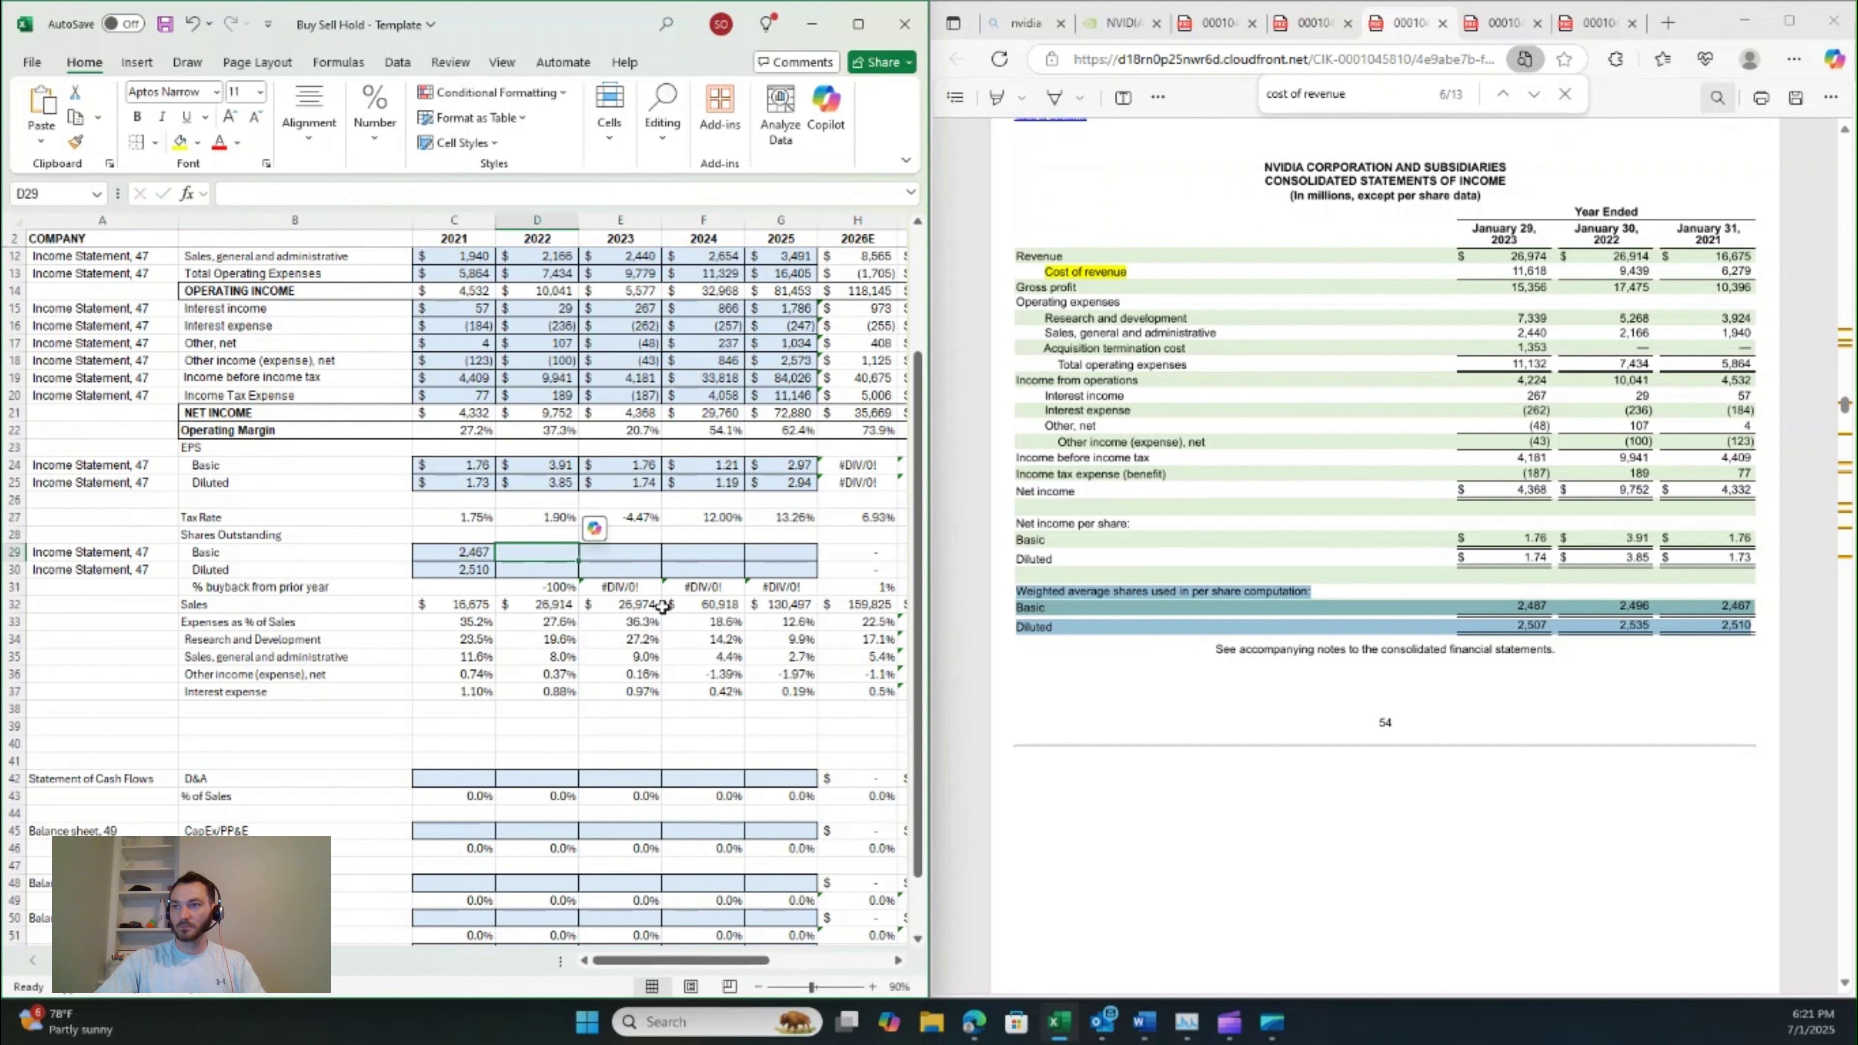
type("2496")
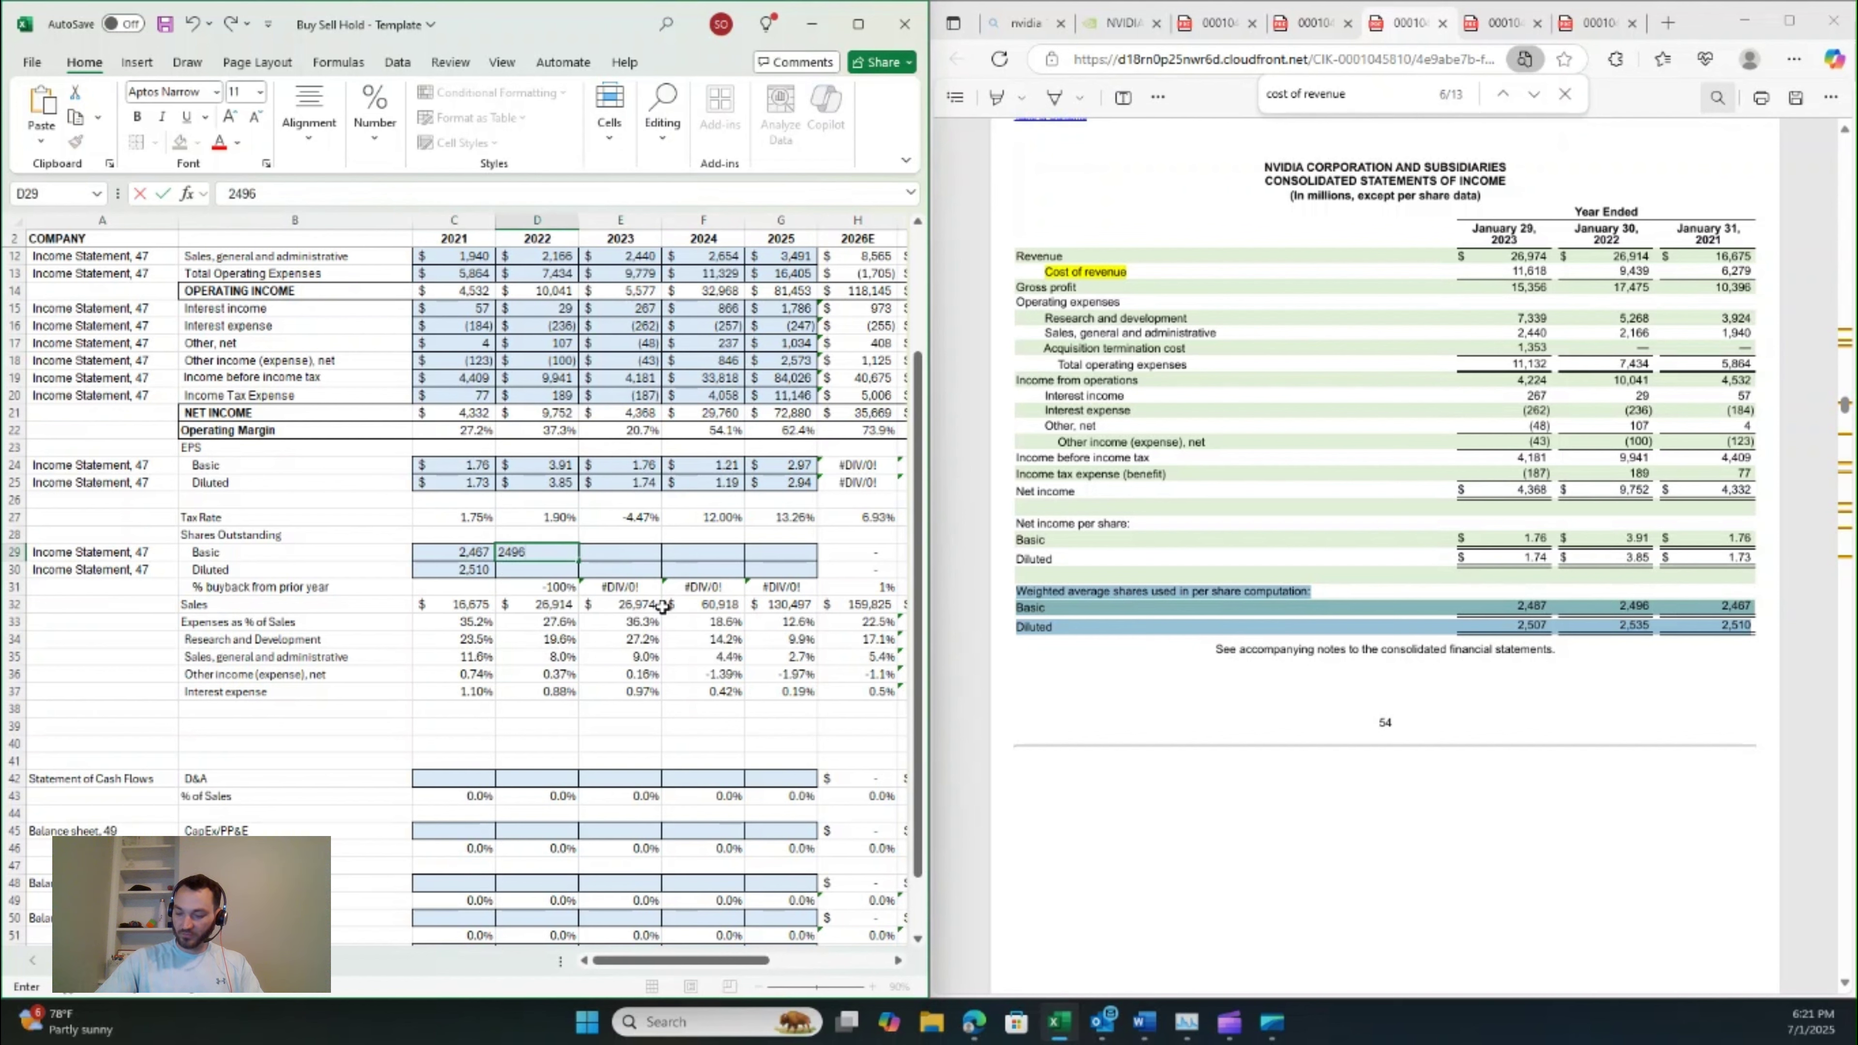
key("Return")
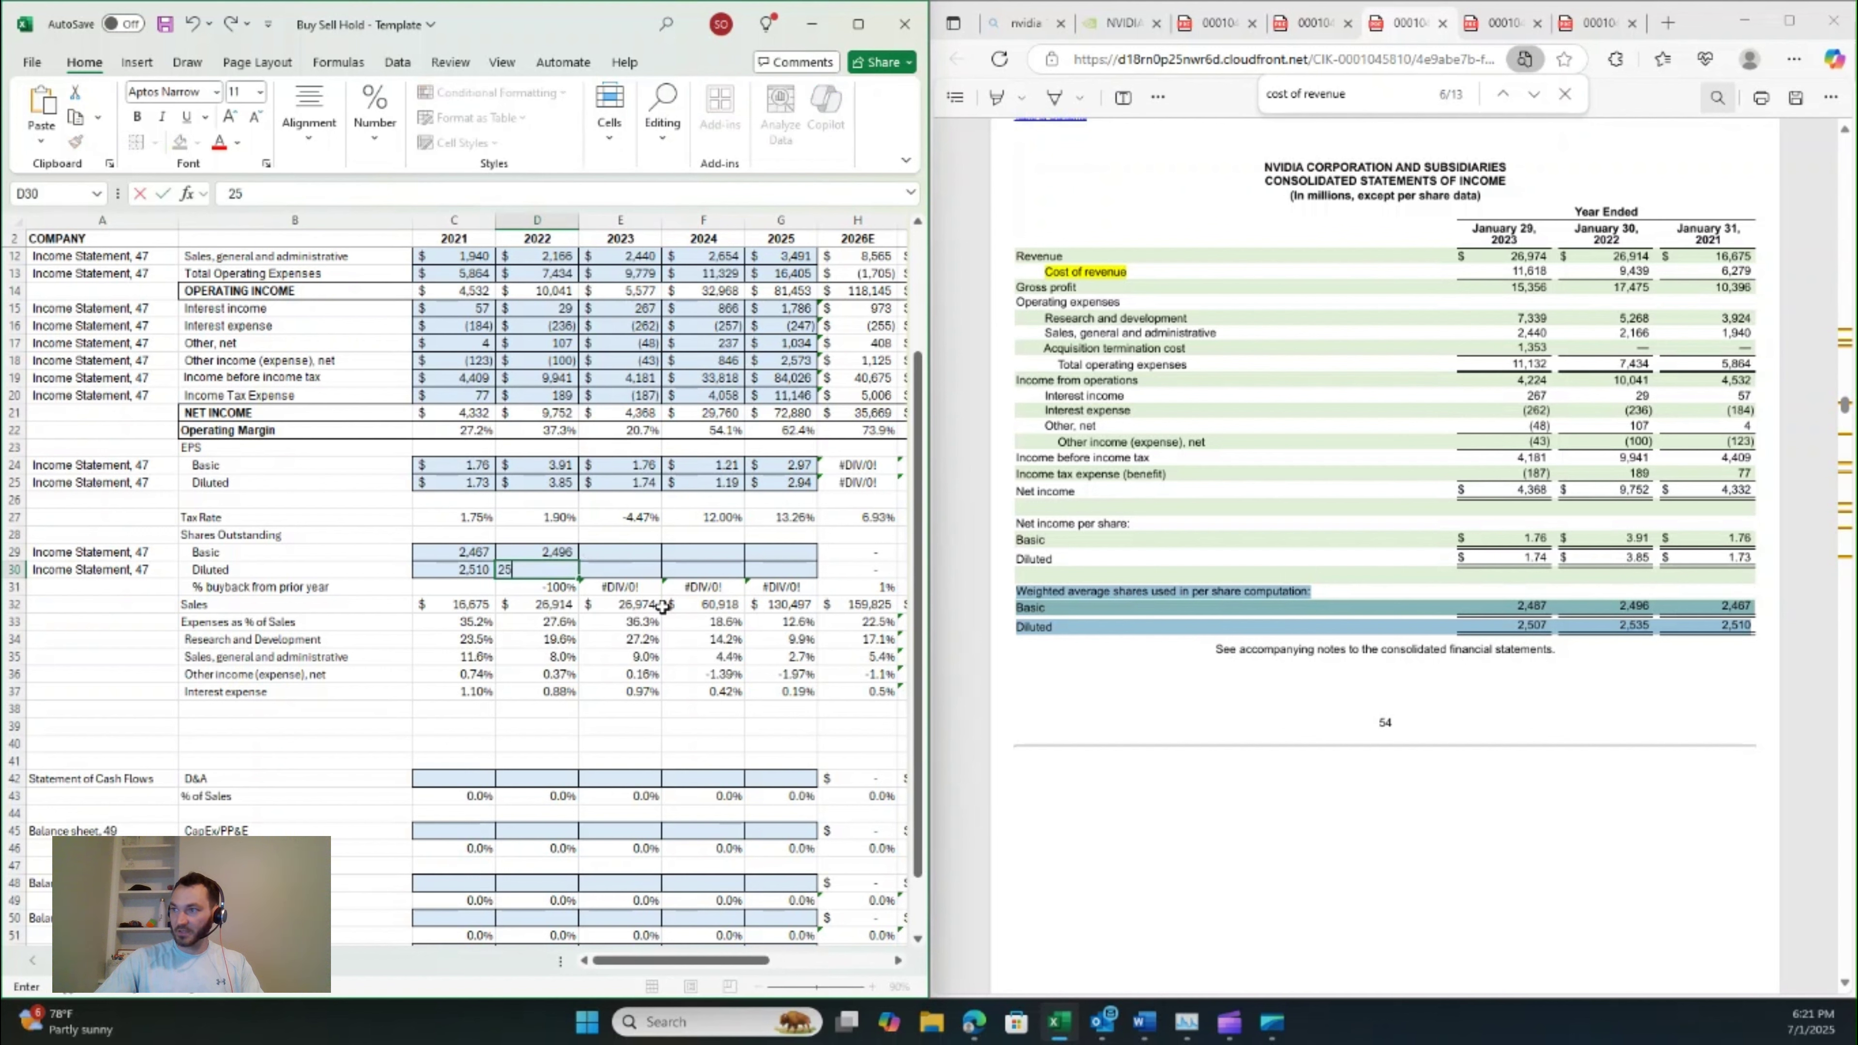
type("2535")
key("Tab")
- Enter 2023 Shares Outstanding of 2487 for Basic and 2507 for Diluted
key("Up")
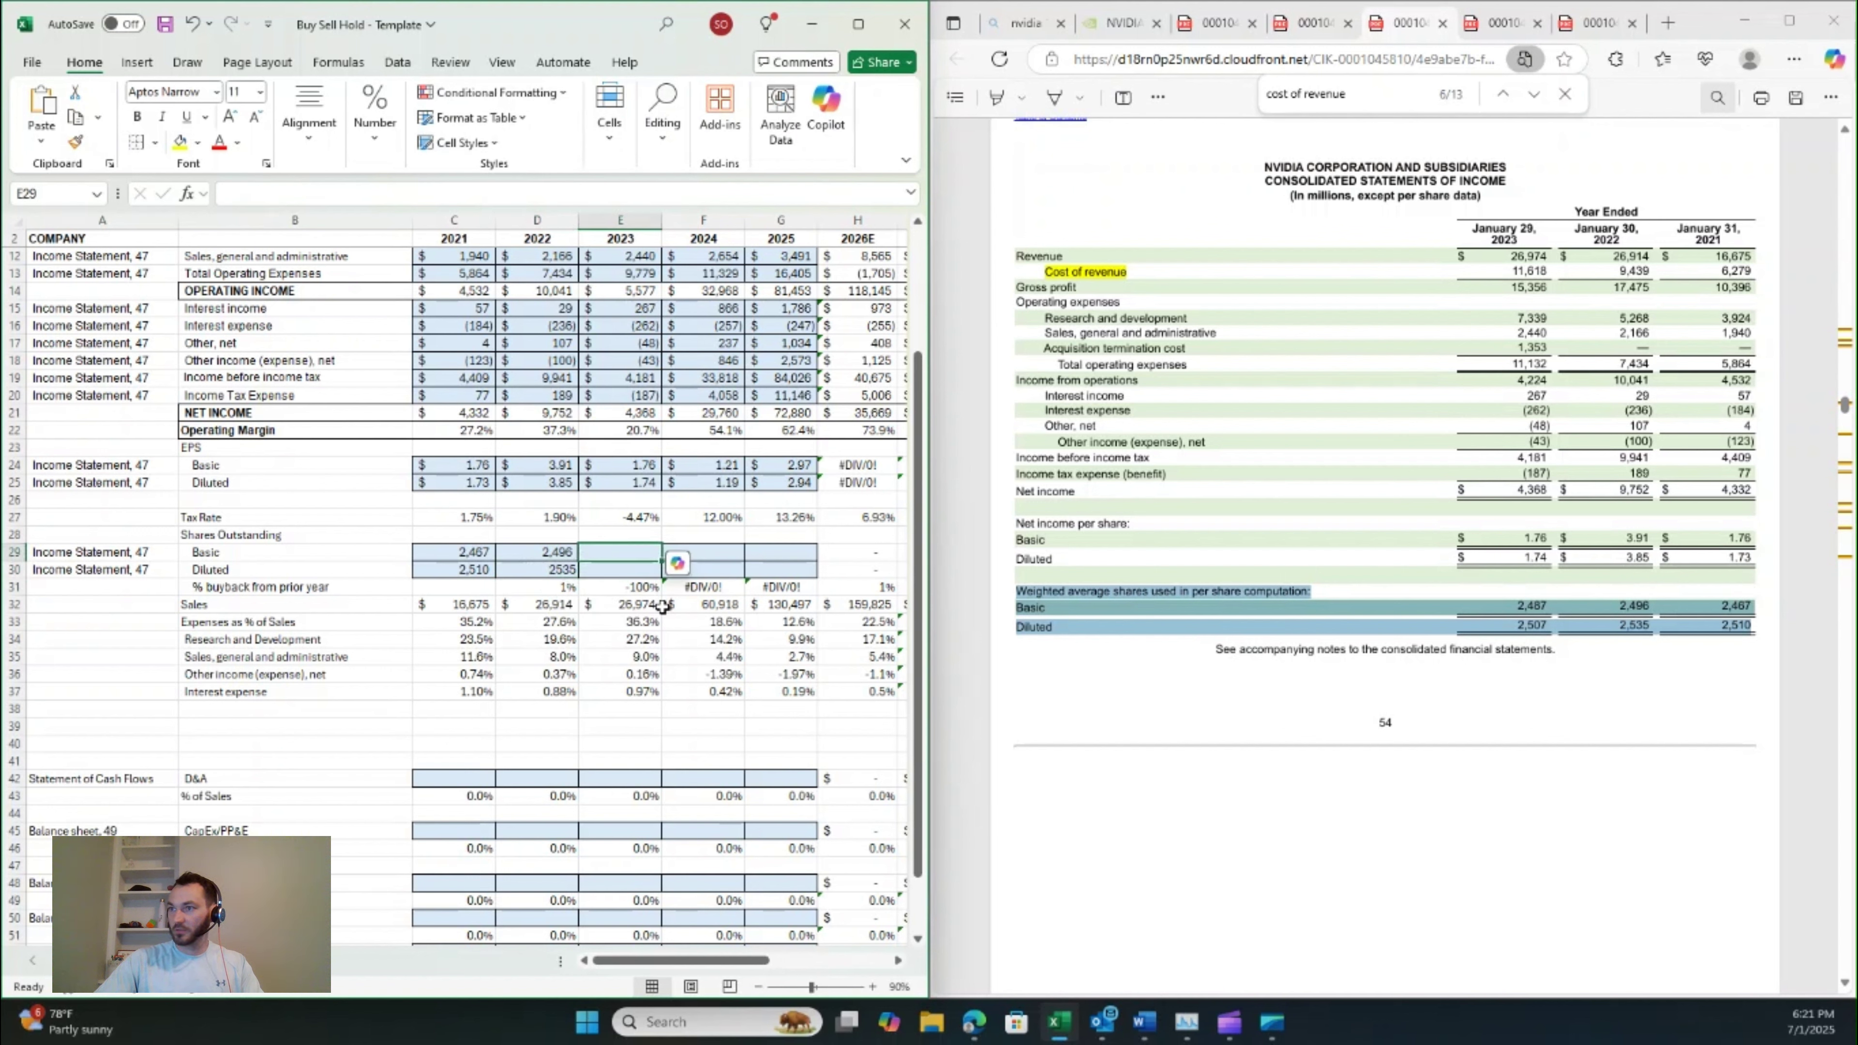
type("2,4")
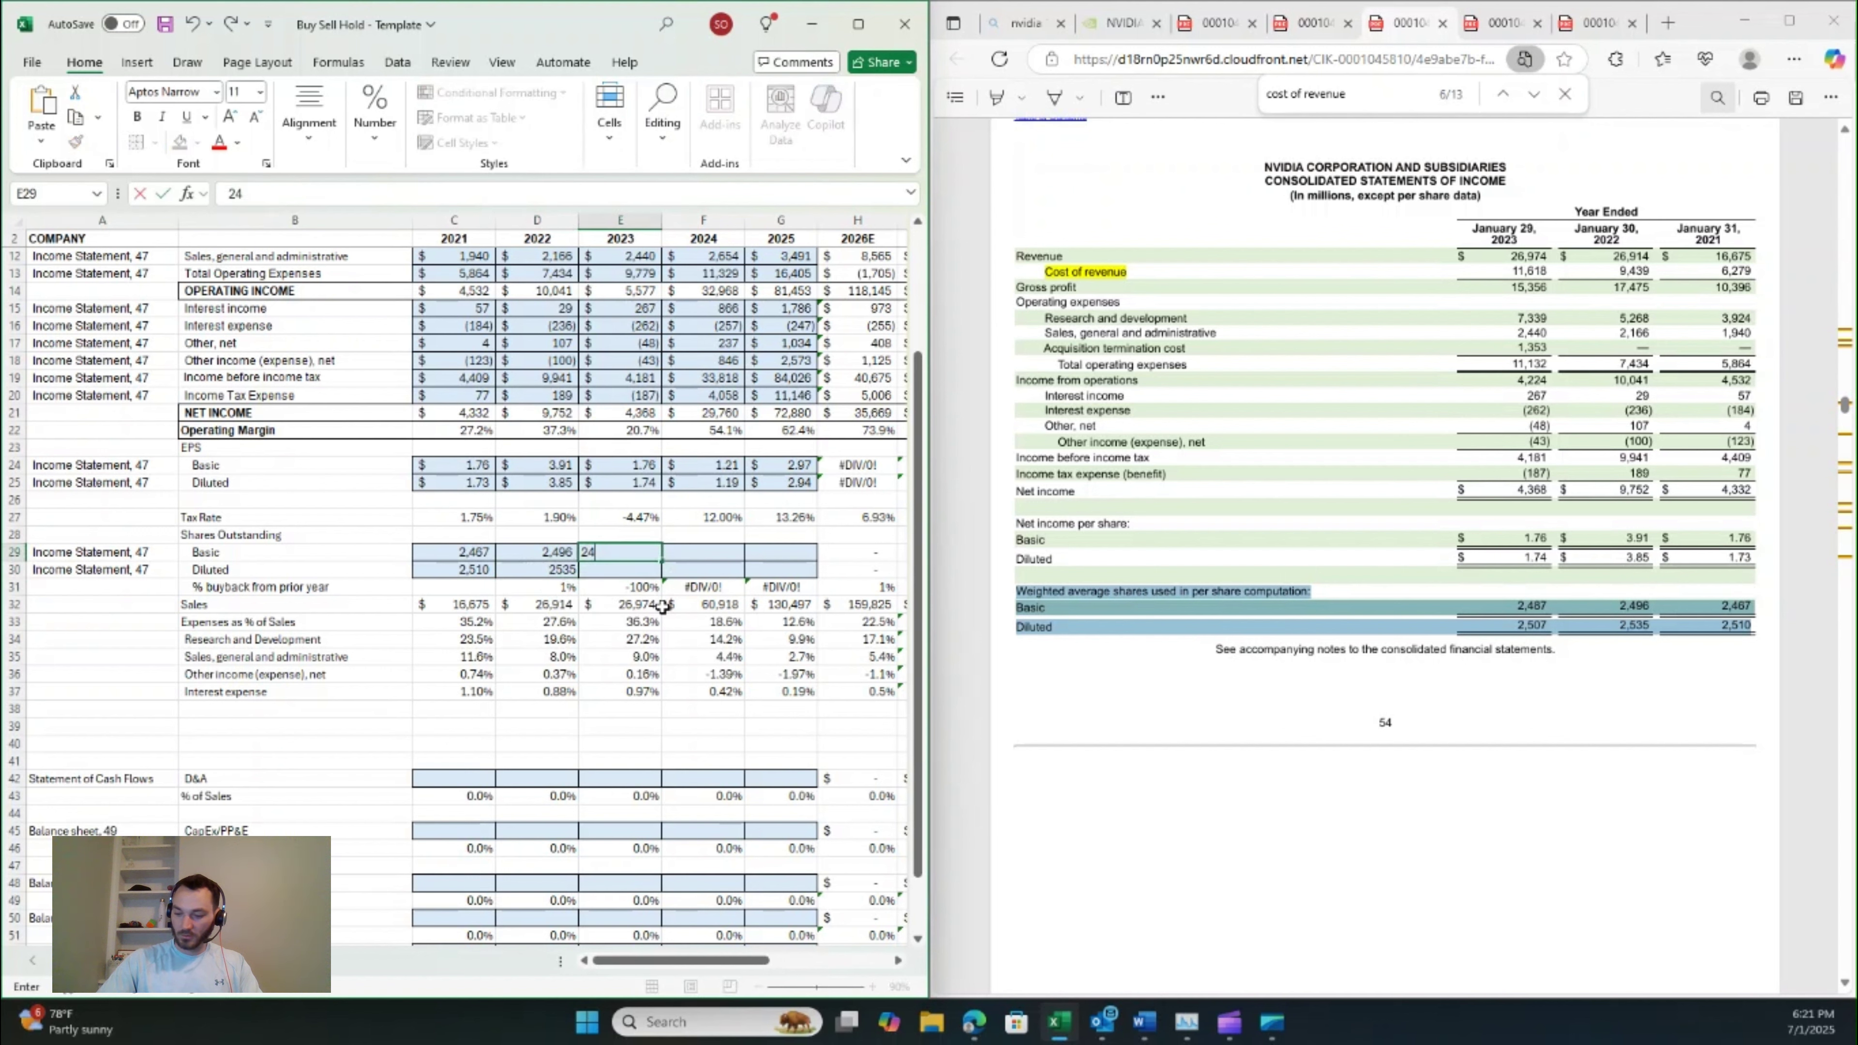
type("87")
key("Return")
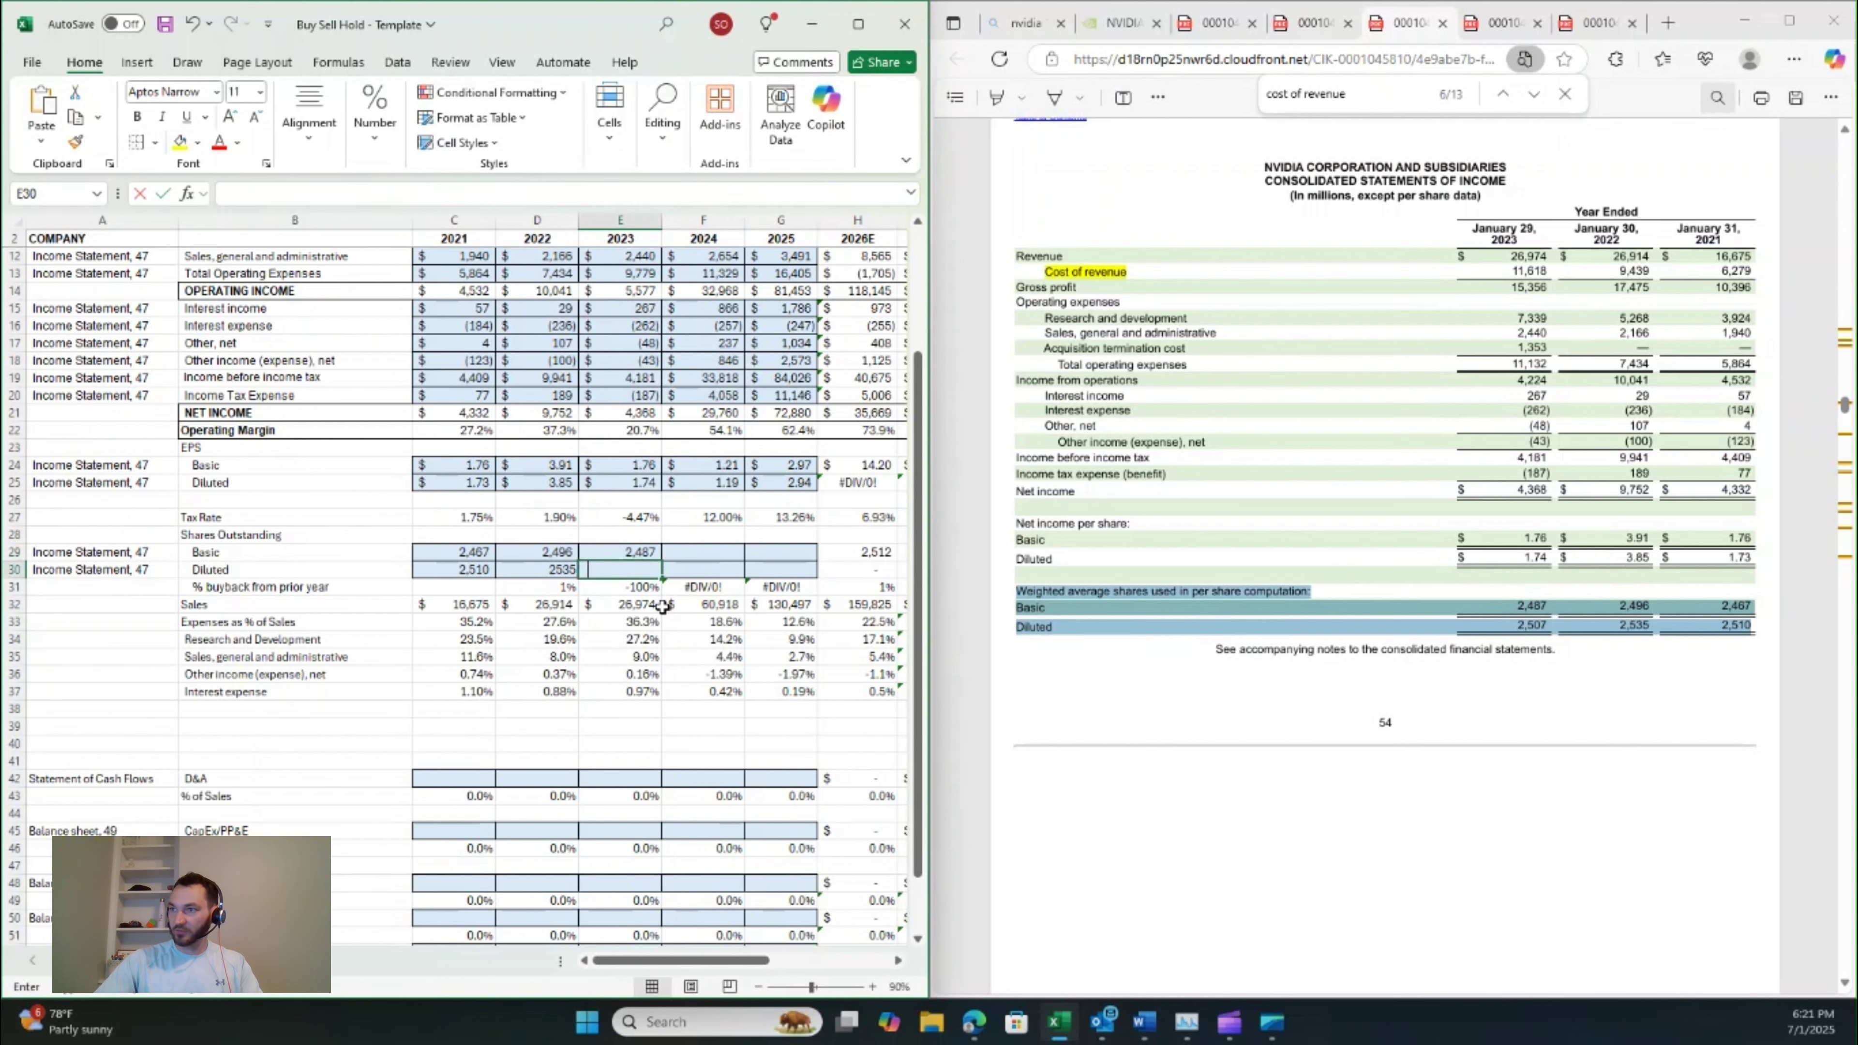
type("2507")
key("Up")
key("Right")
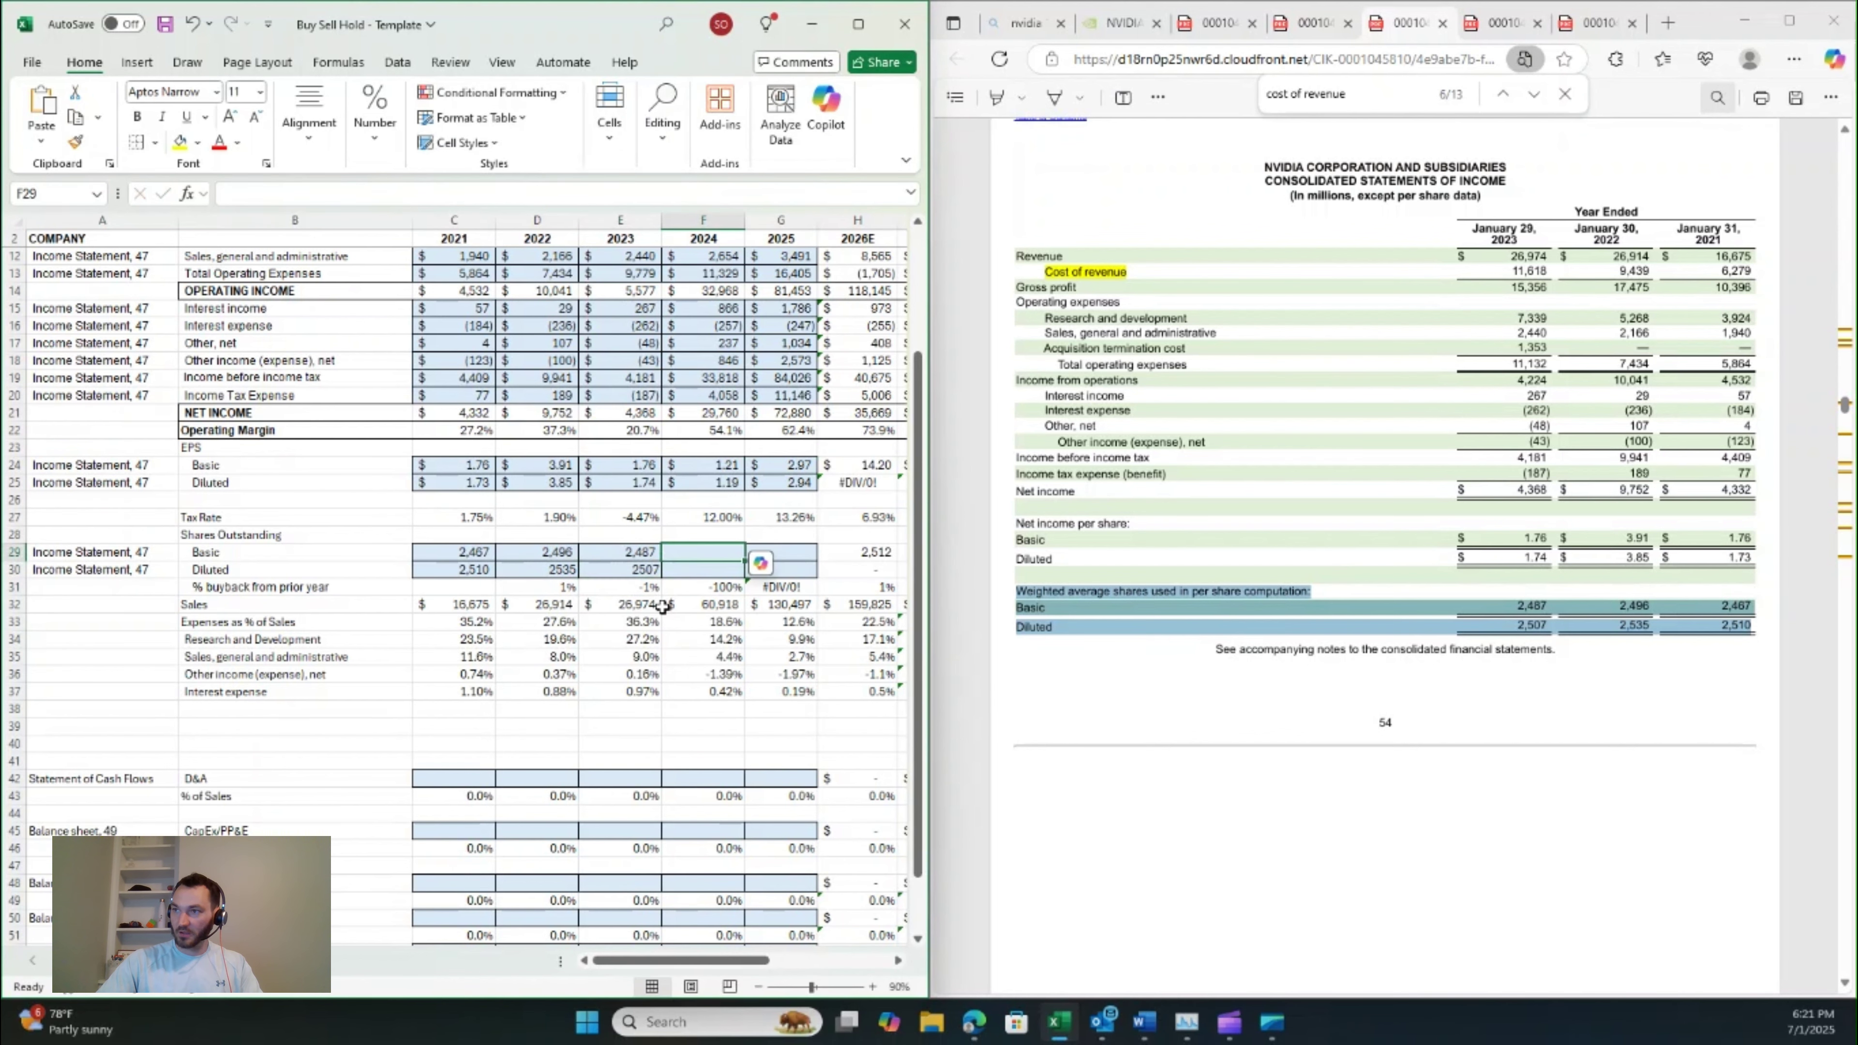
- Switch to the 10-K for the year ended Jan 26, 2025 and highlight its weighted average shares lines
left_click(1077, 612)
key("ctrl+Tab")
key("ctrl+Tab")
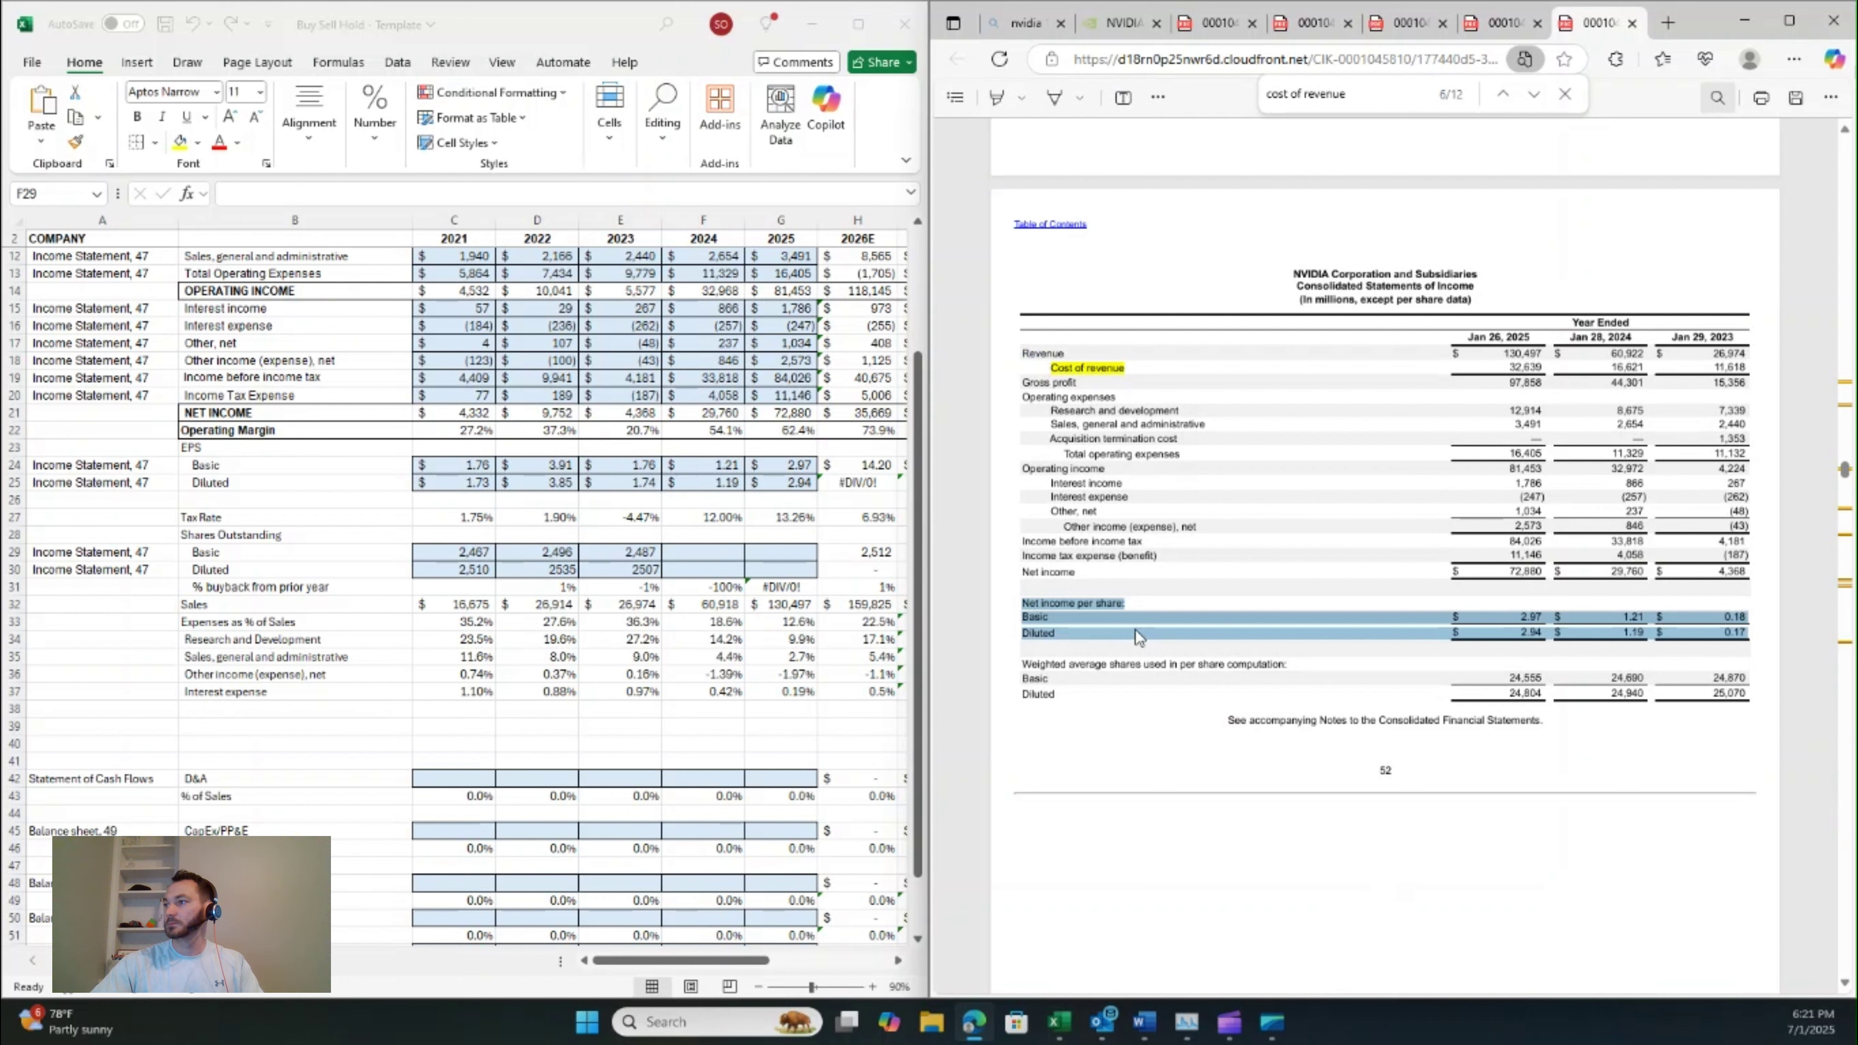
left_click(1305, 693)
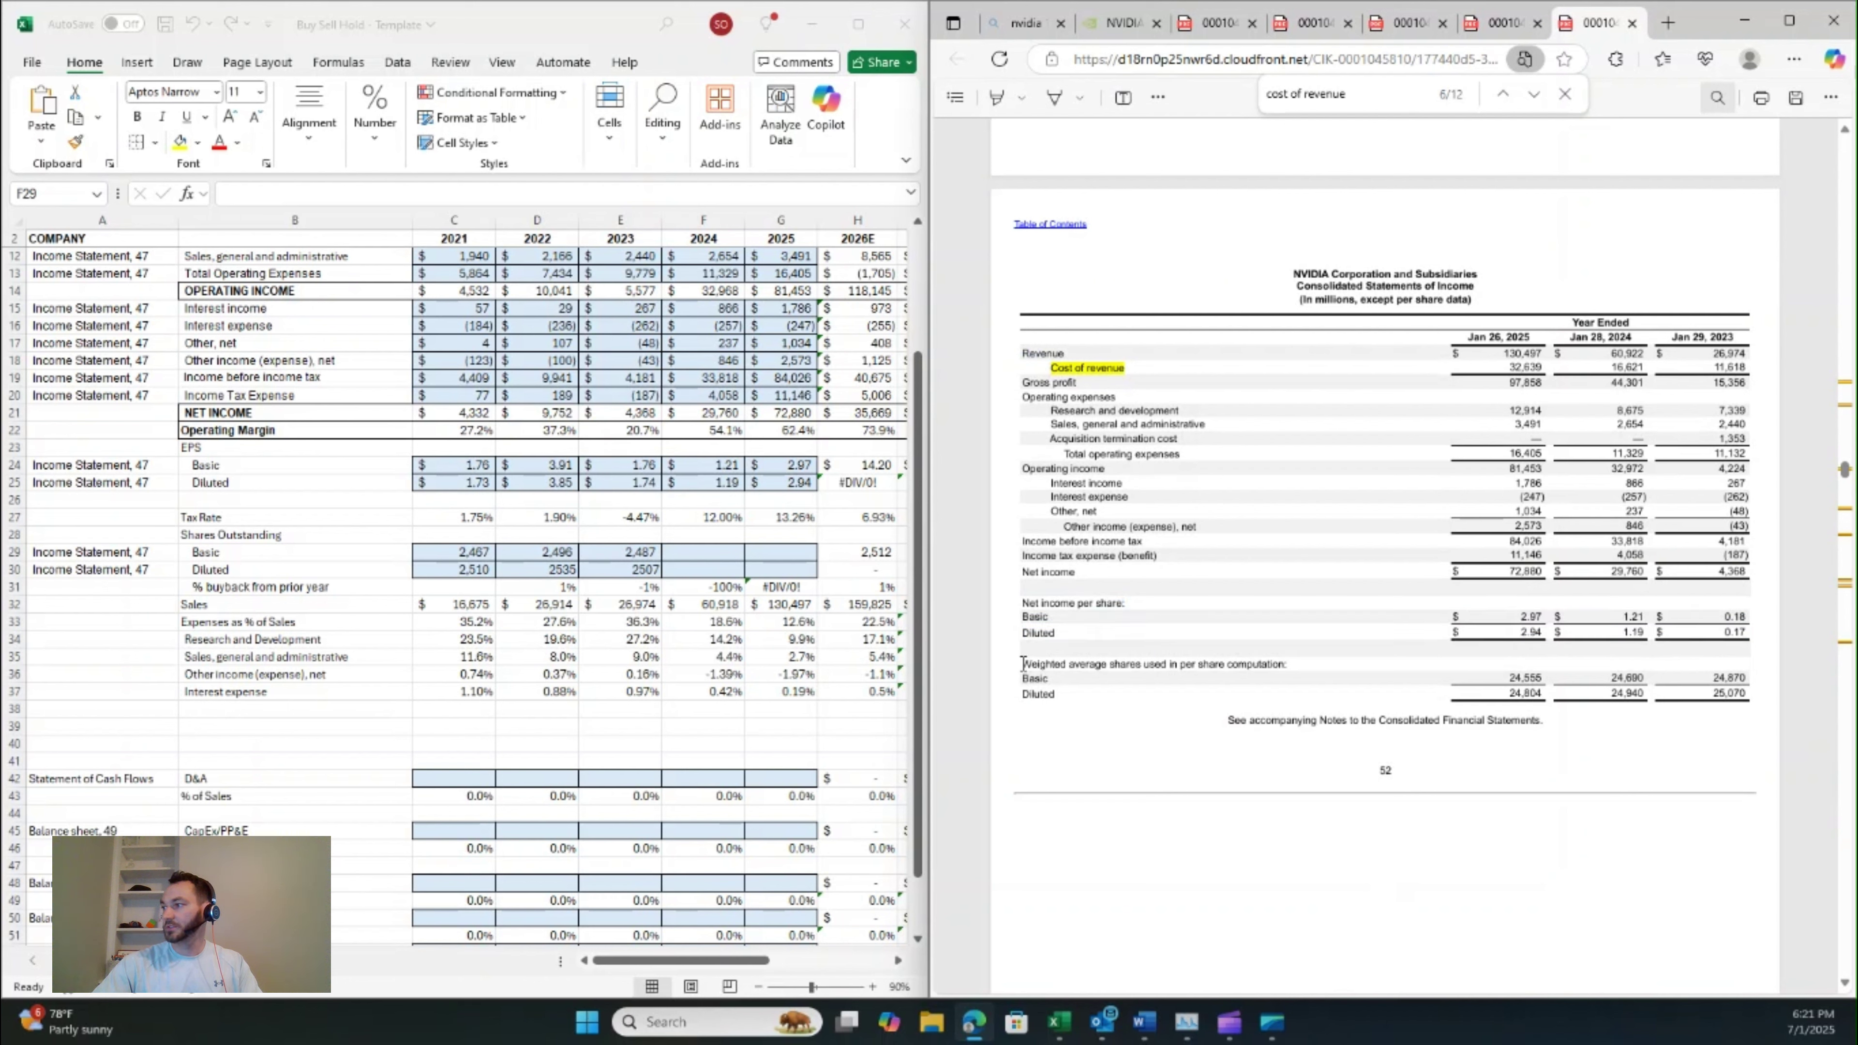
left_click_drag(1022, 661, 1708, 707)
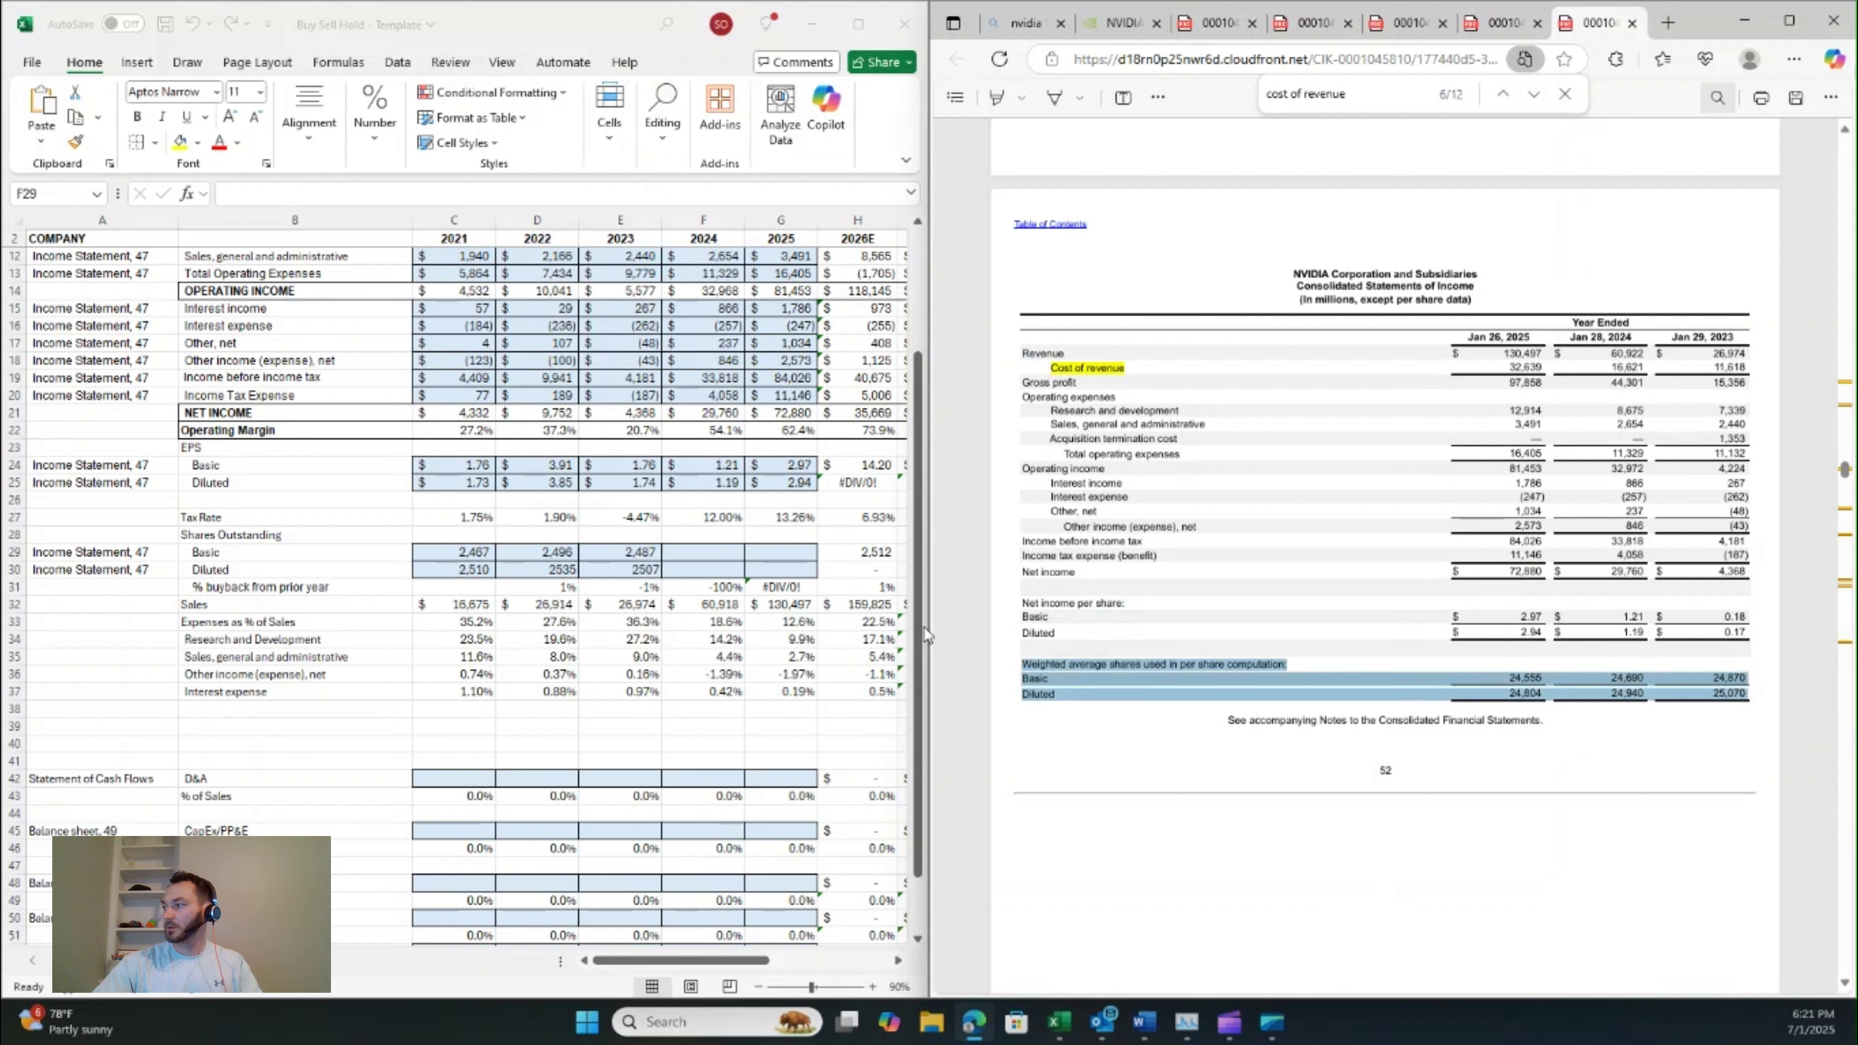
- Enter 2024 Shares Outstanding of 2469 for Basic and 2494 for Diluted
left_click(726, 555)
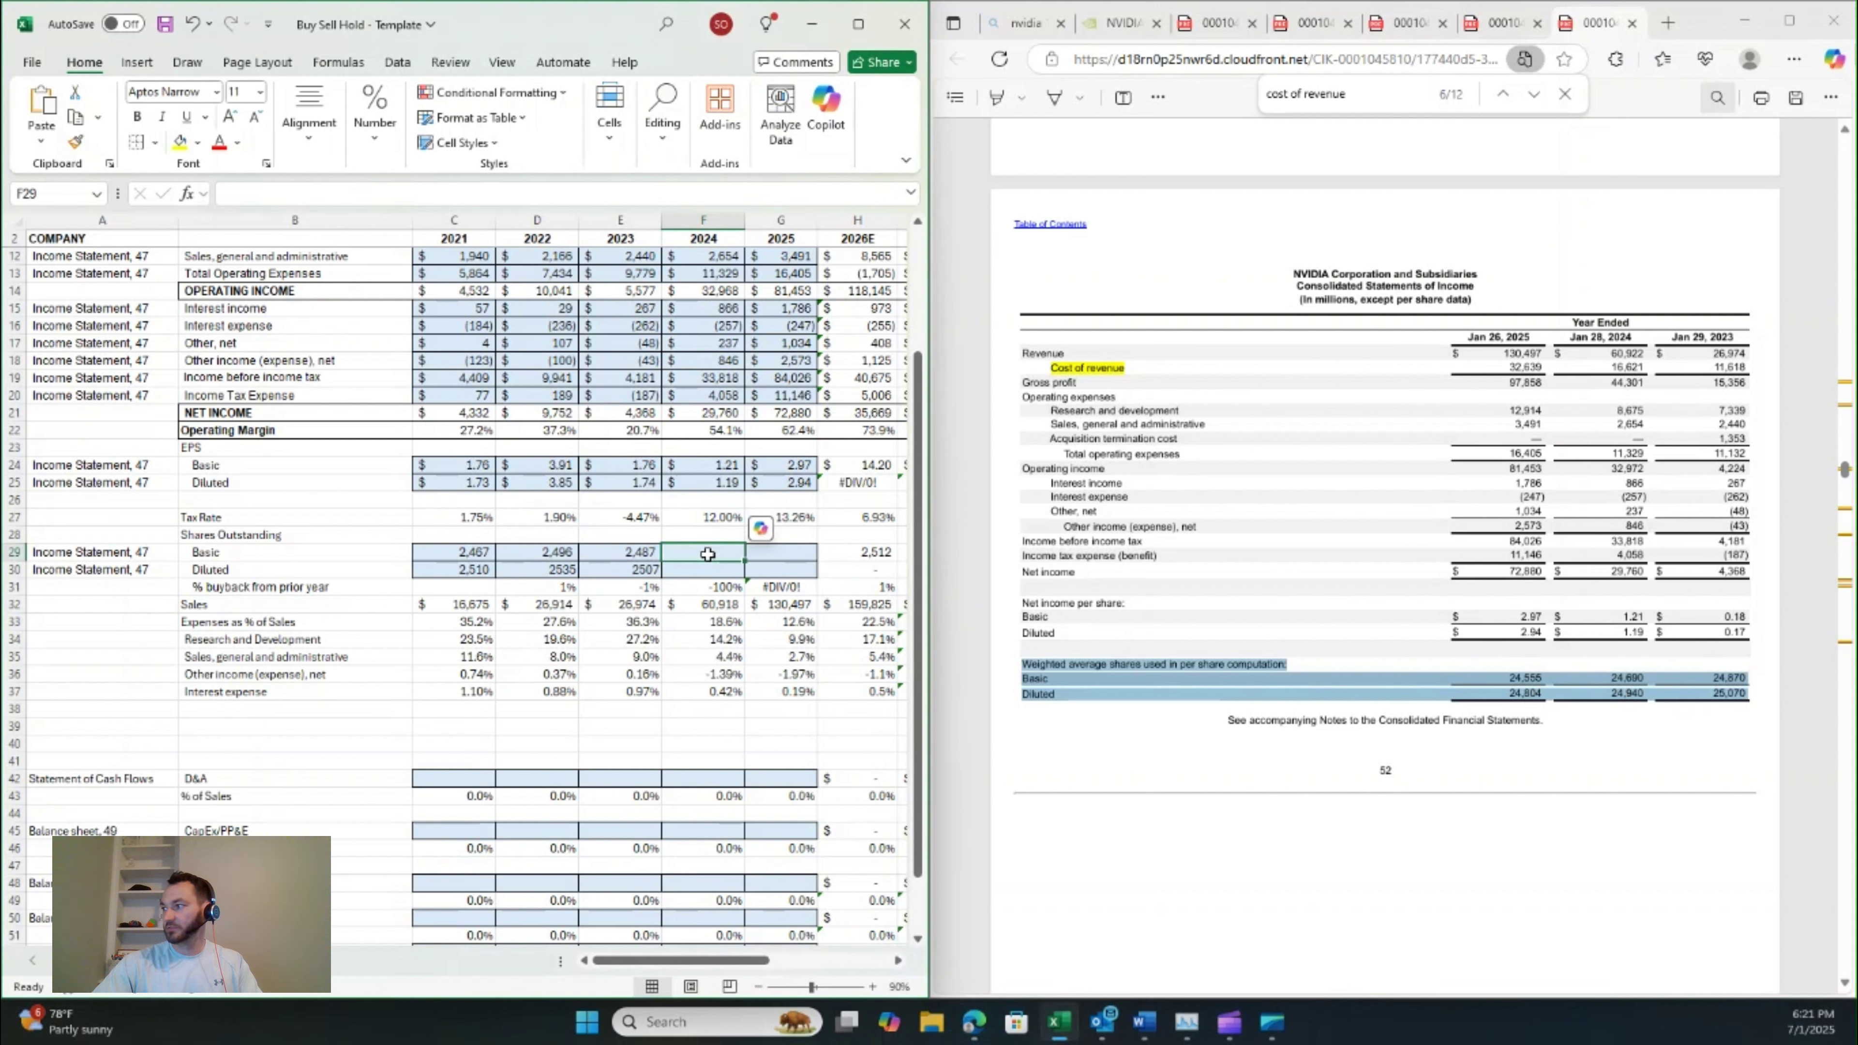
type("24")
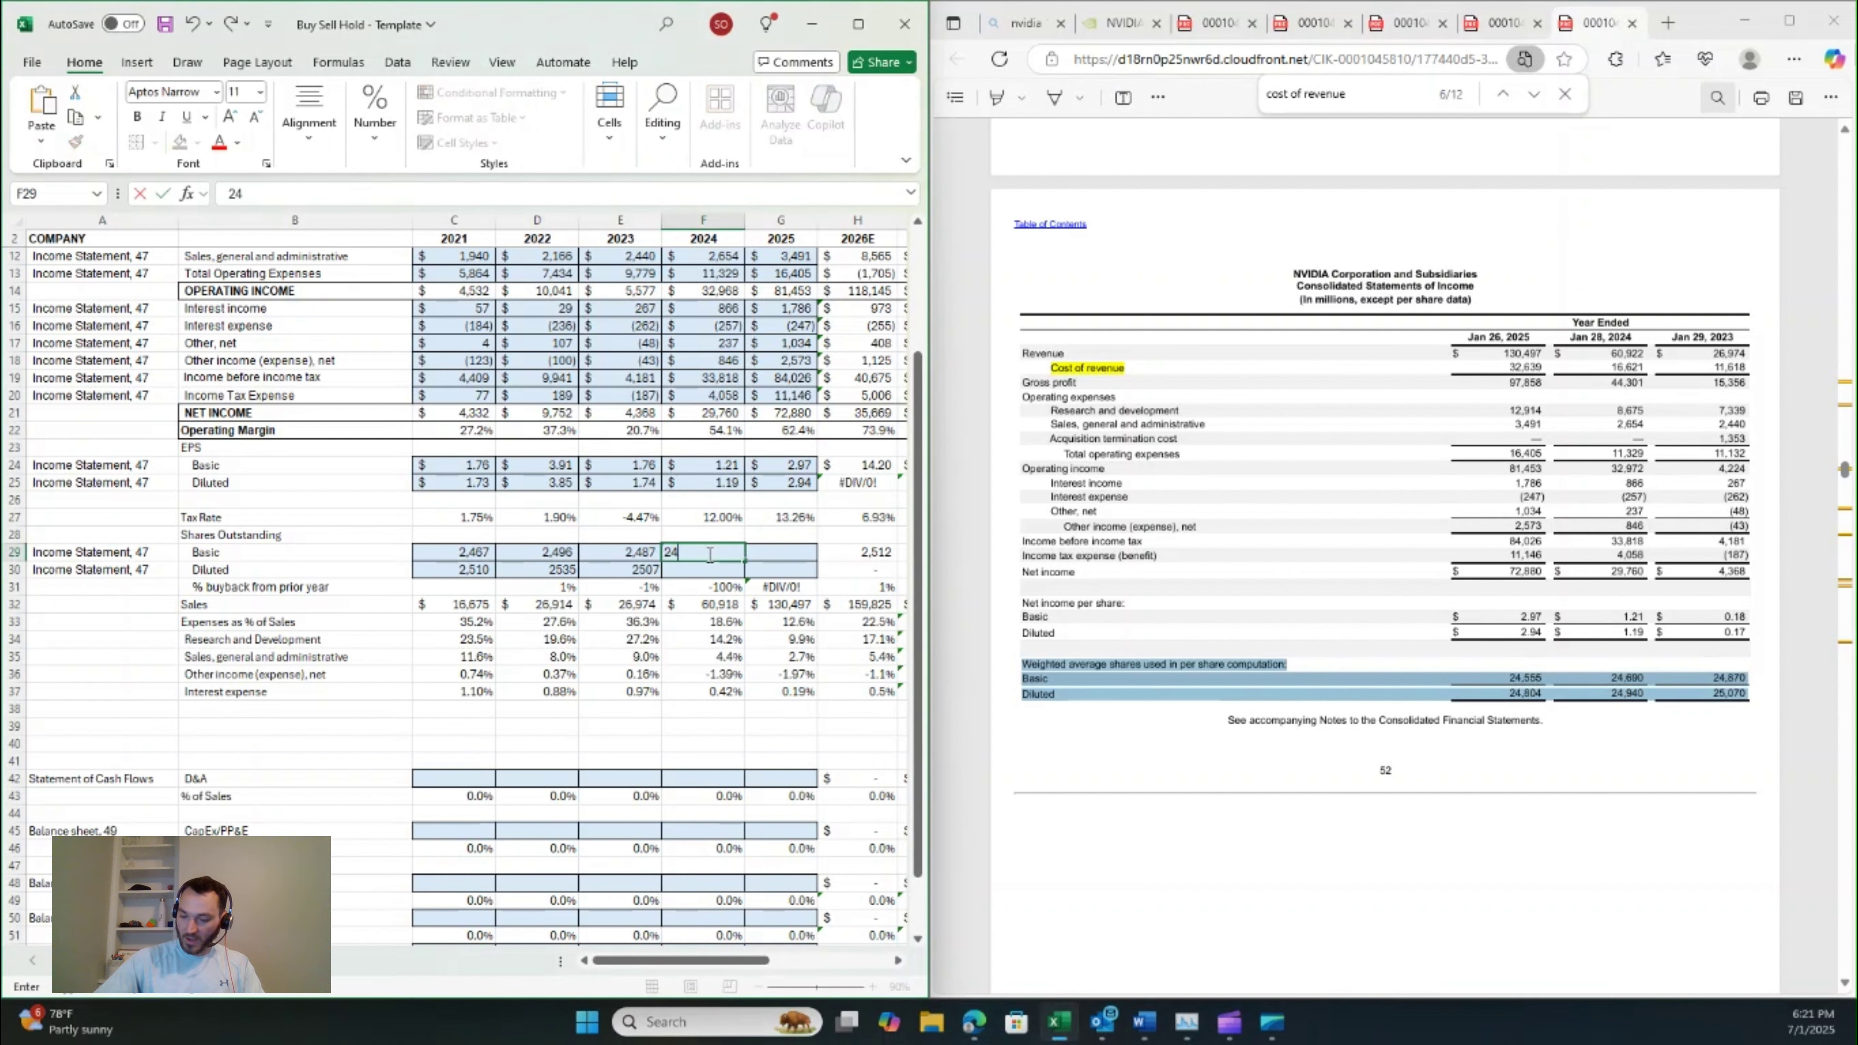
type("69")
key("Return")
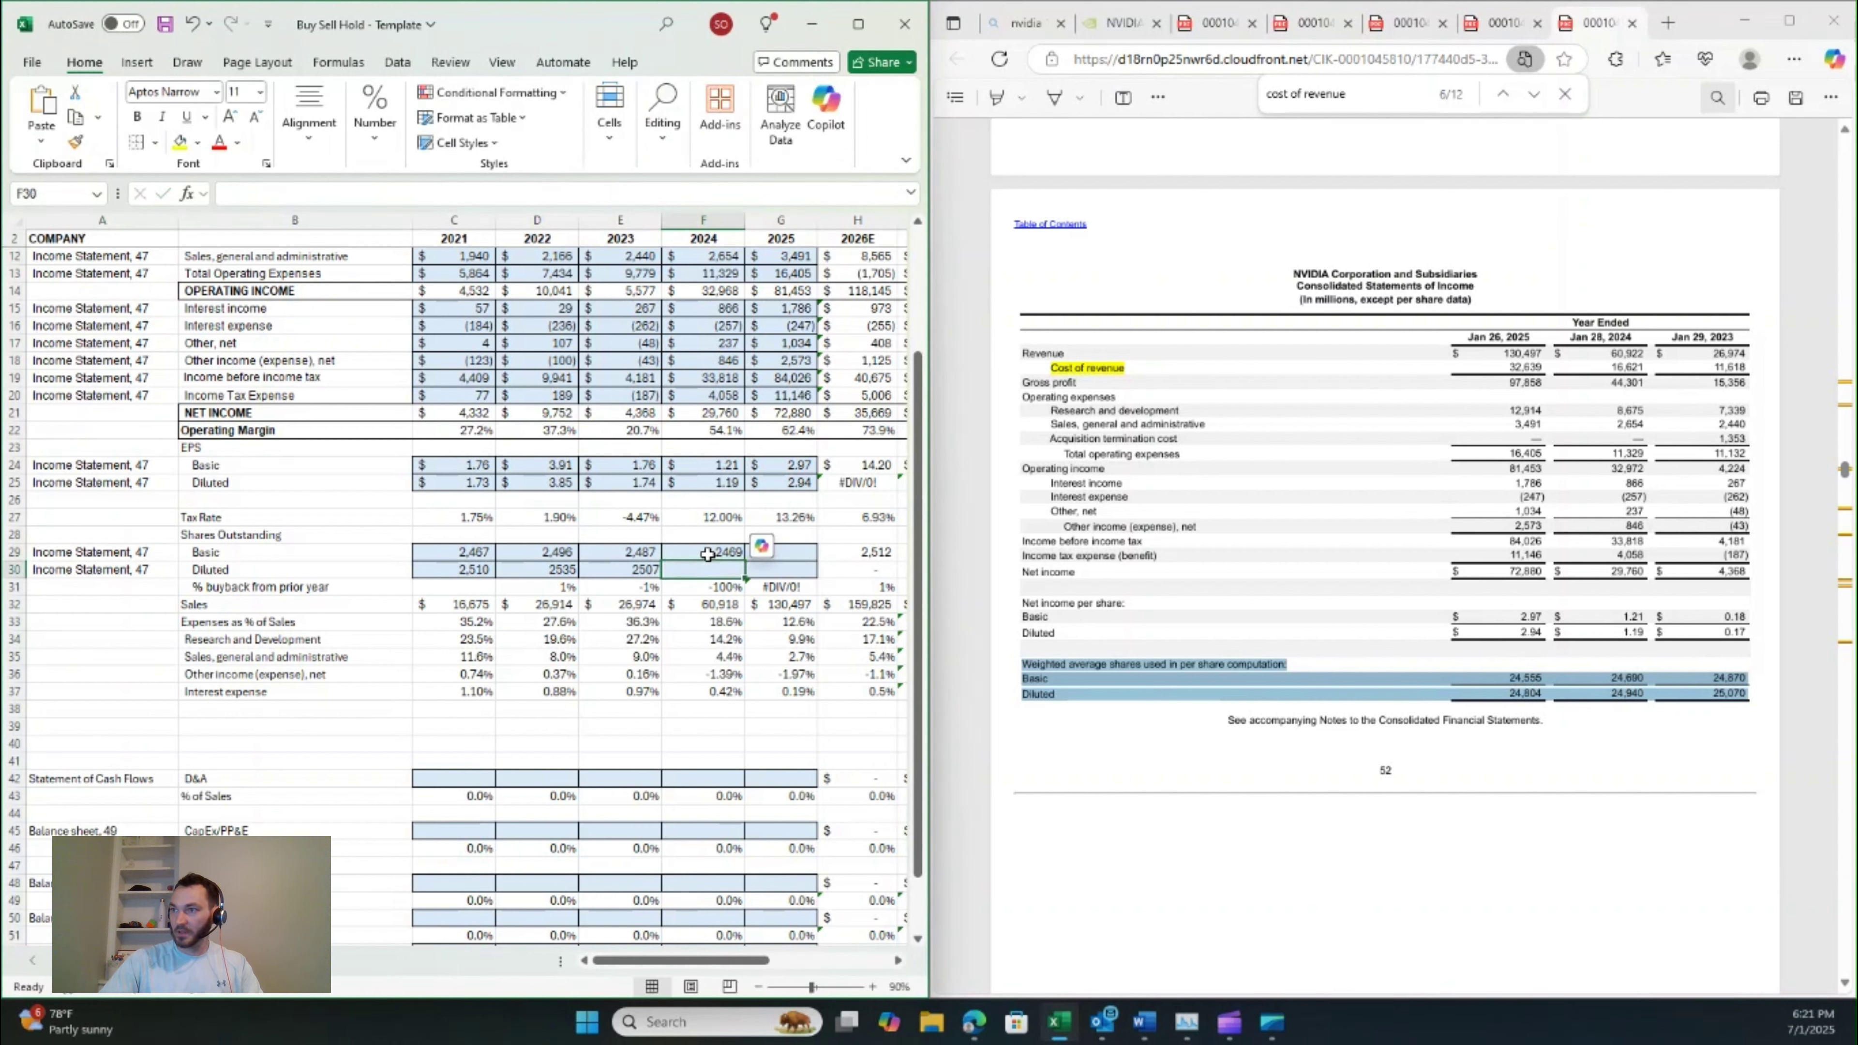
type("2494")
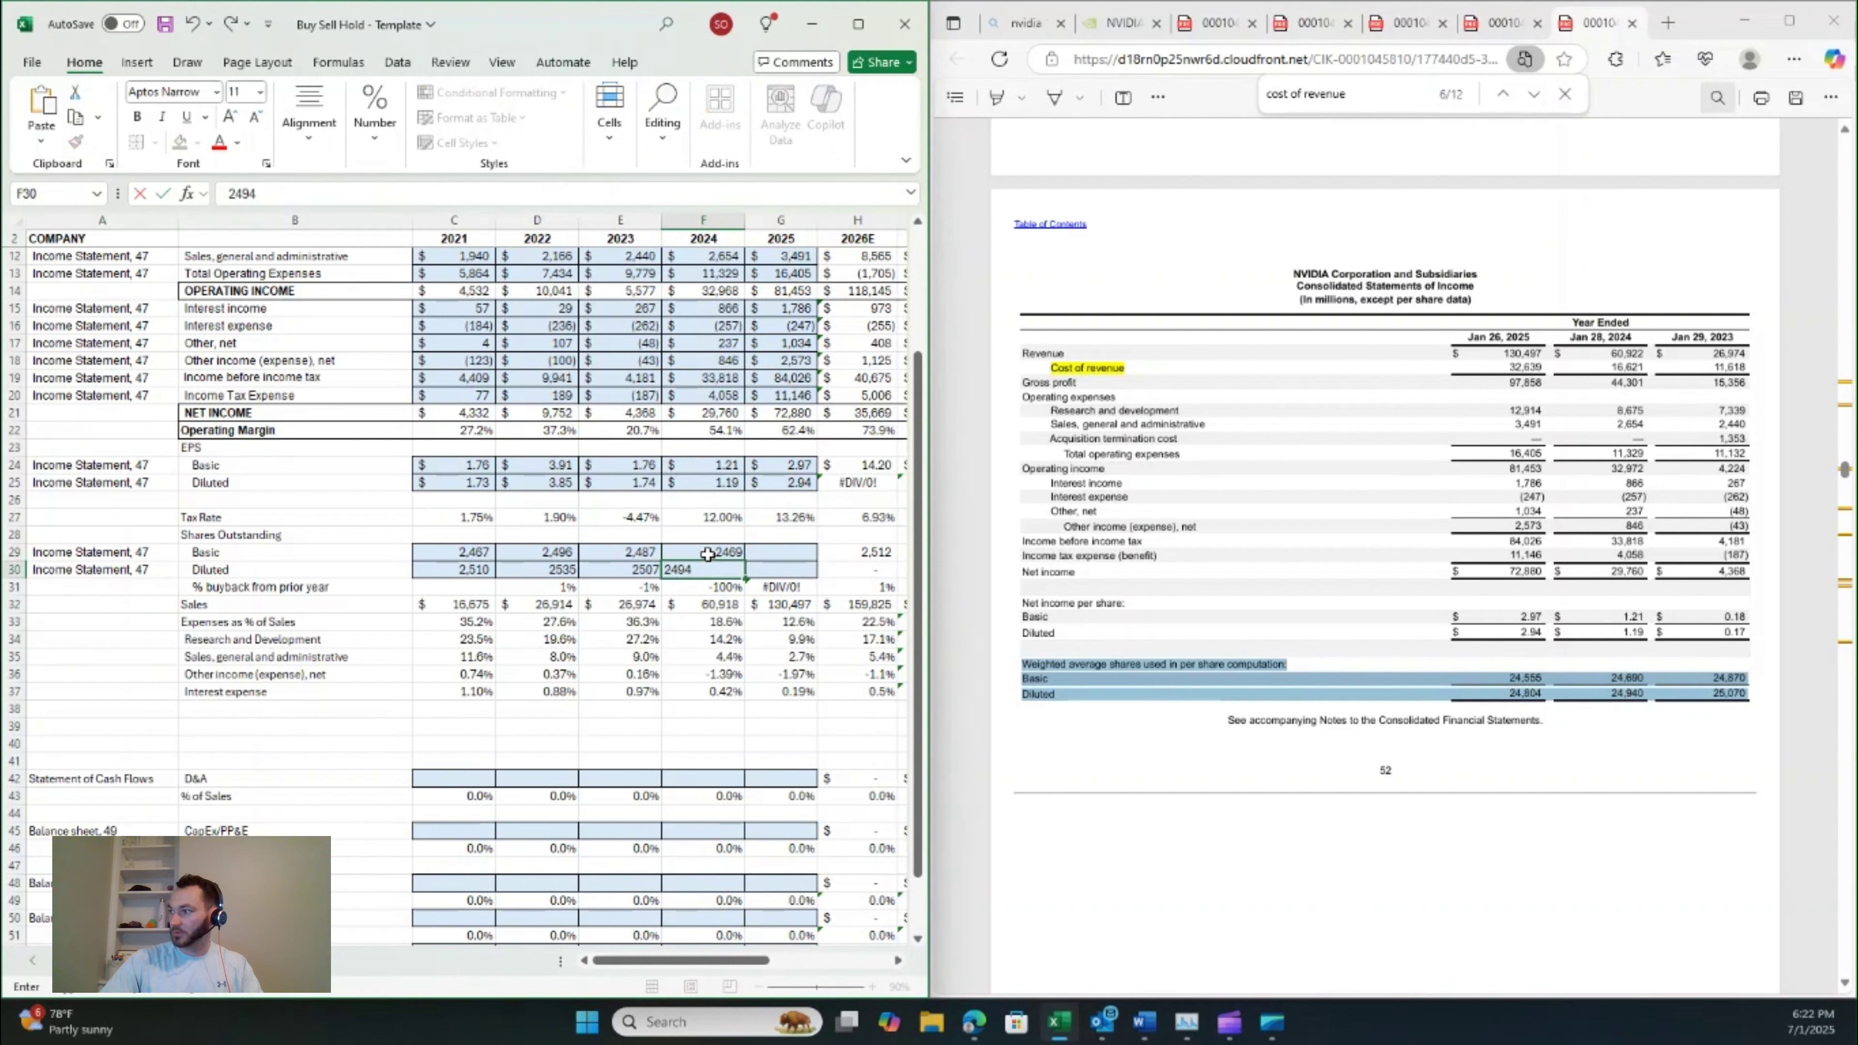
key("Return")
- Enter 2025 Shares Outstanding of 2455 for Basic and 2480 for Diluted
key("Right")
key("Up")
key("Up")
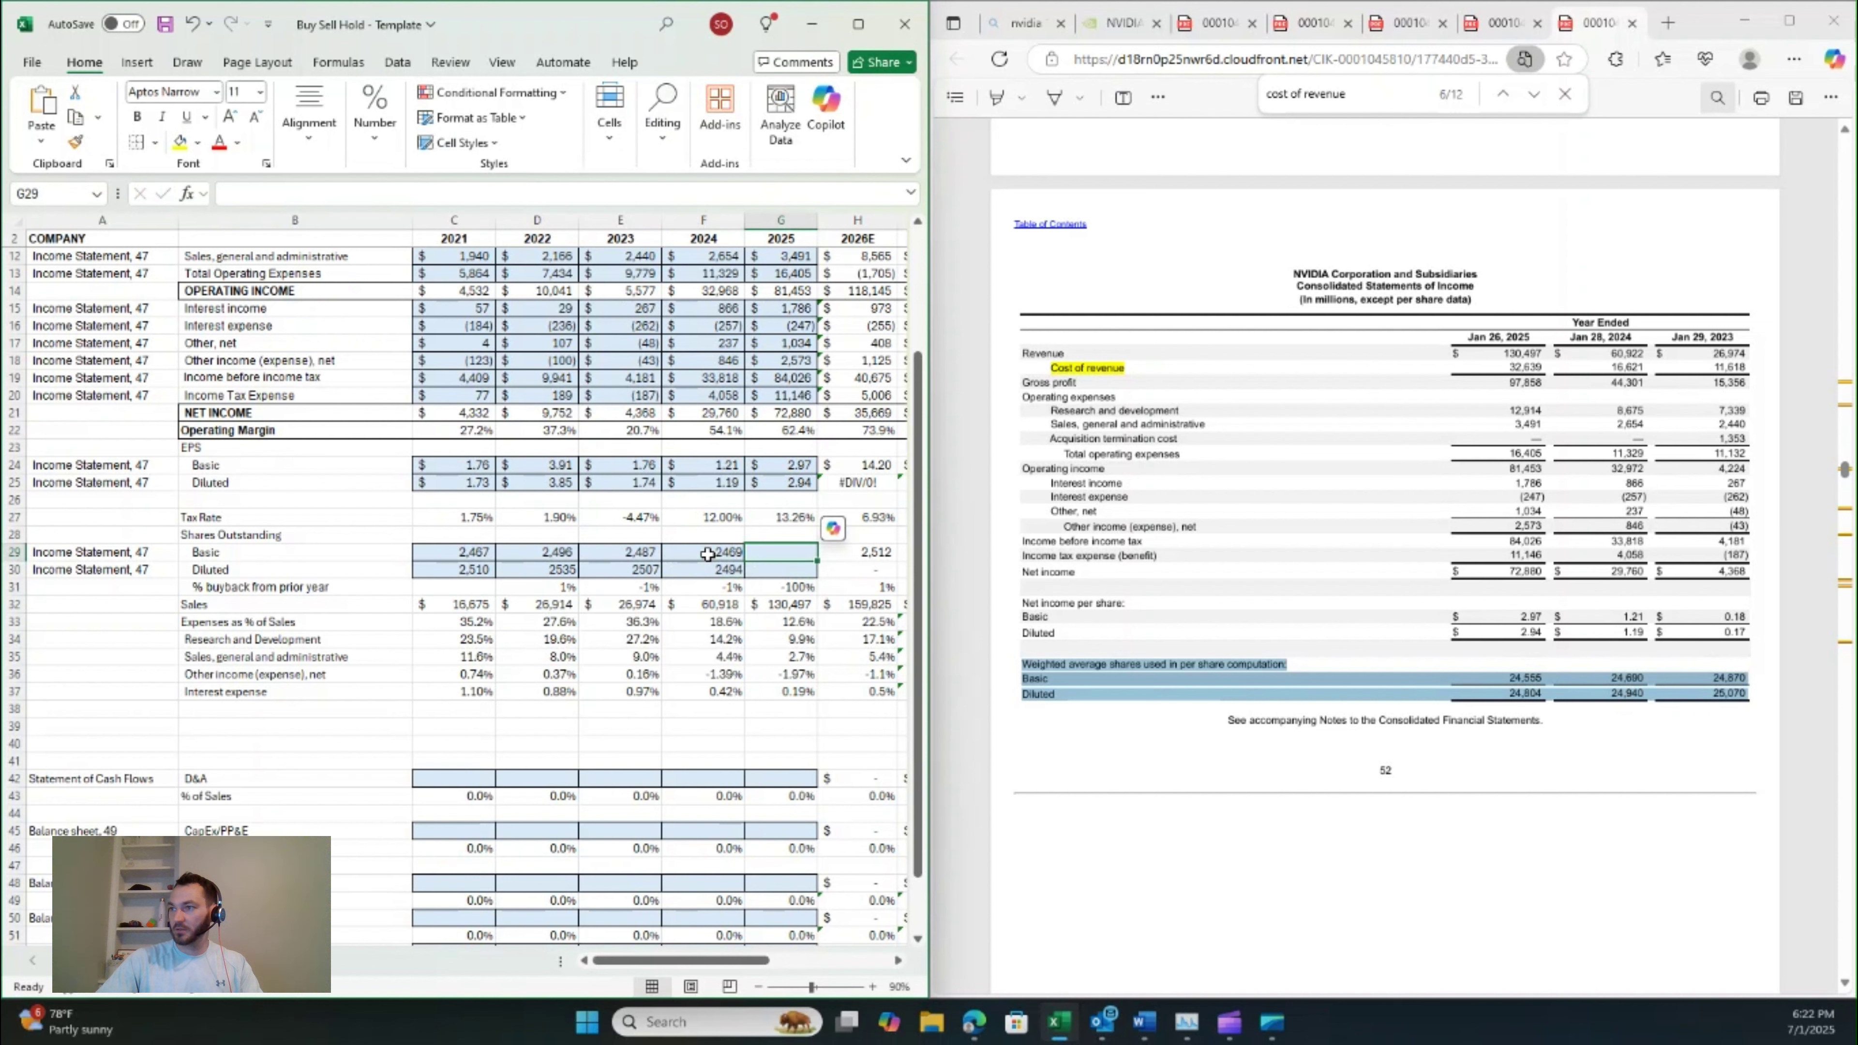
type("2455")
key("Return")
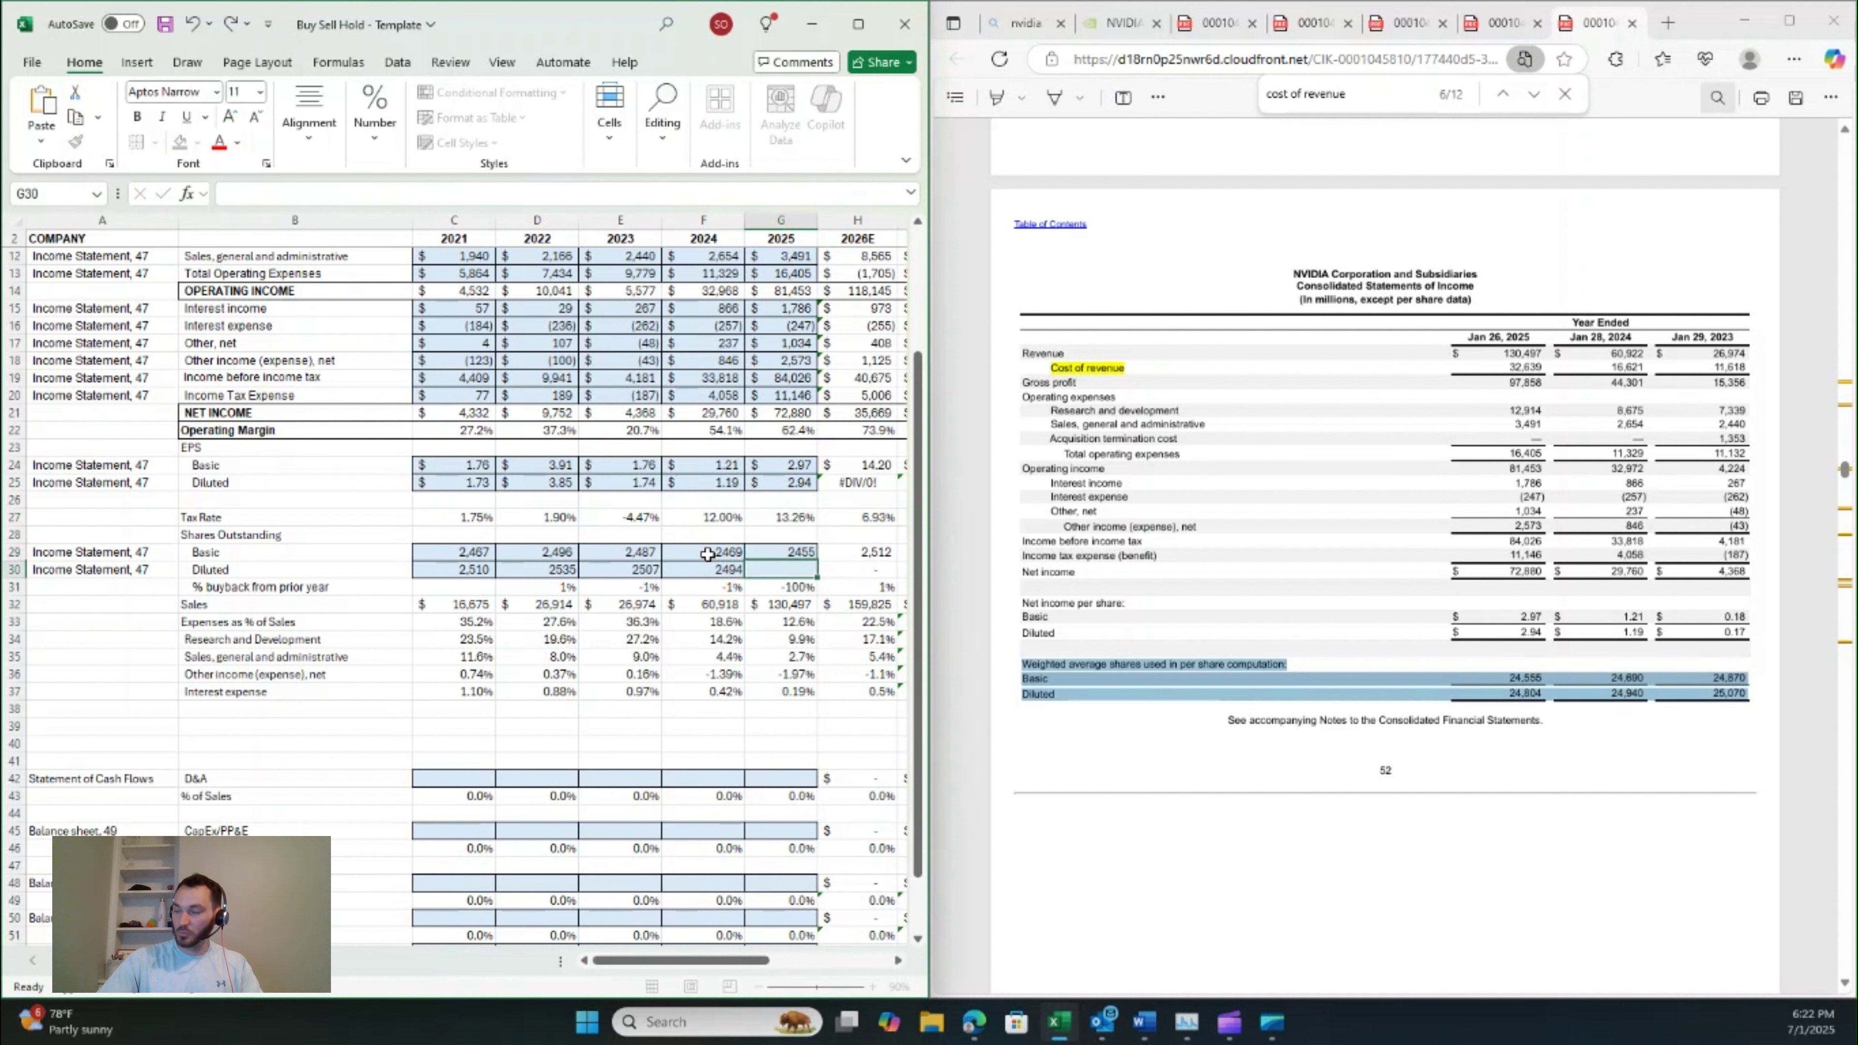
type("2480")
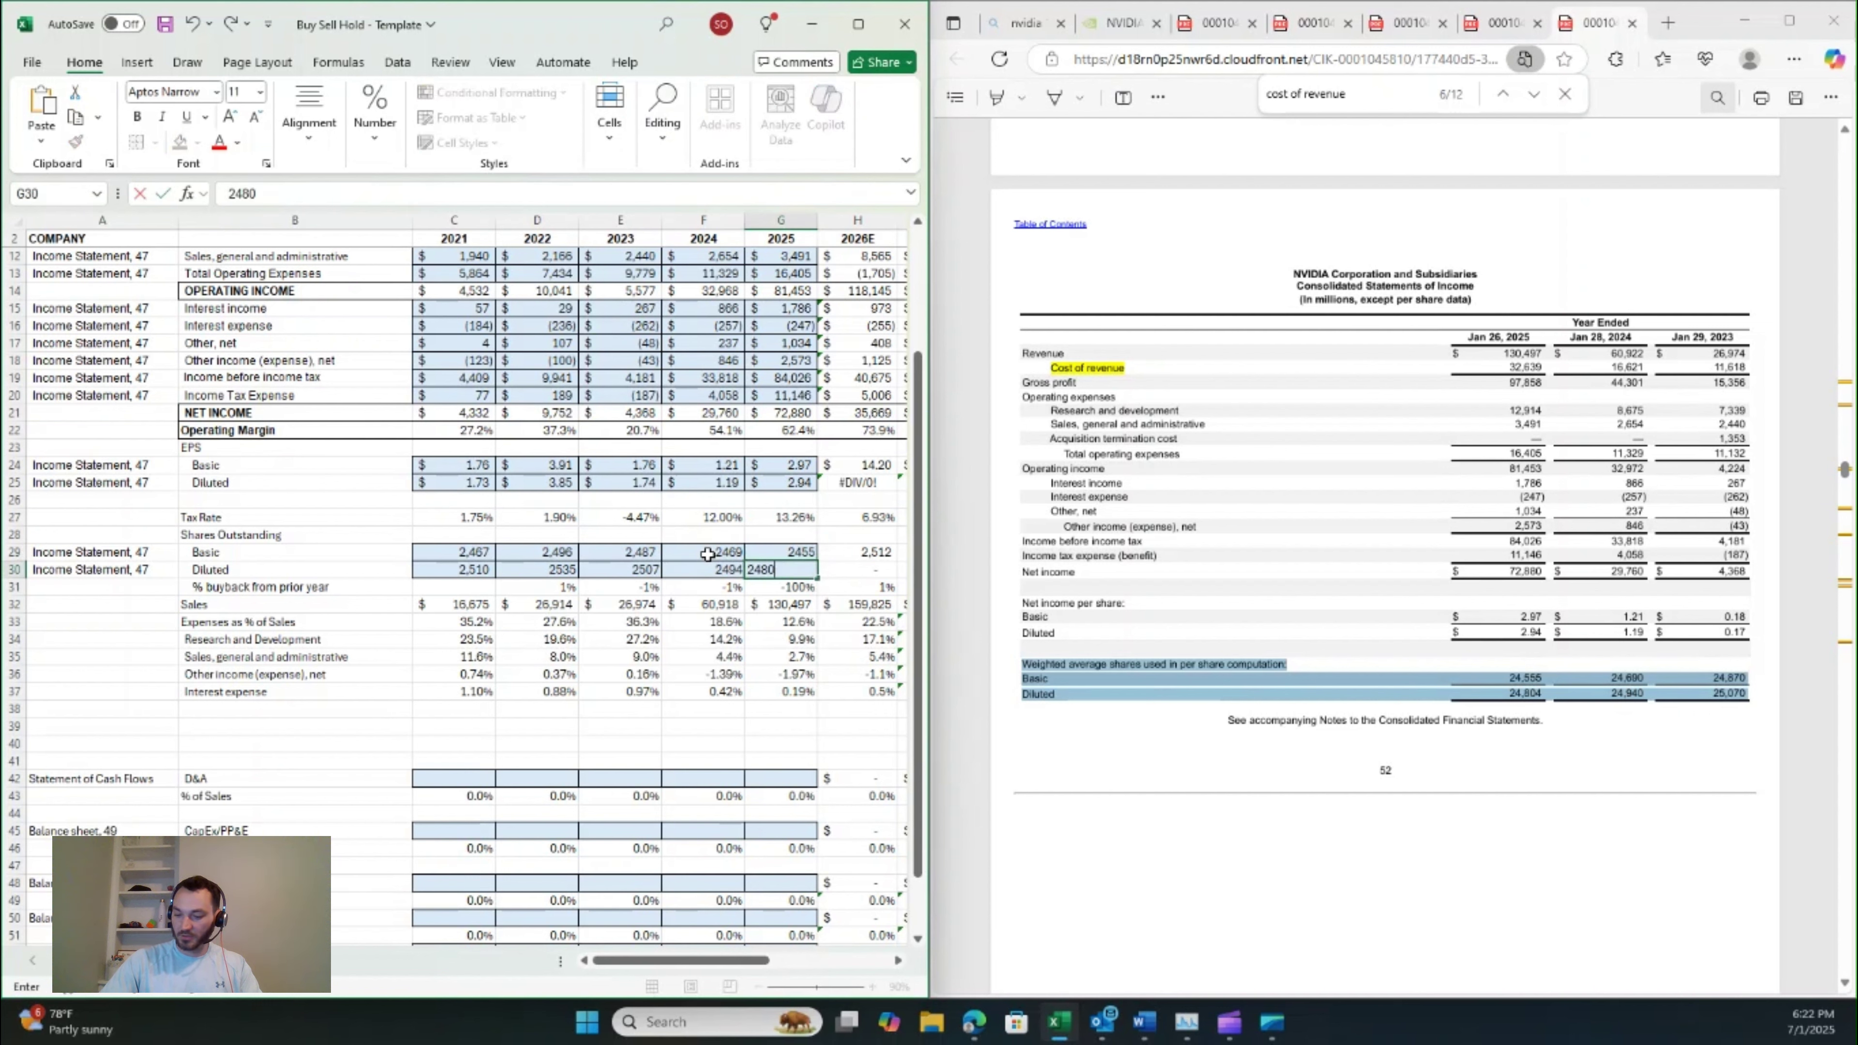
key("Tab")
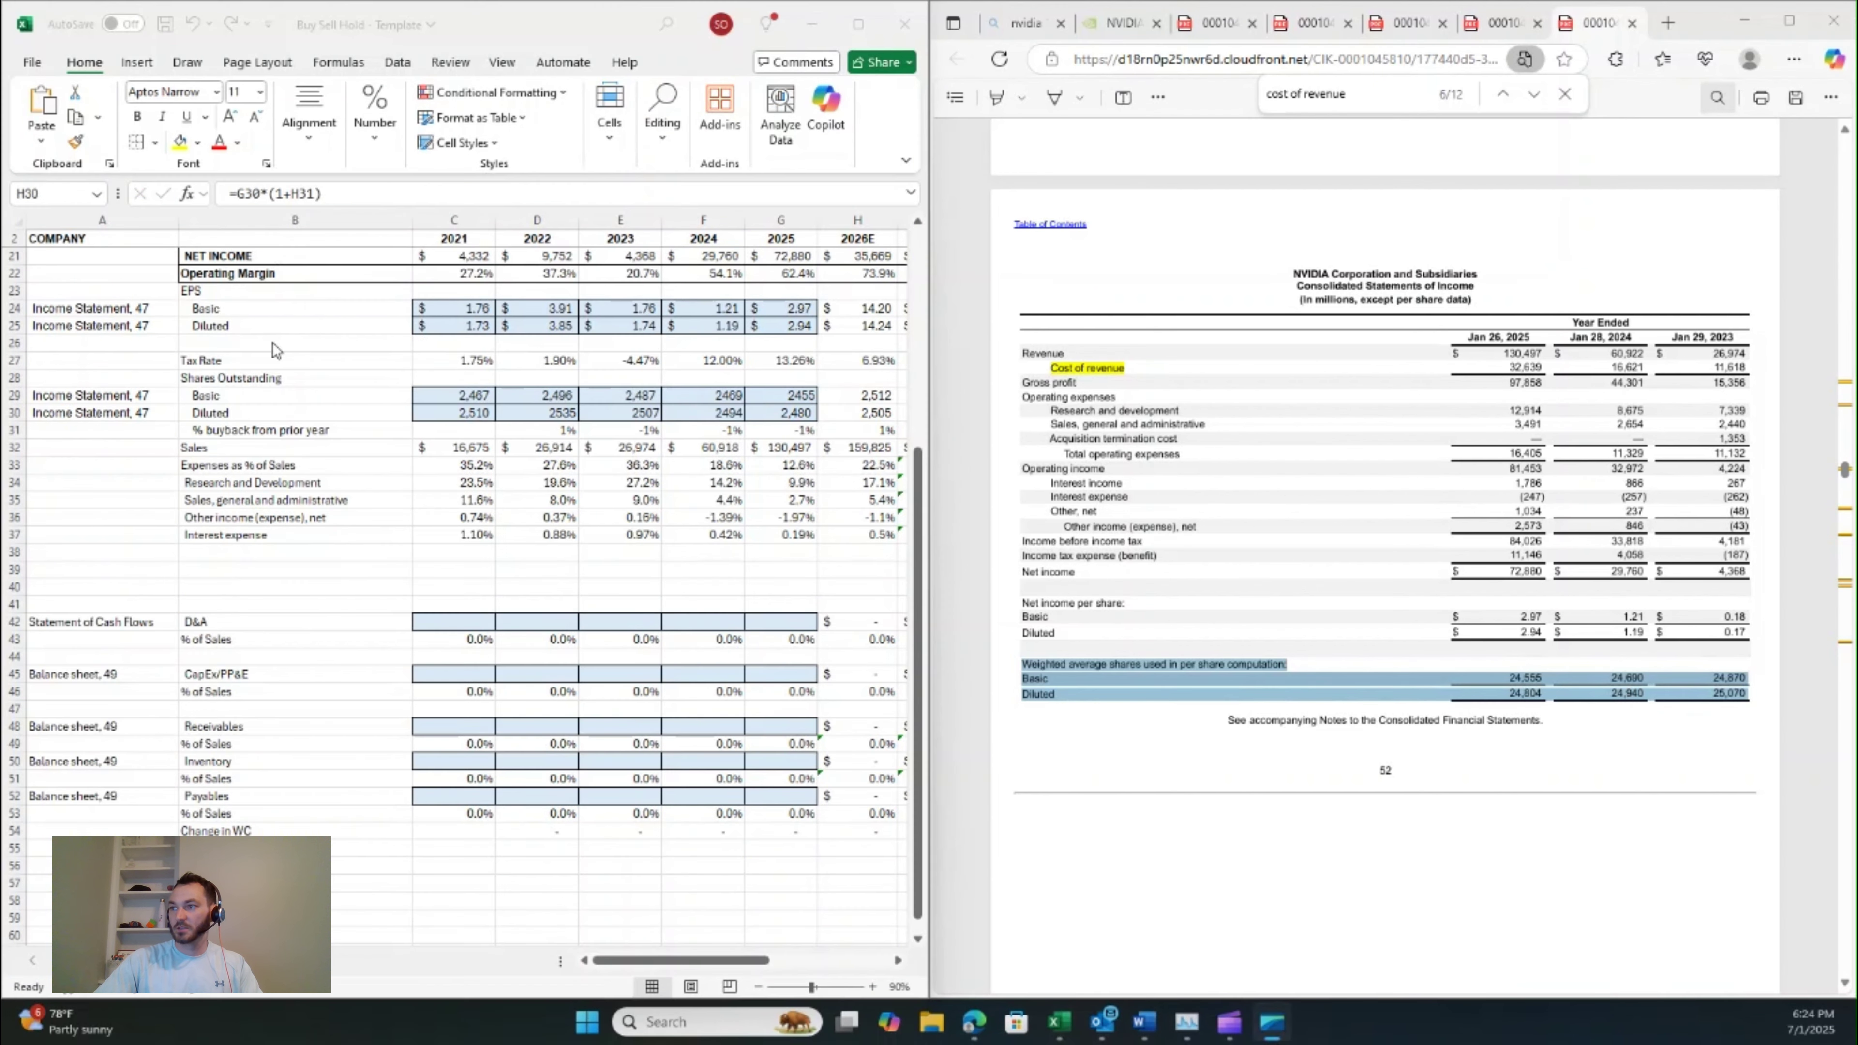
key("F2")
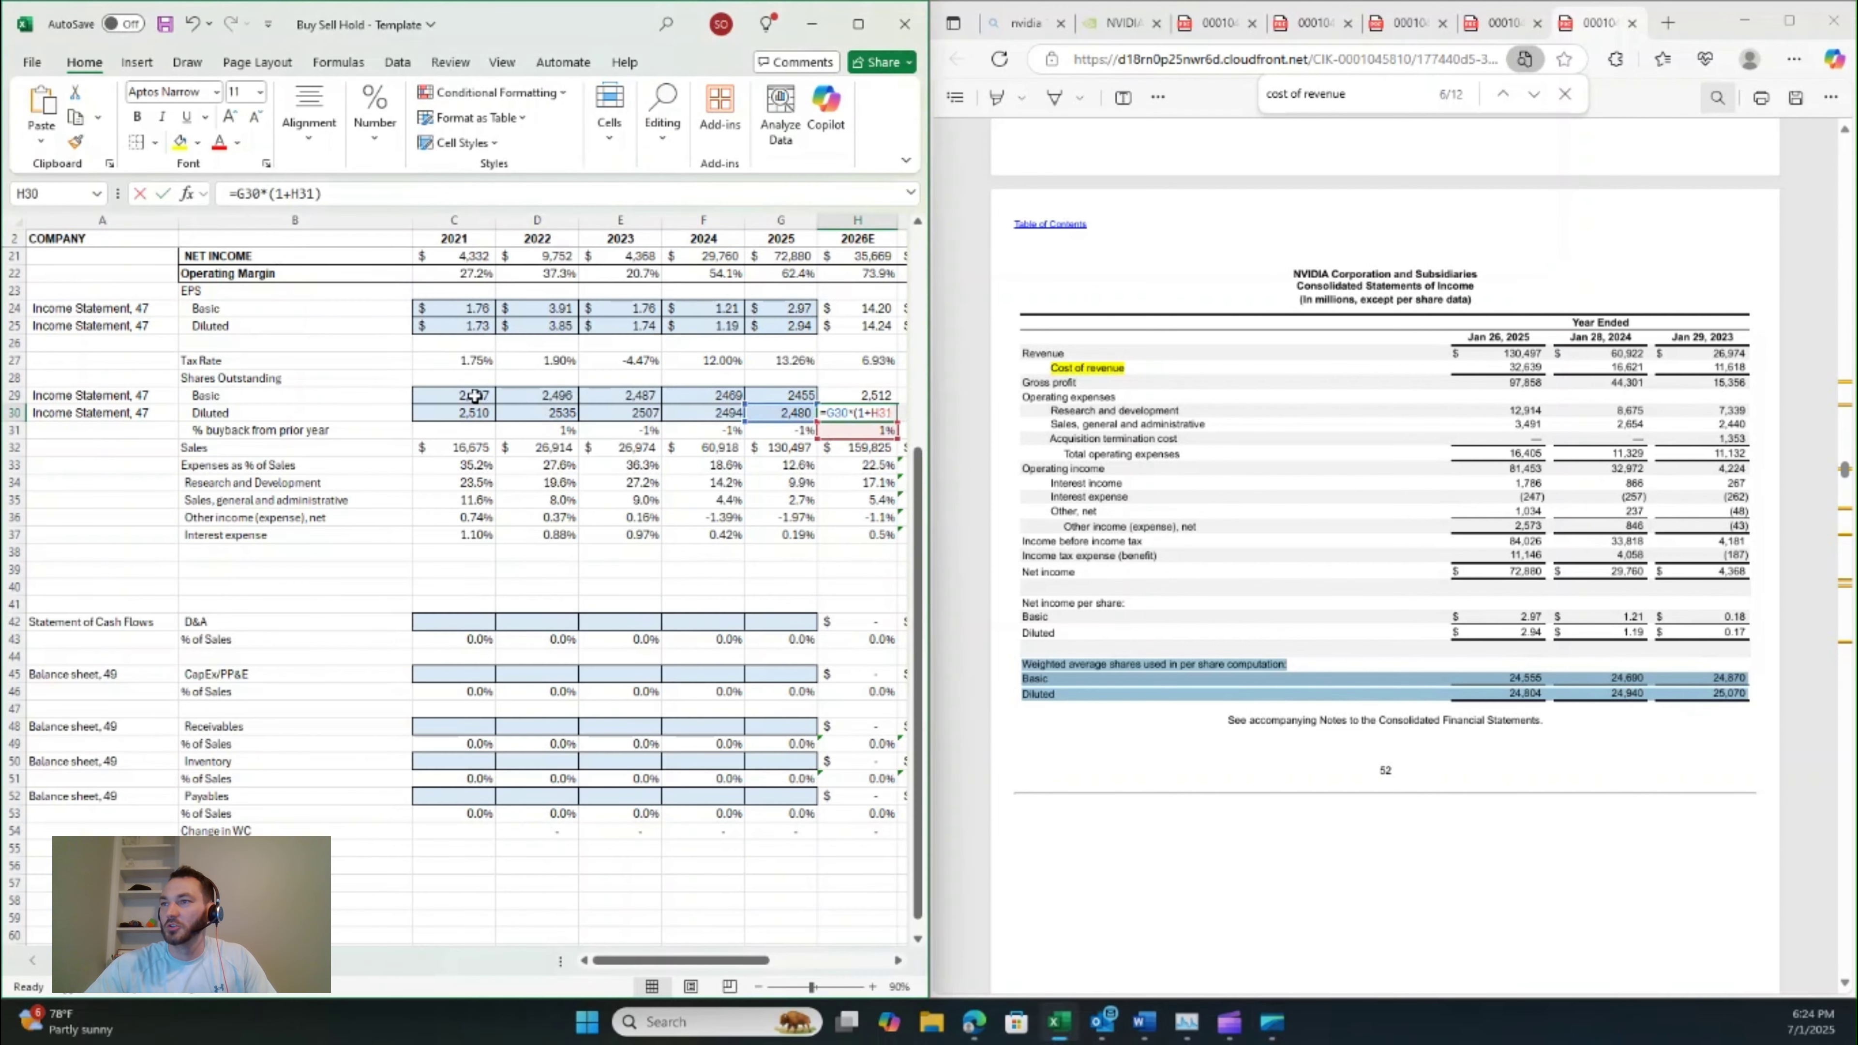
left_click(483, 393)
key("Escape")
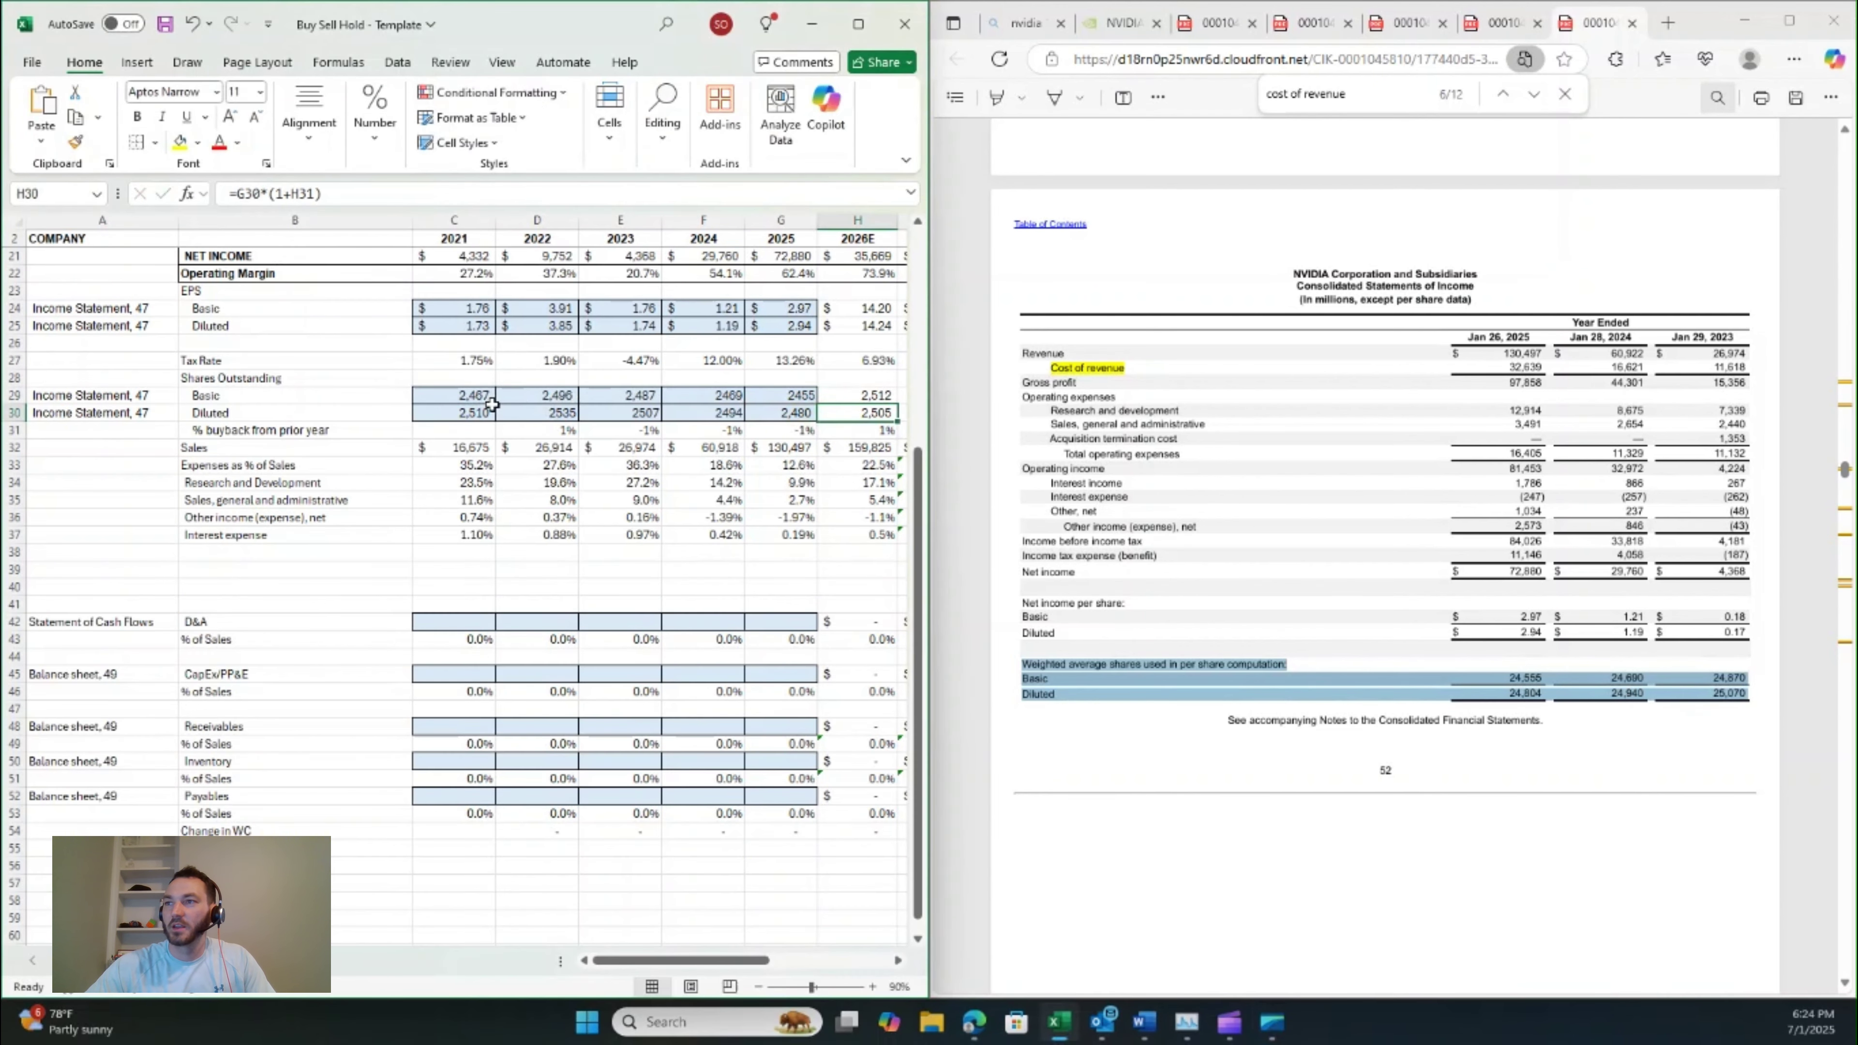
- Copy the number format of the 2021 Basic shares cell onto the 2022–2025 Basic and Diluted shares cells
left_click(475, 395)
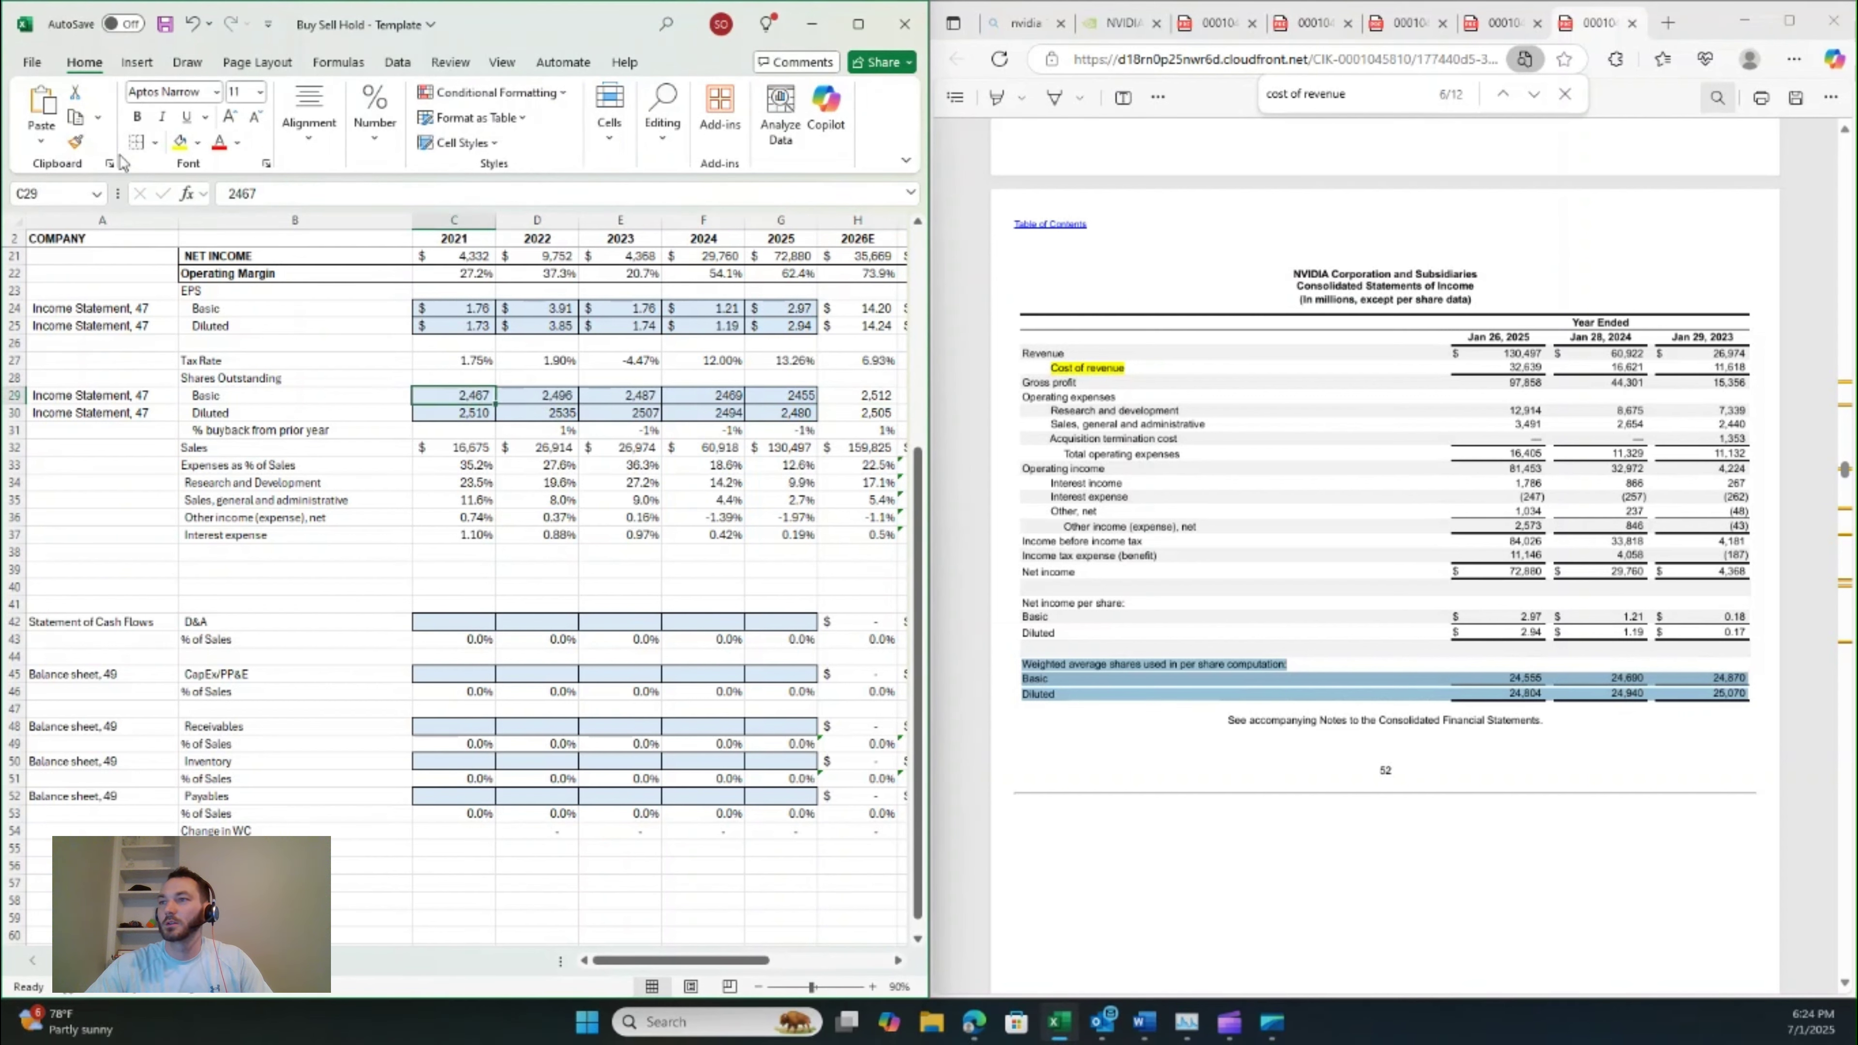
left_click(75, 142)
left_click_drag(519, 393, 780, 412)
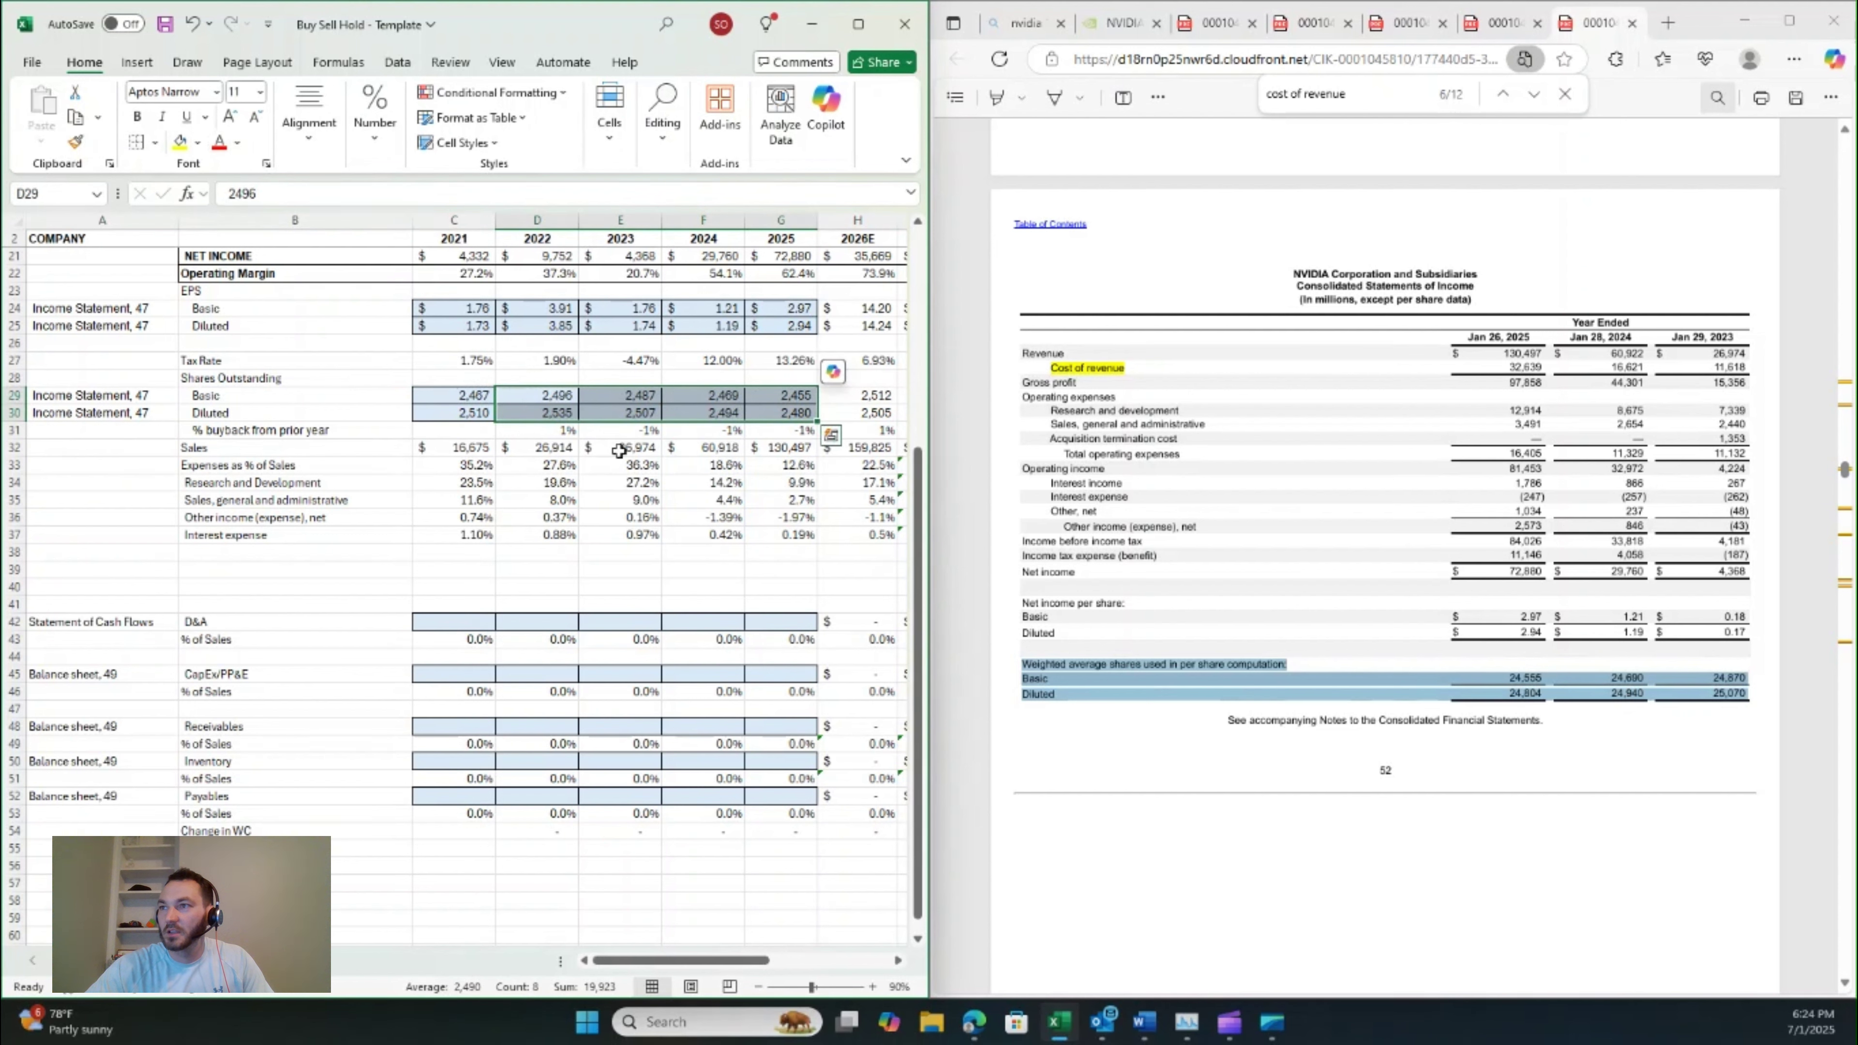
- Inspect the formulas behind the 2024 buyback percentage, the 2021 Sales and the 2021 Expenses as % of Sales
left_click(678, 433)
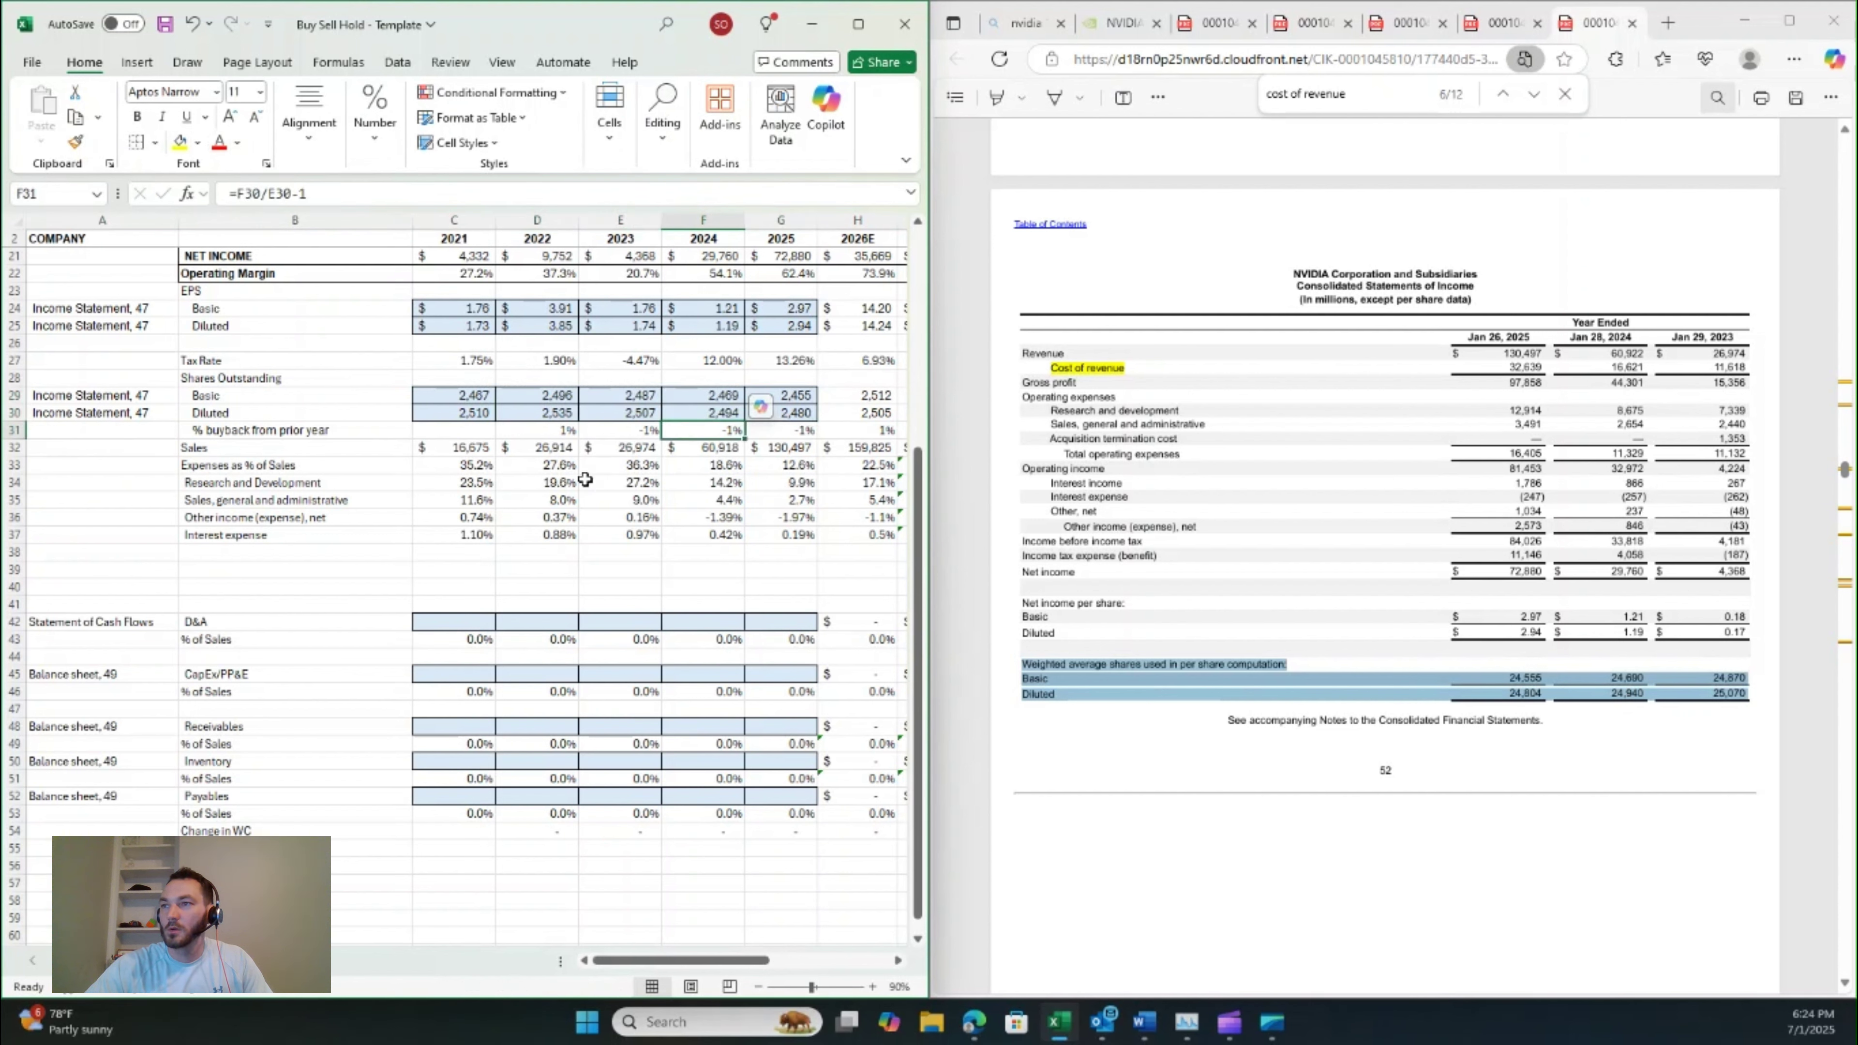
left_click(481, 450)
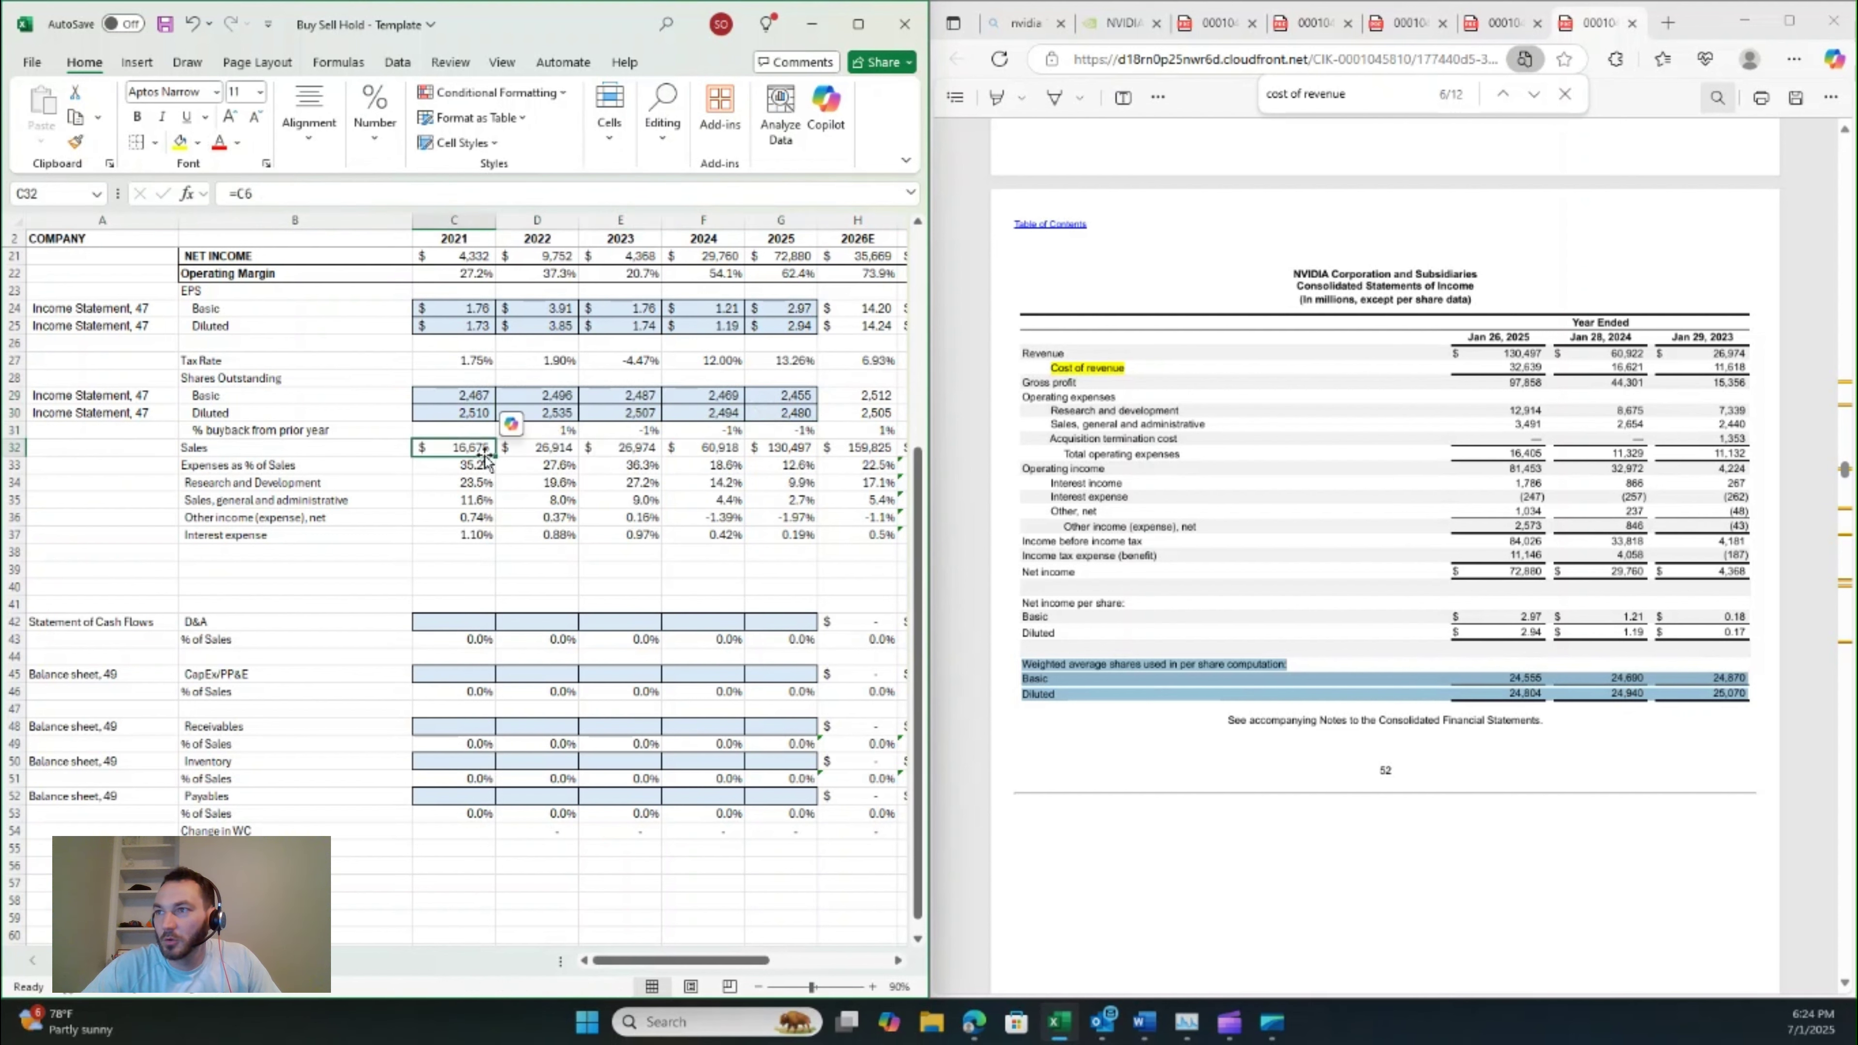
left_click(486, 460)
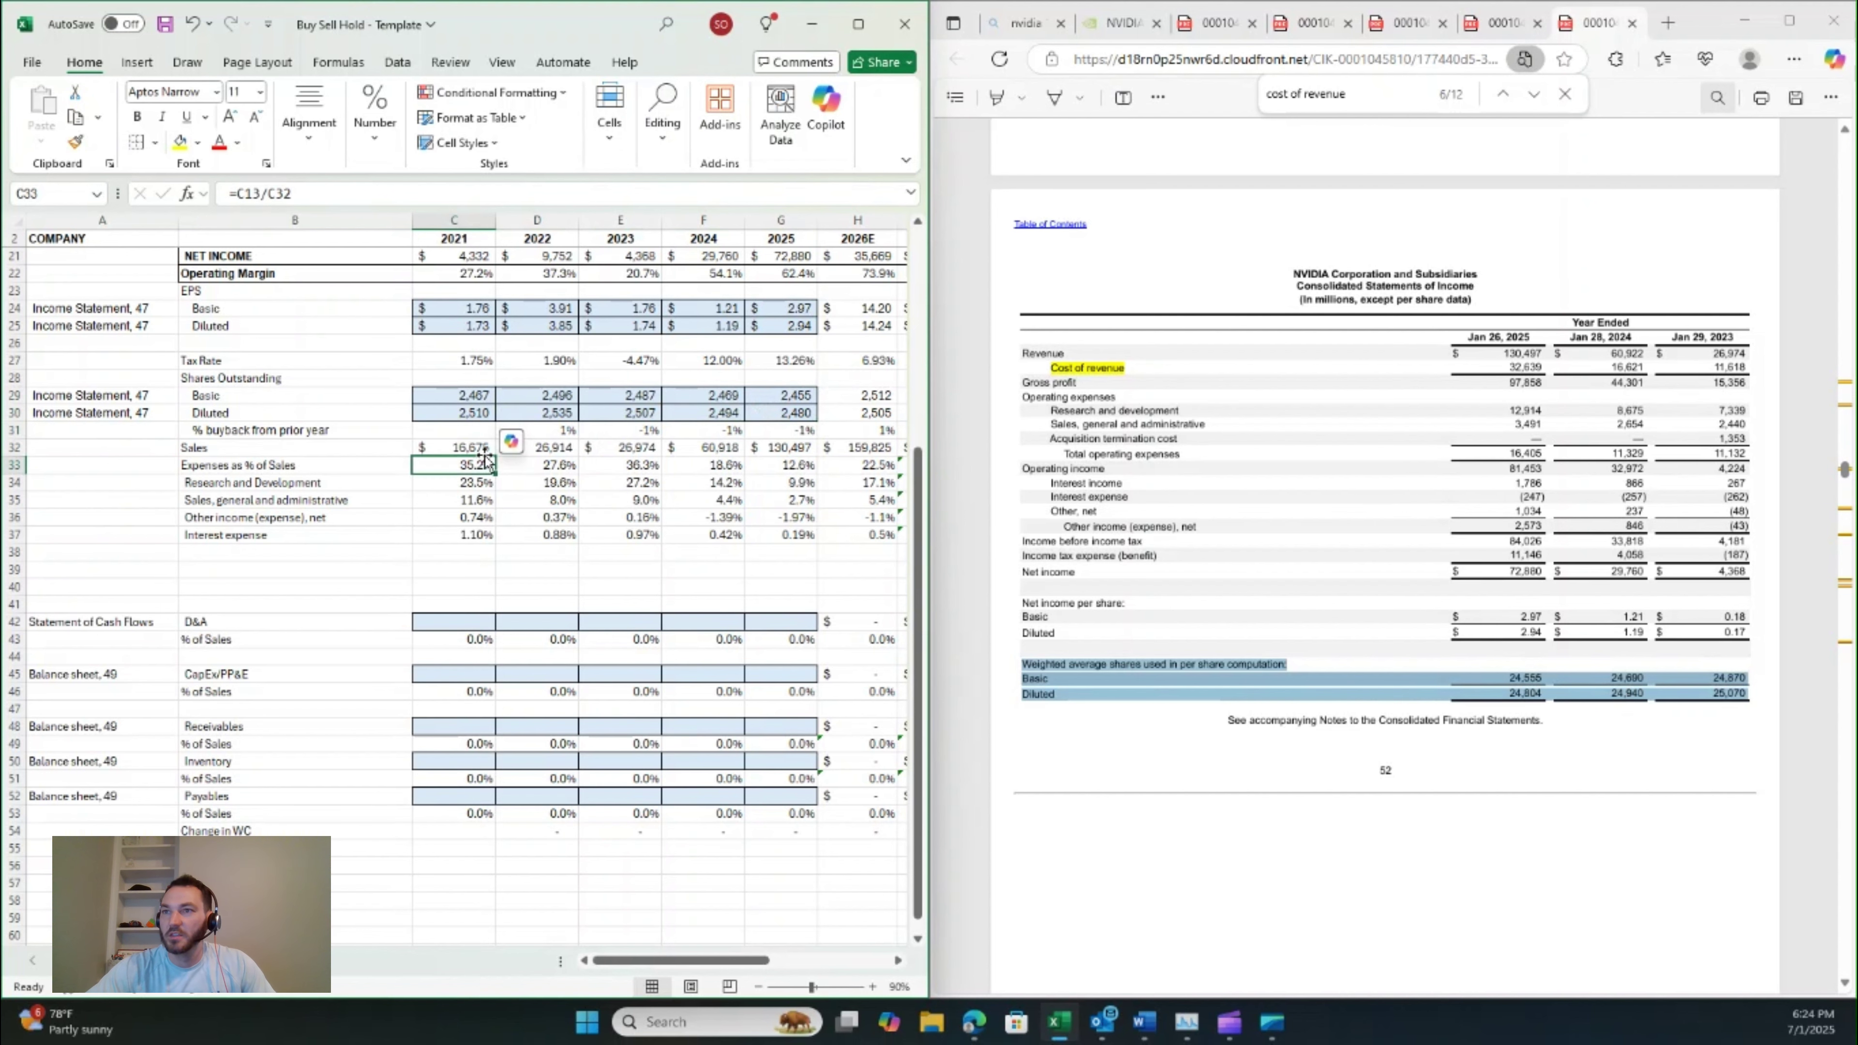
double_click(486, 461)
scroll(585, 550, "up", 4)
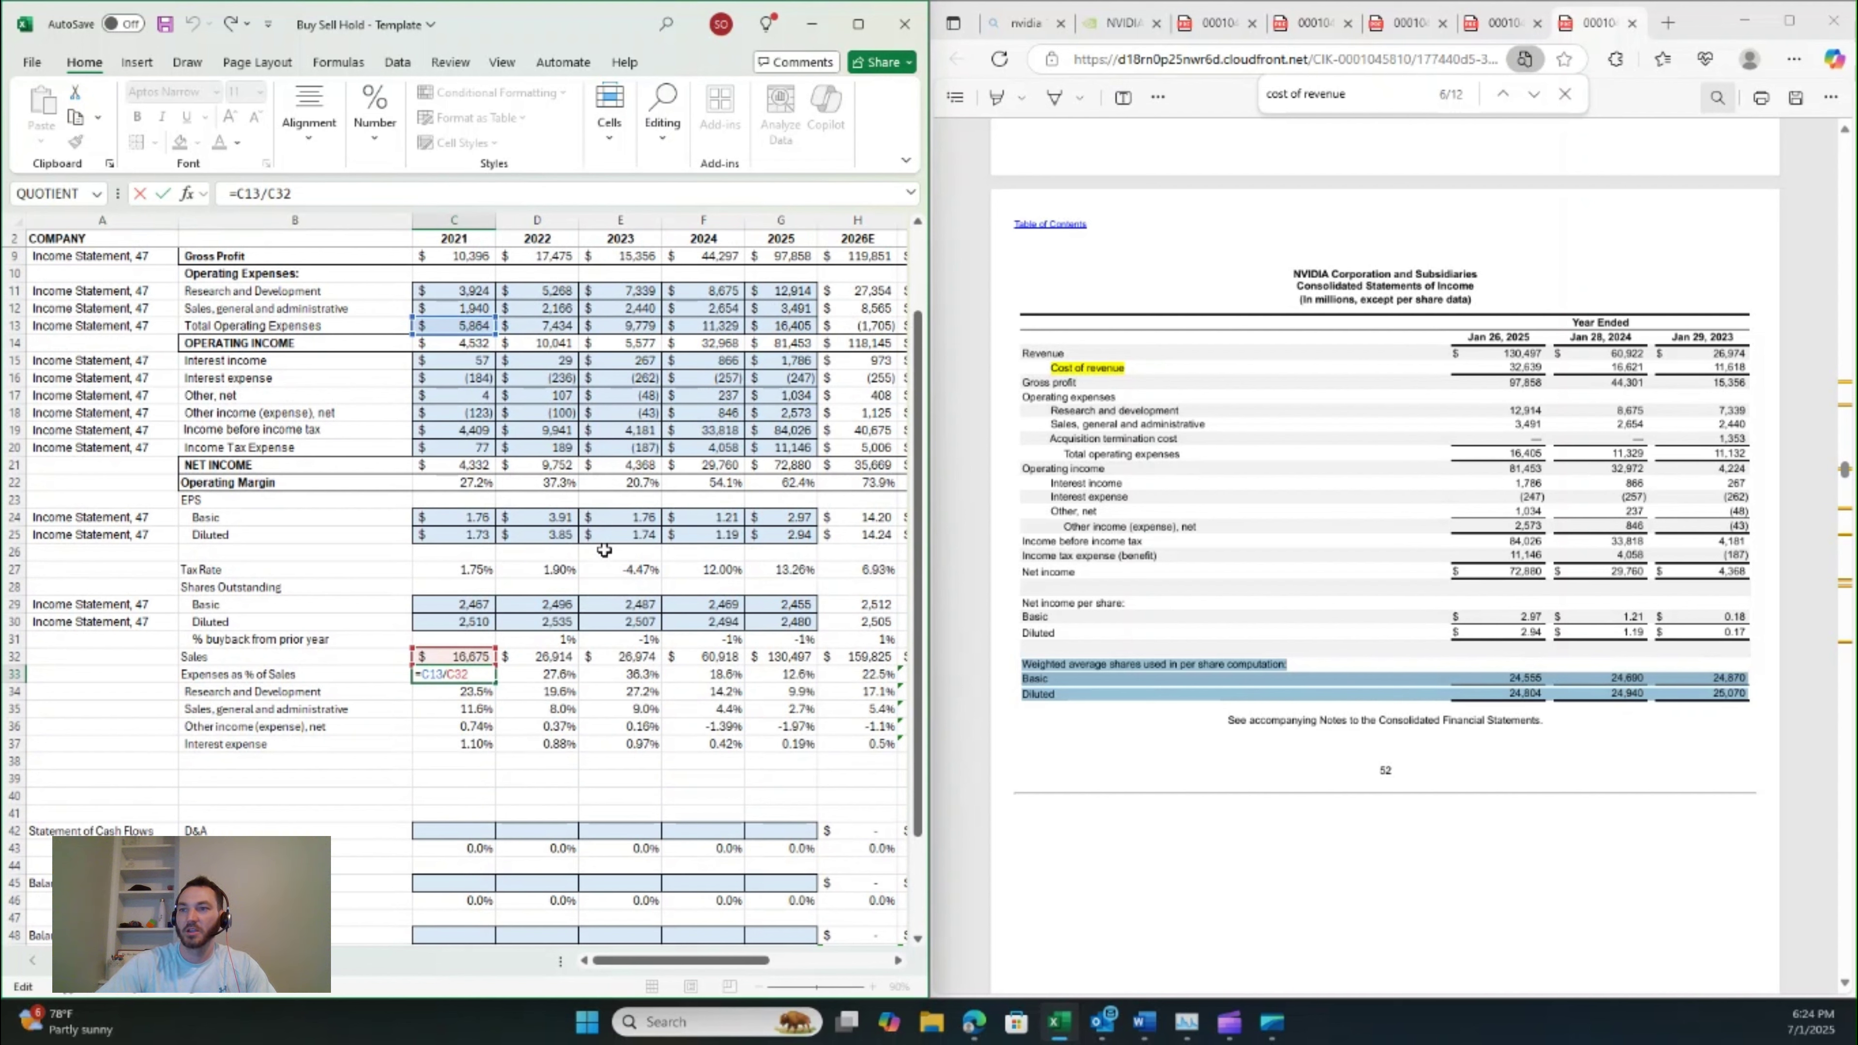
key("Return")
- Inspect the 2021 percent-of-sales formulas for Research and Development, Sales, general and administrative, Other income (expense), net, and Interest expense
key("F2")
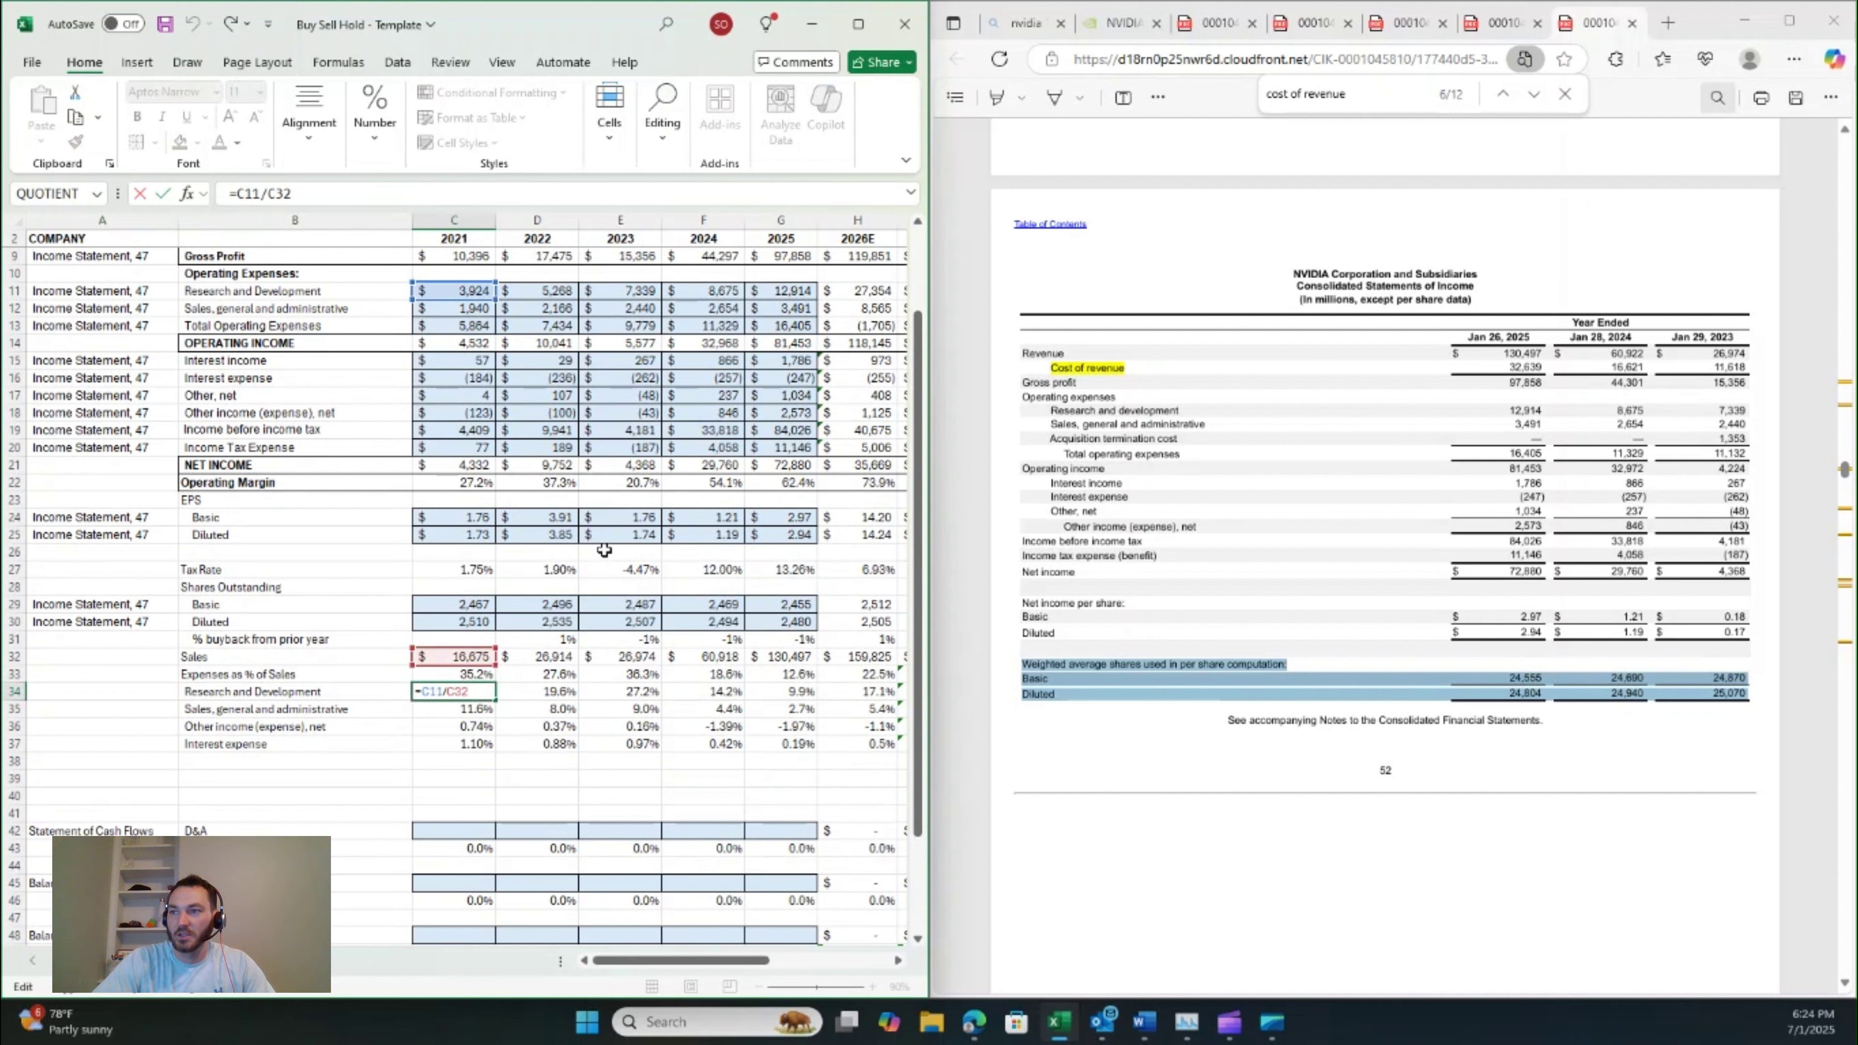
key("Return")
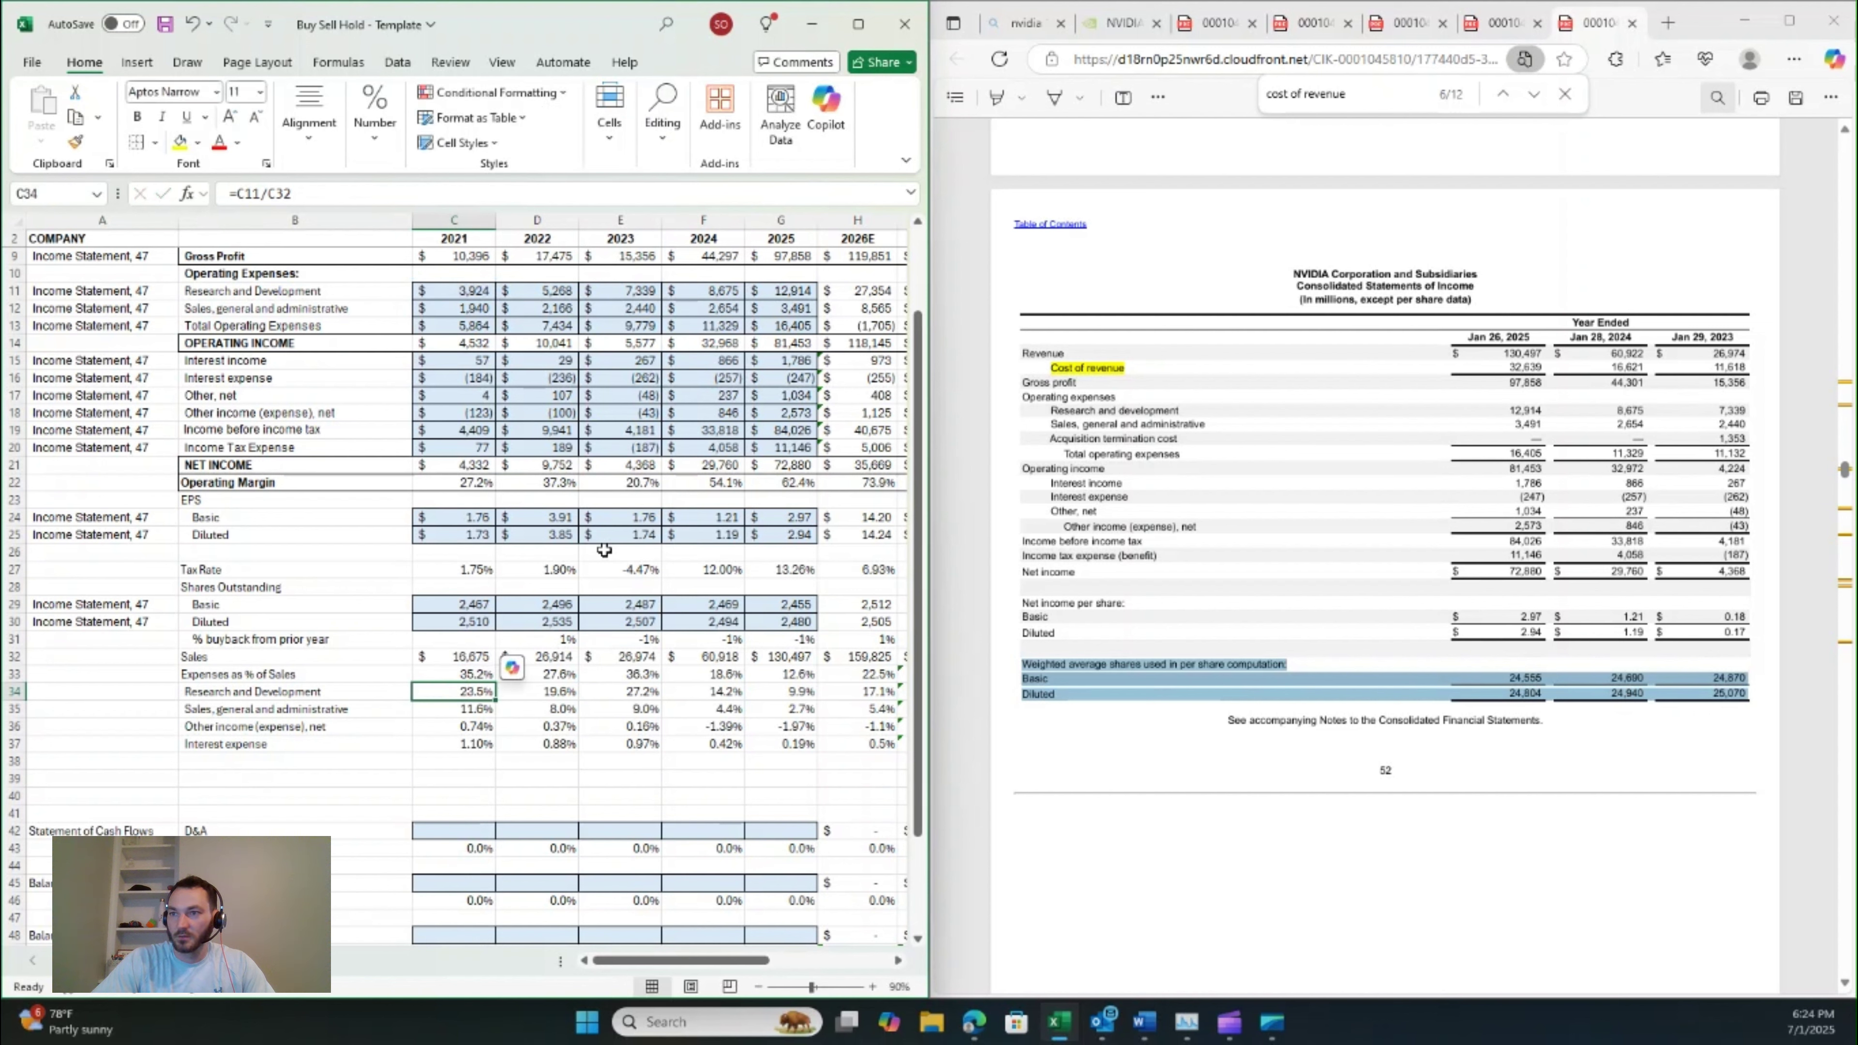
key("F2")
key("Return")
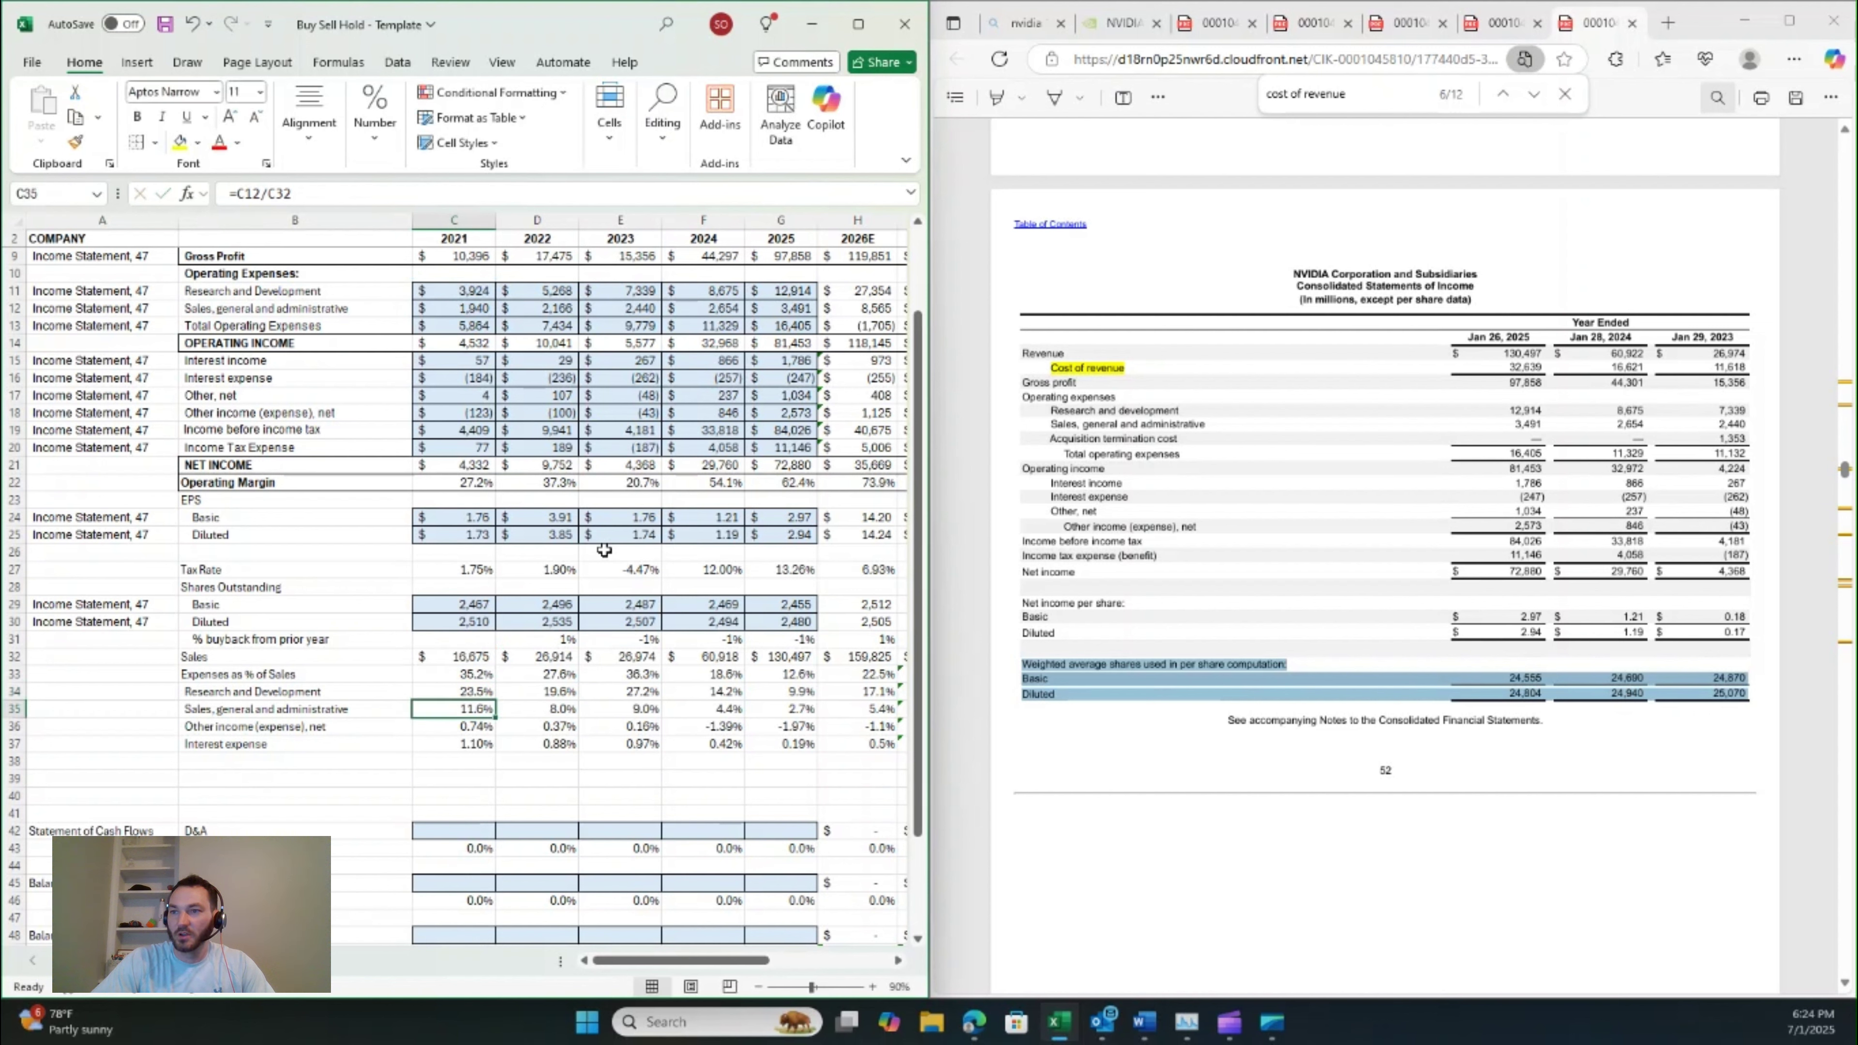
key("F2")
key("Return")
key("F2")
key("ctrl+Return")
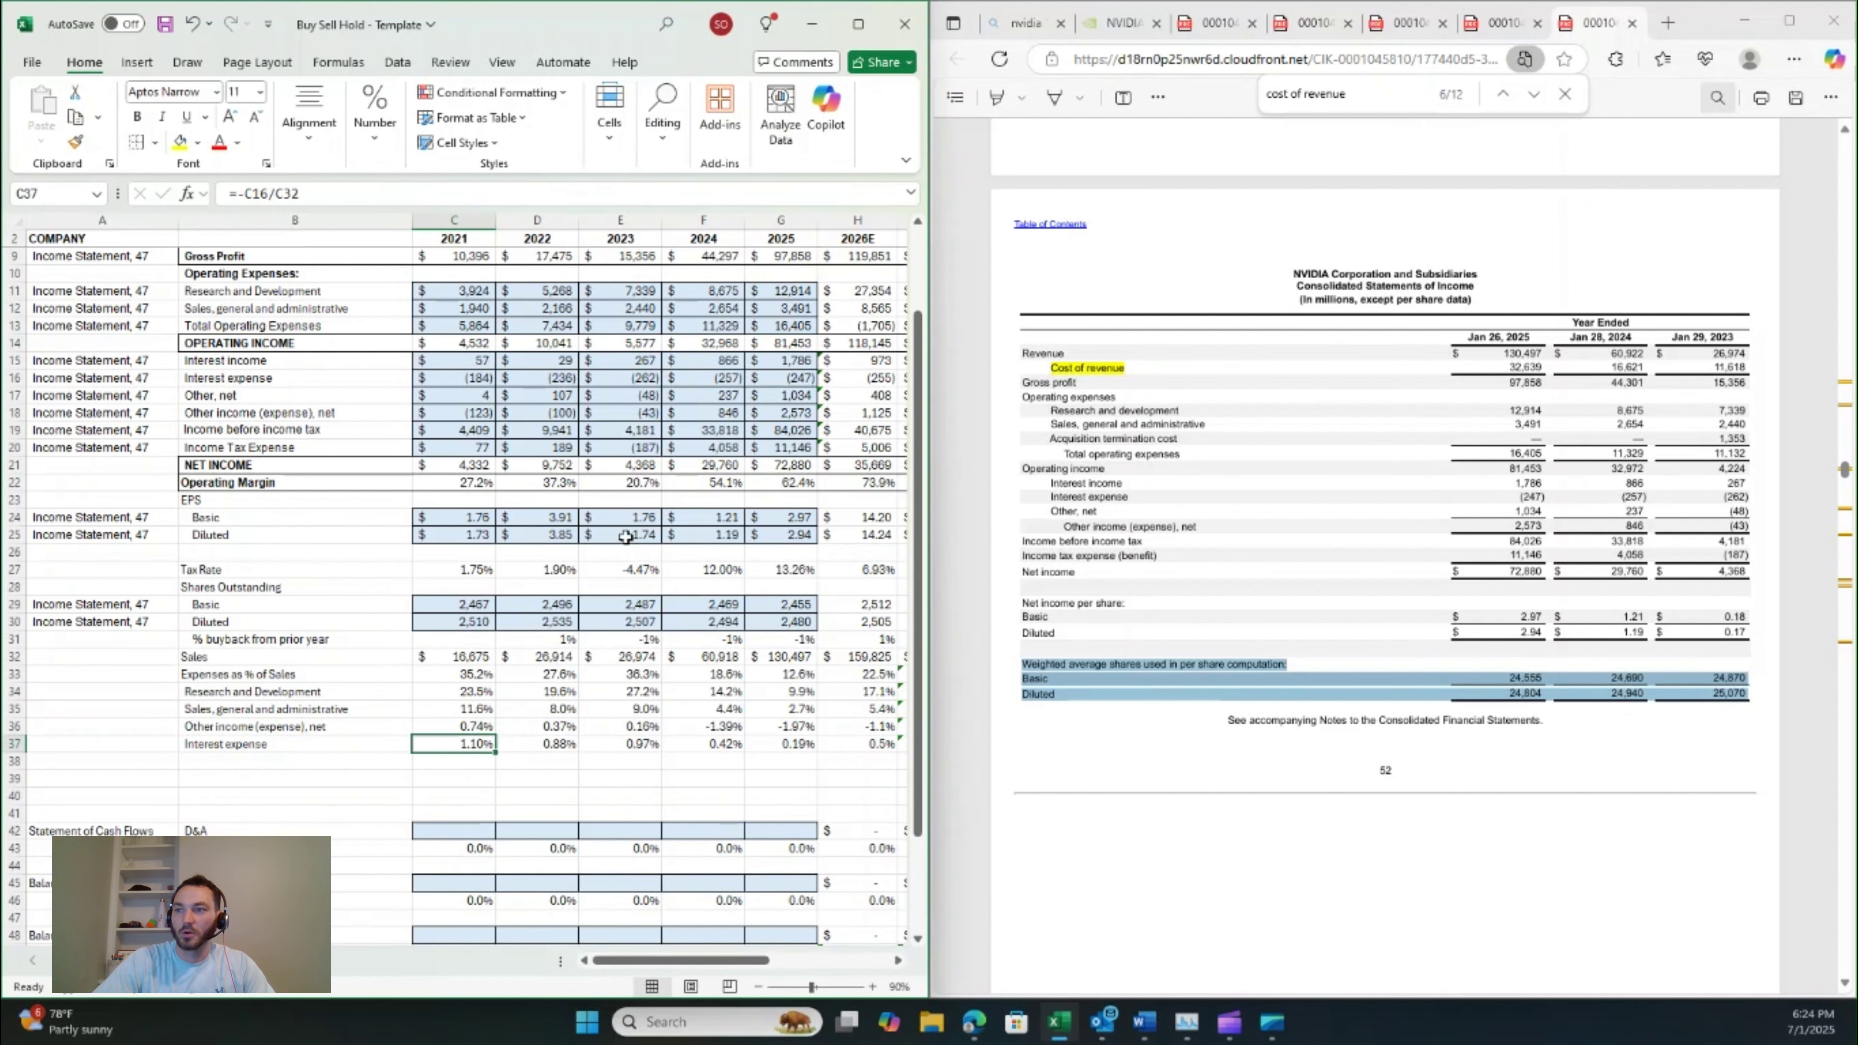
- Highlight the depreciation and amortization line in the January 29, 2023 10-K's cash flow statement and select the 2021 D&A cell
scroll(622, 531, "down", 3)
scroll(638, 524, "down", 1)
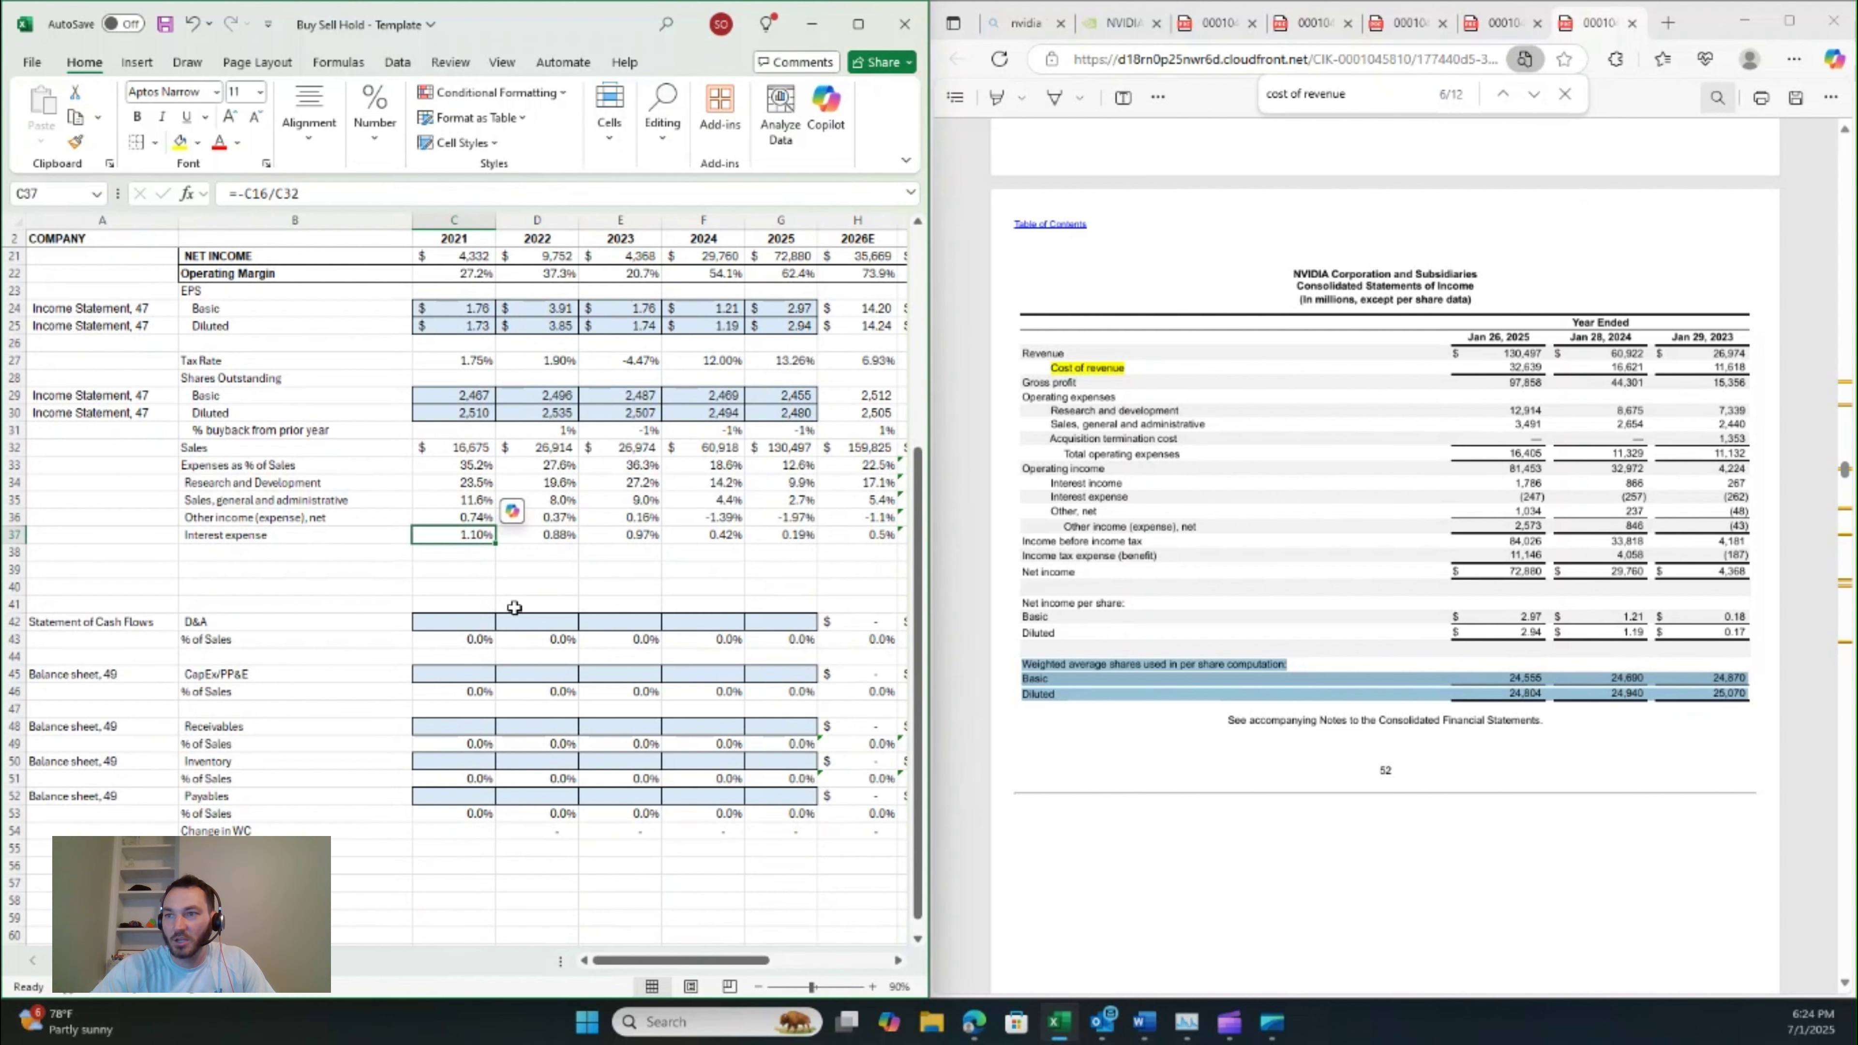
scroll(581, 532, "down", 1)
left_click(466, 573)
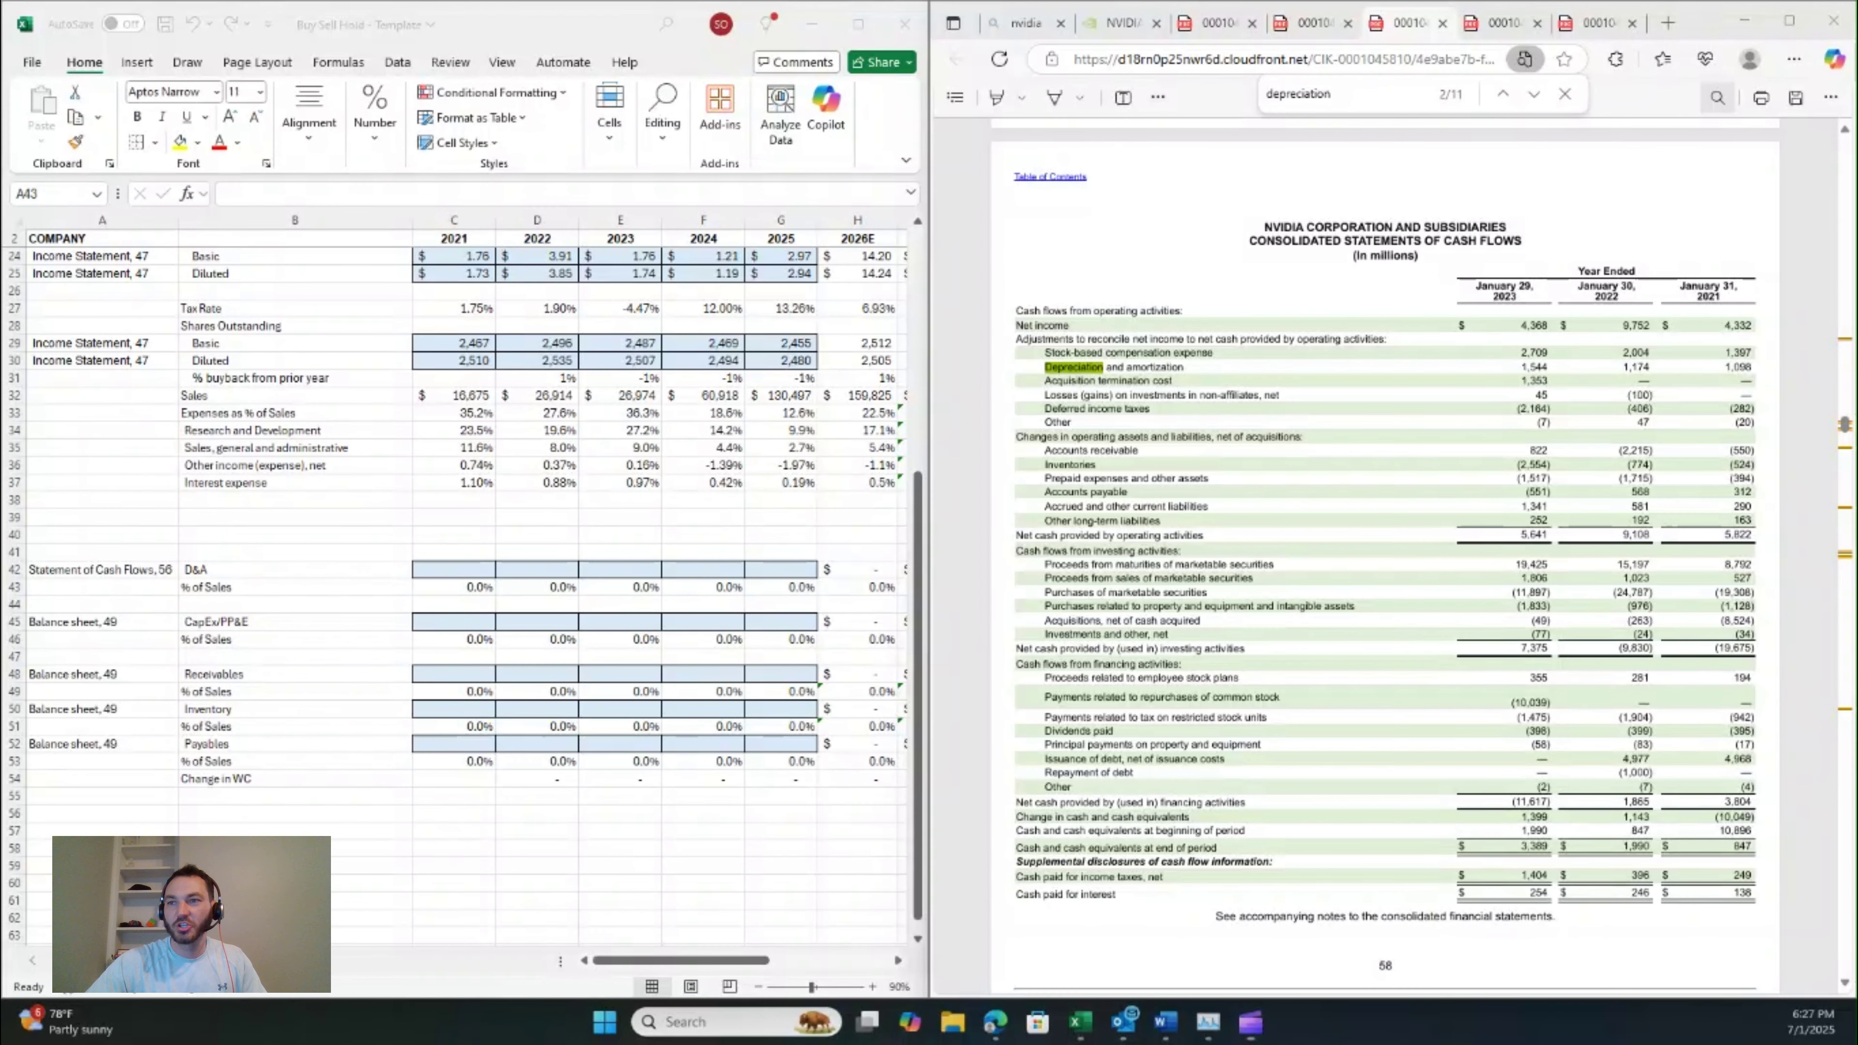
left_click(453, 570)
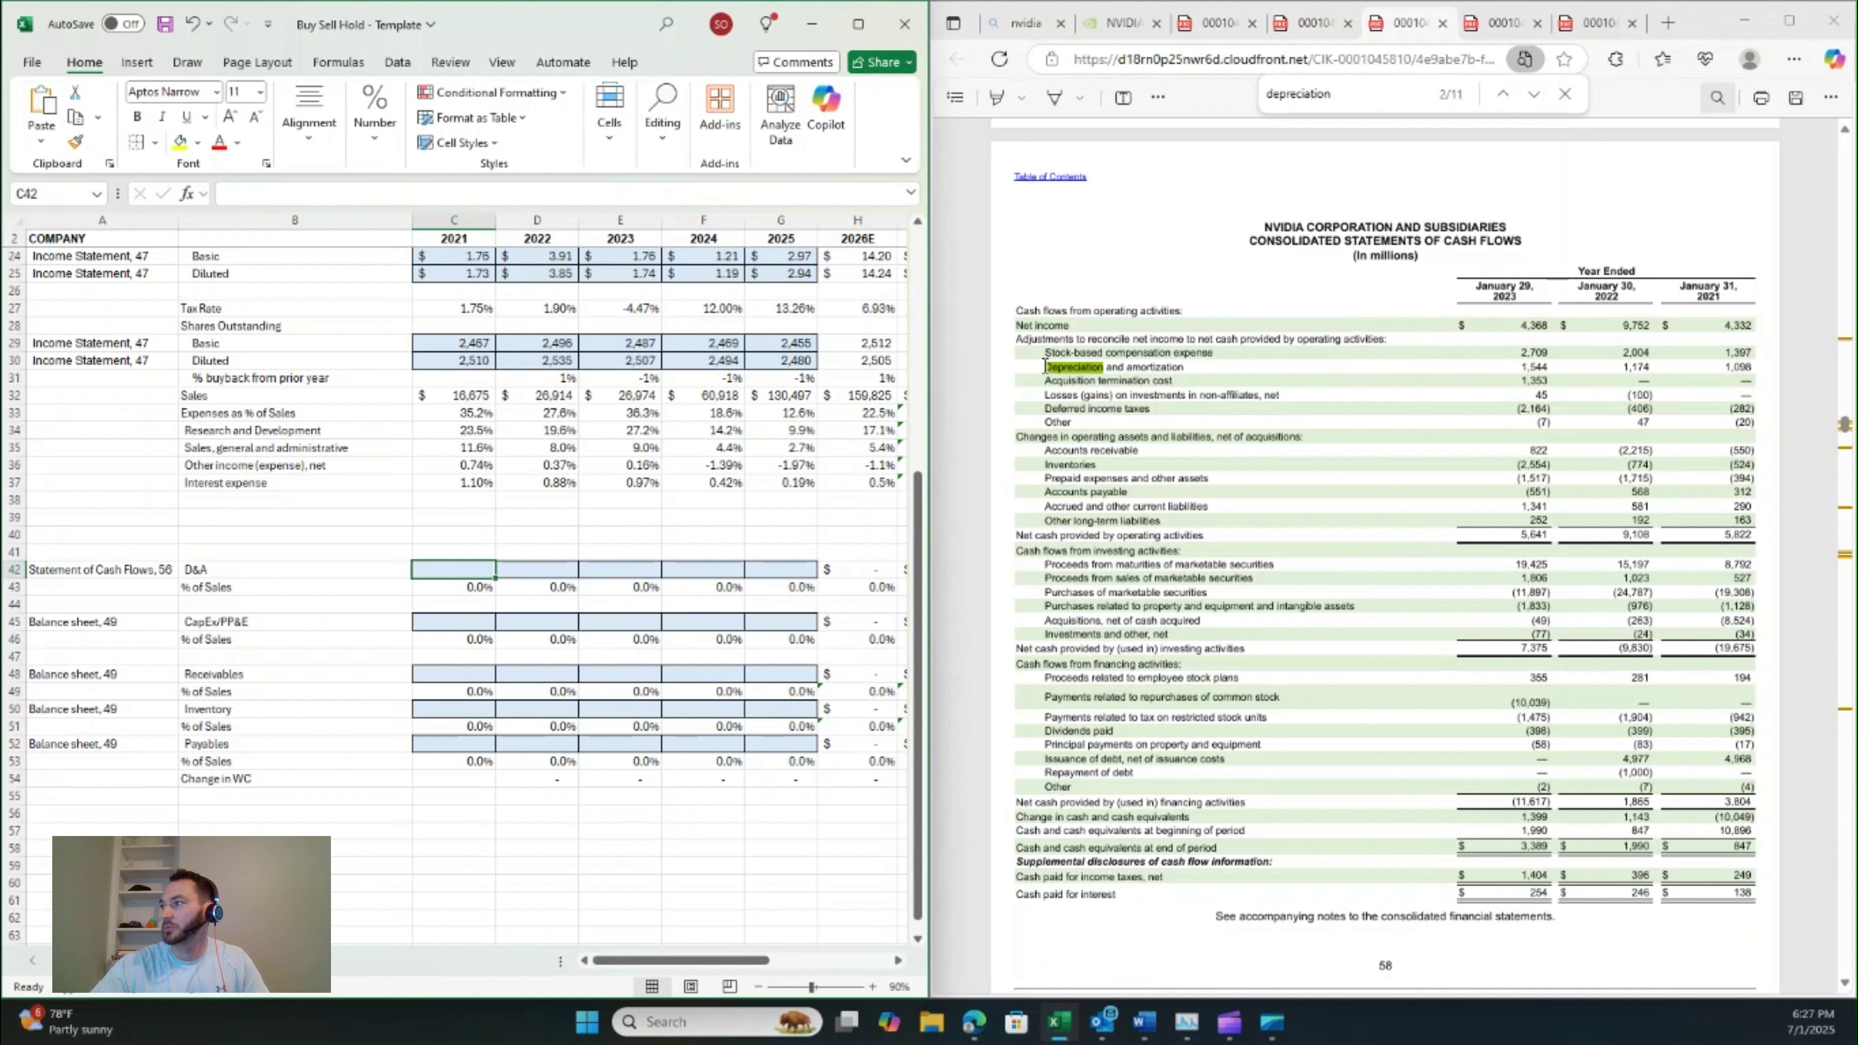
left_click_drag(1045, 366, 1730, 371)
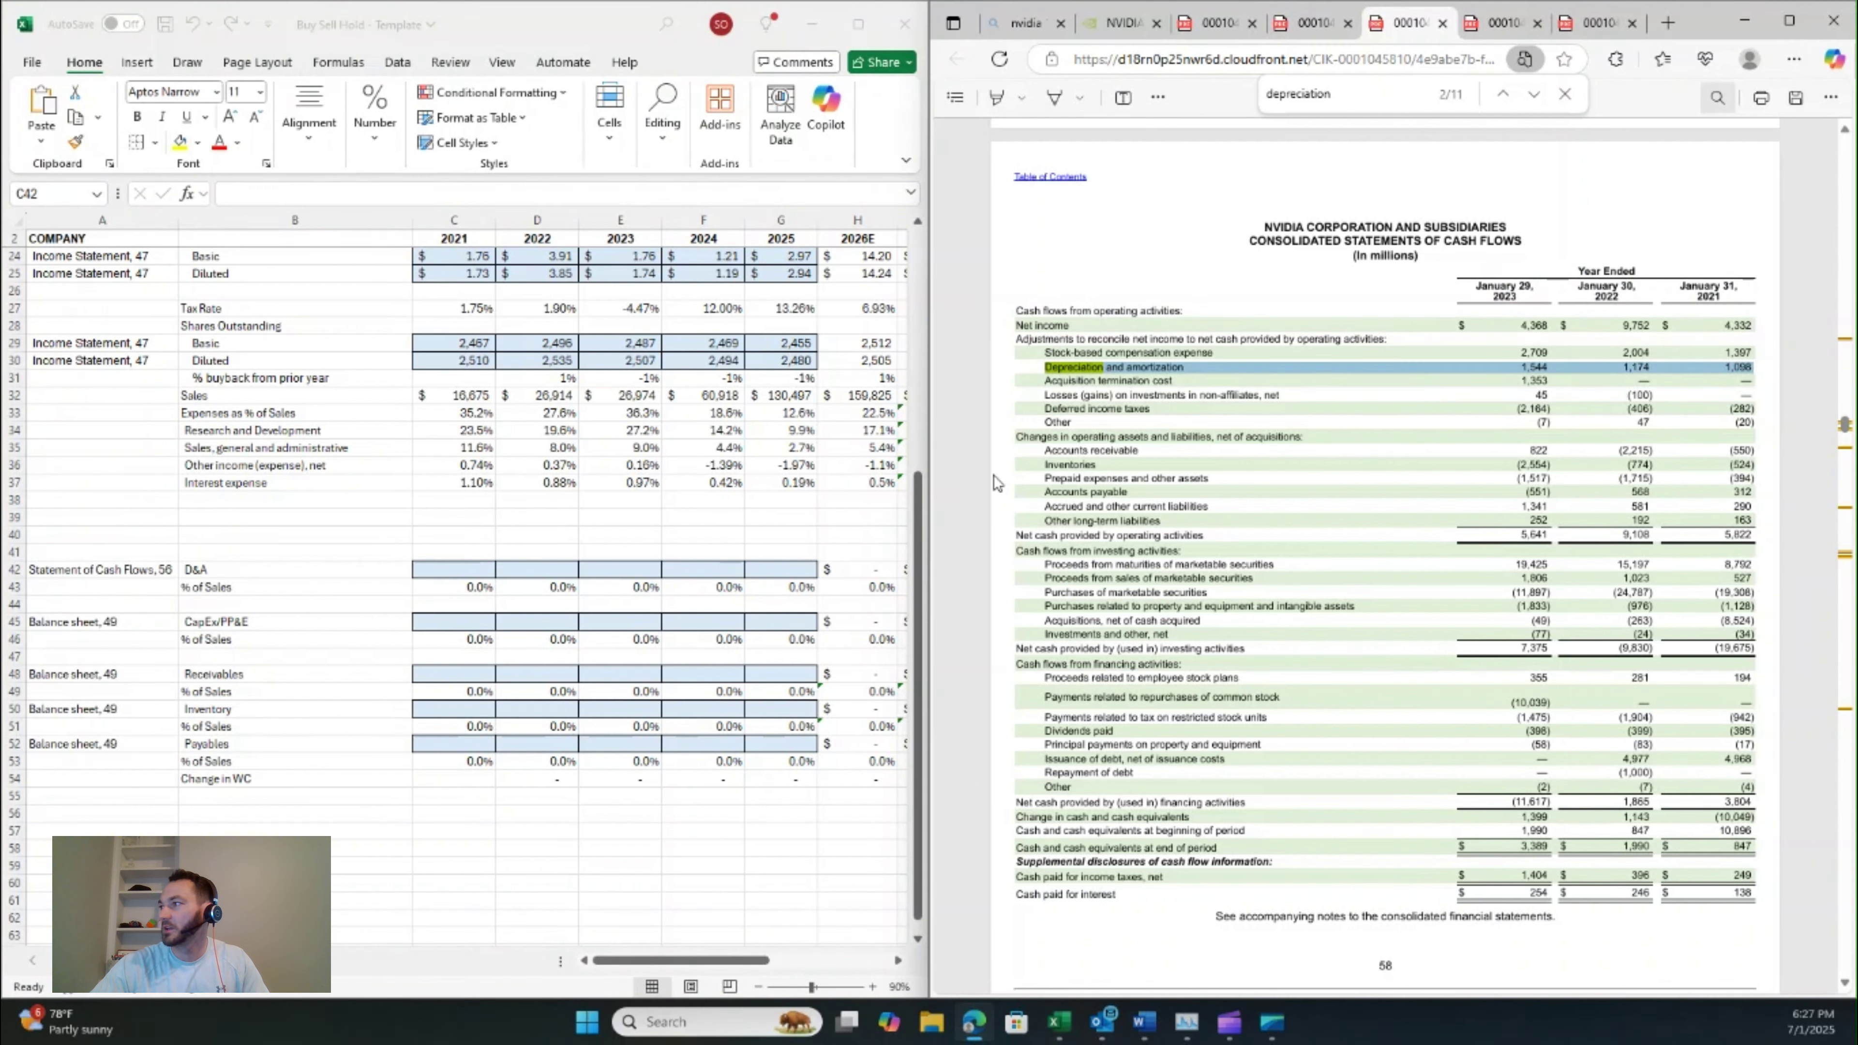
left_click(480, 573)
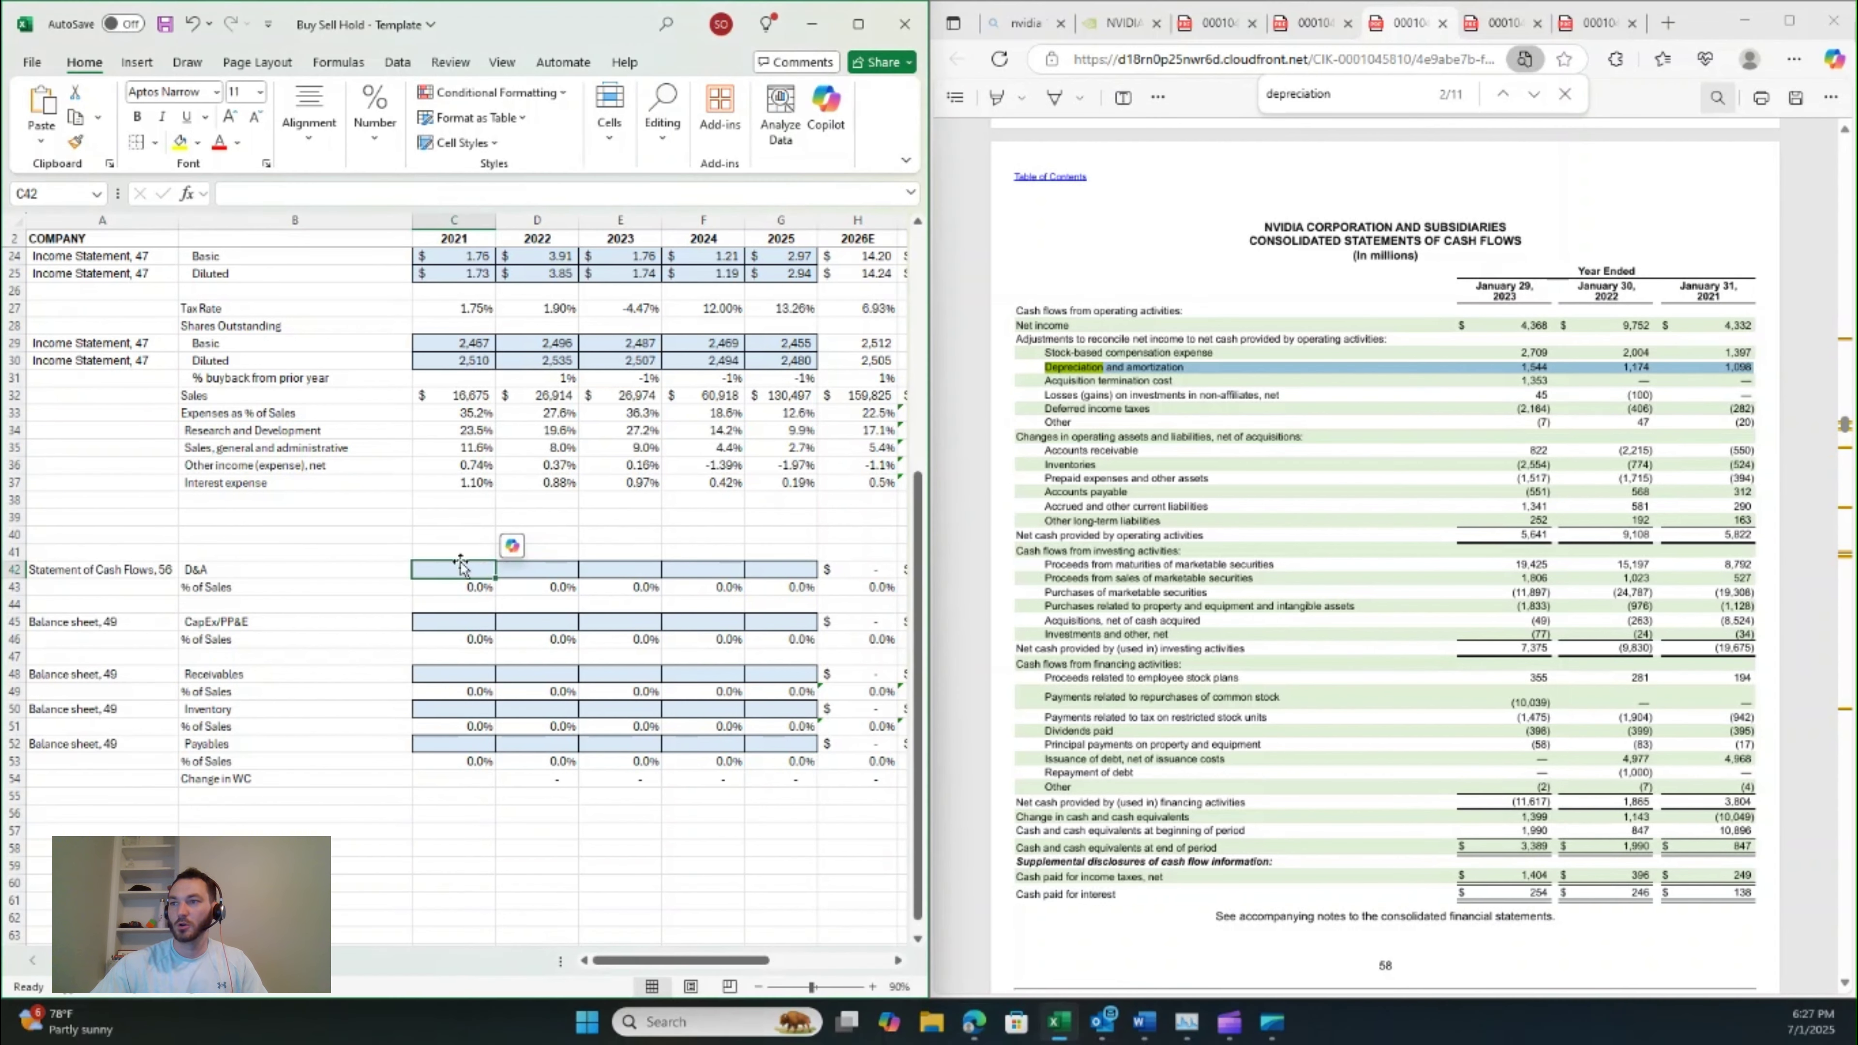
- Enter the D&A values from the cash flow statement: 1098 for 2021, 1174 for 2022 and 1544 for 2023
type("1,")
type("0")
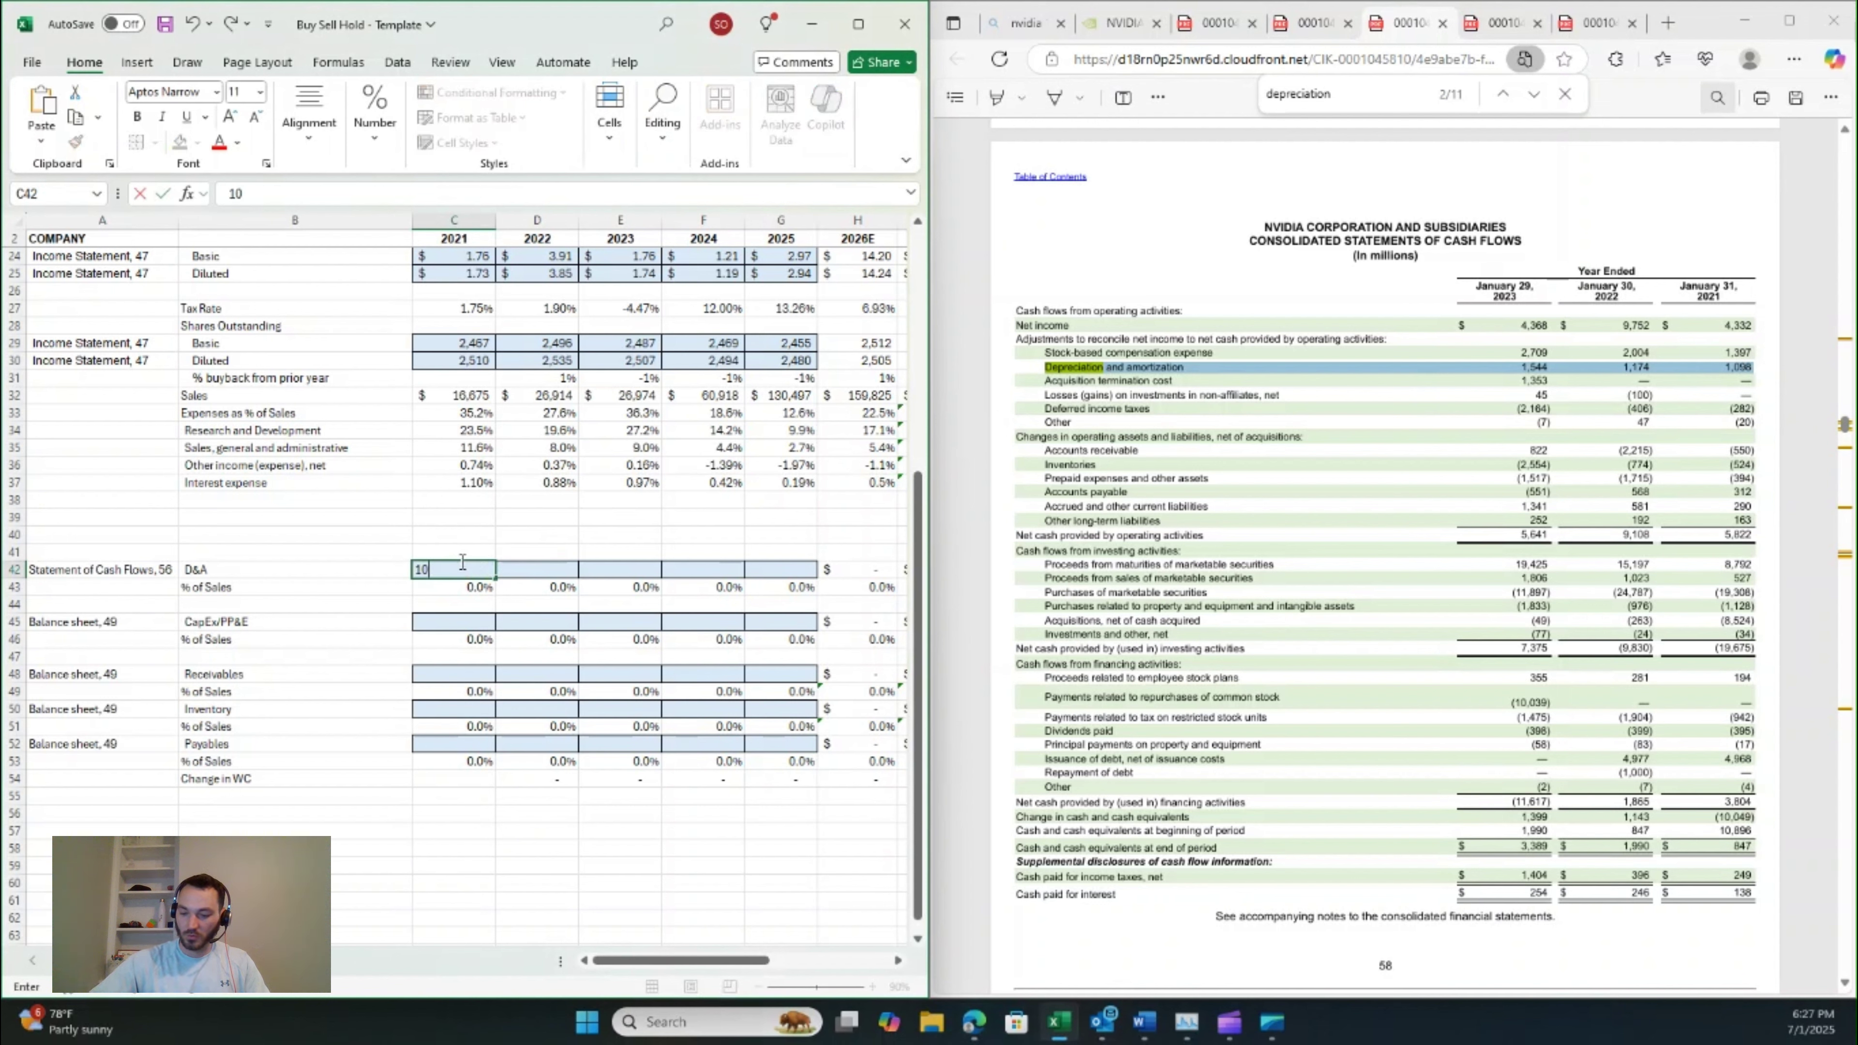
type("98")
key("Tab")
type("1174")
key("Tab")
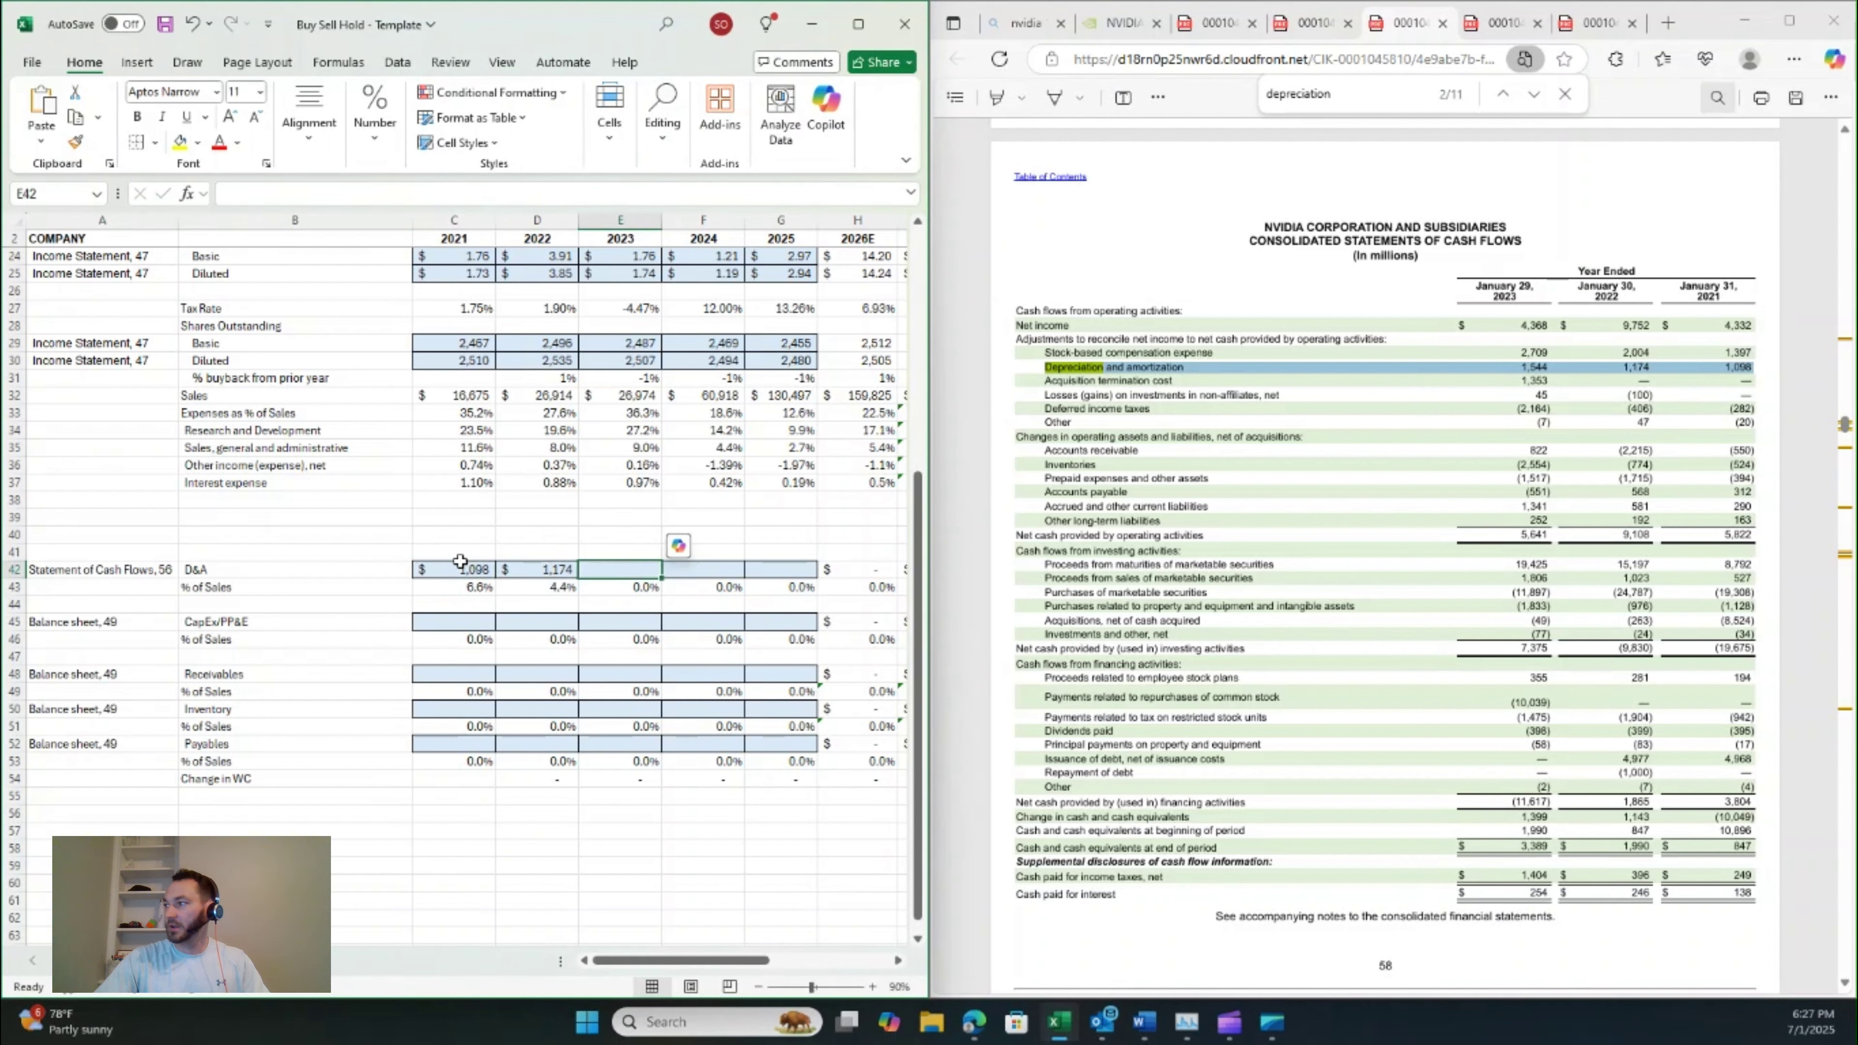
type("1544")
key("Tab")
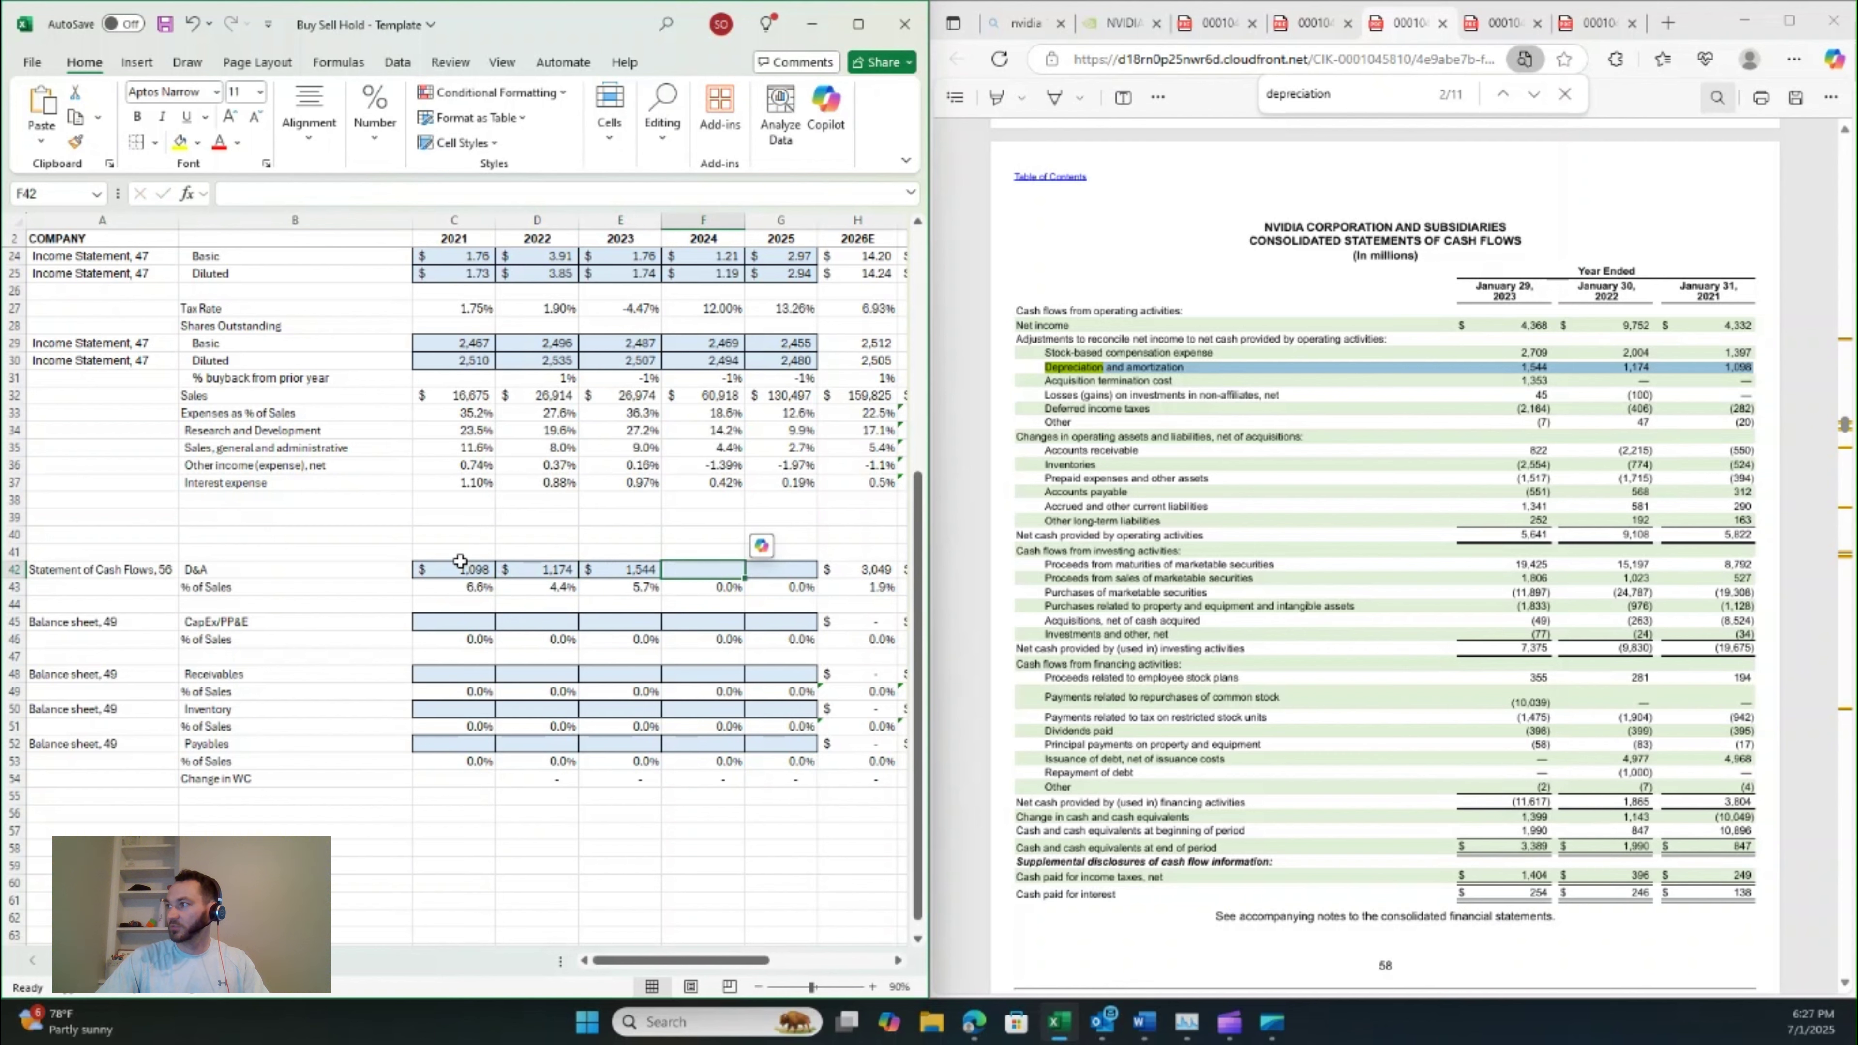
- Enter D&A of 1508 for 2024 and 1864 for 2025 from the January 26, 2025 10-K's cash flow statement
left_click(1175, 507)
key("ctrl+Tab")
key("ctrl+Tab")
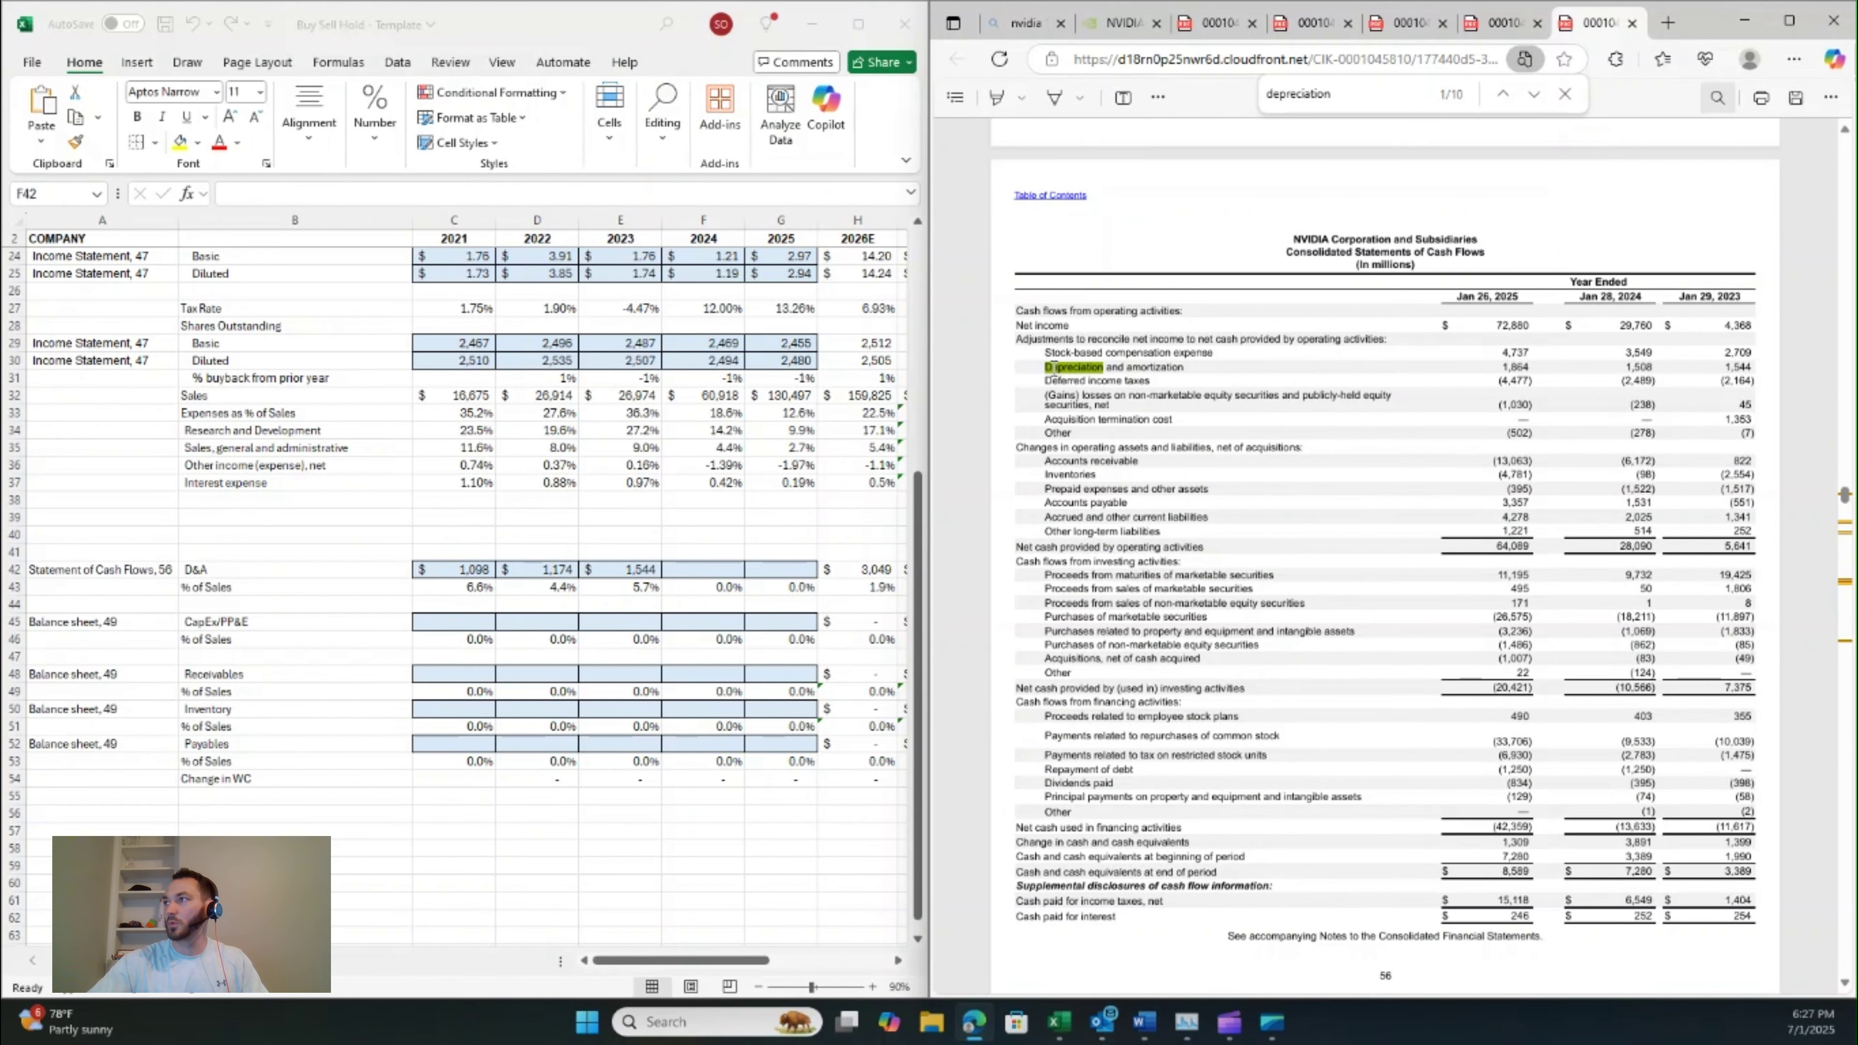
left_click_drag(1046, 368, 1667, 369)
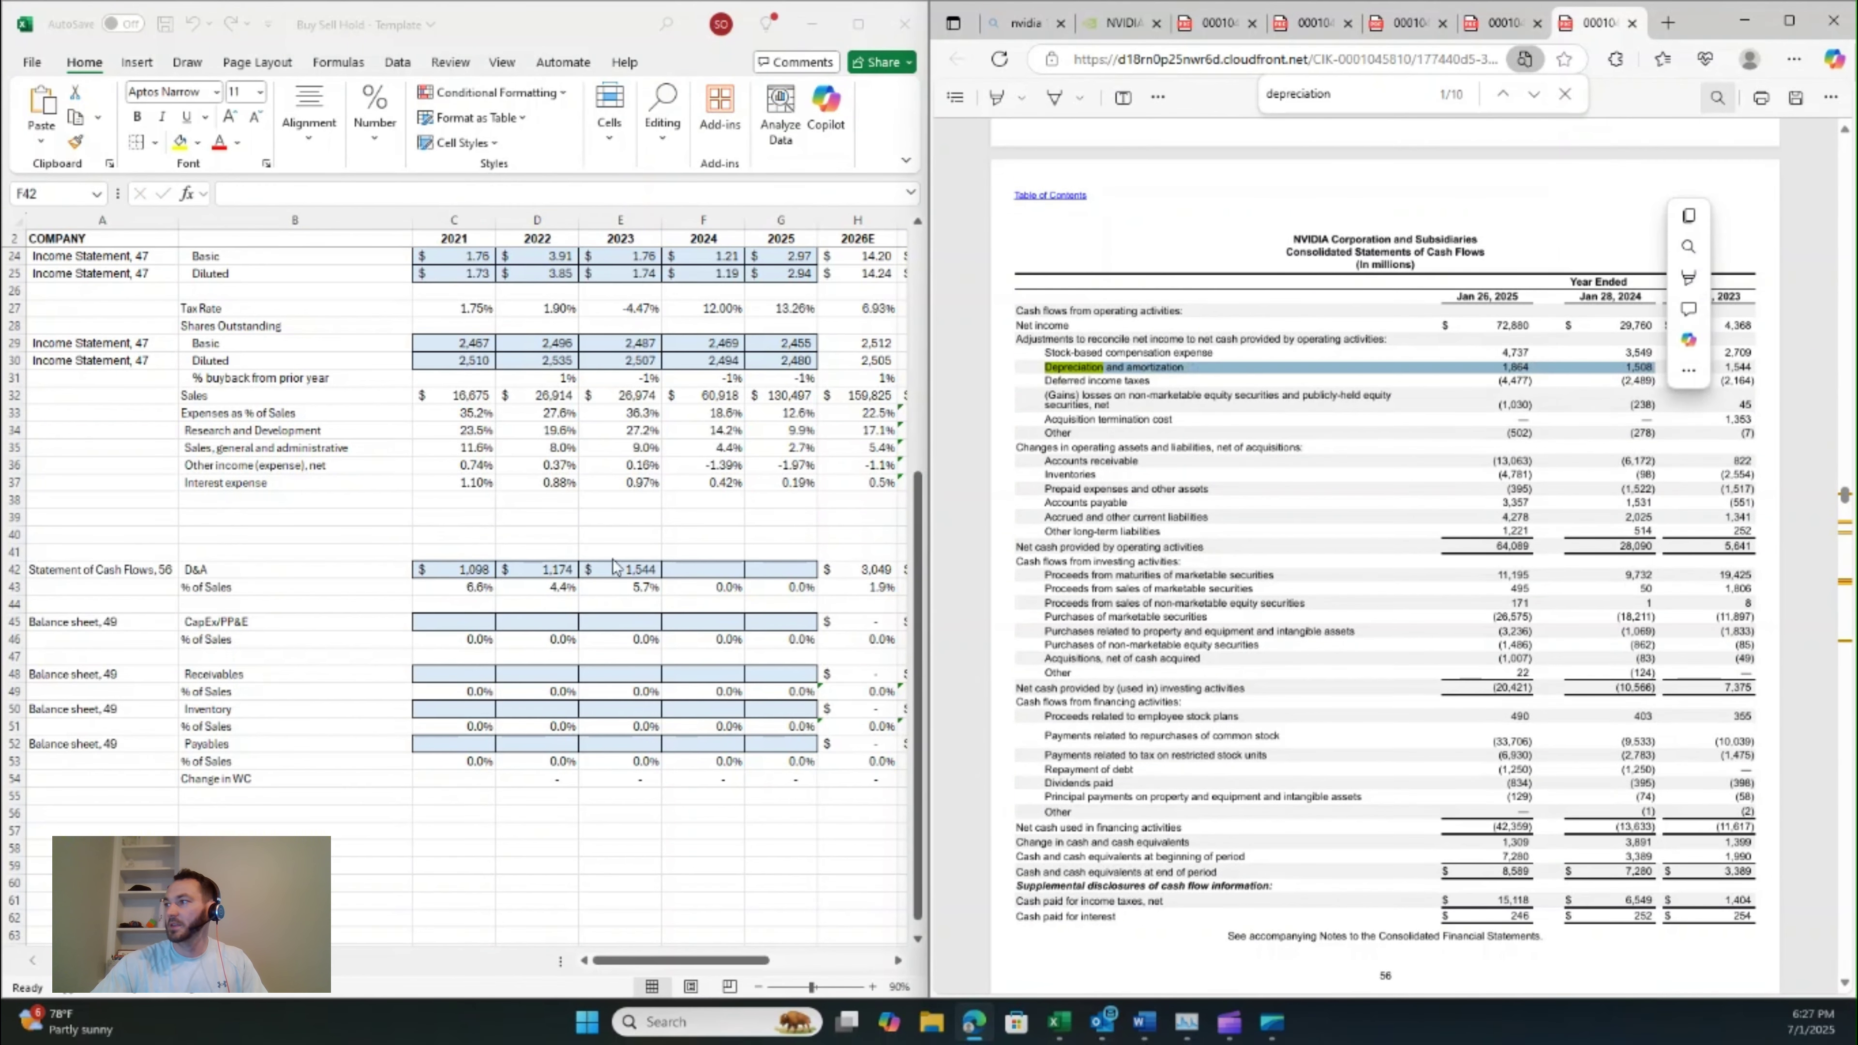
left_click(706, 567)
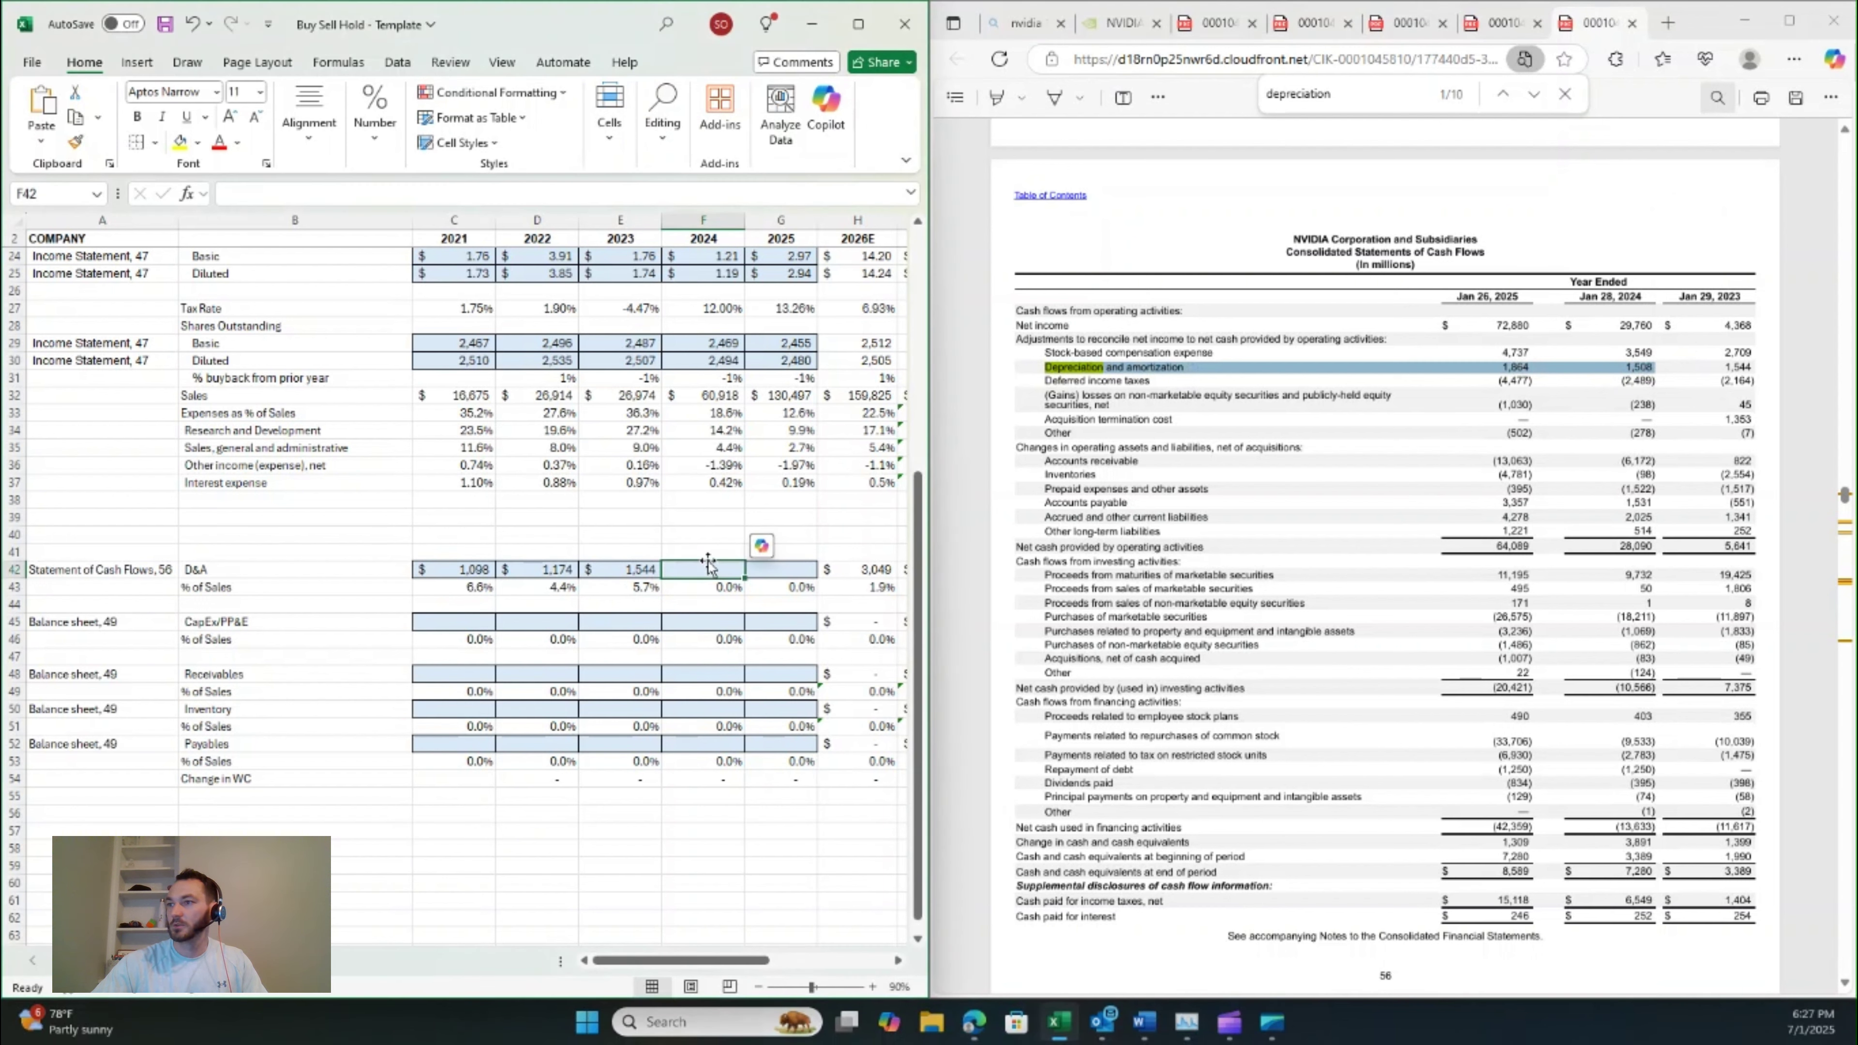
type("1")
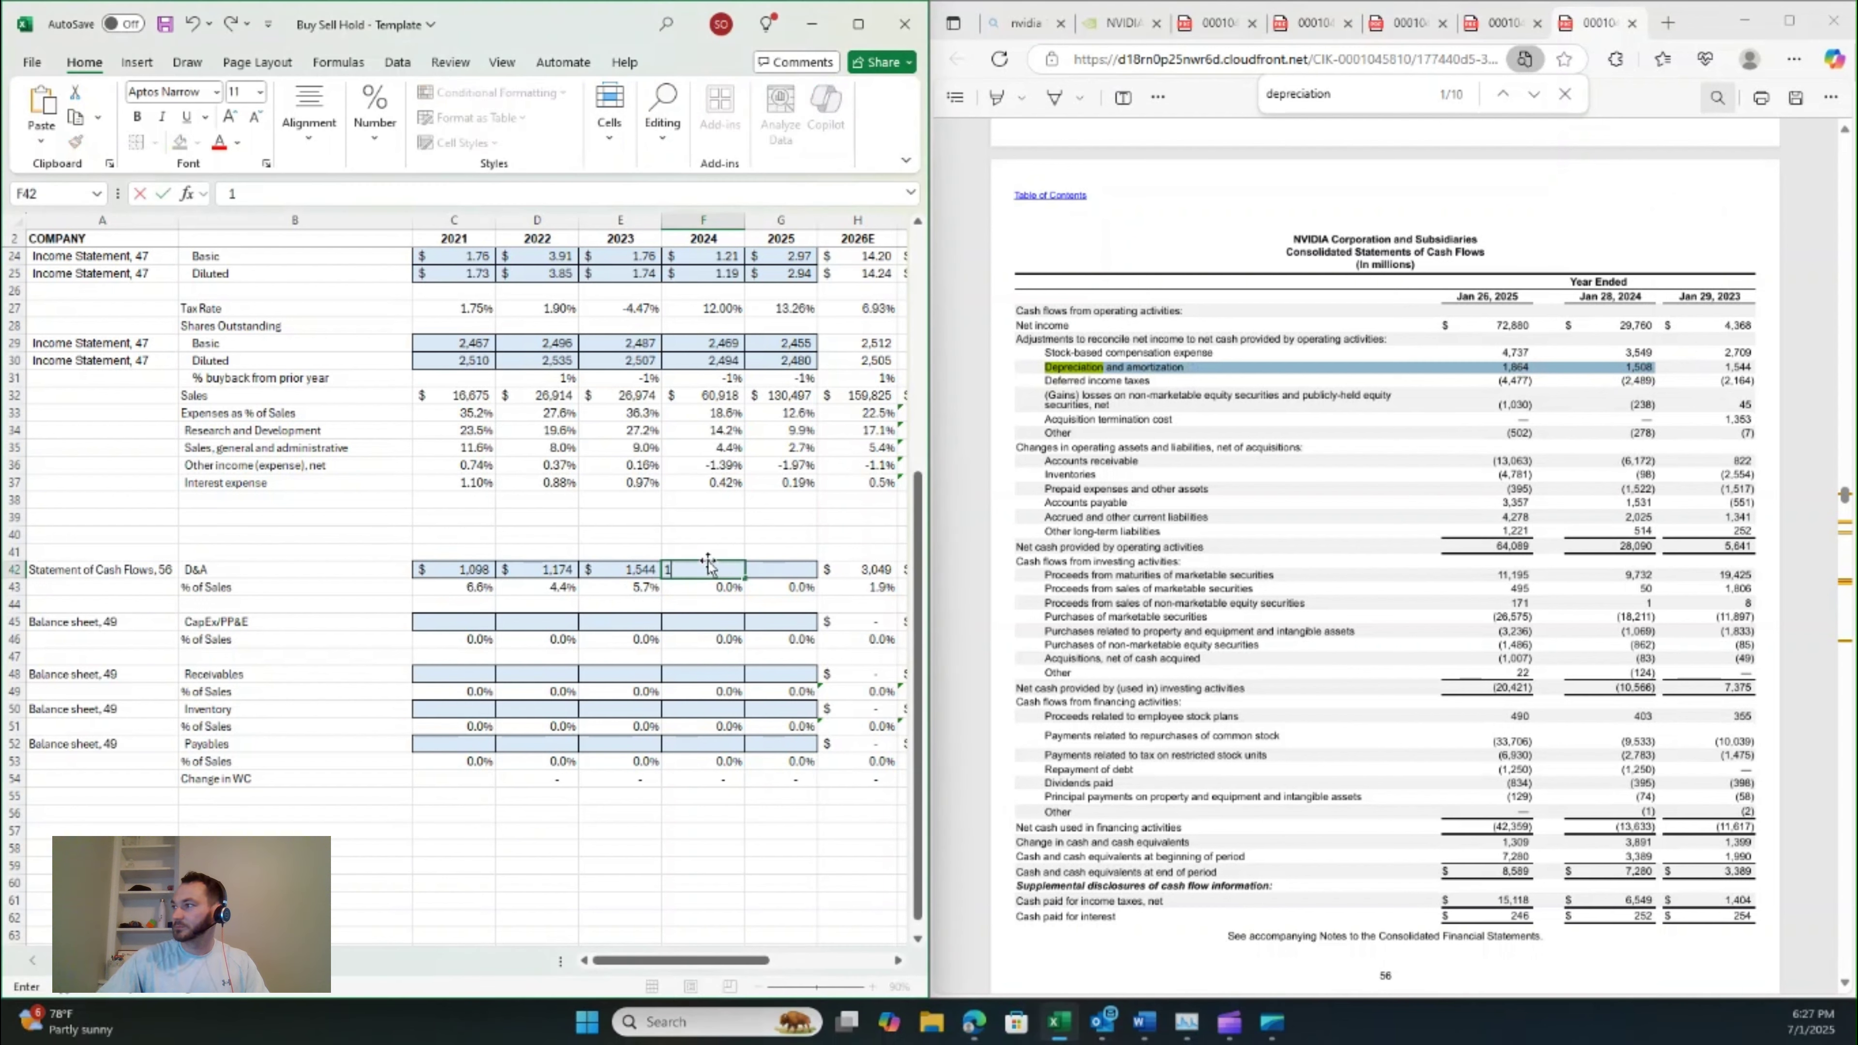
type(",508")
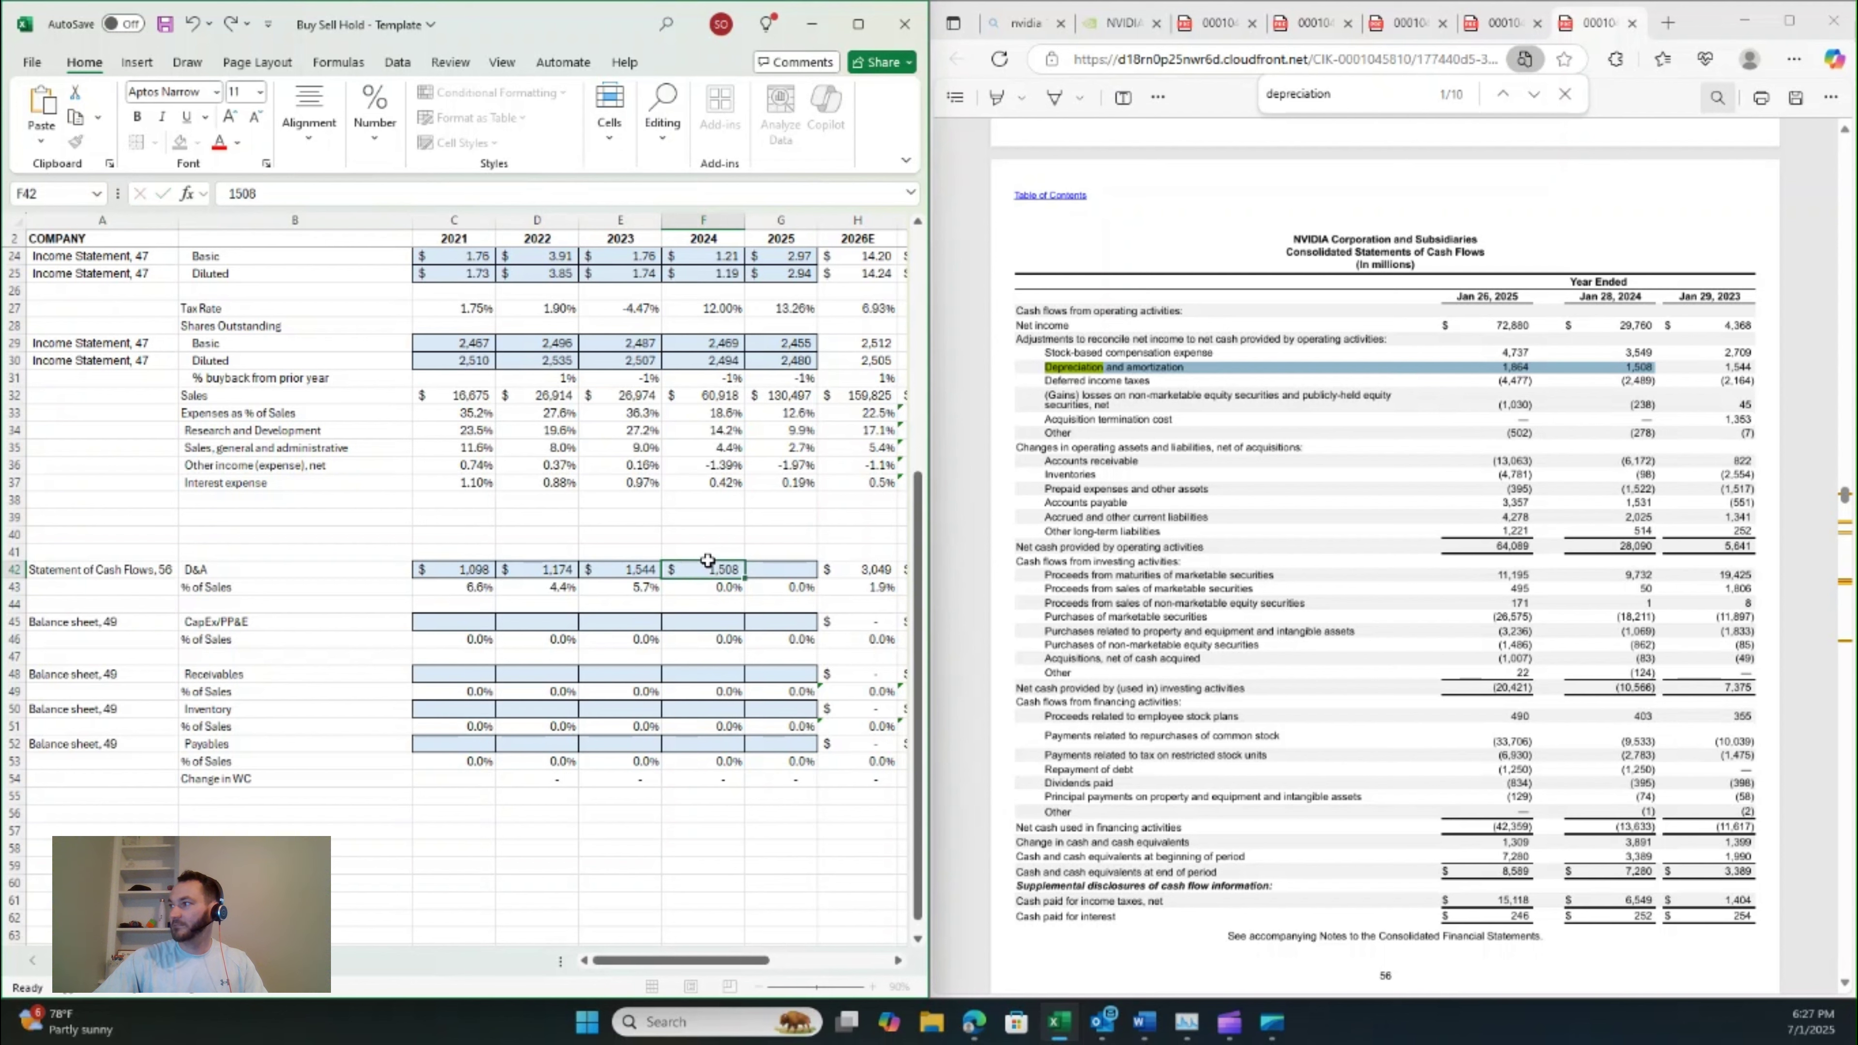
key("Tab")
type("18")
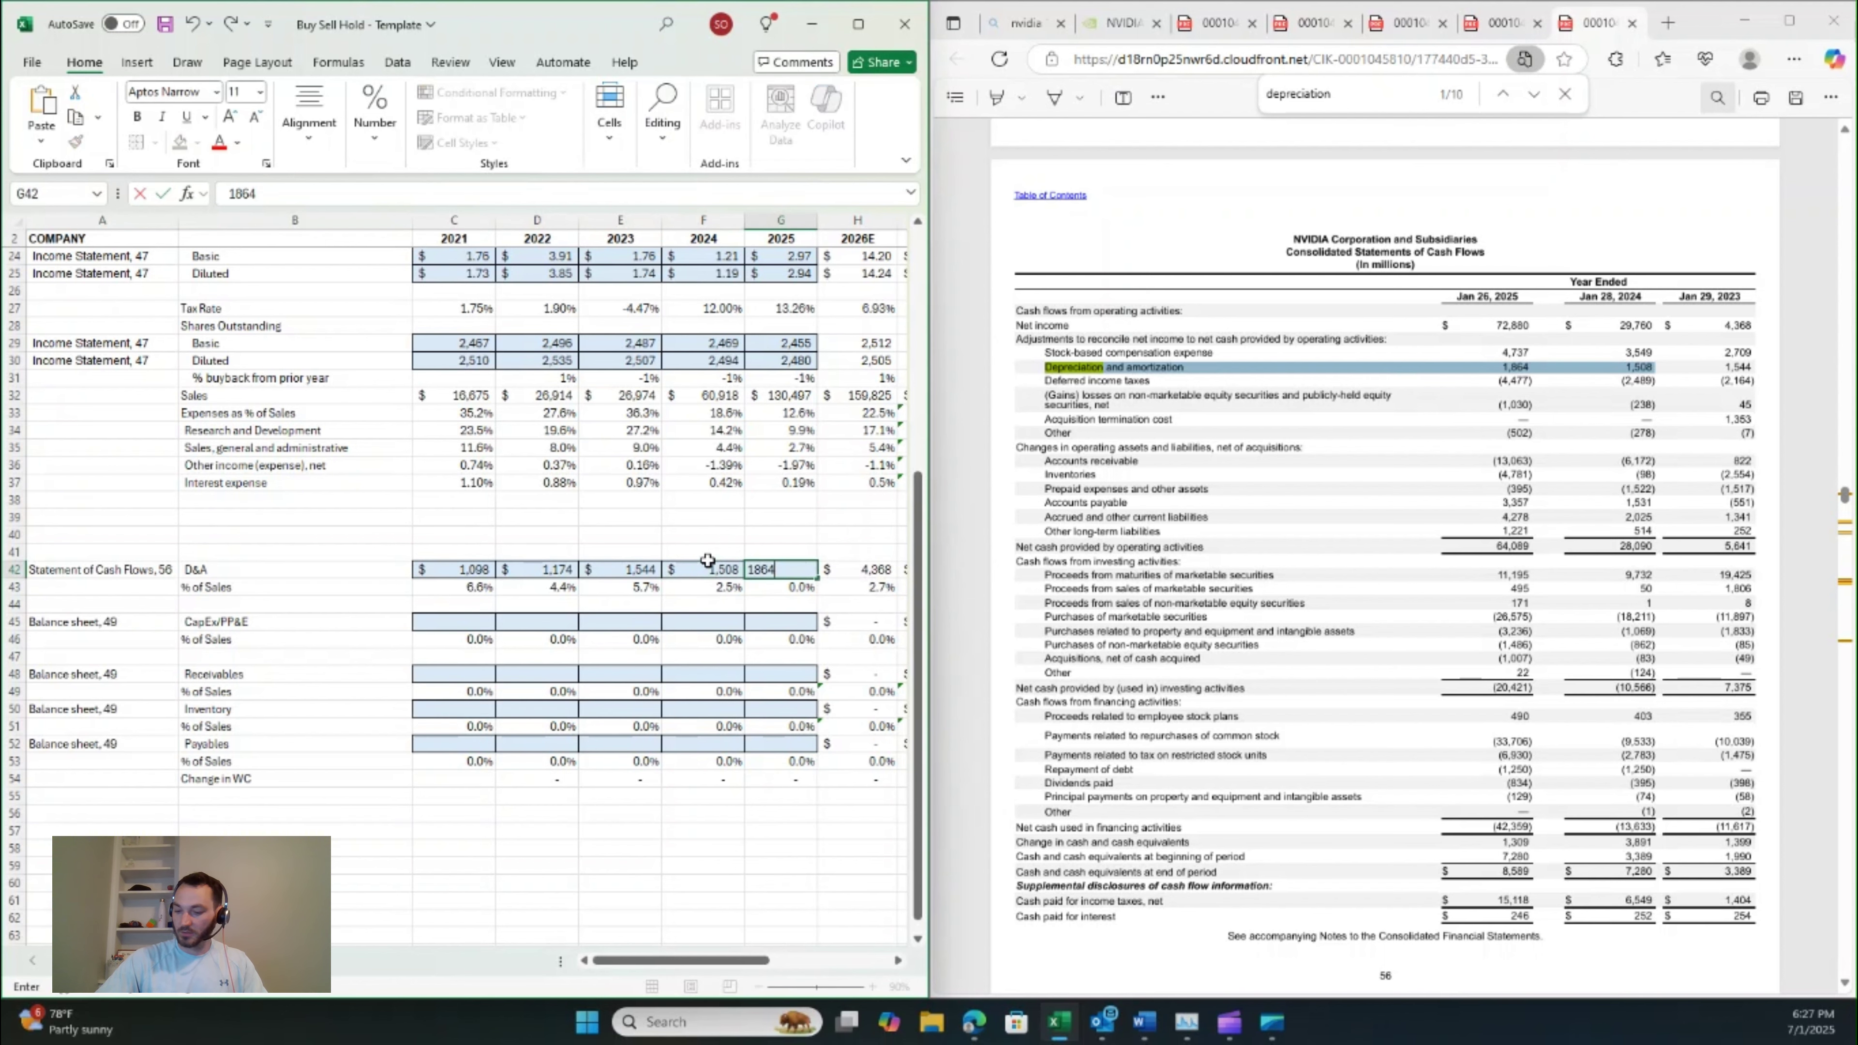
key("Return")
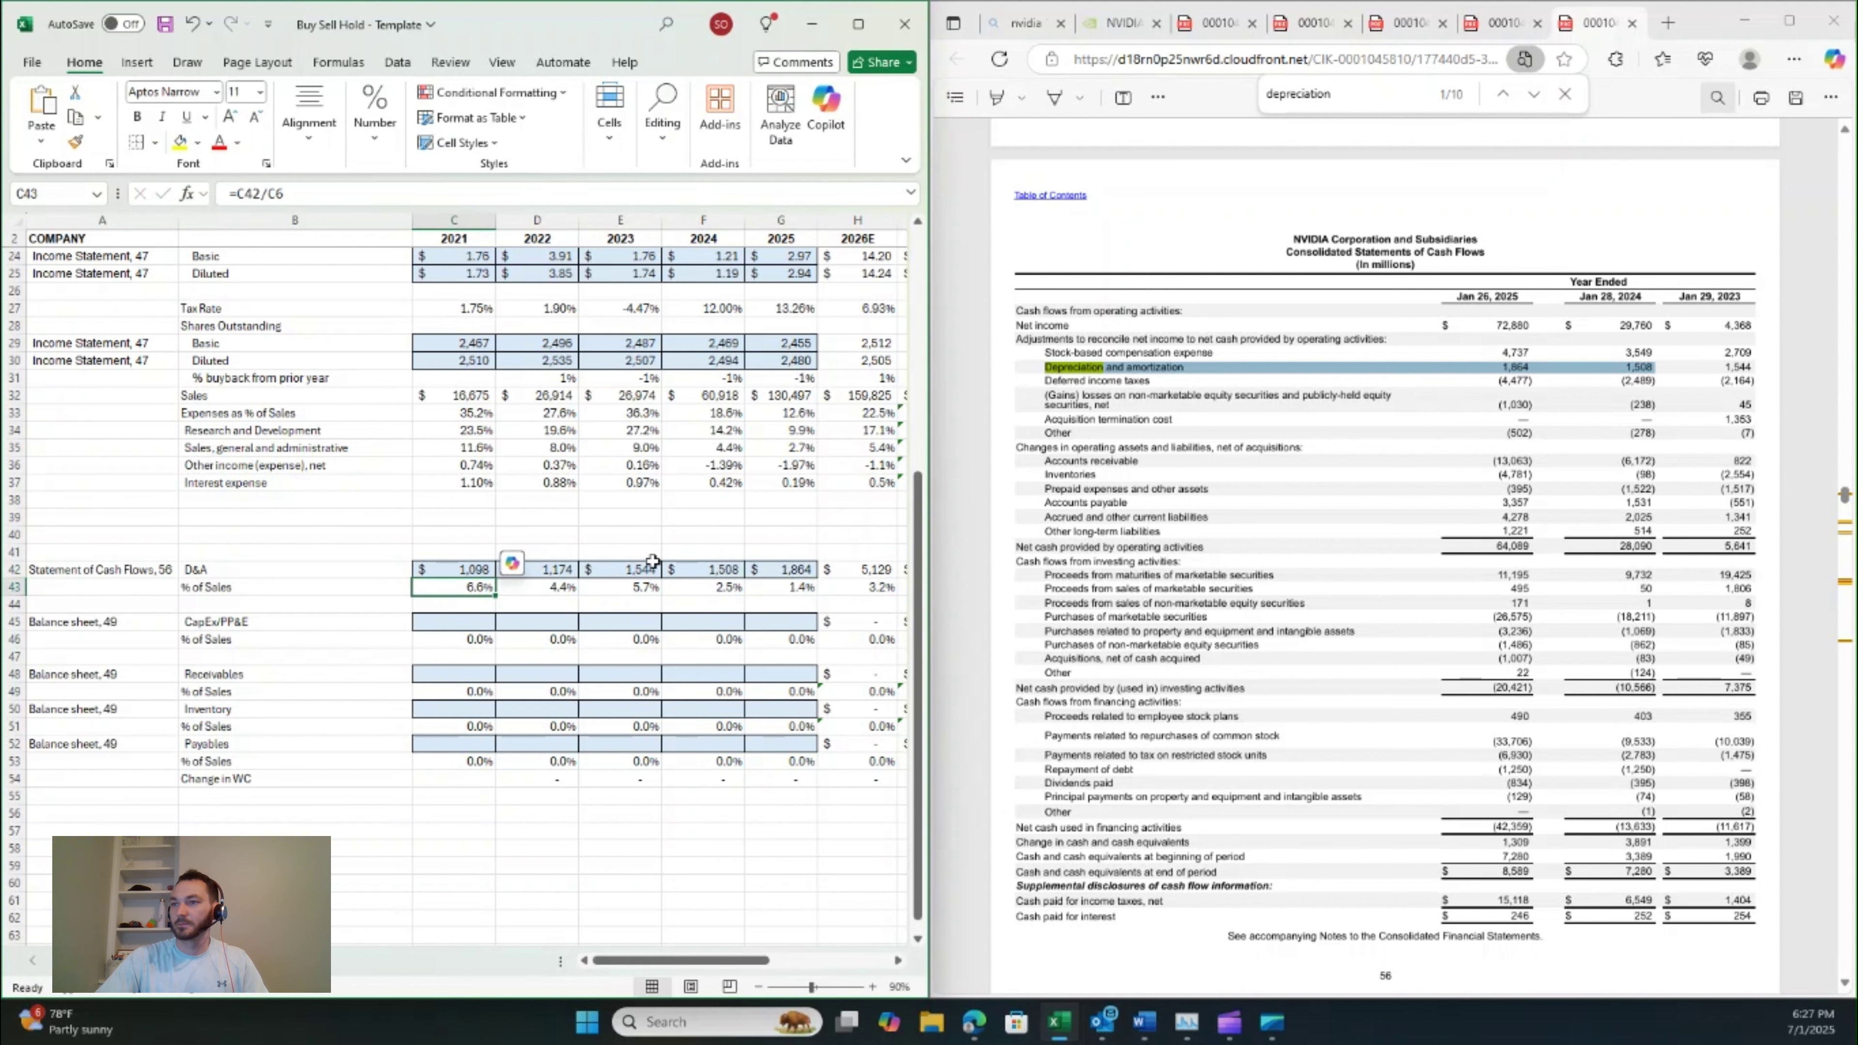
- Enter 2149 as the 2021 CapEx/PP&E, taken from property and equipment, net on the January 31, 2021 balance sheet
scroll(653, 561, "down", 1)
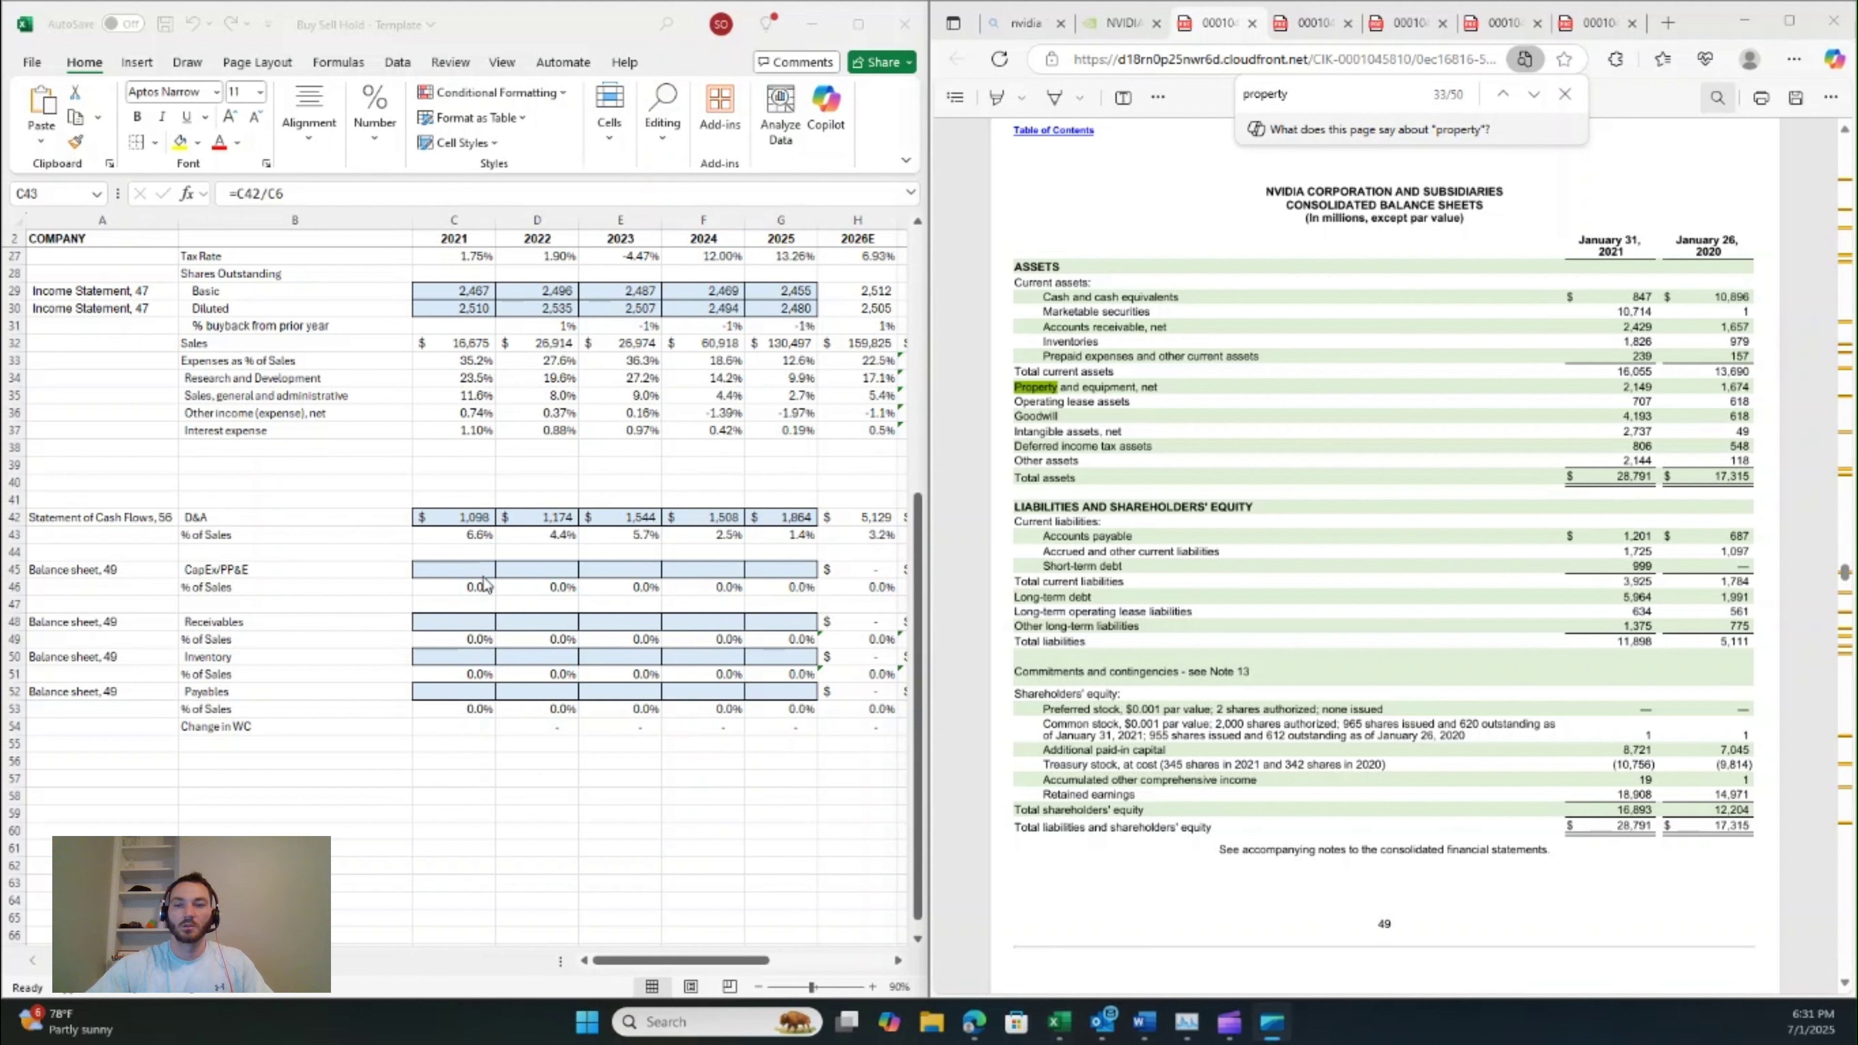
left_click(452, 571)
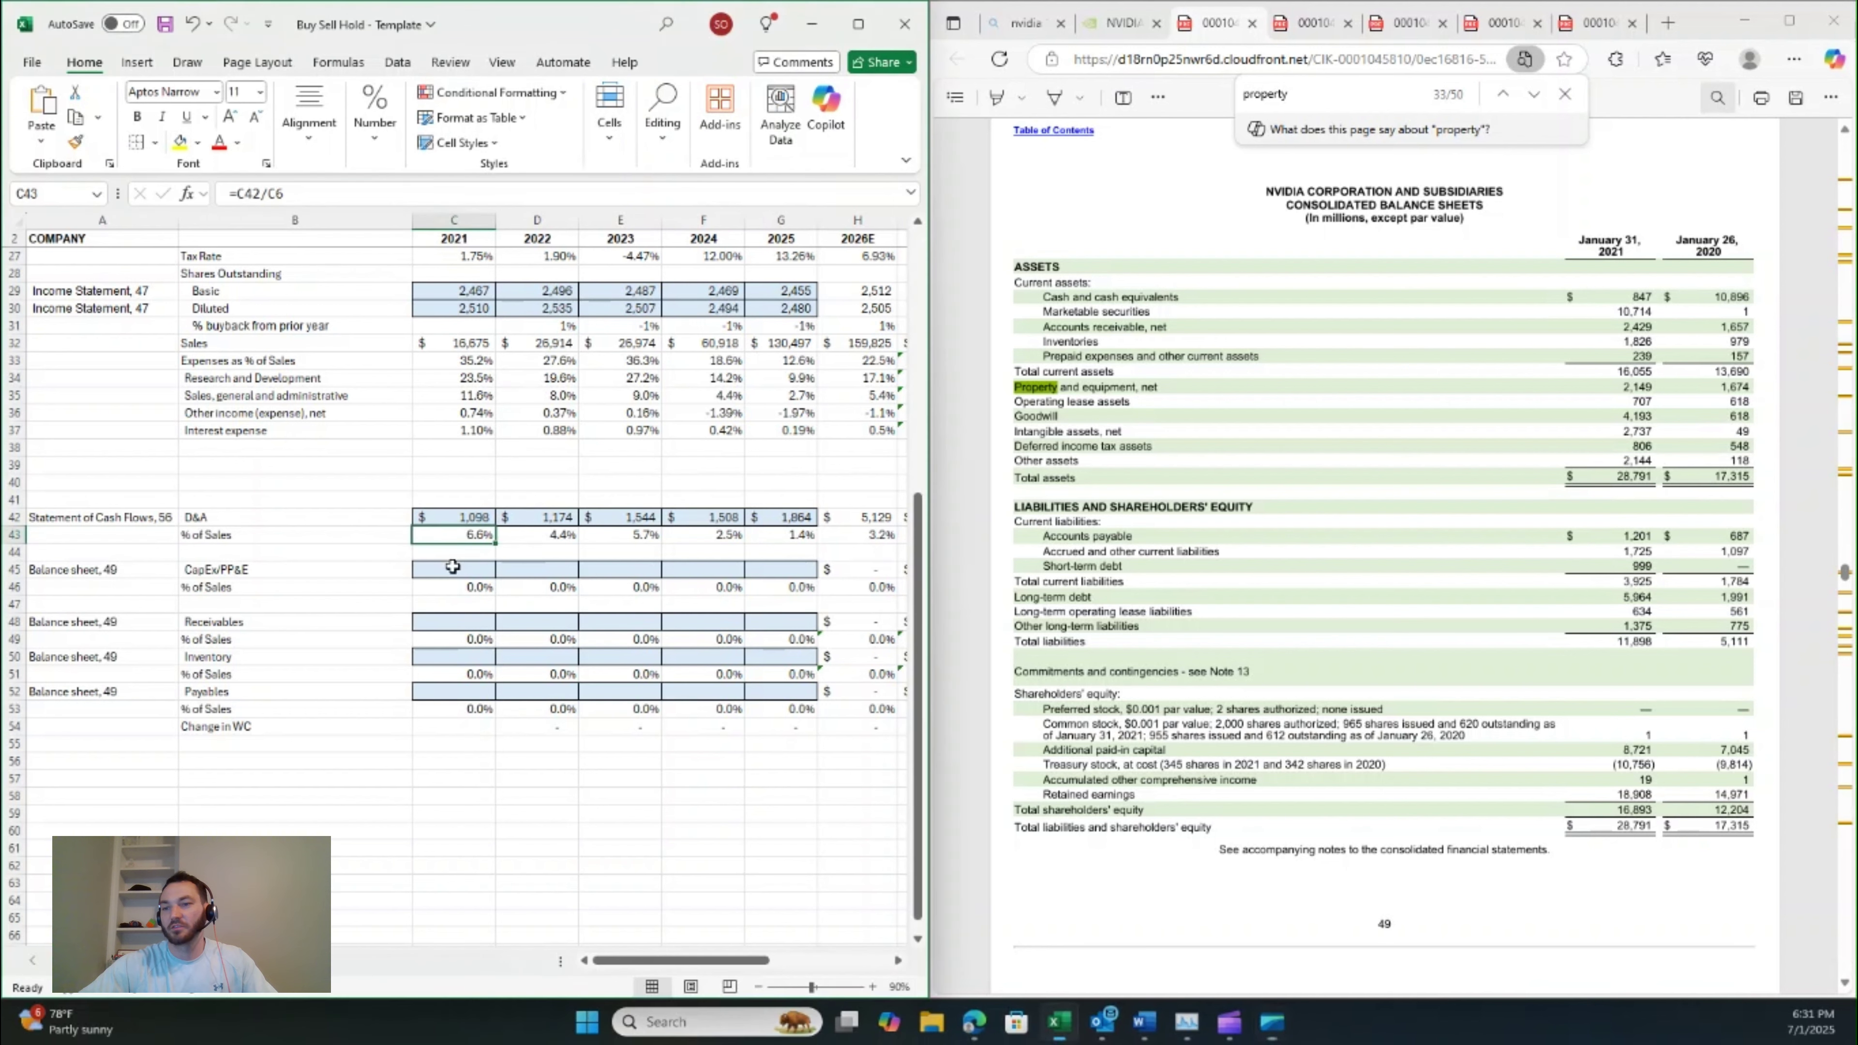
left_click(457, 574)
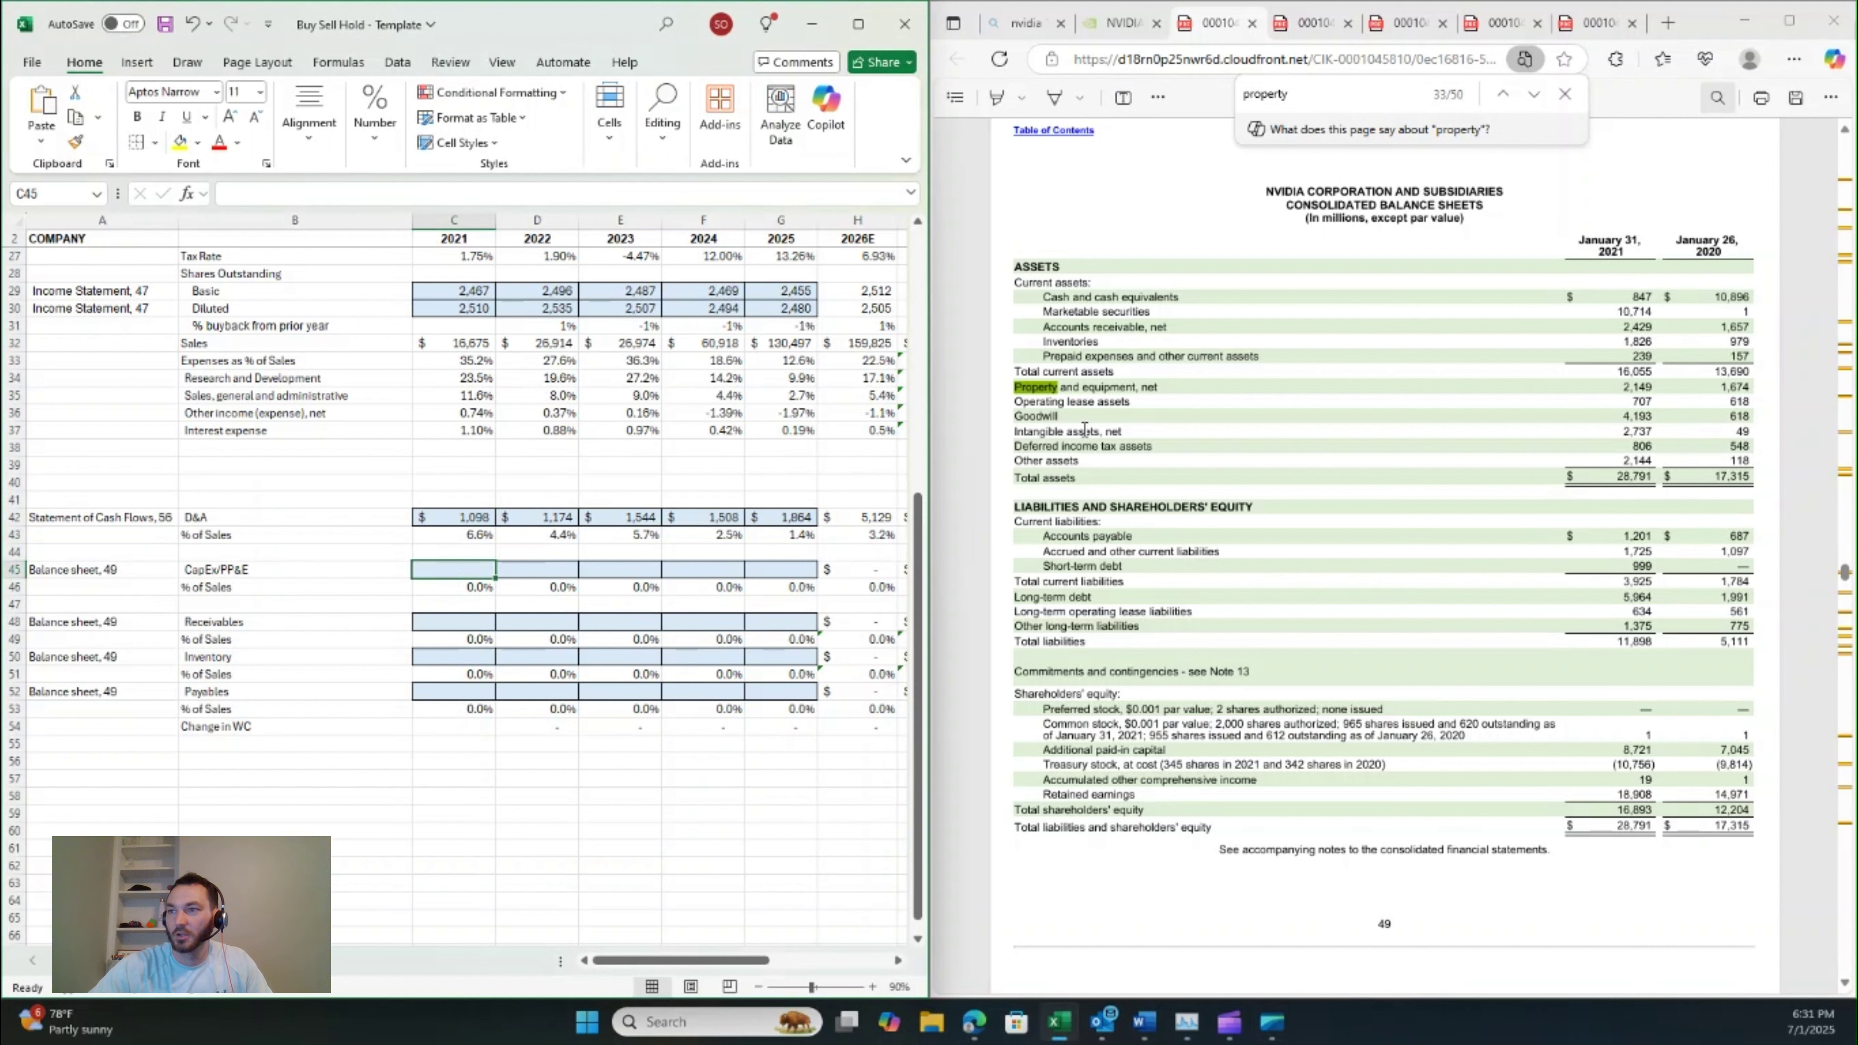
left_click_drag(1014, 388, 1661, 388)
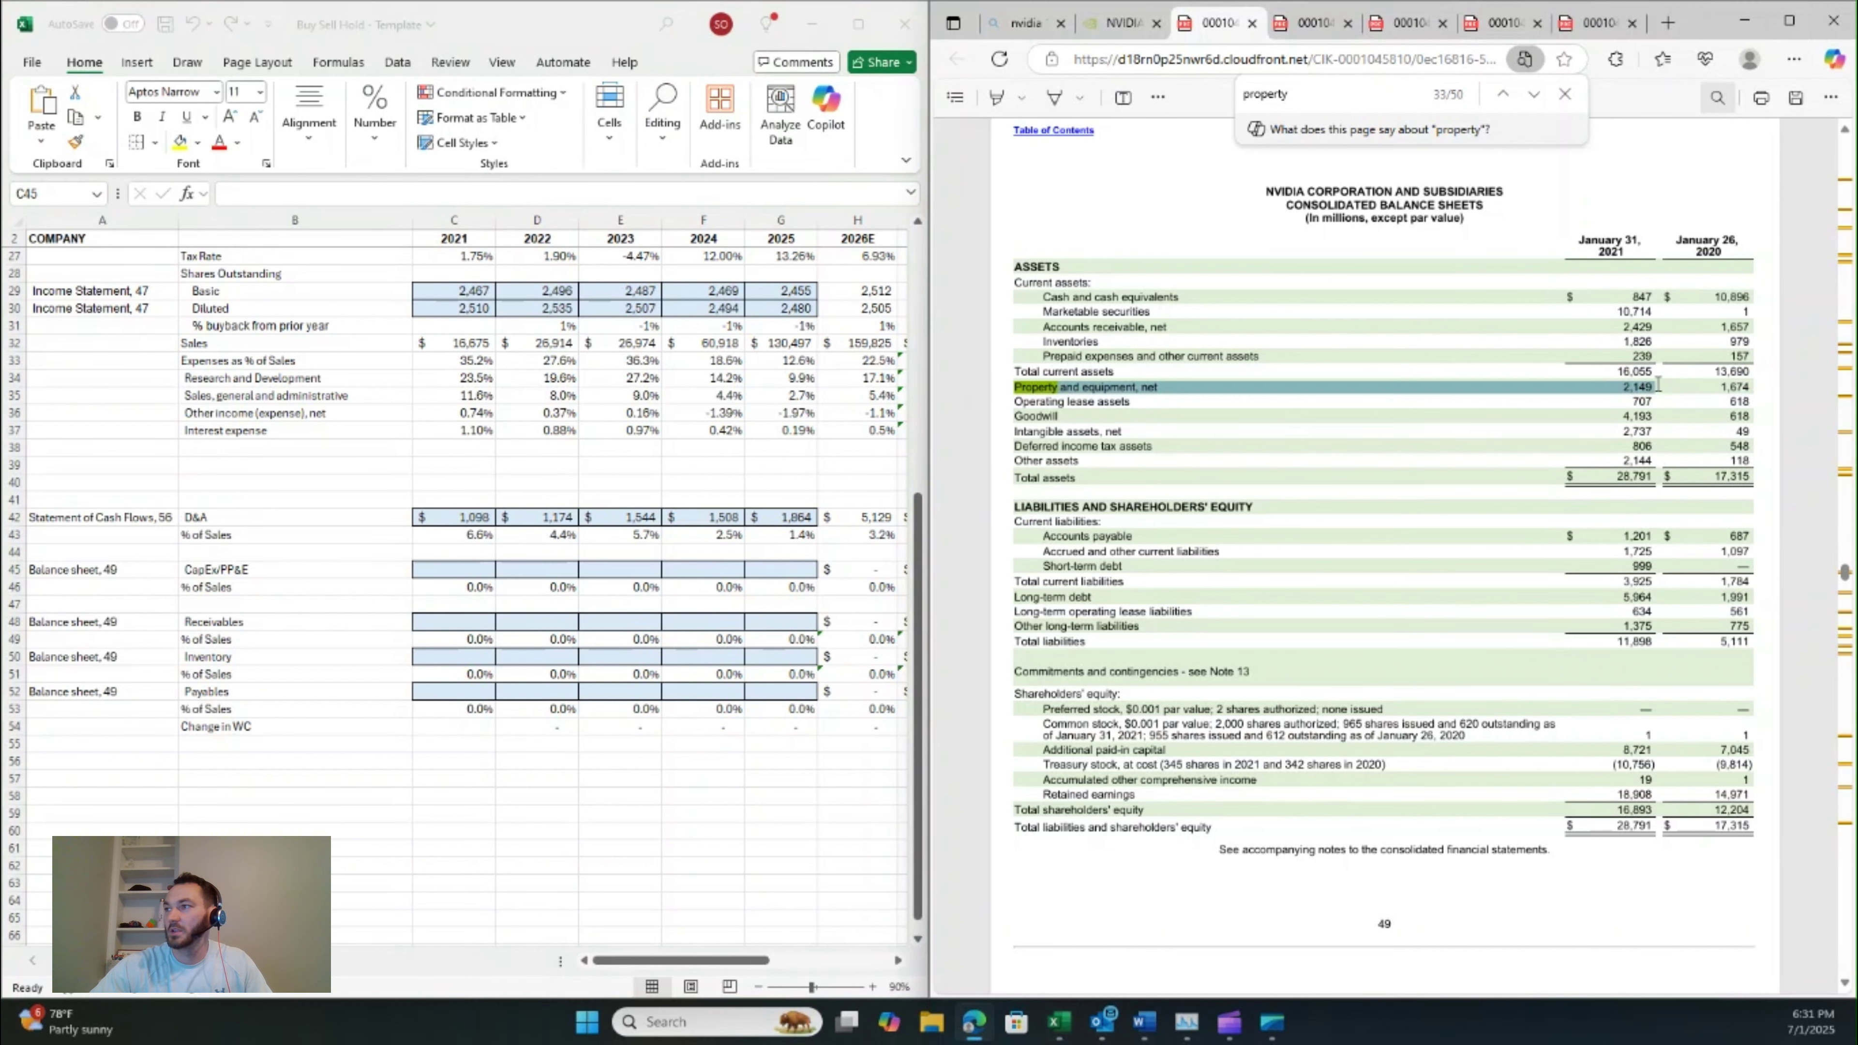
left_click(468, 573)
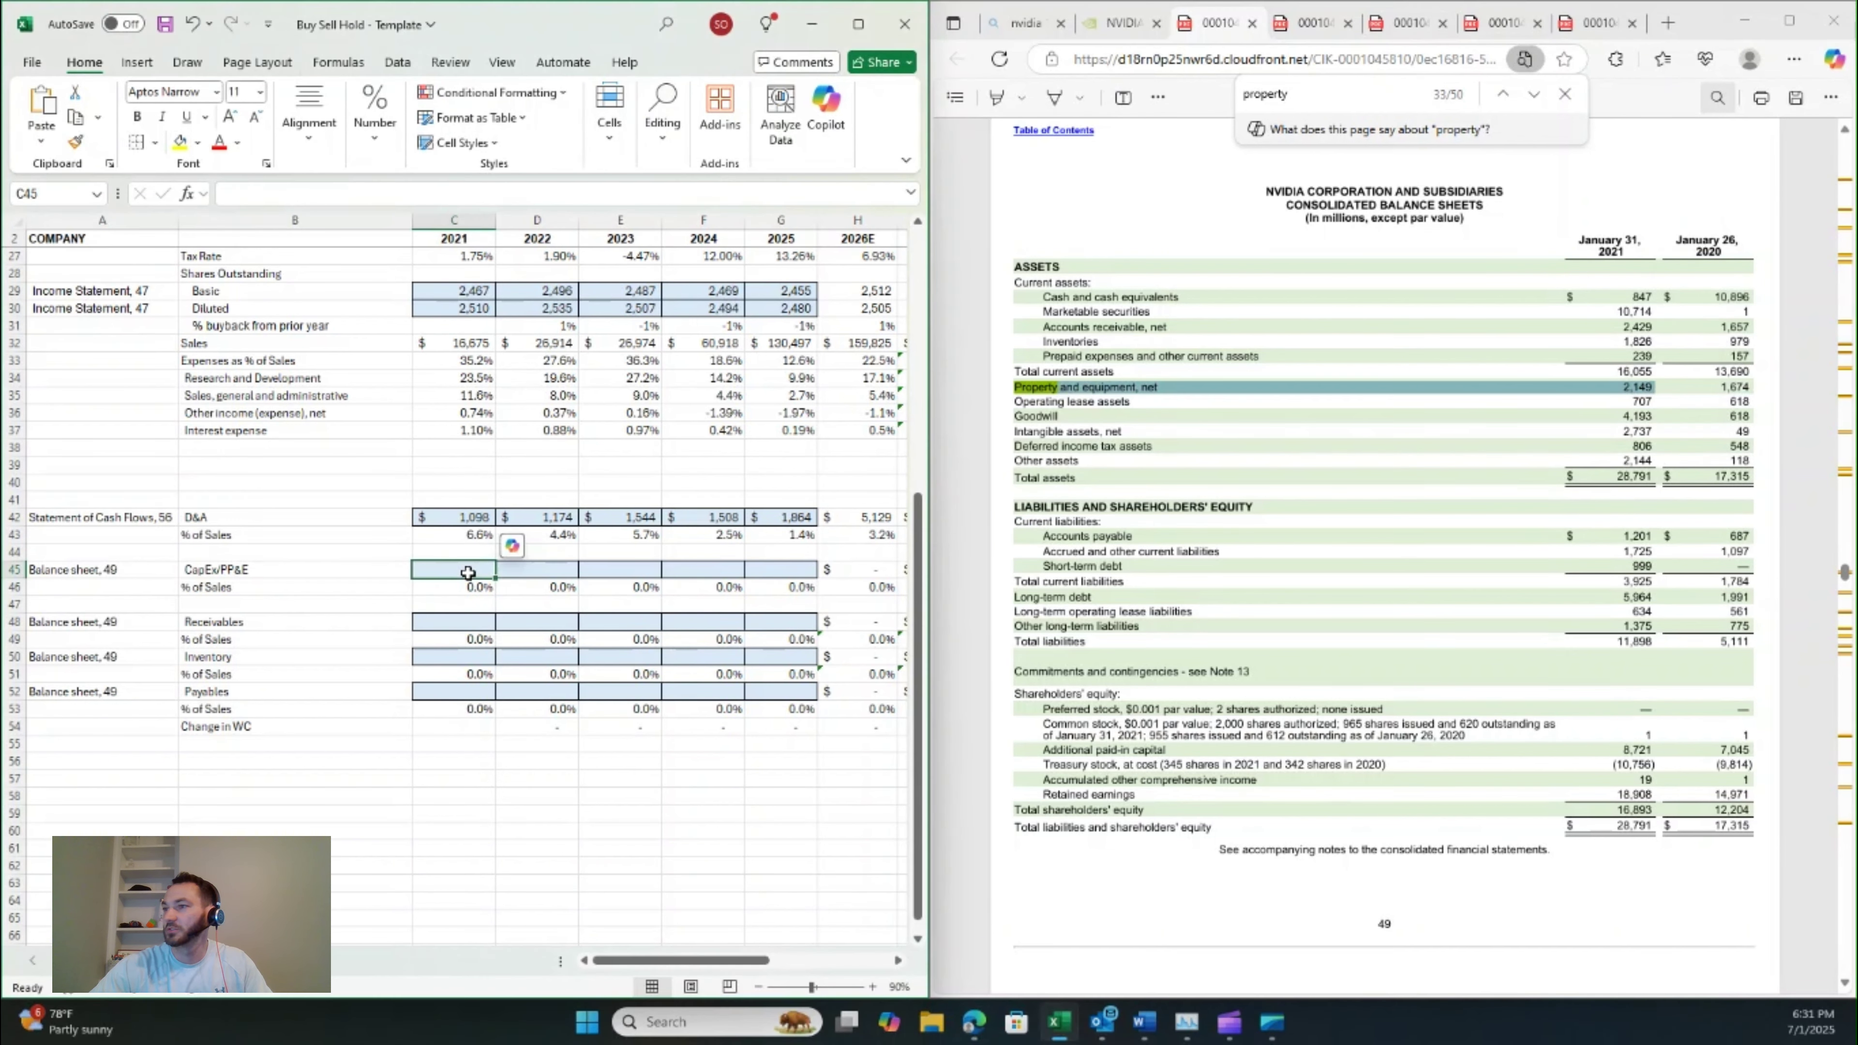
type("2,1")
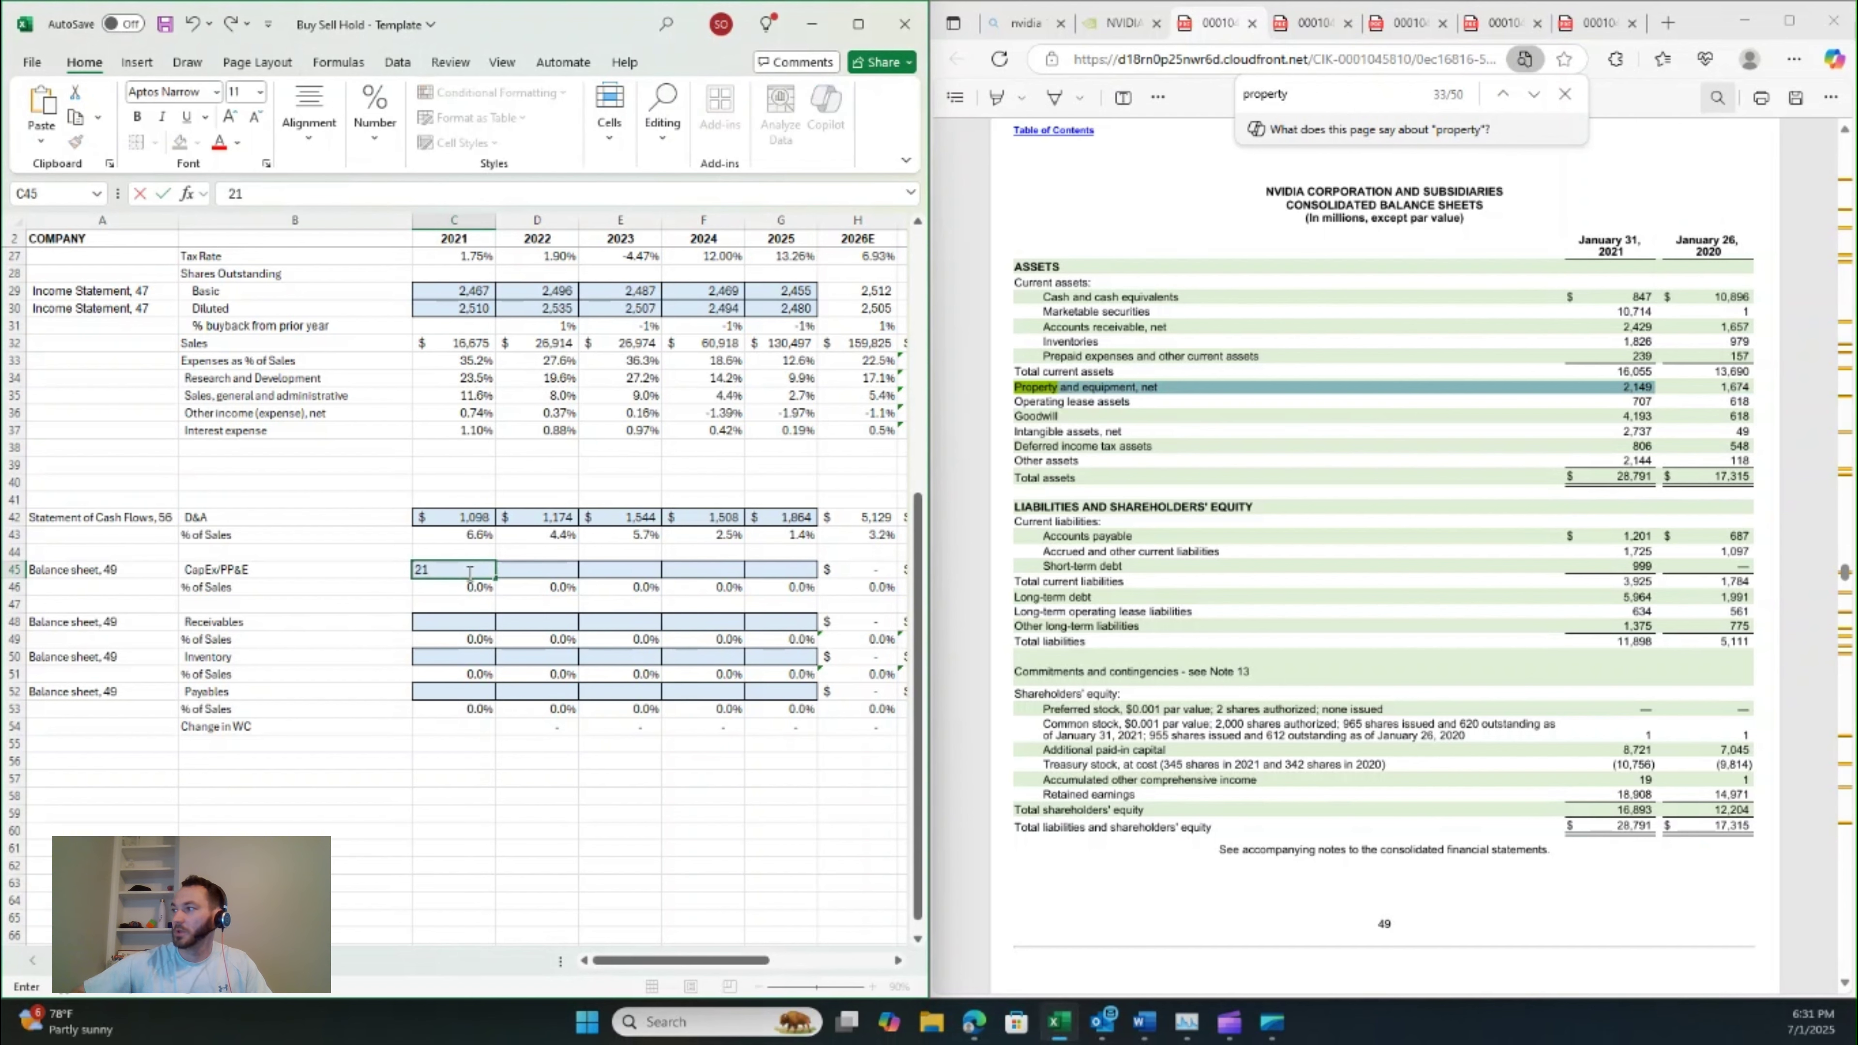
type("49")
key("Tab")
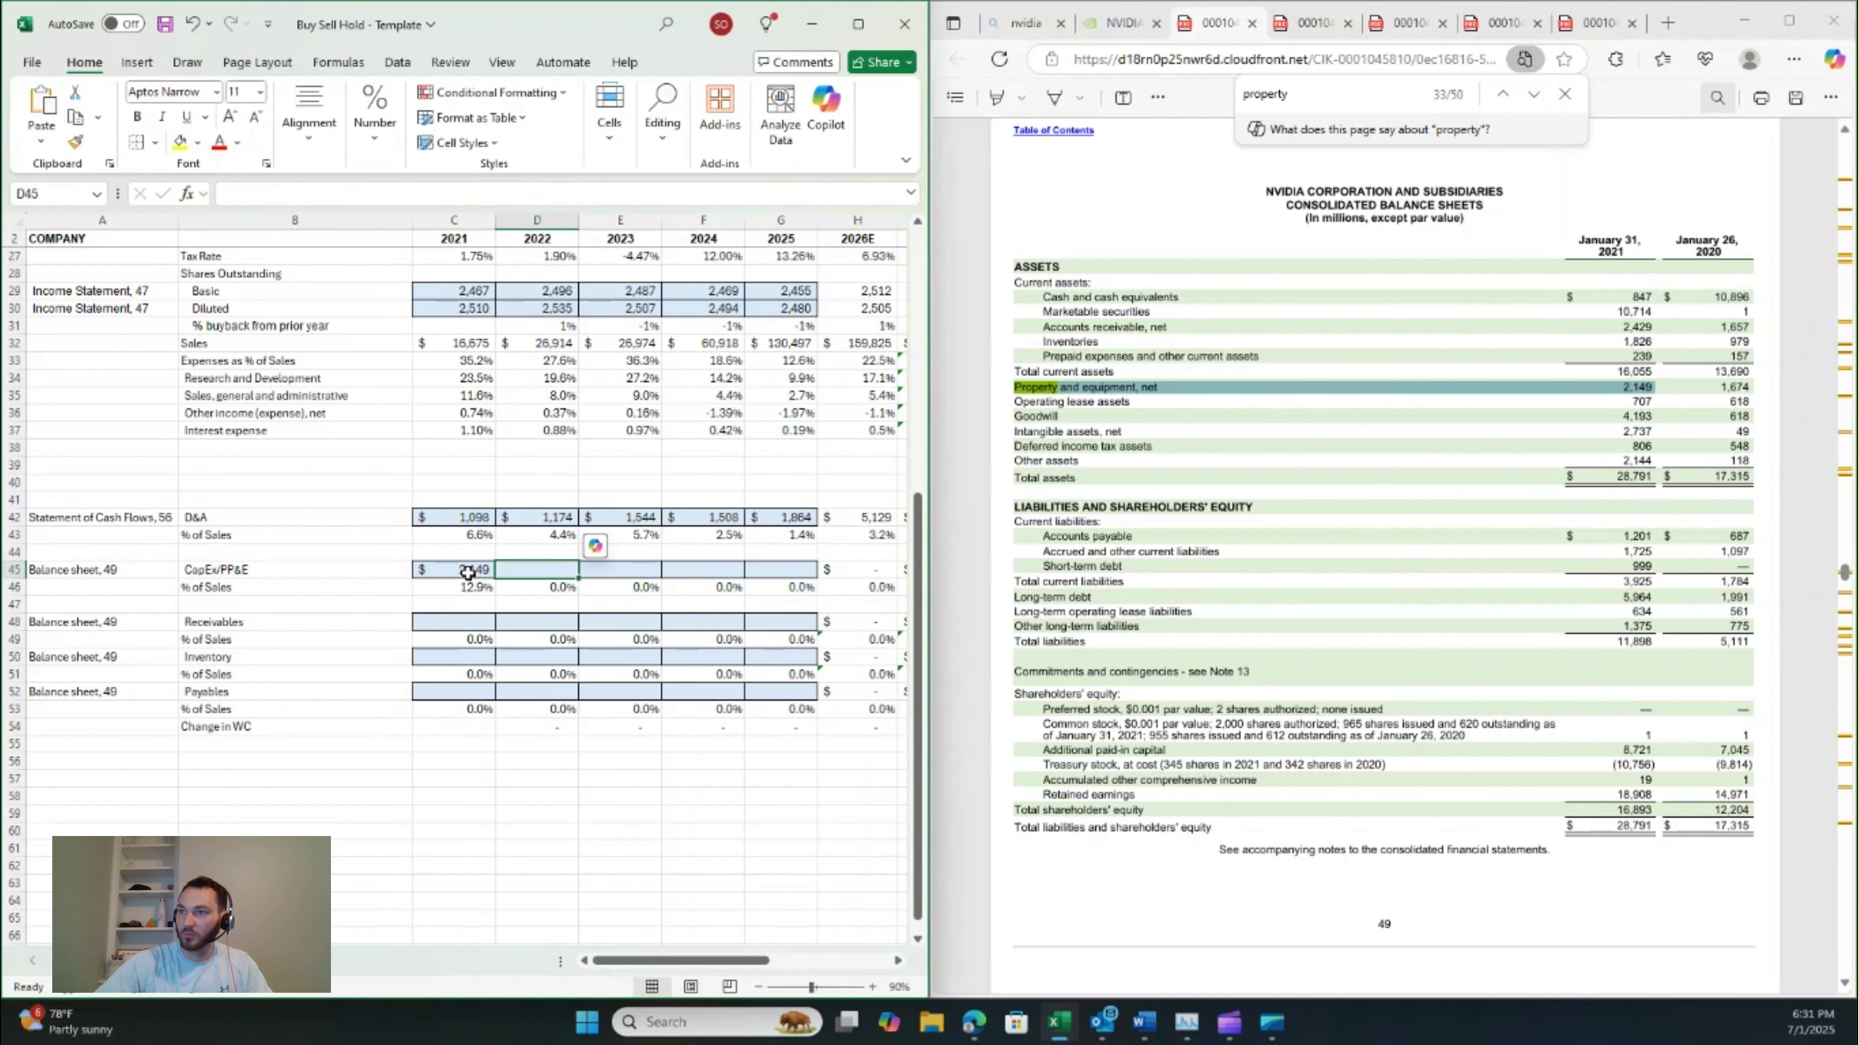
- Enter CapEx/PP&E of 2778 for 2022 and 3807 for 2023 from the January 29, 2023 10-K's balance sheet
key("alt+Tab")
key("ctrl+Tab")
key("ctrl+Tab")
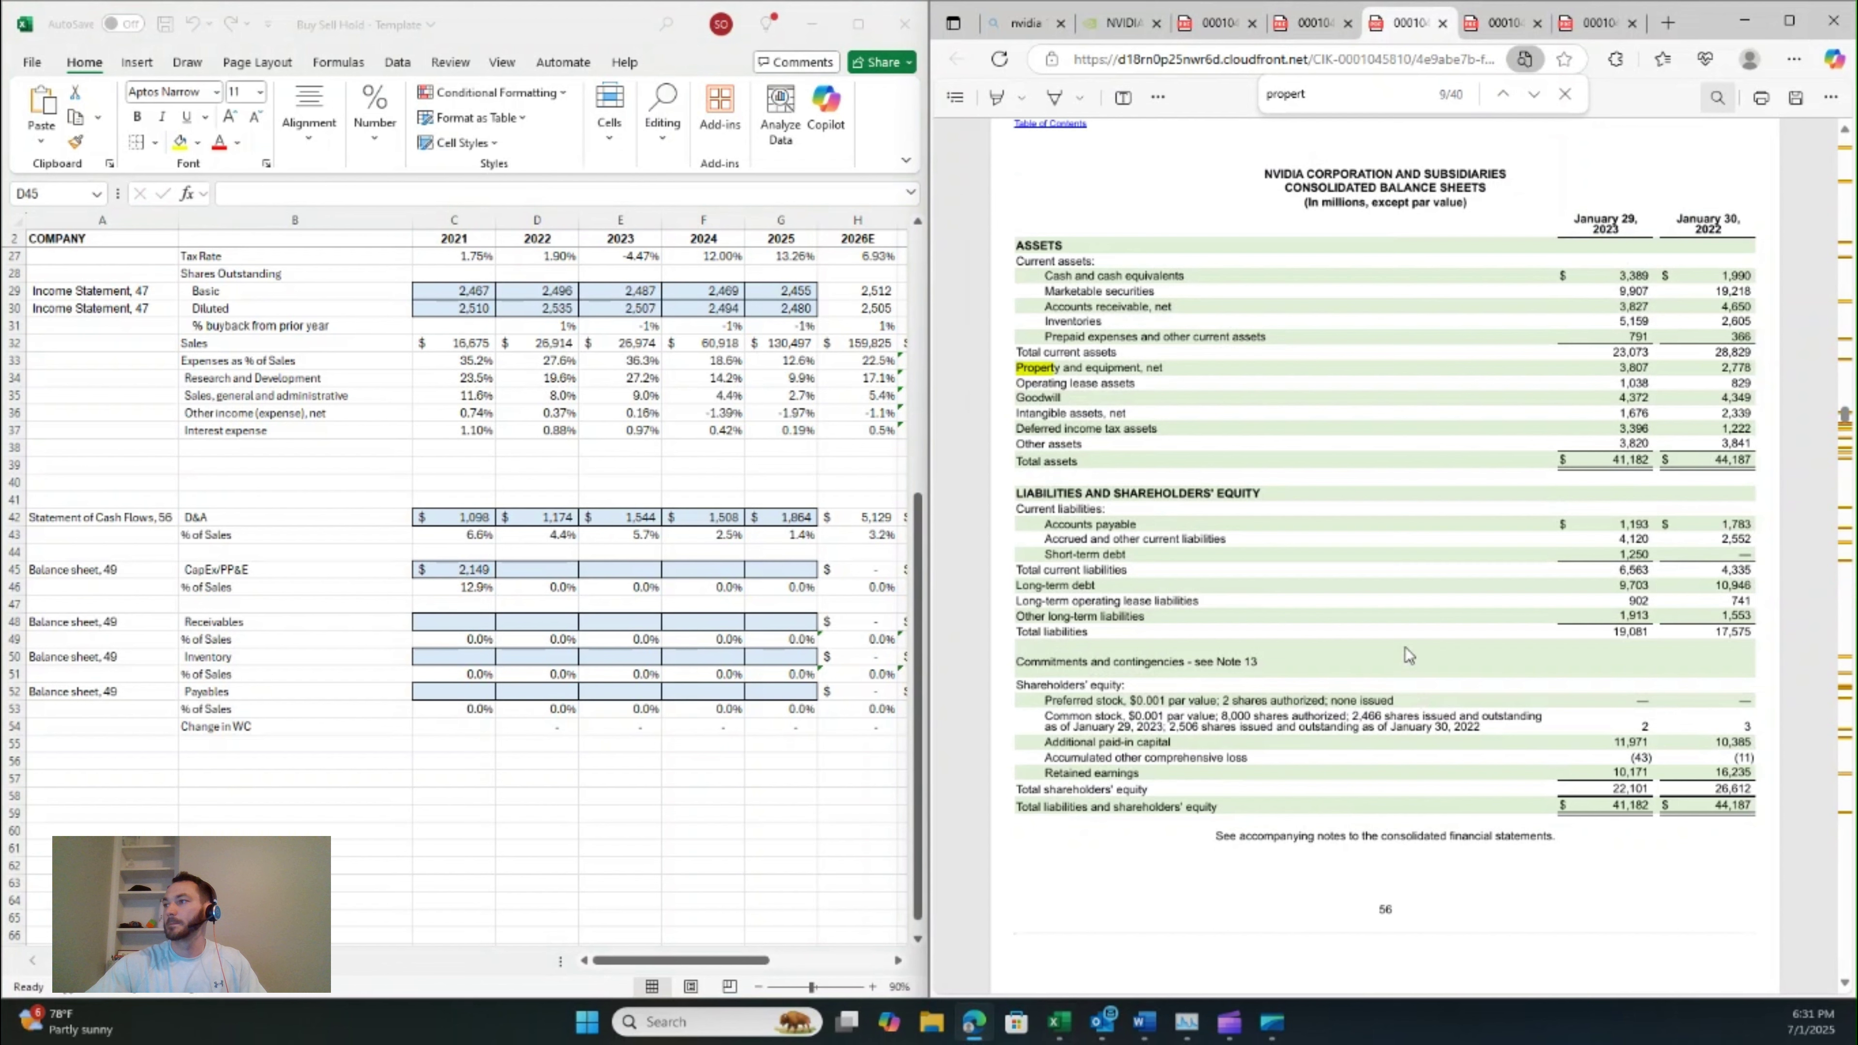
left_click(553, 567)
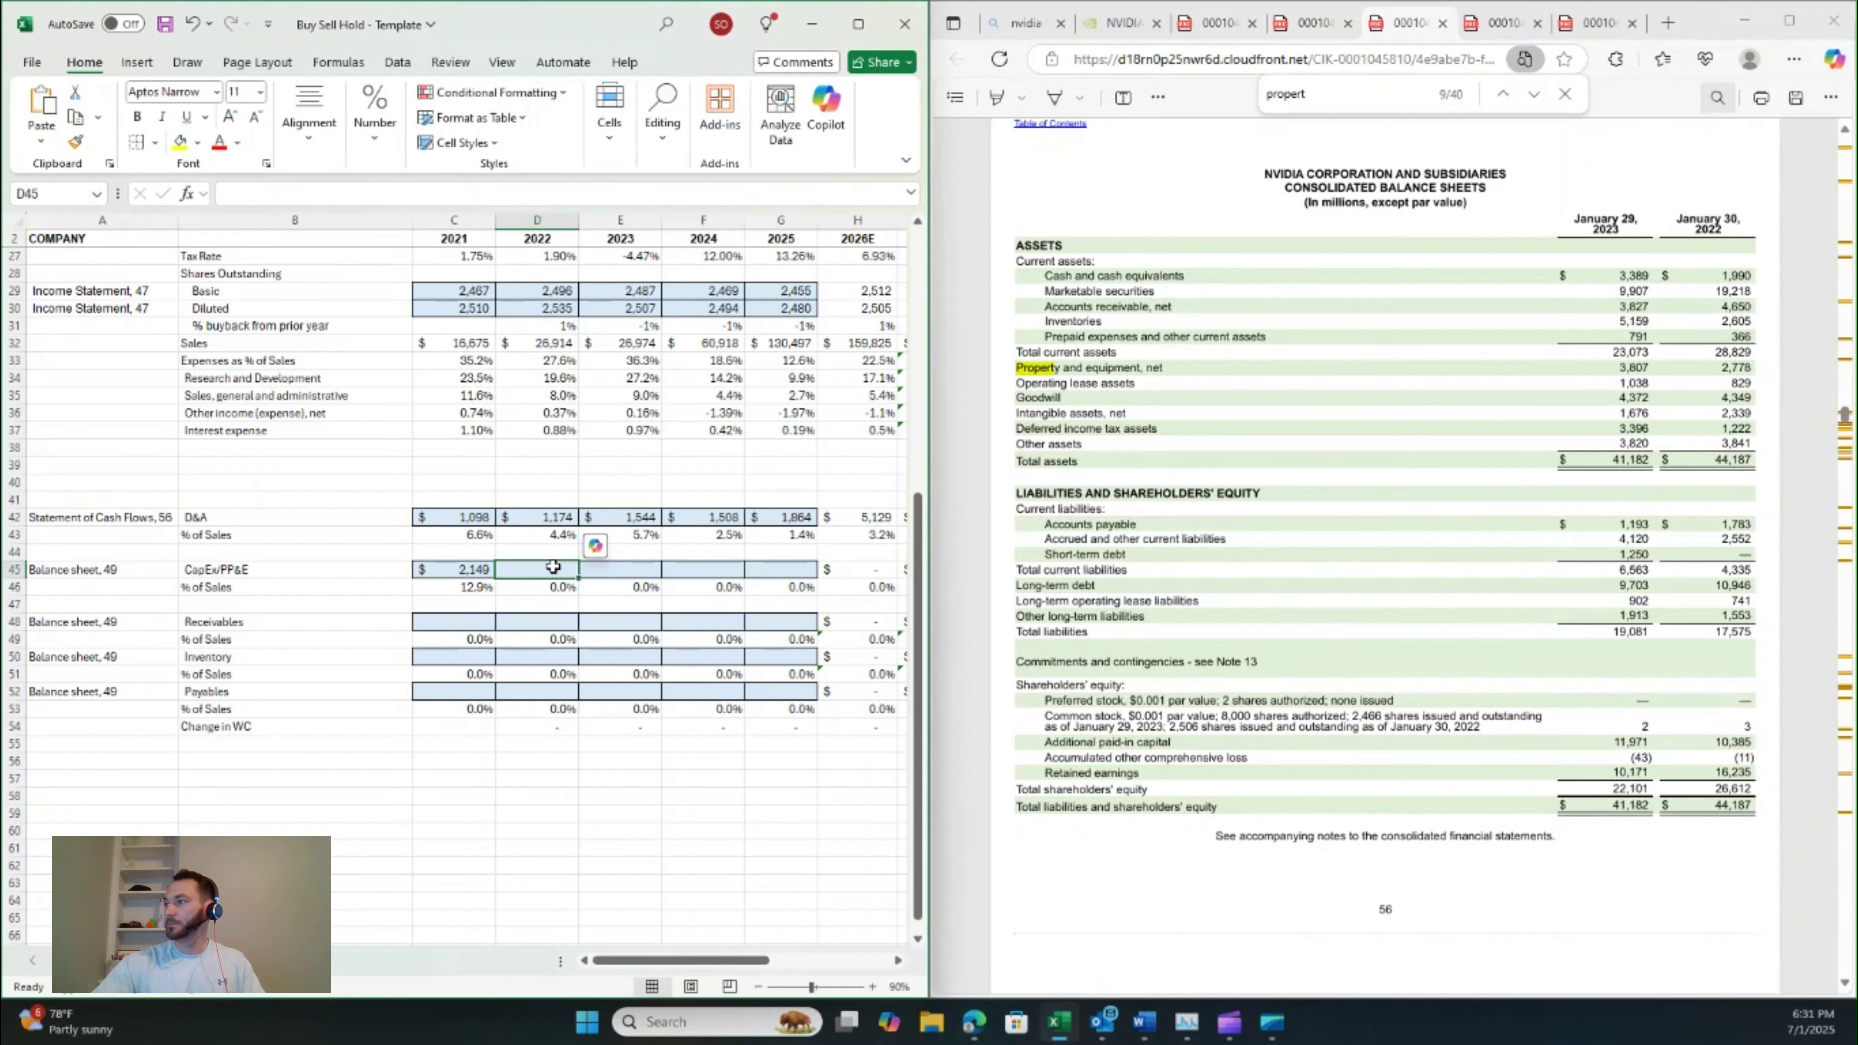
type("2,7")
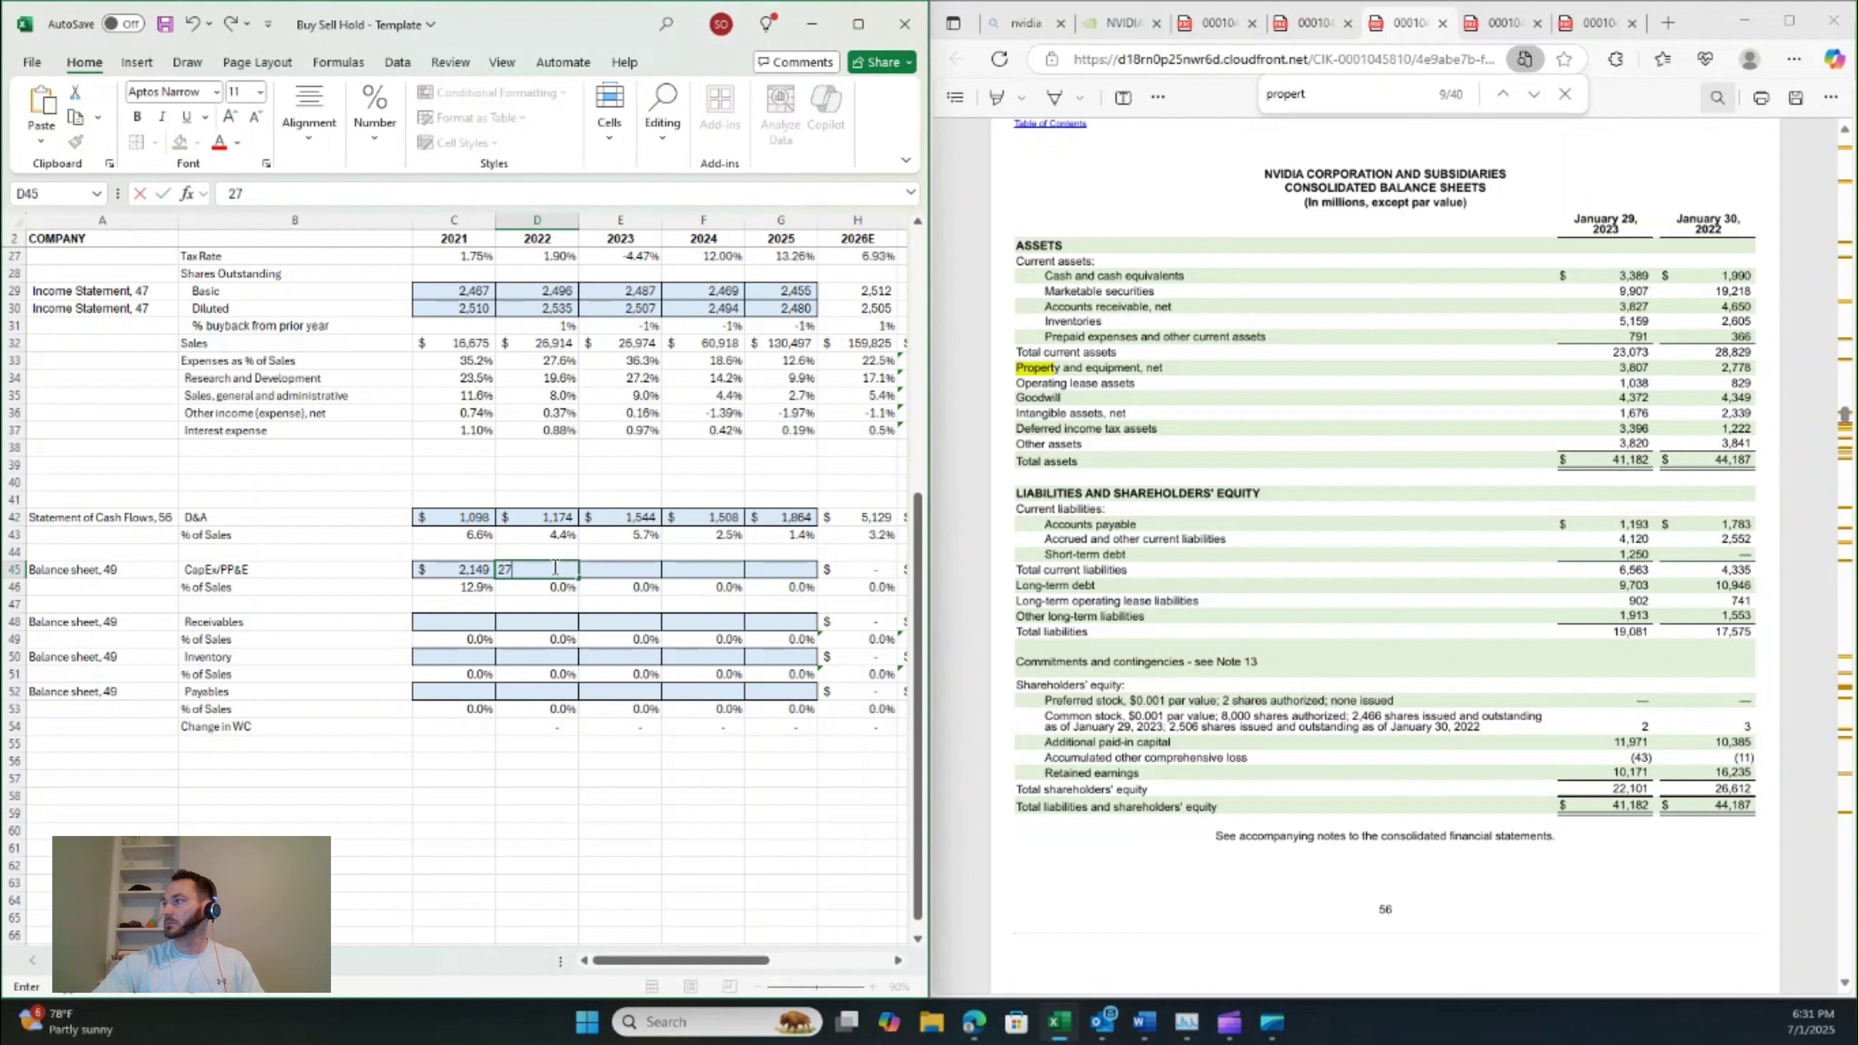
type("78")
key("Tab")
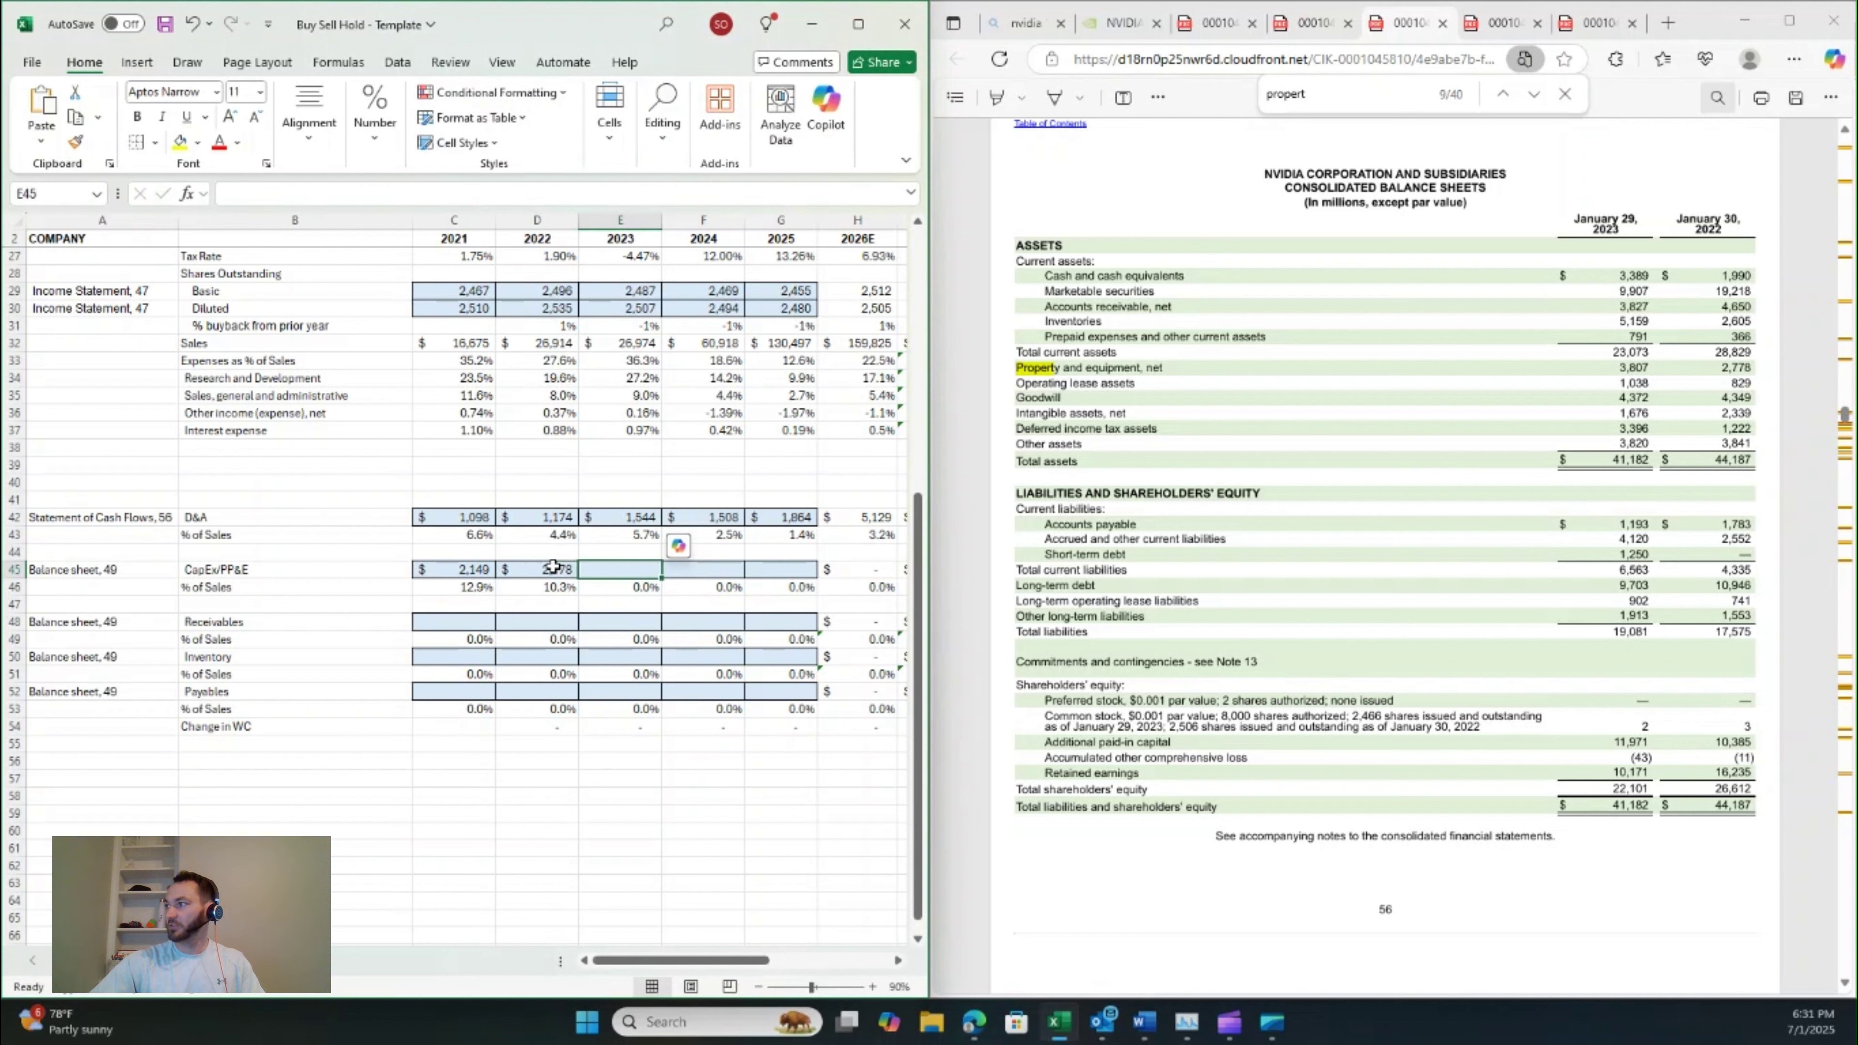
type("3807")
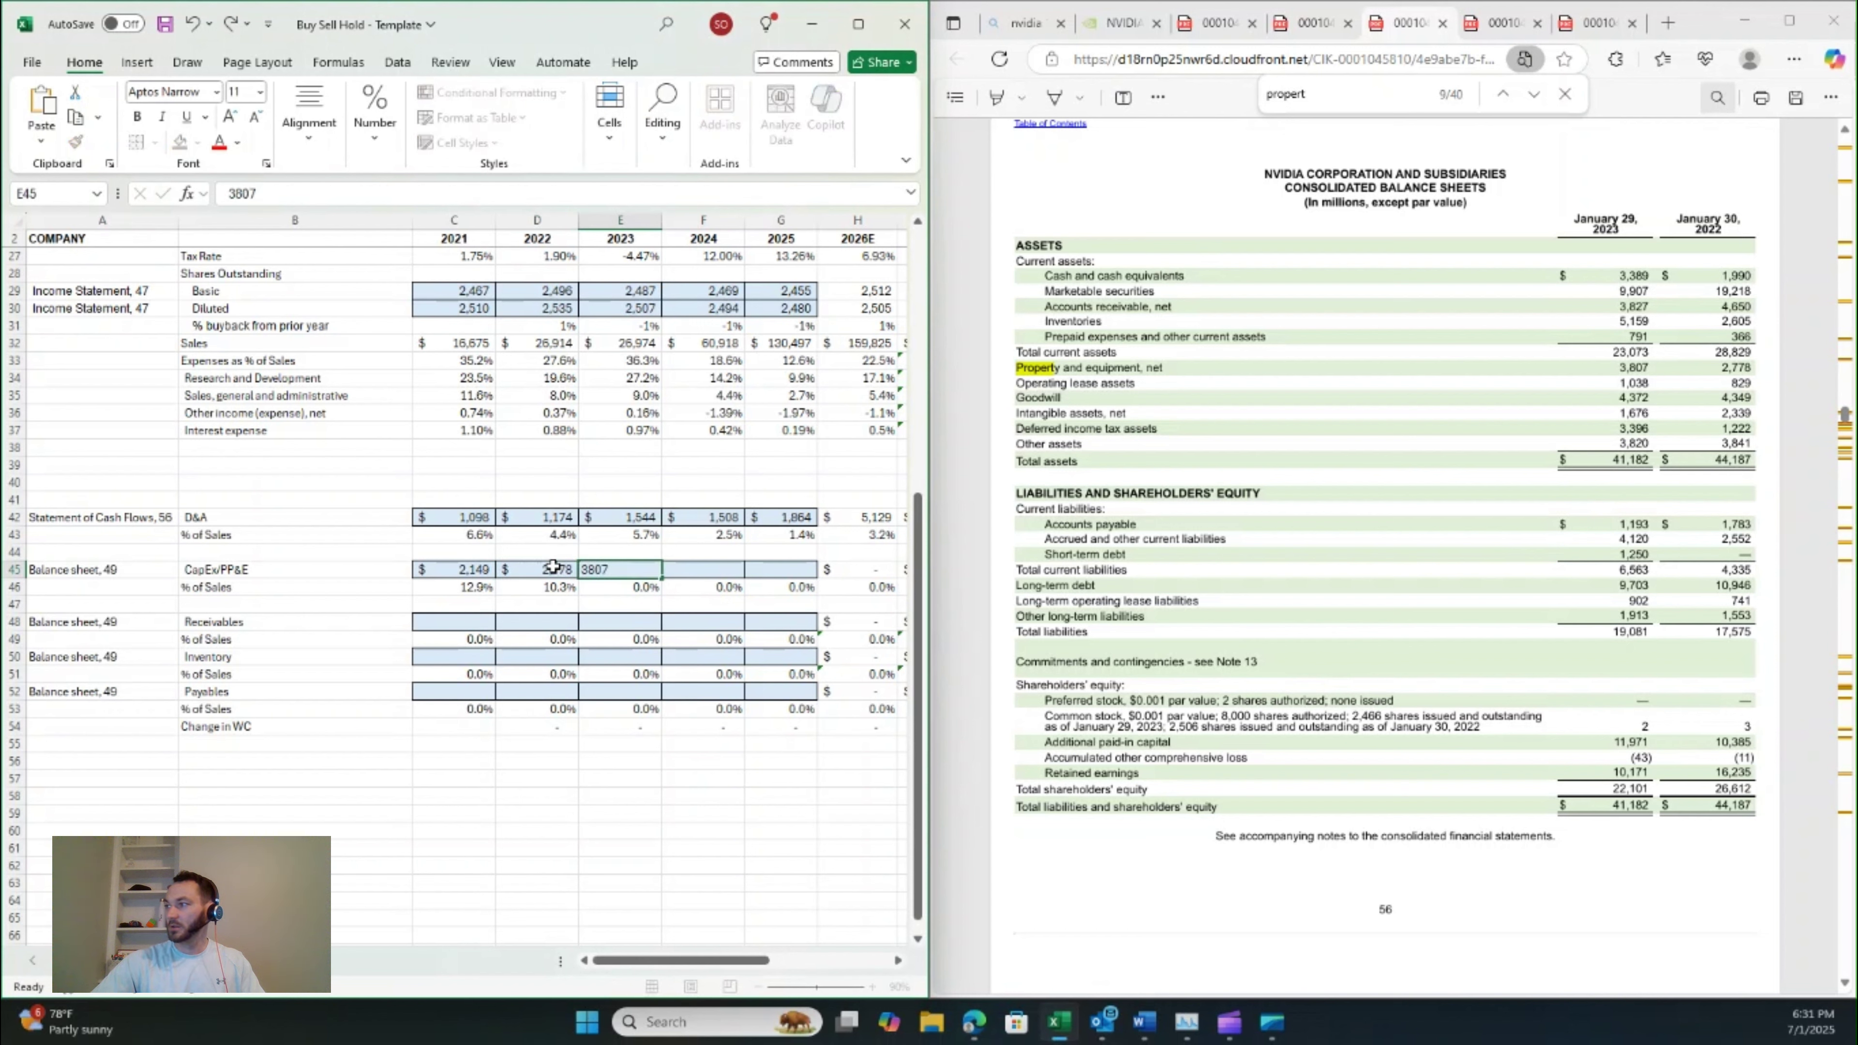
key("Tab")
- Enter CapEx/PP&E of 3914 for 2024 and 6283 for 2025 from the January 26, 2025 10-K's balance sheet
left_click(1441, 607)
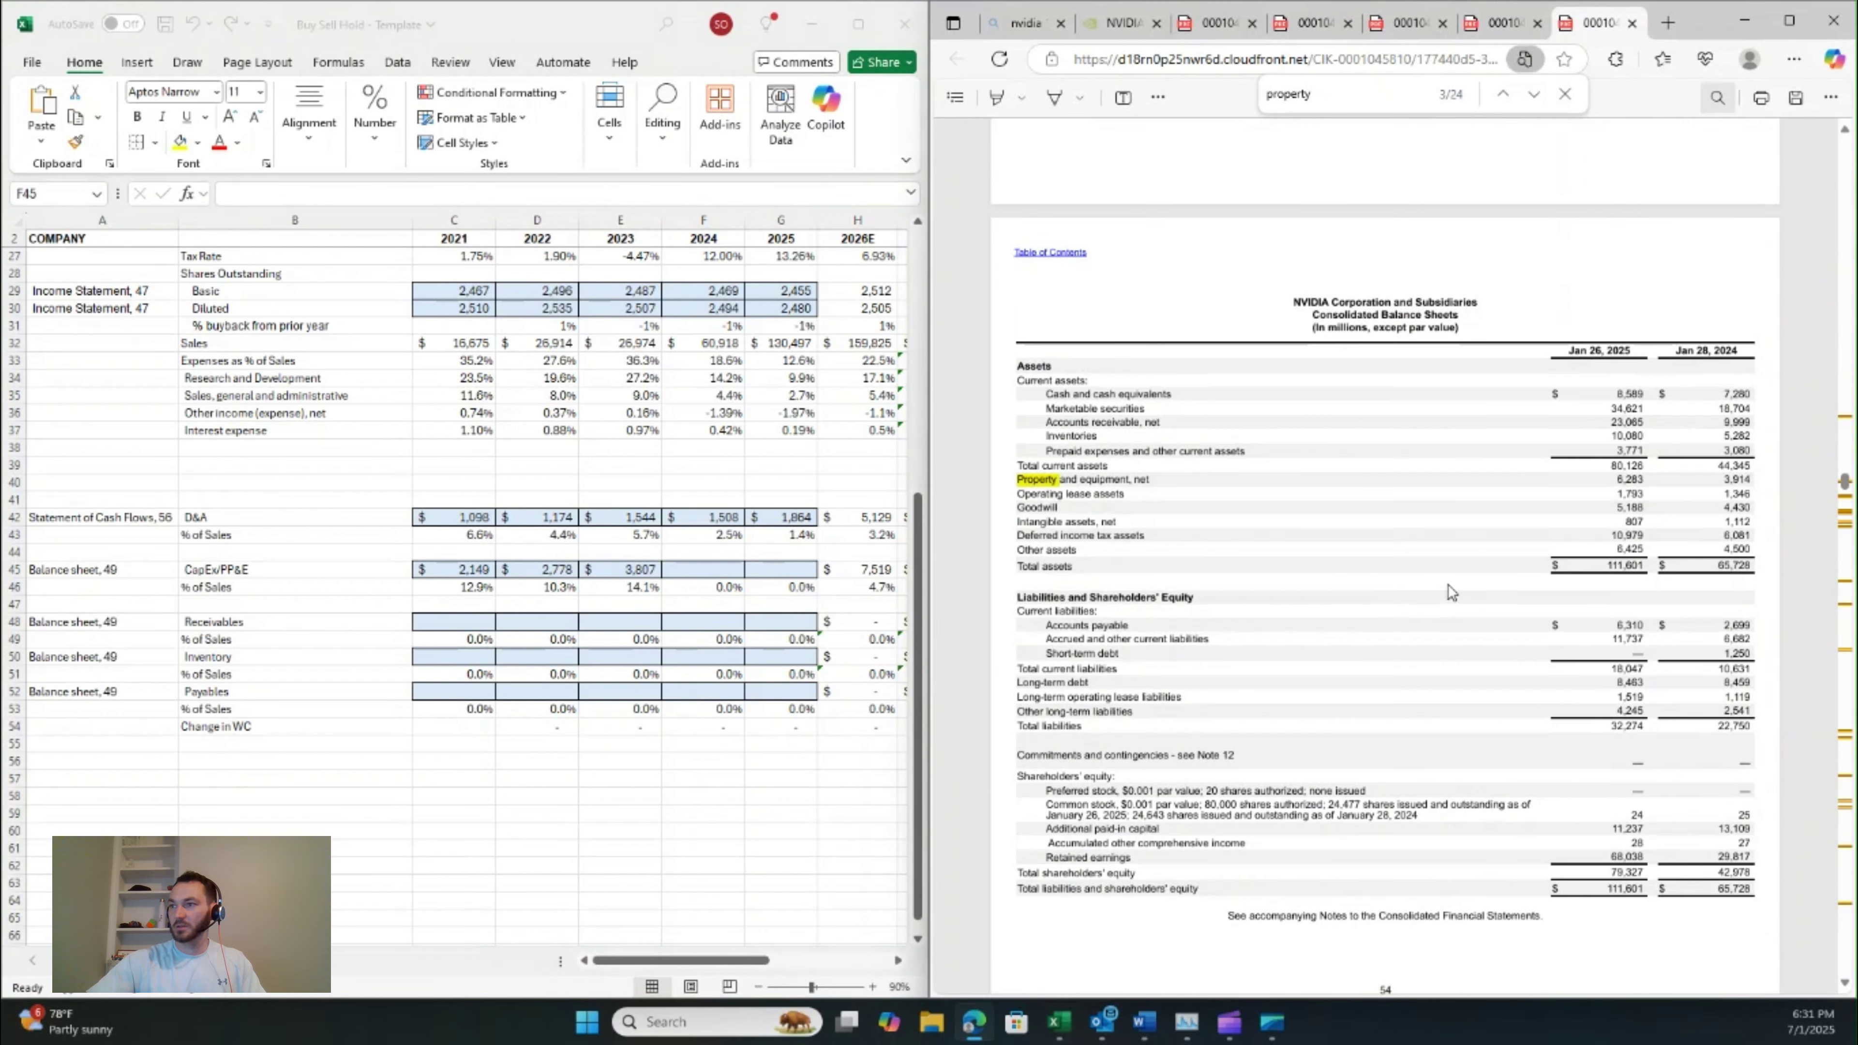
left_click_drag(1023, 477, 1756, 489)
left_click(726, 567)
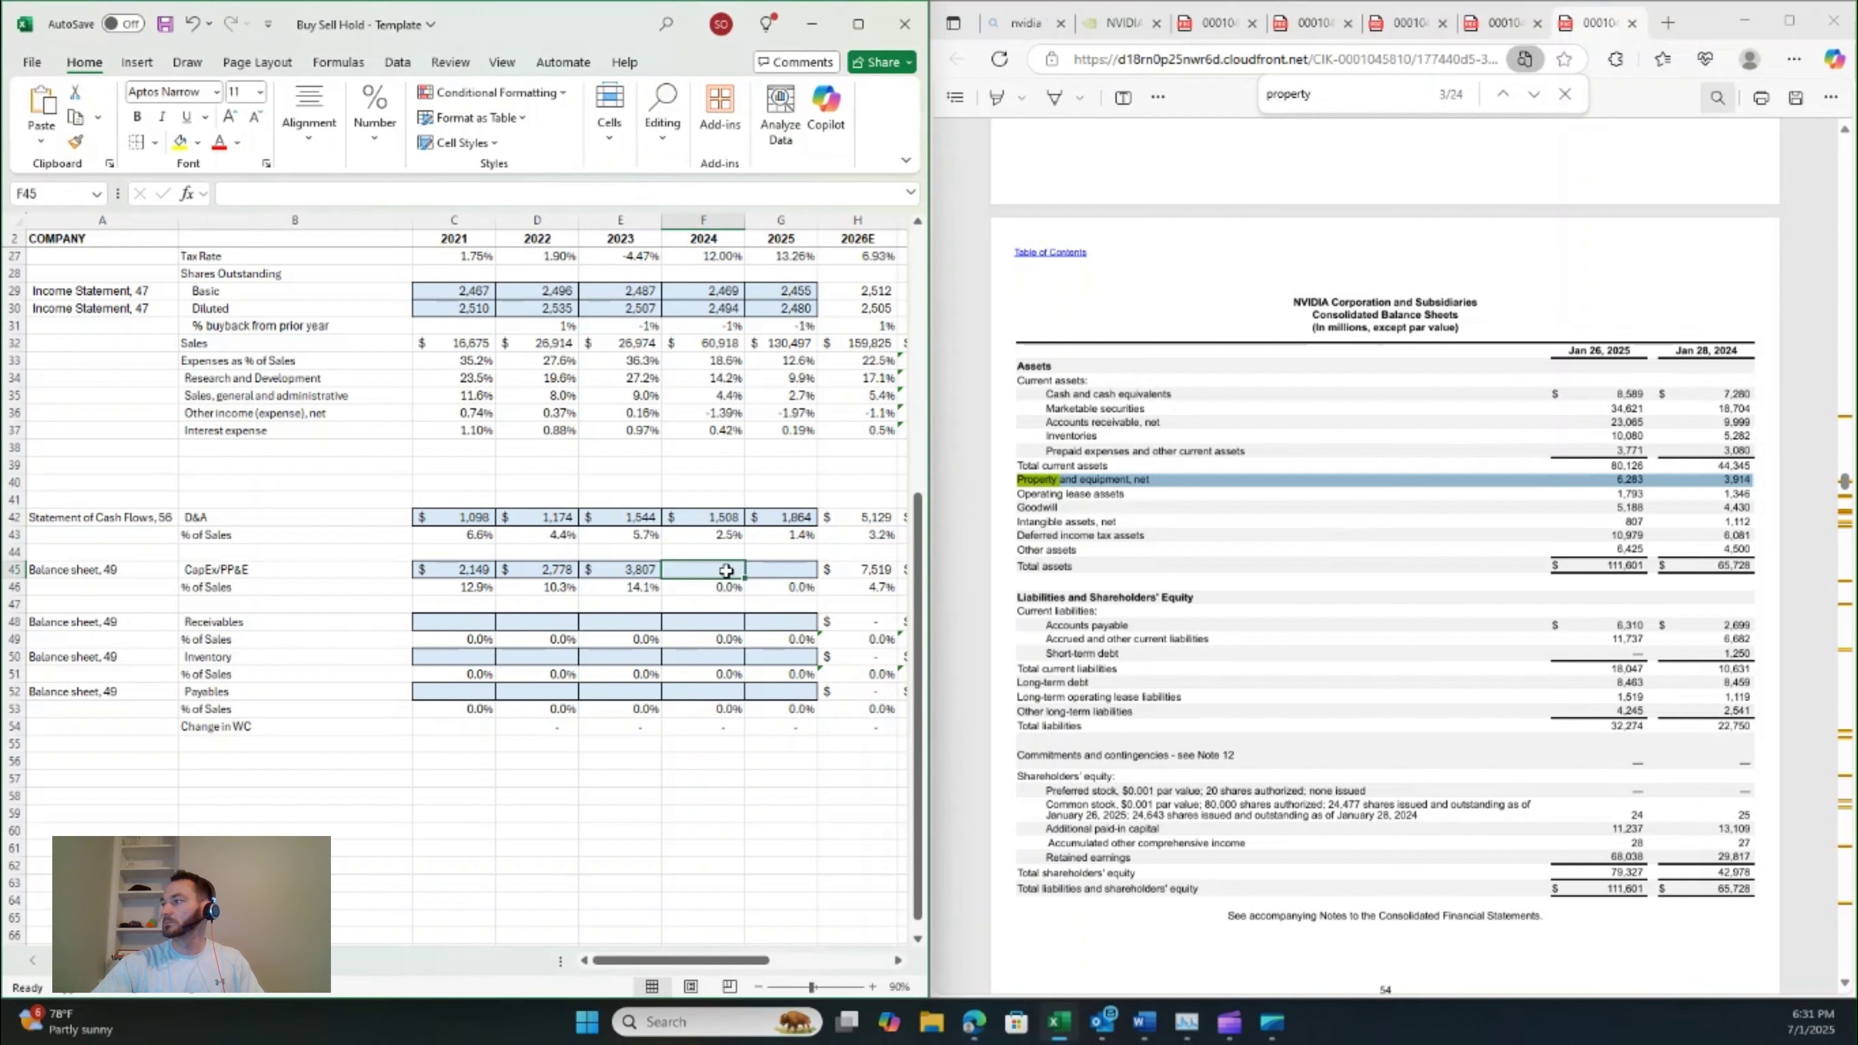
type("3,9")
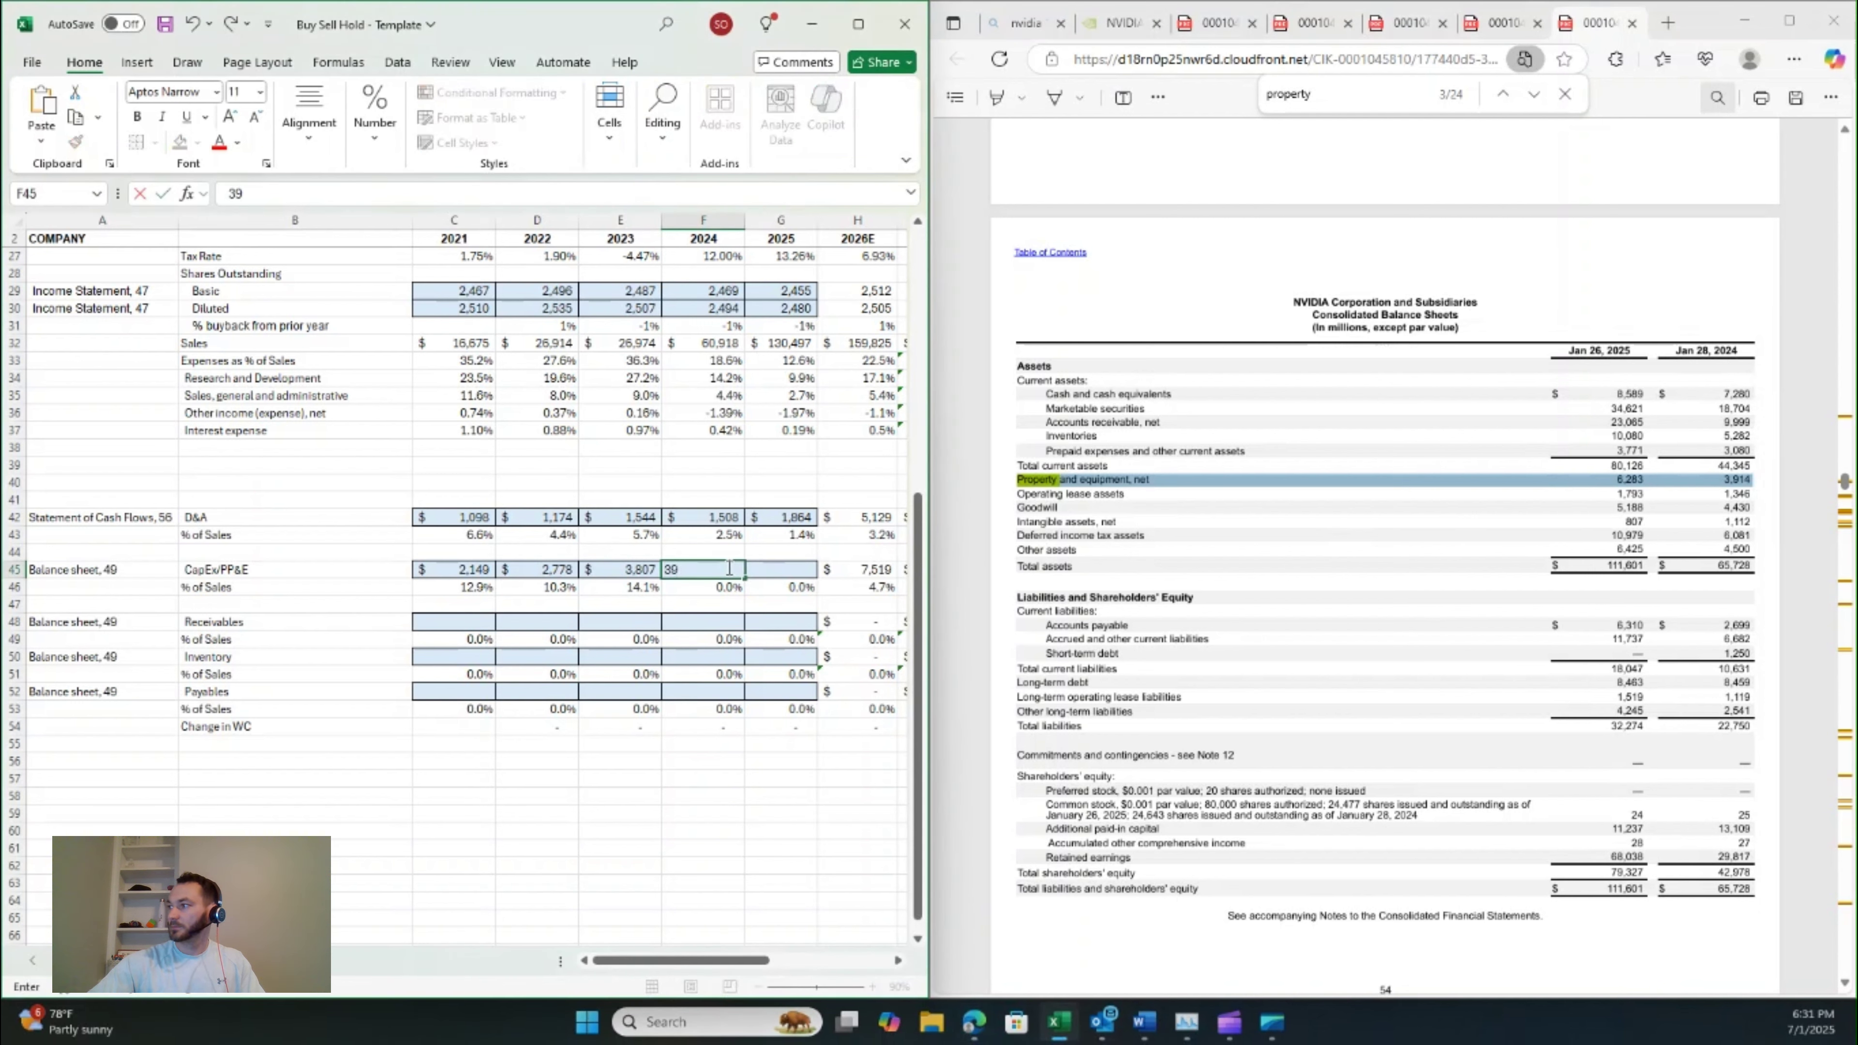
type("14")
key("Tab")
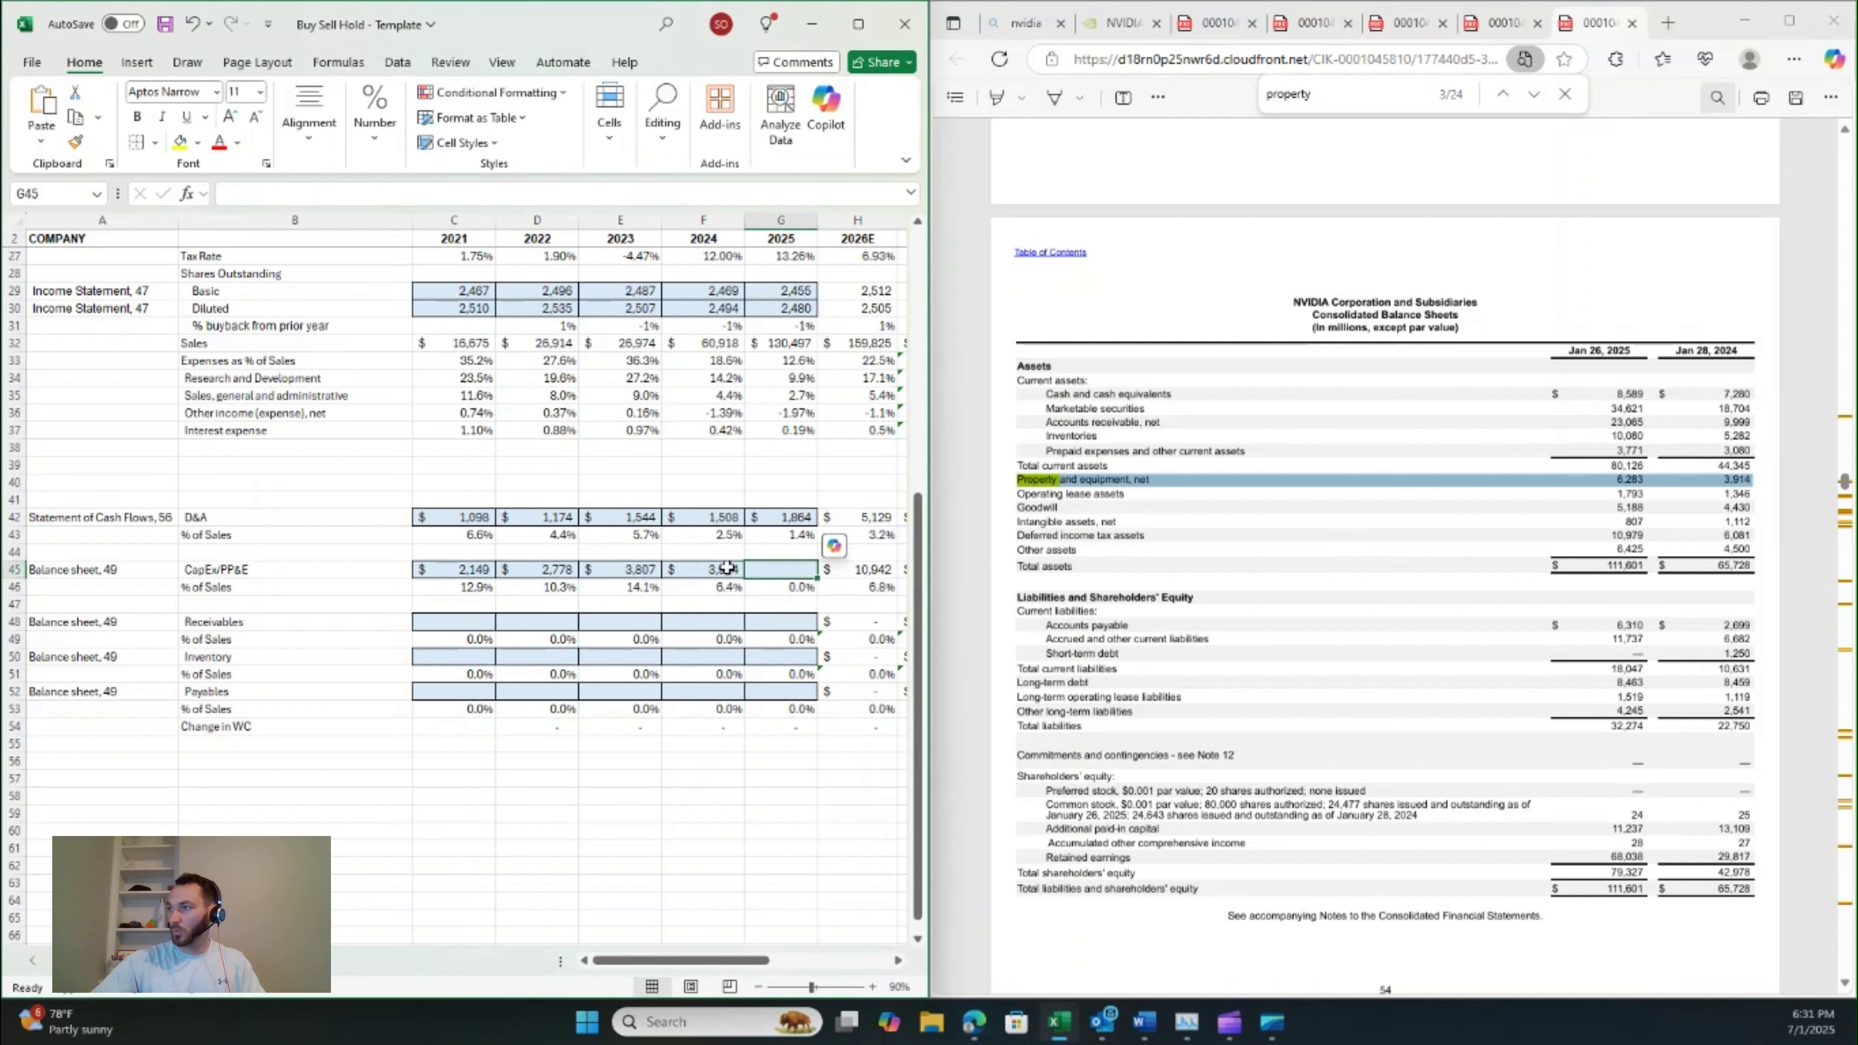
type("6283")
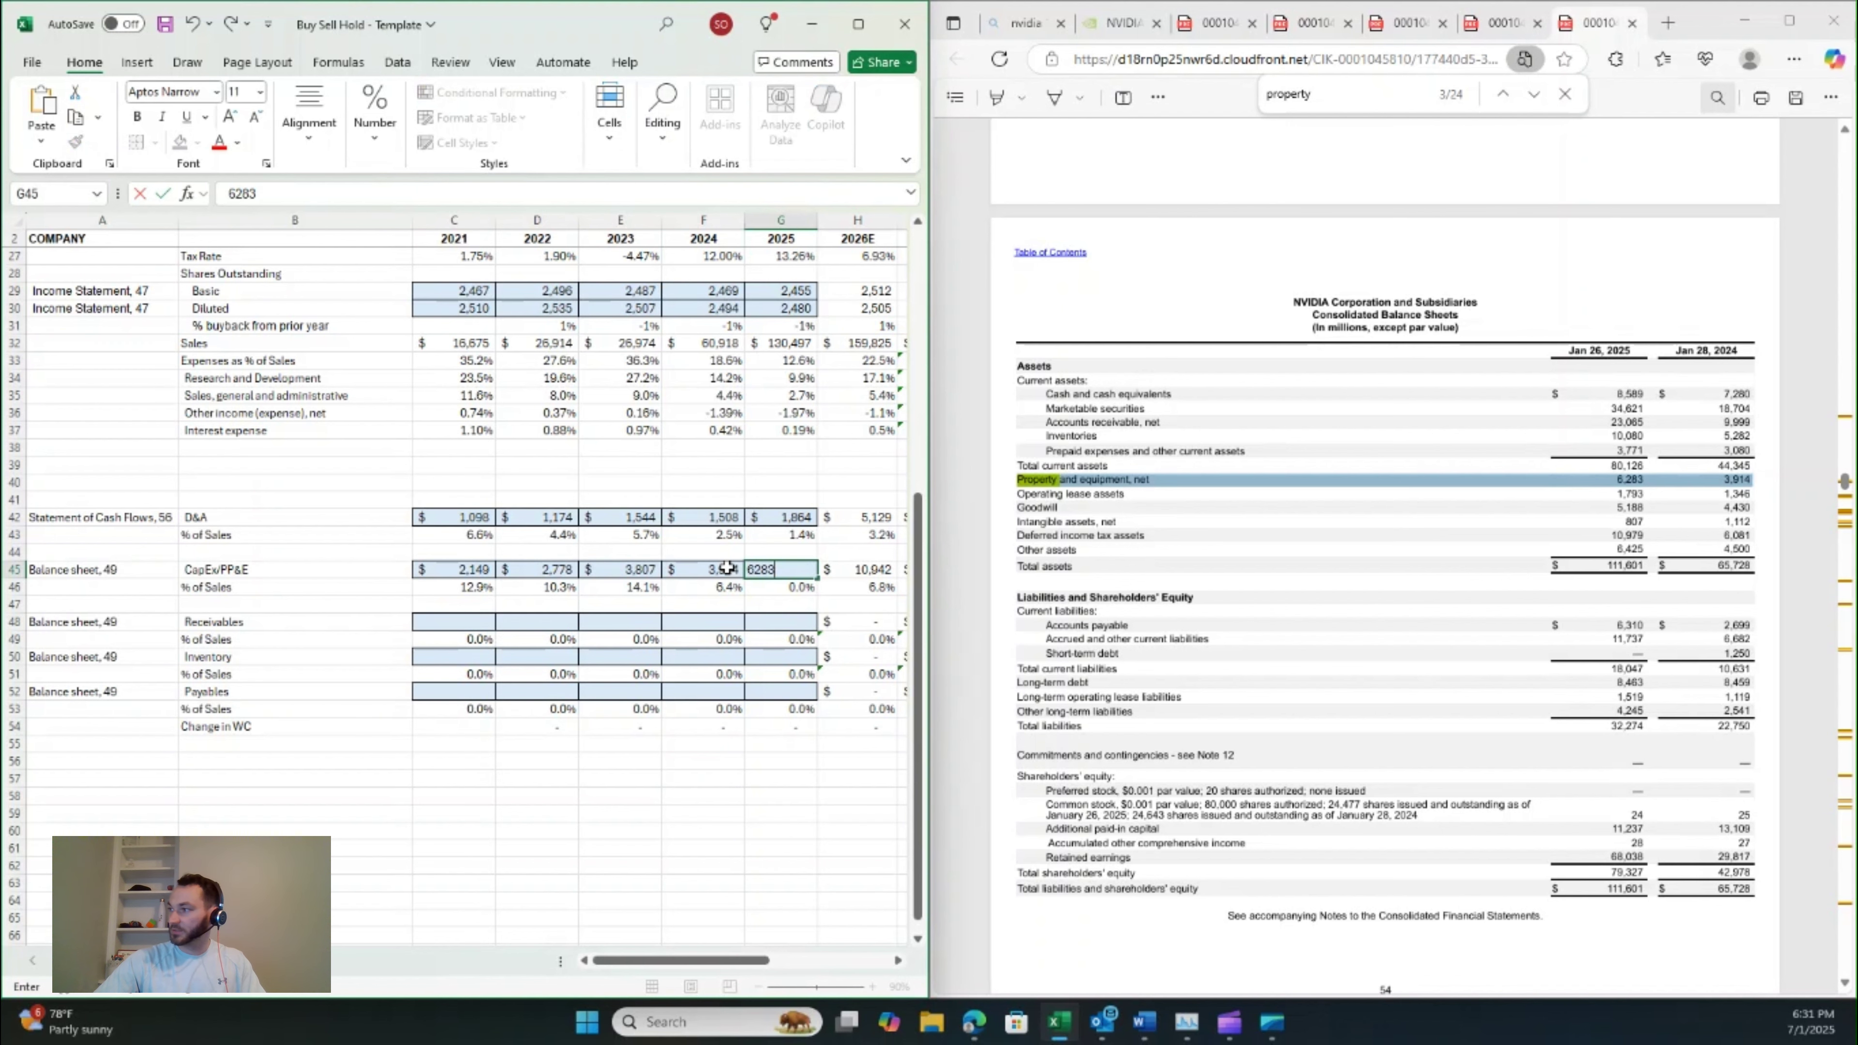
key("Tab")
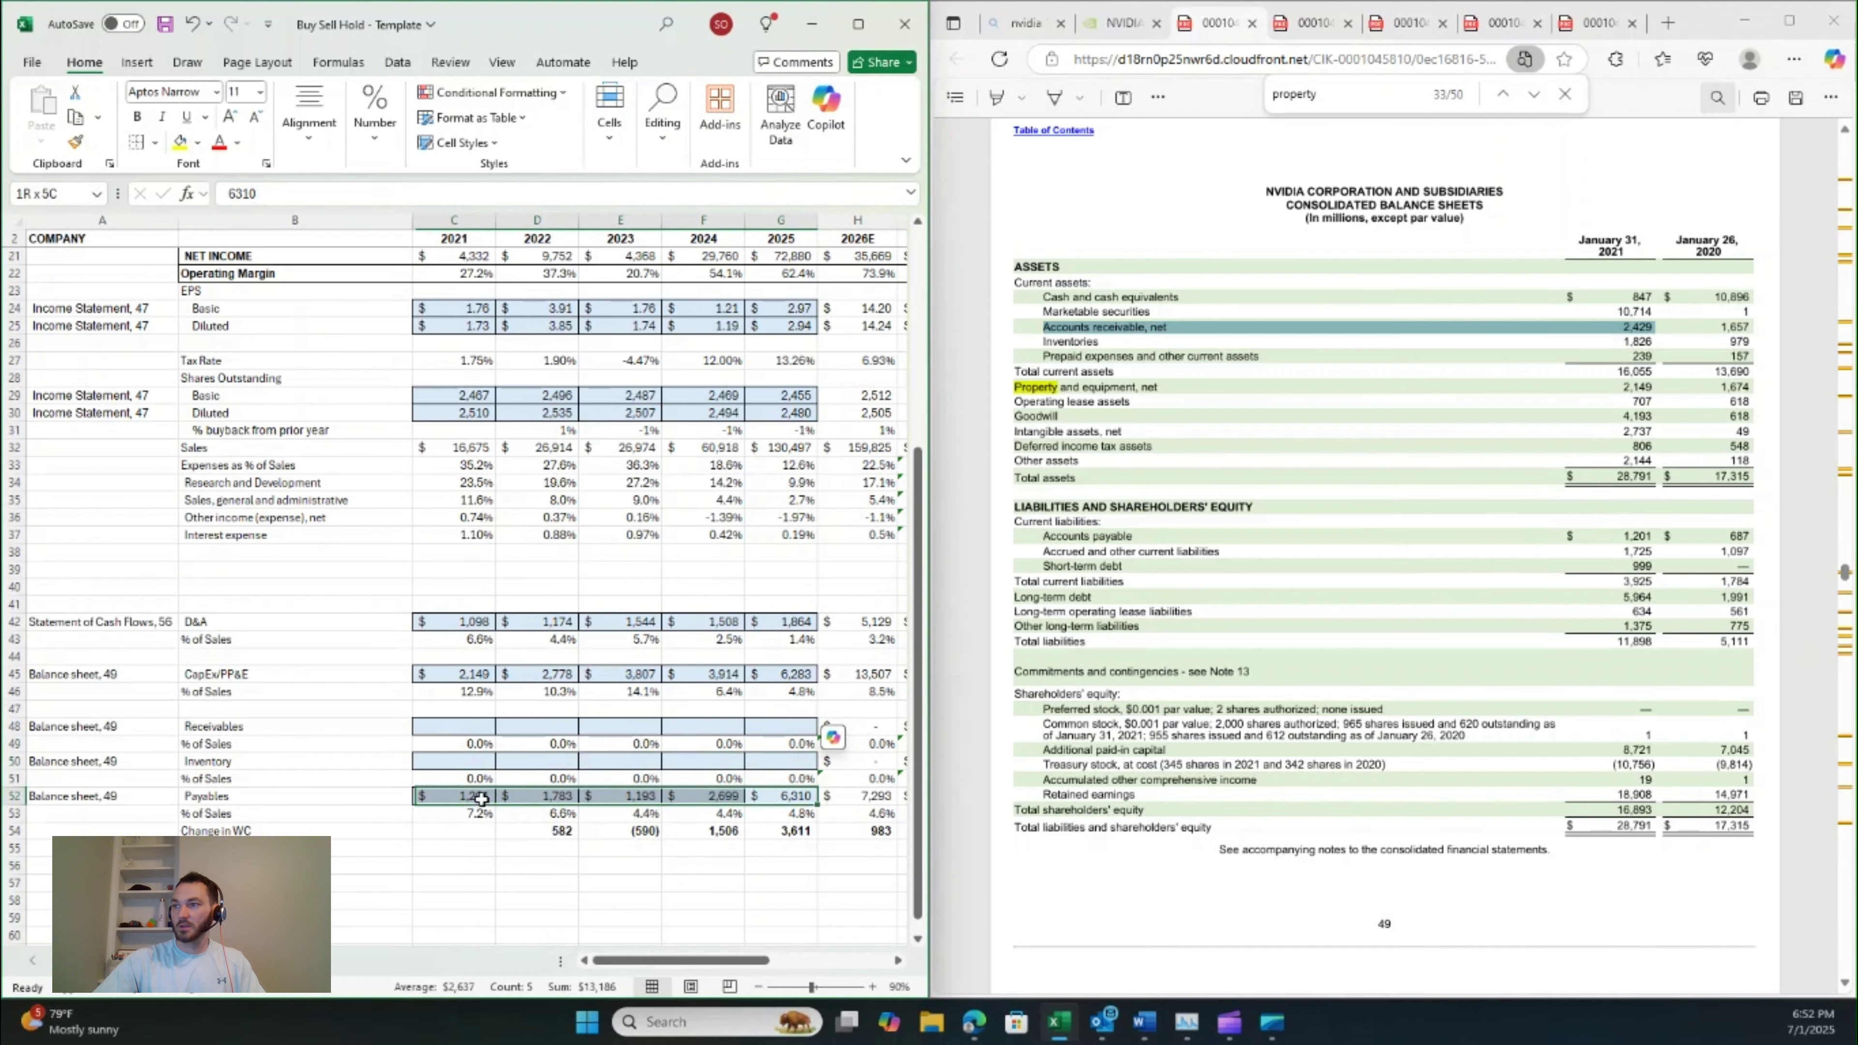
- Clear the 2021–2025 Payables values and move to the 2021 Receivables cell
key("Up")
key("Up")
key("Up")
key("Up")
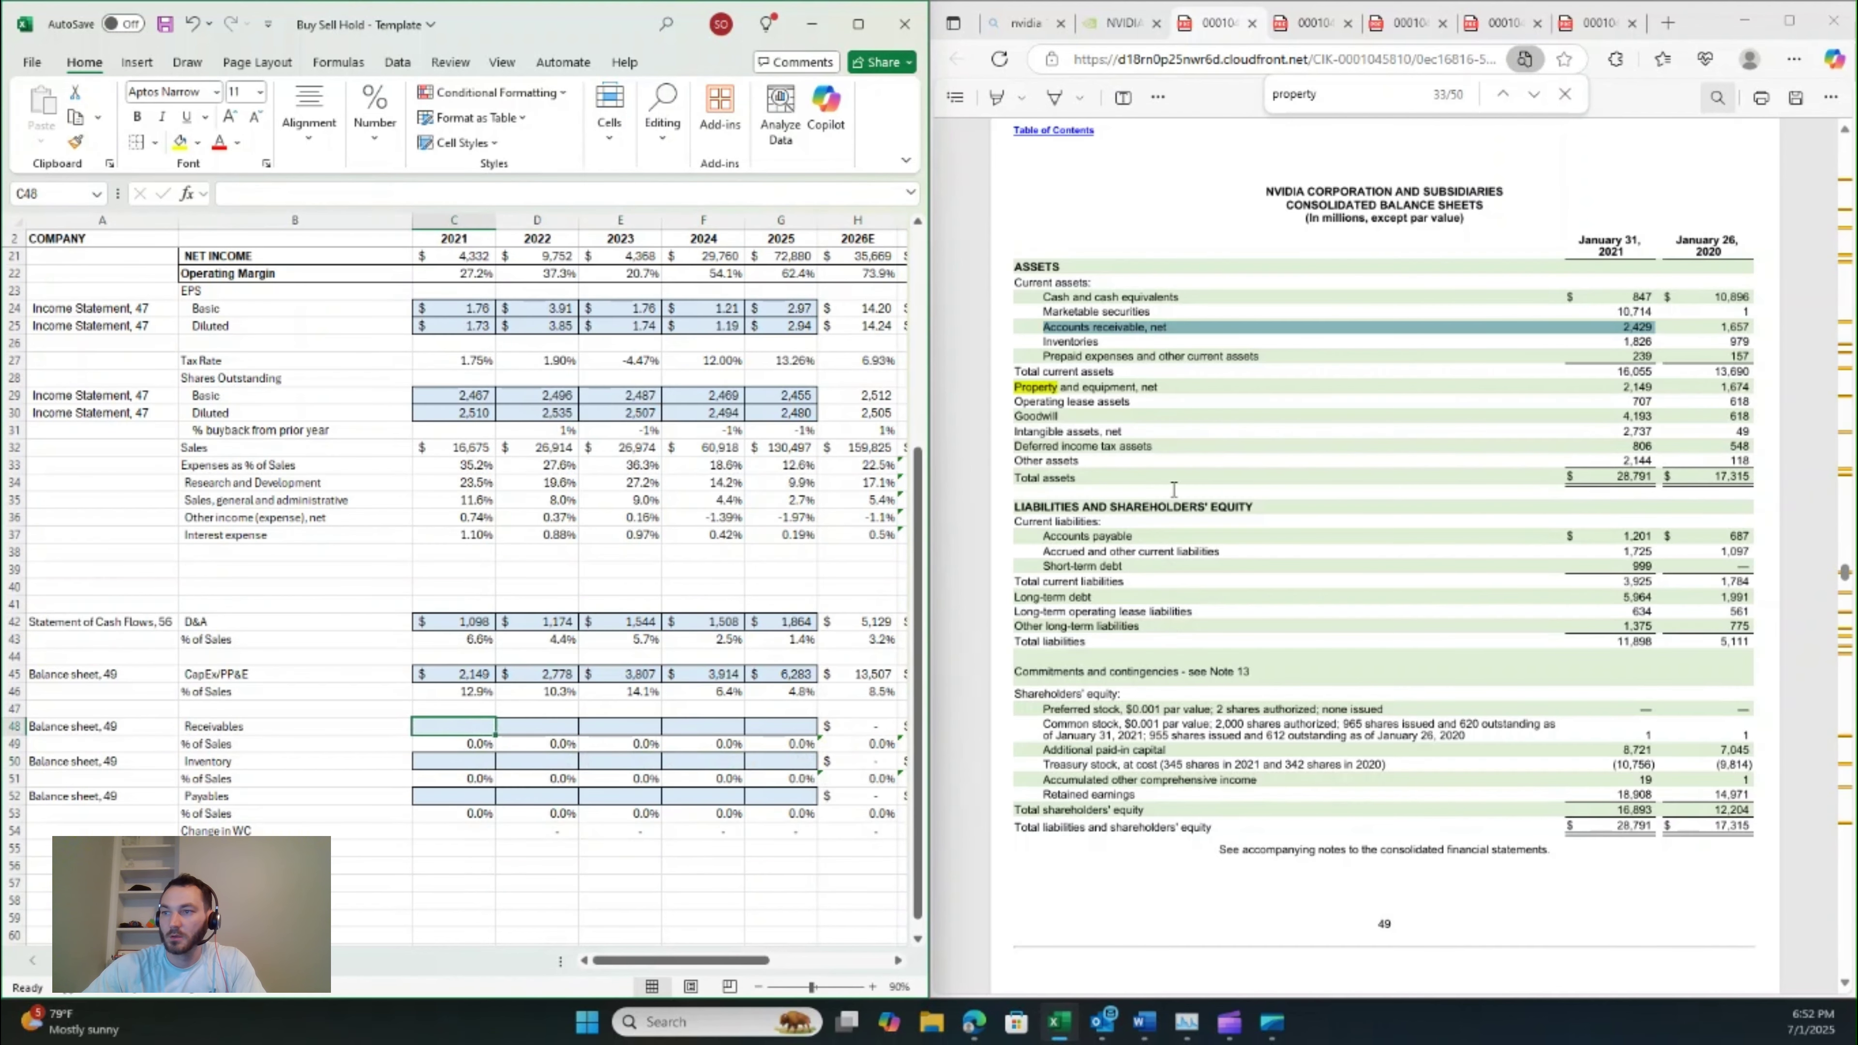
- Enter 2429 as the 2021 Receivables, taken from accounts receivable, net on the January 31, 2021 balance sheet
left_click(1618, 327)
left_click_drag(1623, 326, 1659, 328)
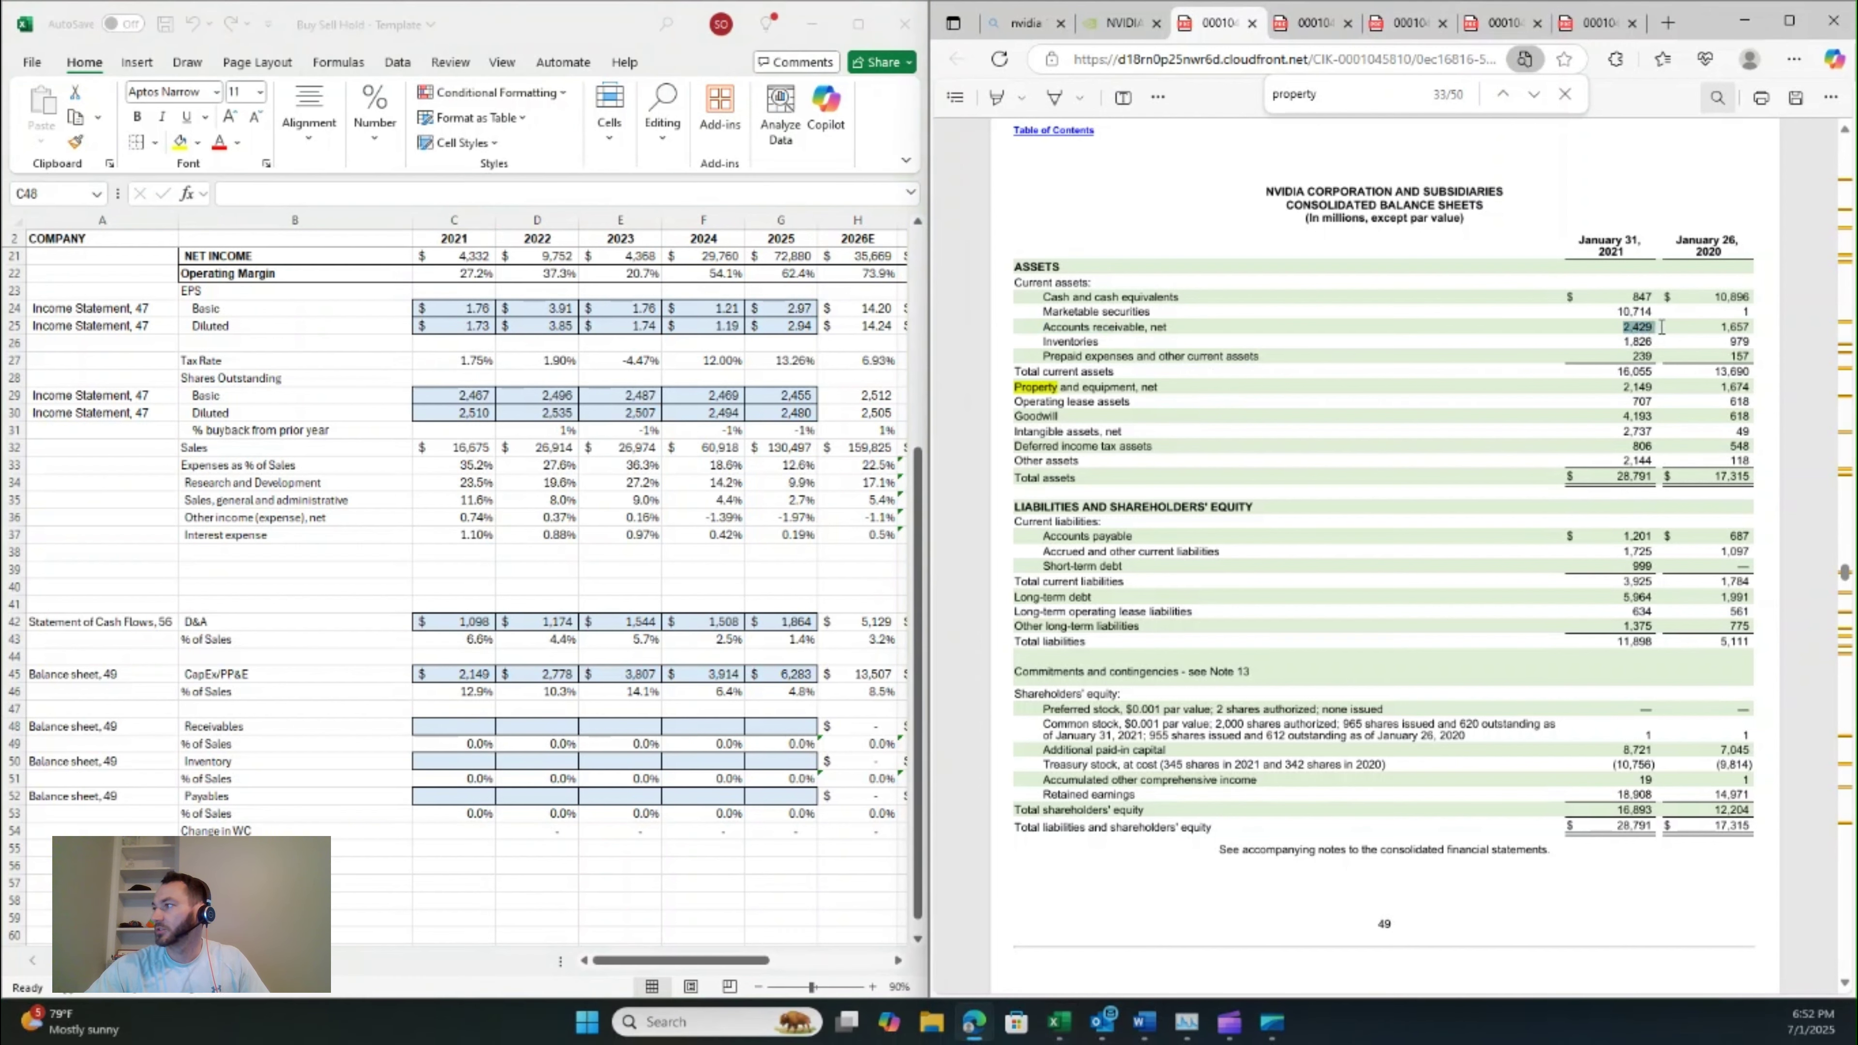
key("ctrl+c")
left_click(450, 730)
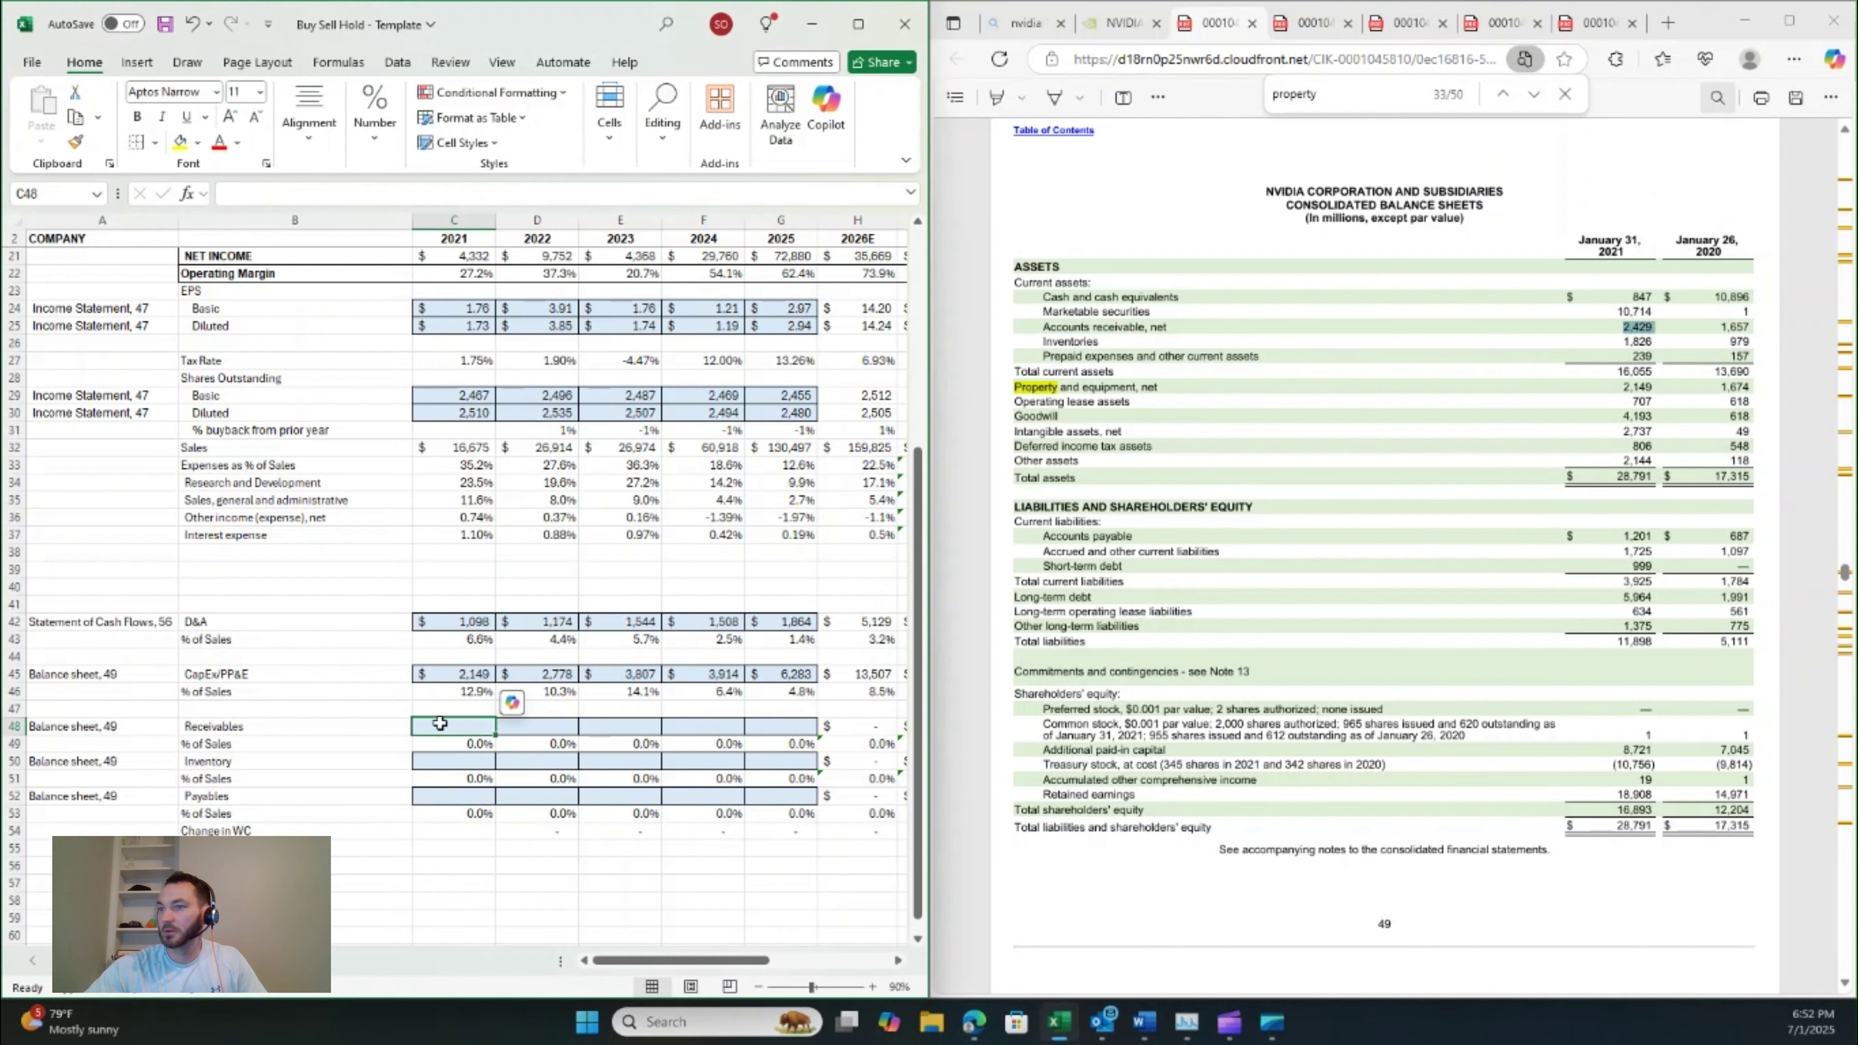
type("2429")
key("Tab")
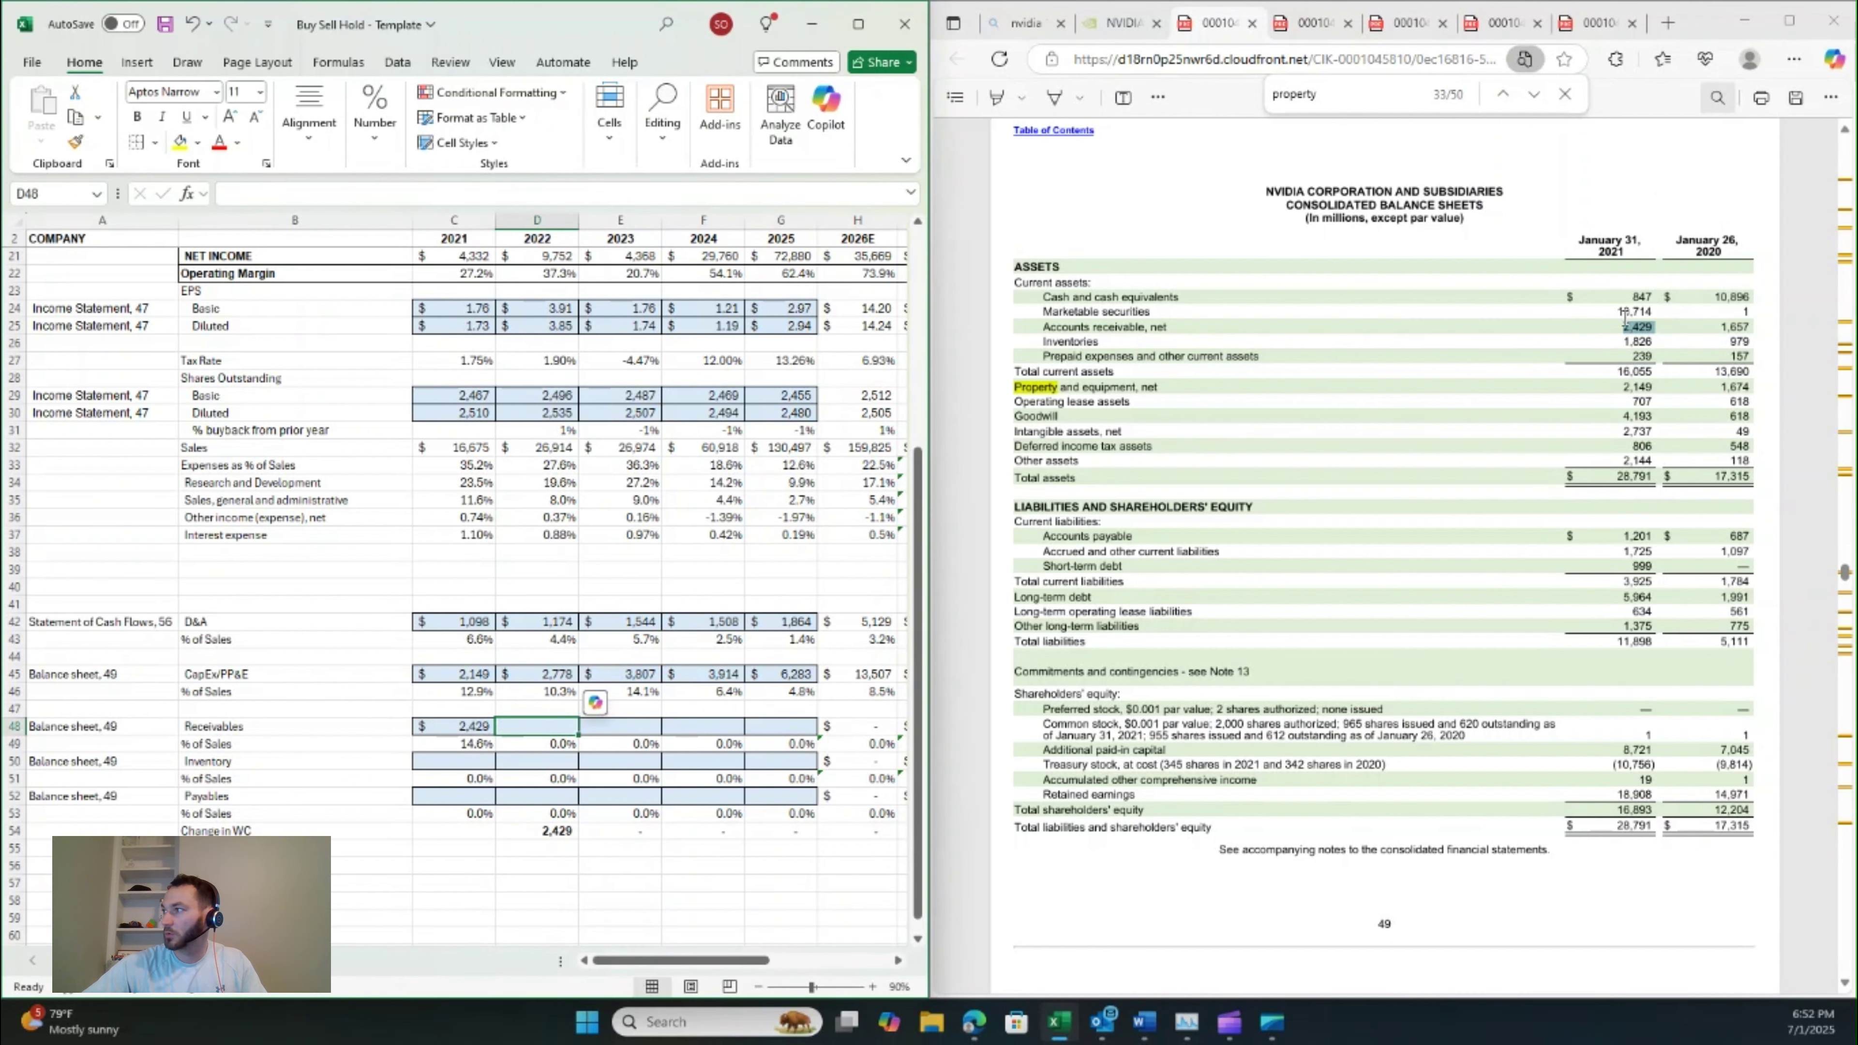
- Enter Receivables of 4650 for 2022 and 3827 for 2023 from accounts receivable, net on the January 29, 2023 balance sheet
left_click(1333, 328)
left_click(1400, 23)
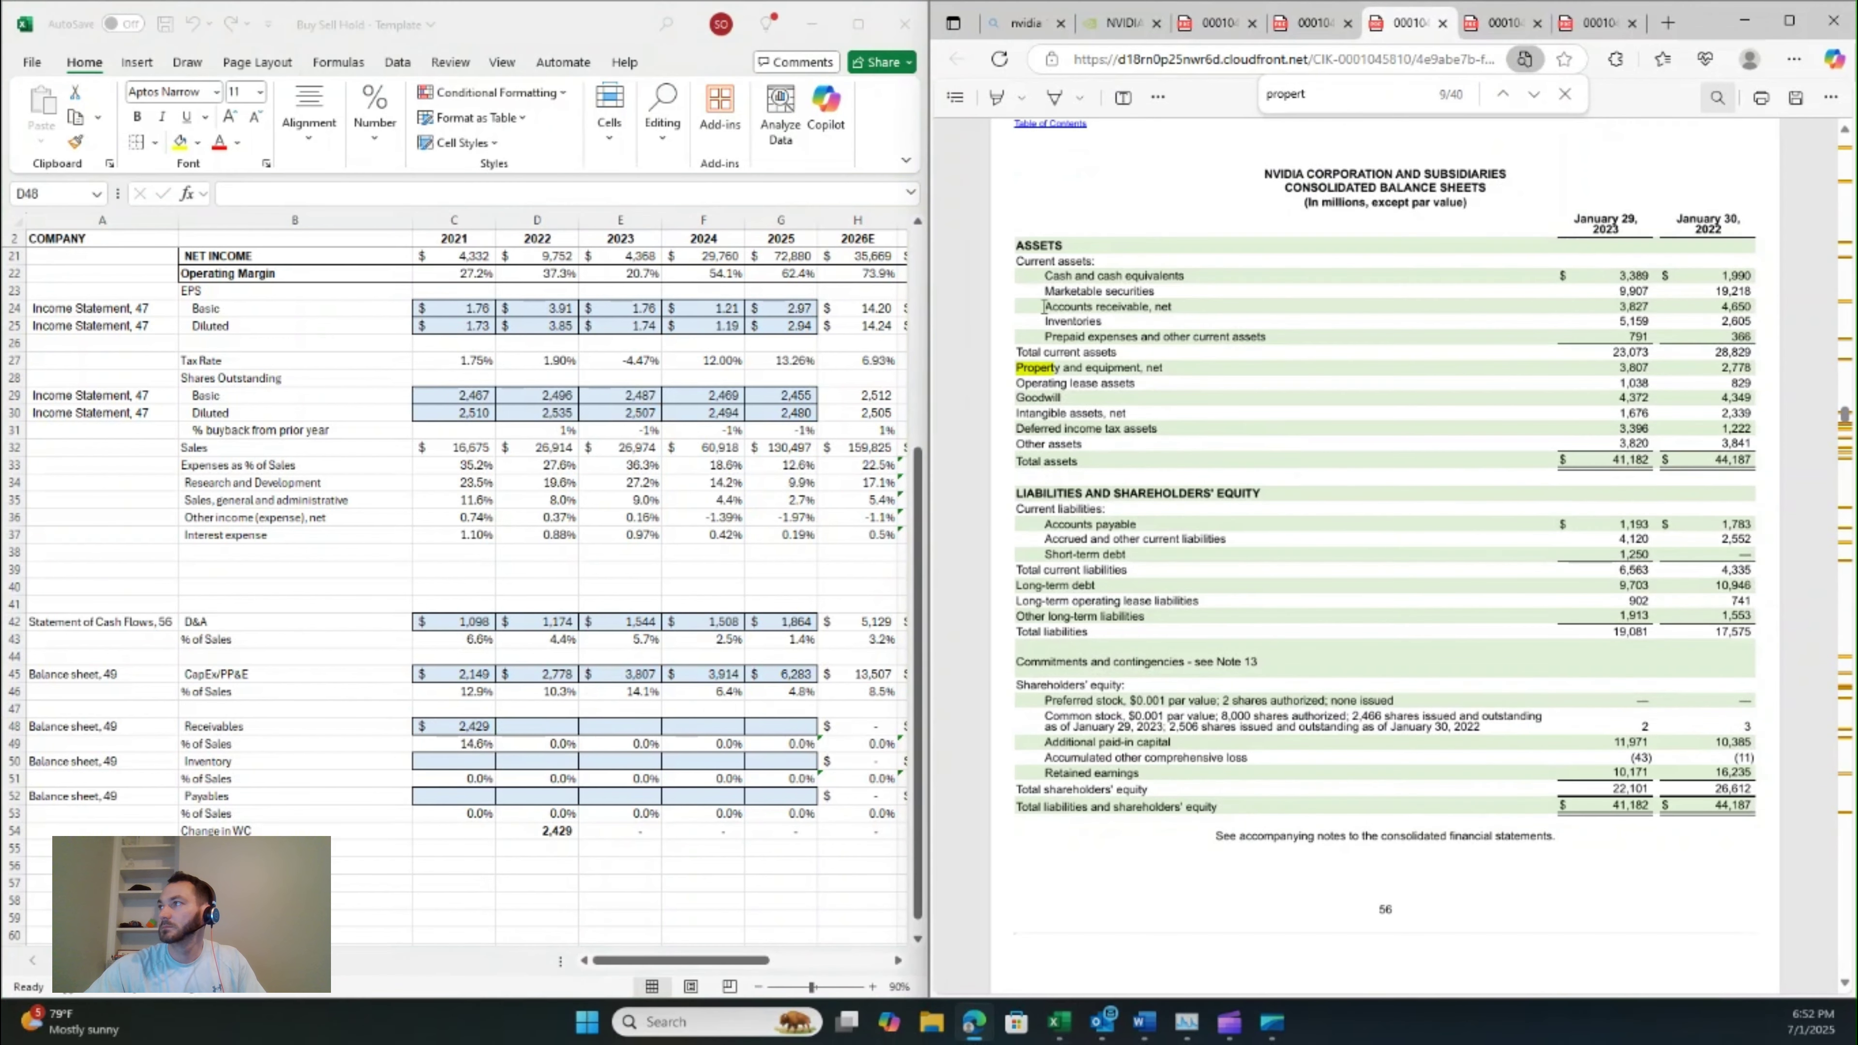
left_click_drag(1044, 306, 1756, 310)
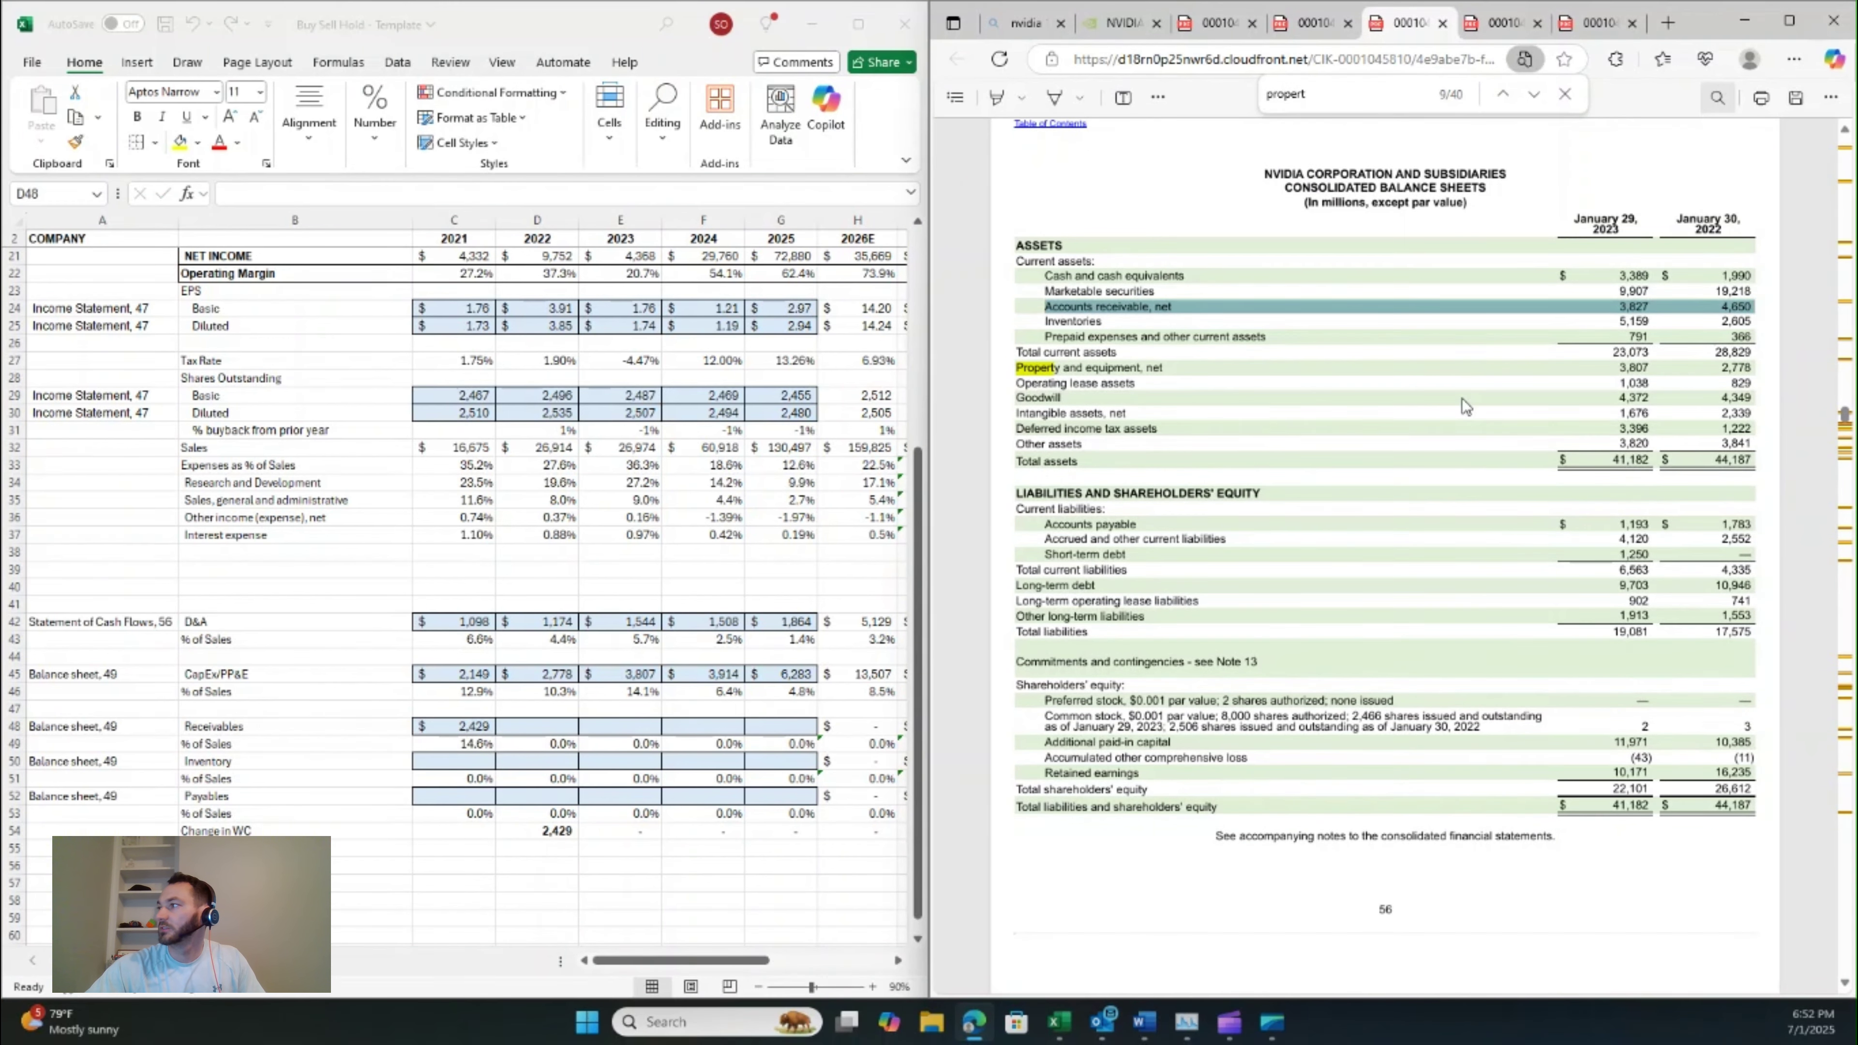
left_click(542, 726)
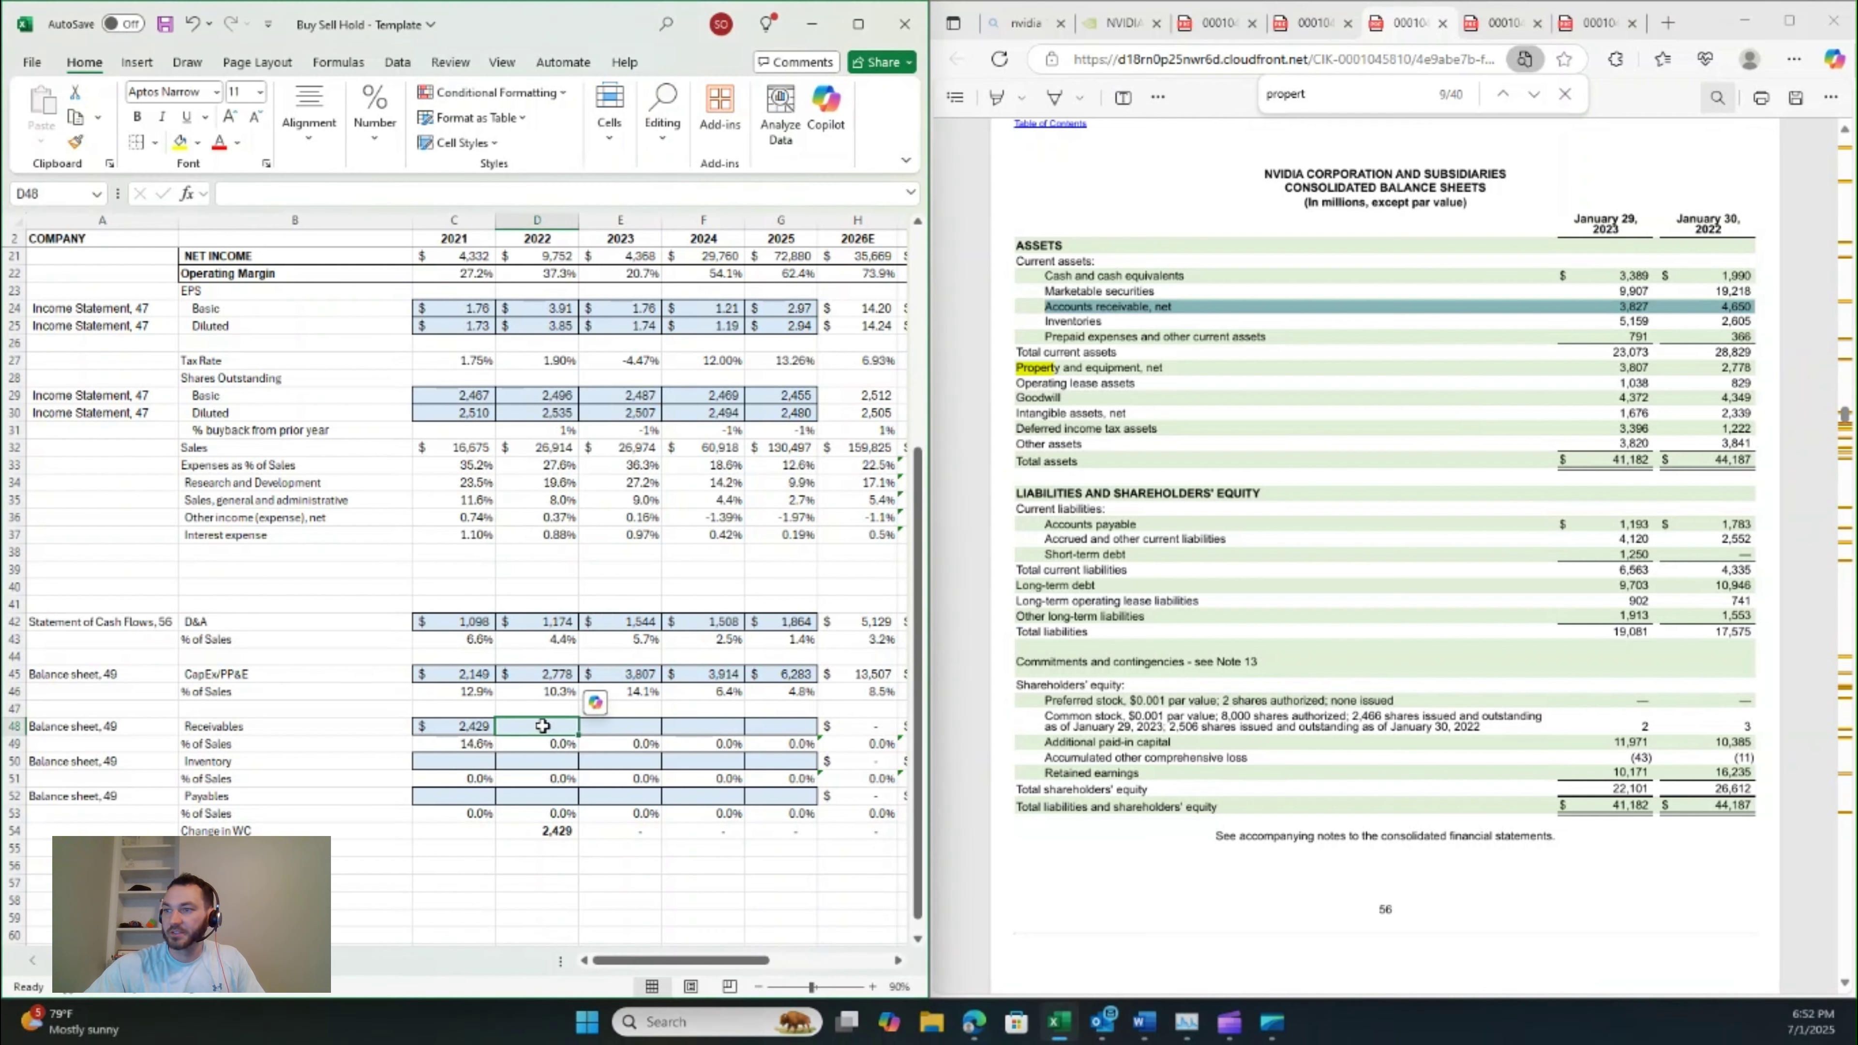
type("4650")
key("Tab")
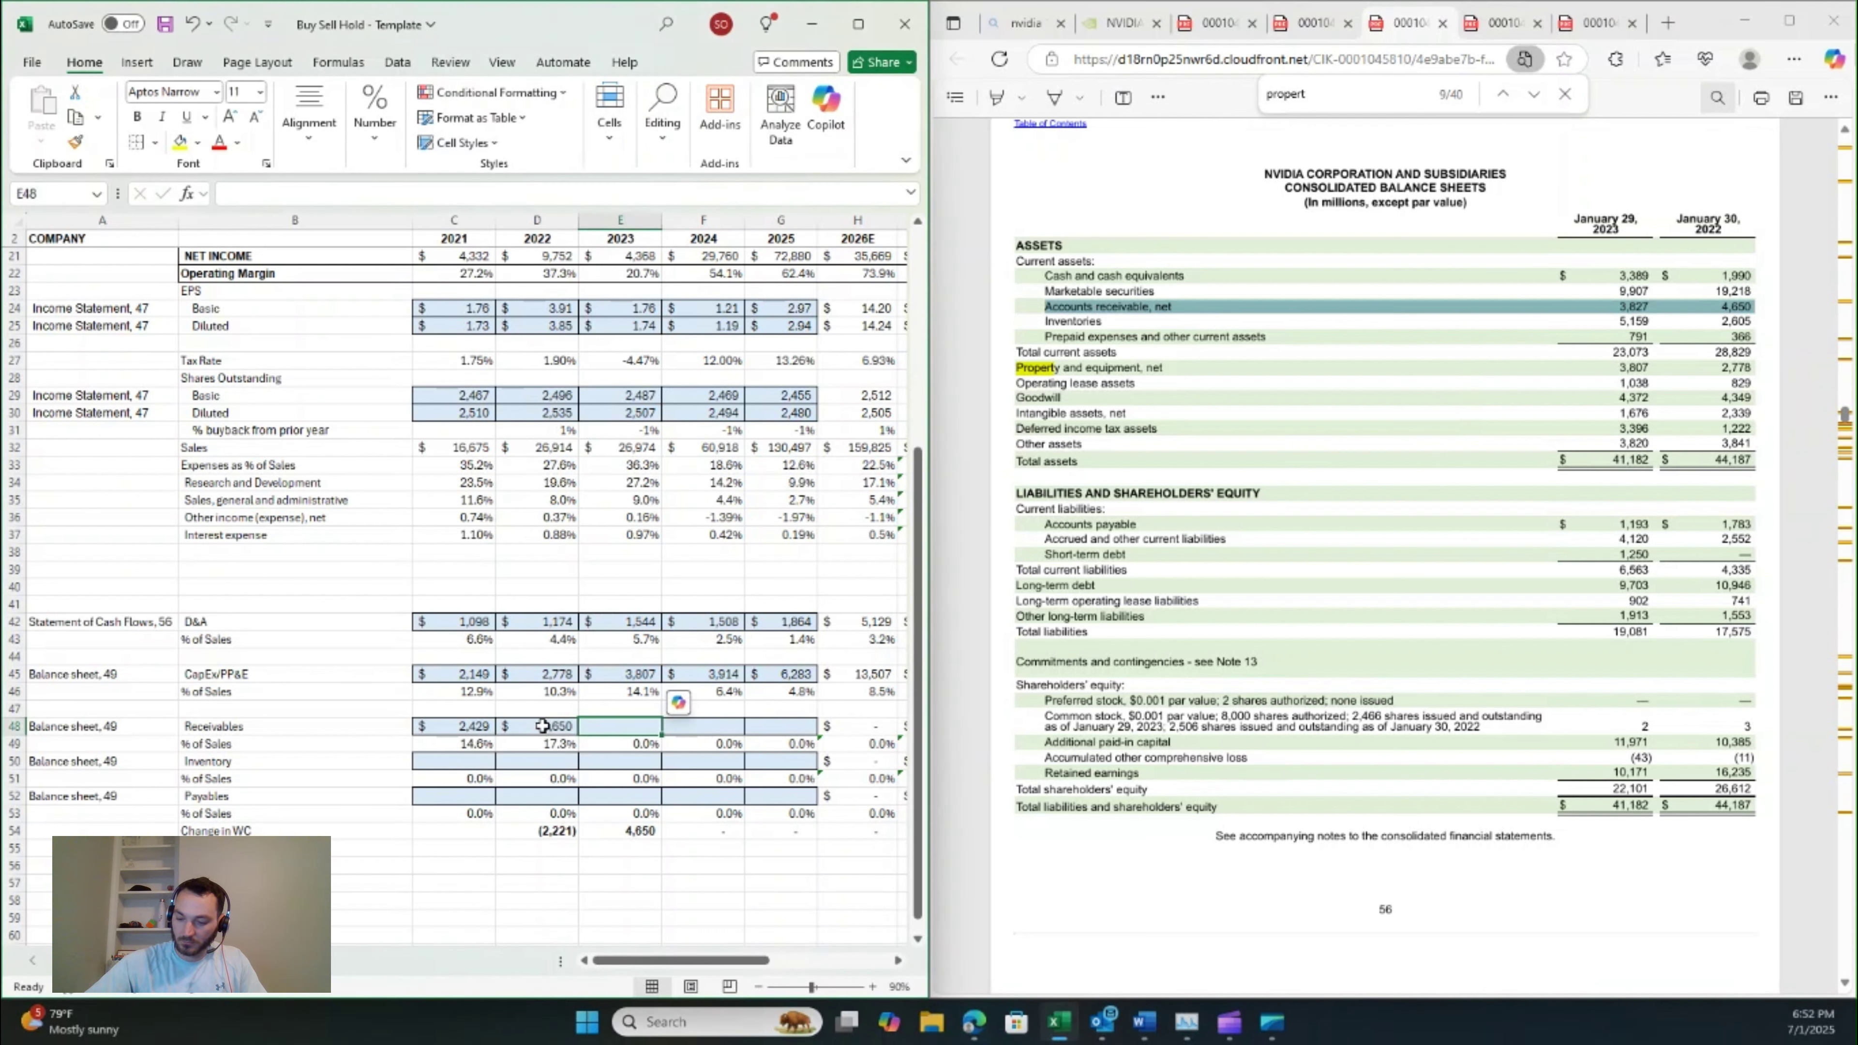
type("3")
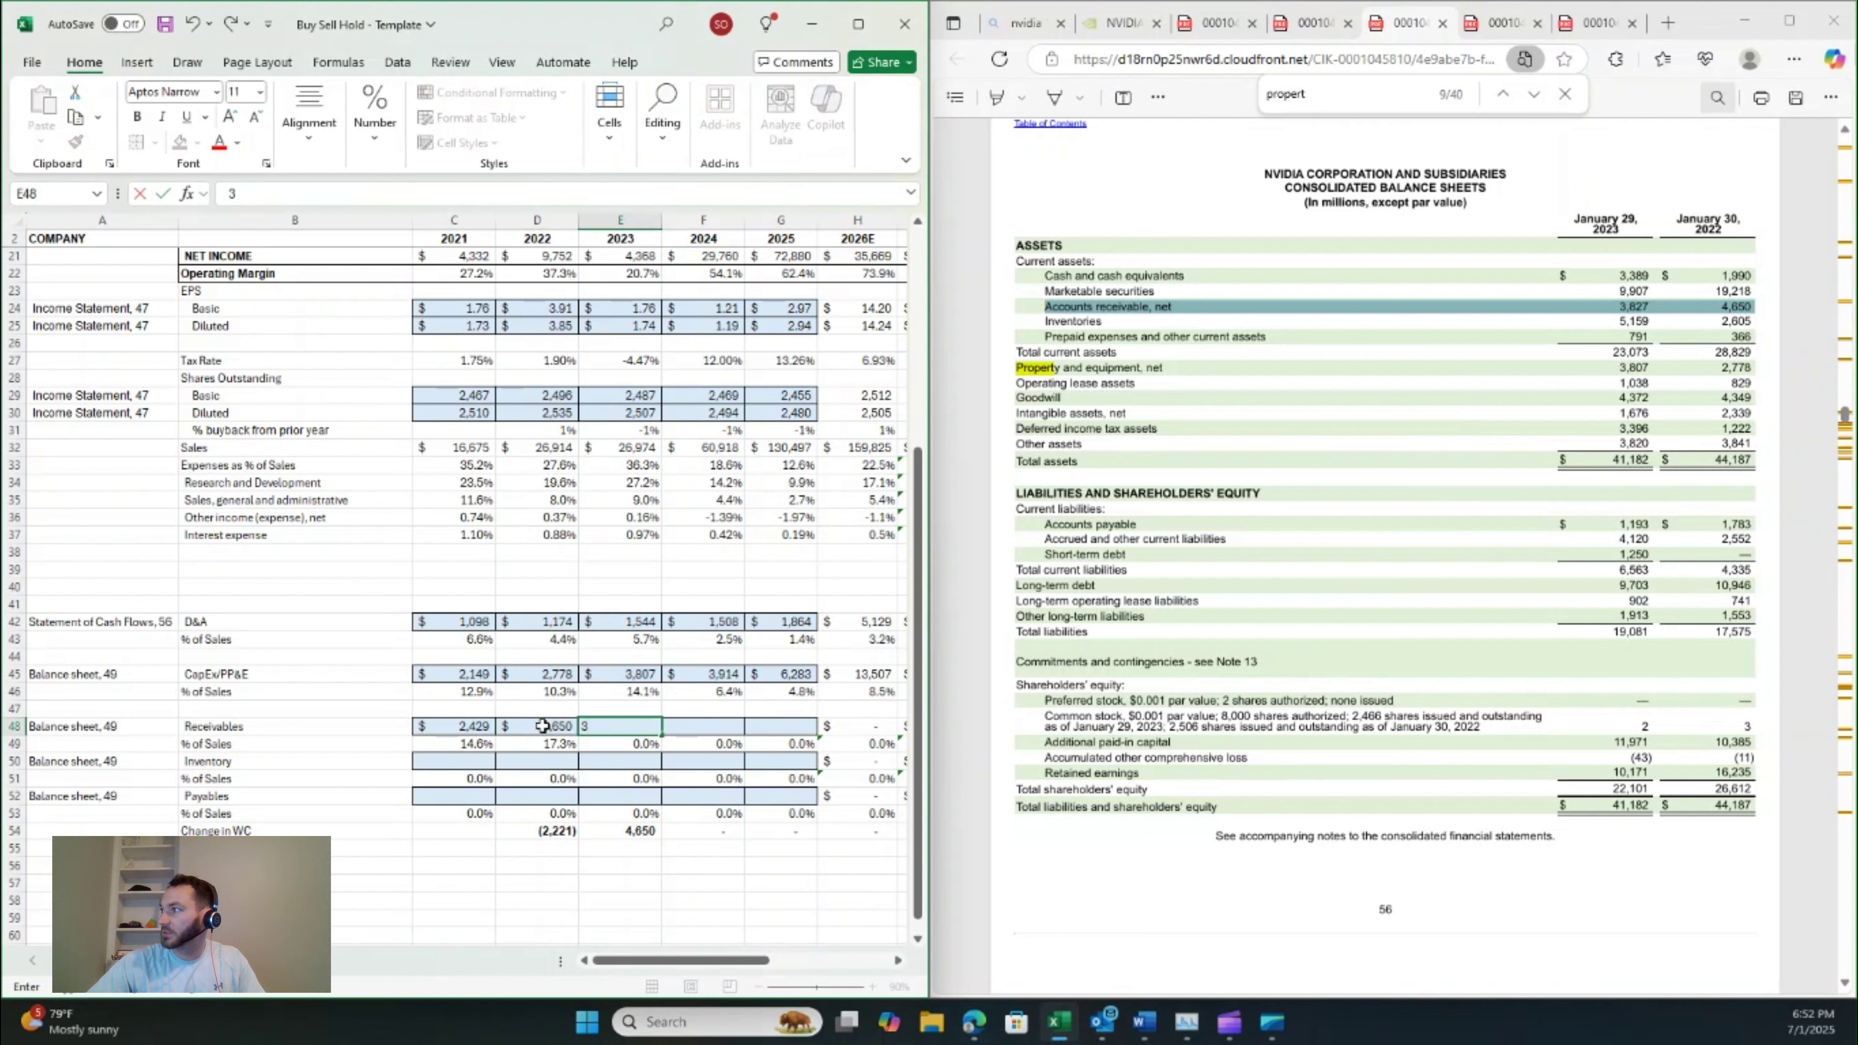
type(",827")
key("Tab")
- Enter Receivables of 9999 for 2024 and 23065 for 2025 from accounts receivable, net on the January 26, 2025 balance sheet
left_click(1390, 614)
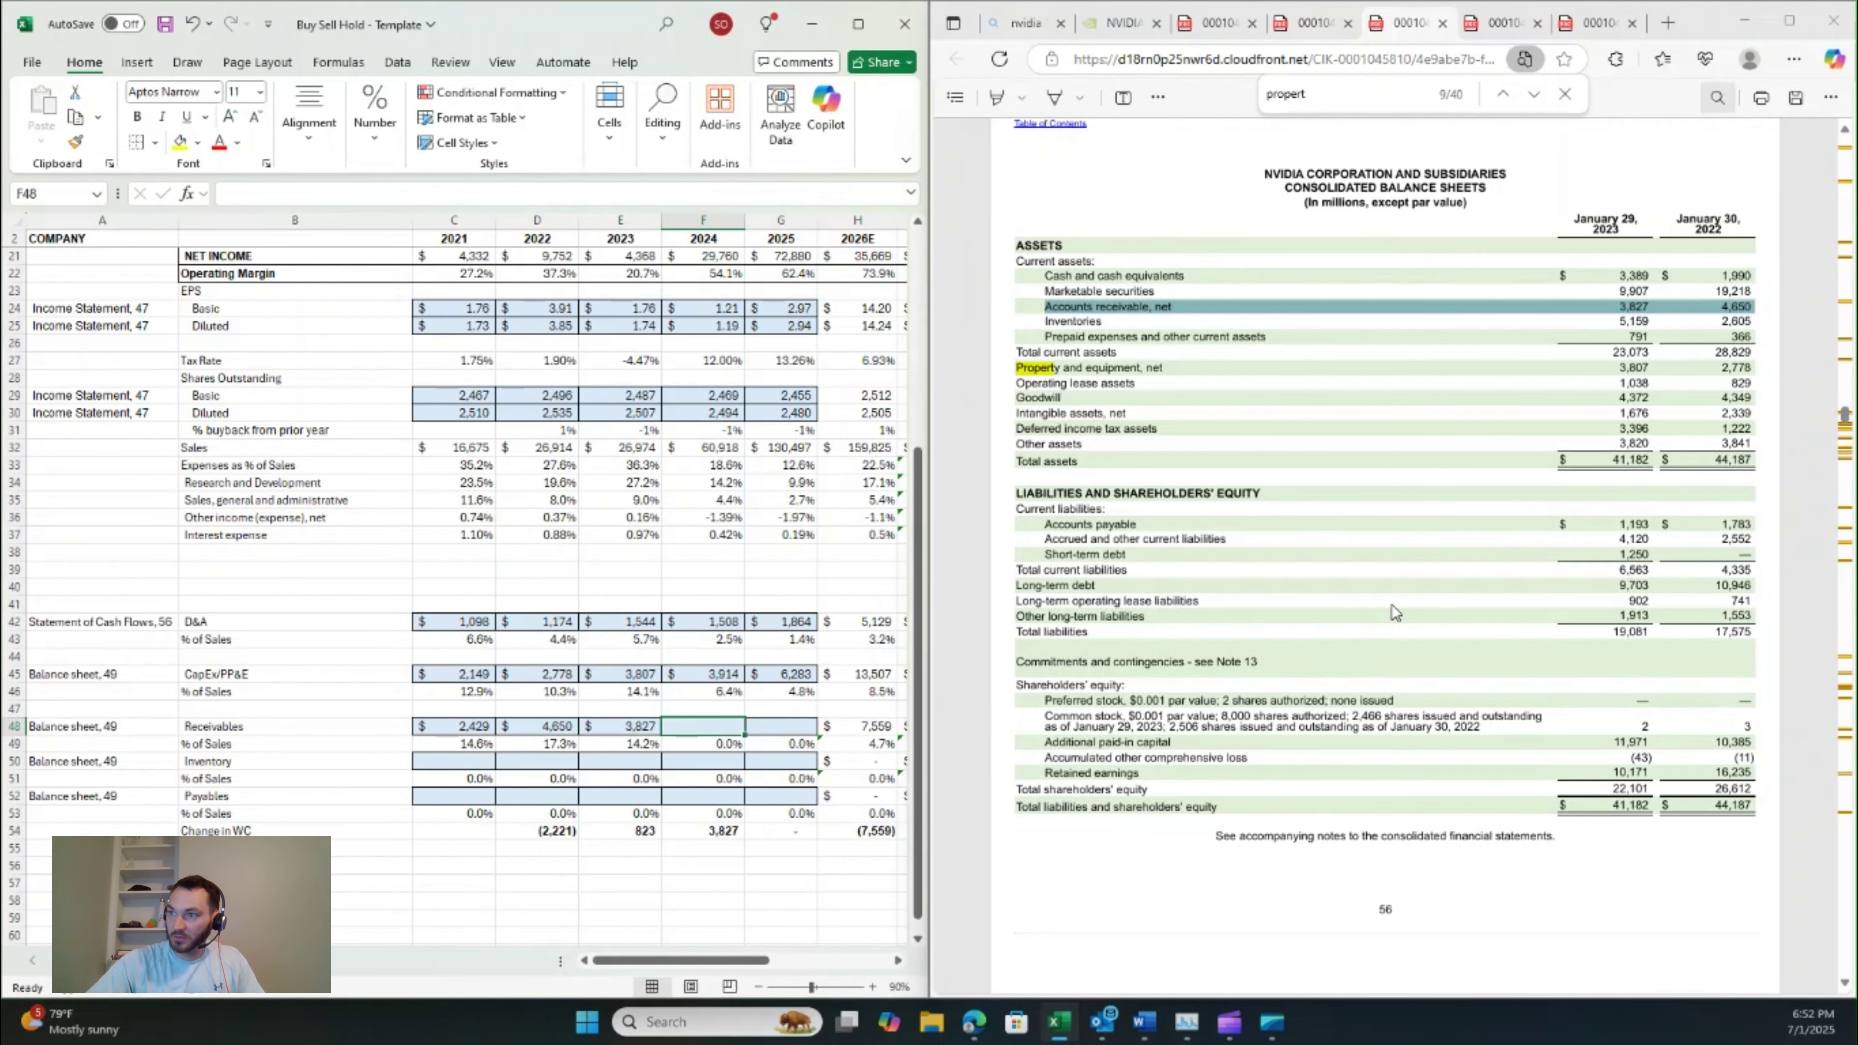
key("ctrl+Tab")
key("ctrl+Tab")
left_click_drag(1046, 424, 1752, 424)
left_click(728, 723)
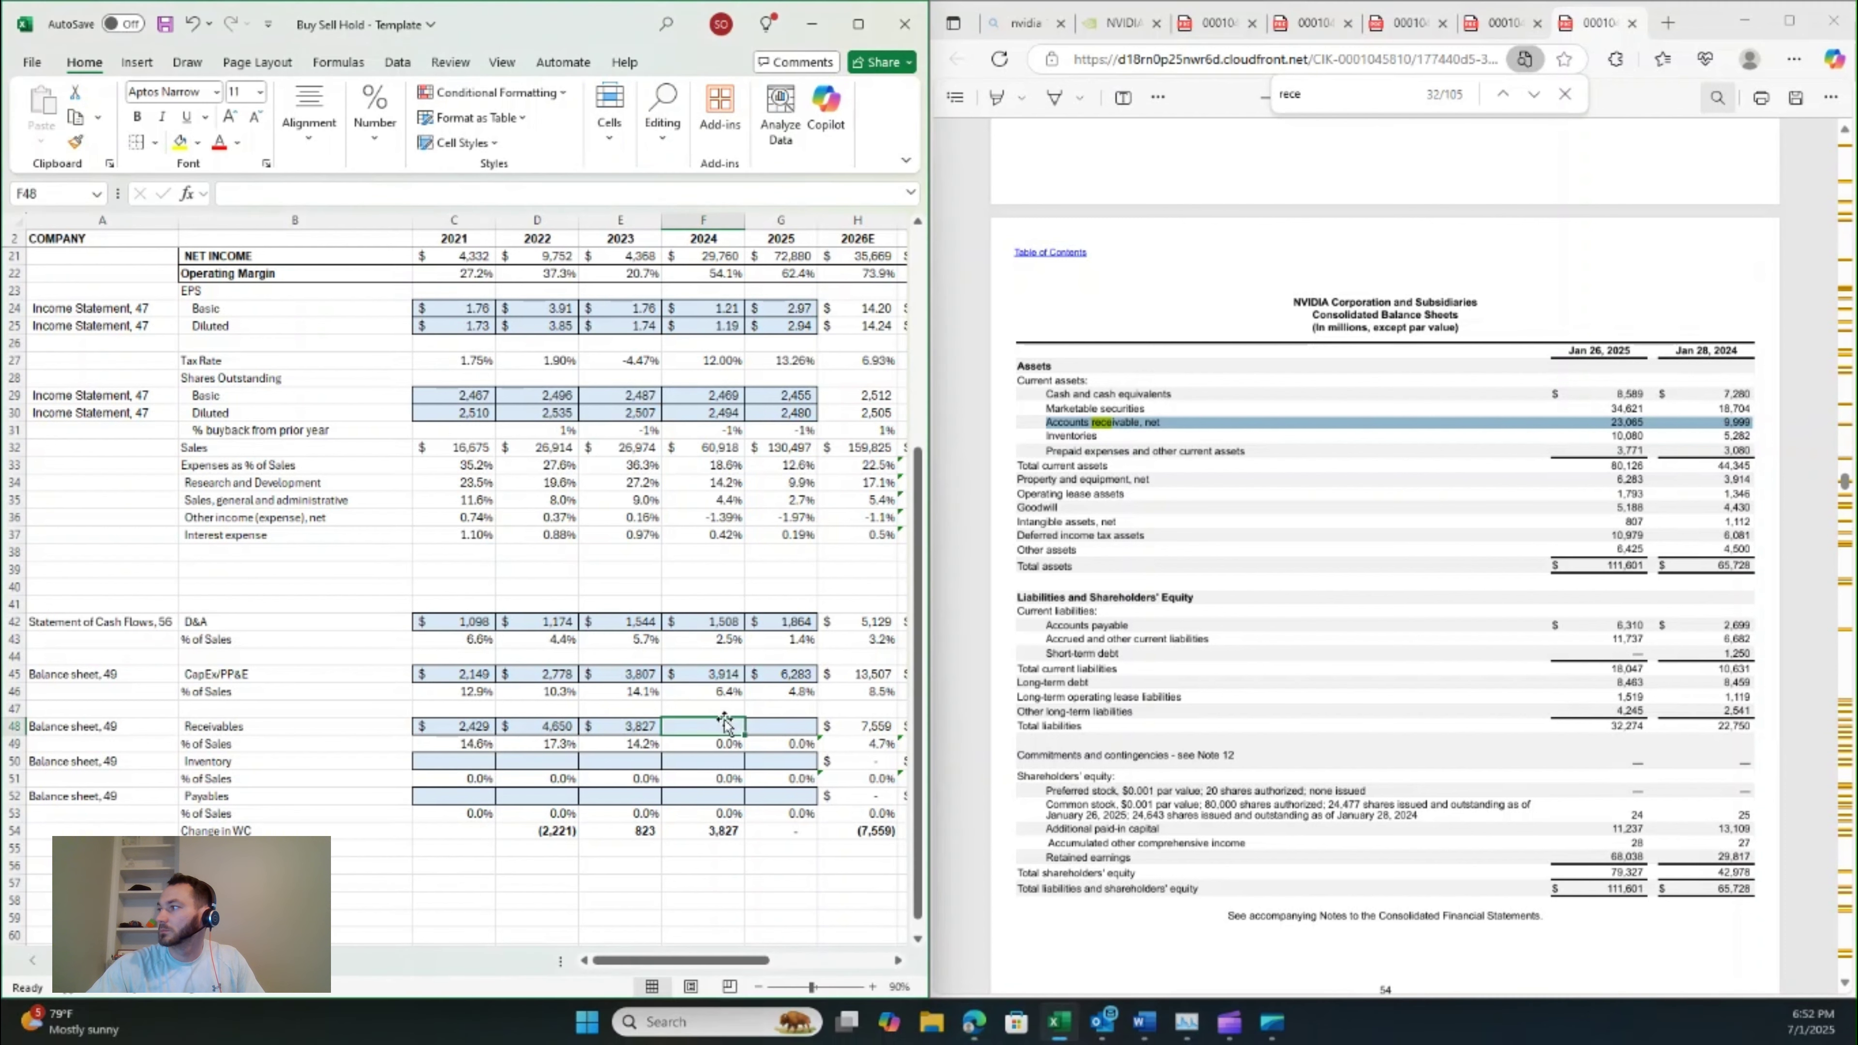
type("9")
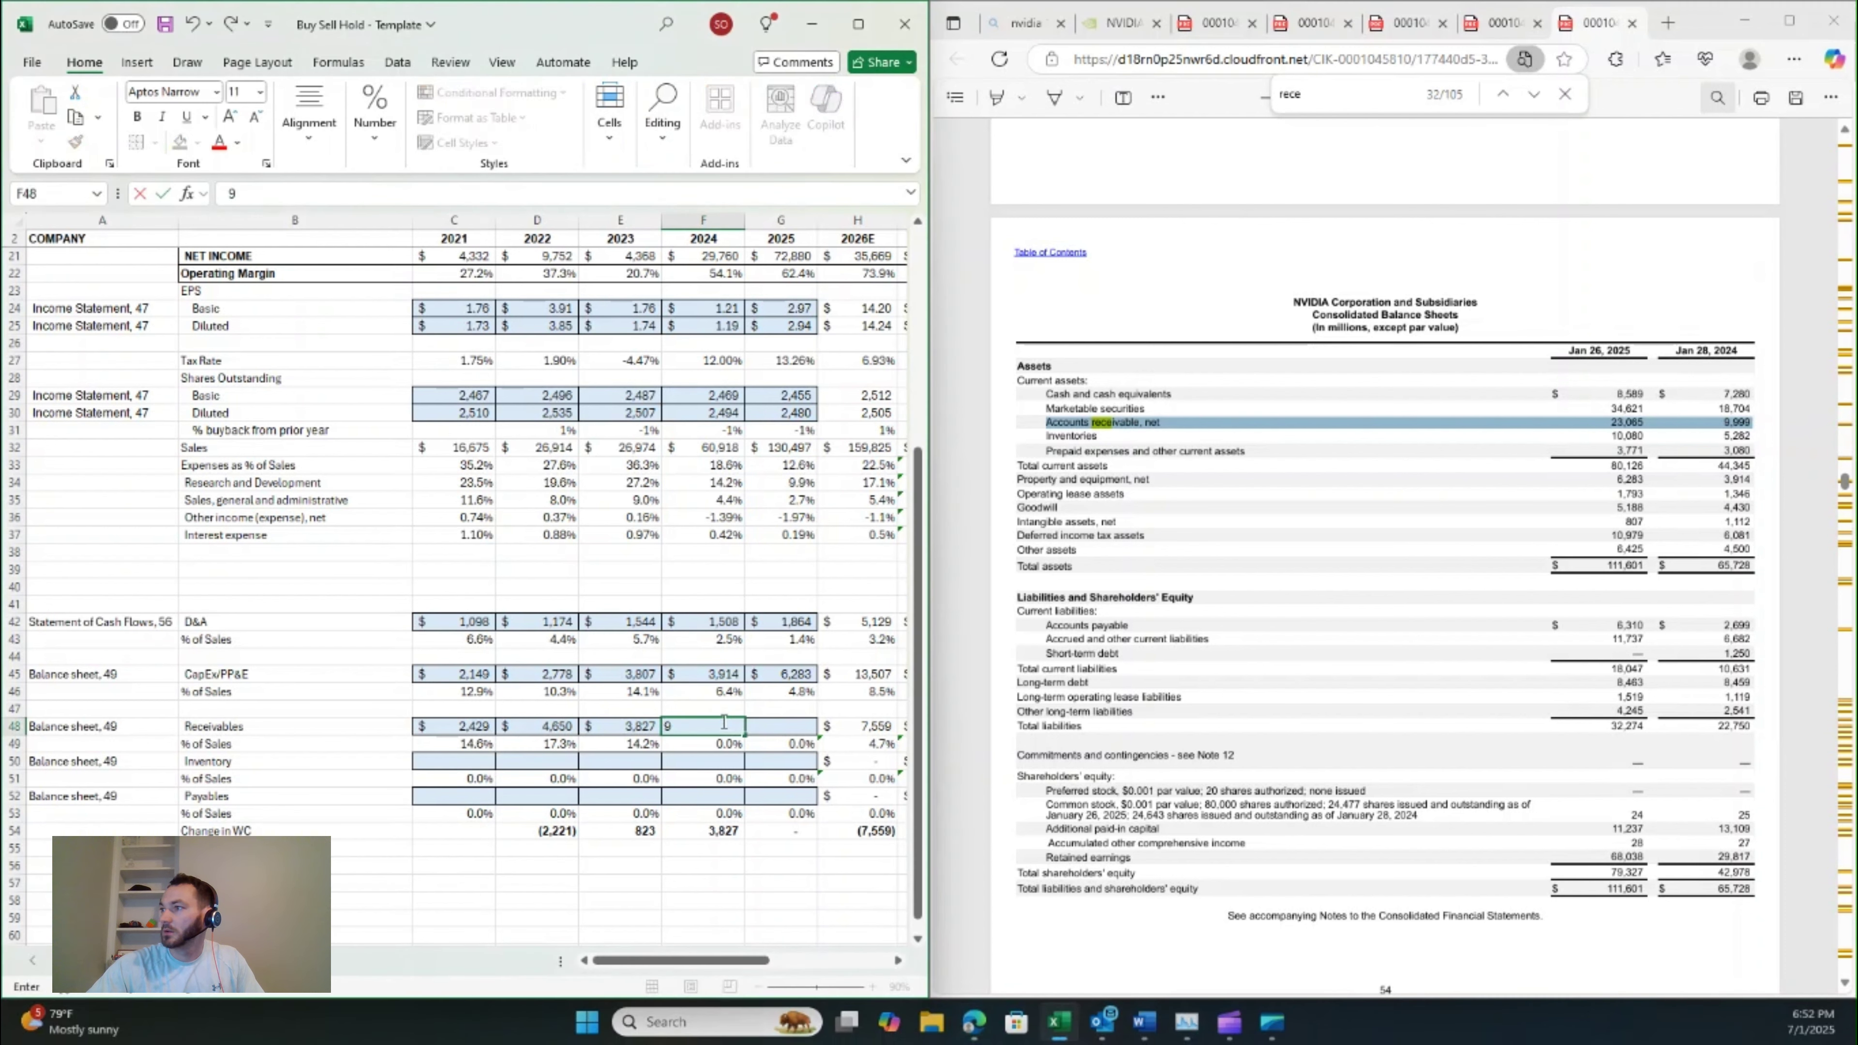
type(",999")
key("Tab")
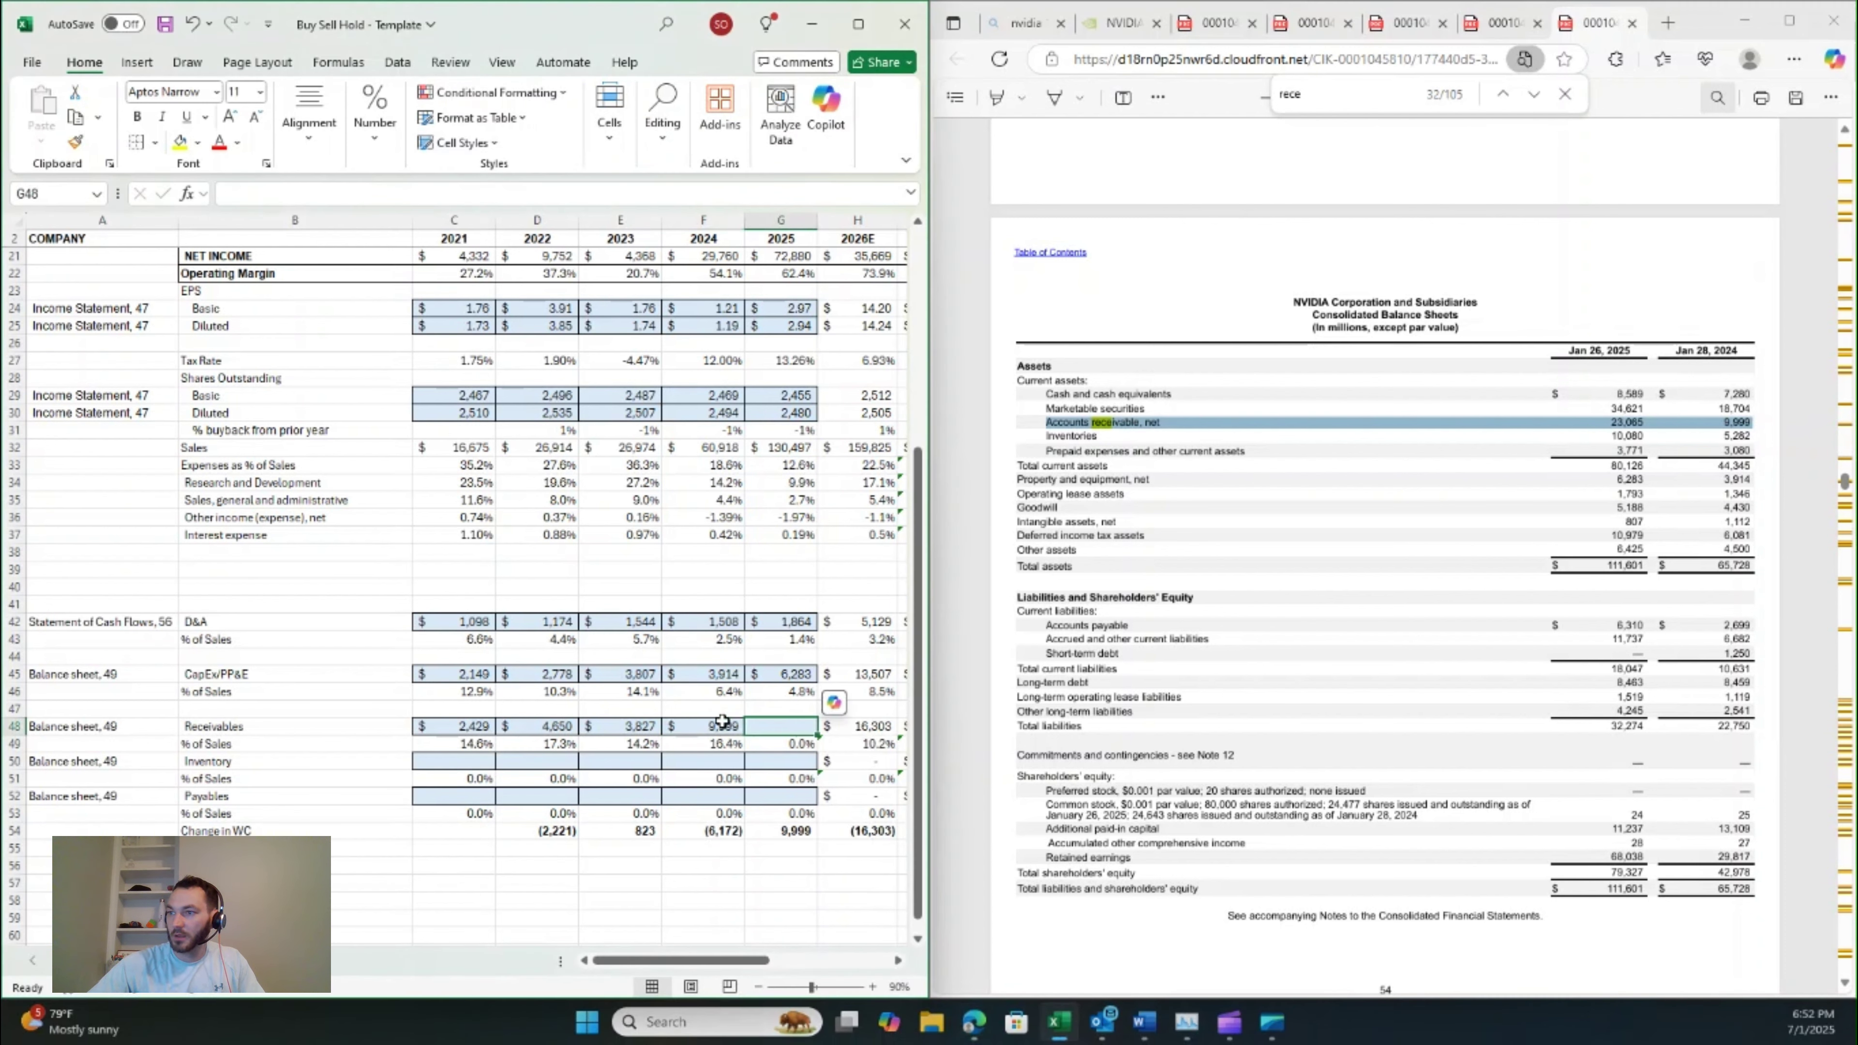
type("23,065")
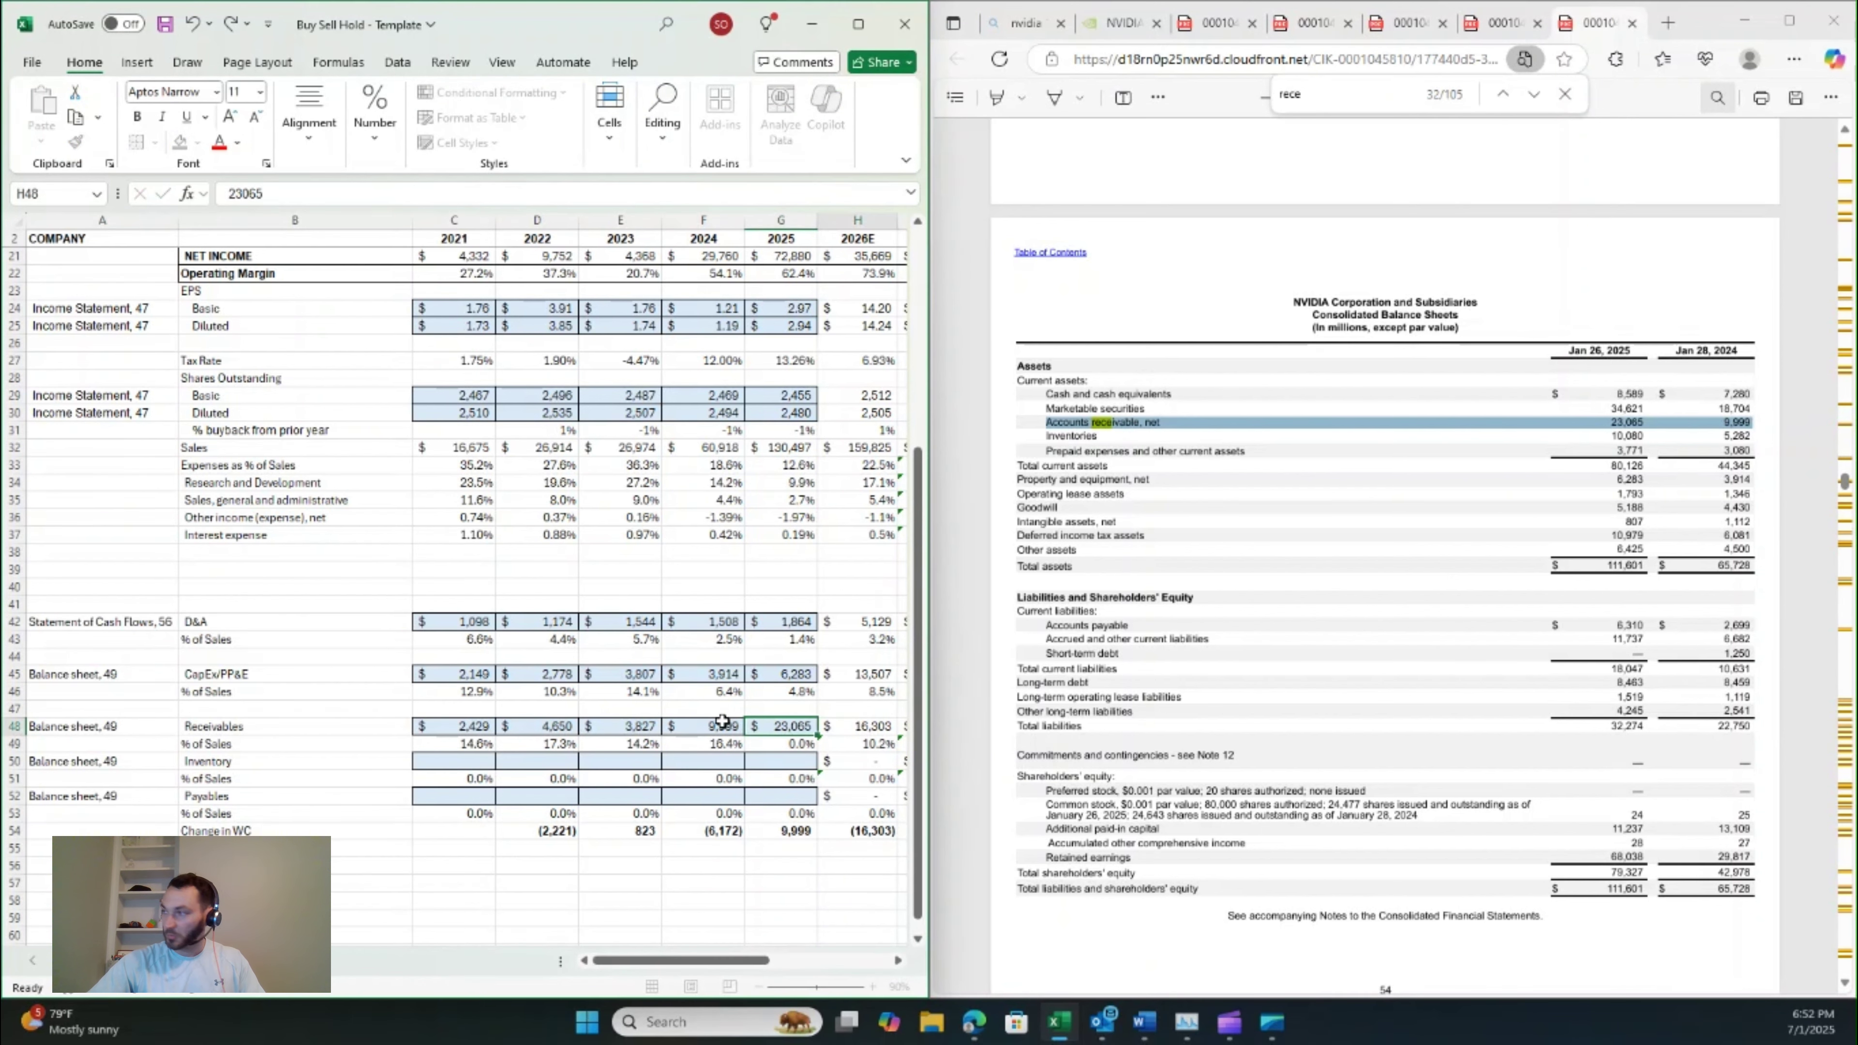
key("Return")
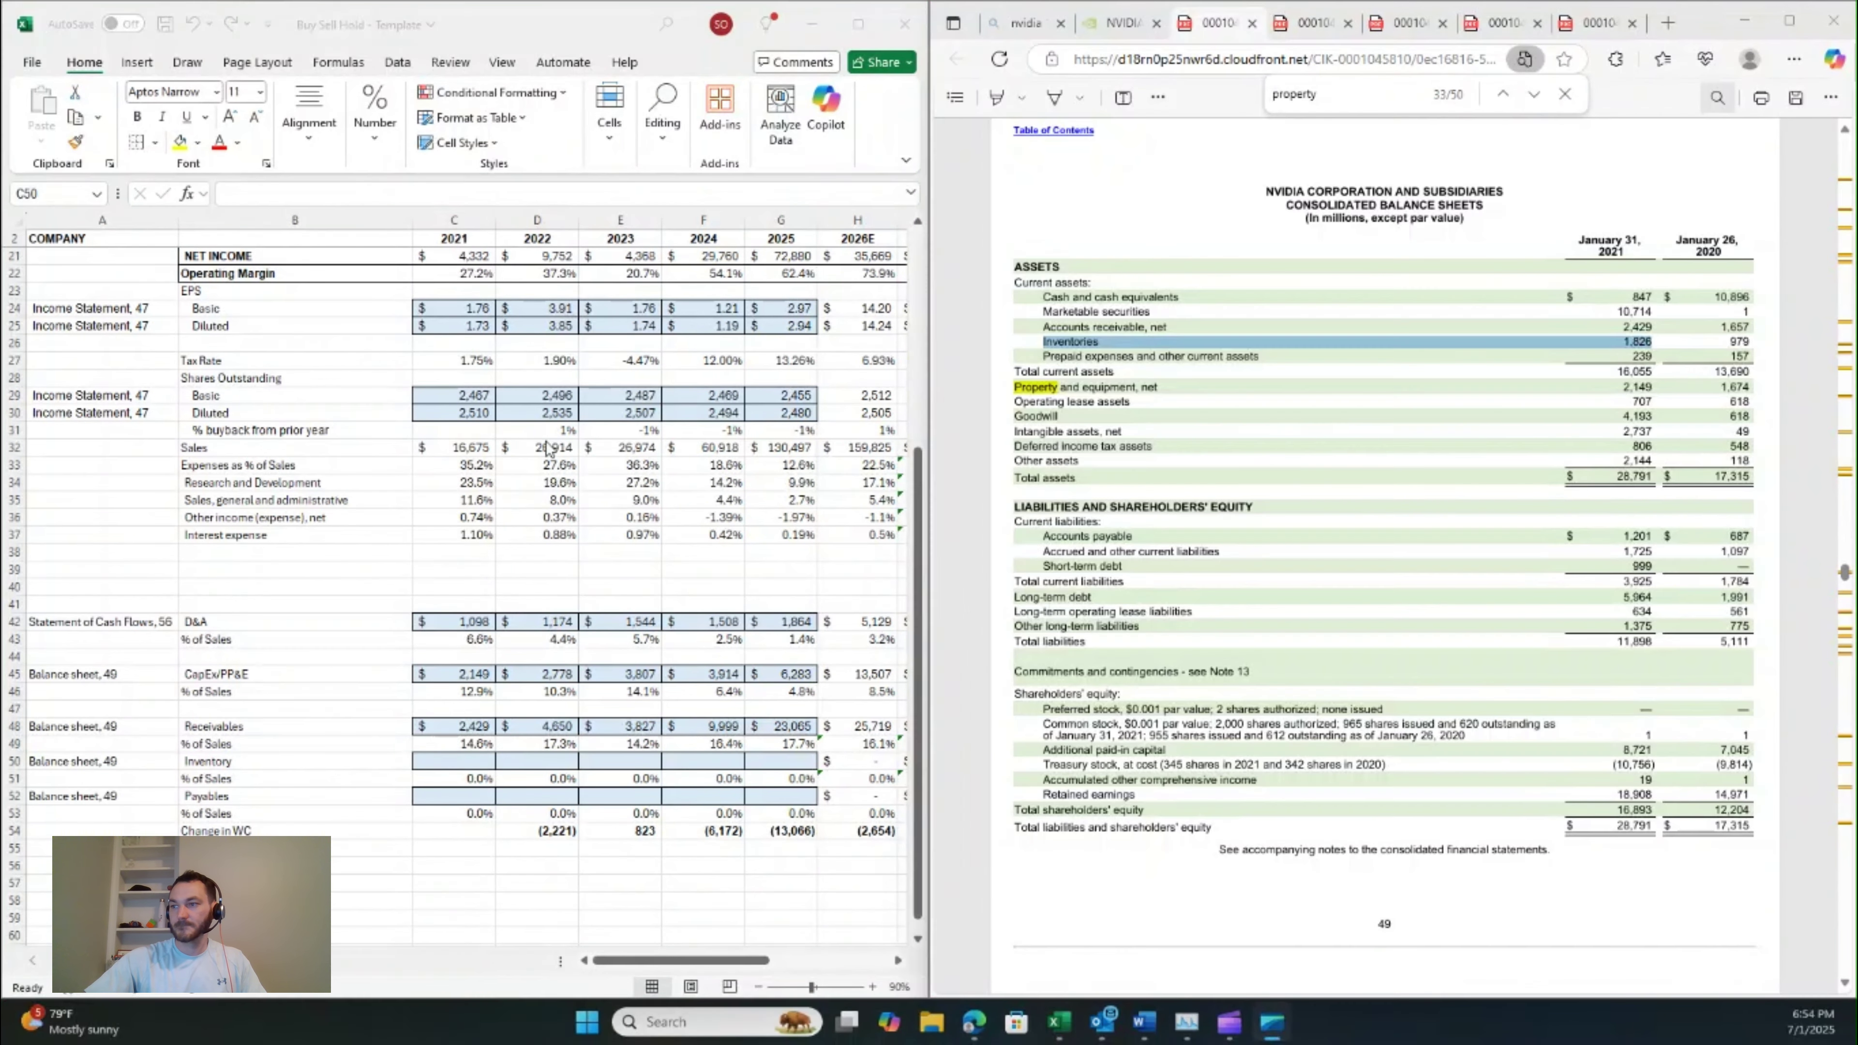
- Enter 1826 as the 2021 Inventory, taken from inventories on the January 31, 2021 balance sheet
left_click(476, 761)
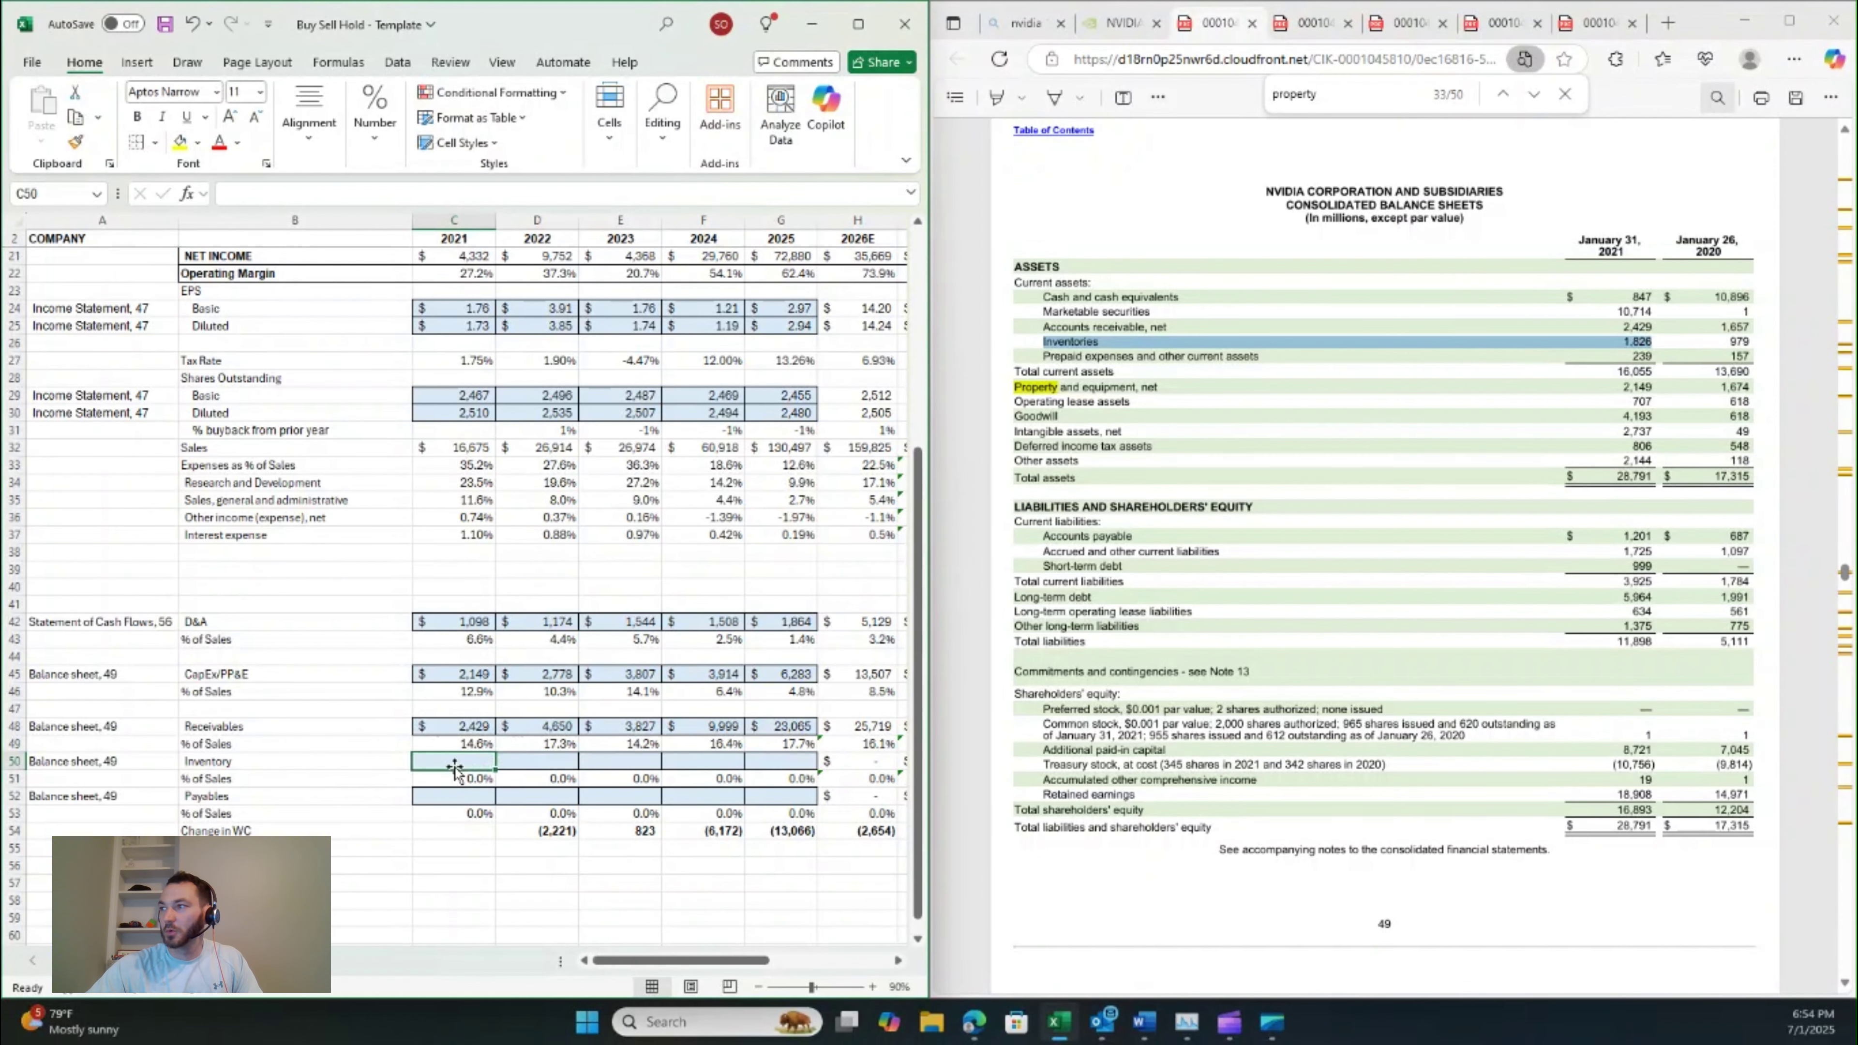
type("1826")
key("Tab")
- Enter Inventory of 2605 for 2022 and 5159 for 2023 from the January 29, 2023 10-K's balance sheet
left_click(1184, 630)
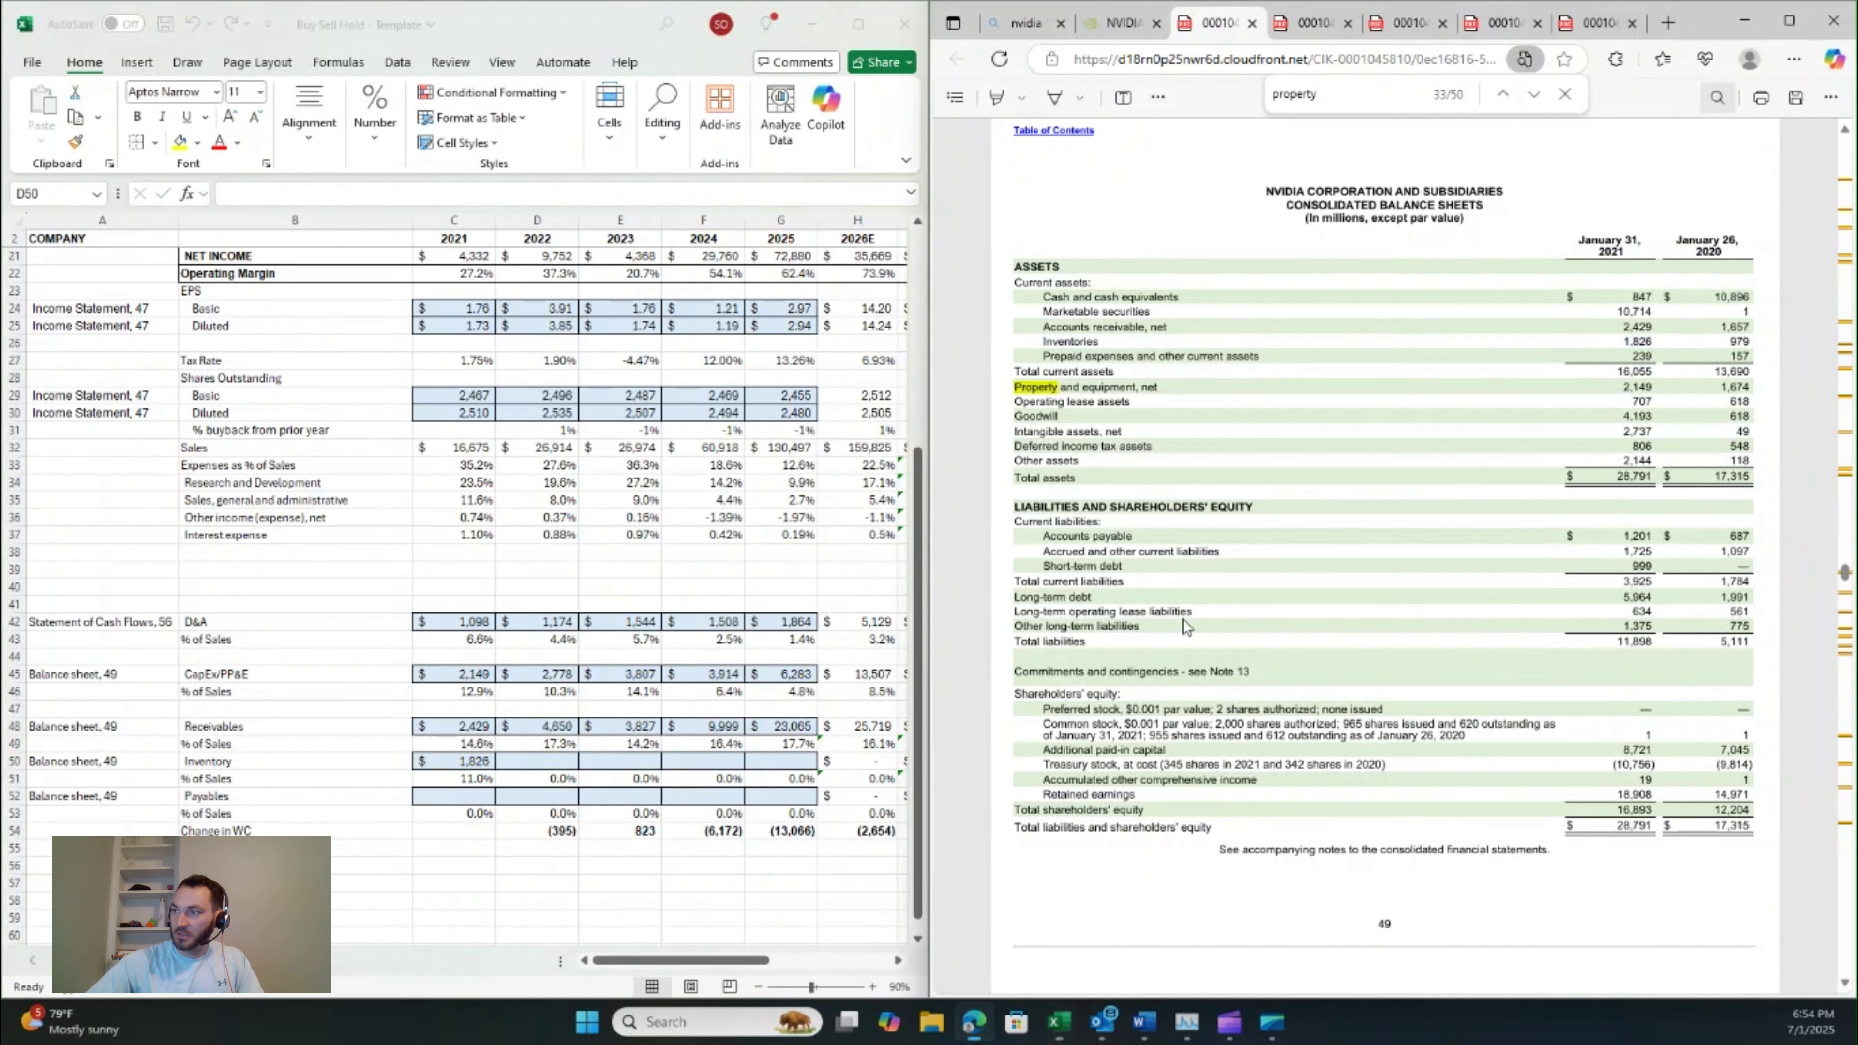
key("ctrl+Tab")
key("ctrl+Tab")
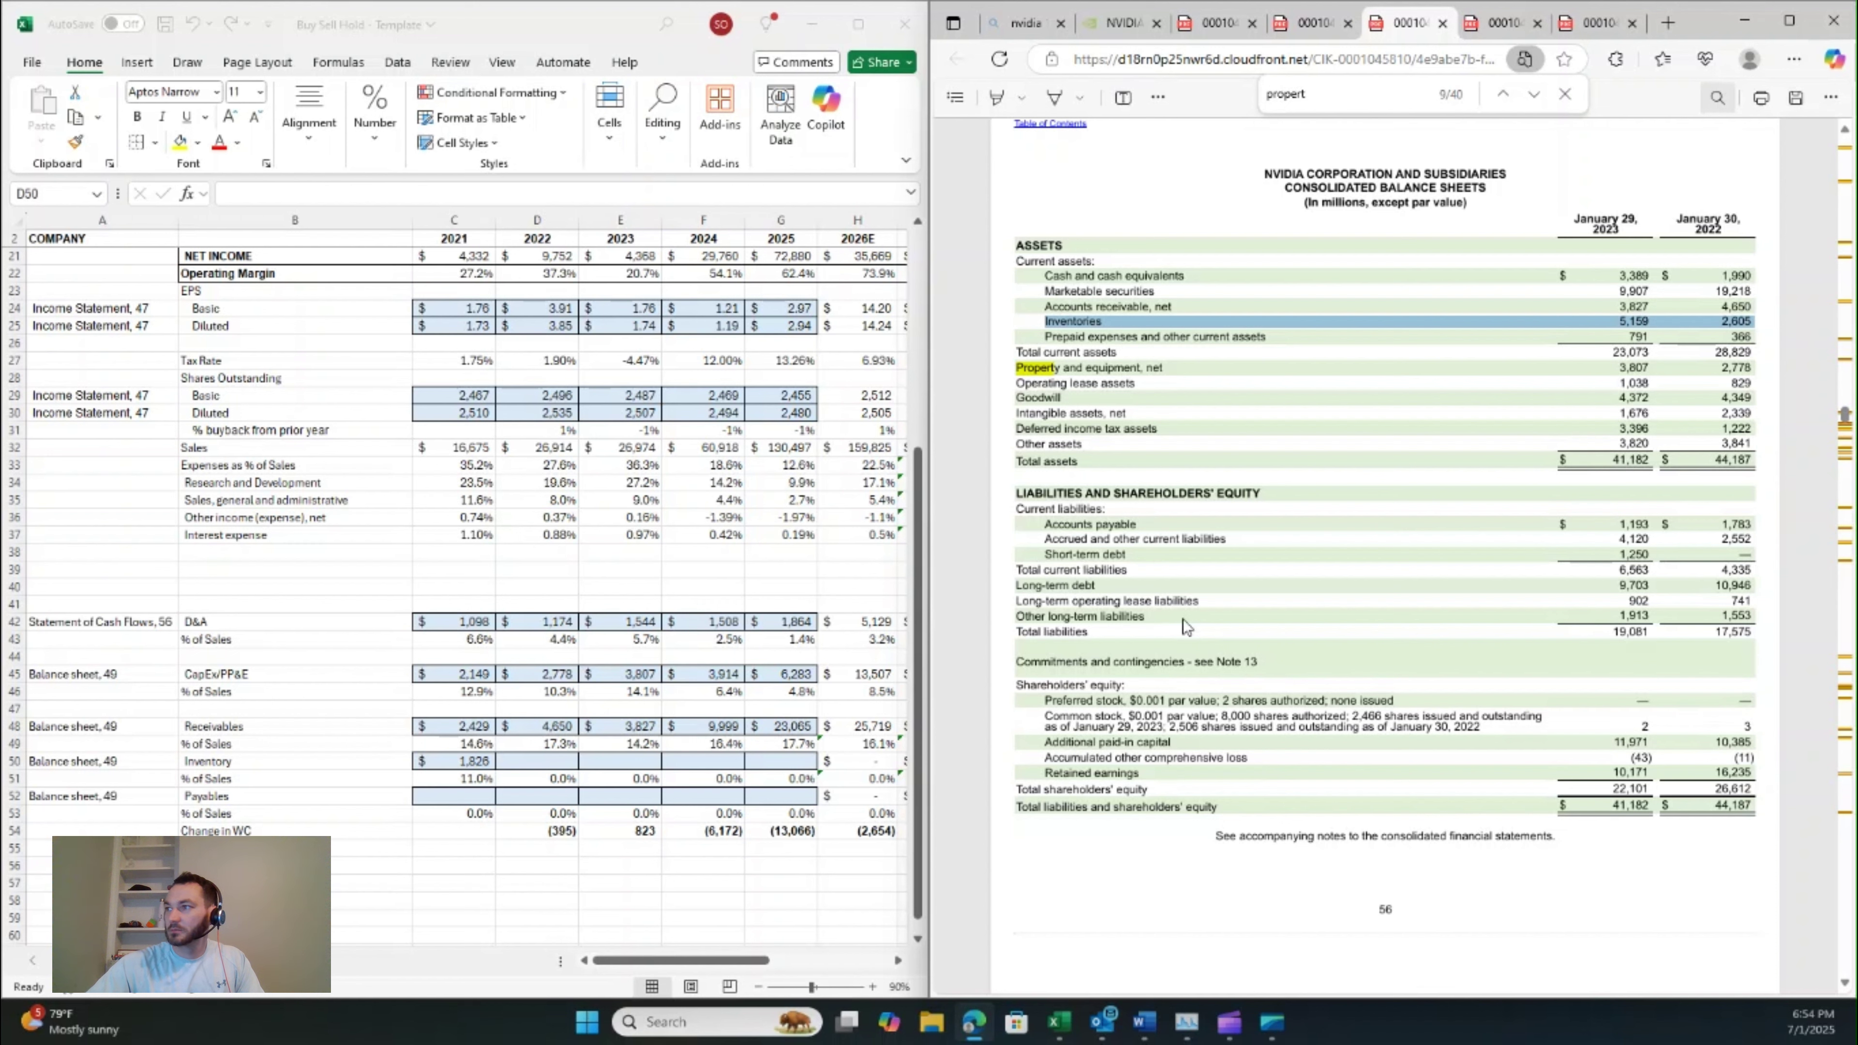
left_click(517, 762)
type("2605")
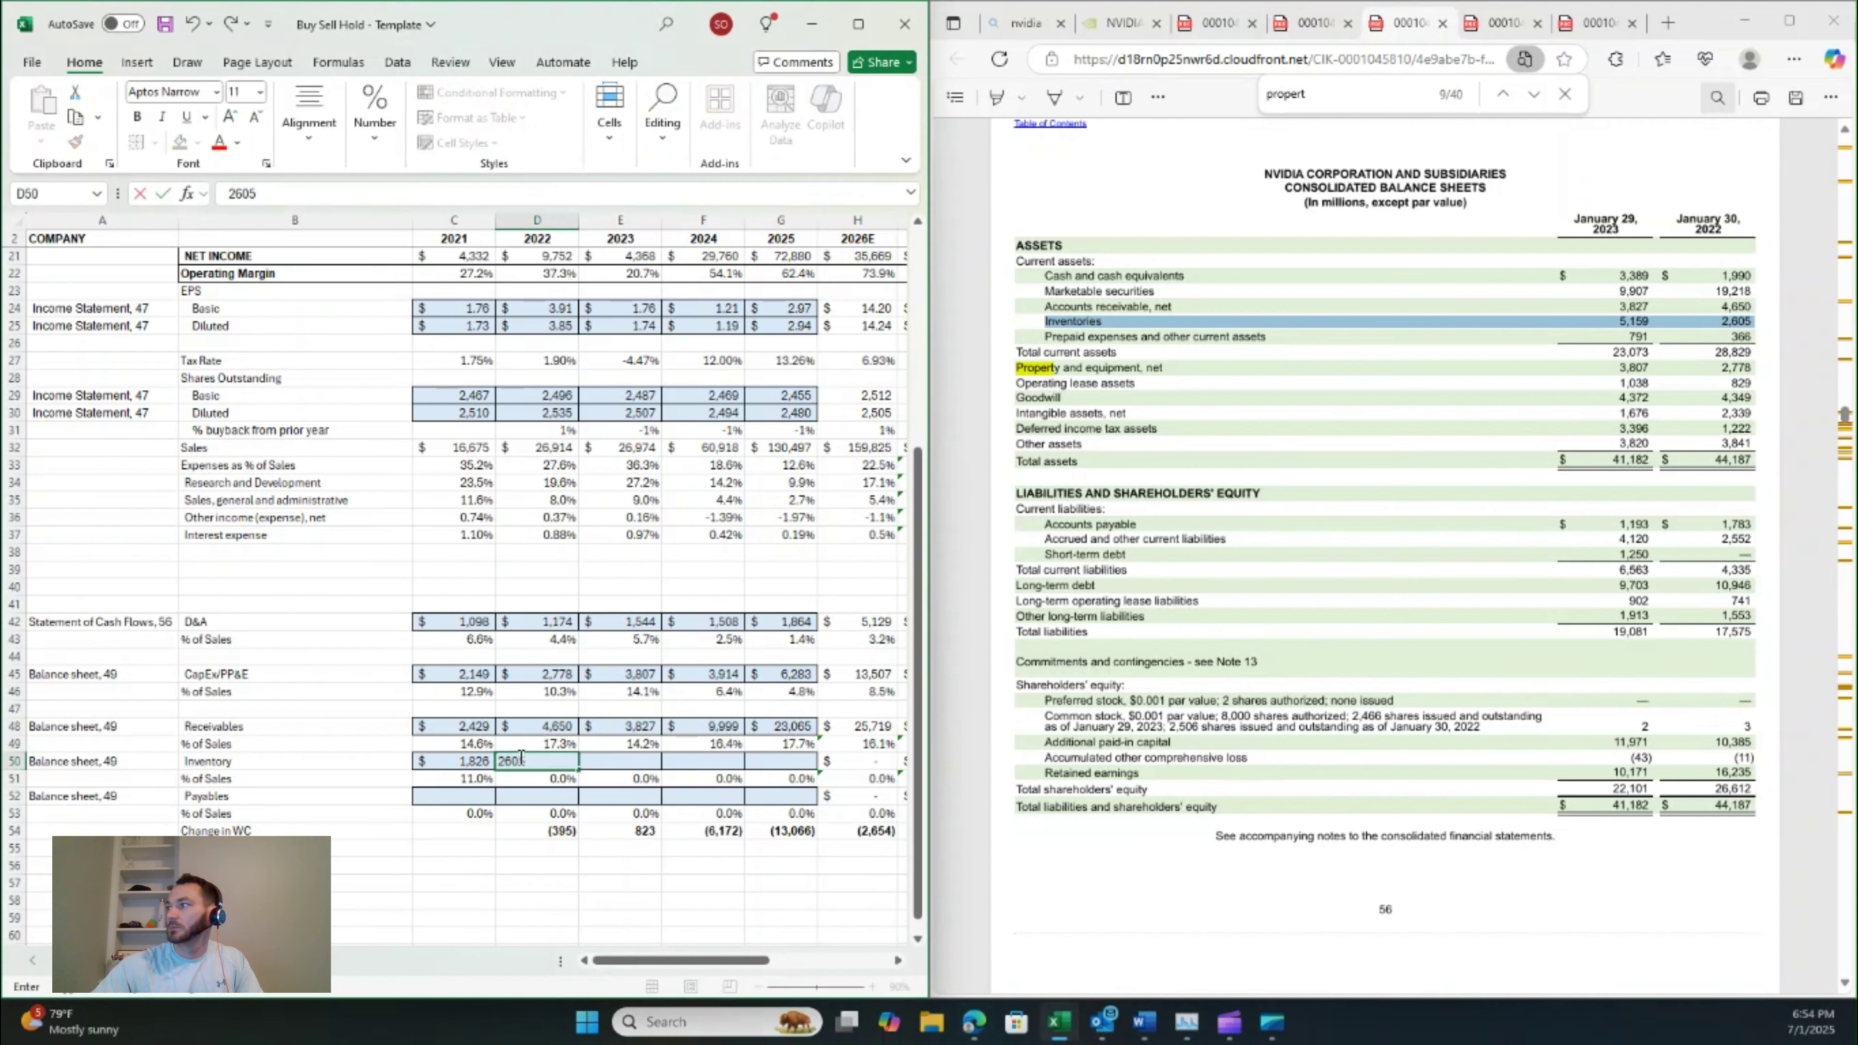
key("Tab")
type("51")
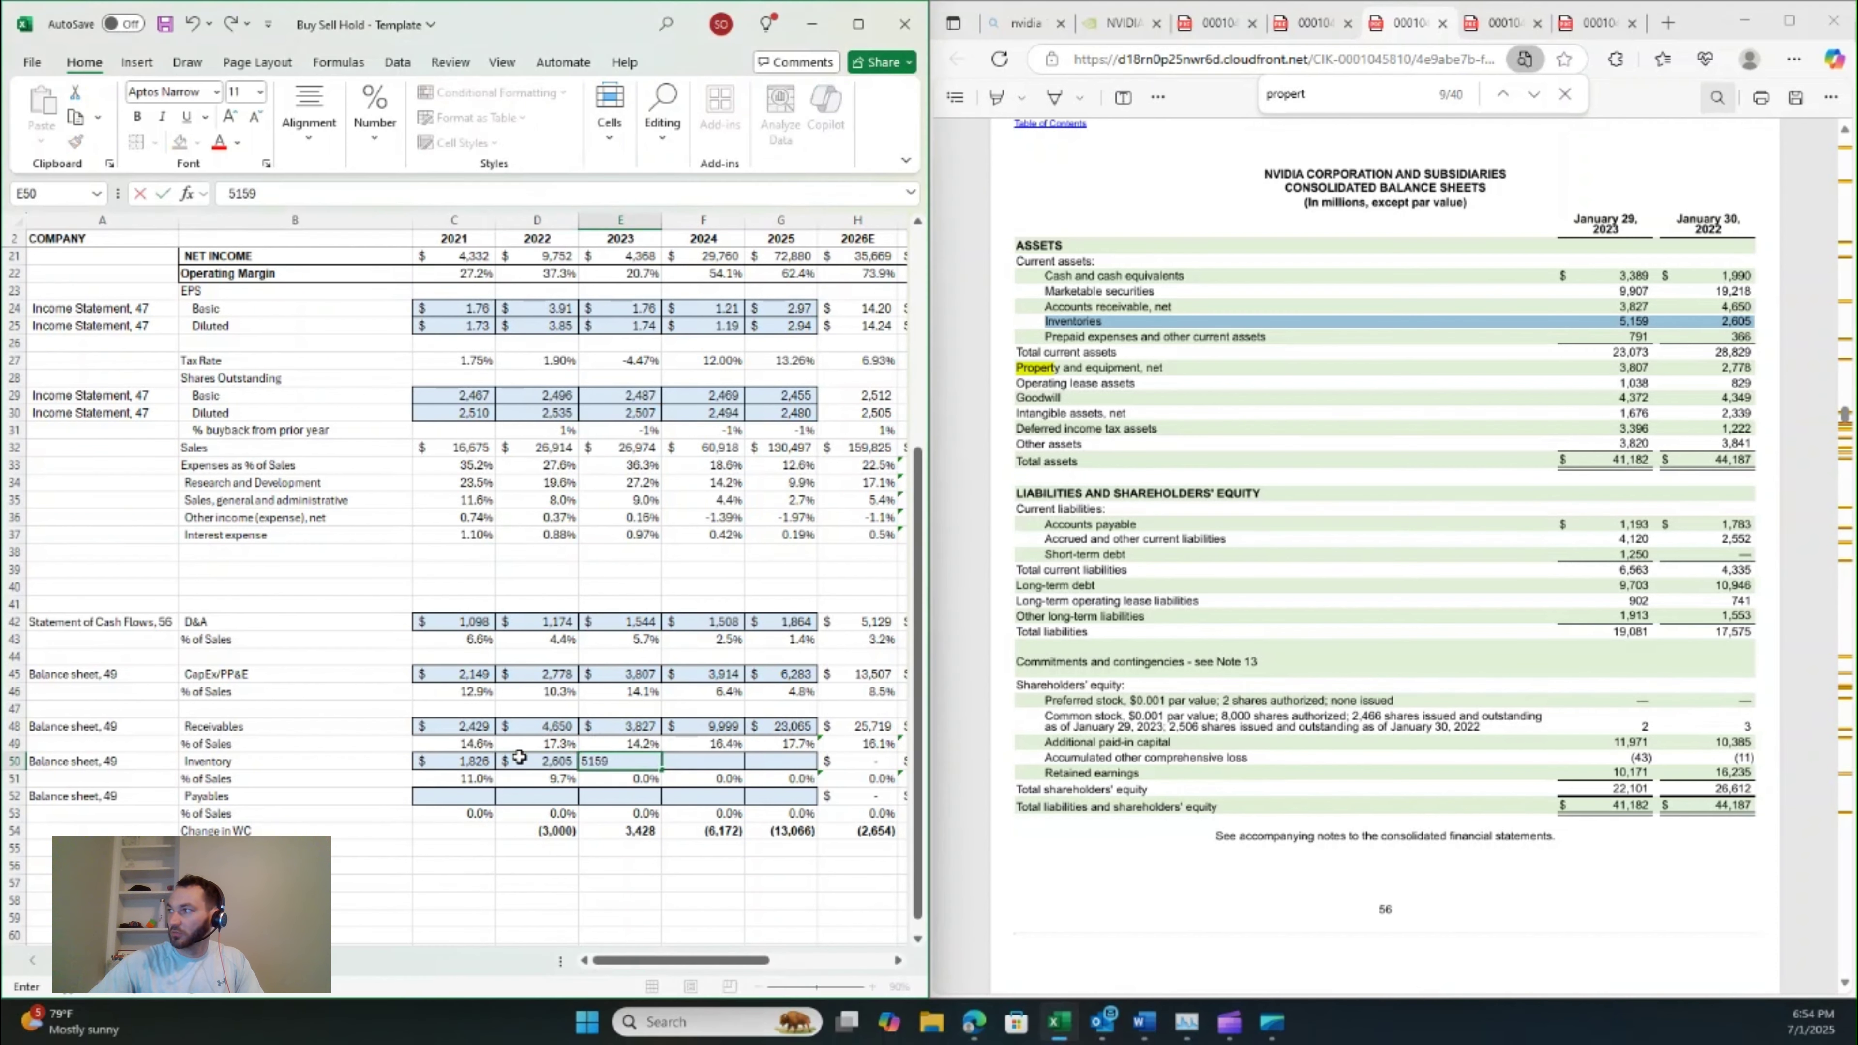
key("Tab")
- Enter Inventory of 5282 for 2024 and 10080 for 2025 from the January 26, 2025 10-K's balance sheet
left_click(988, 606)
key("ctrl+Tab")
key("ctrl+Tab")
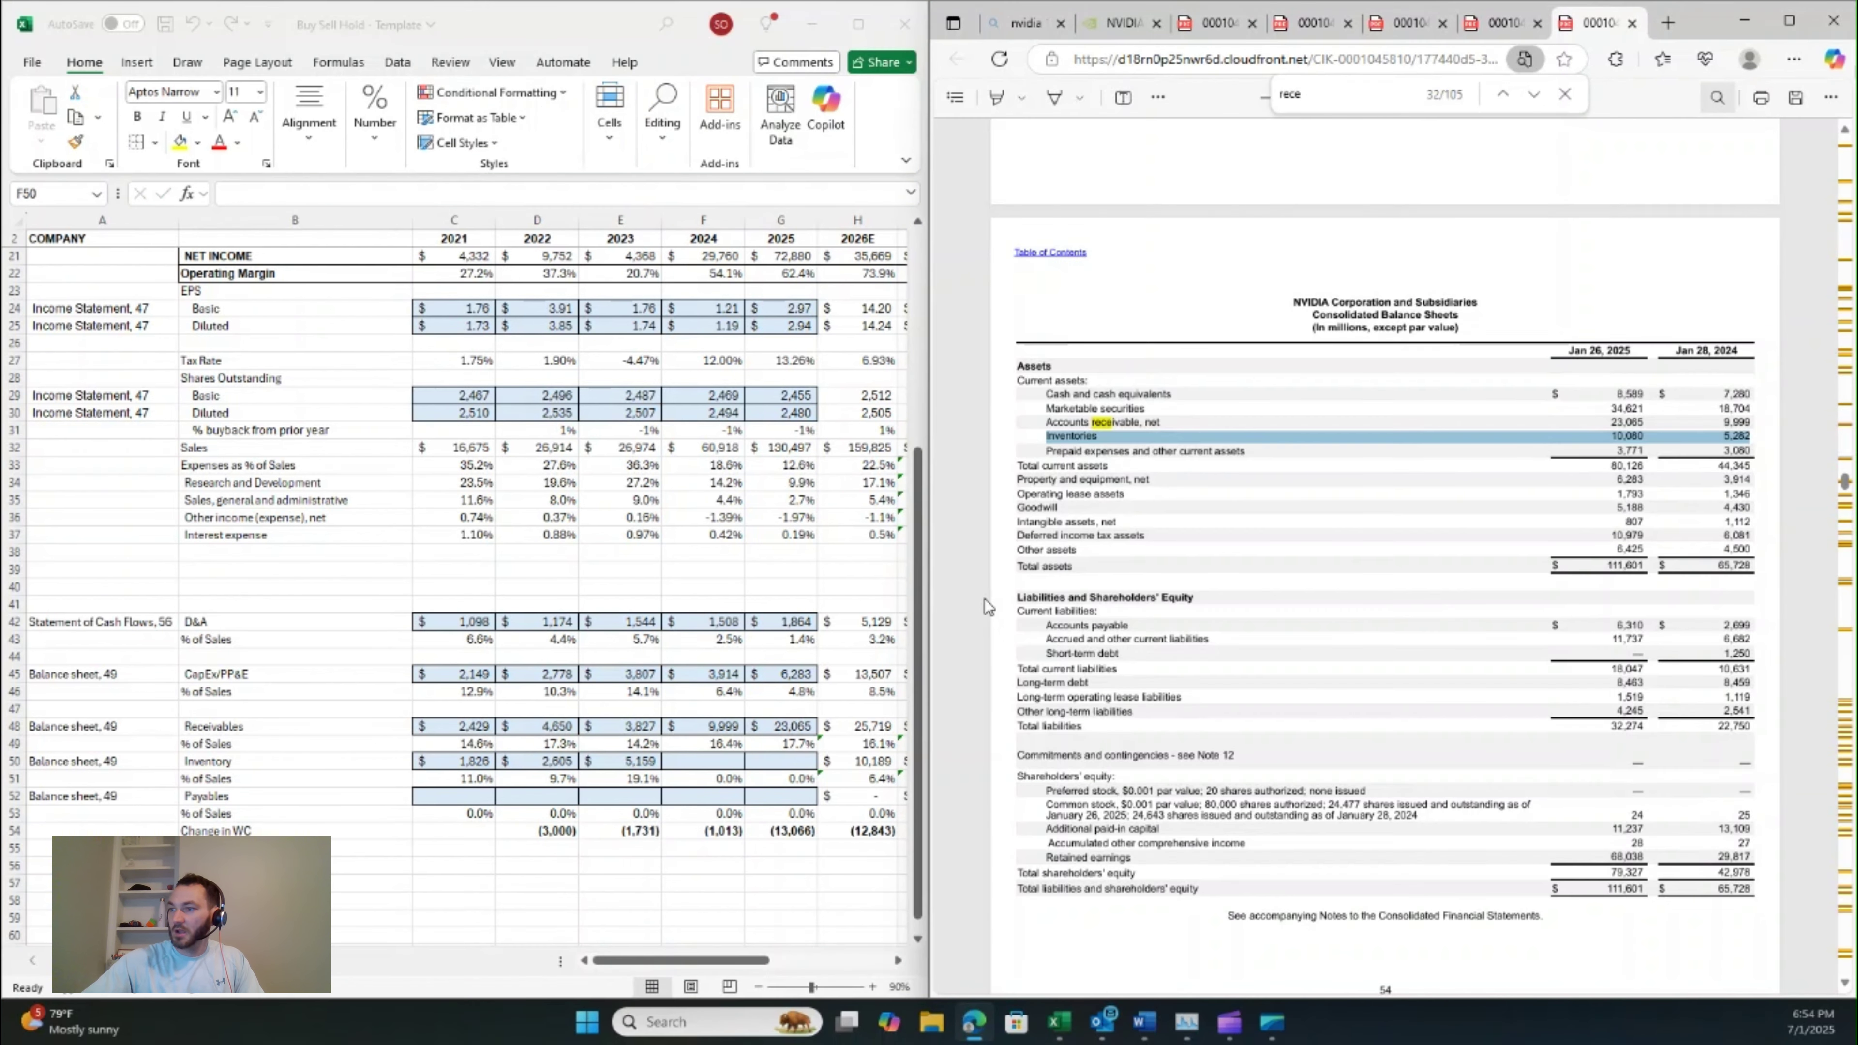
left_click(732, 761)
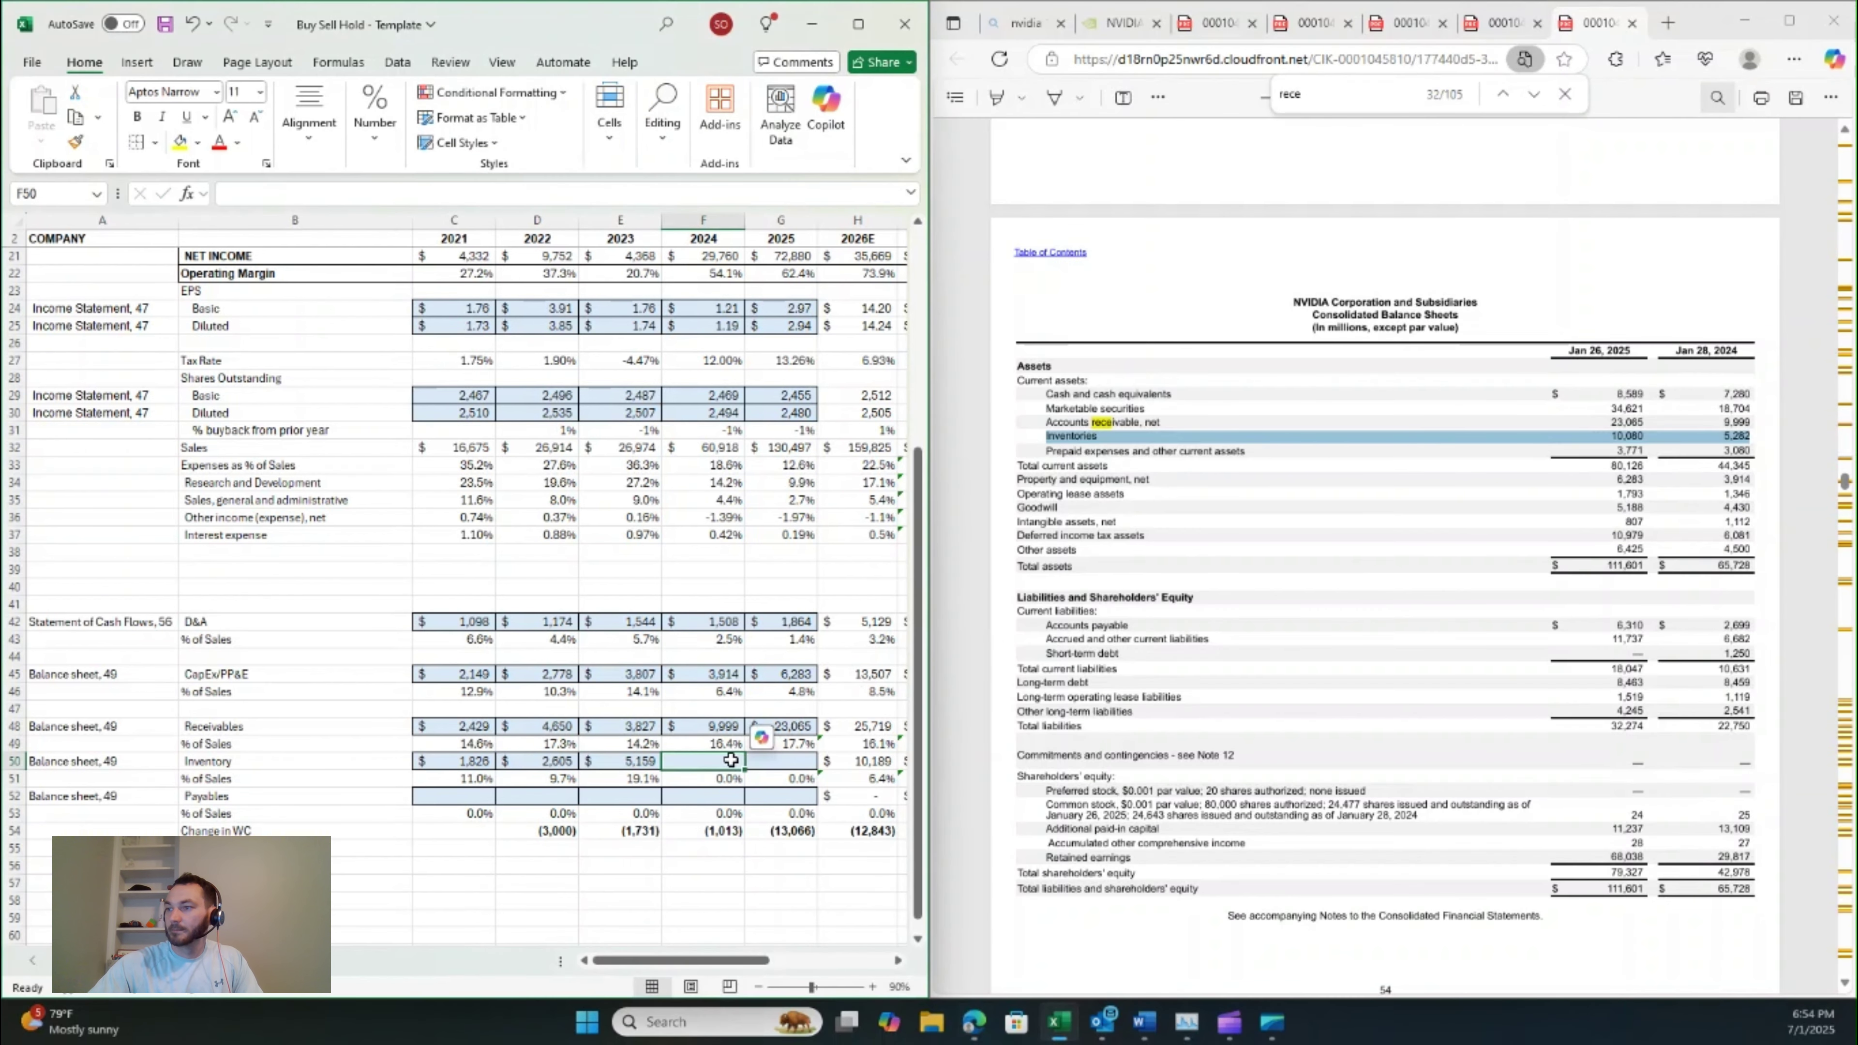
type("5,2")
type("8")
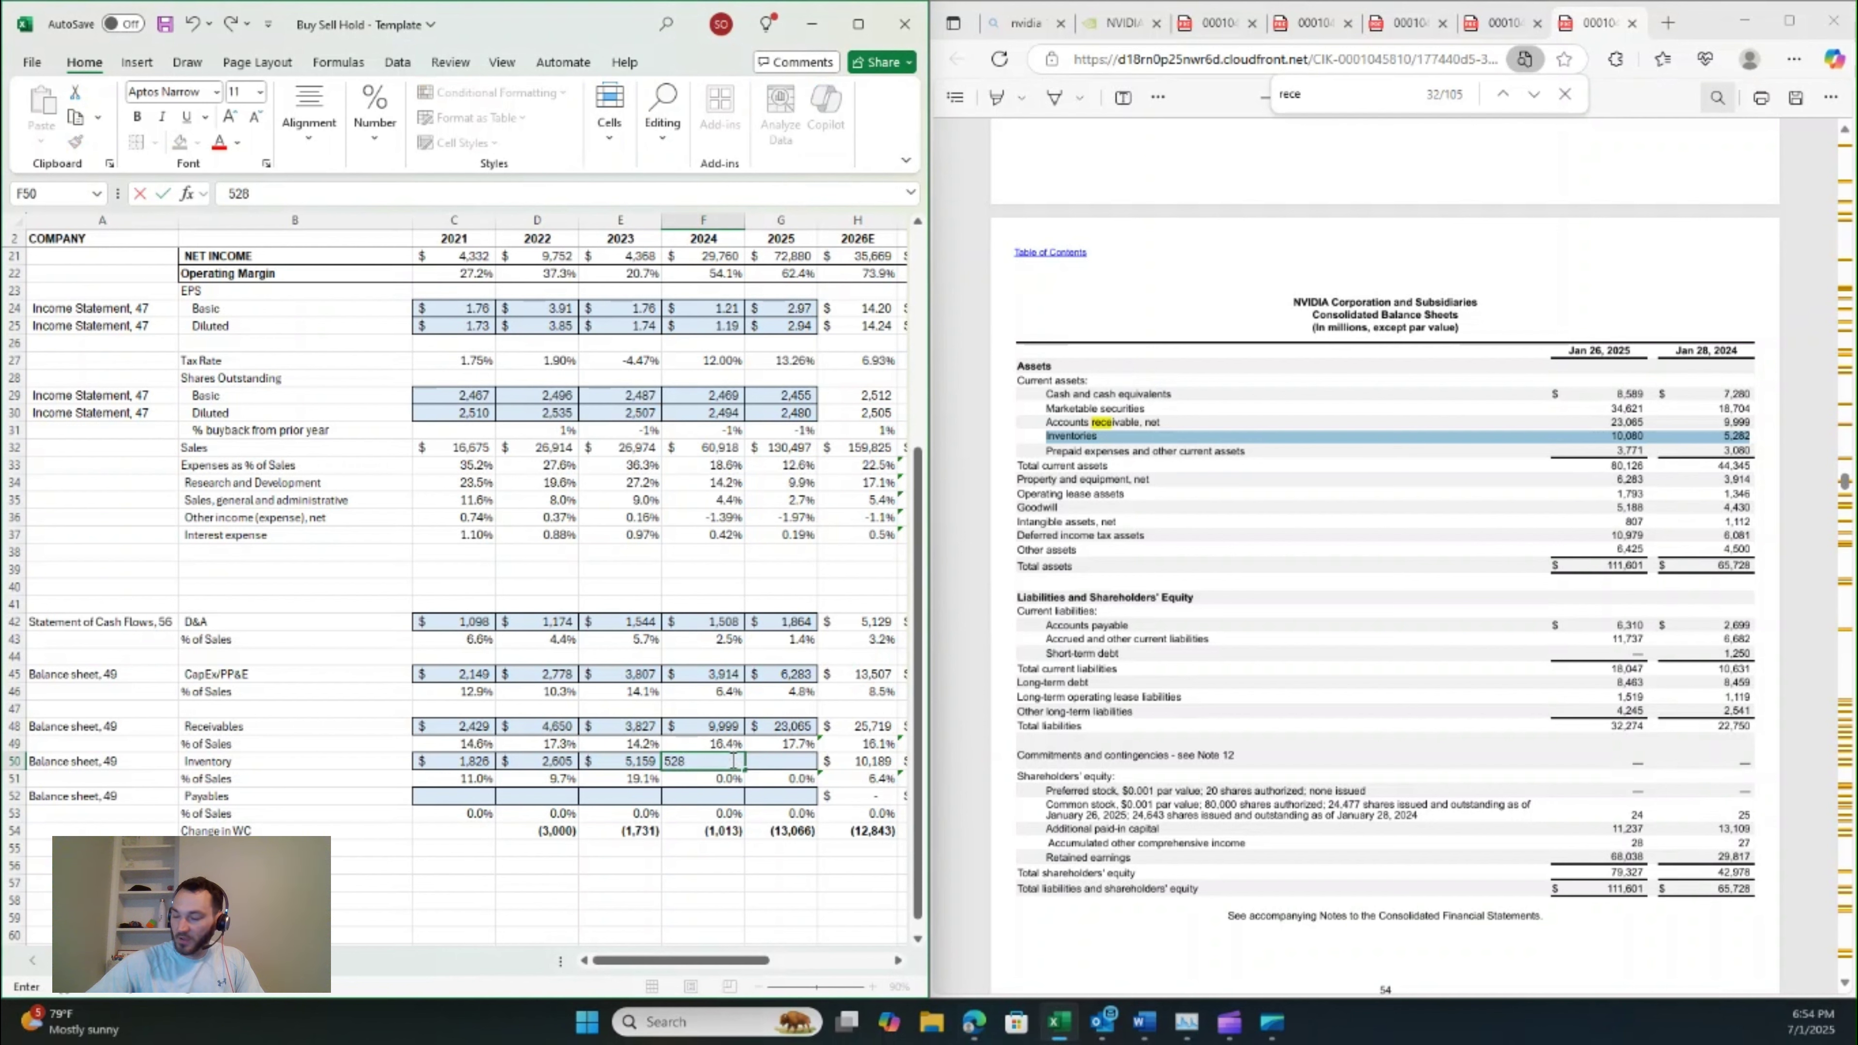
type("2")
key("Tab")
type("10")
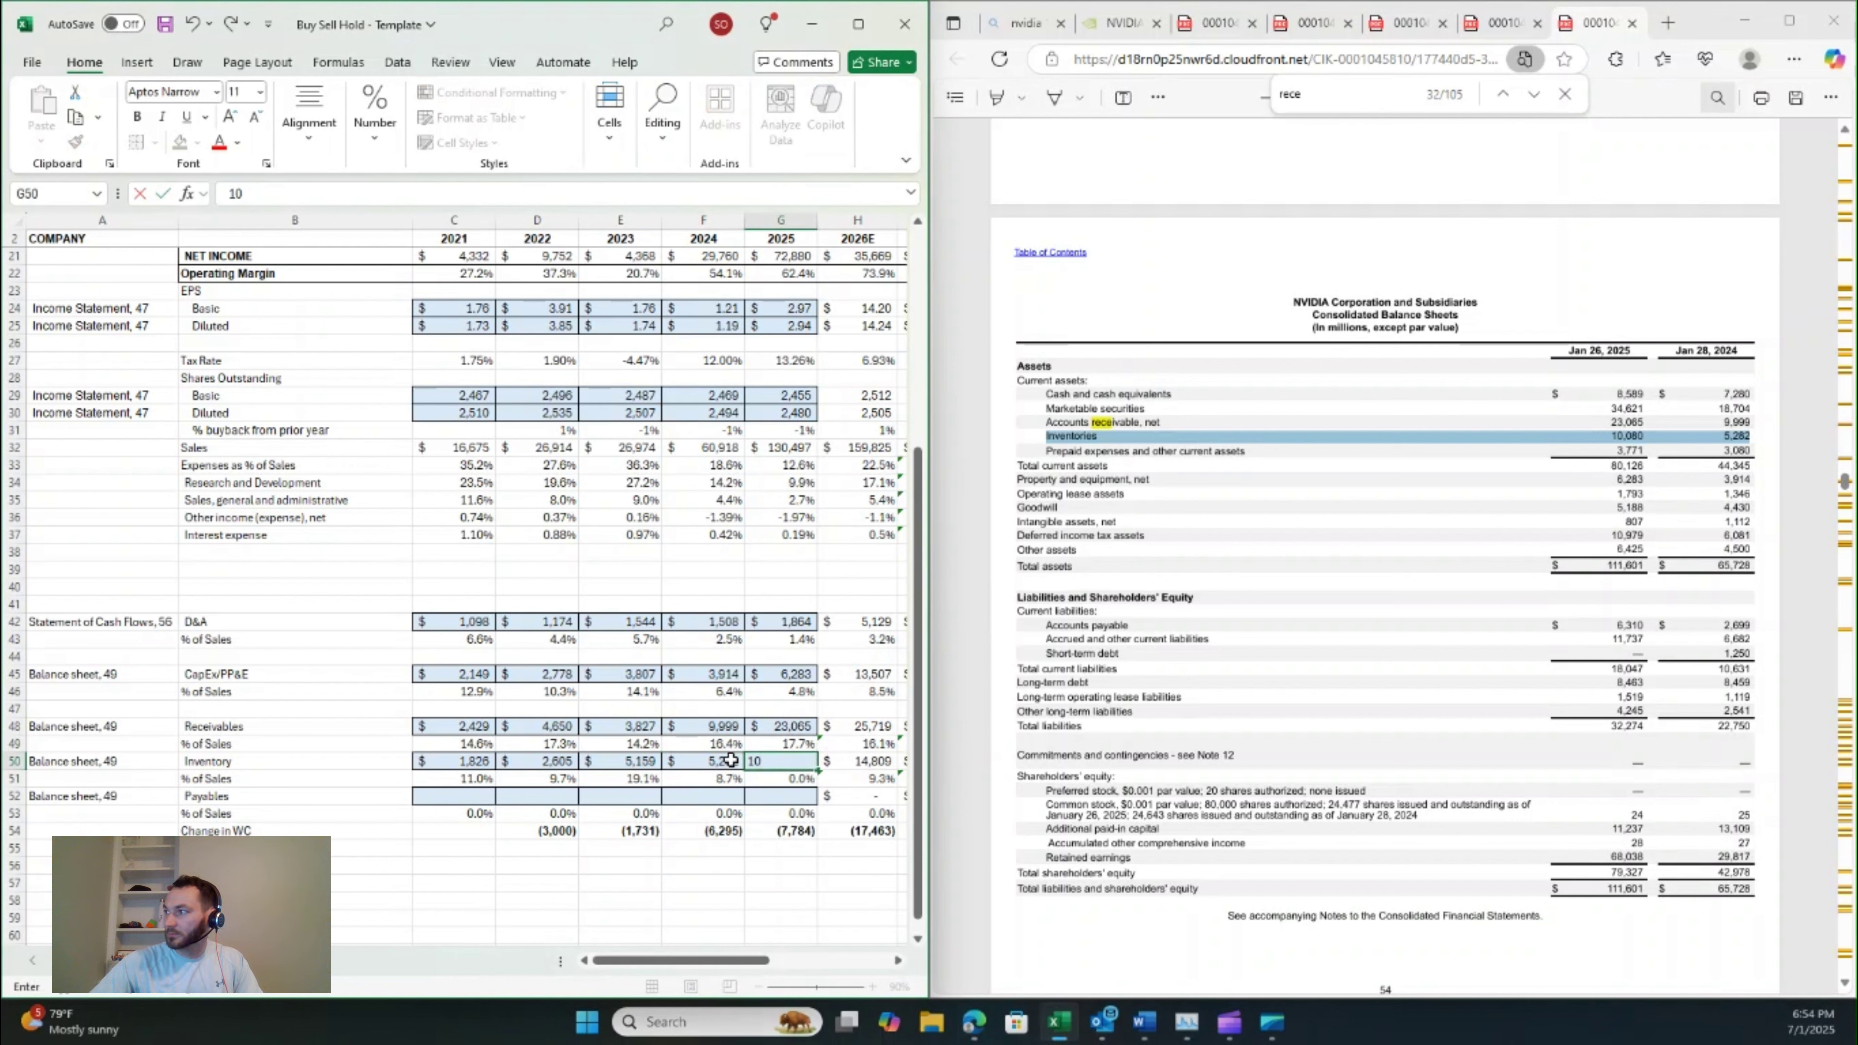
type("080")
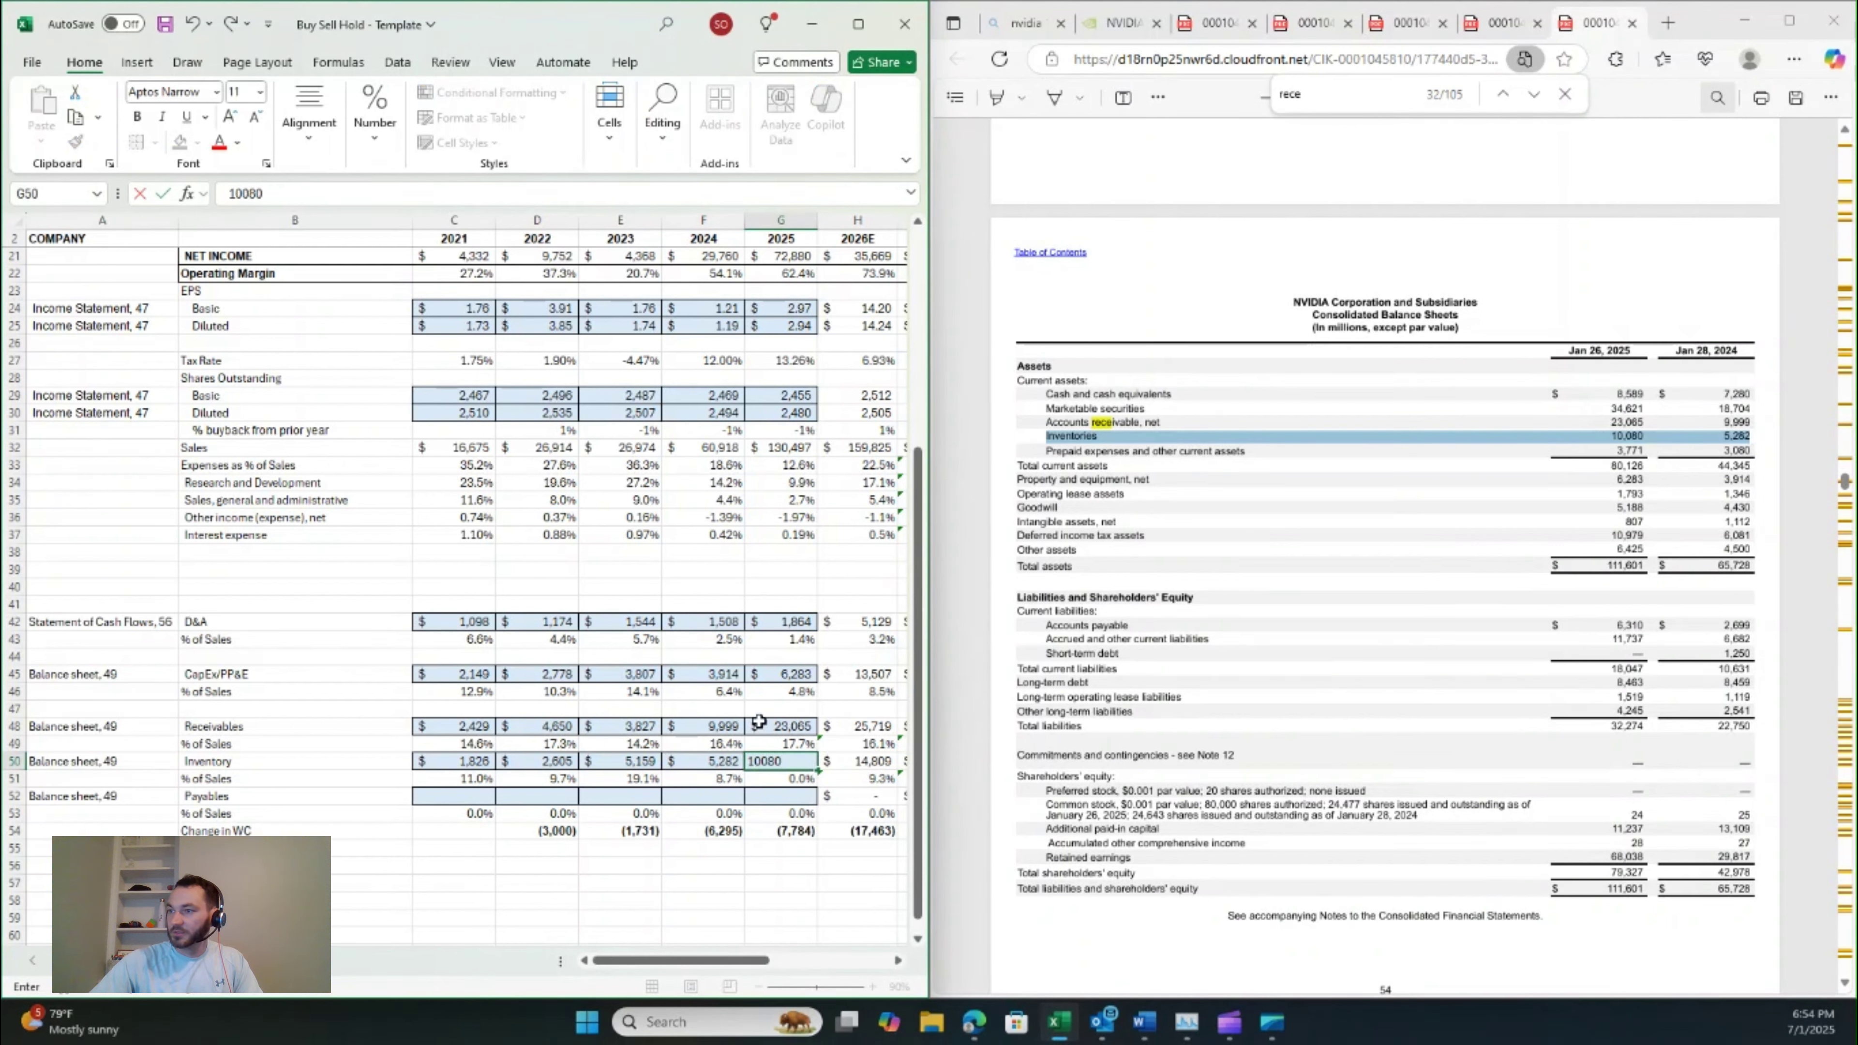
key("Tab")
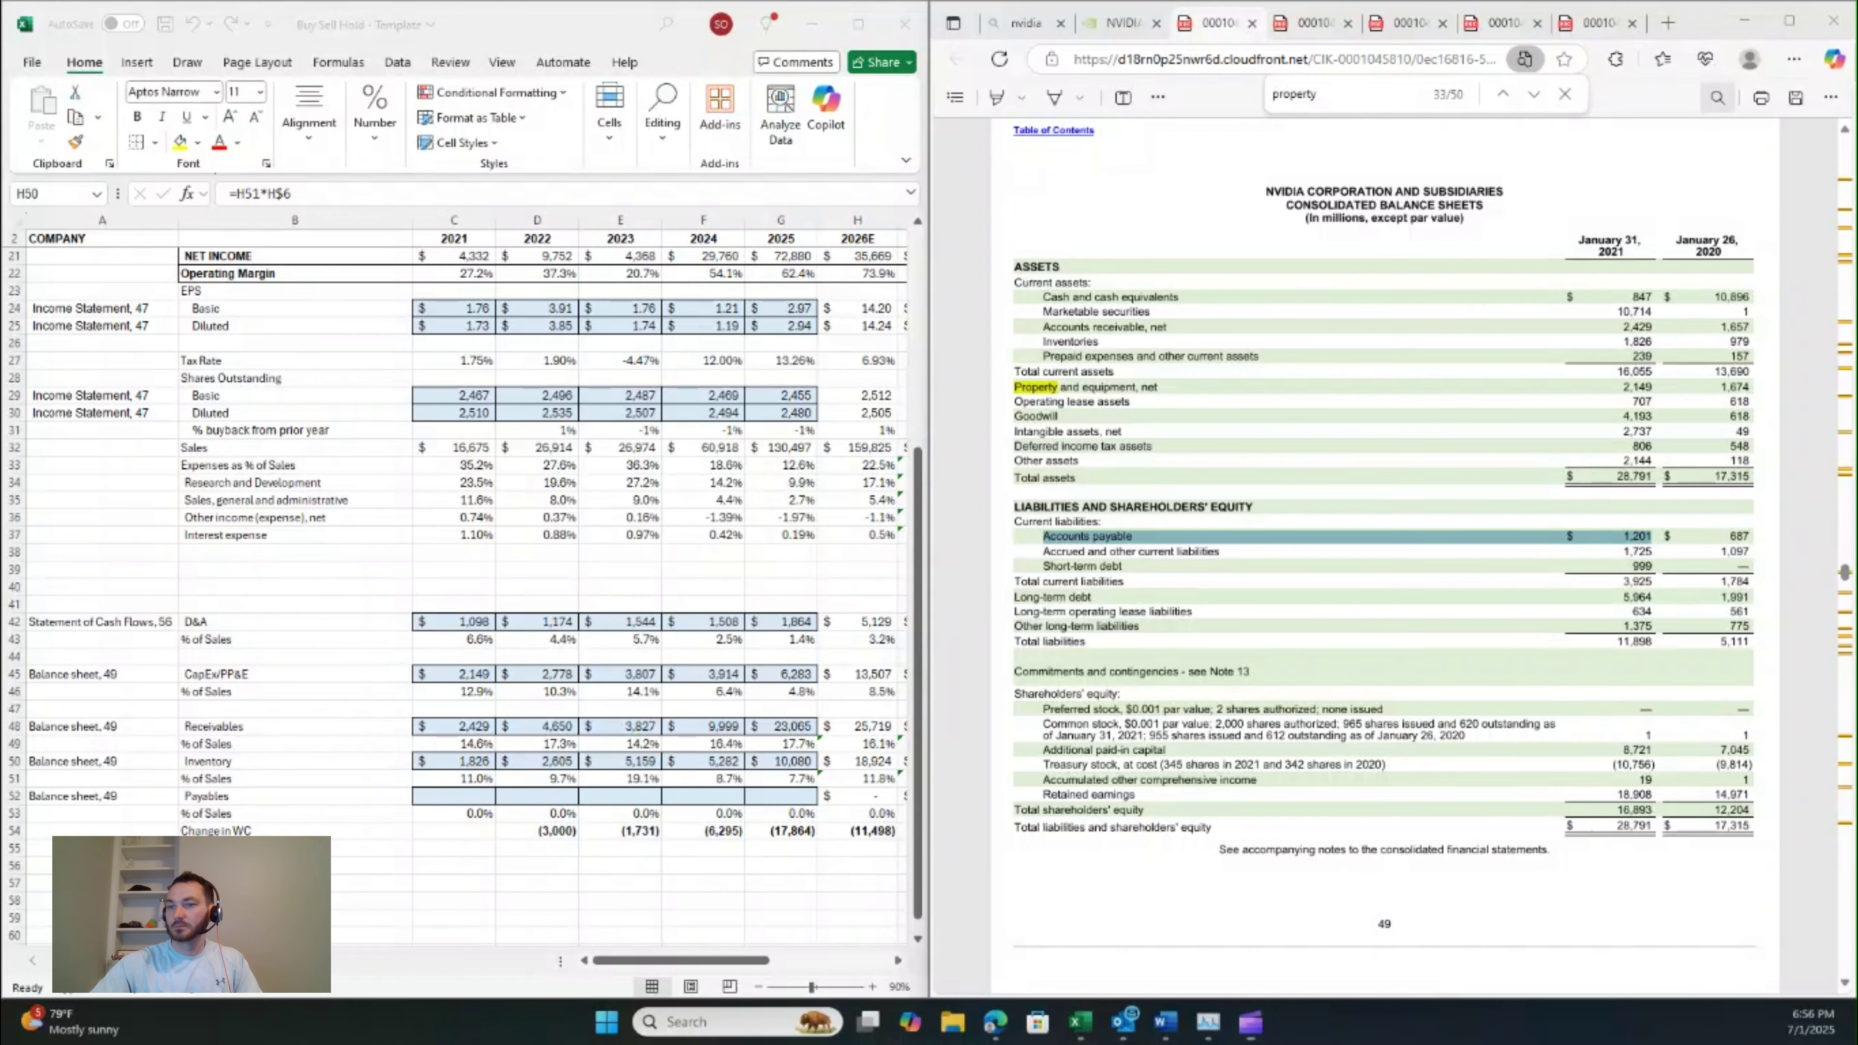
- Enter 1201 as the 2021 Payables, taken from accounts payable on the January 31, 2021 balance sheet
left_click(456, 795)
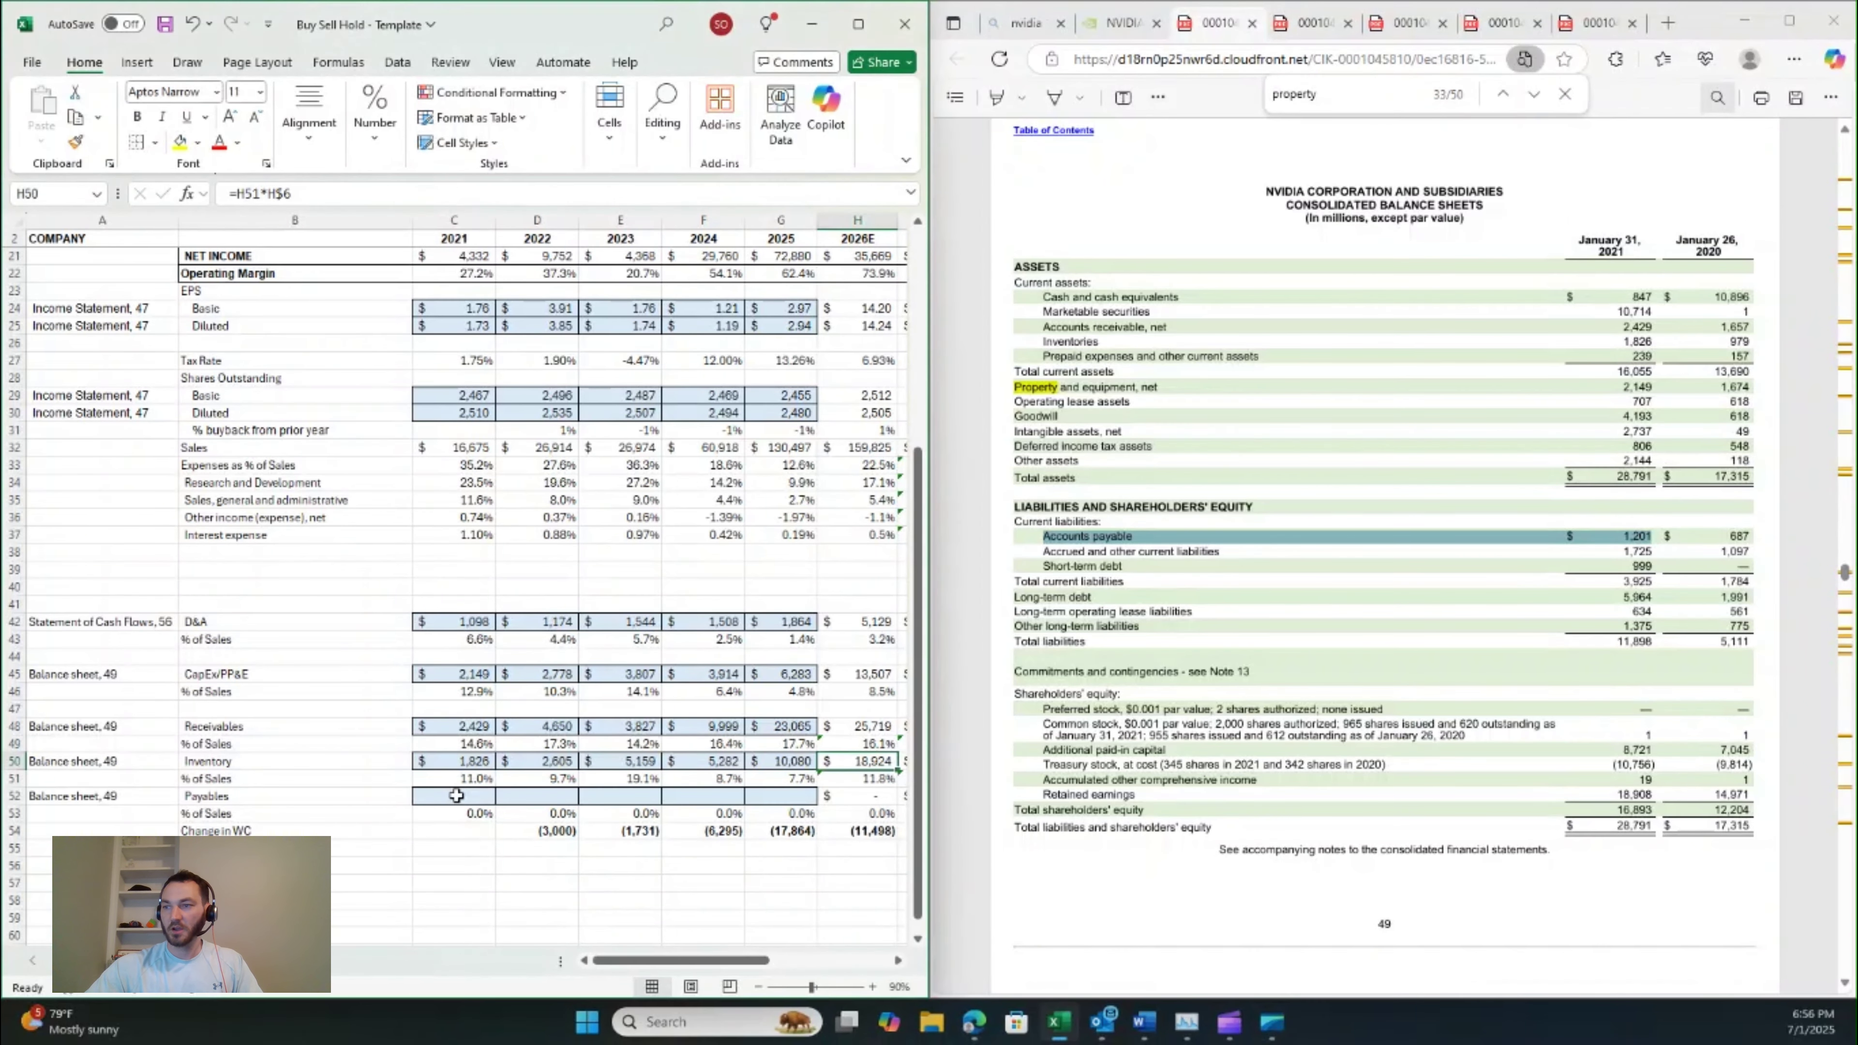
left_click(455, 796)
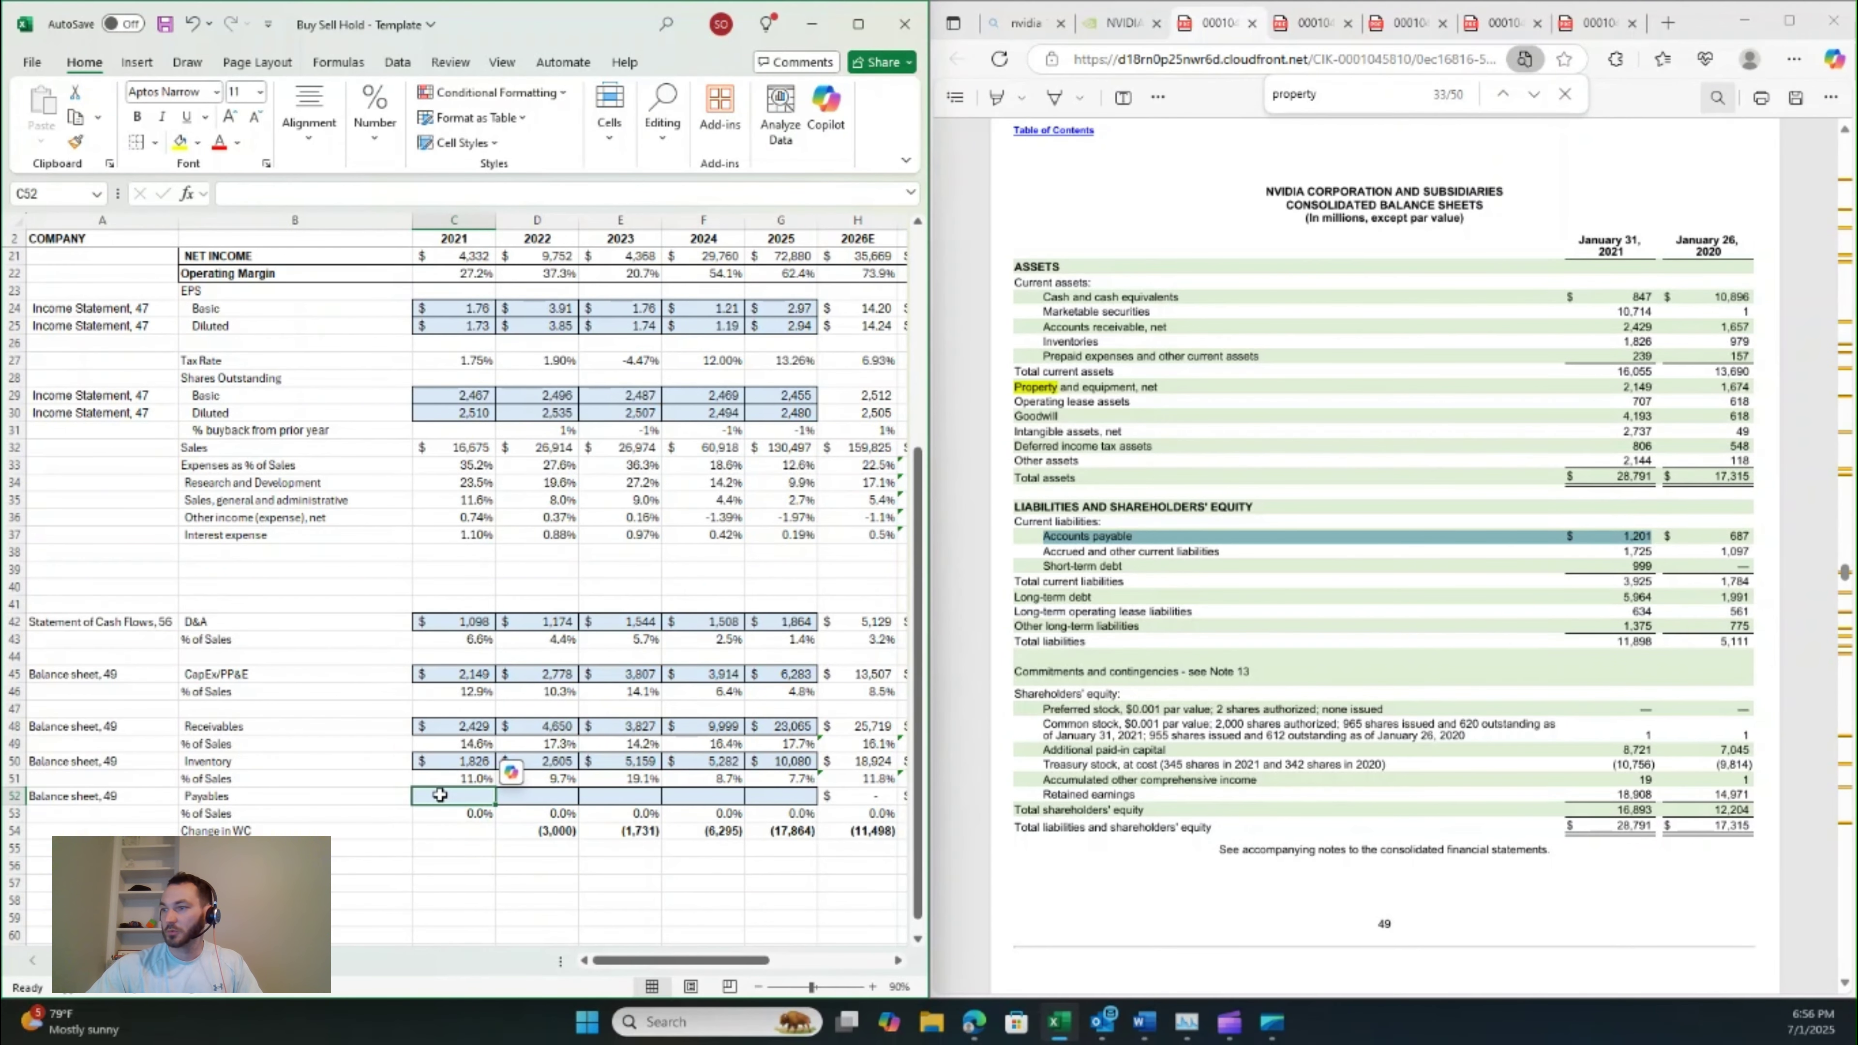
type("1201")
key("Tab")
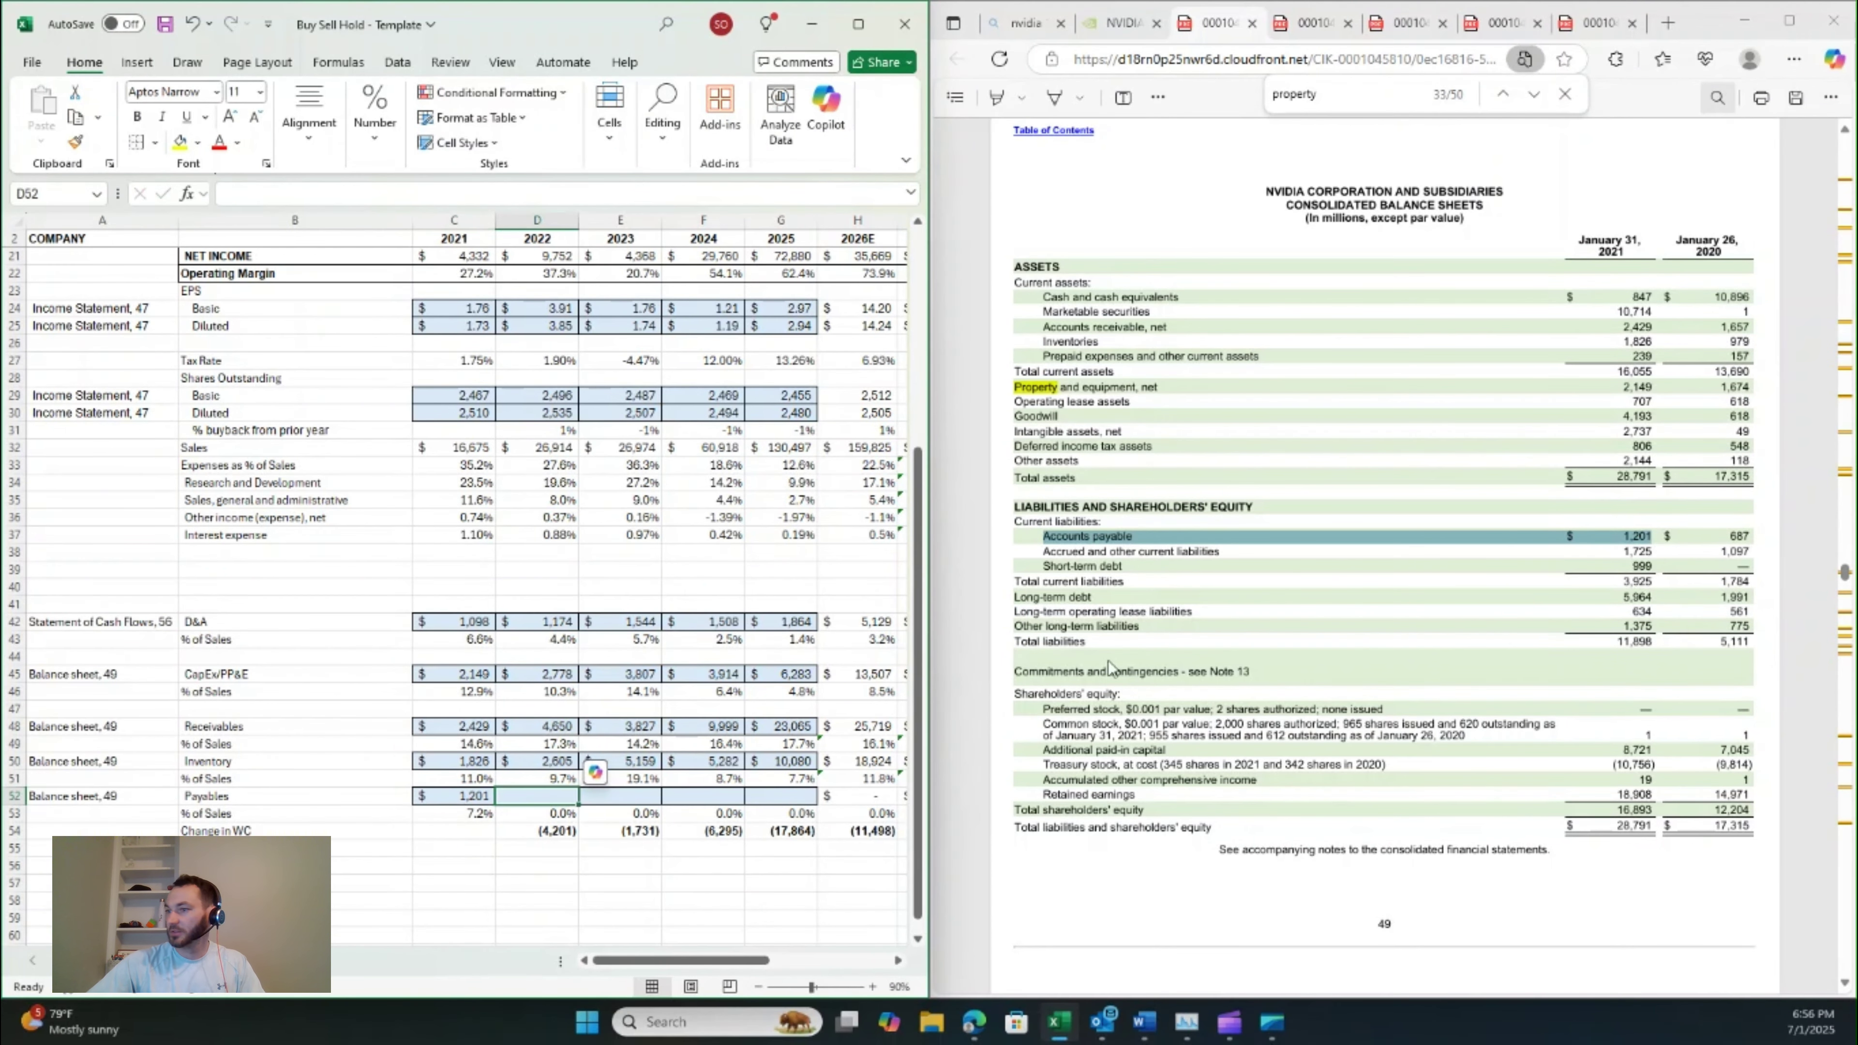
- Enter Payables of 1783 for 2022 and 1193 for 2023 from accounts payable on the January 29, 2023 balance sheet
left_click(1501, 547)
key("ctrl+Tab")
key("ctrl+Tab")
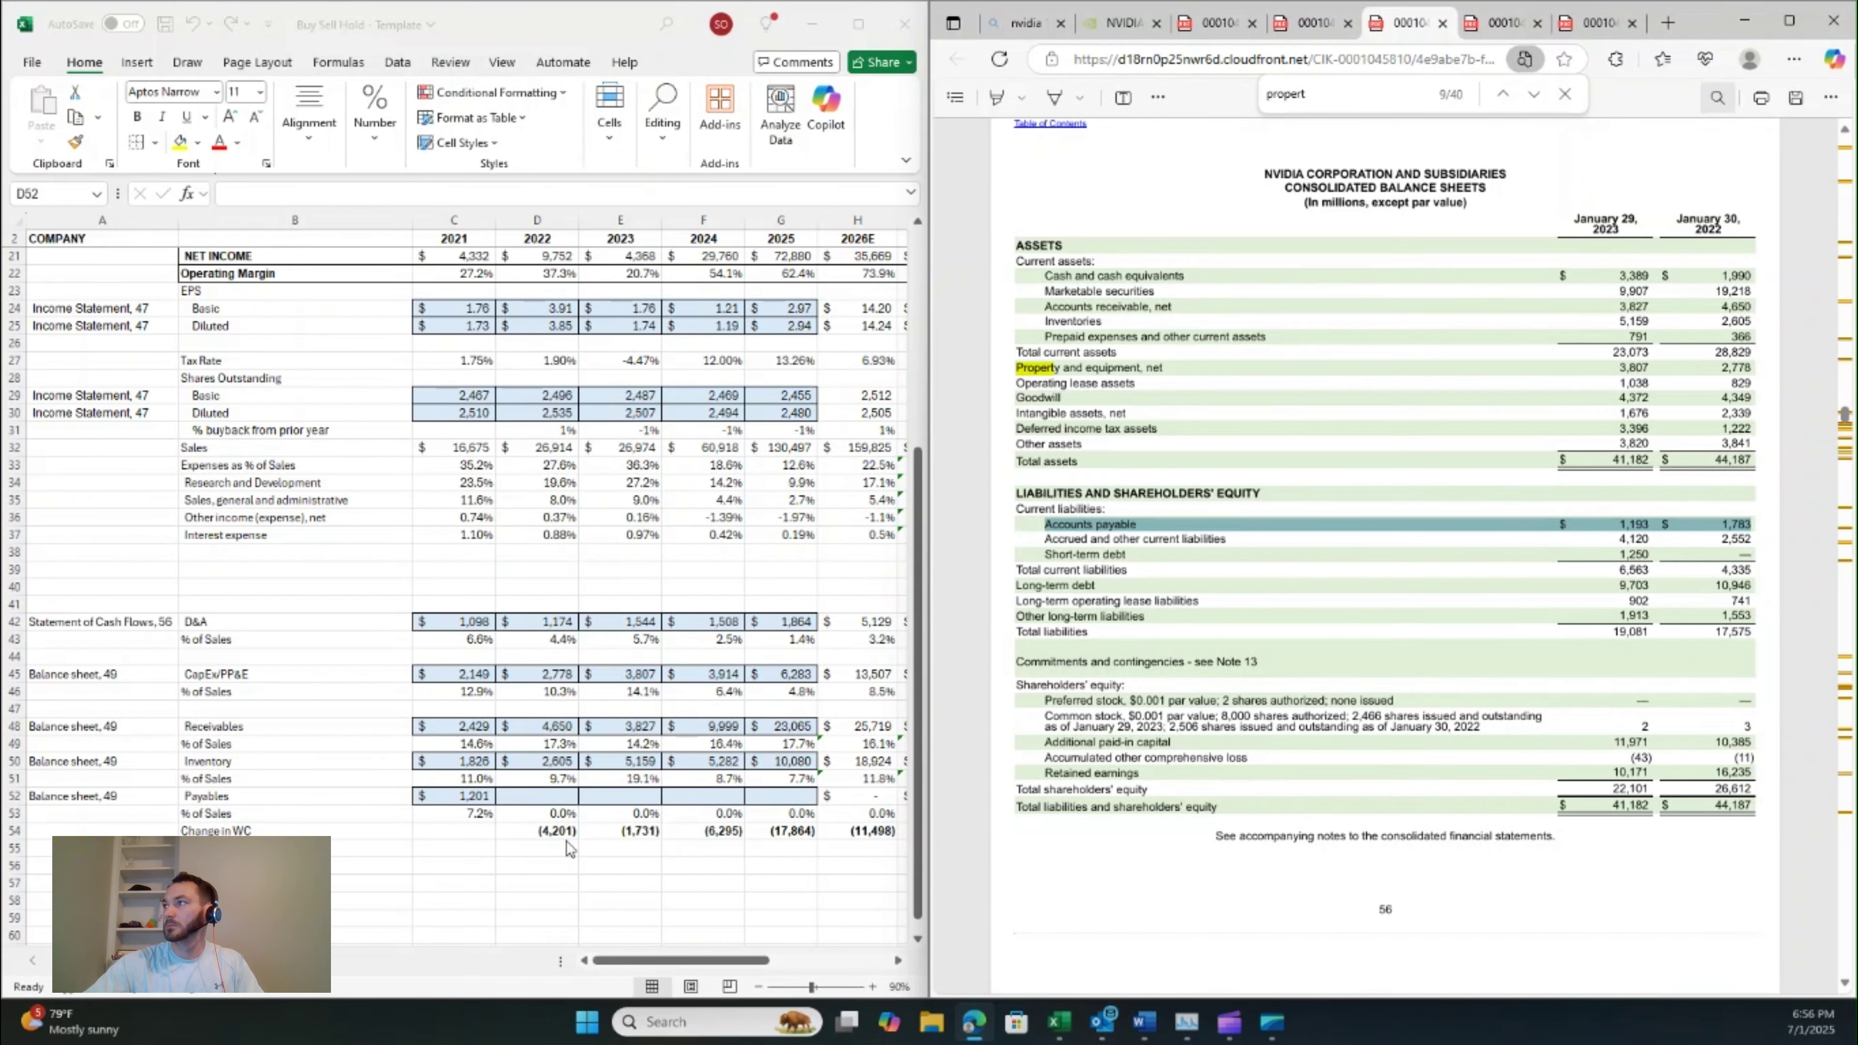
left_click(550, 798)
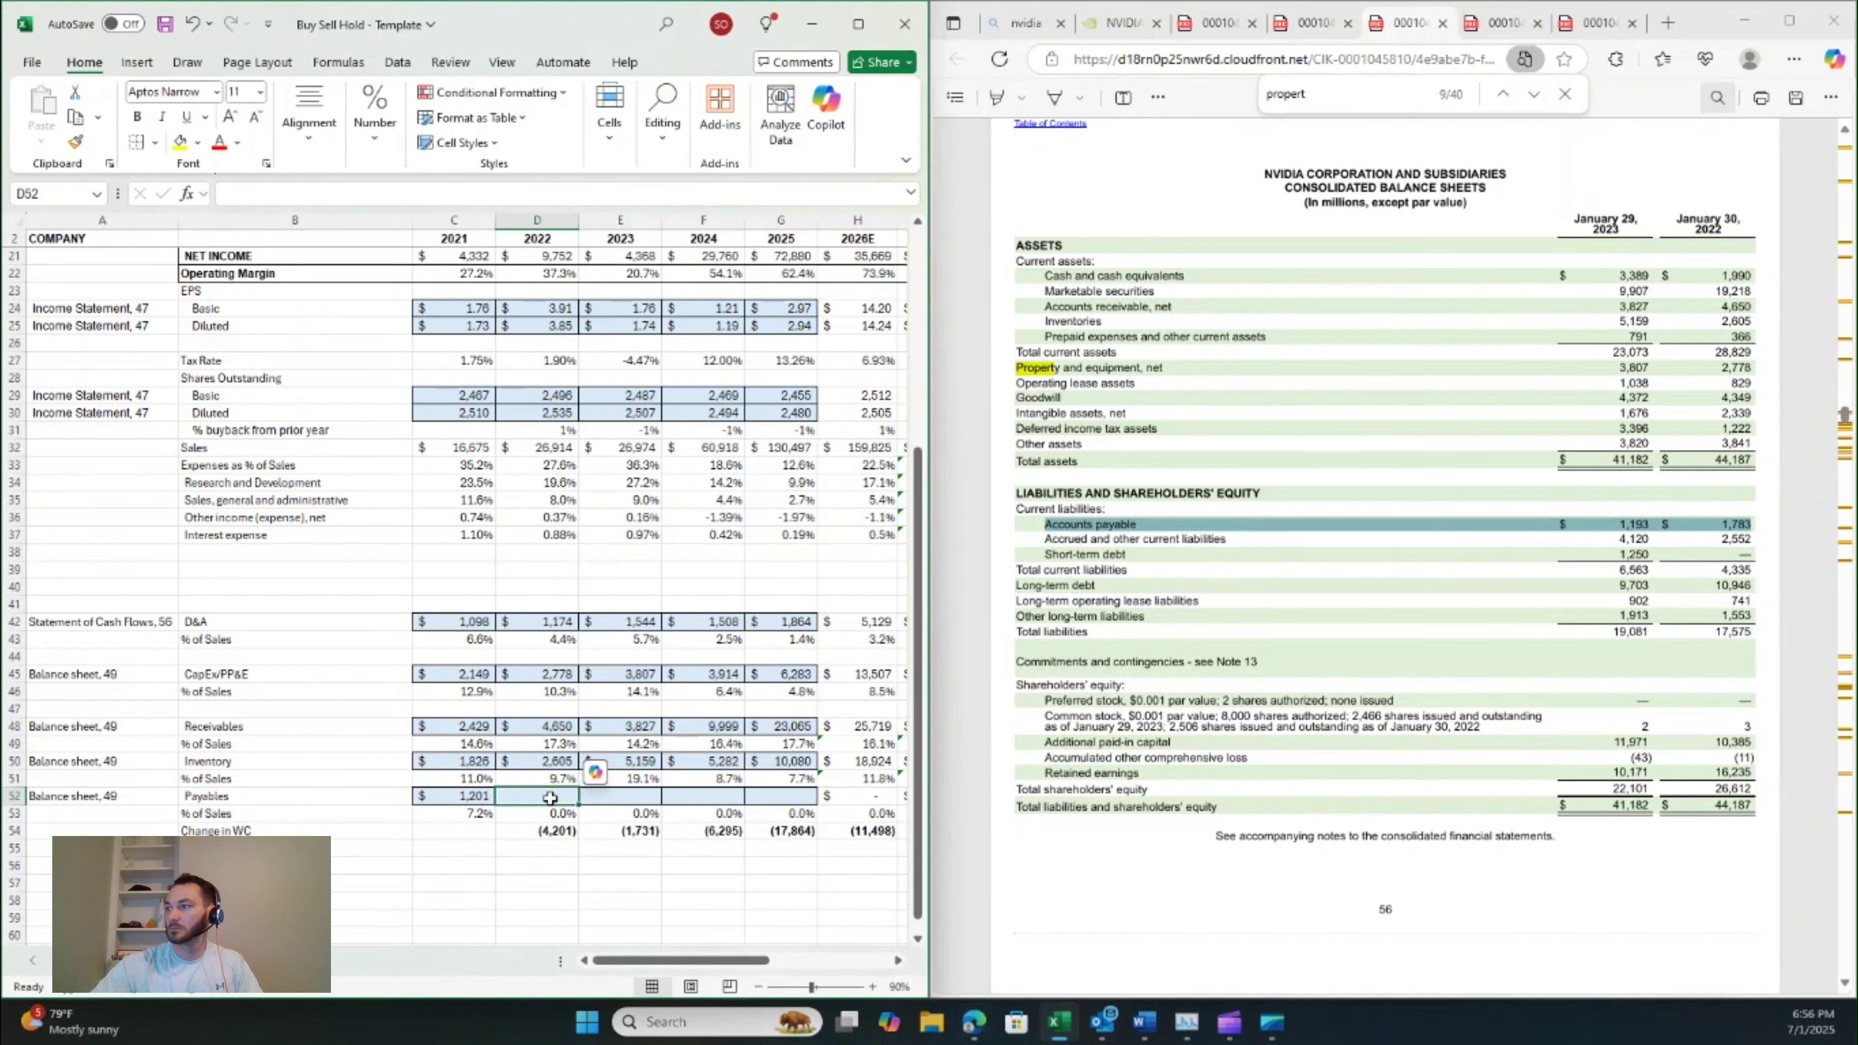
type("1,")
type("78")
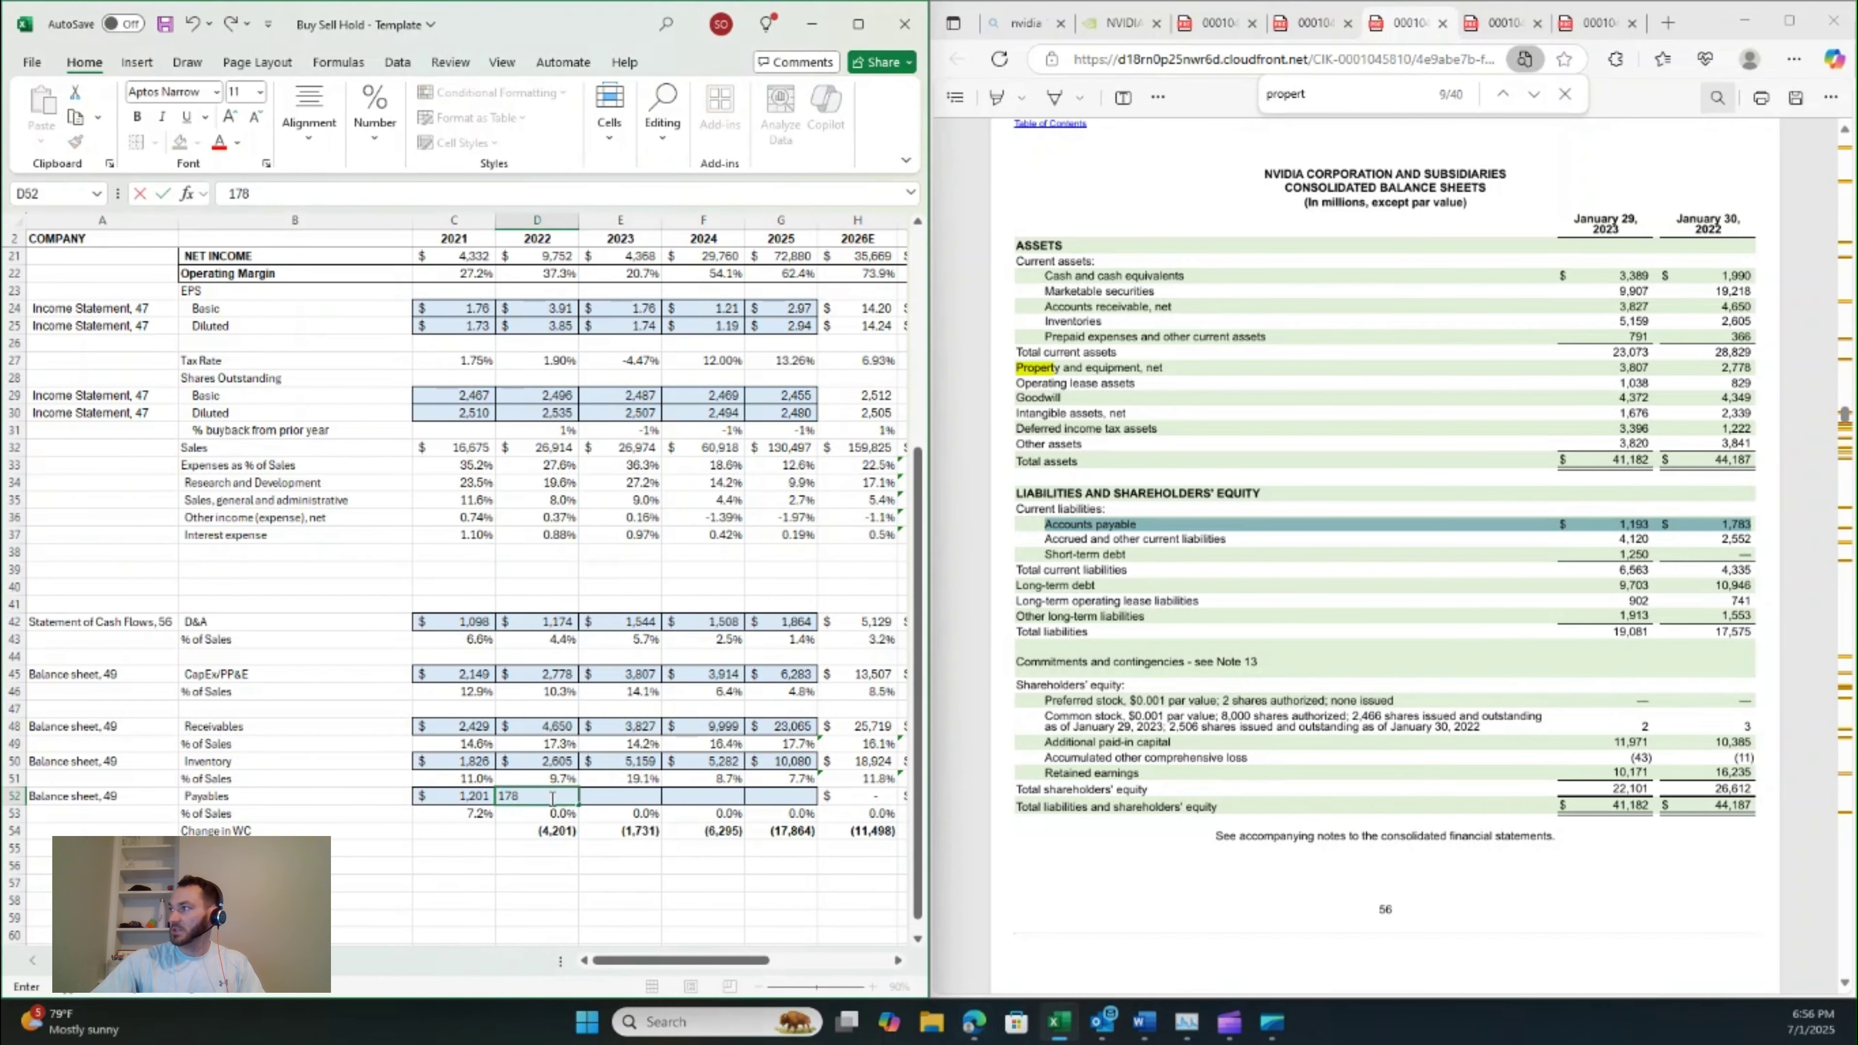
type("3")
key("Tab")
type("1193")
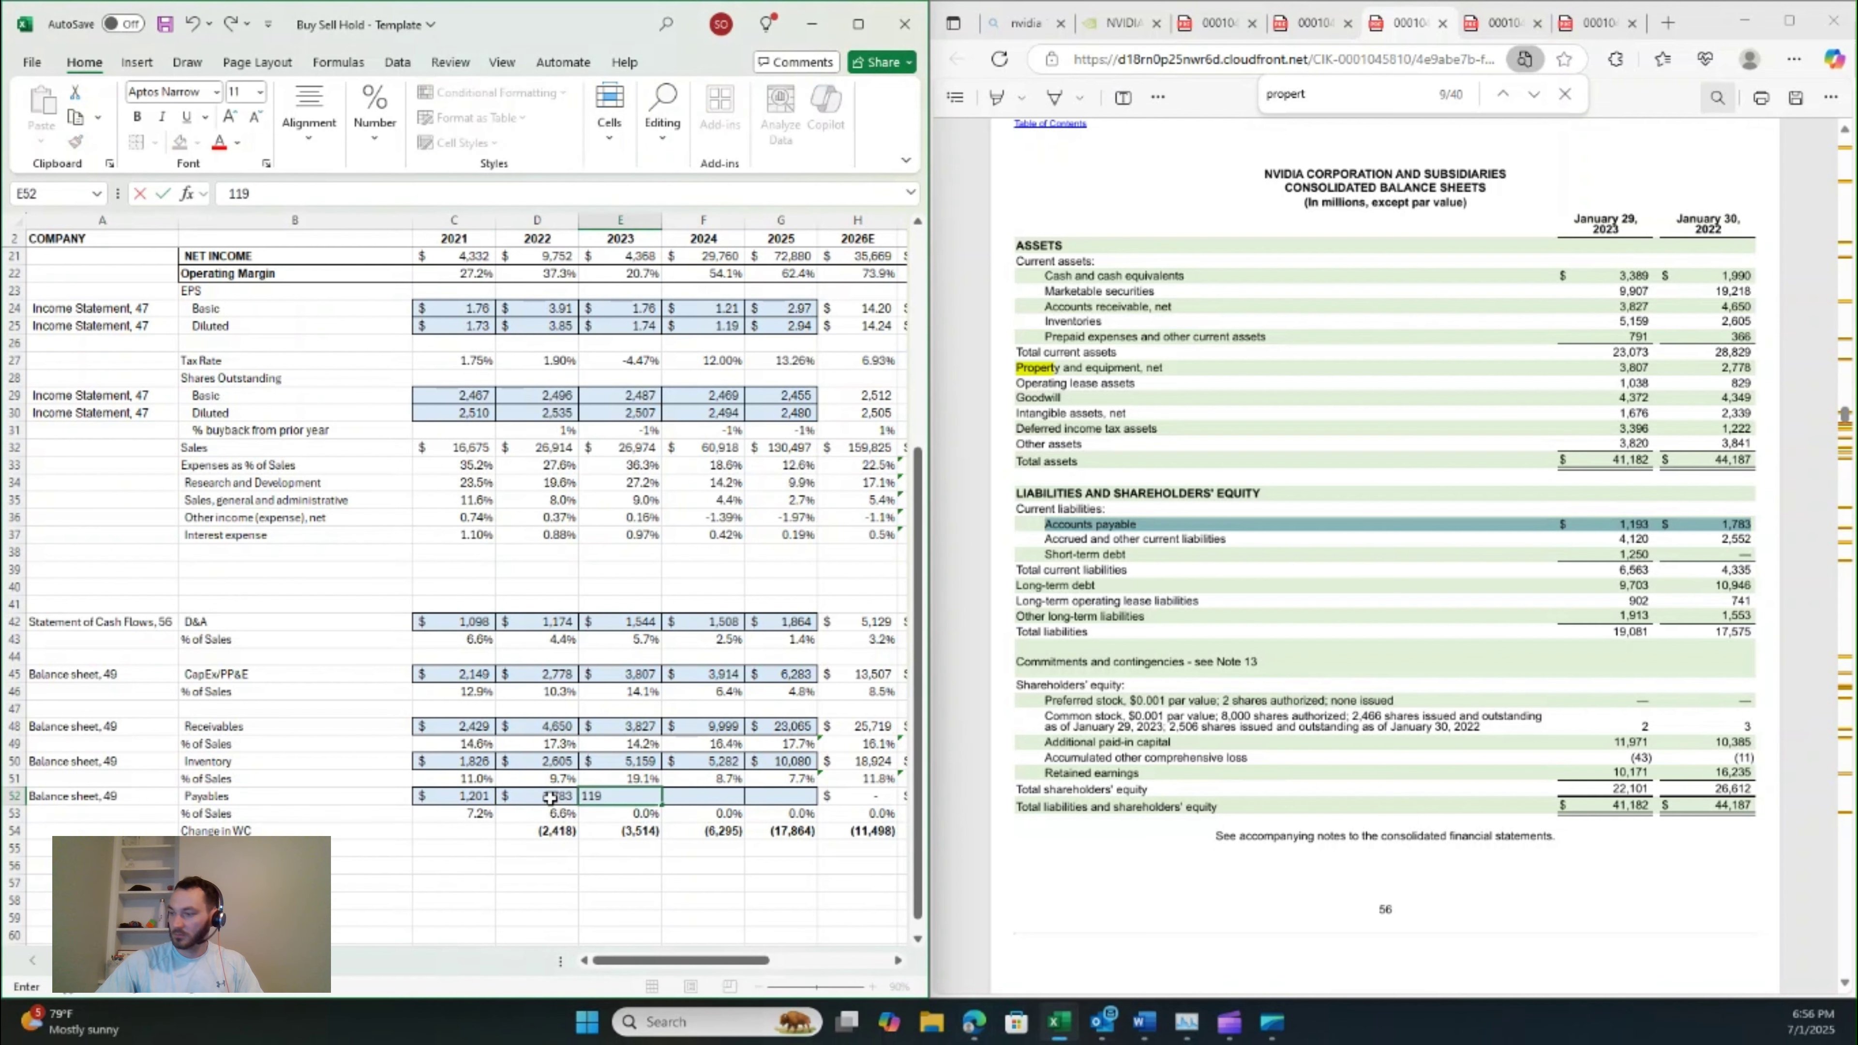
key("Tab")
- Enter Payables of 2699 for 2024 and 6310 for 2025 from accounts payable on the January 26, 2025 balance sheet
left_click(1254, 598)
key("ctrl+Tab")
key("ctrl+Tab")
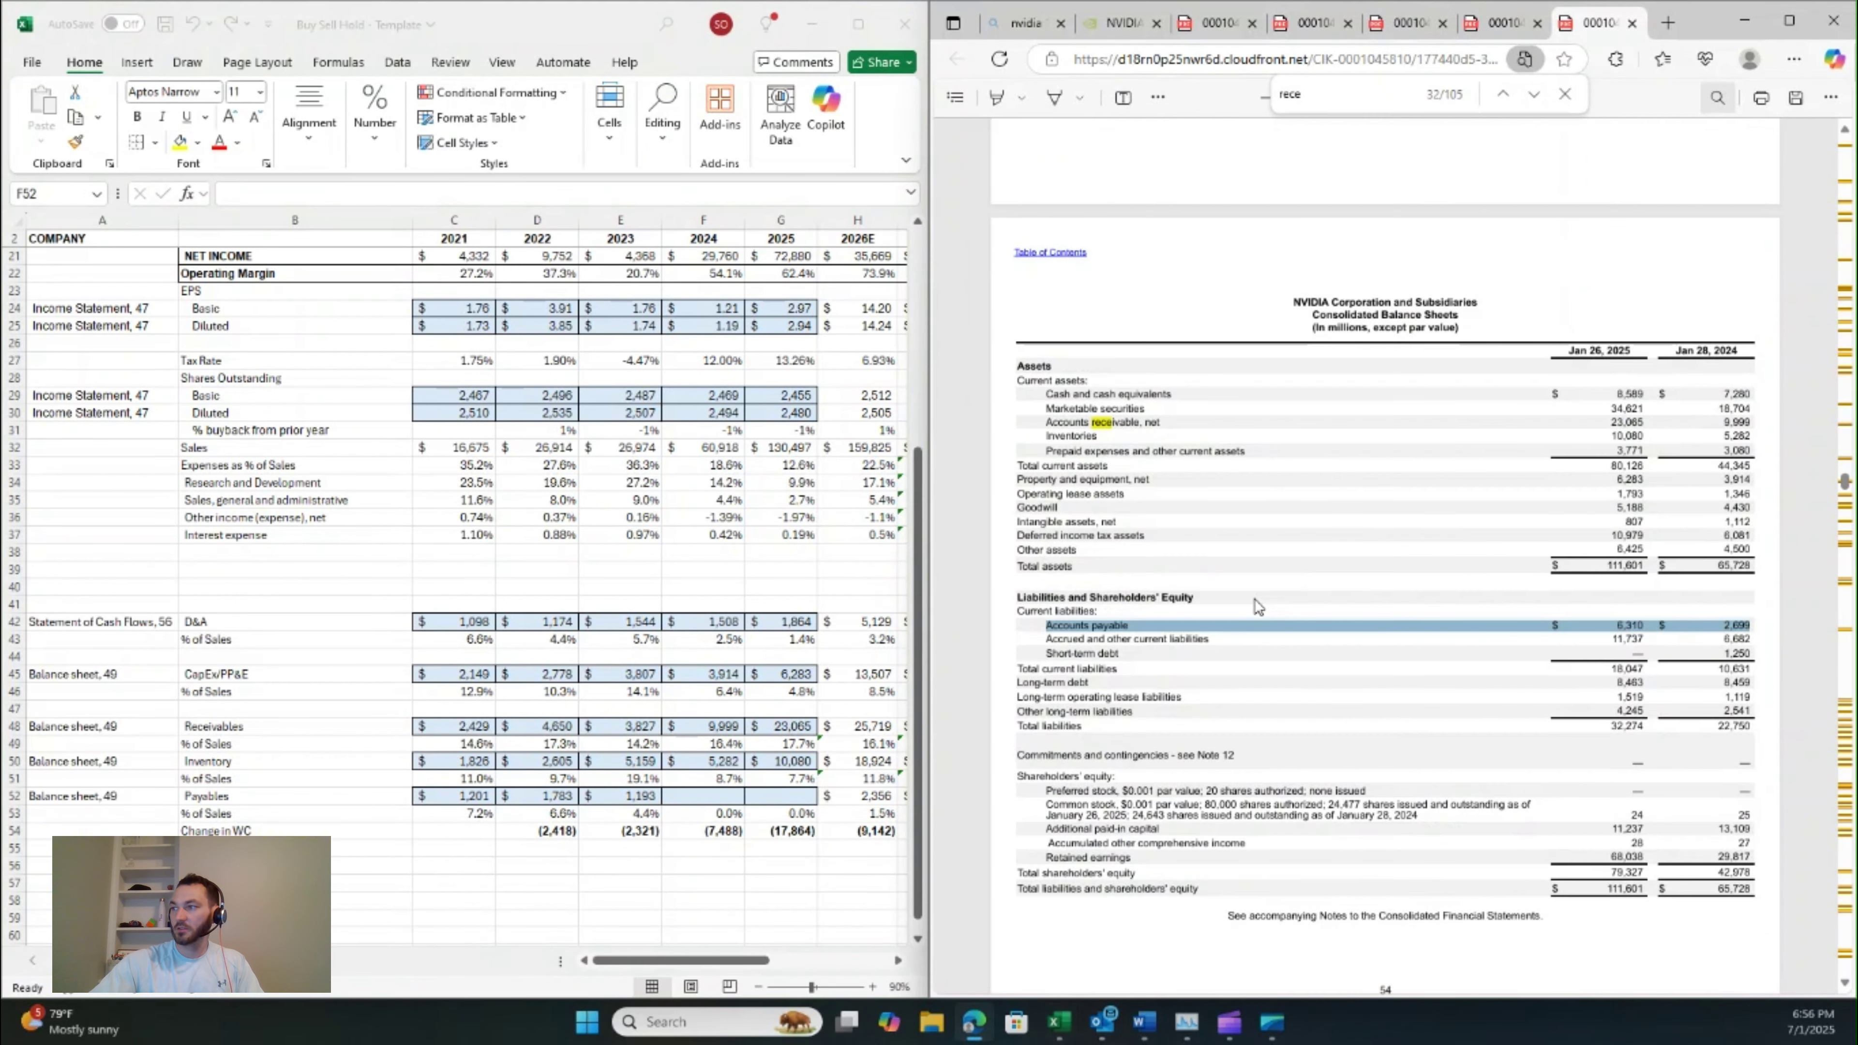
left_click(722, 795)
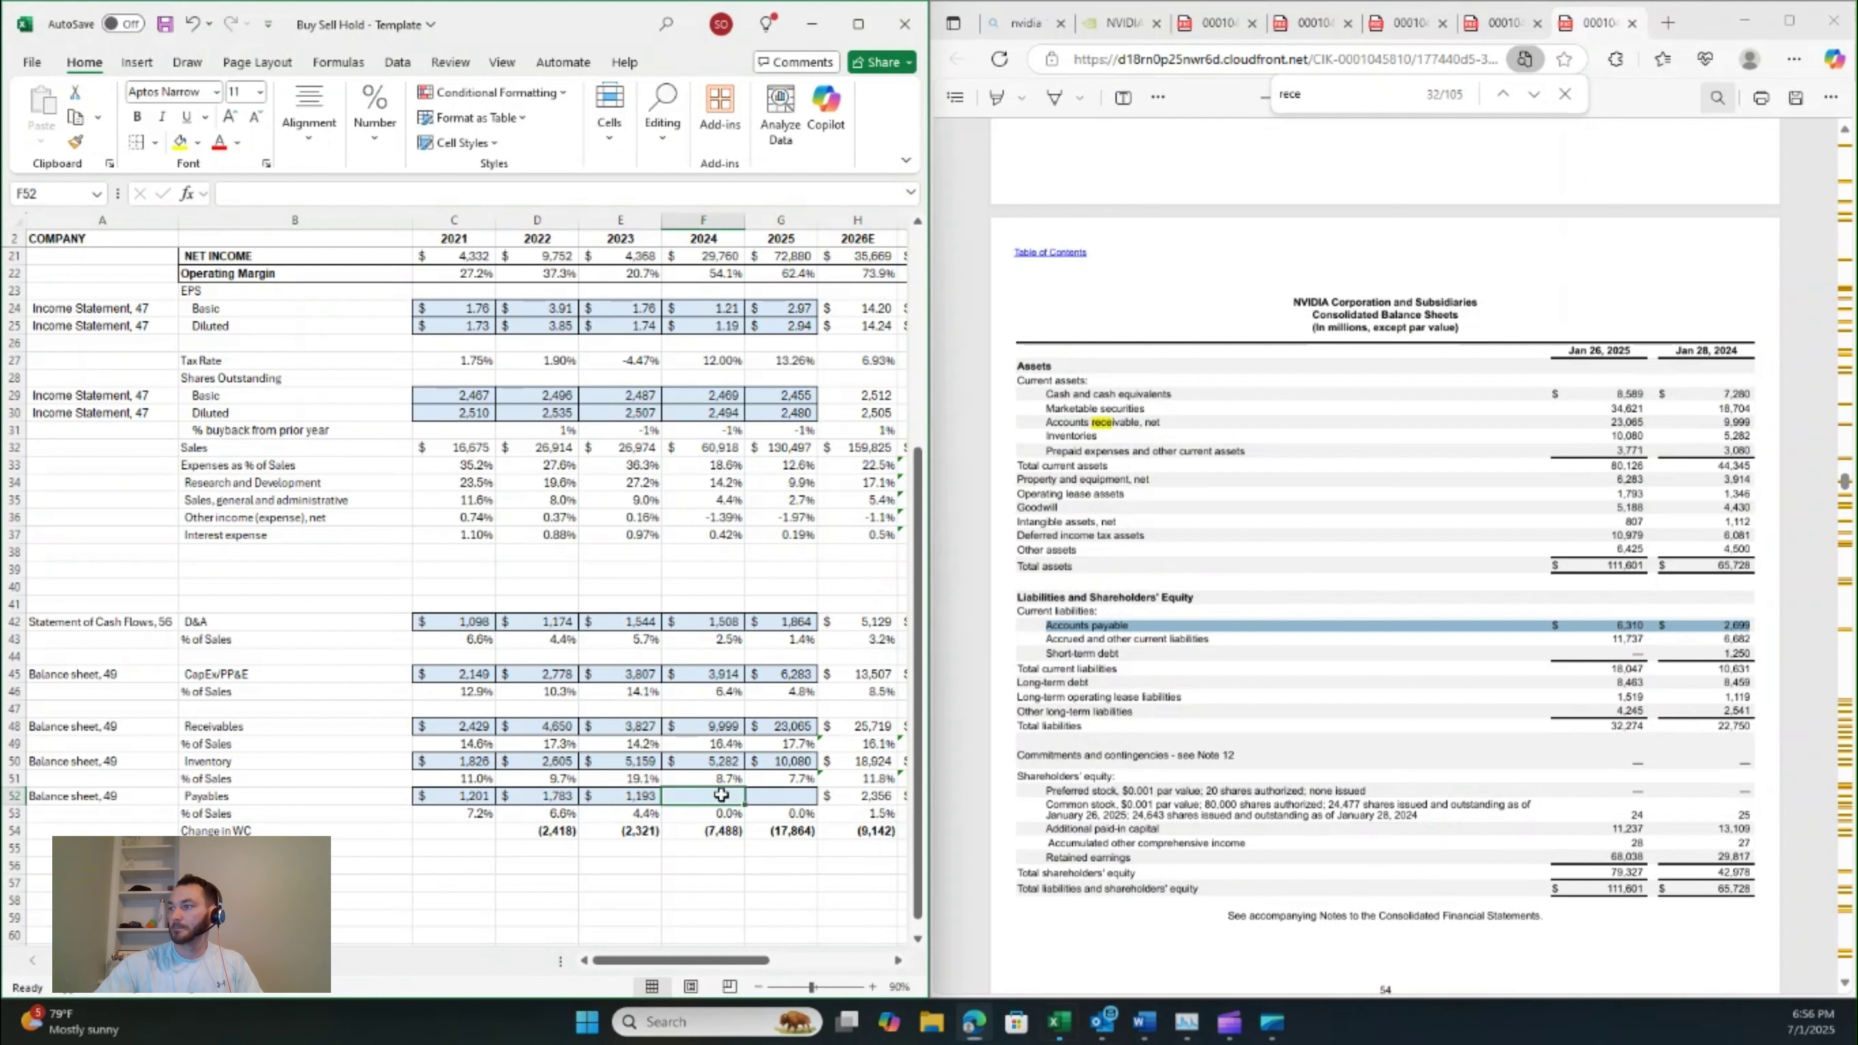
type("2699")
key("Tab")
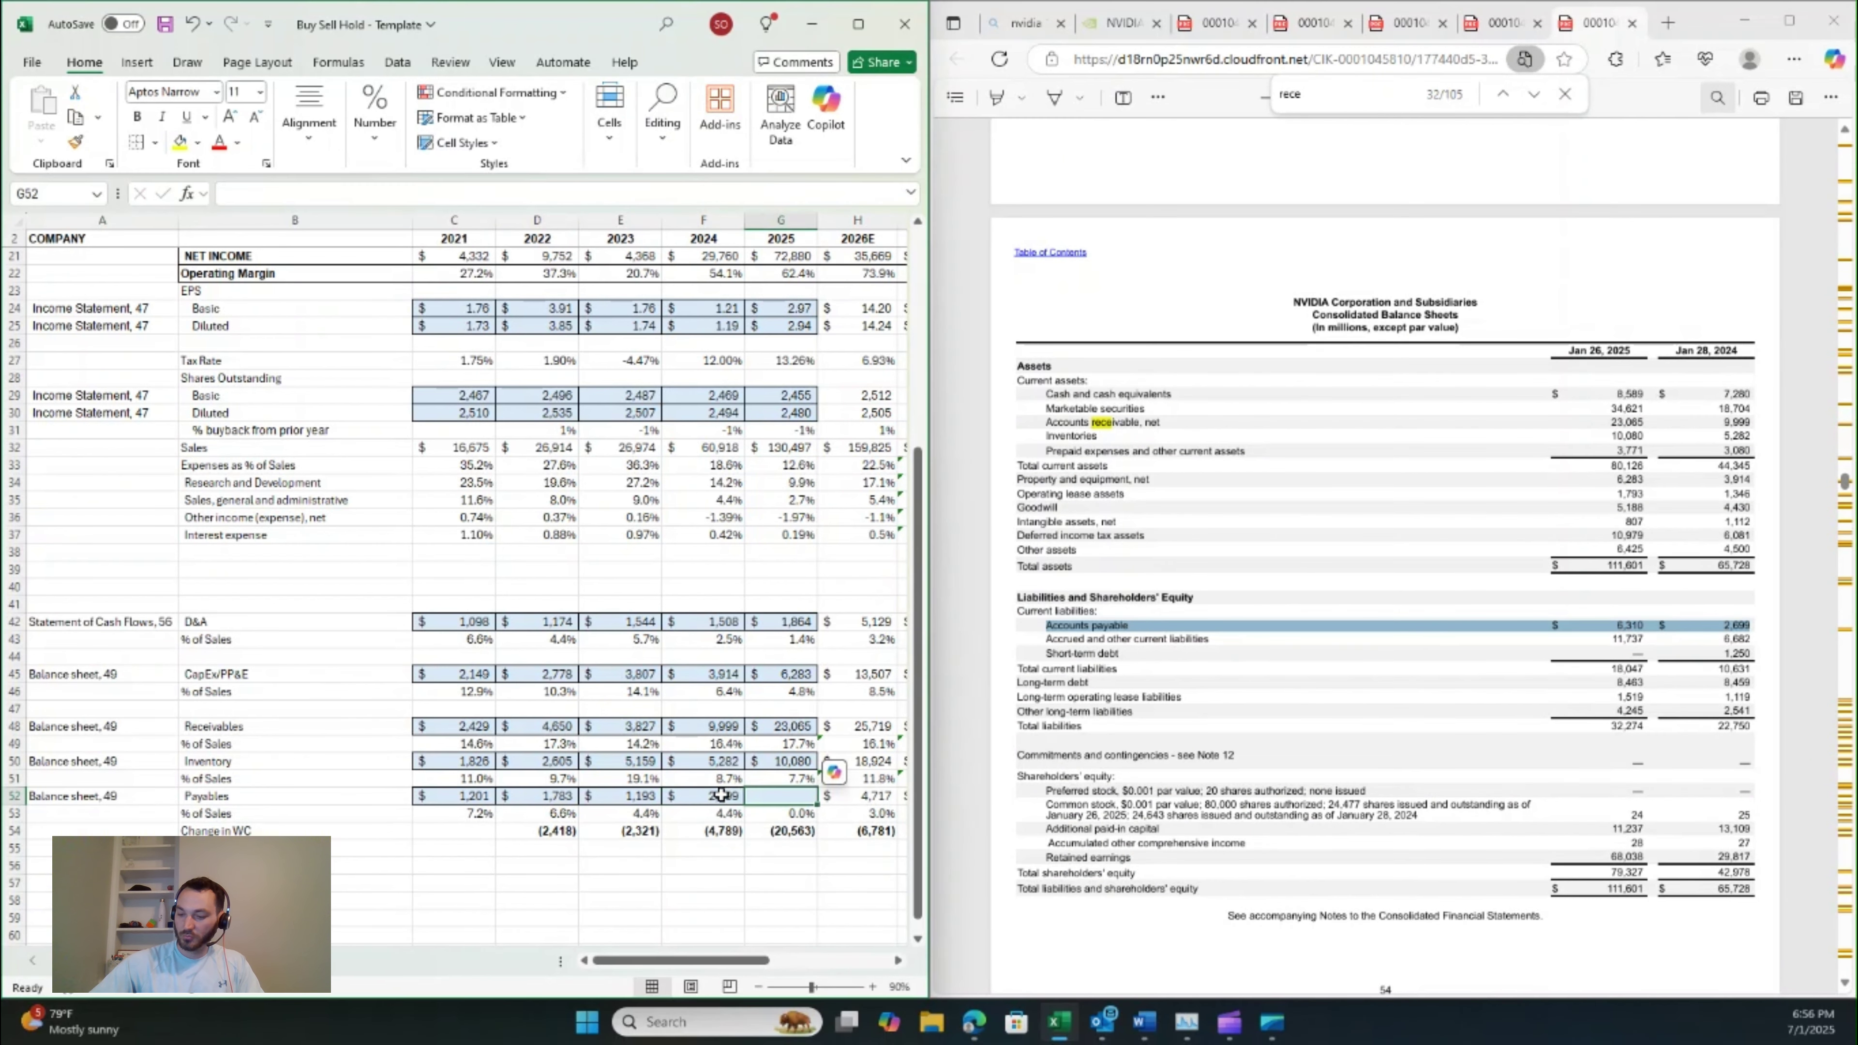
type("6310")
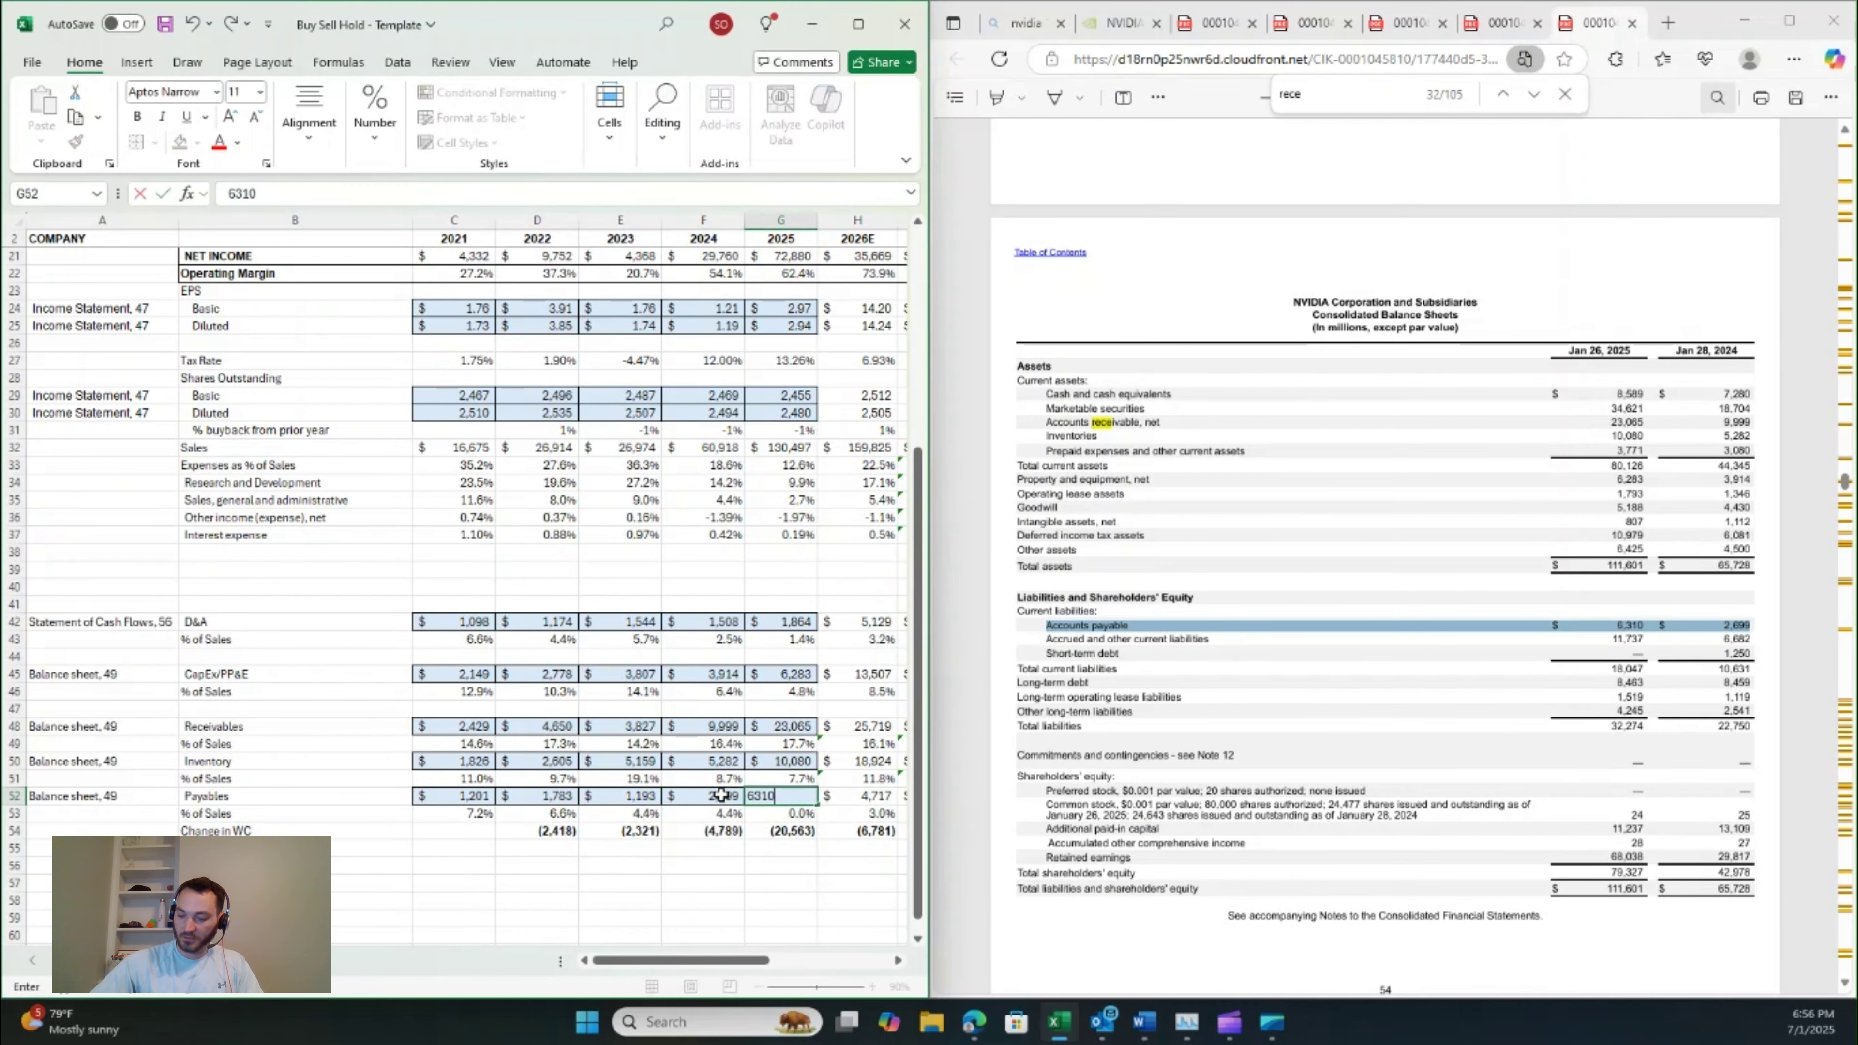
key("Return")
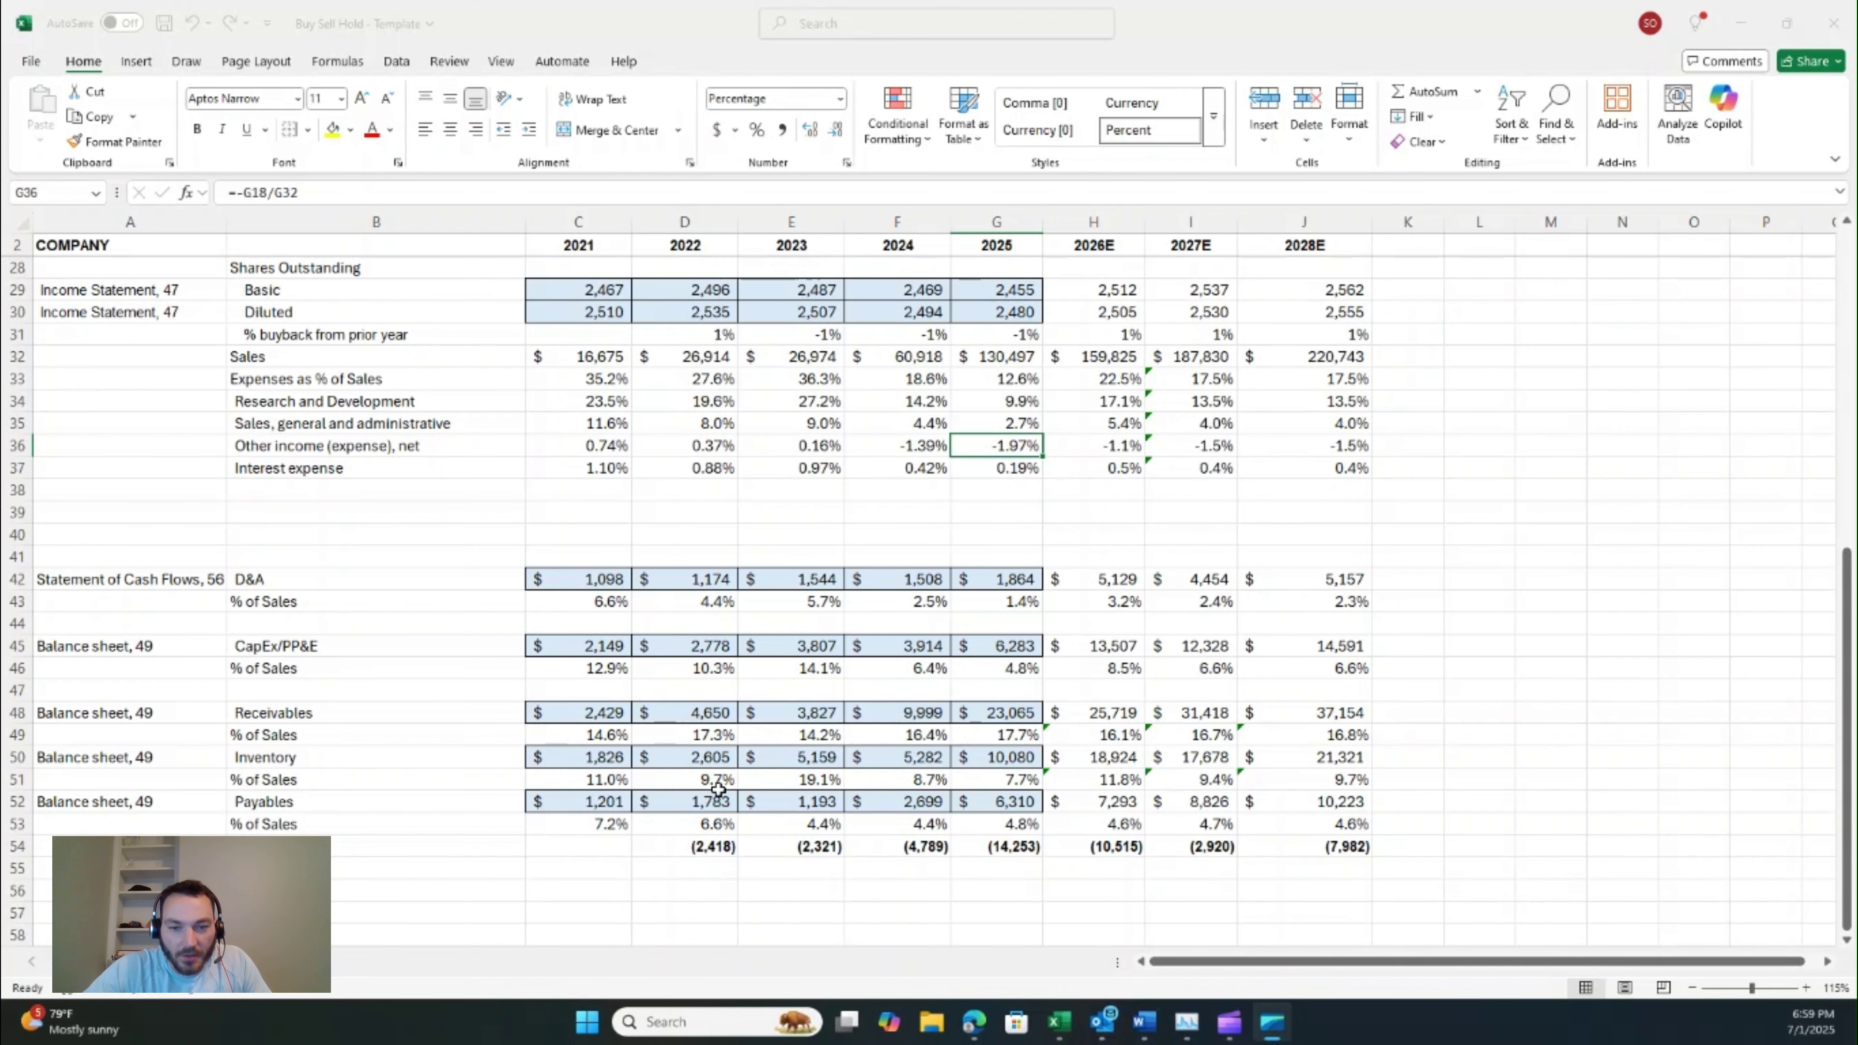
- Inspect the formula behind the 2022 Change in WC value below the Payables rows
left_click(713, 848)
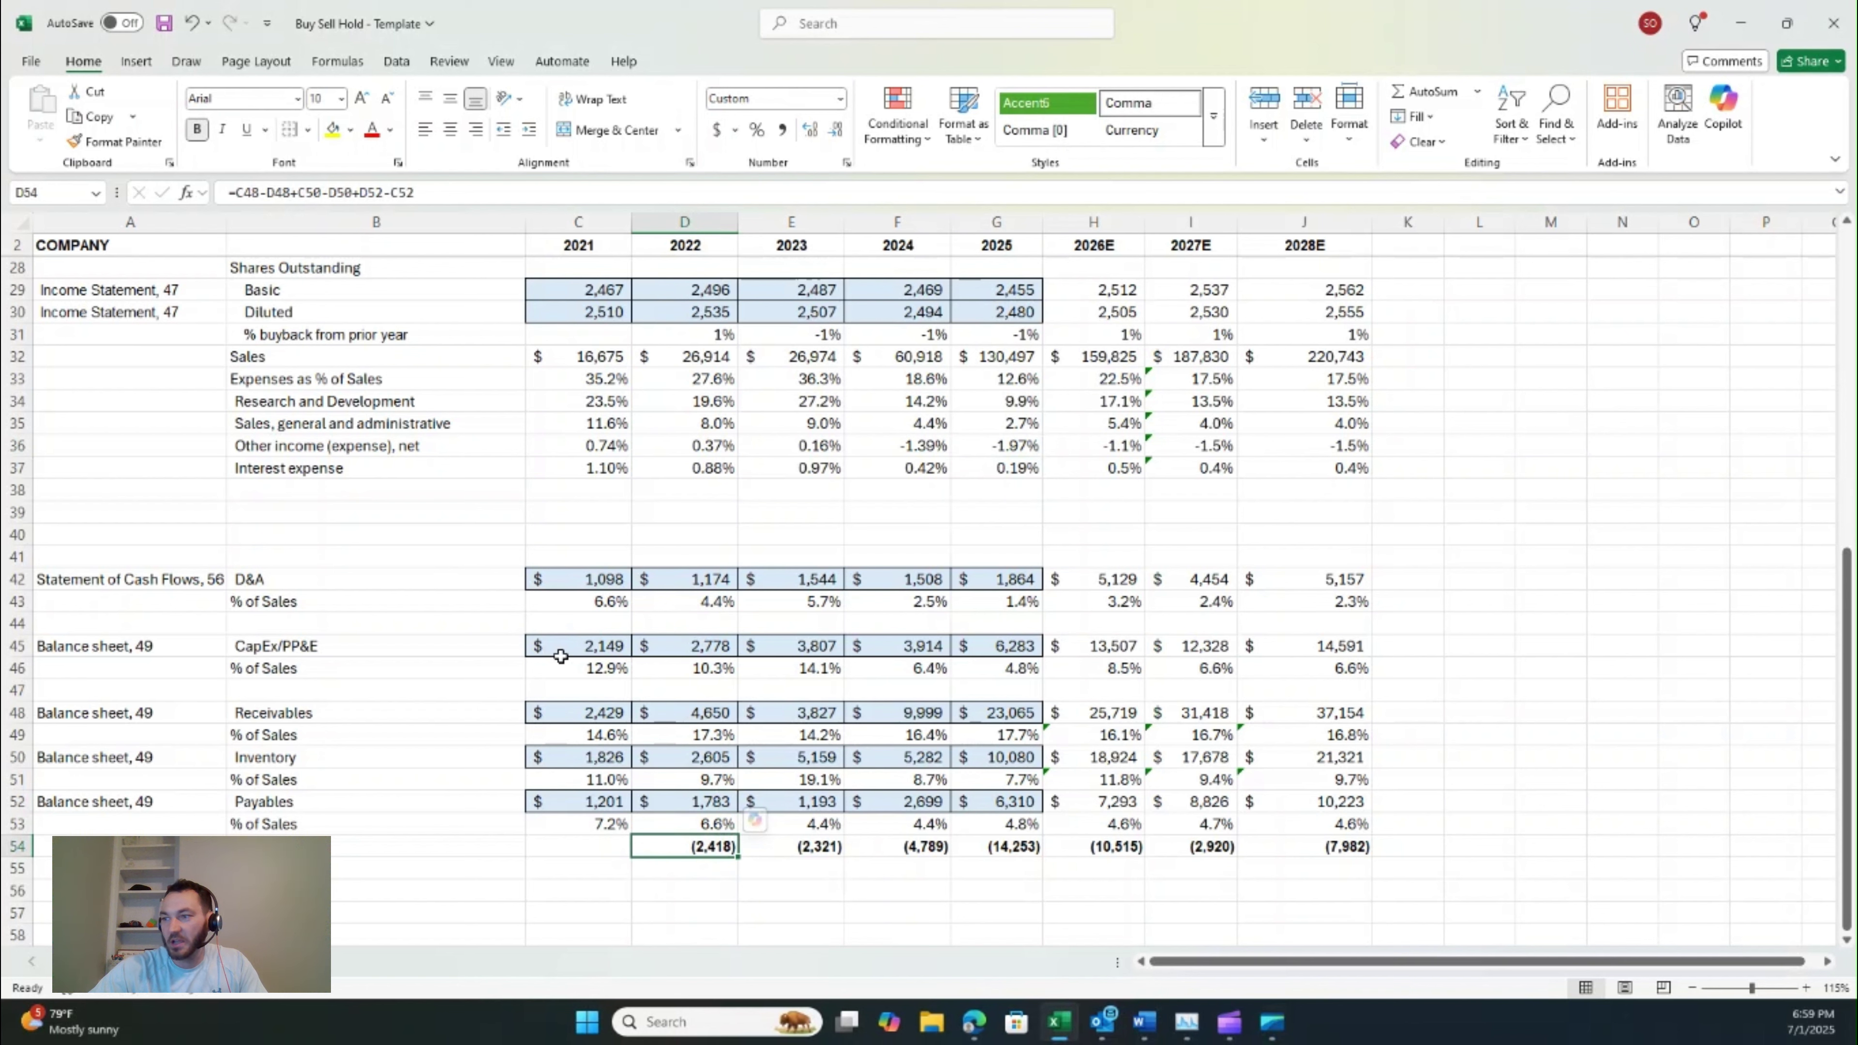
- Review the Change in WC label and the formulas behind its 2022, 2023 and 2024 values
left_click(363, 849)
left_click(659, 849)
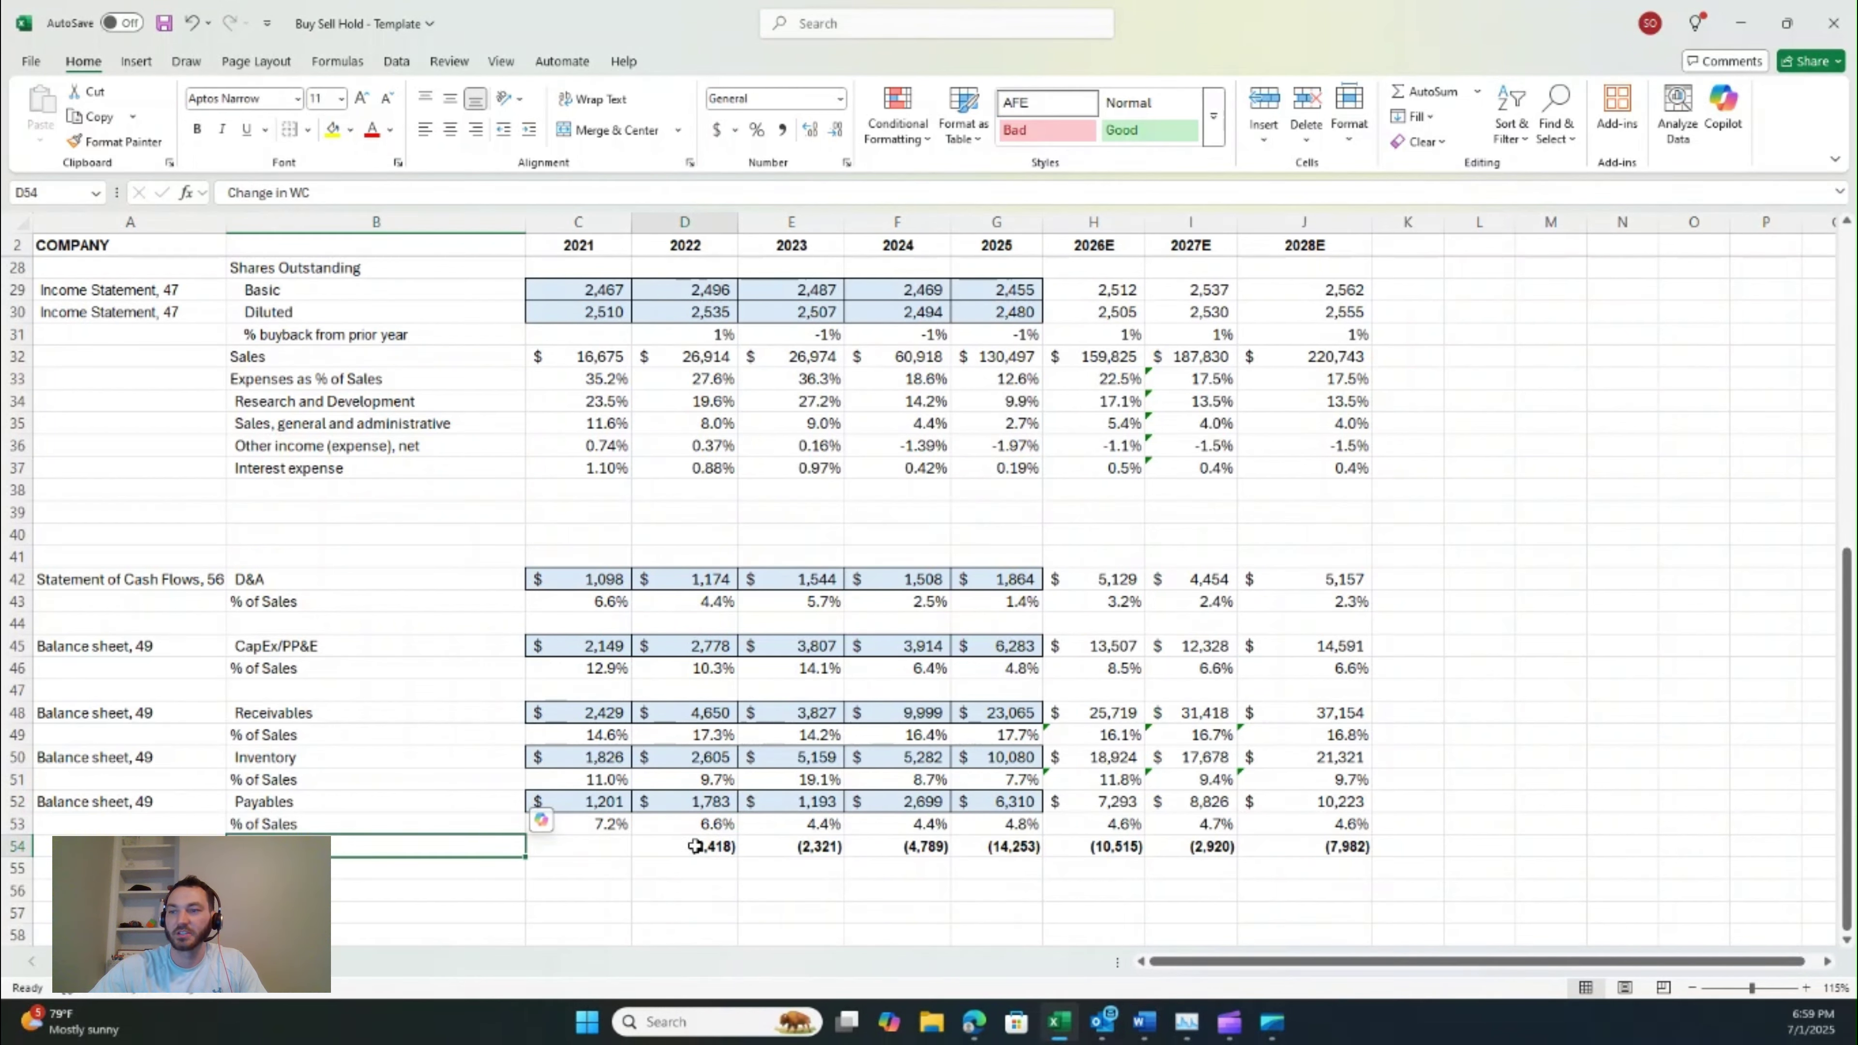
key("F2")
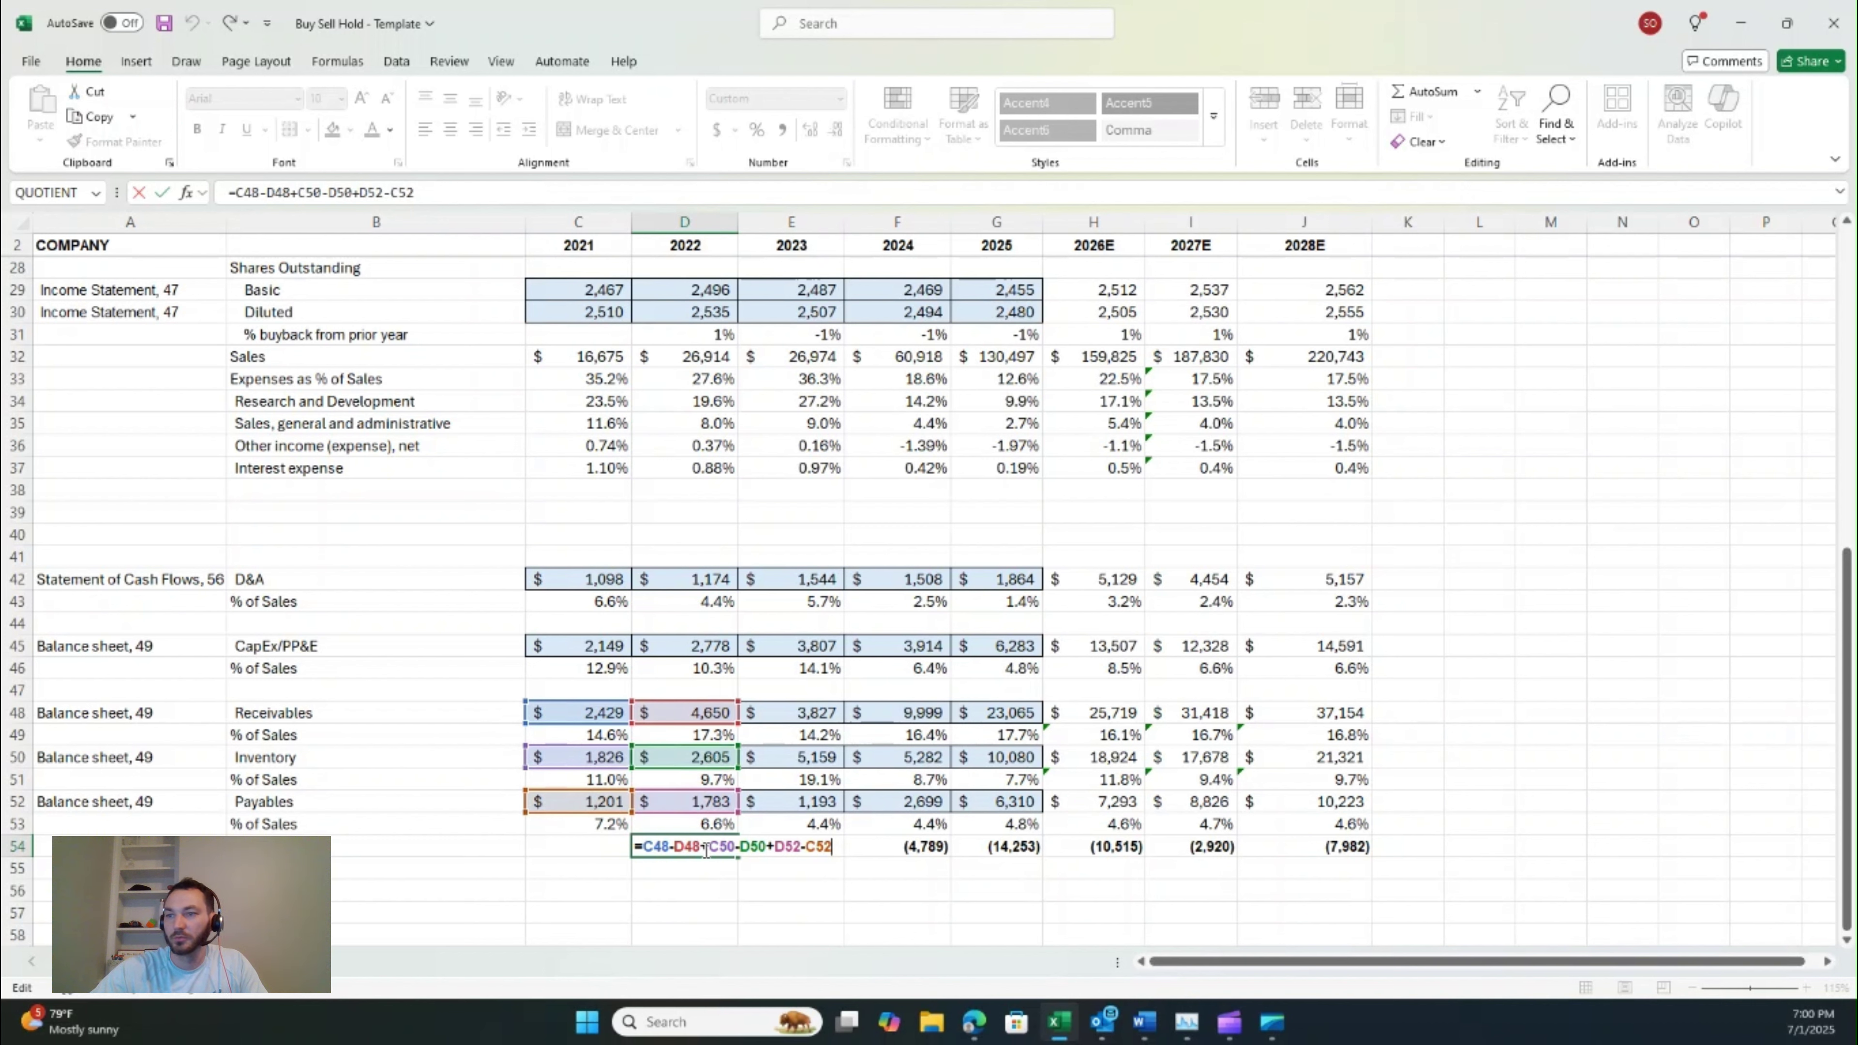
key("Return")
left_click(798, 850)
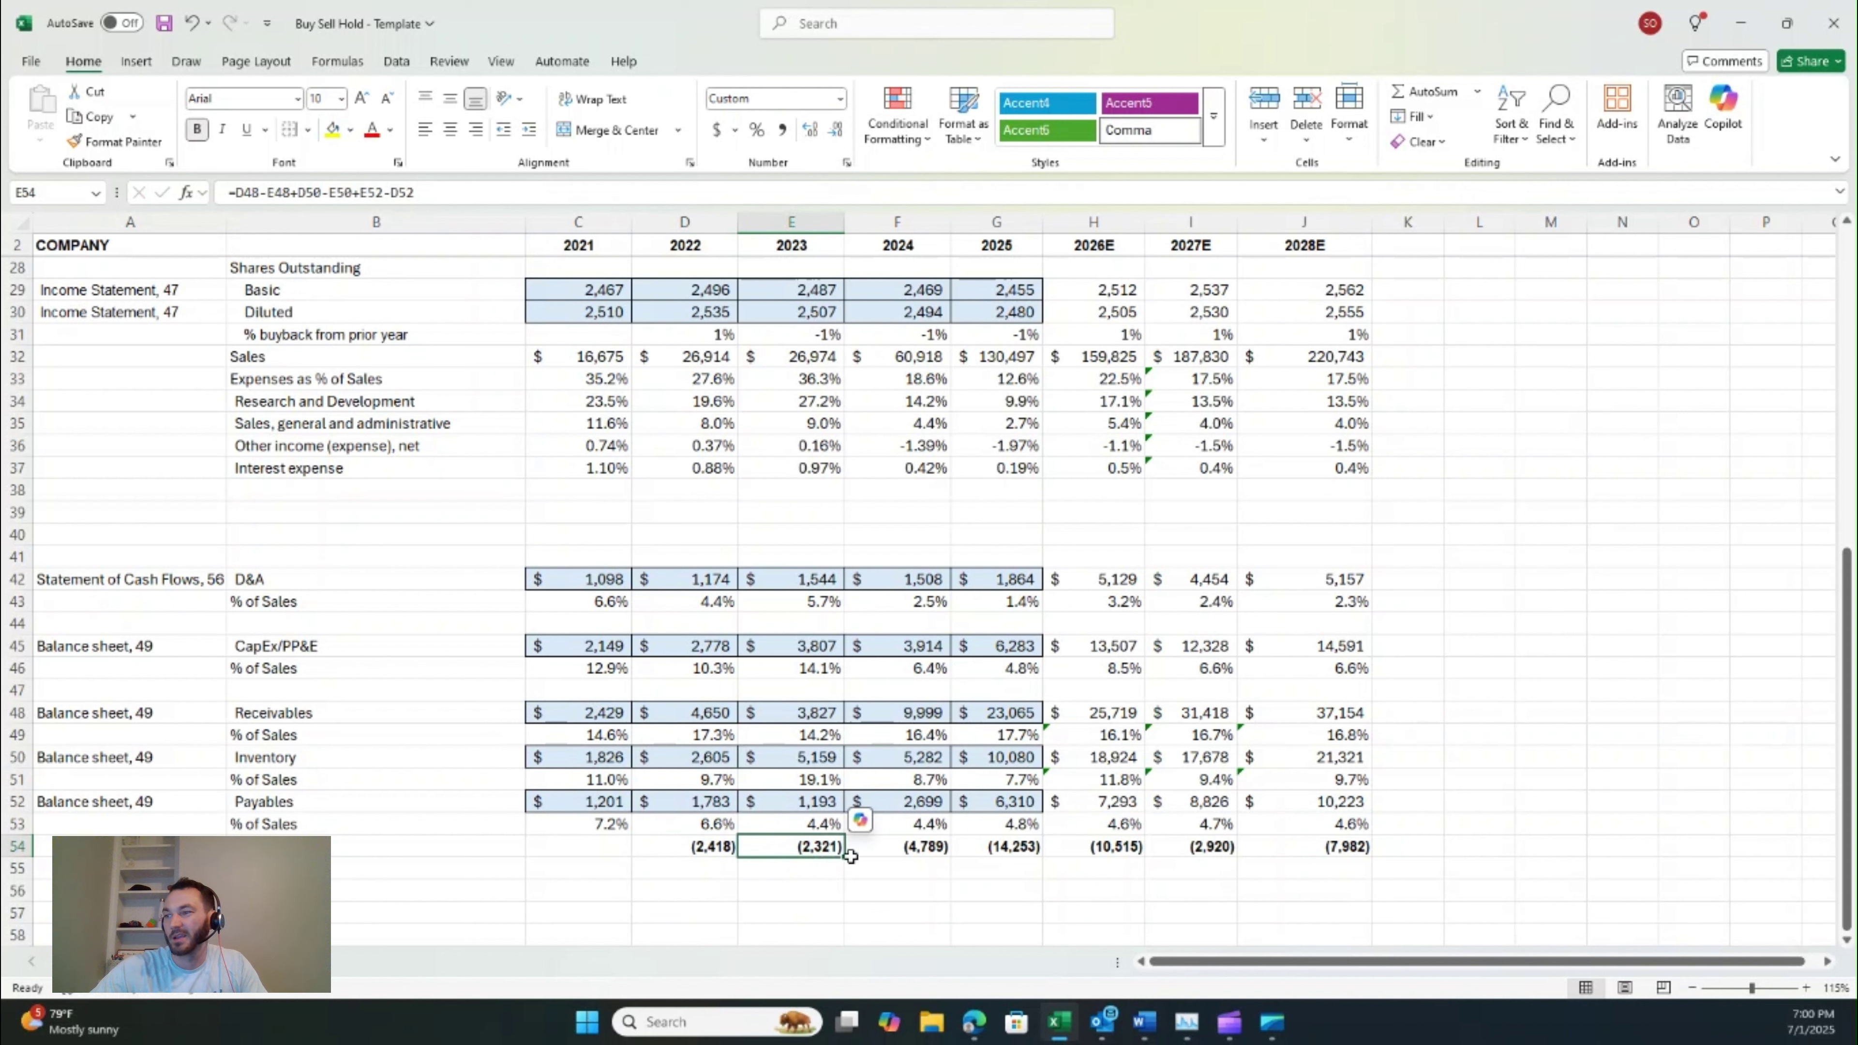
key("F2")
key("Return")
left_click(900, 847)
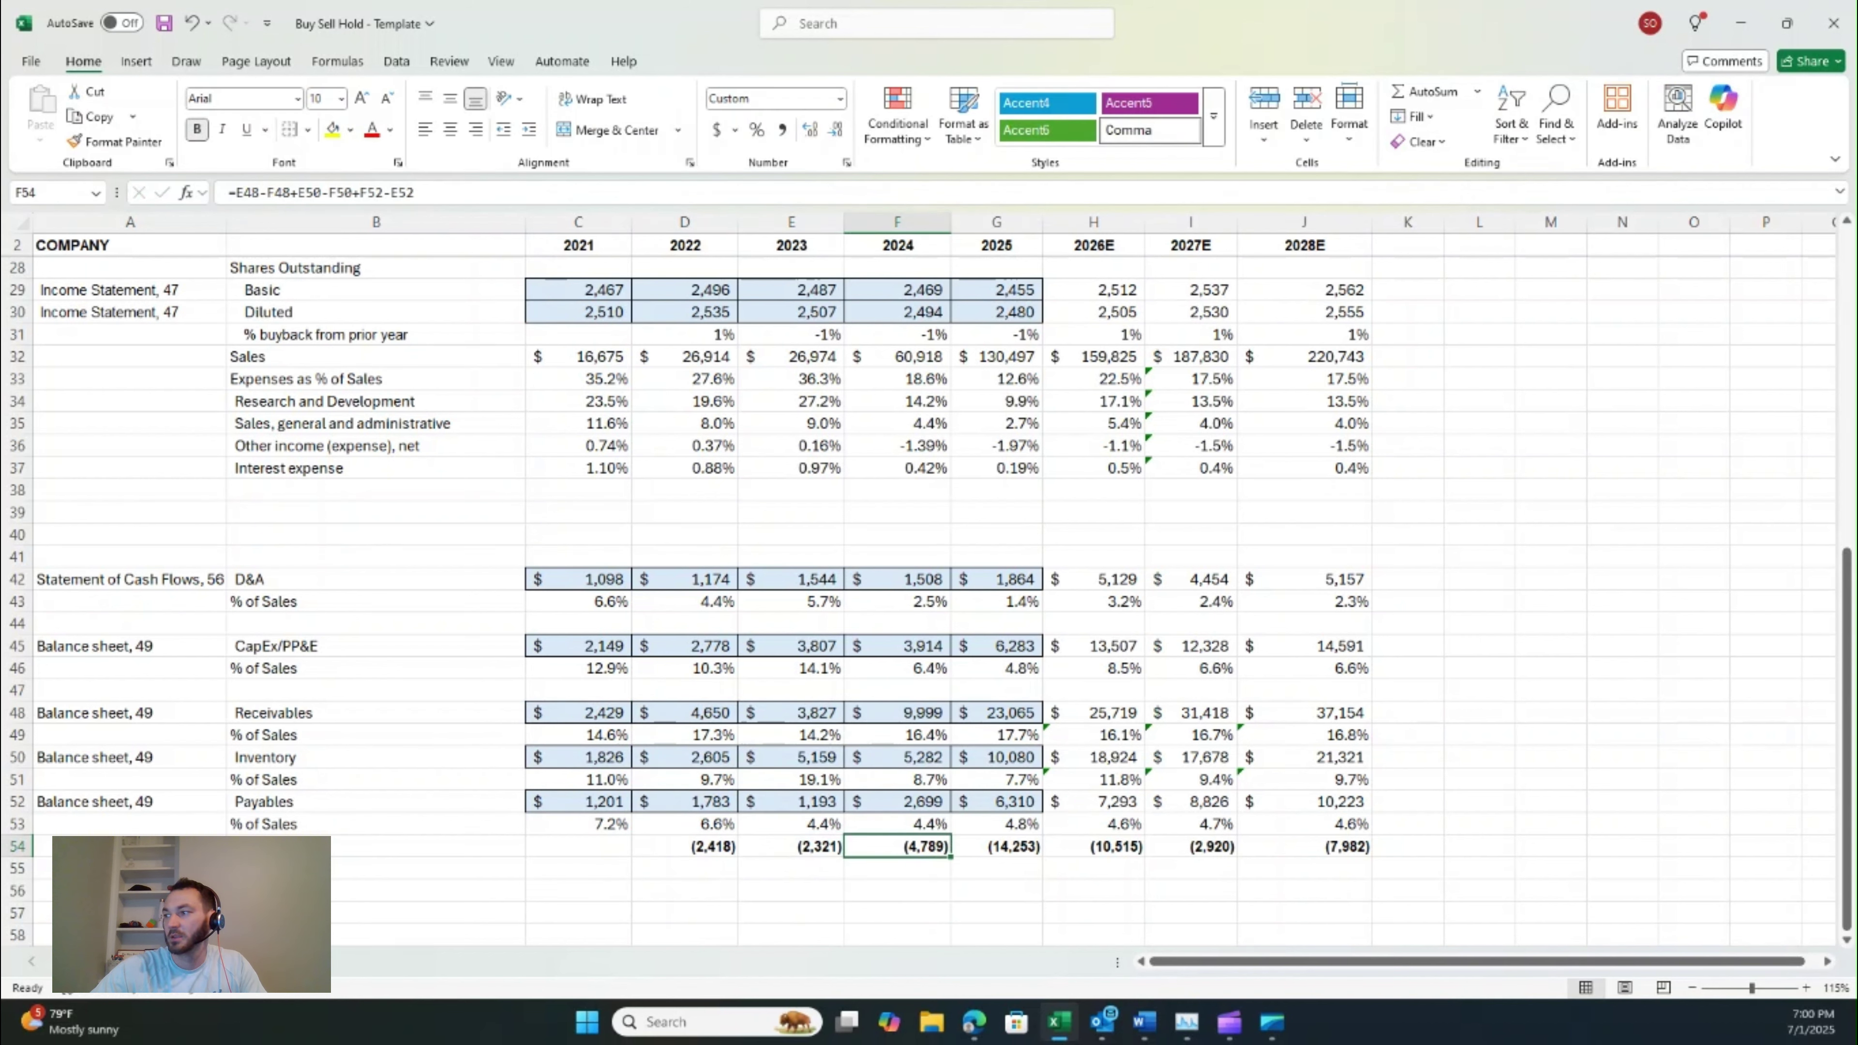
- Switch to the DCF sheet and check how Revenue for 2026E, 2027E and 2028E links to the Financials sheet
left_click(220, 961)
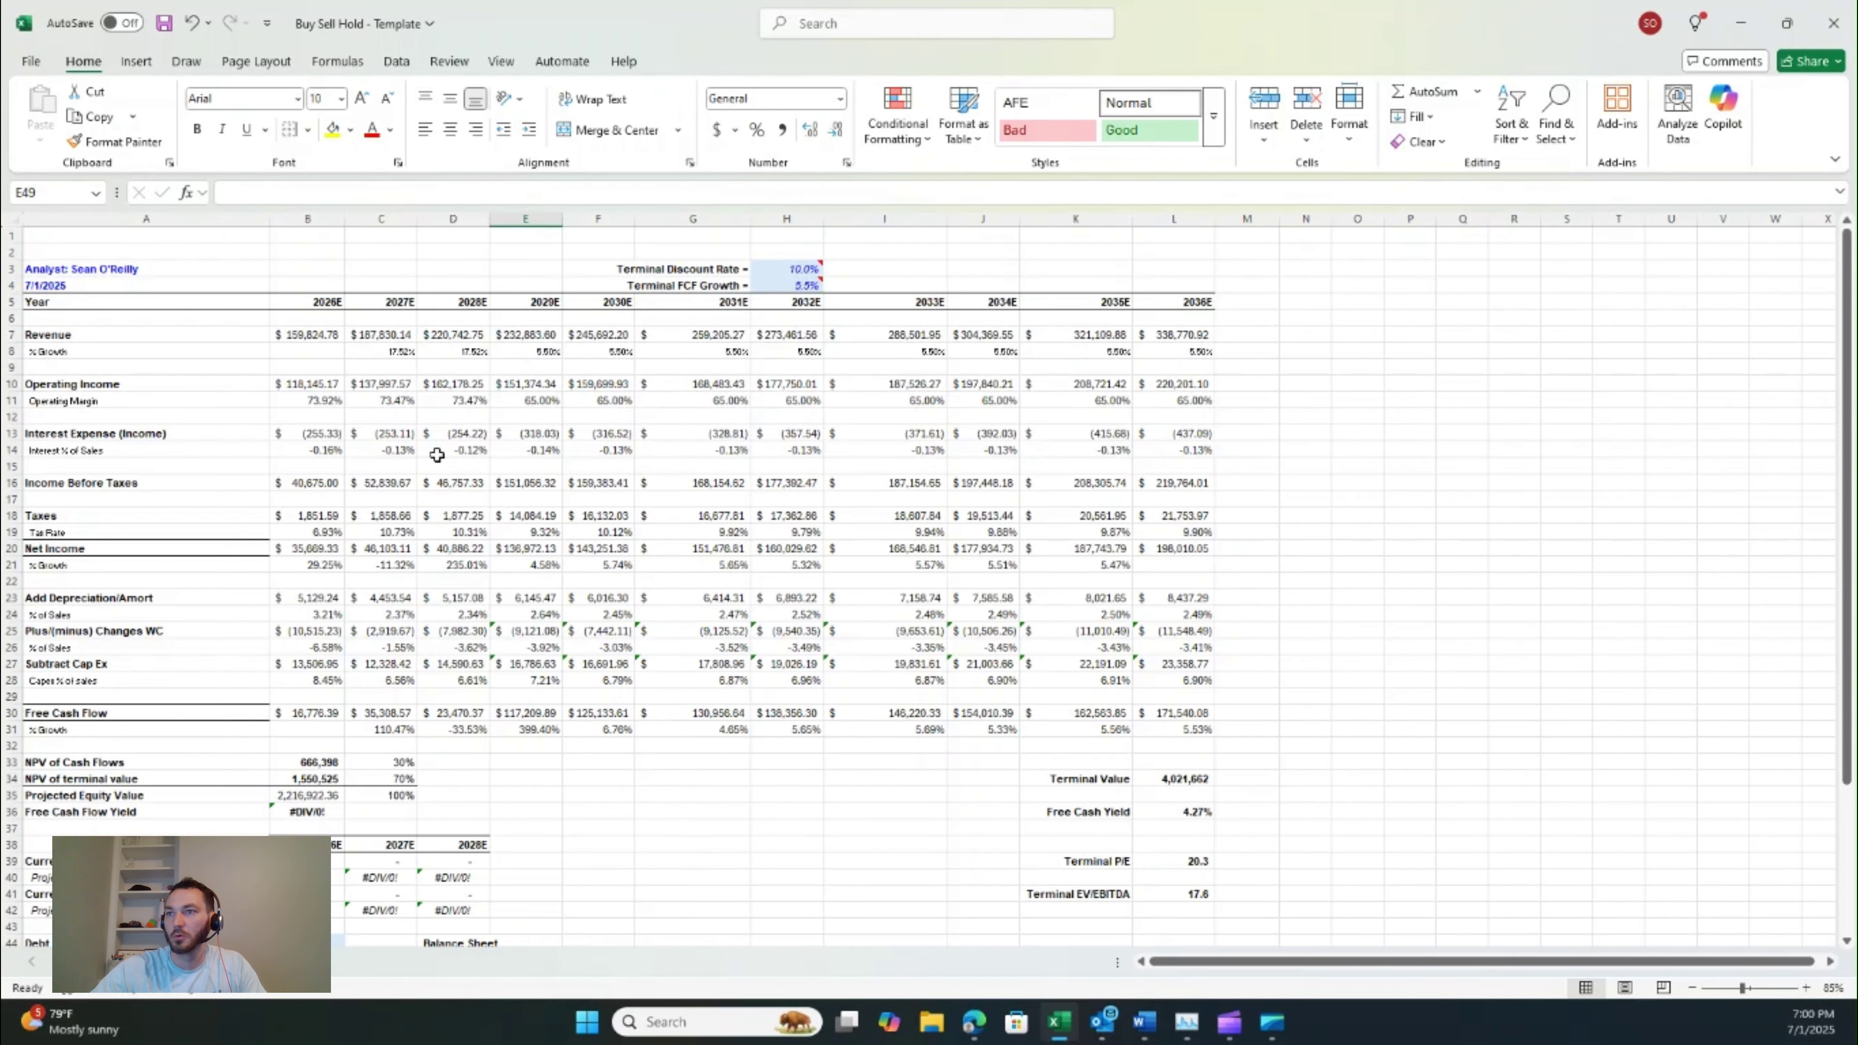
left_click_drag(323, 301, 465, 302)
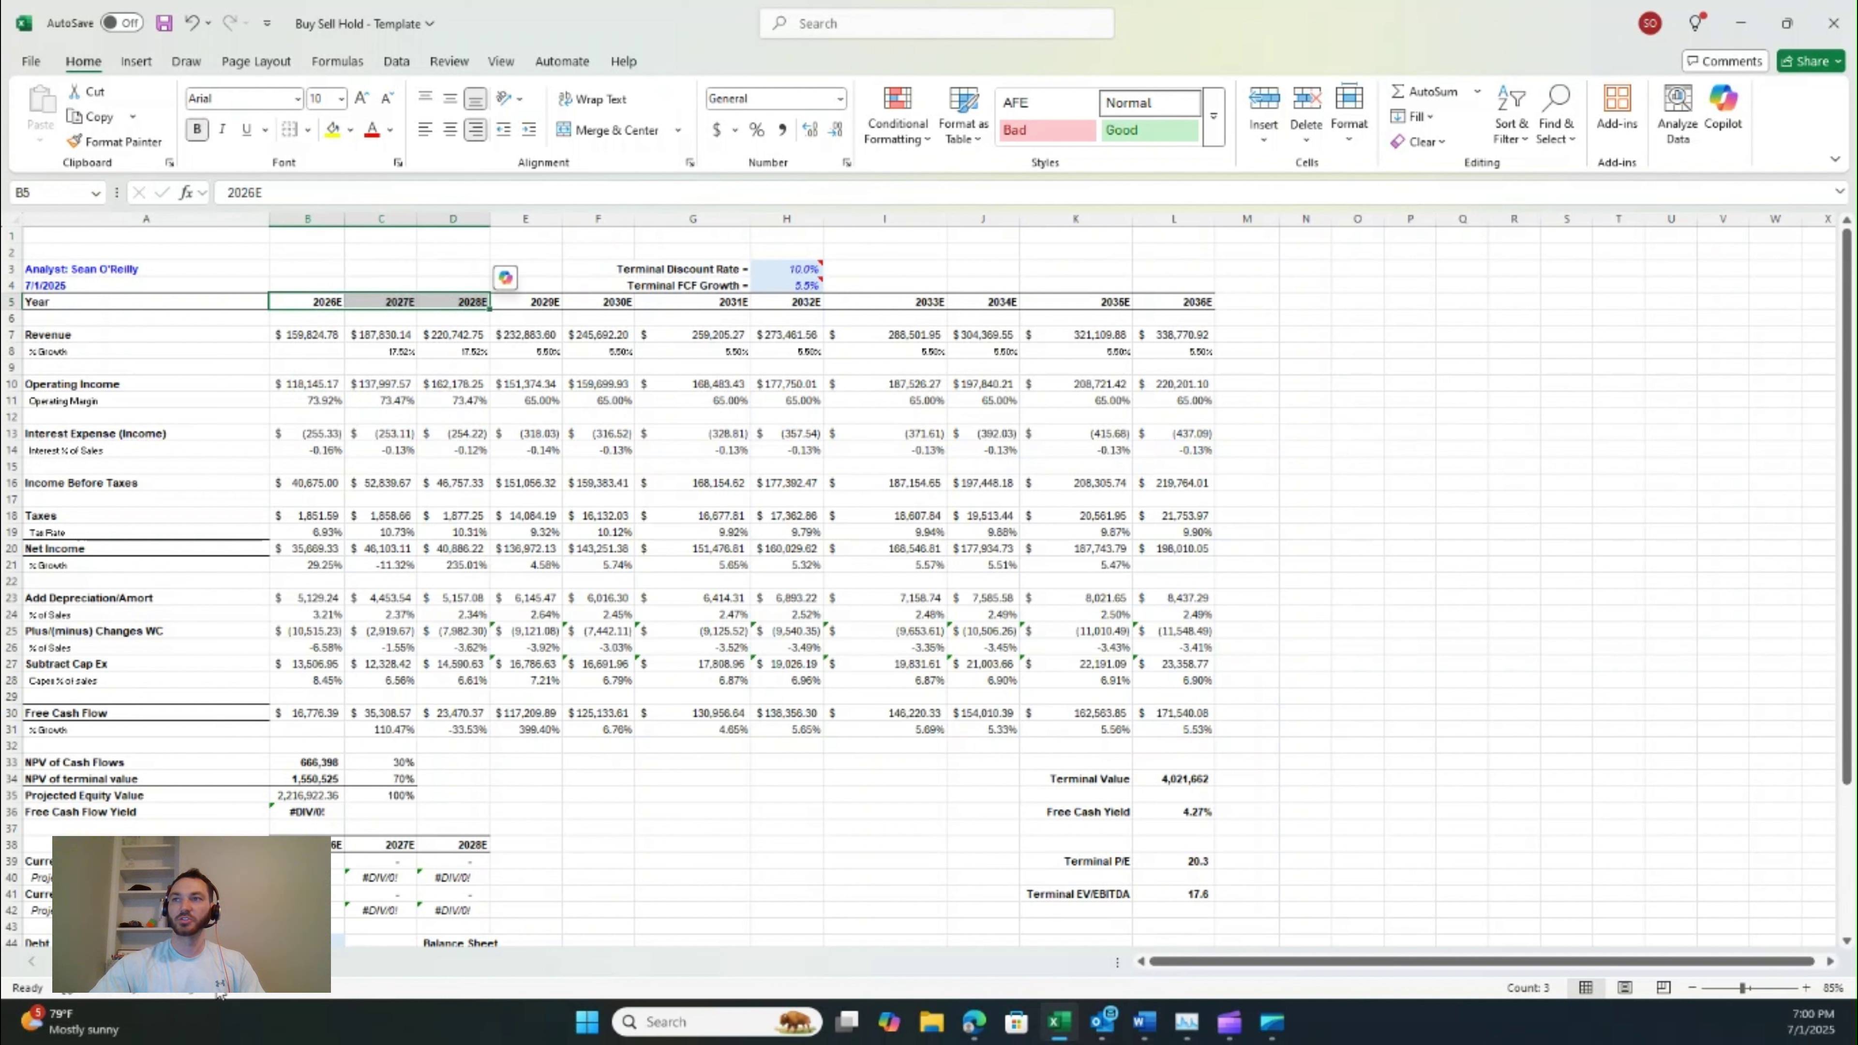
left_click(303, 342)
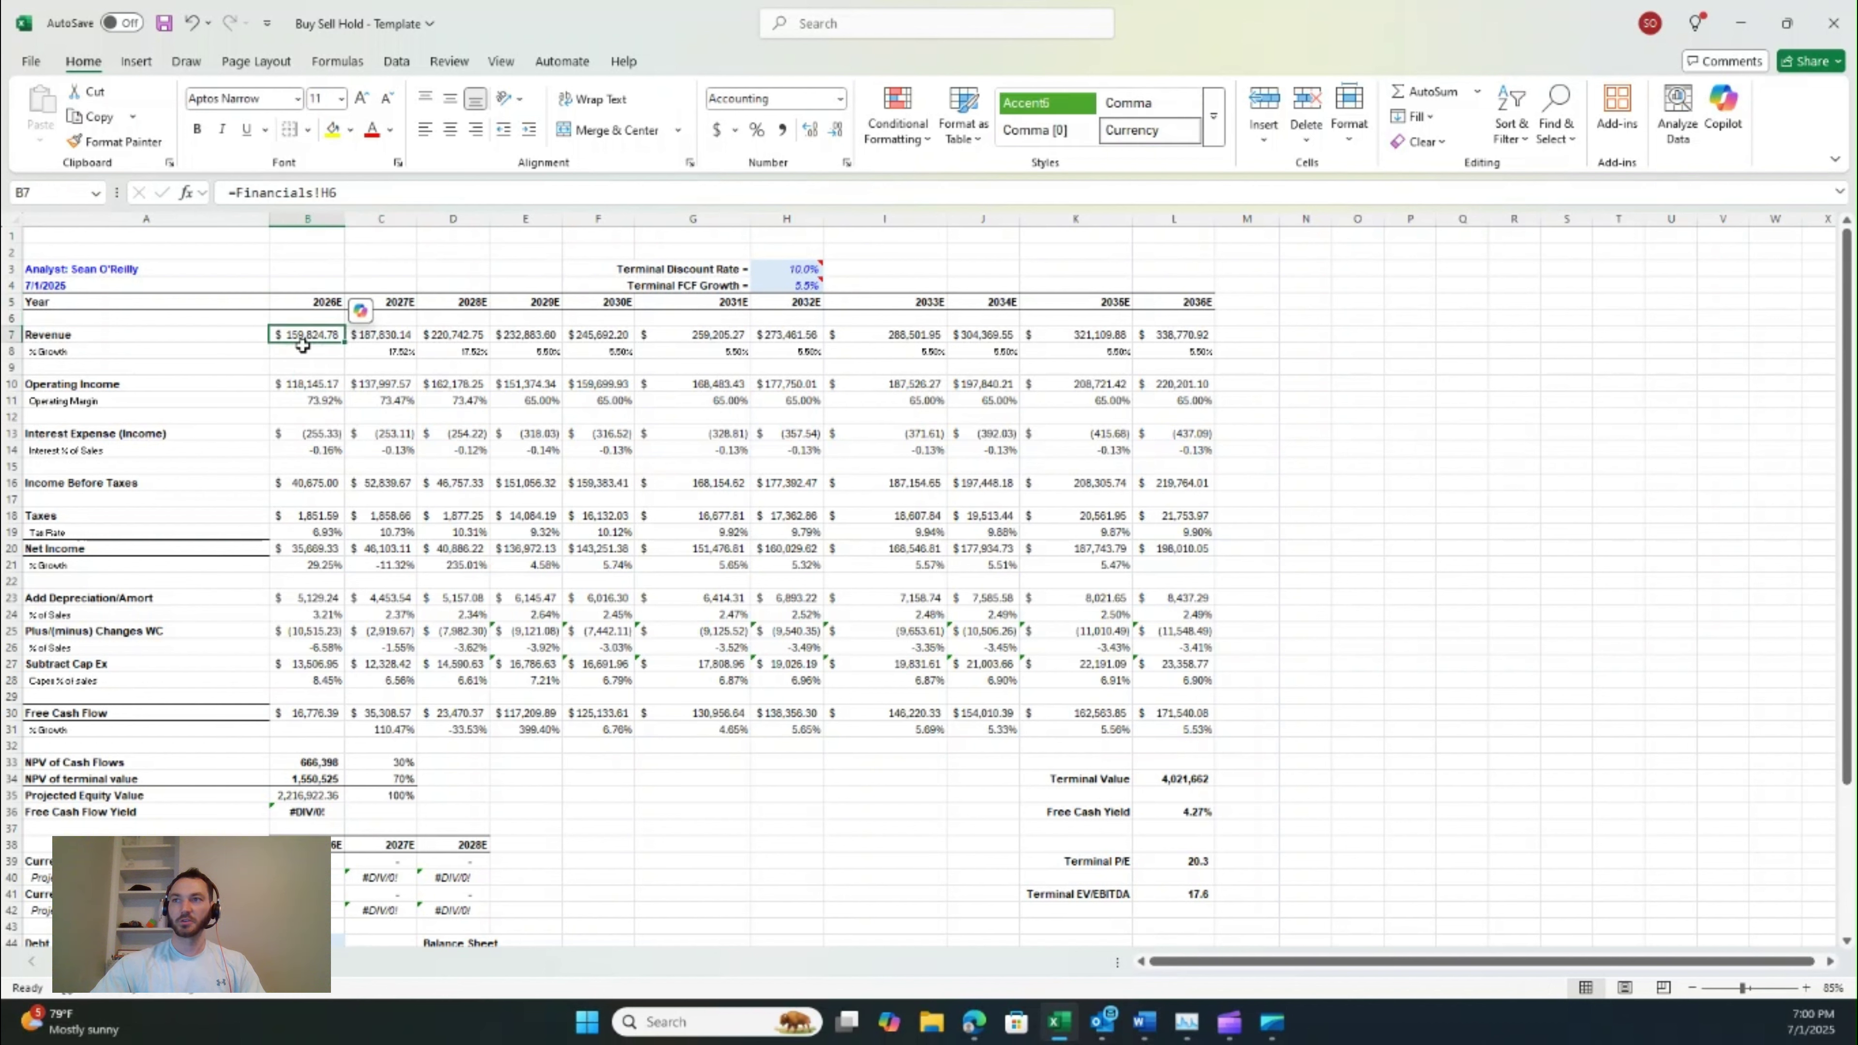
double_click(303, 343)
double_click(398, 337)
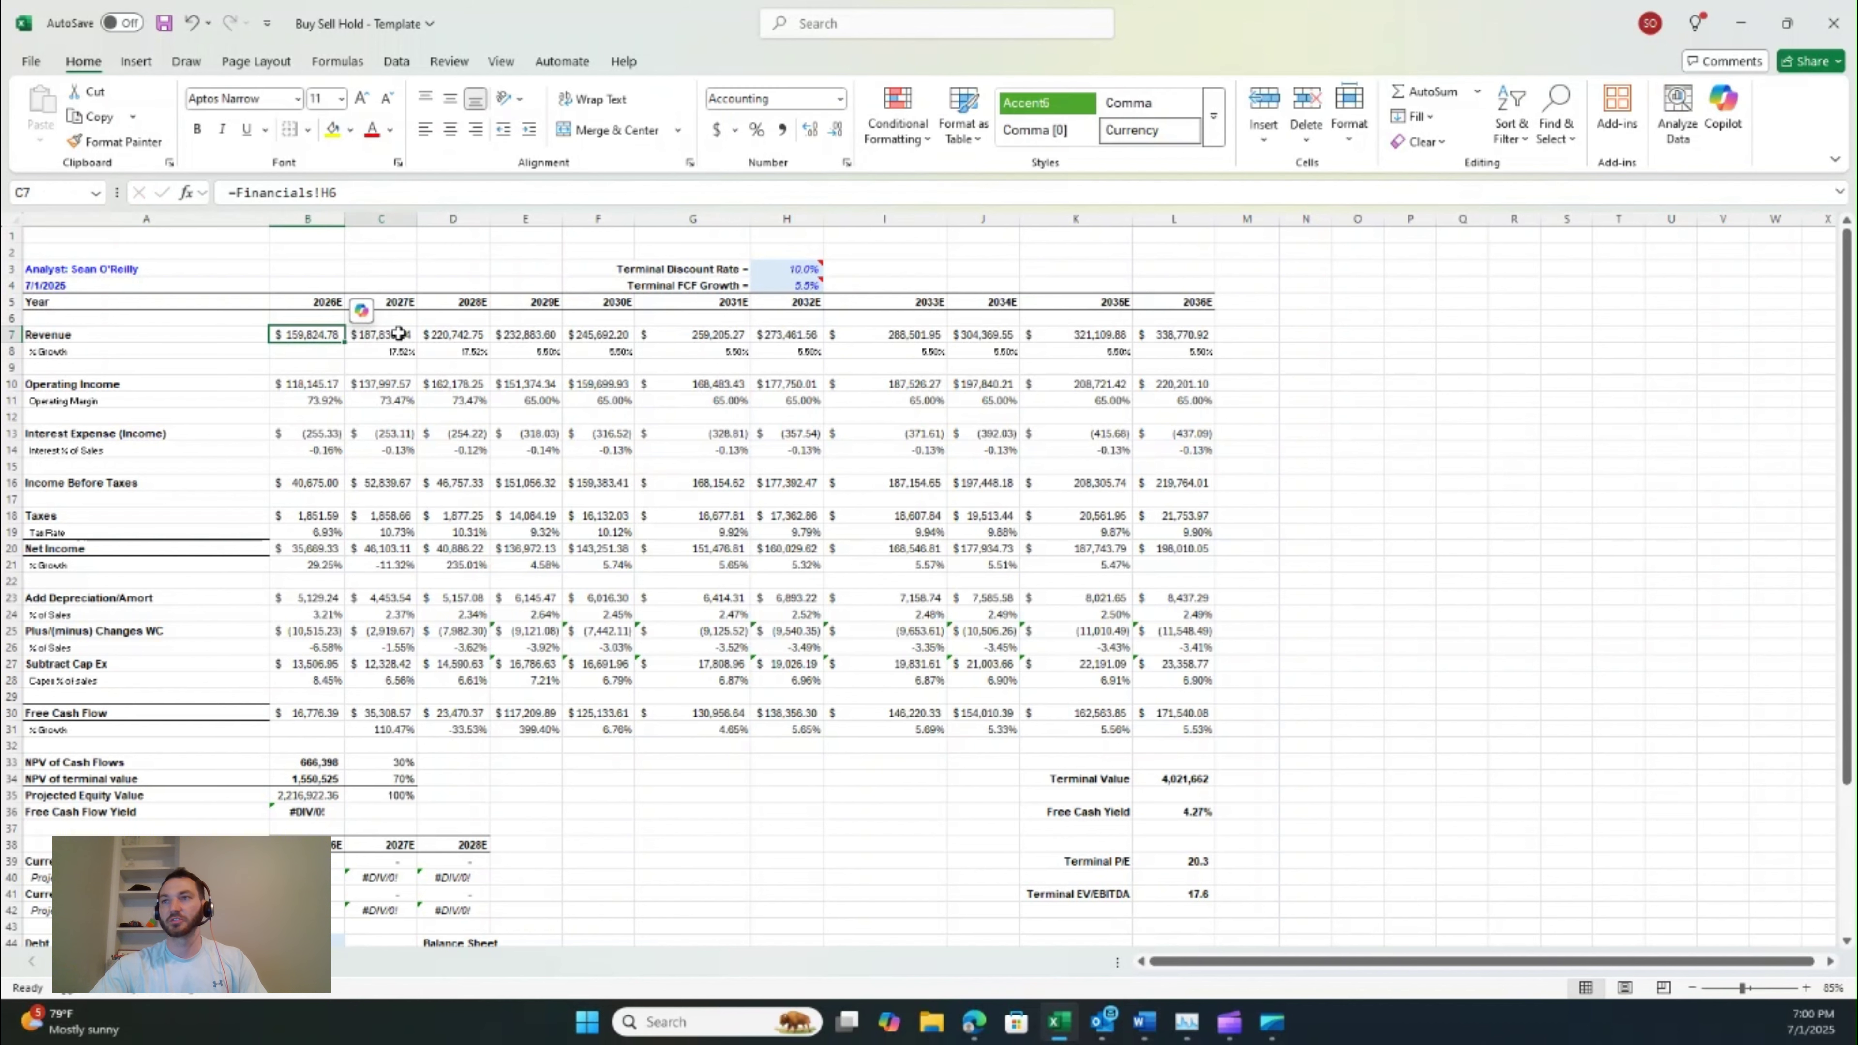
double_click(462, 337)
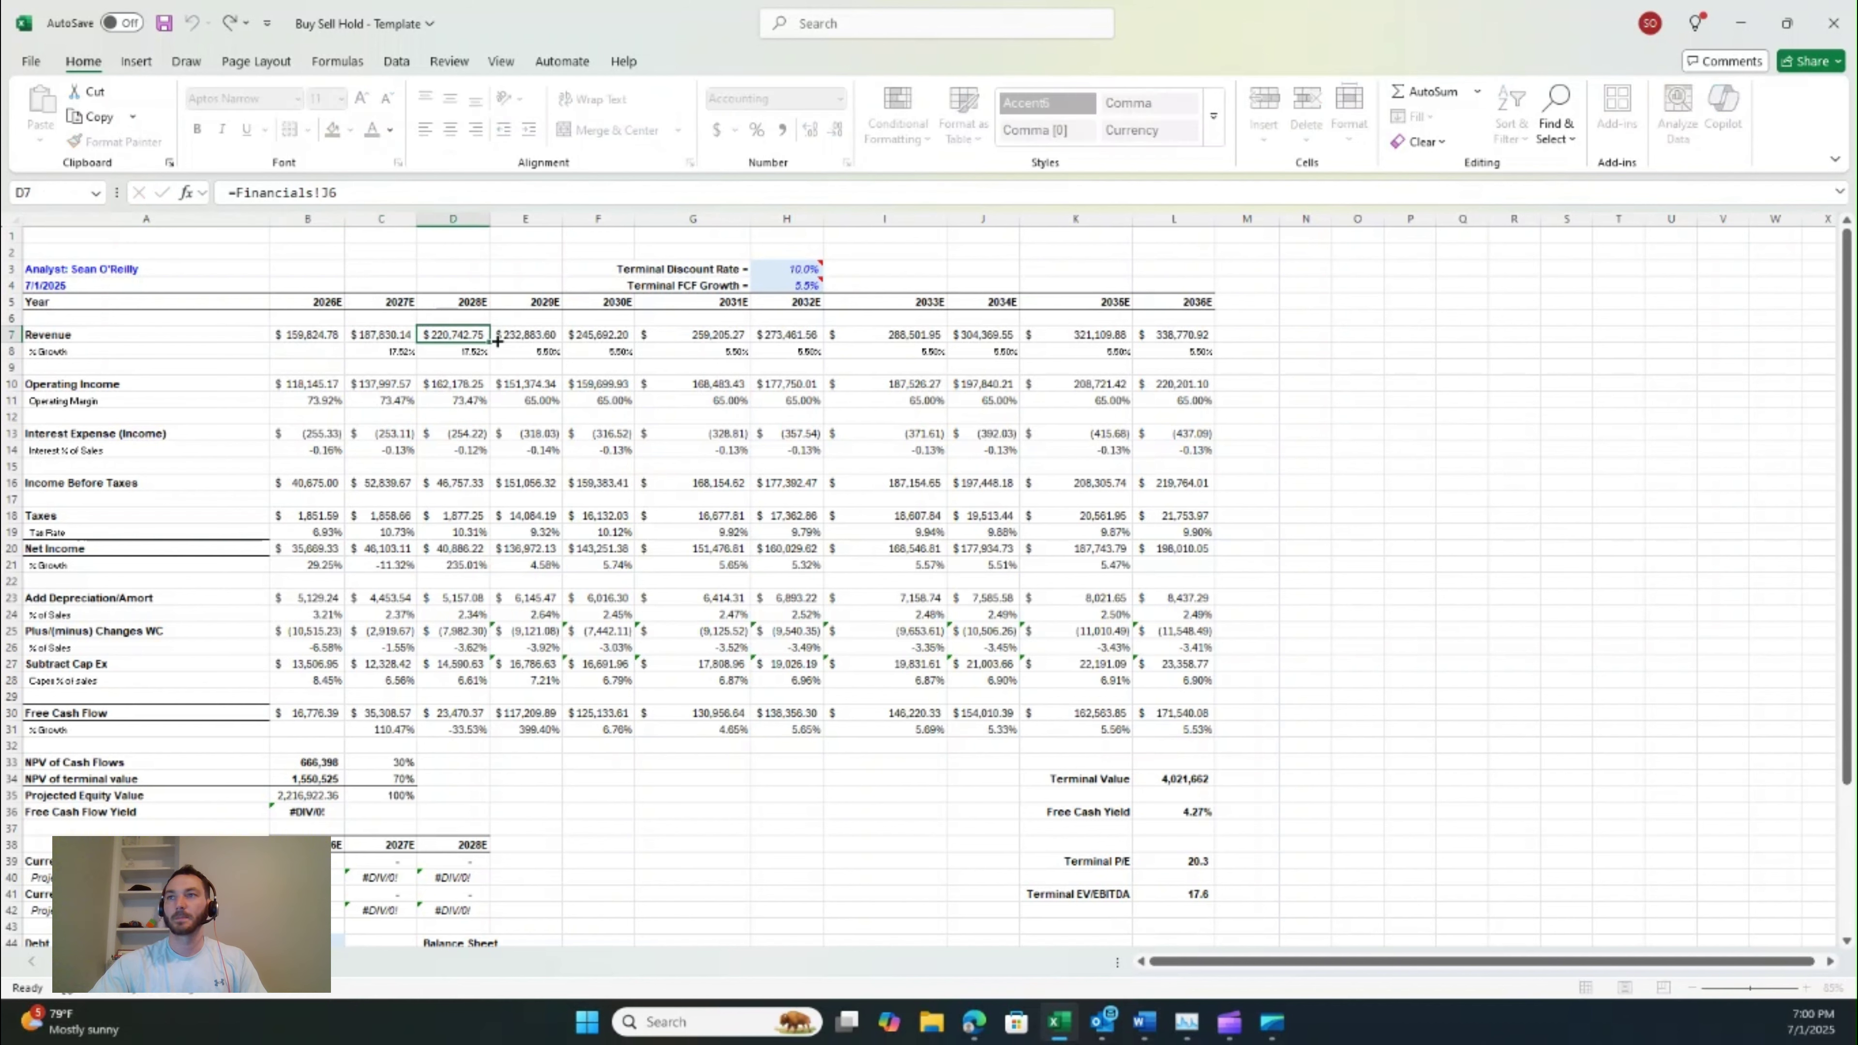
- Inspect the 2029E Revenue formula to see how the growth rate is applied to the prior year
left_click(545, 337)
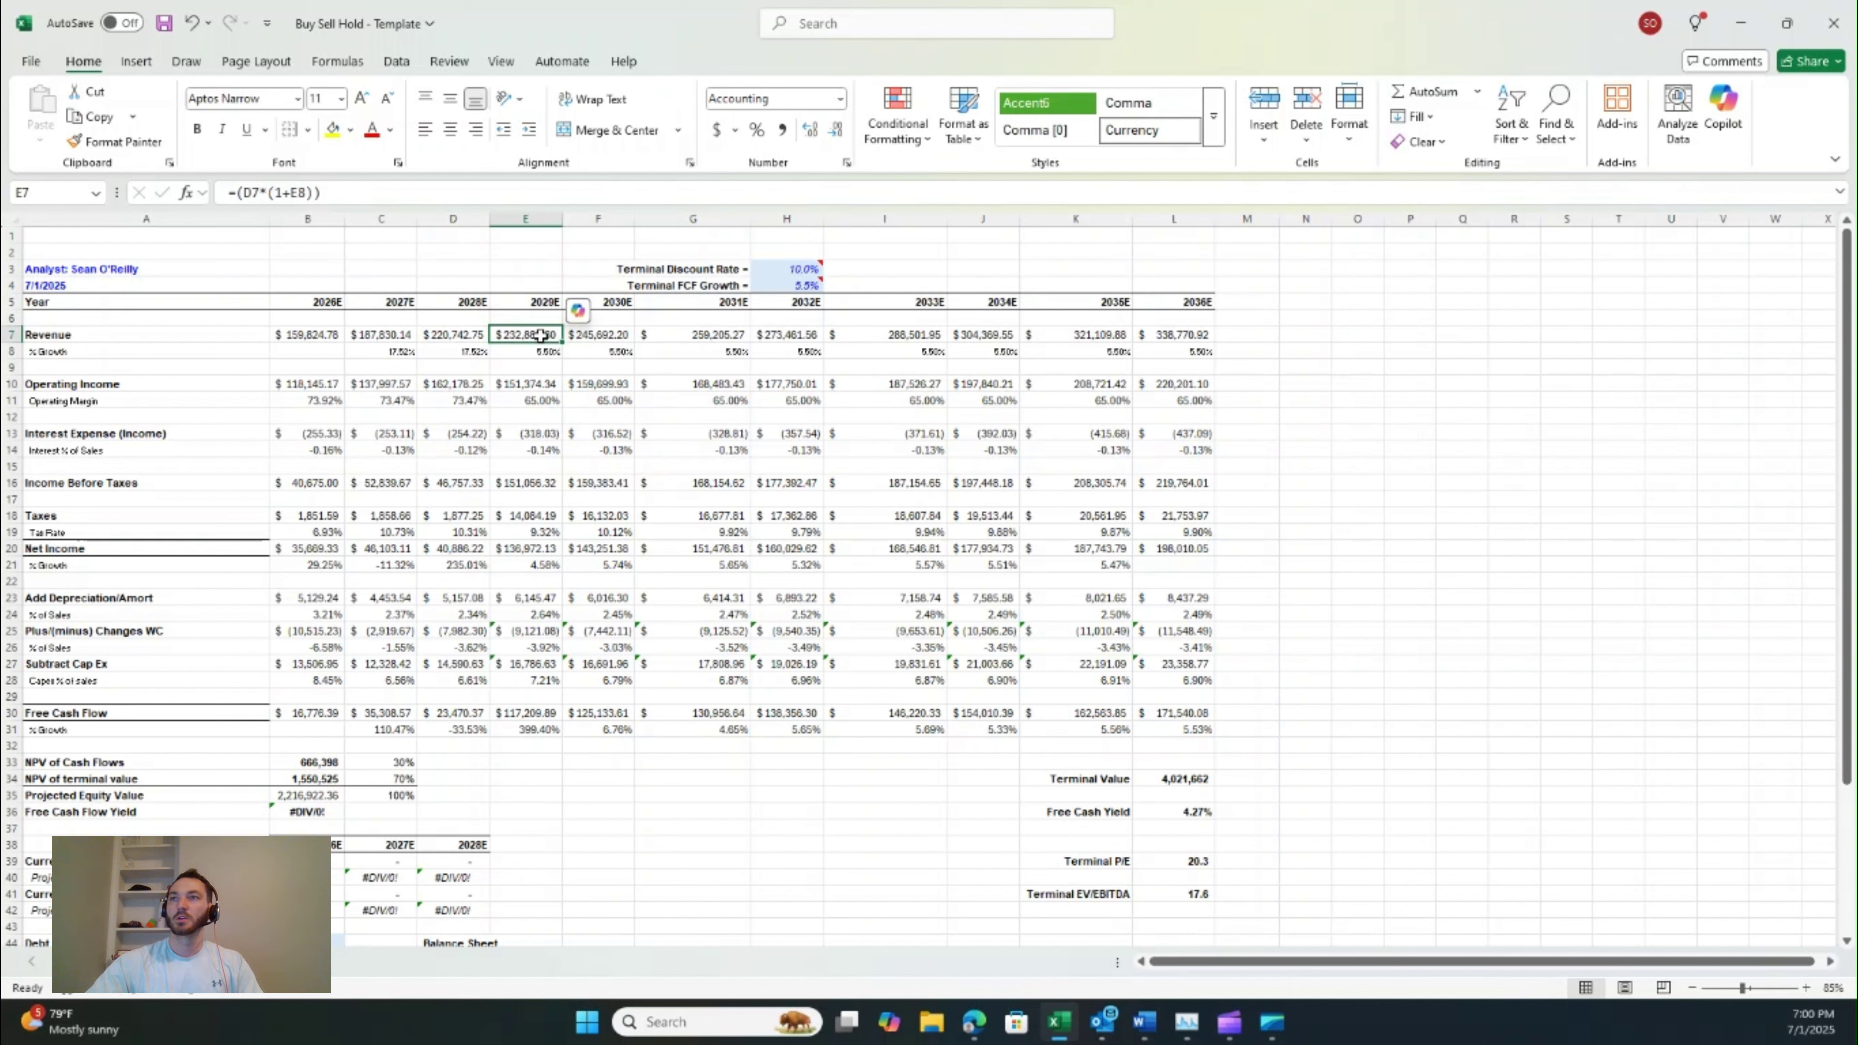
double_click(555, 339)
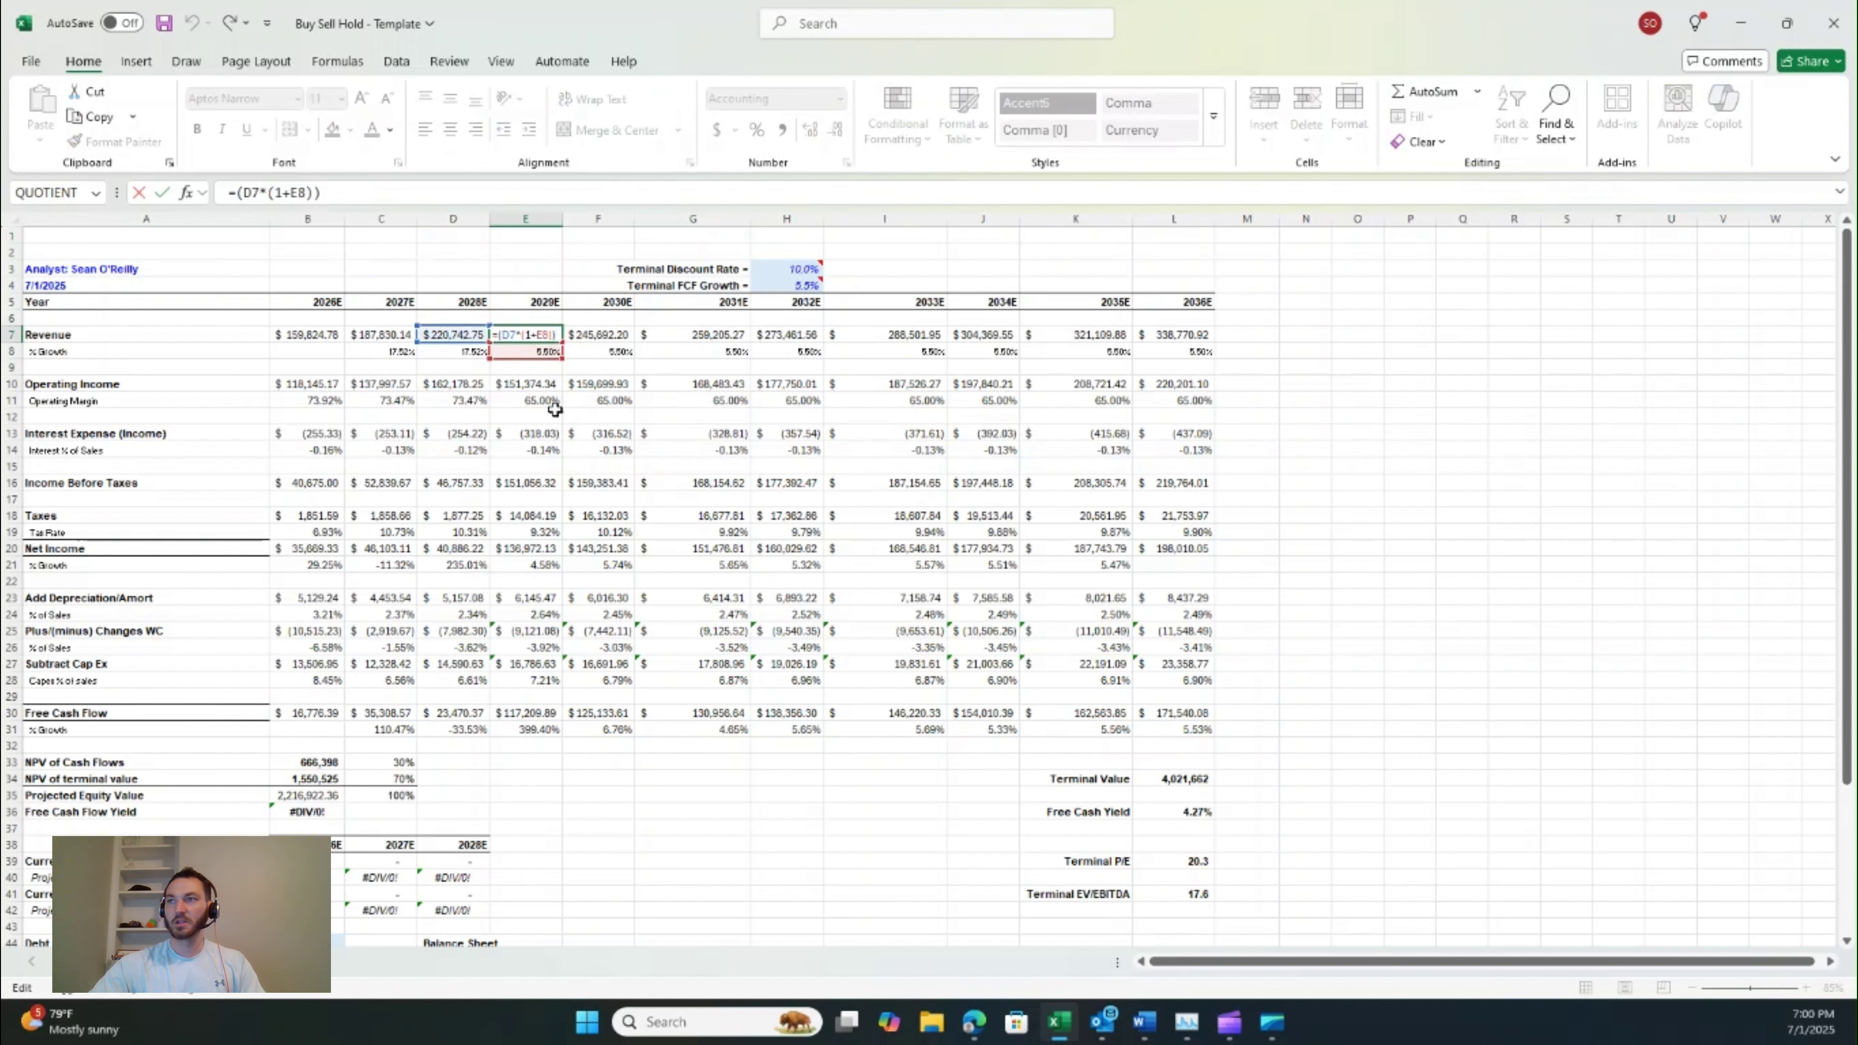
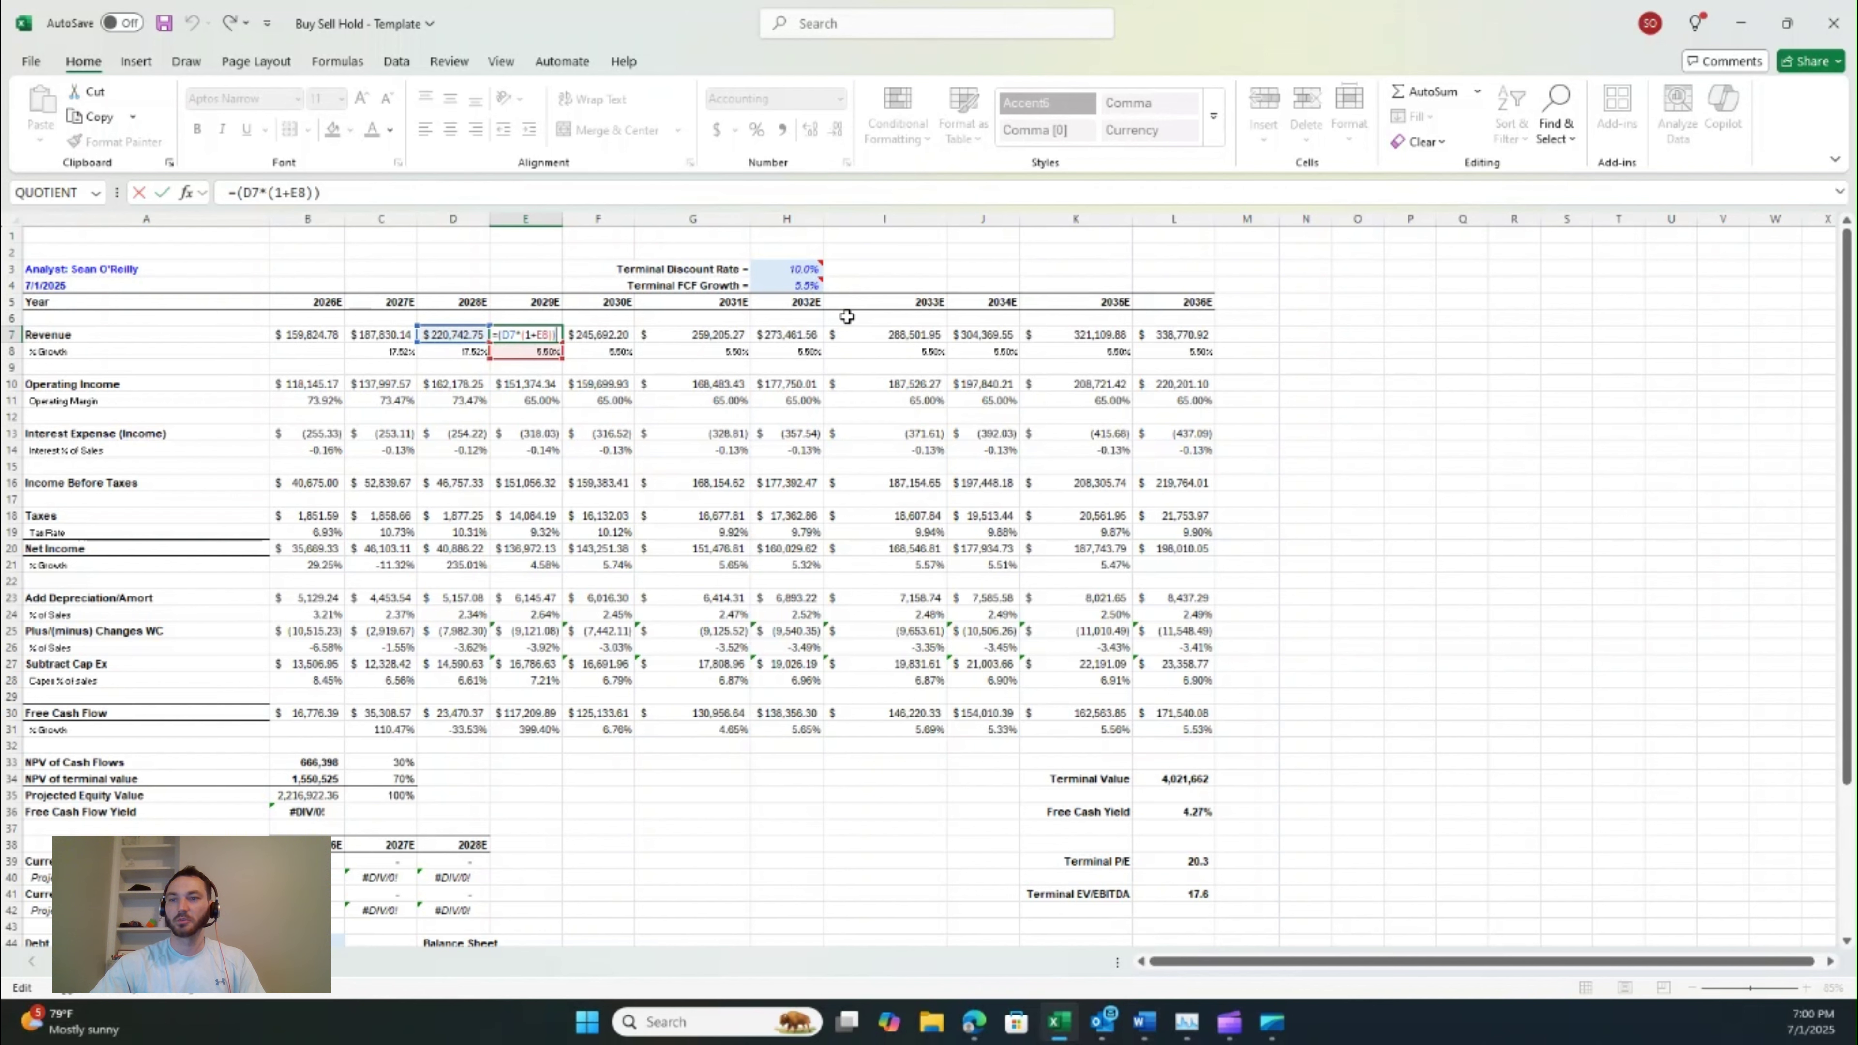
key("ctrl+Return")
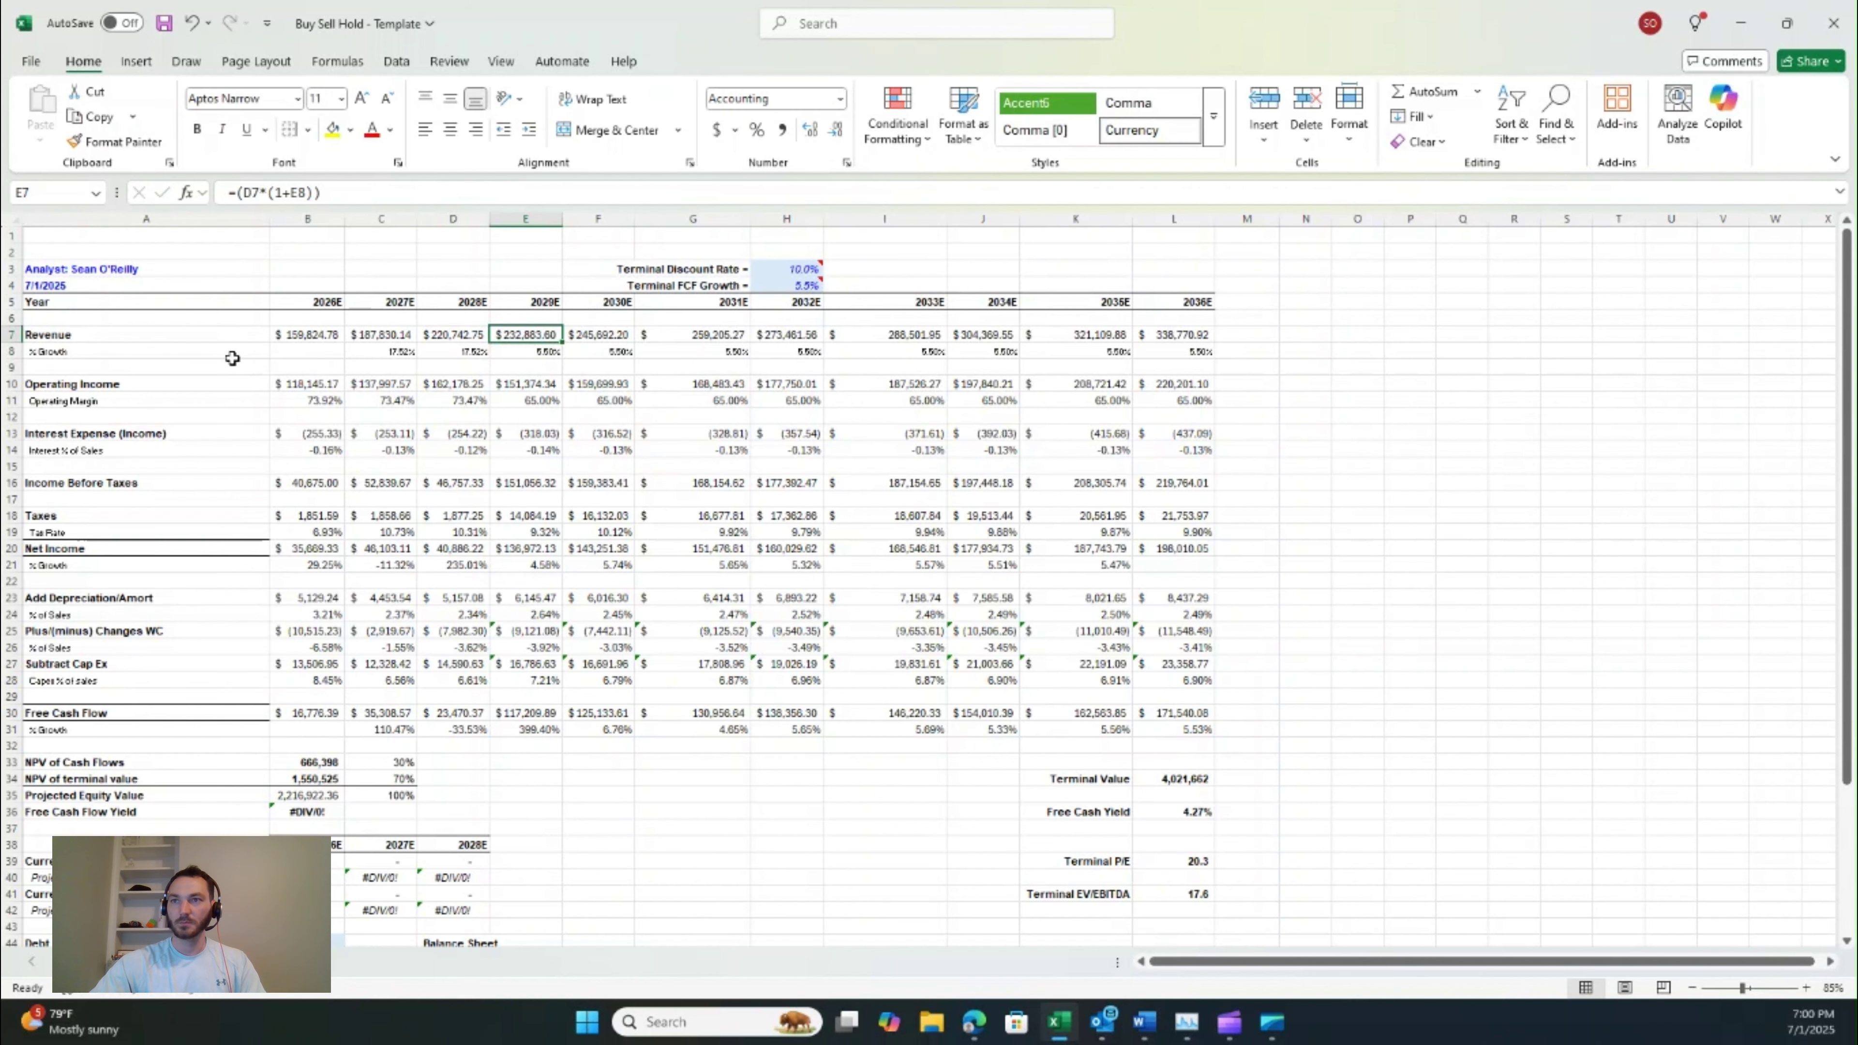
scroll(220, 345, "down", 1)
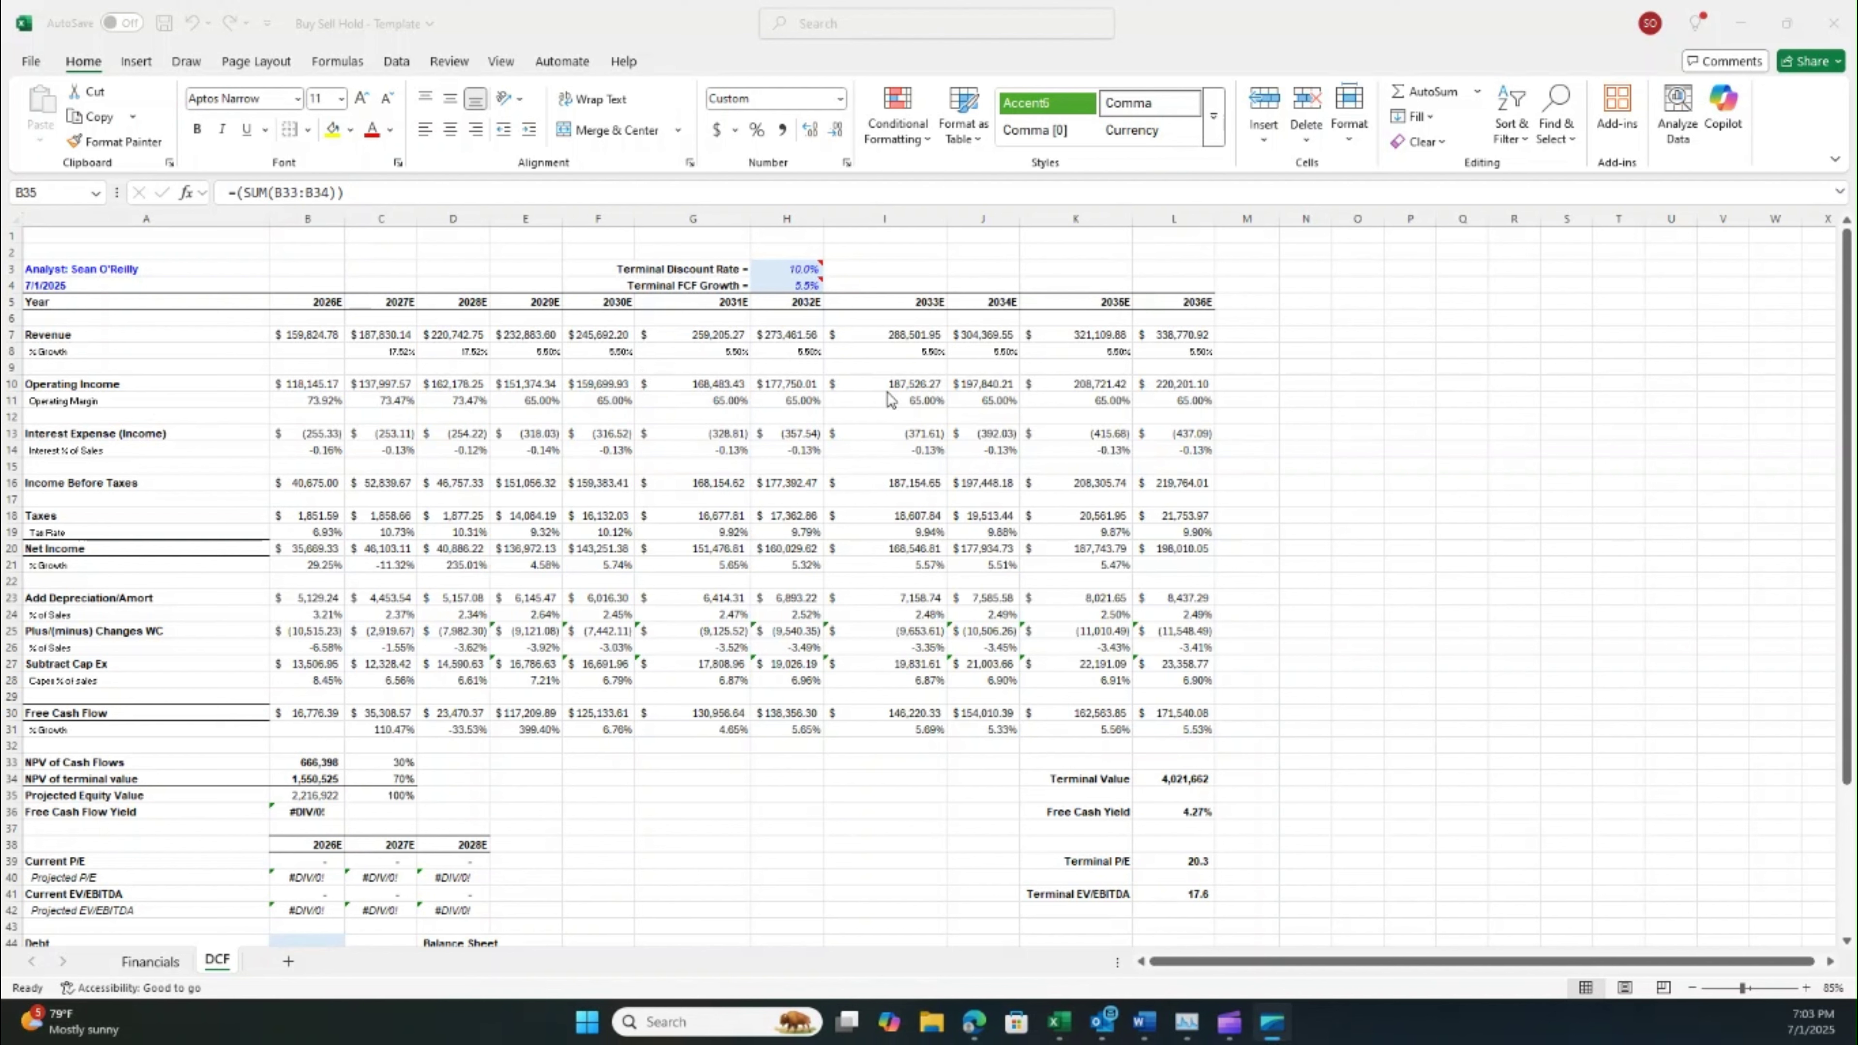
- Examine the Free Cash Flow row from 2026E to 2029E and the cells feeding the 2029E formula
left_click(878, 430)
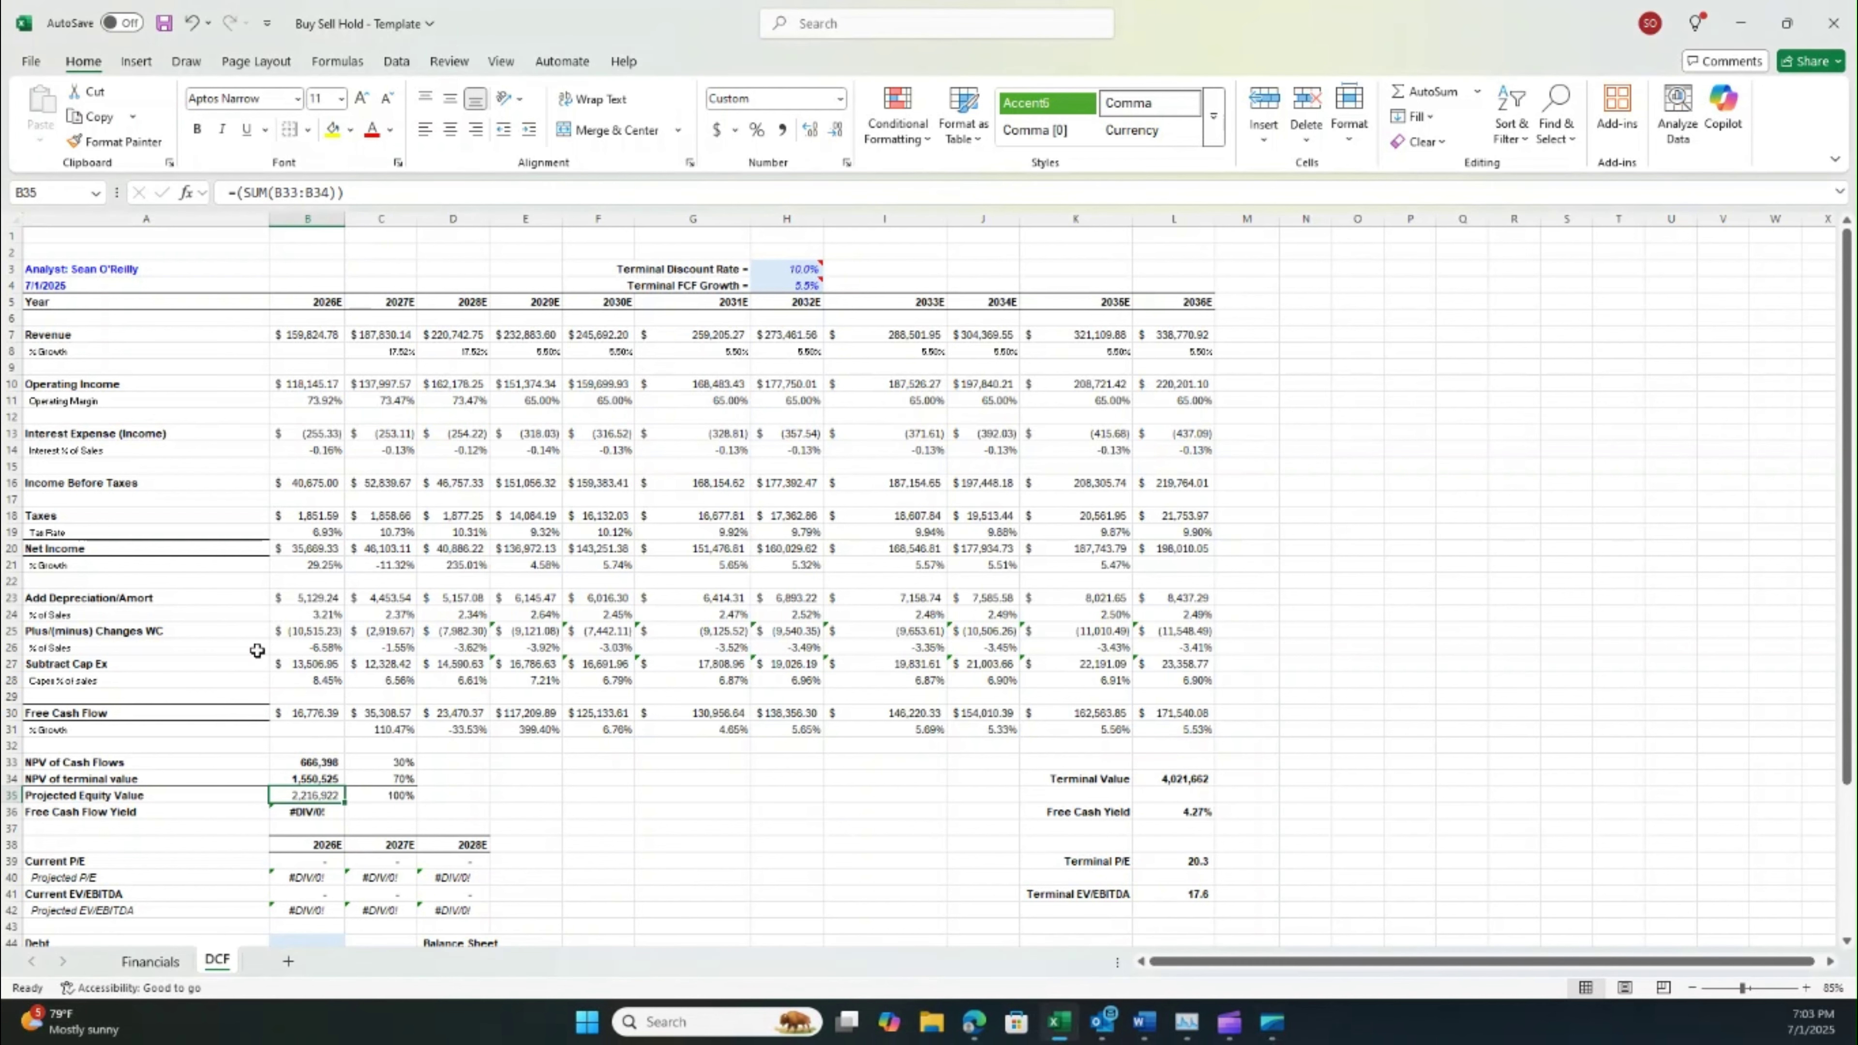
left_click(299, 714)
left_click(401, 716)
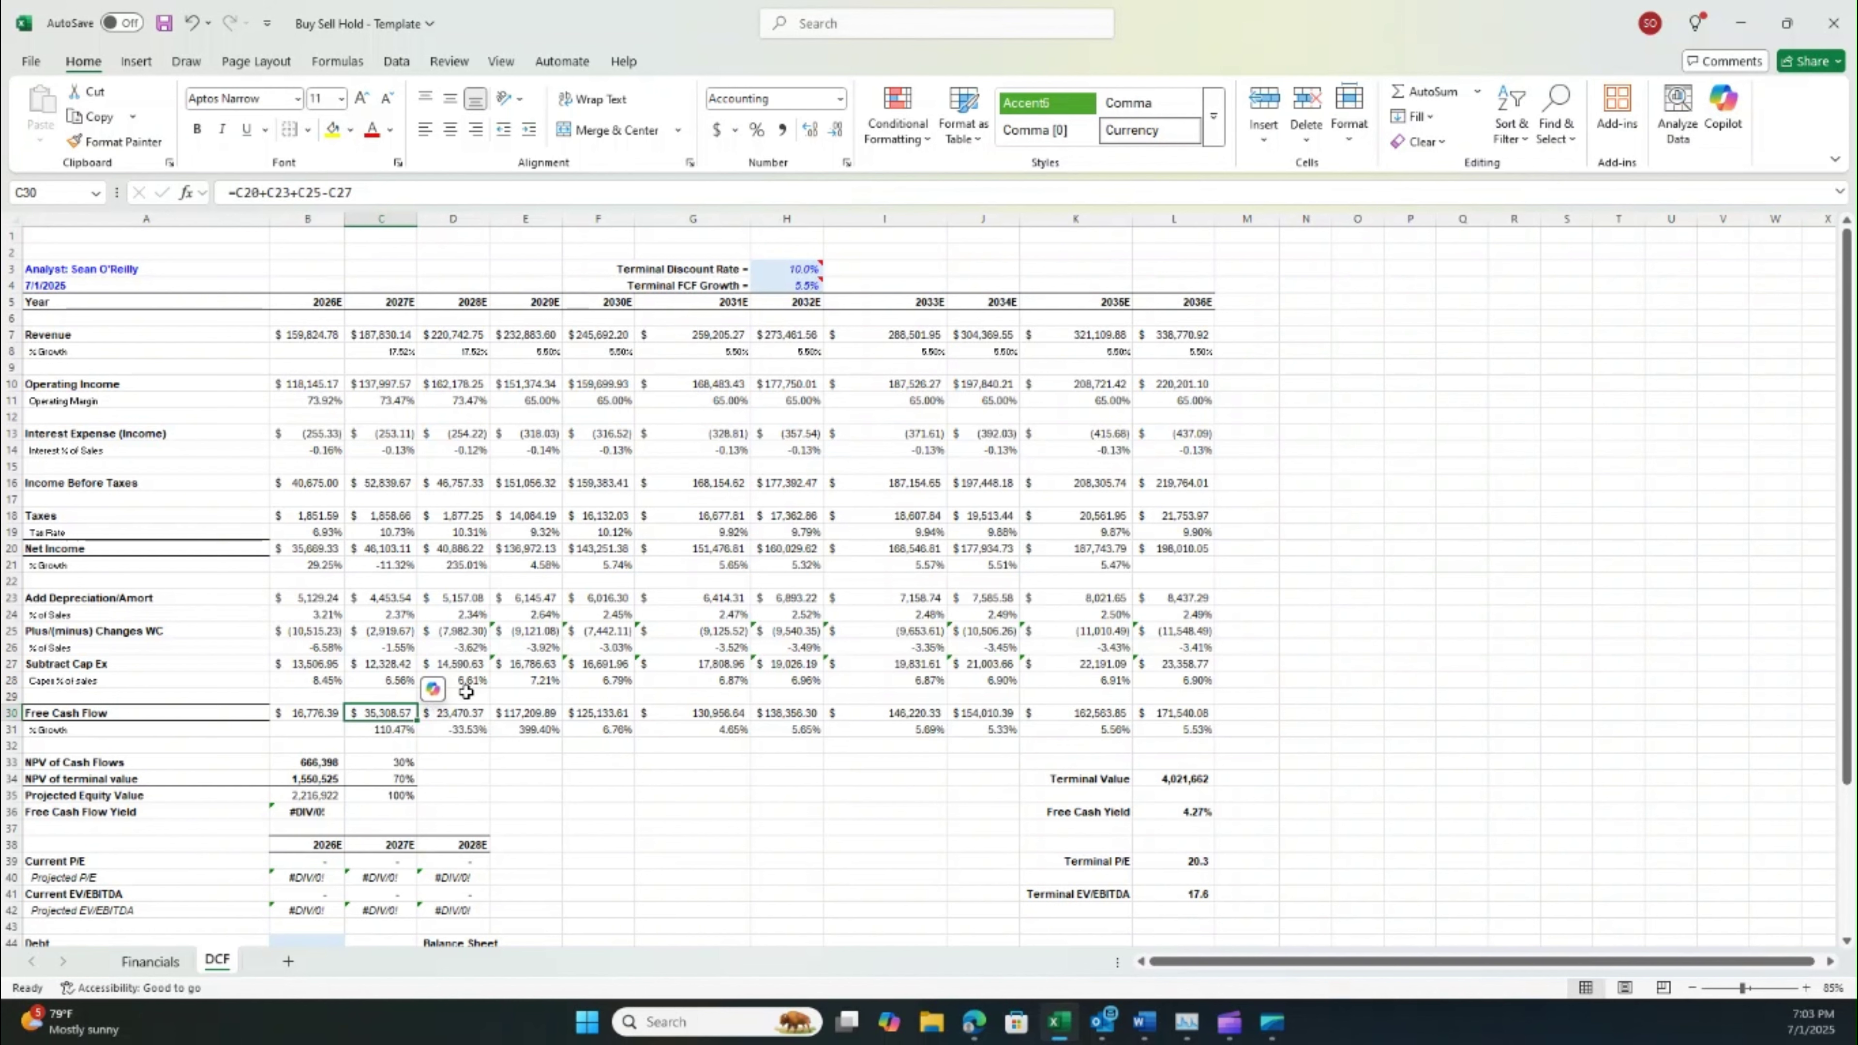
left_click(522, 714)
double_click(522, 714)
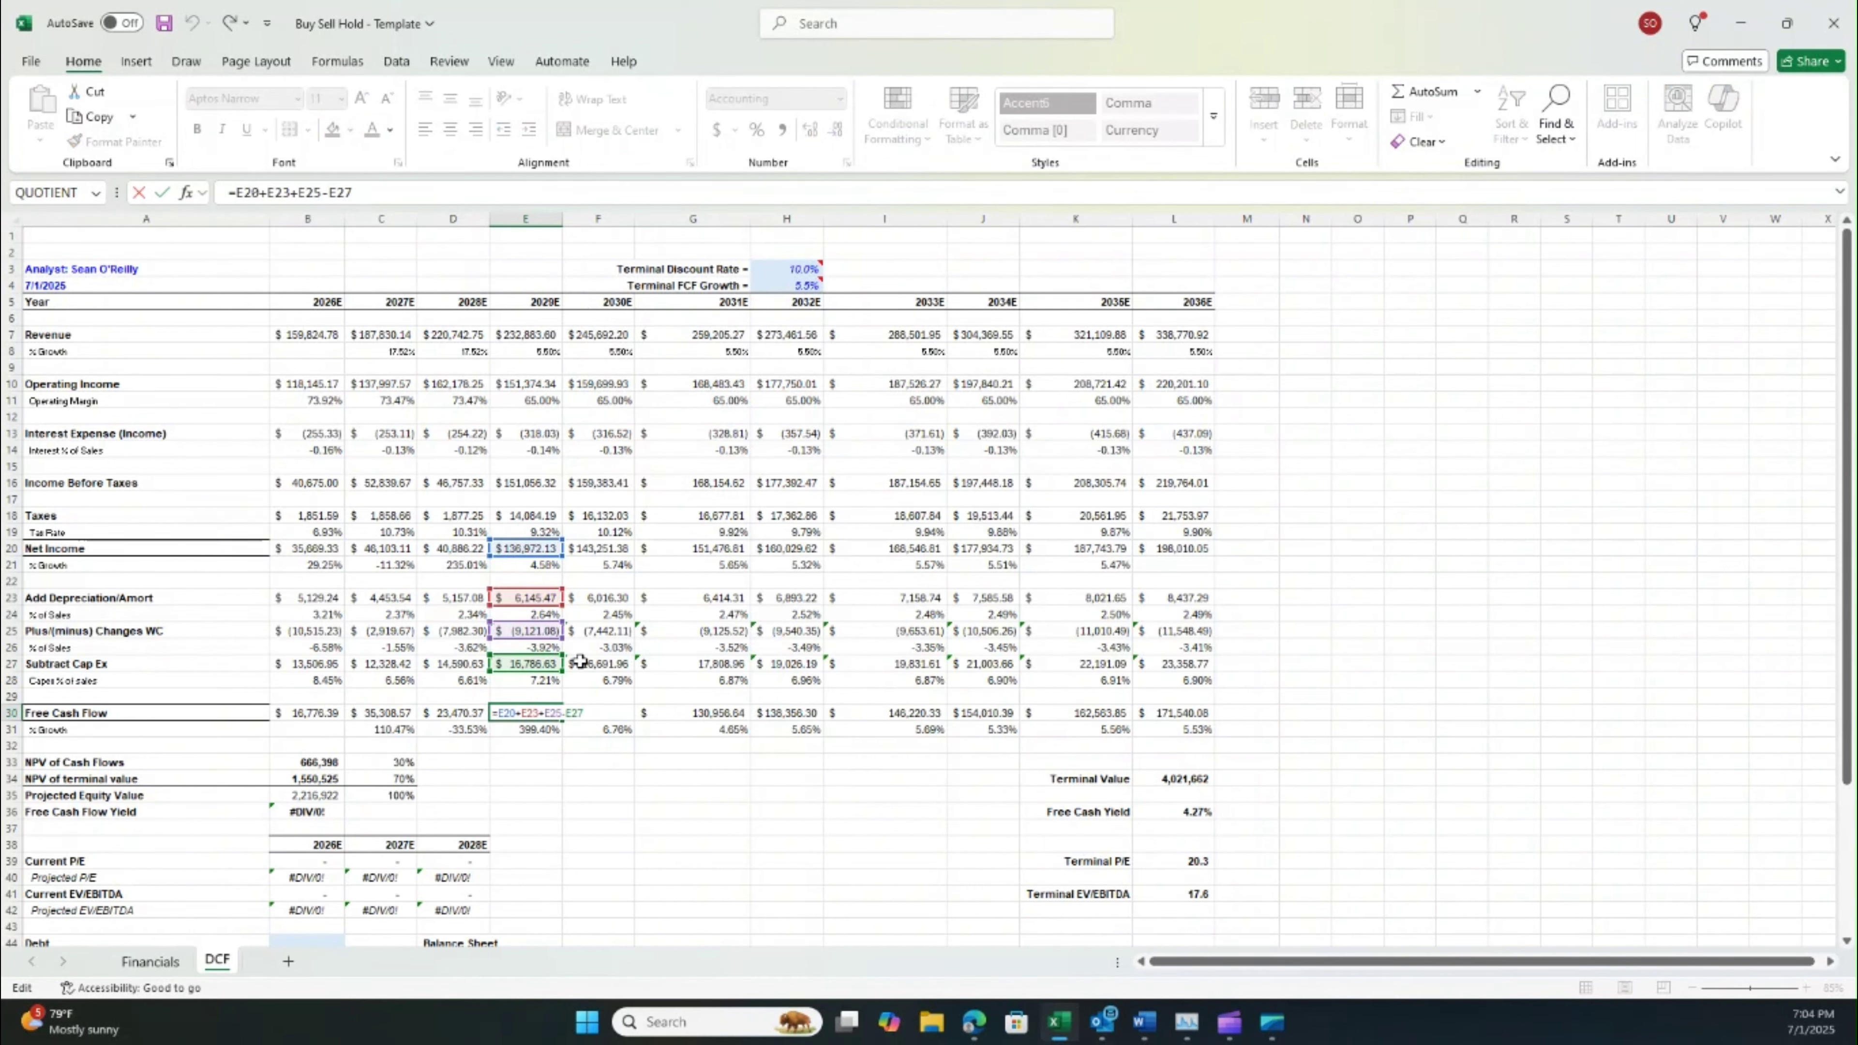
key("Escape")
scroll(588, 664, "down", 1)
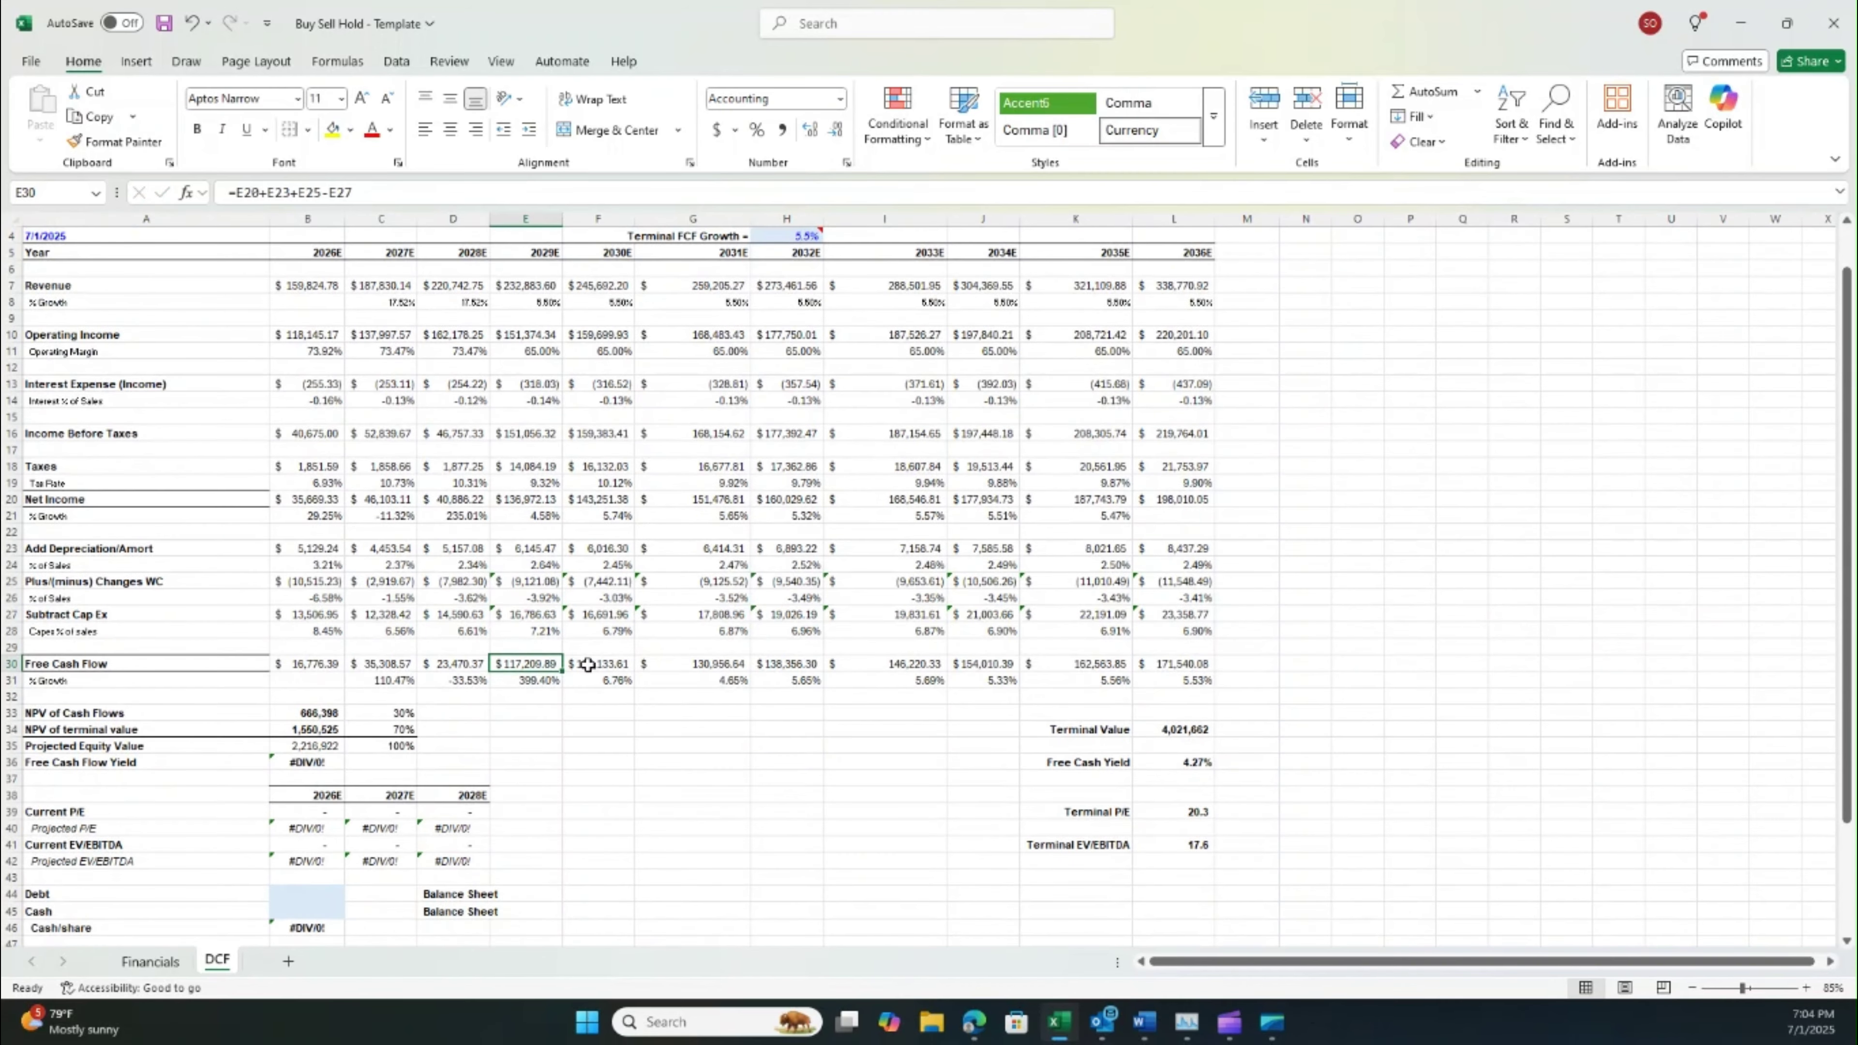
- Inspect the formulas behind NPV of Cash Flows and NPV of terminal value
scroll(587, 665, "down", 1)
left_click(339, 663)
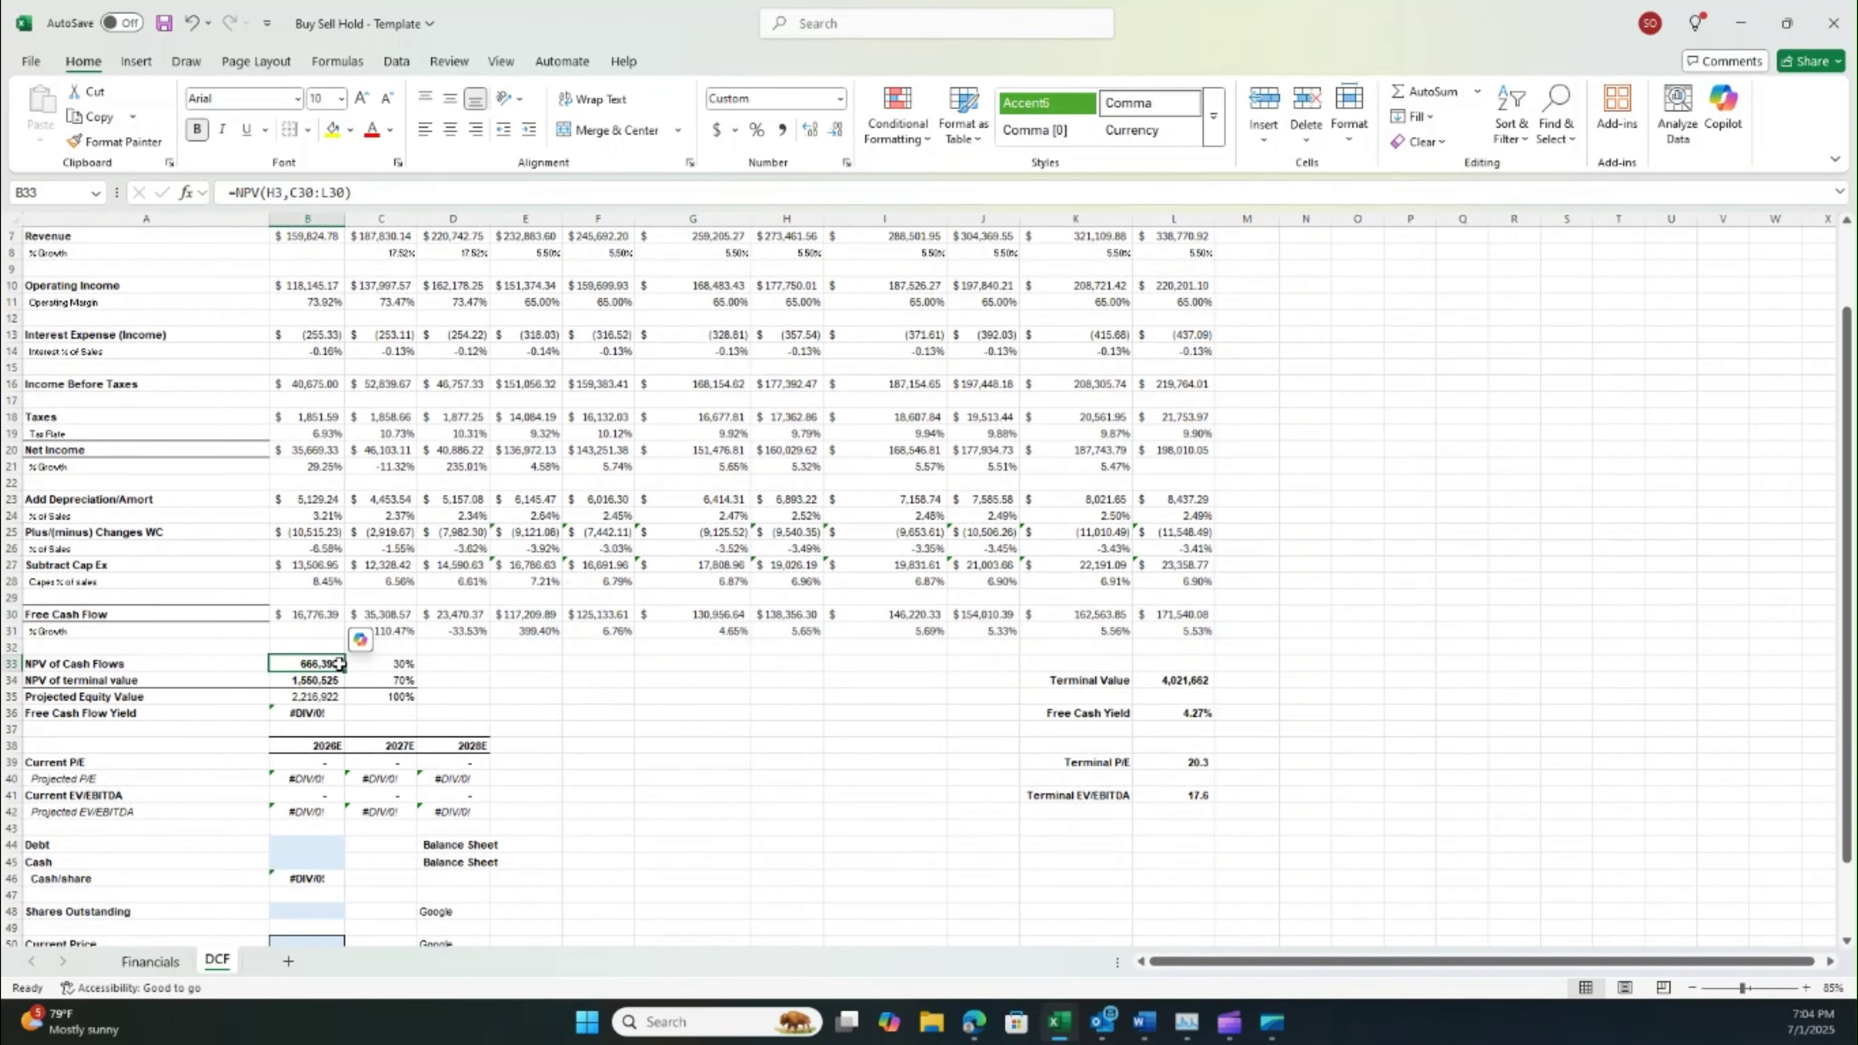
key("F2")
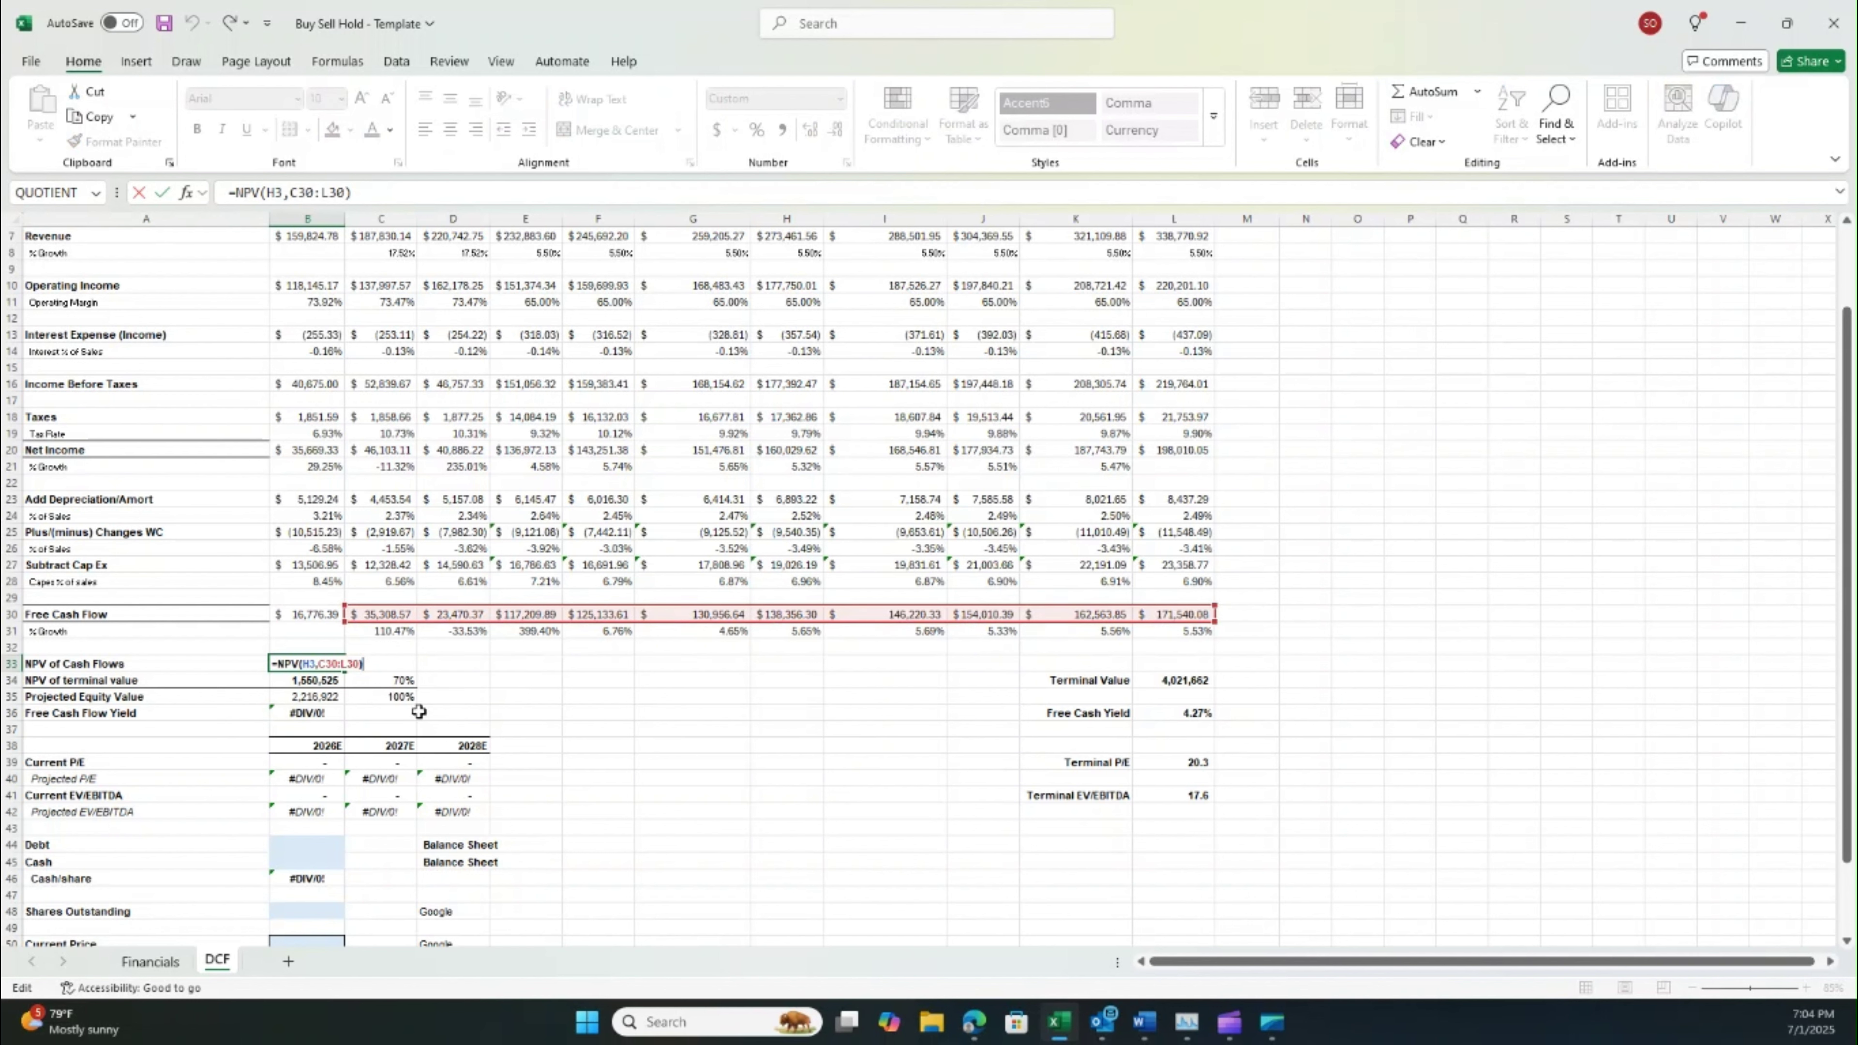
key("Escape")
left_click(327, 680)
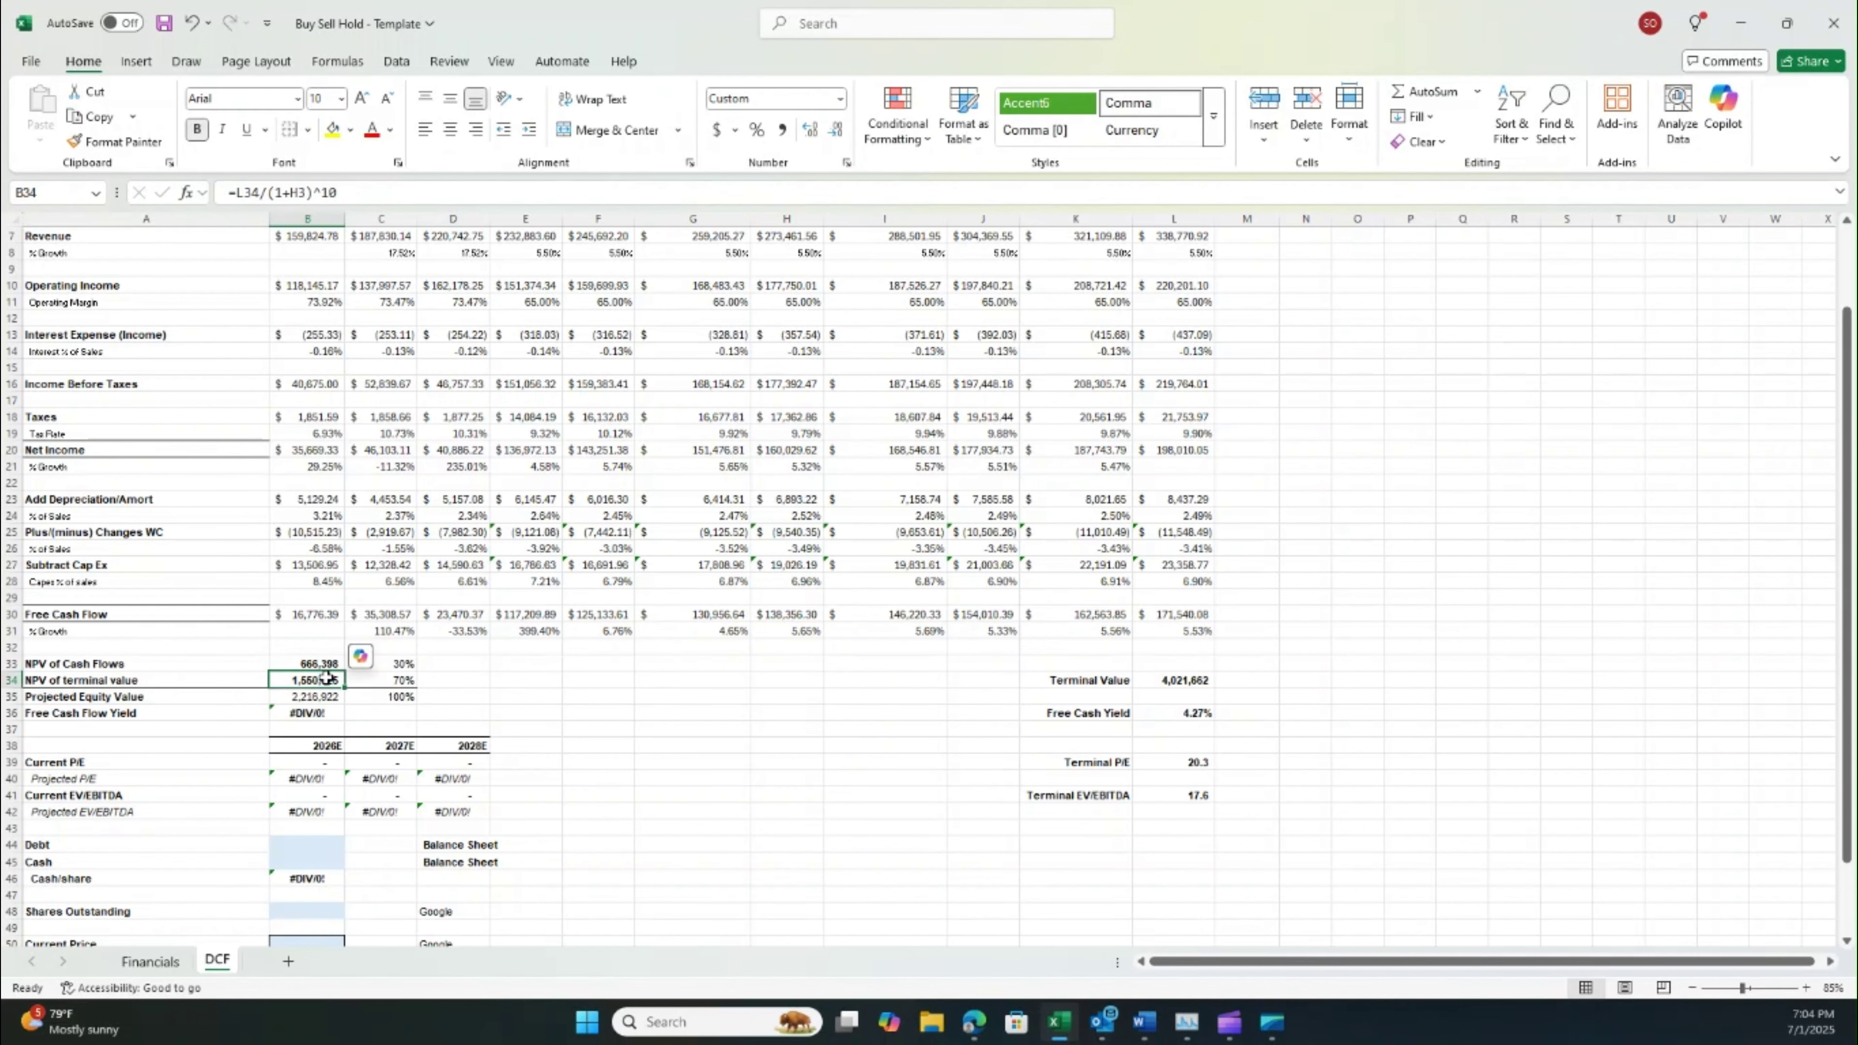
key("F2")
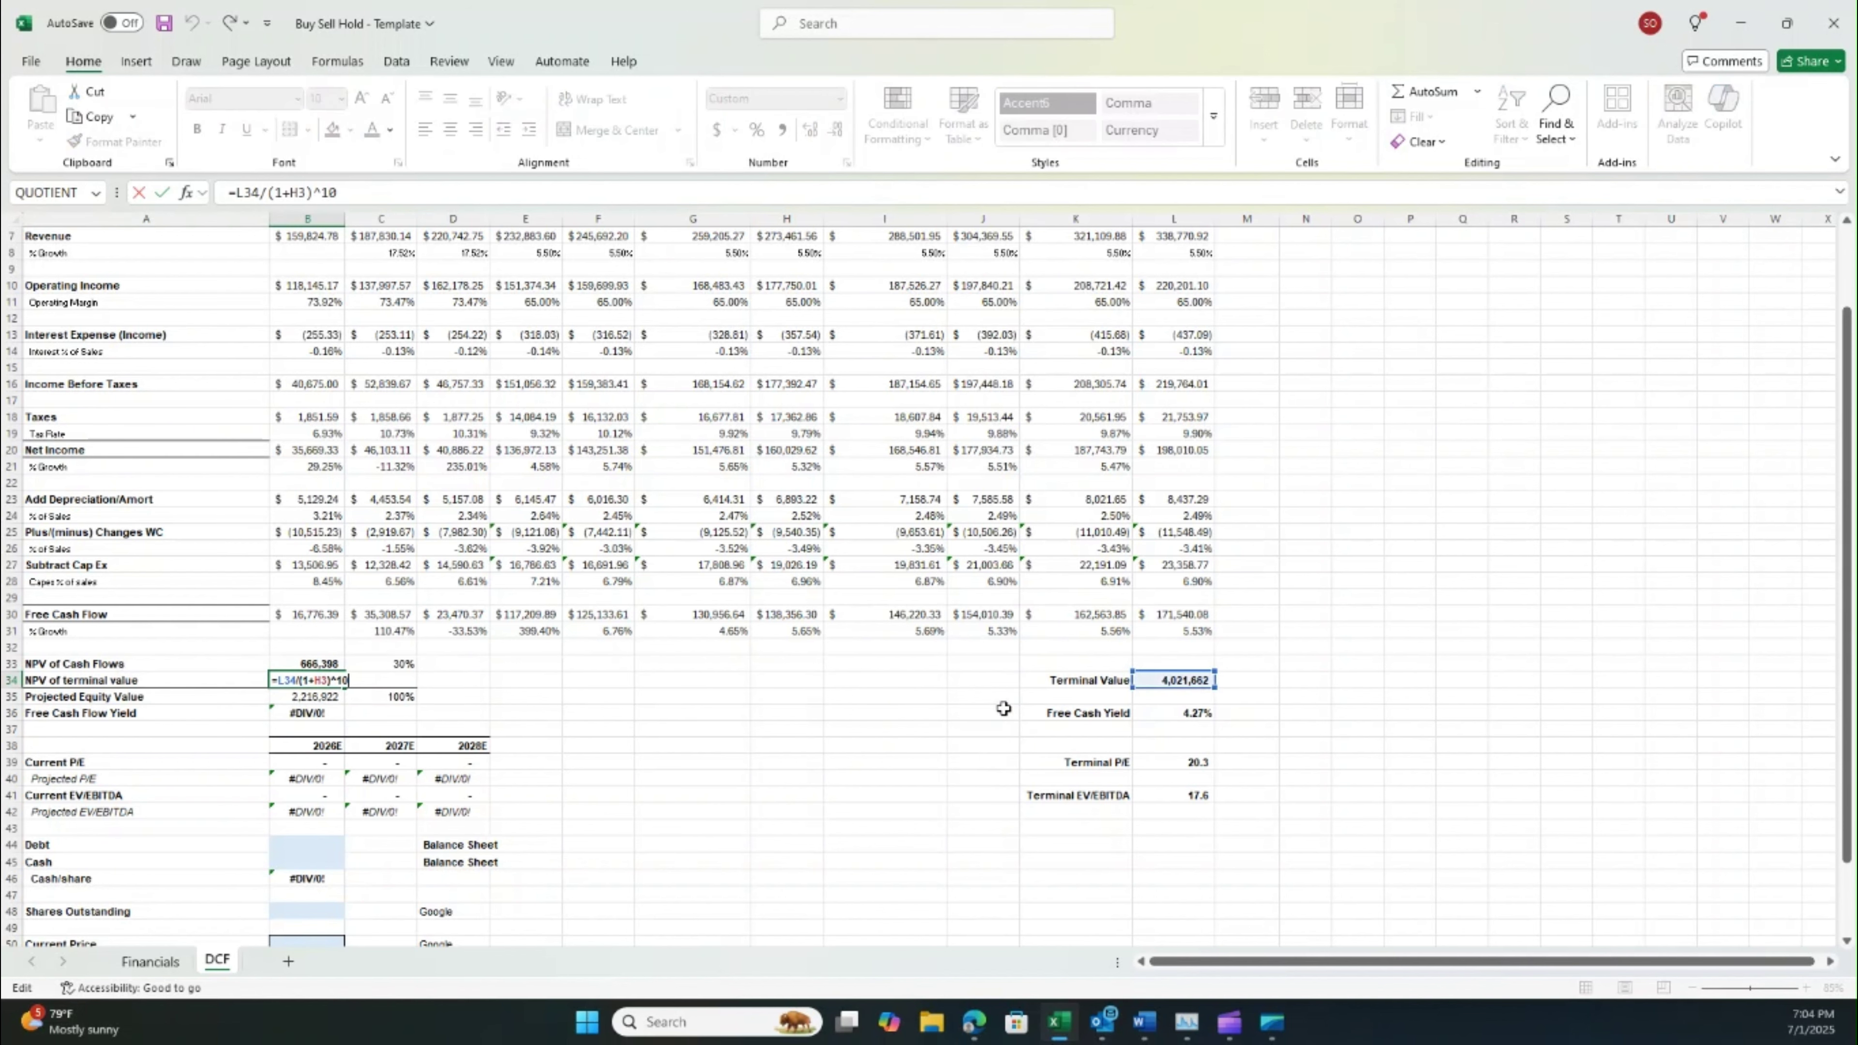
key("Escape")
- Trace the Terminal Value formula to the 2036E free cash flow, the discount rate and the FCF growth inputs
scroll(1021, 714, "up", 1)
left_click(1153, 731)
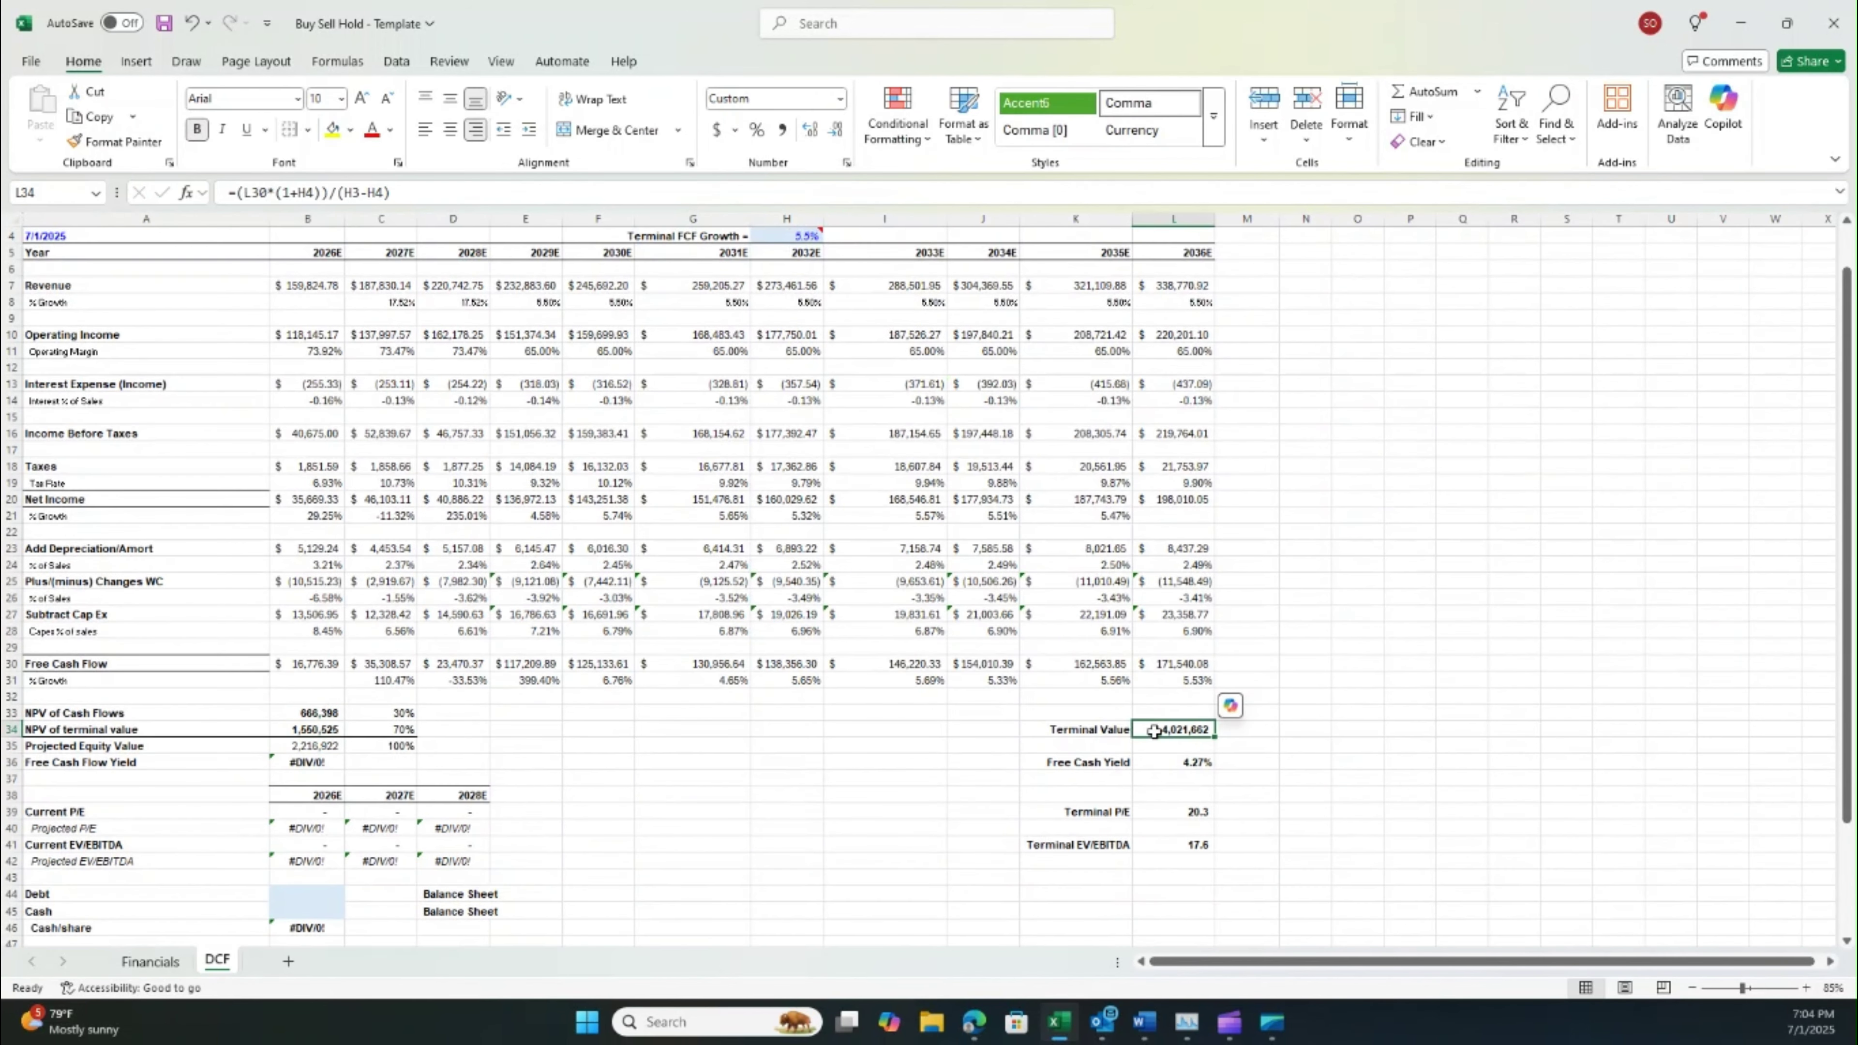
key("F2")
scroll(1153, 731, "up", 1)
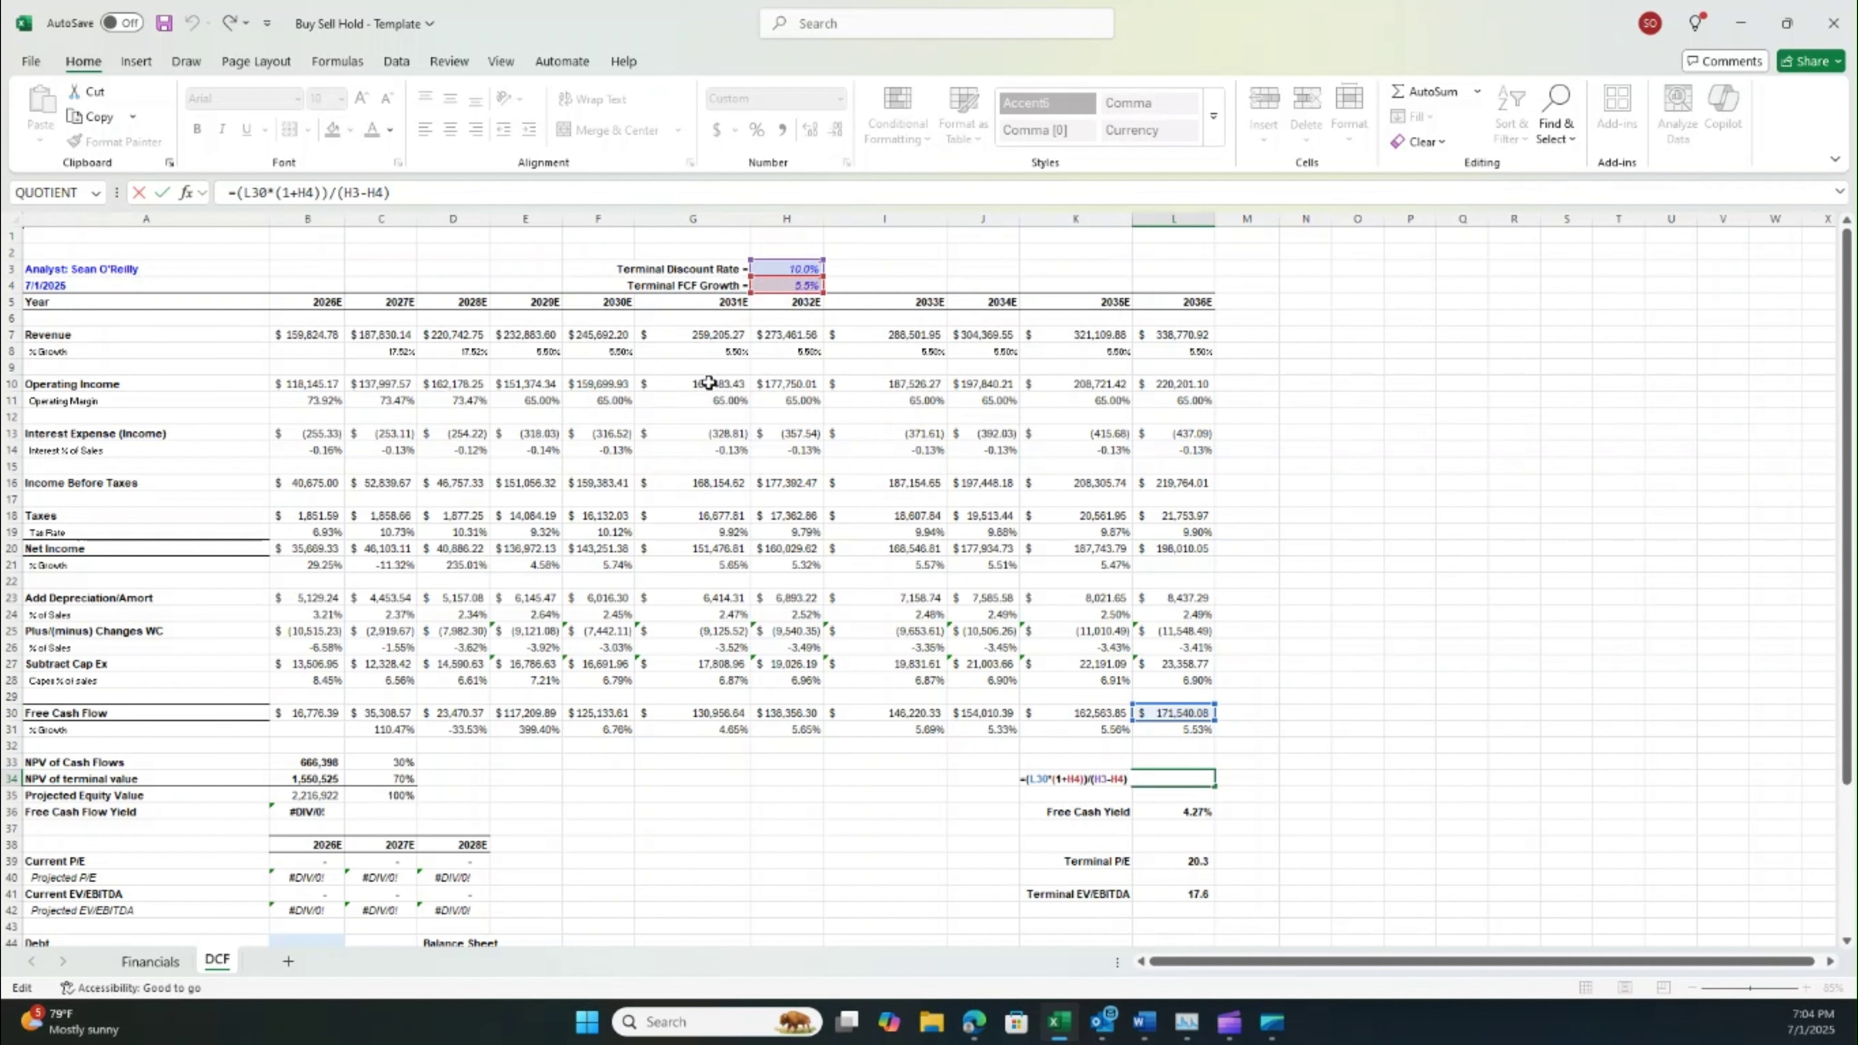
key("Escape")
- Place the workbook beside NVIDIA's January 26, 2025 balance sheet and enter 111601 as Debt on the DCF sheet
scroll(760, 566, "down", 1)
scroll(760, 566, "down", 2)
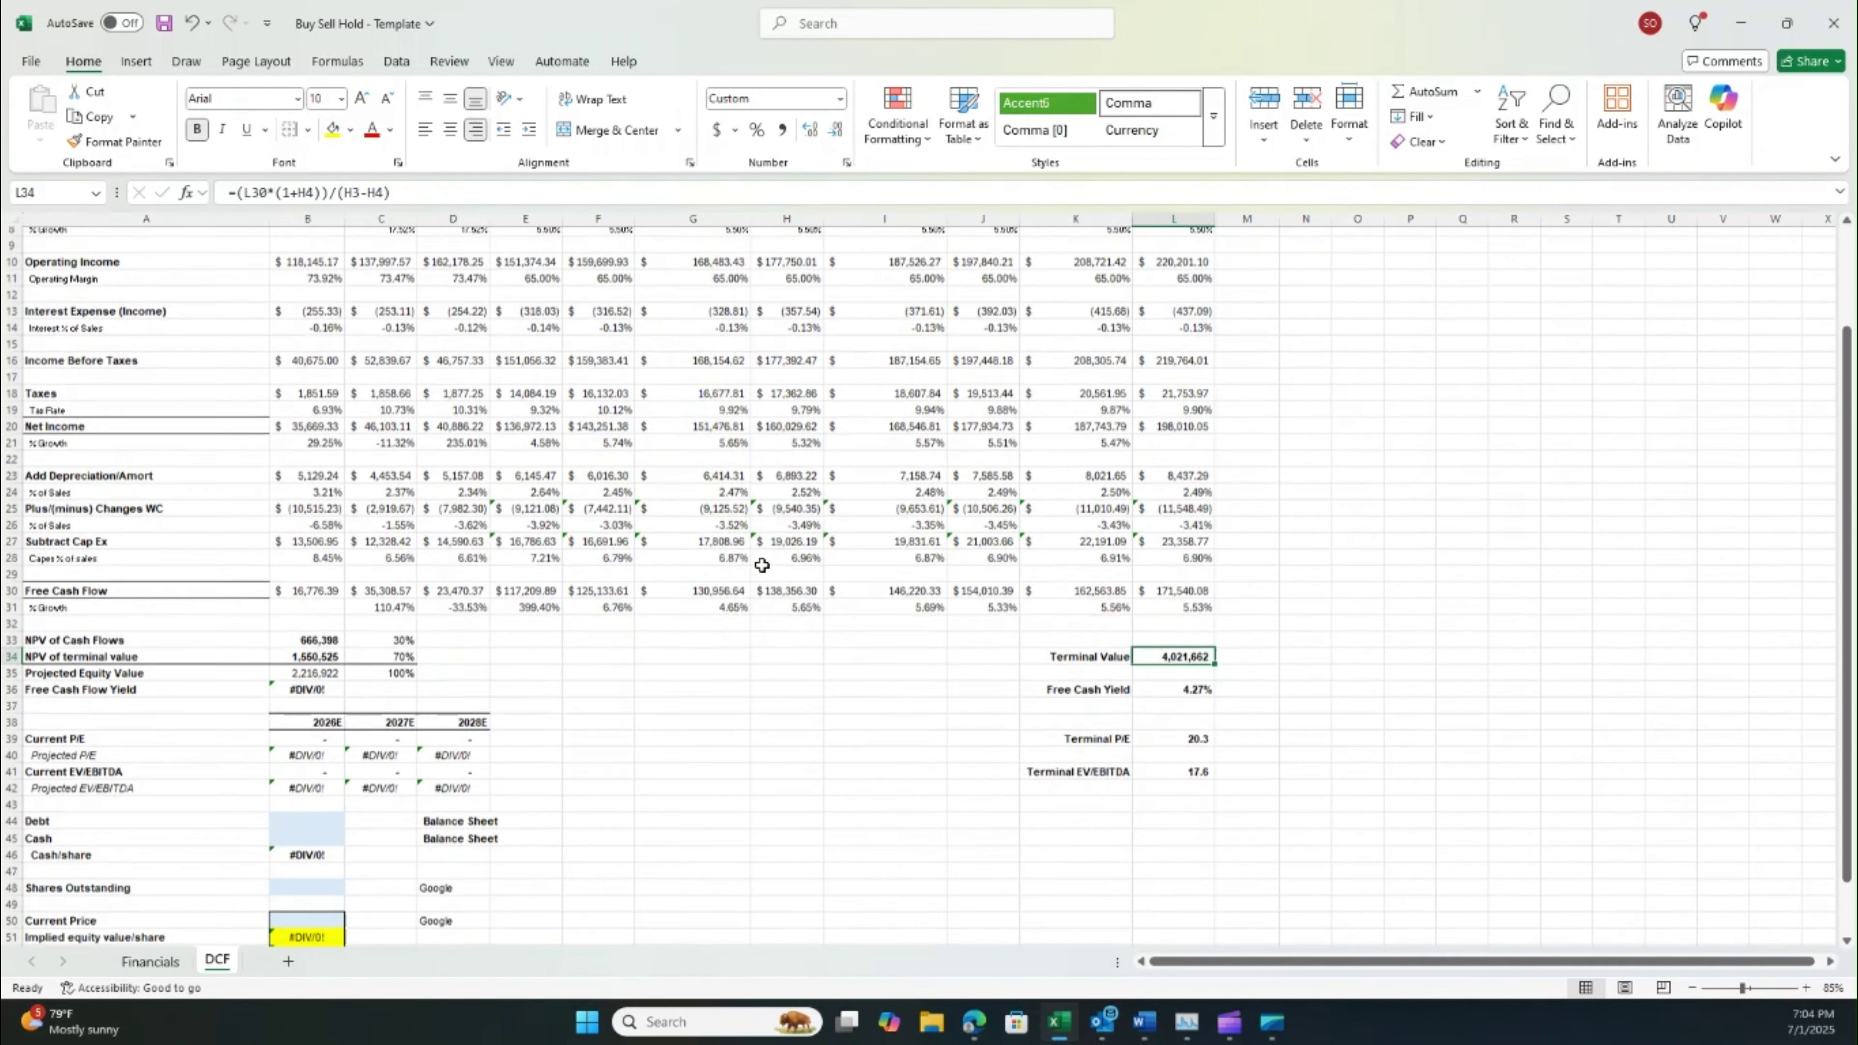
scroll(713, 579, "down", 1)
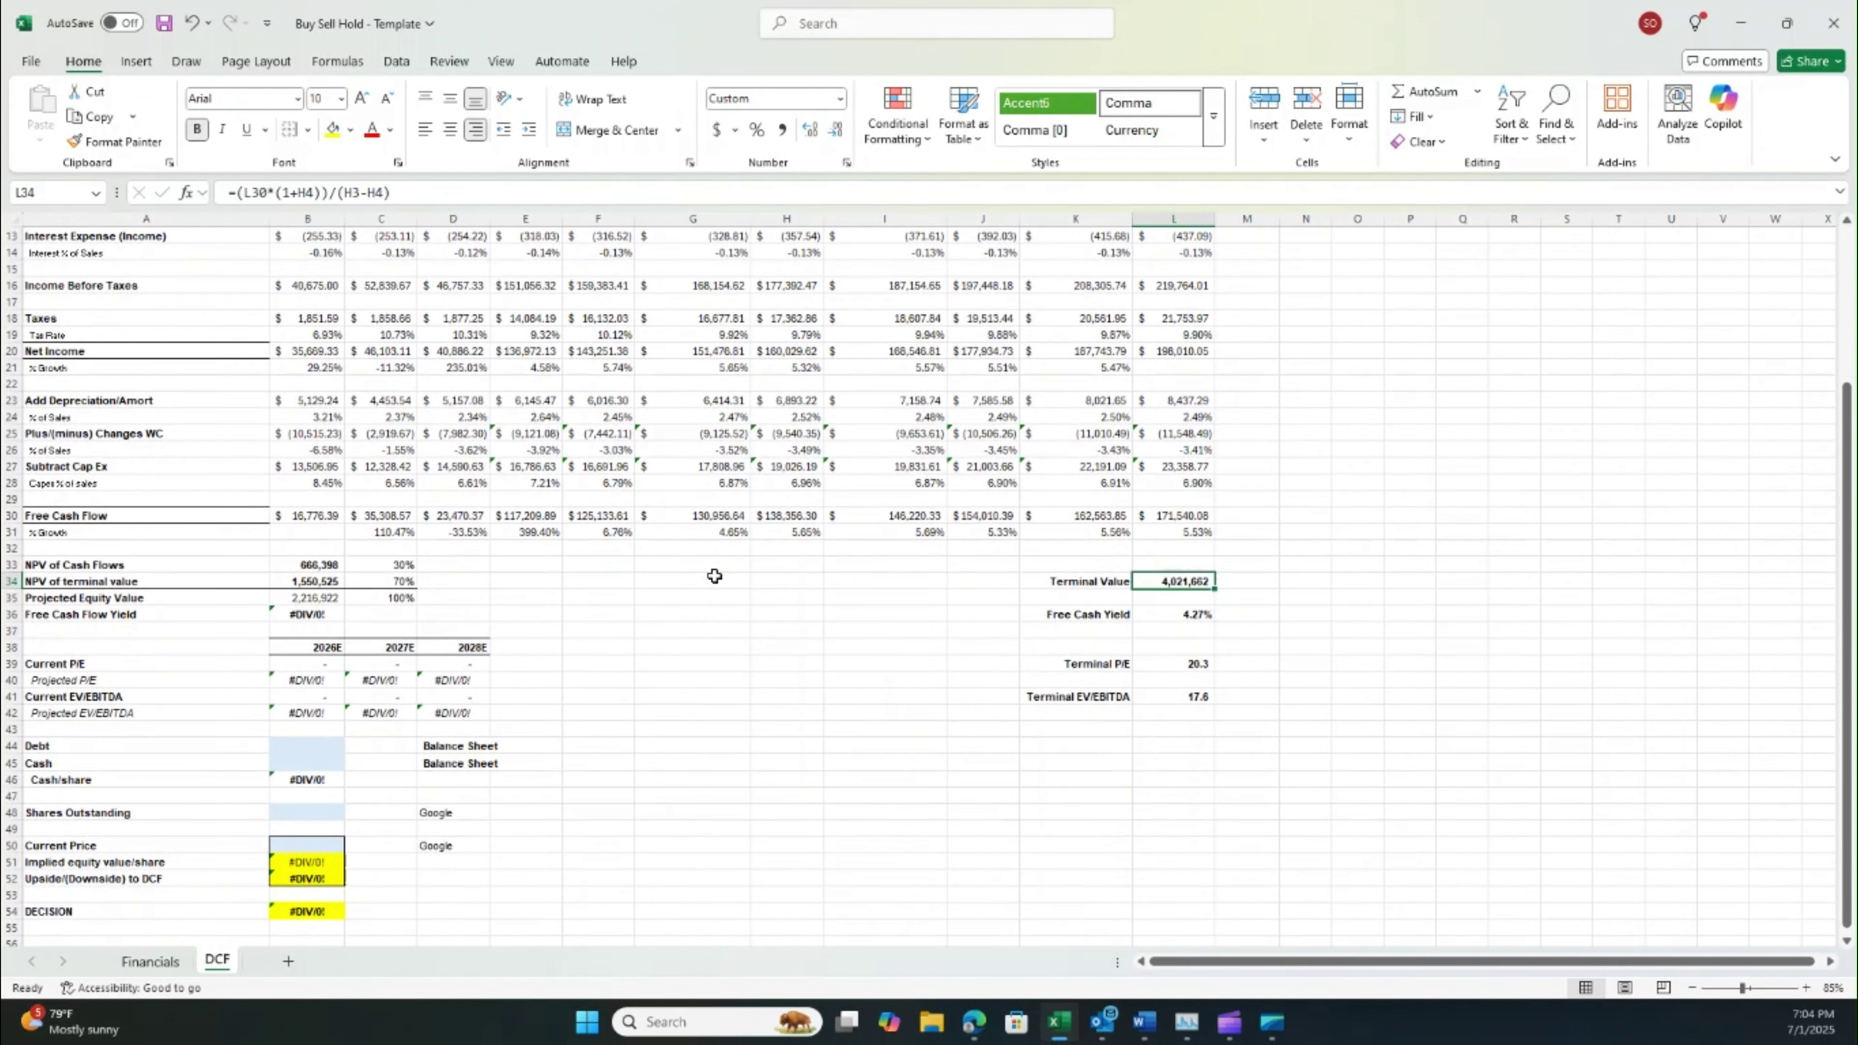
left_click(307, 749)
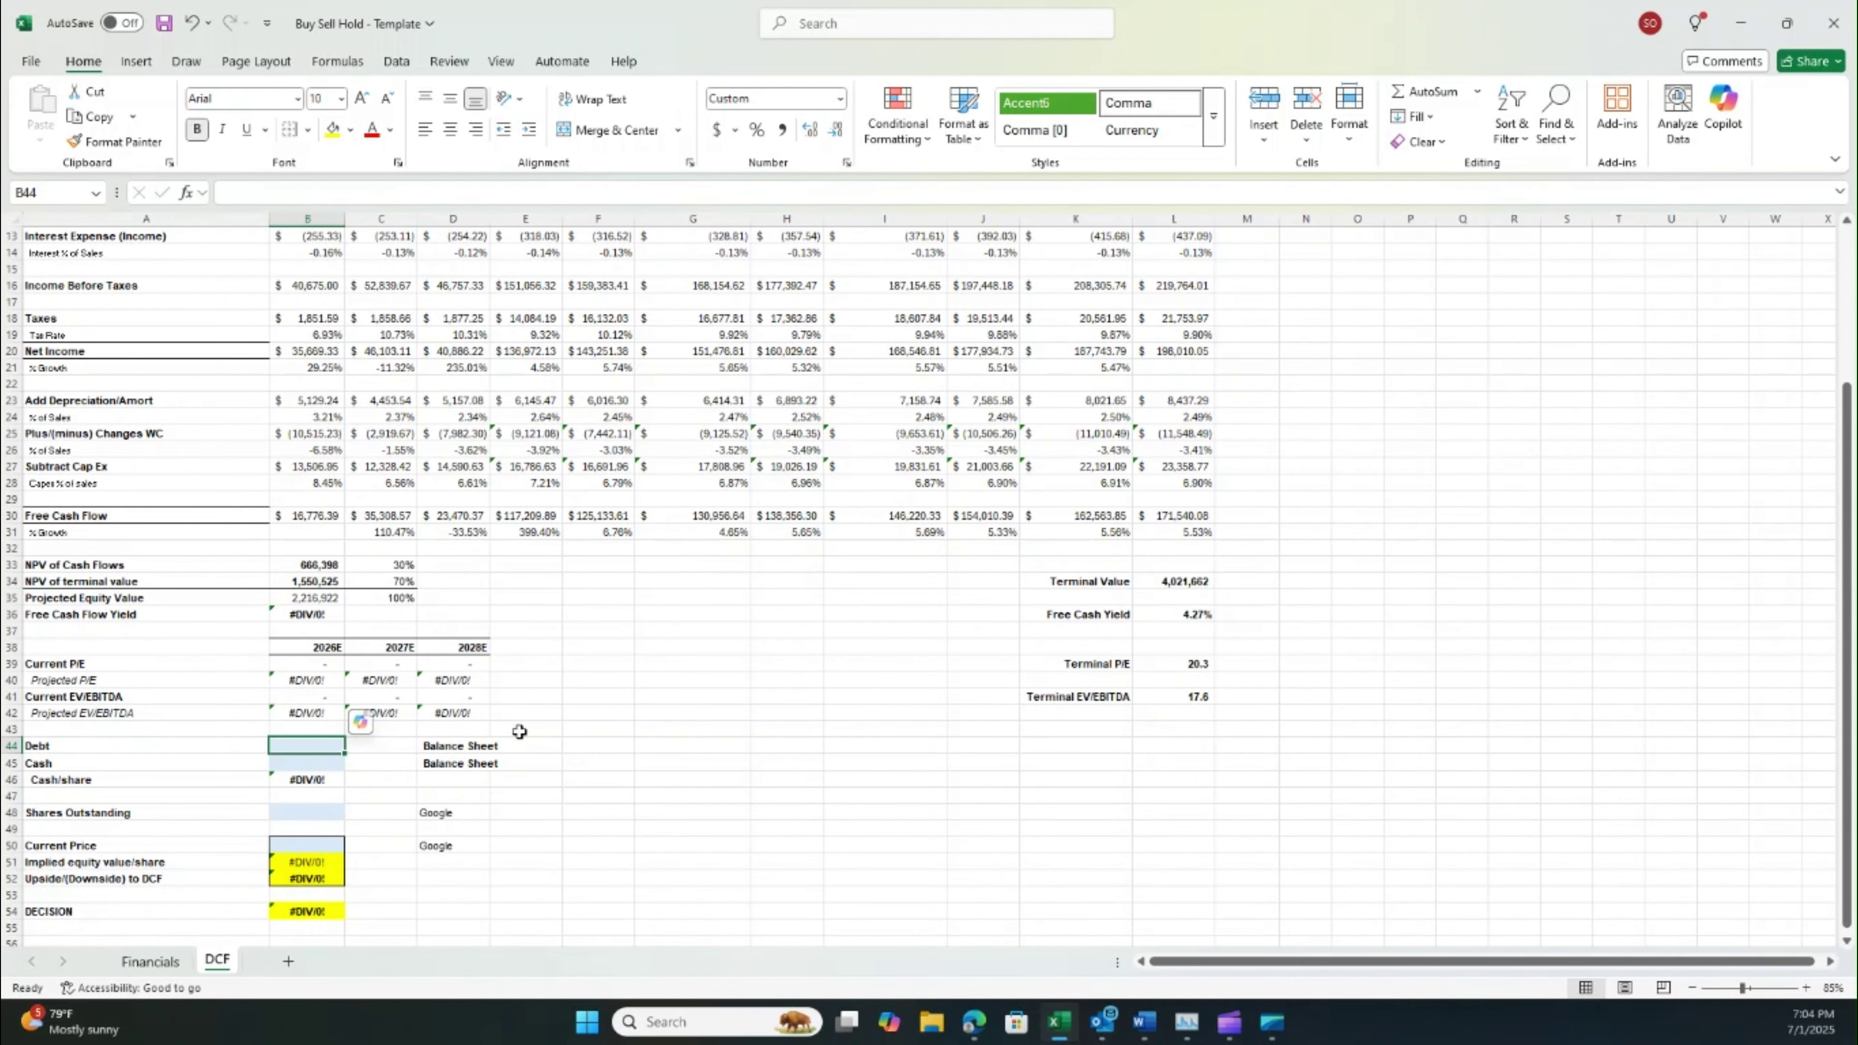
scroll(549, 741, "down", 1)
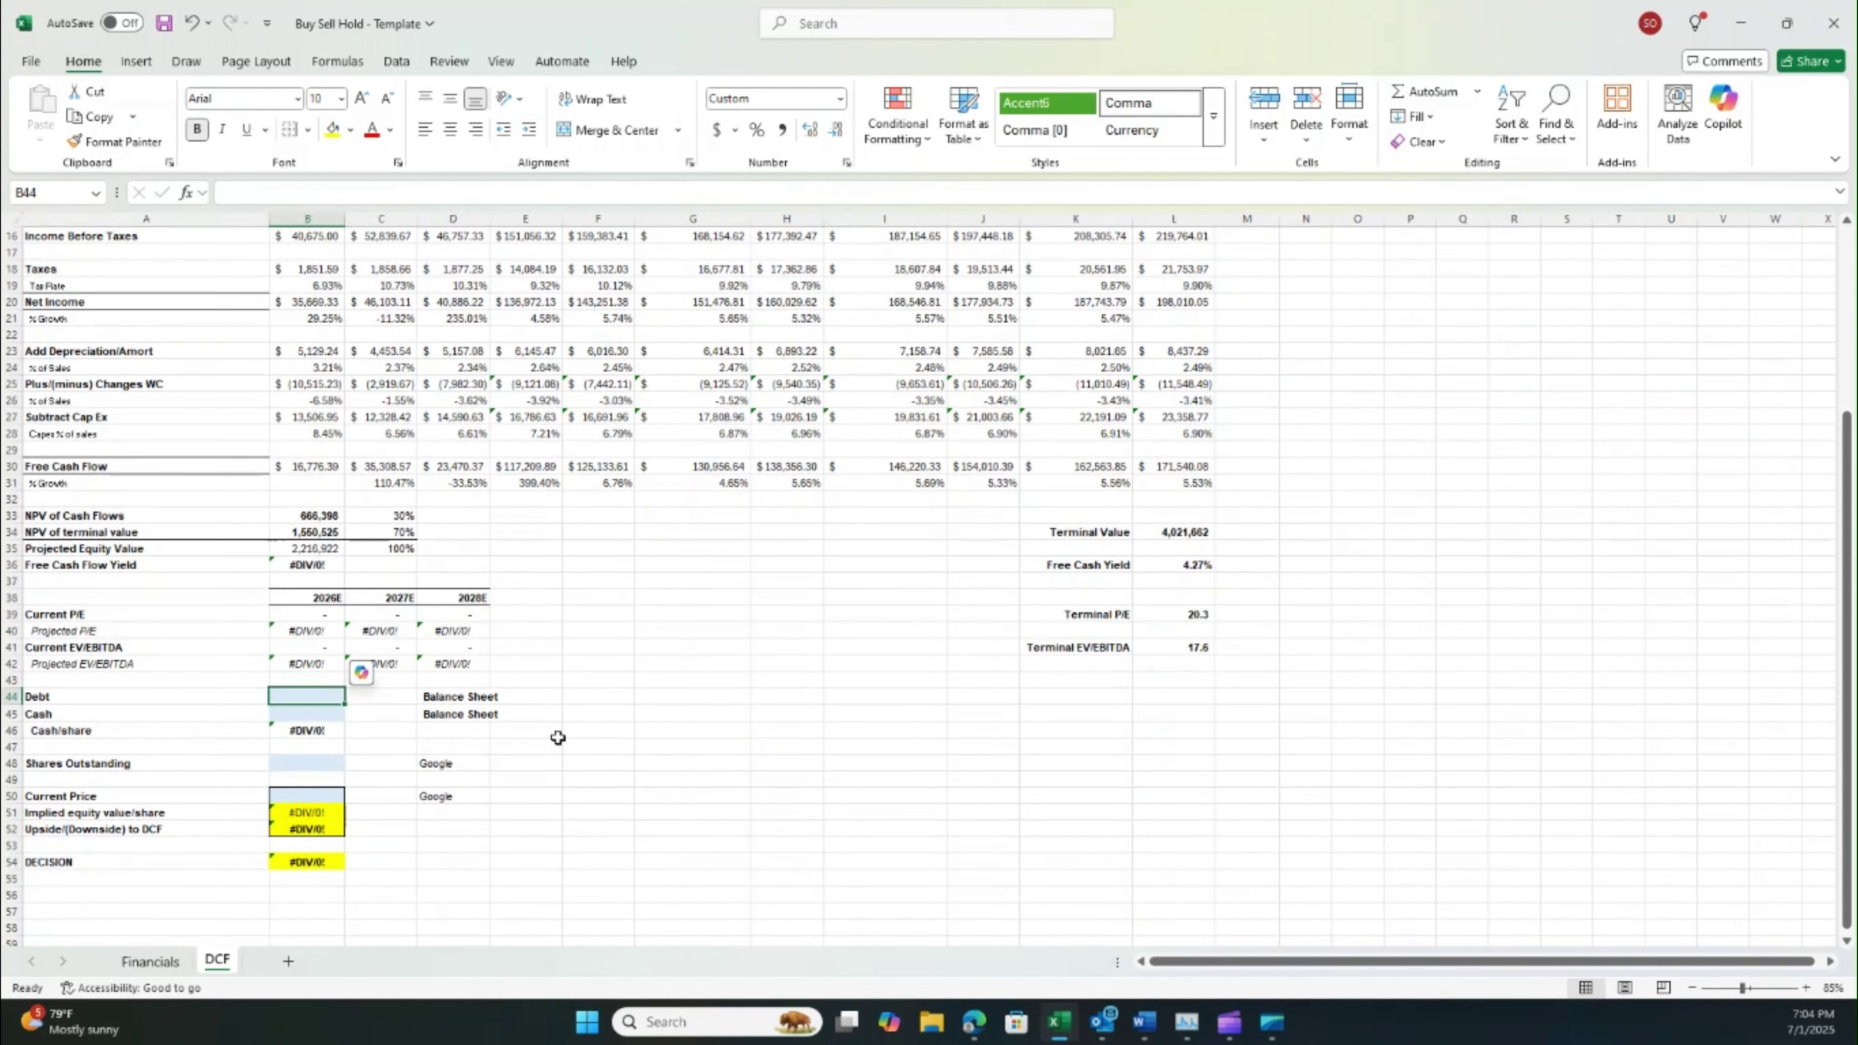
left_click(967, 1028)
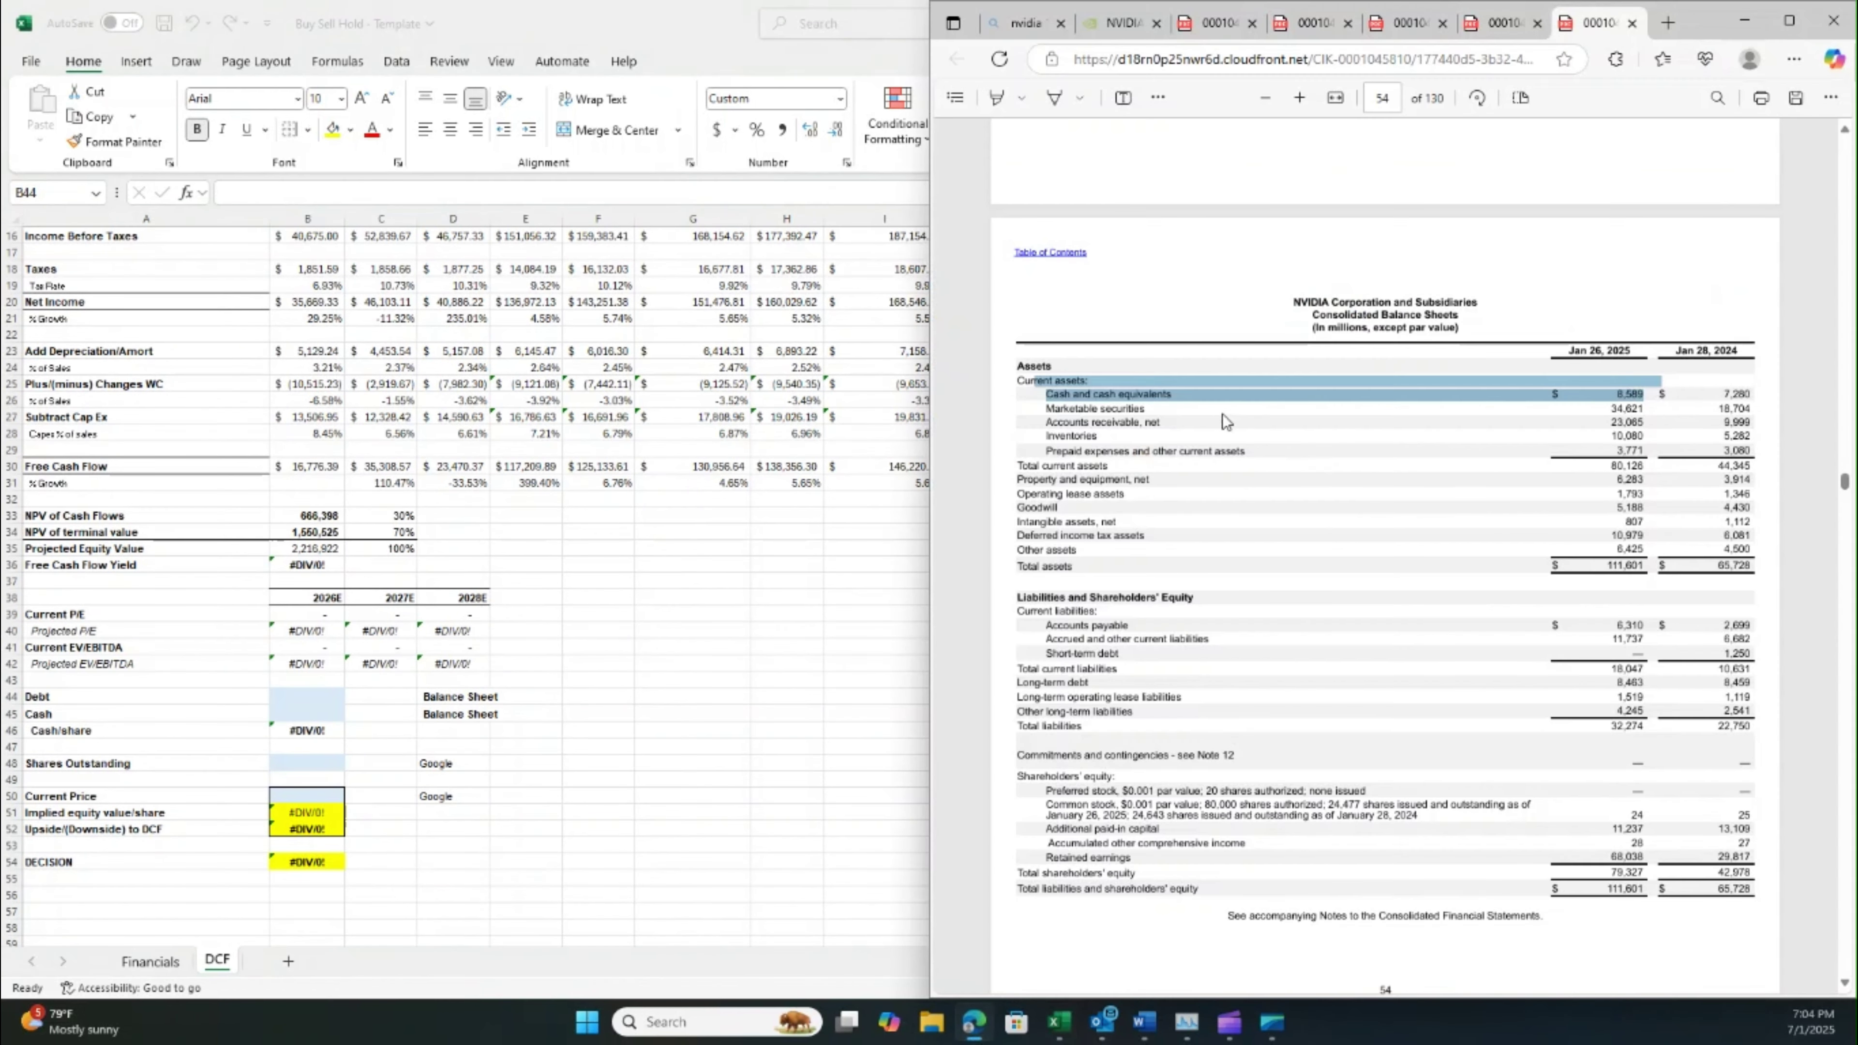
left_click(284, 699)
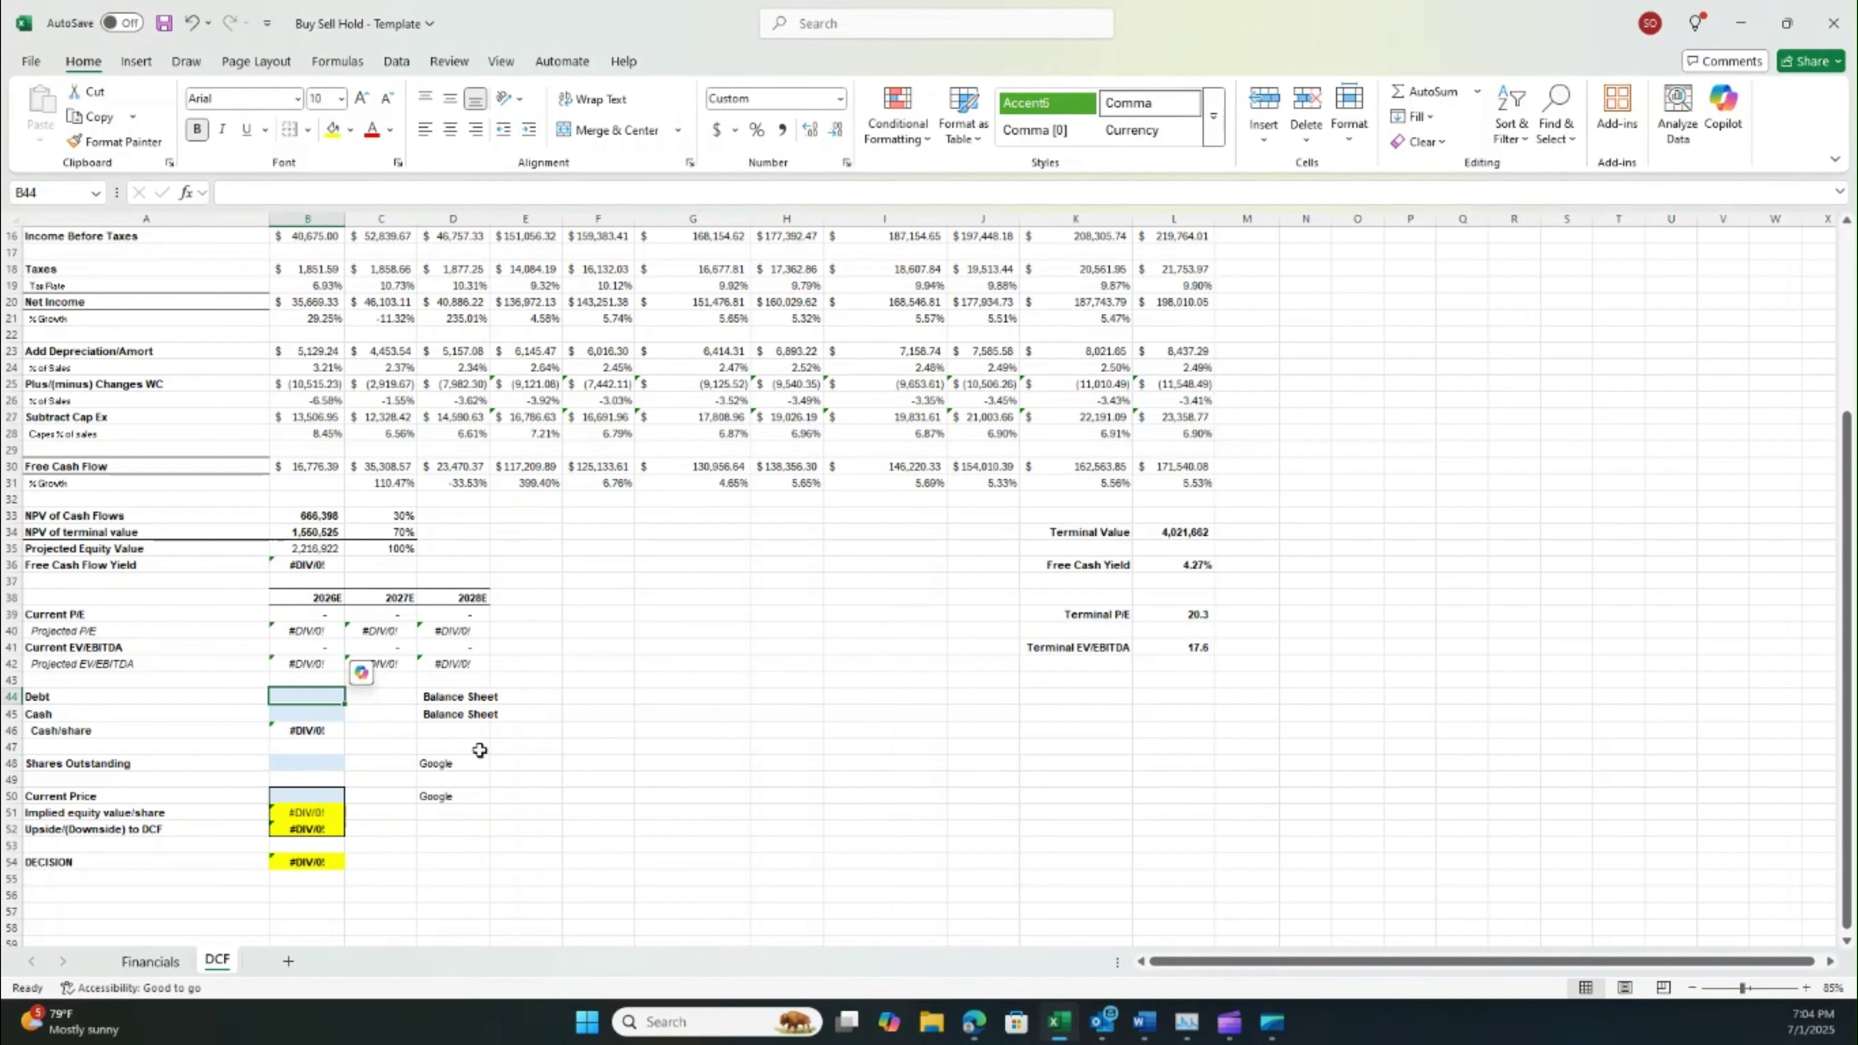
left_click_drag(622, 26, 2, 192)
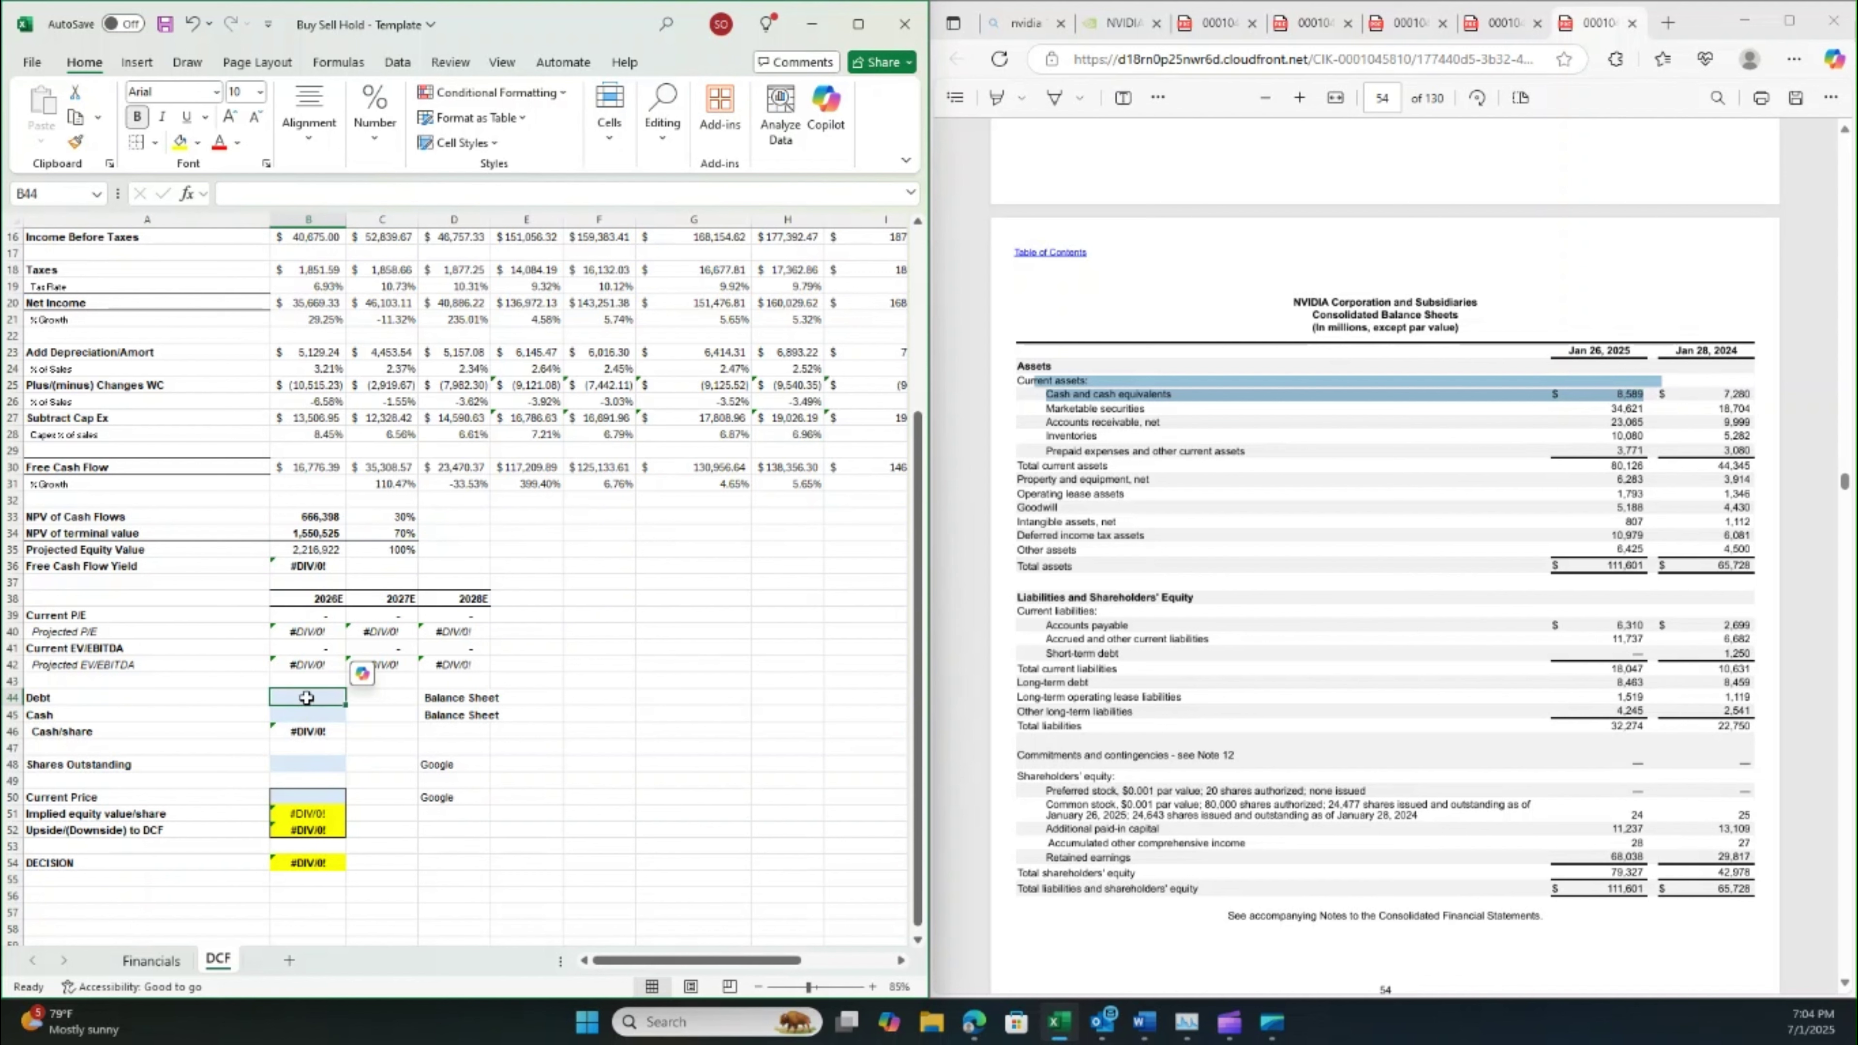
type("111601")
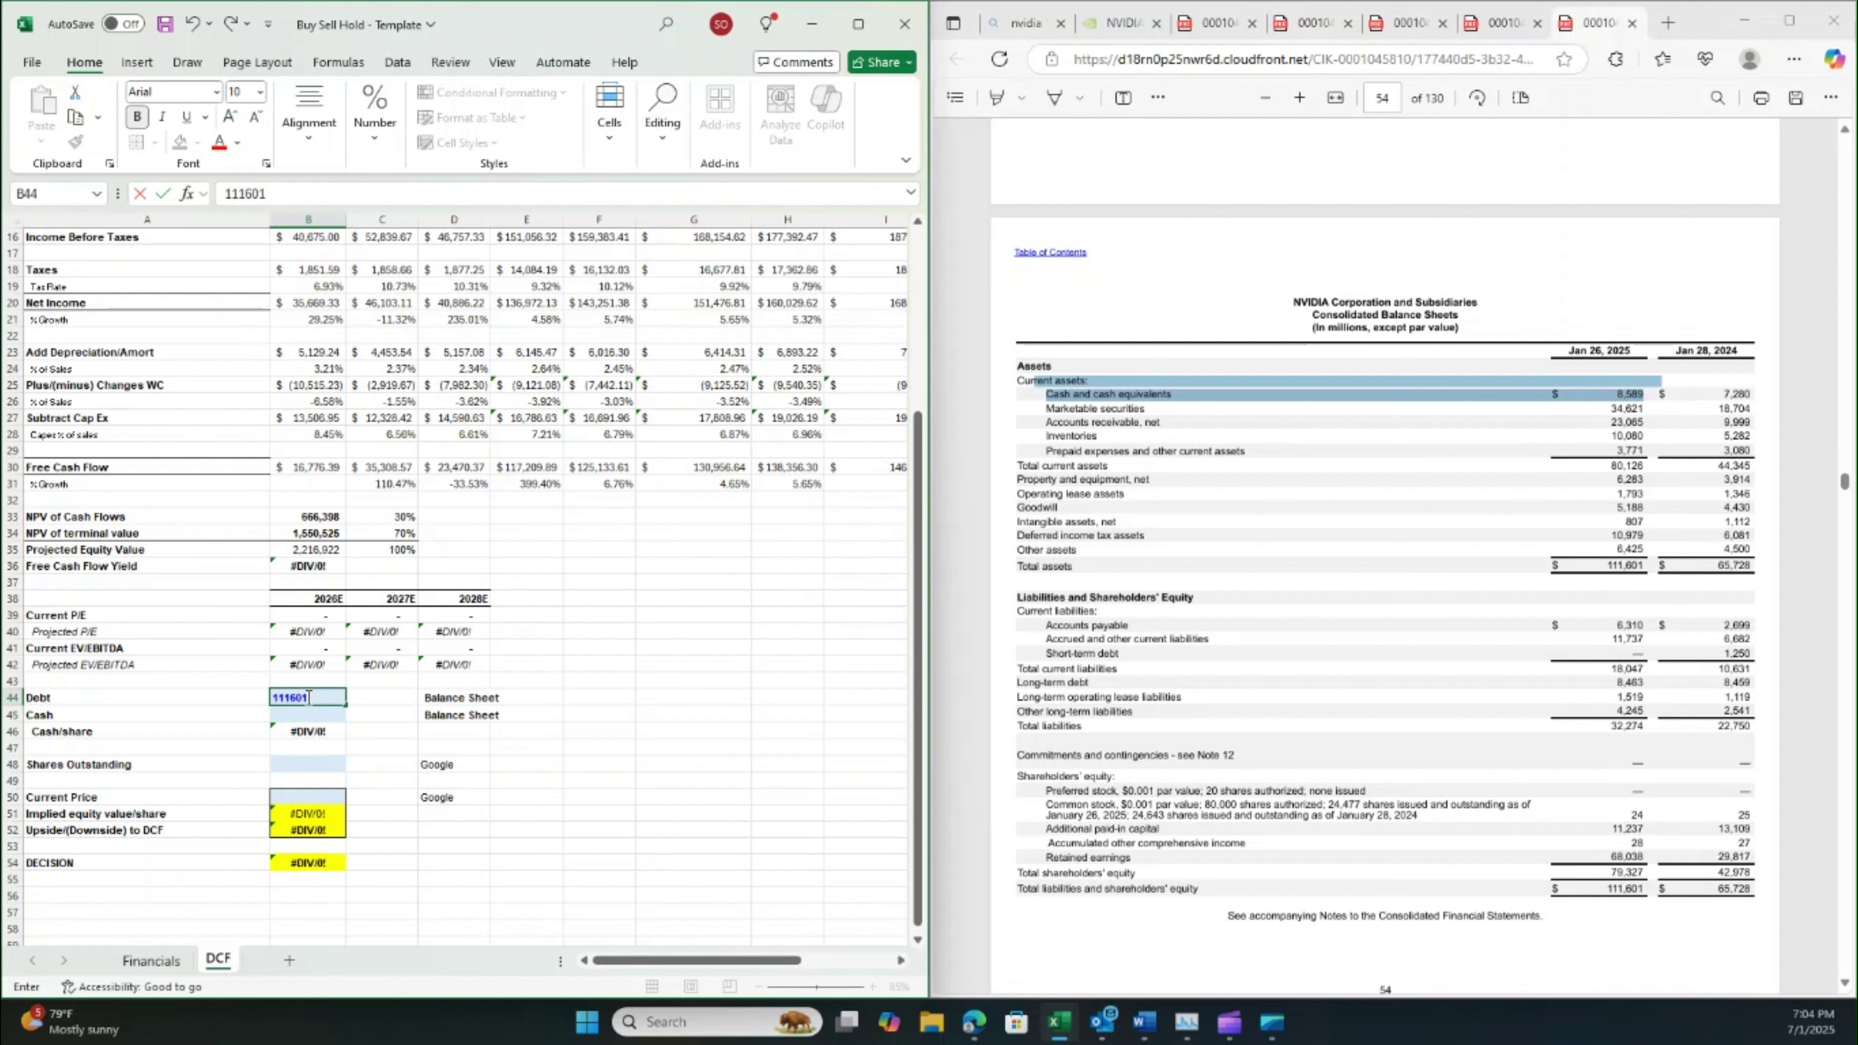
key("Return")
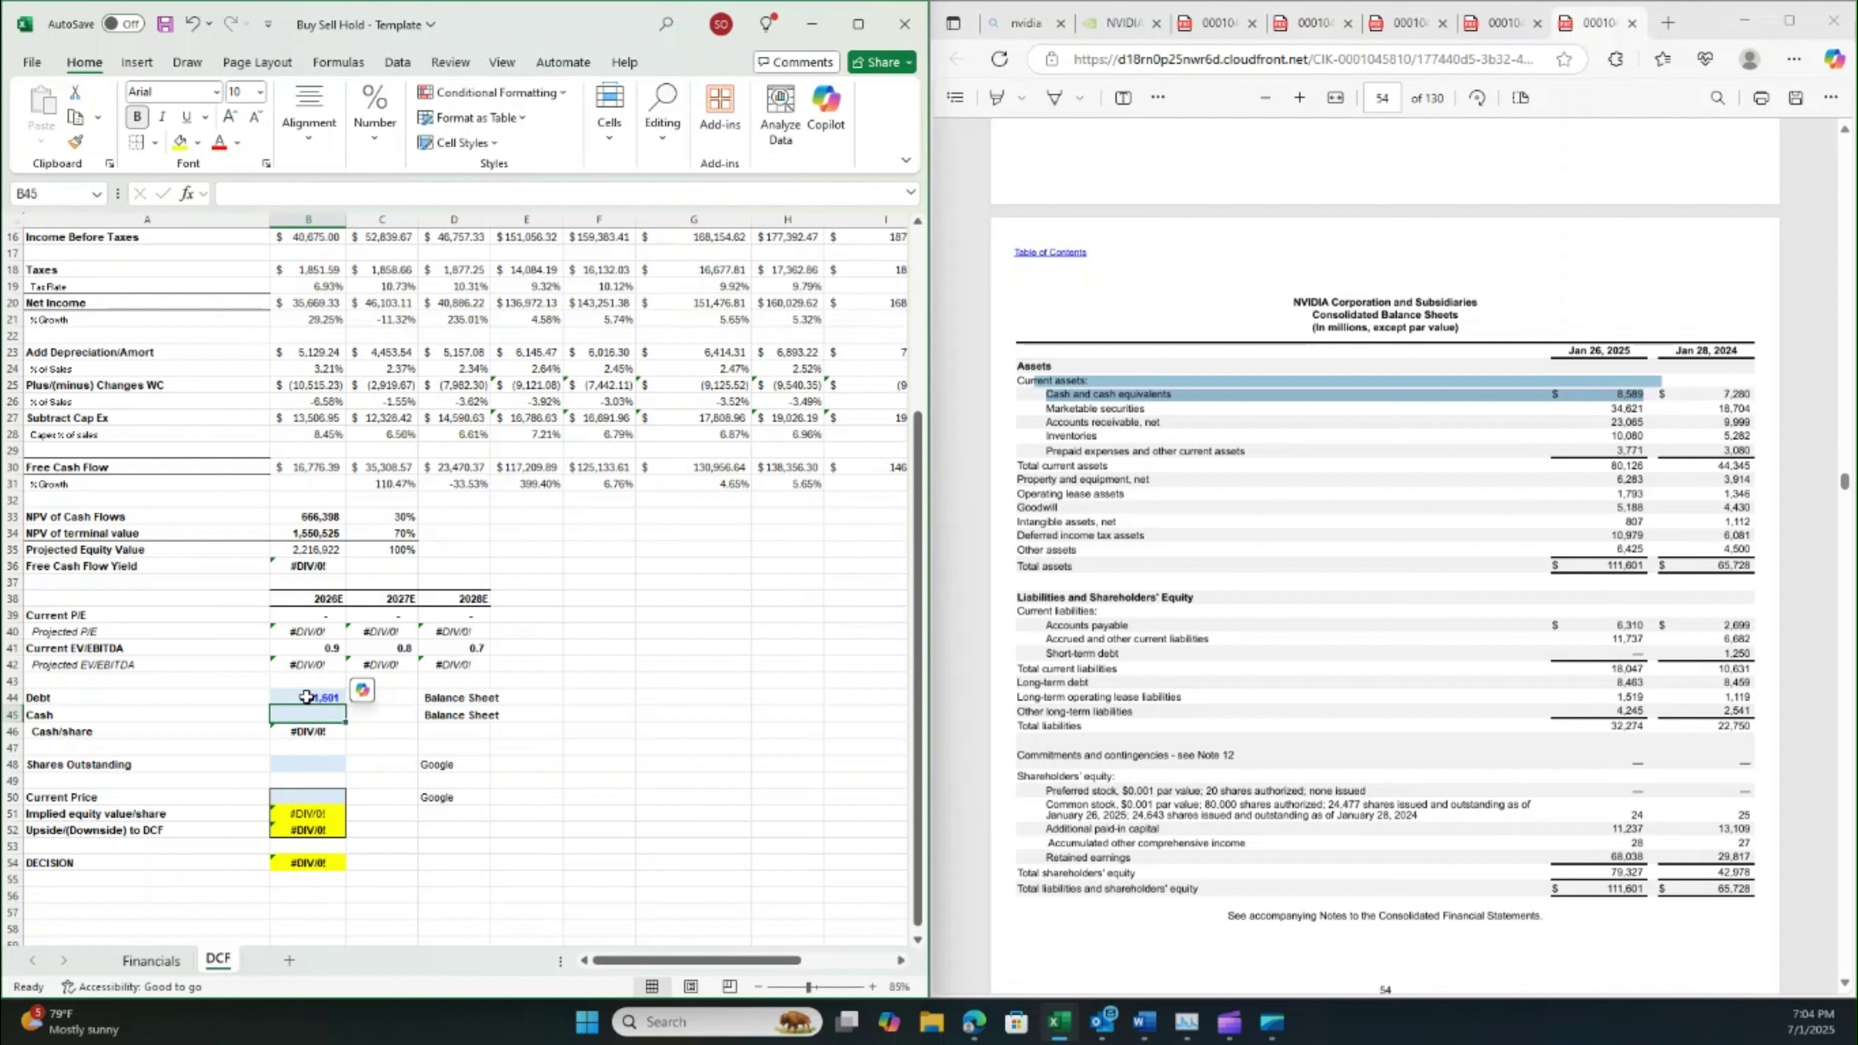
- Enter the January 26, 2025 cash and cash equivalents from the balance sheet, 8589, as Cash on the DCF sheet
left_click(1615, 392)
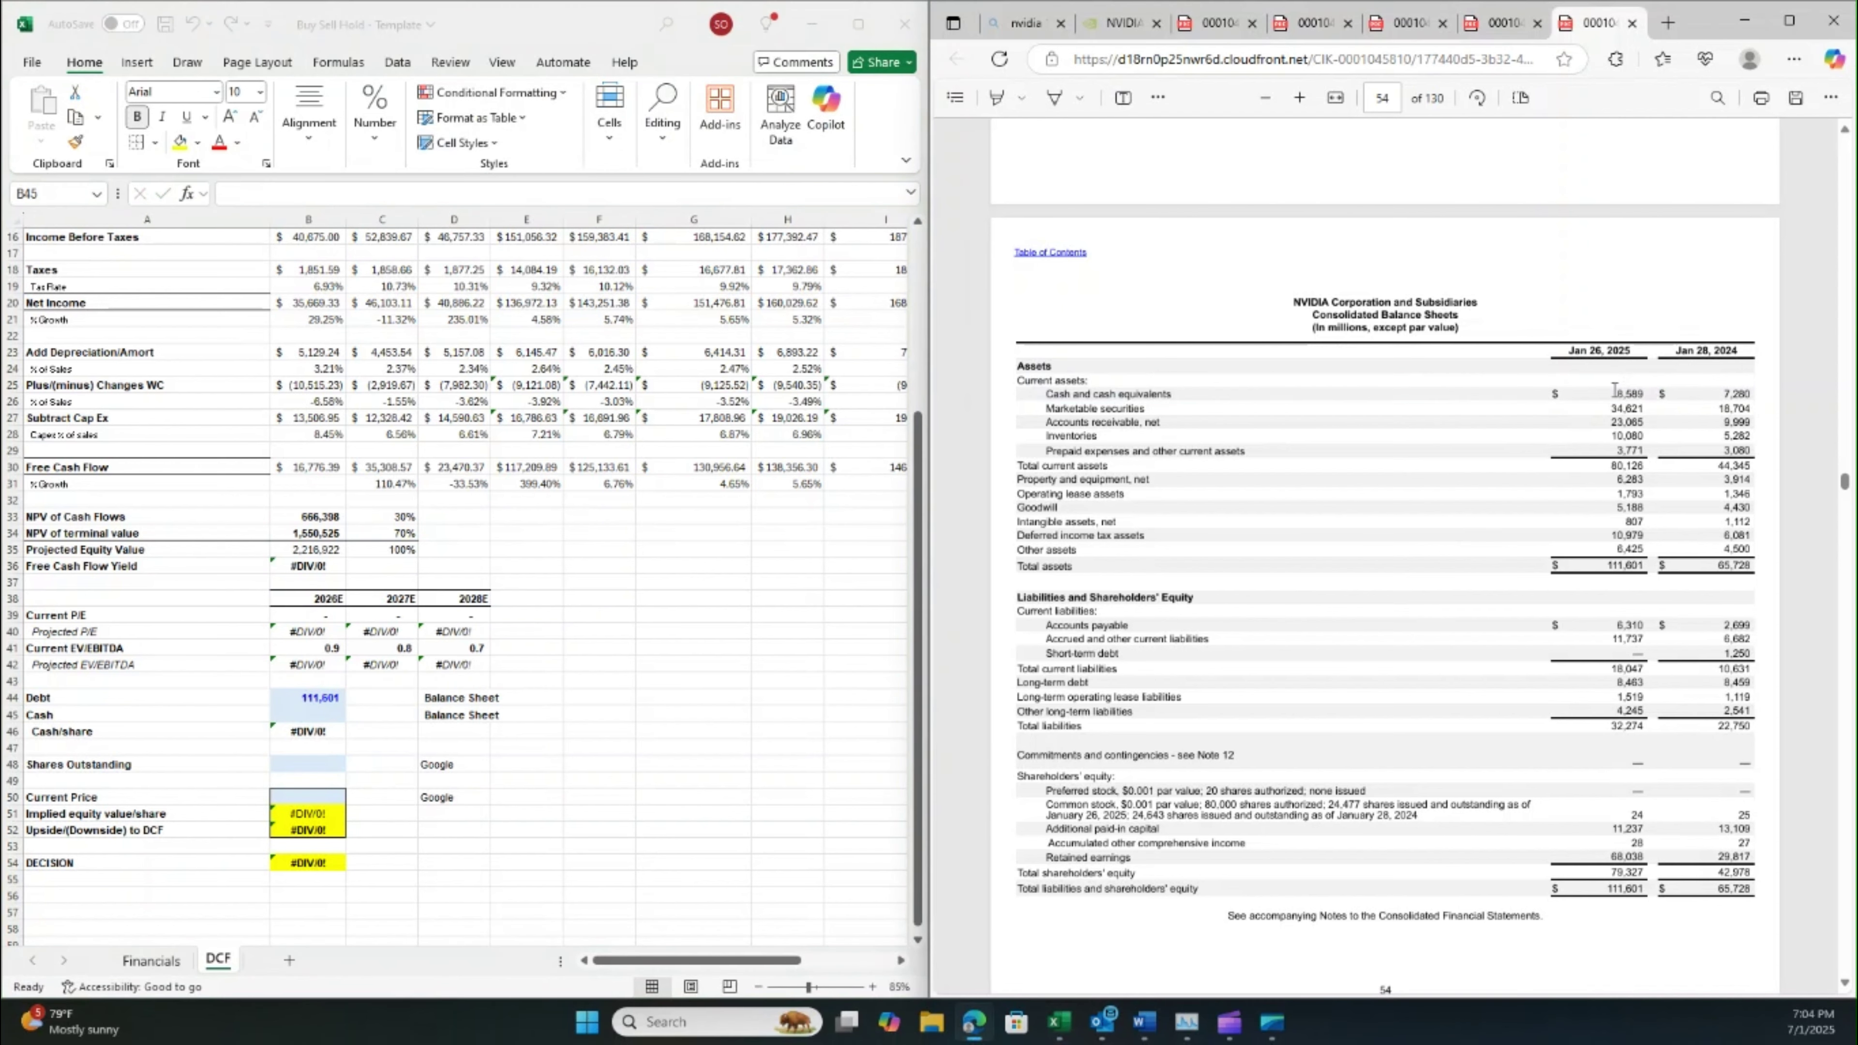
double_click(1637, 389)
left_click(328, 713)
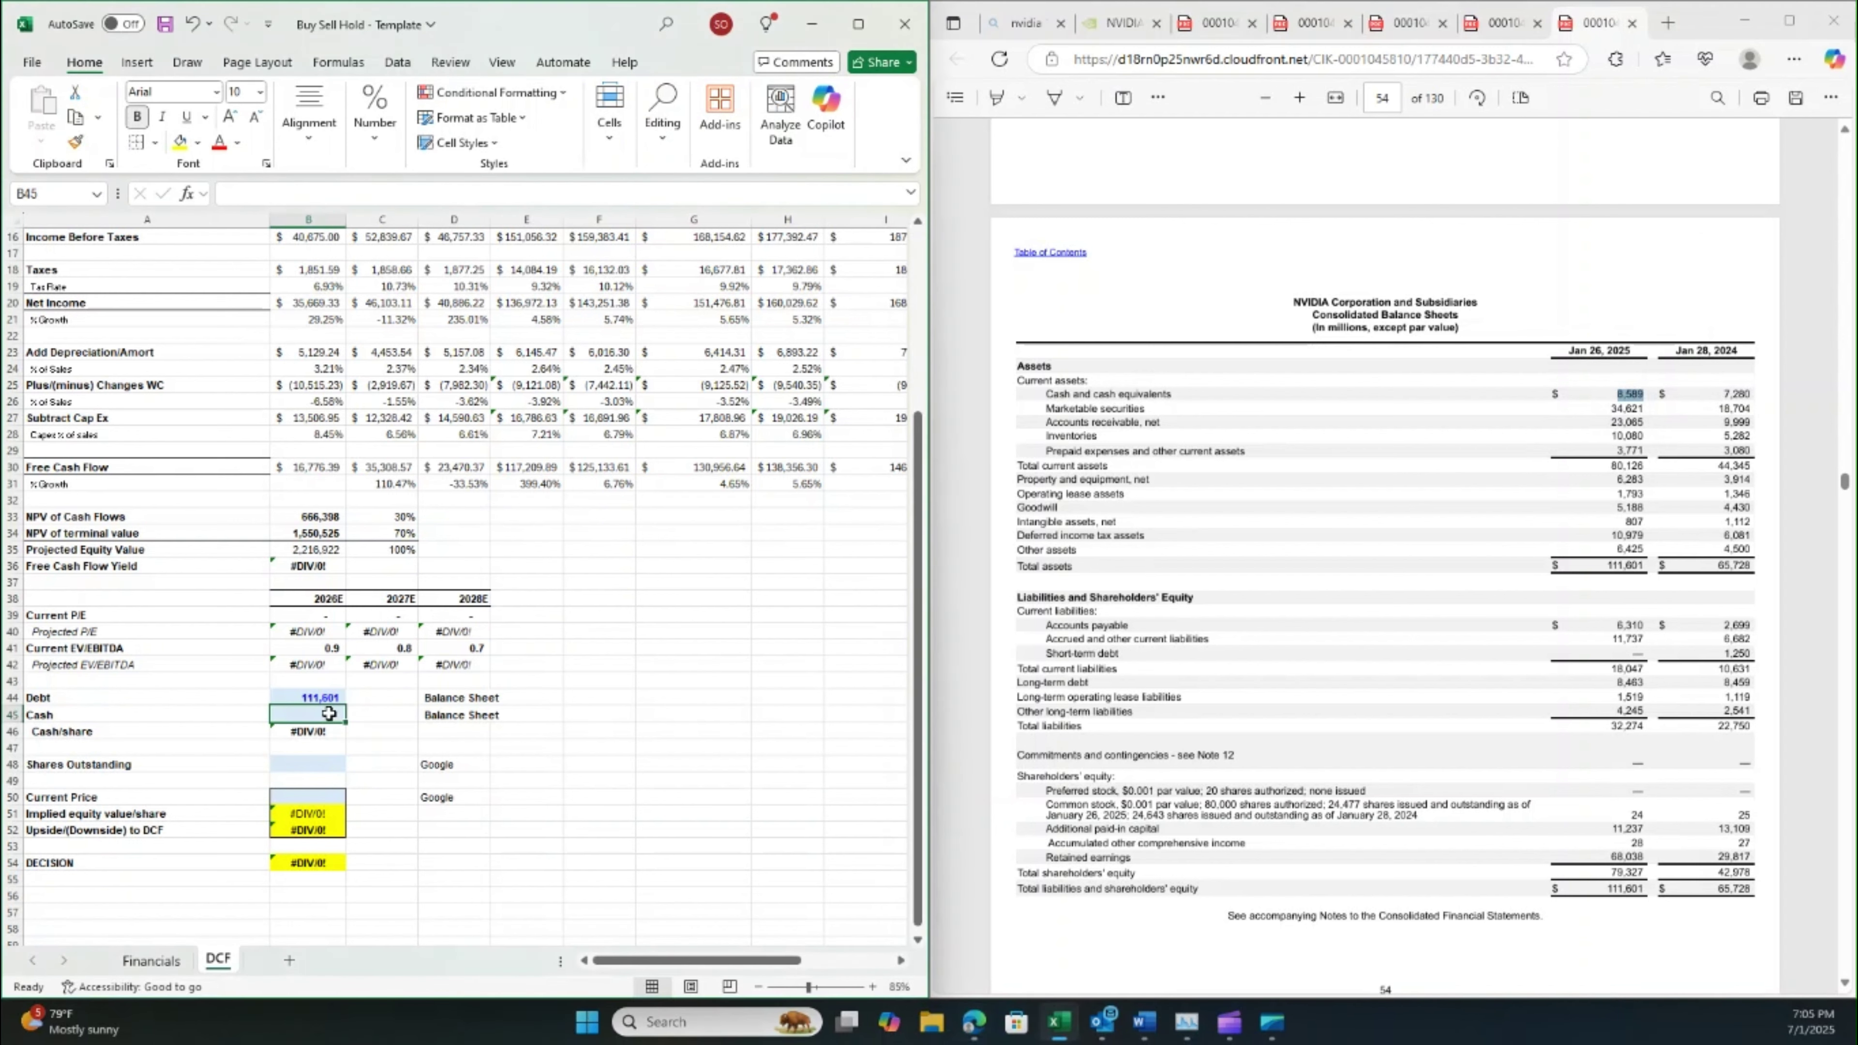
type("8,")
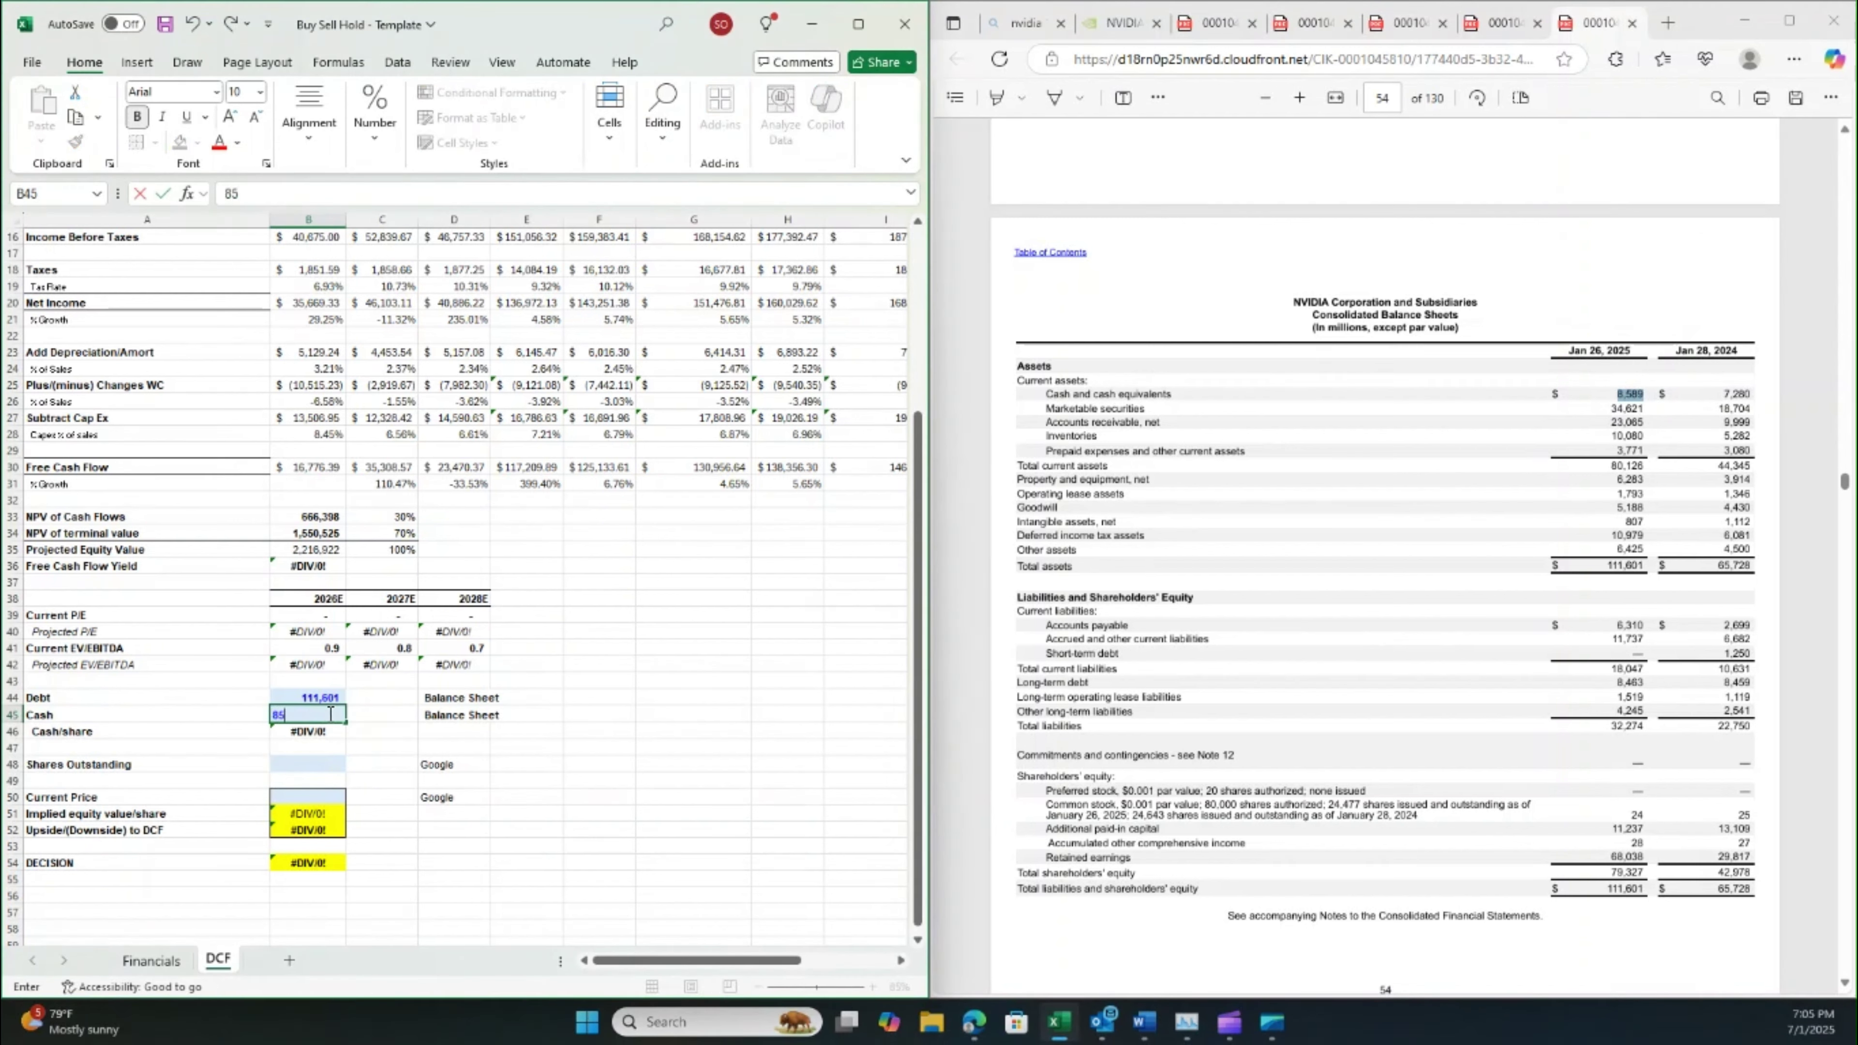
type("589")
key("Return")
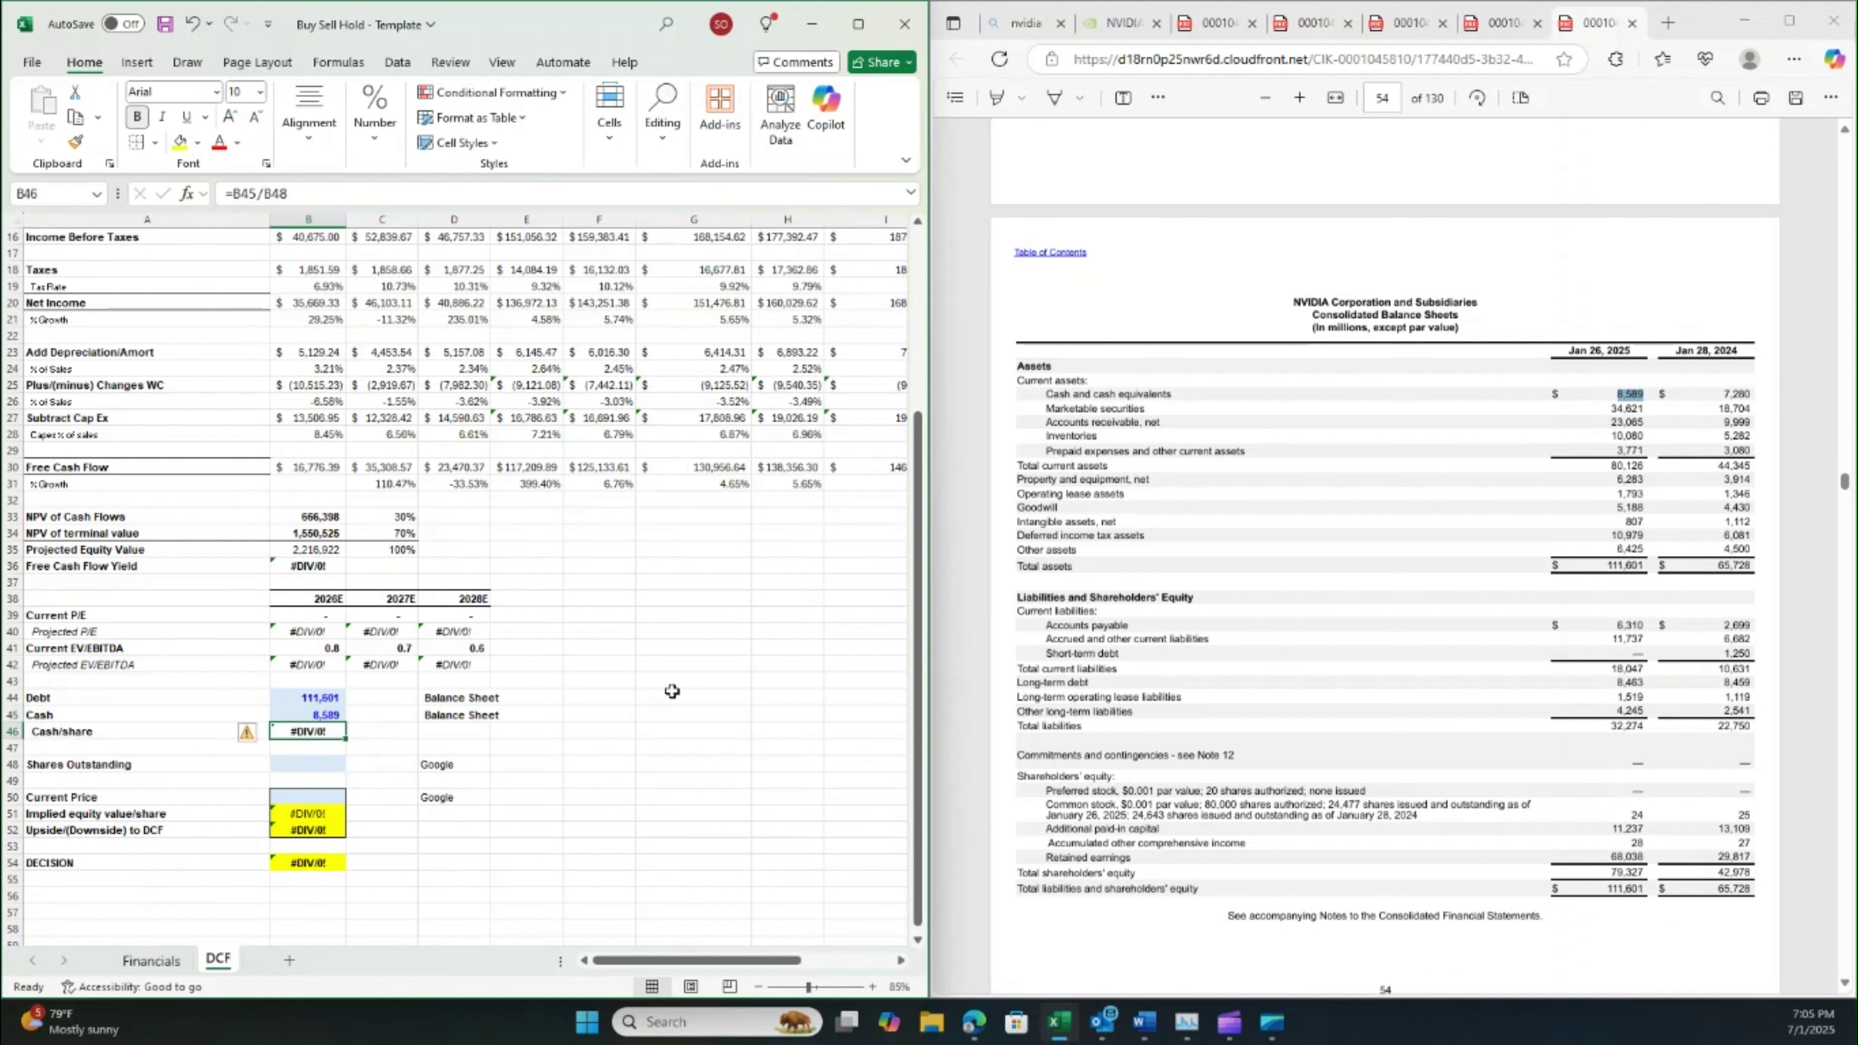
- Search the web in a new browser tab for "nvidia shares outstanding 2025 in thousands"
left_click(1669, 24)
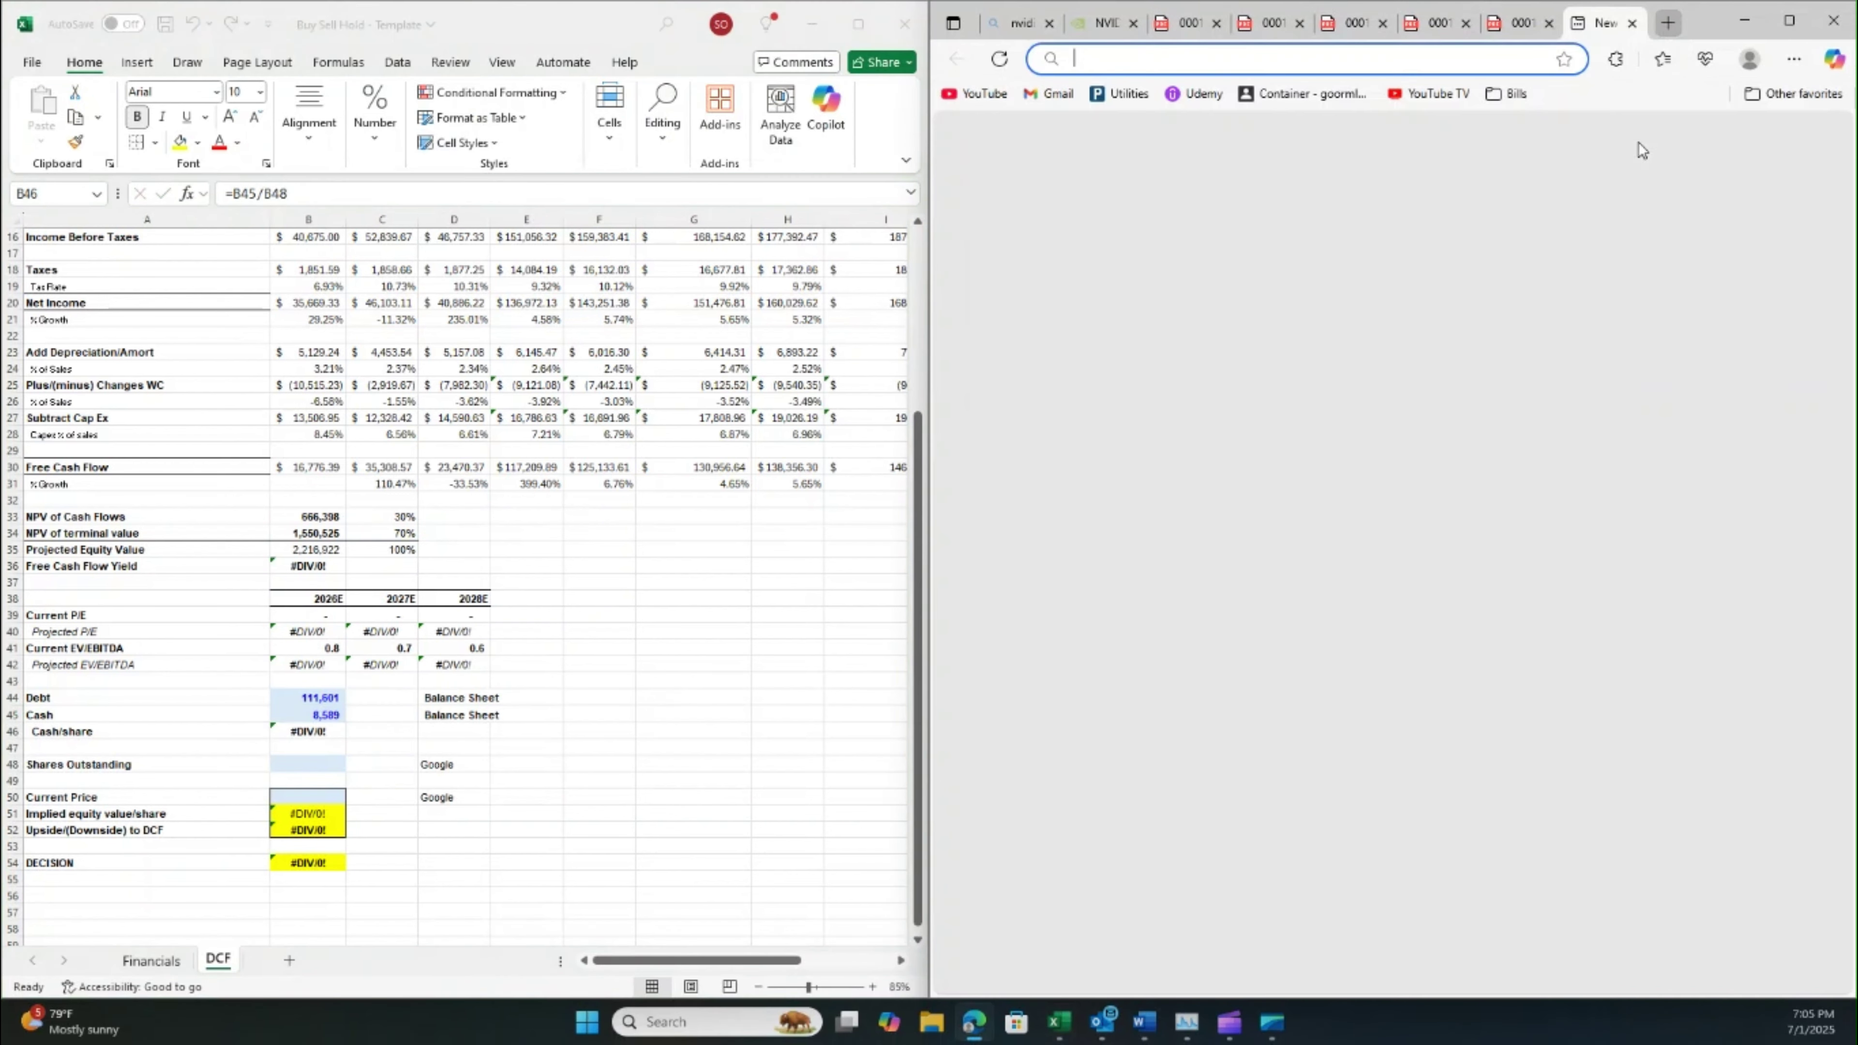
type("nvidi")
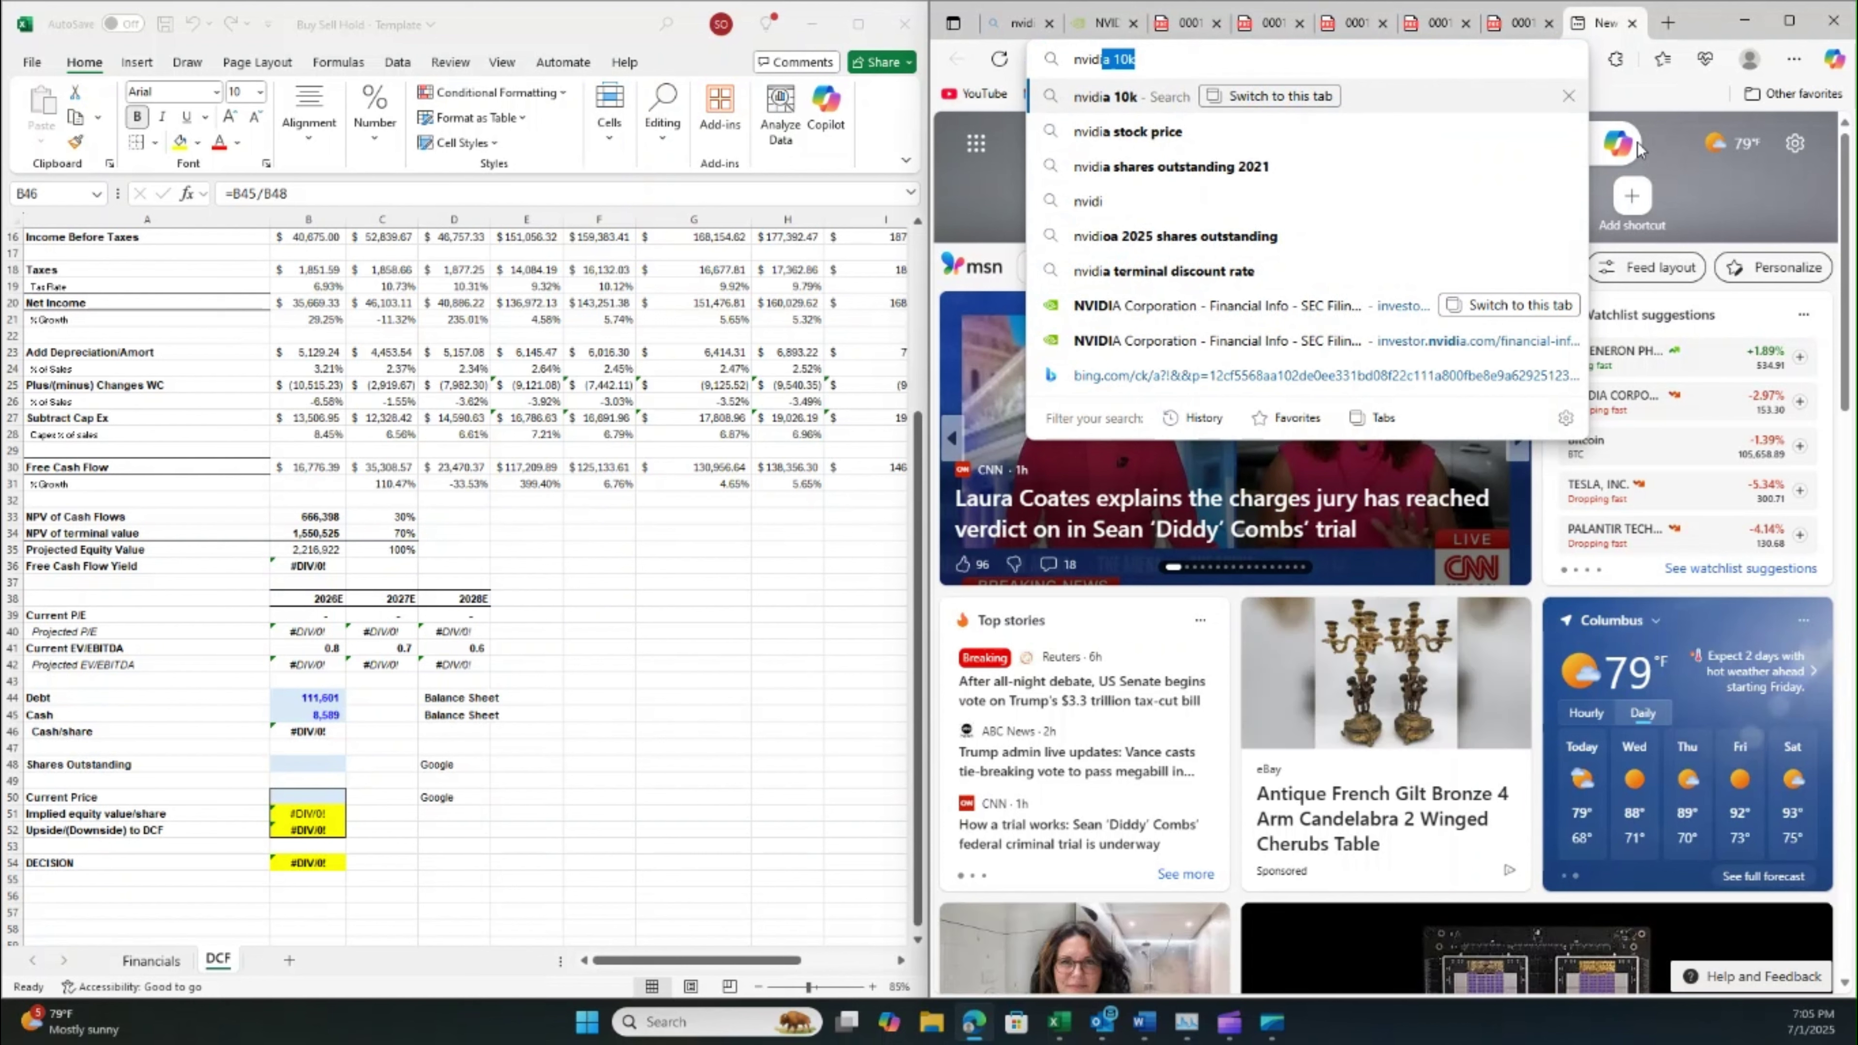
type("a shares outstanding&sk=...")
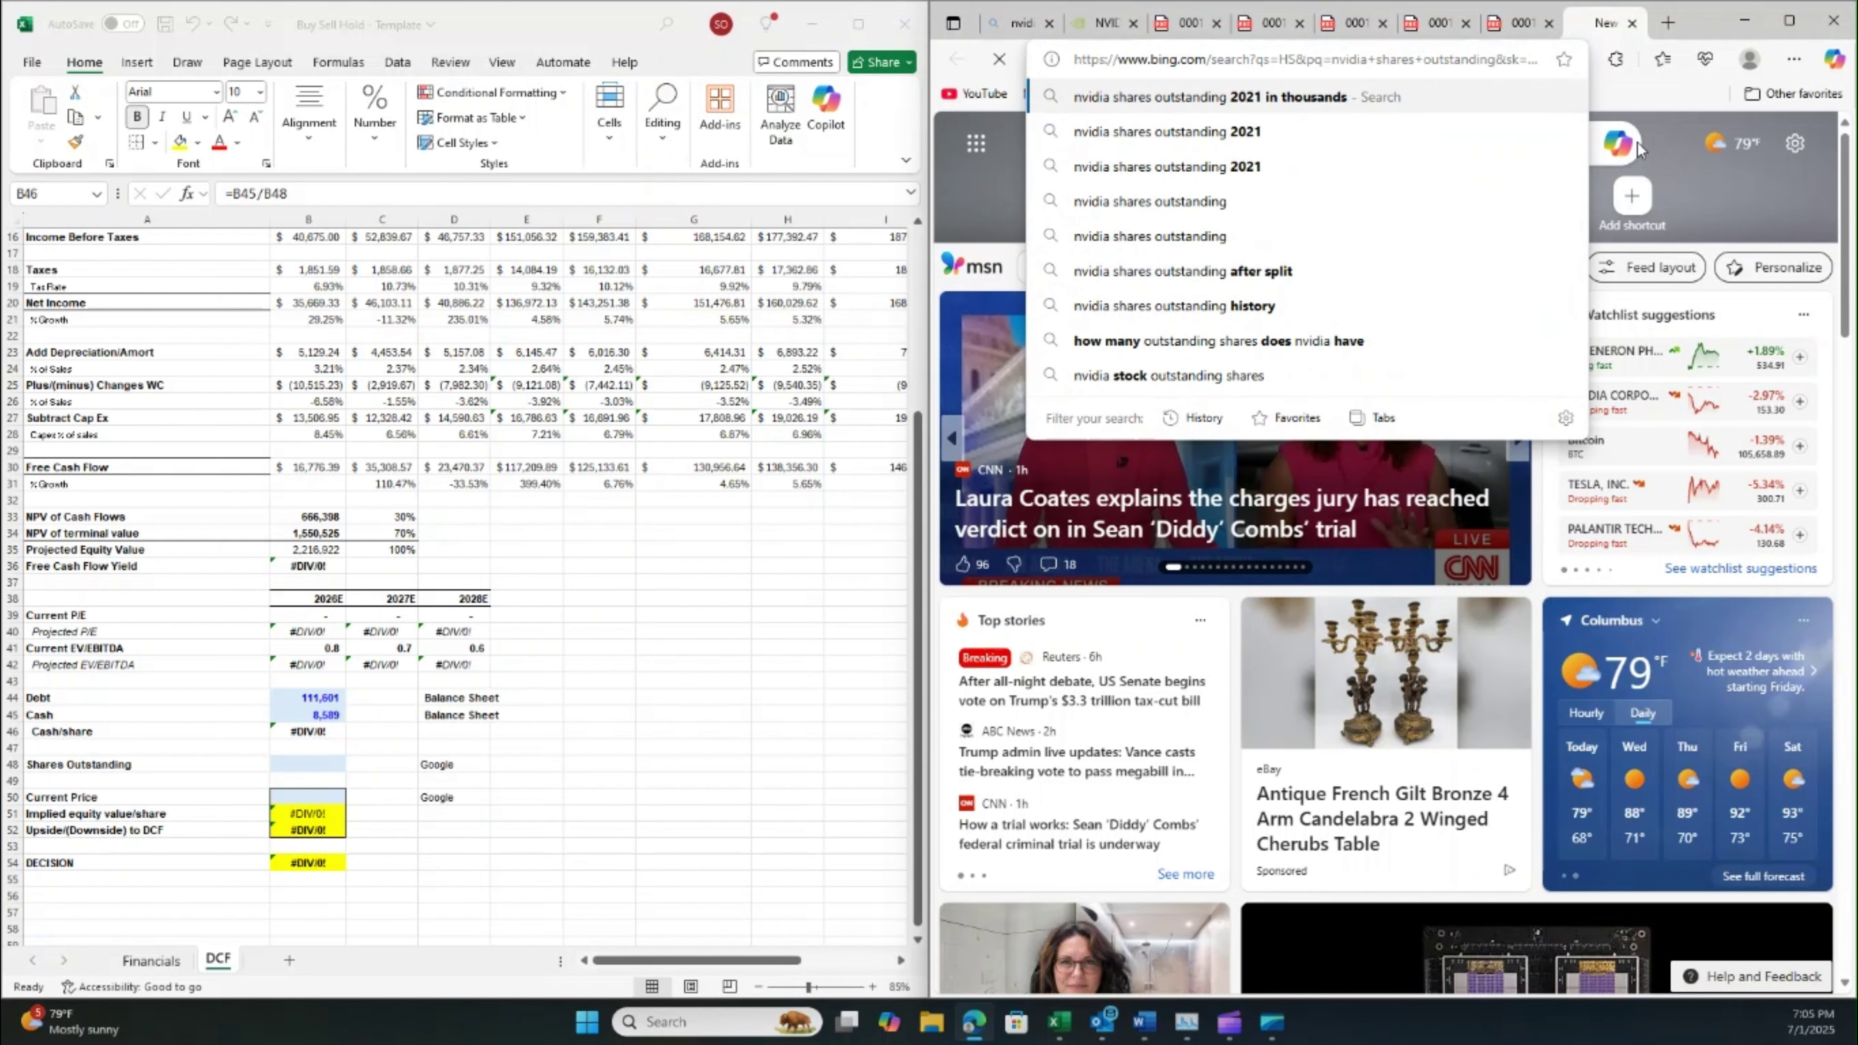
key("Return")
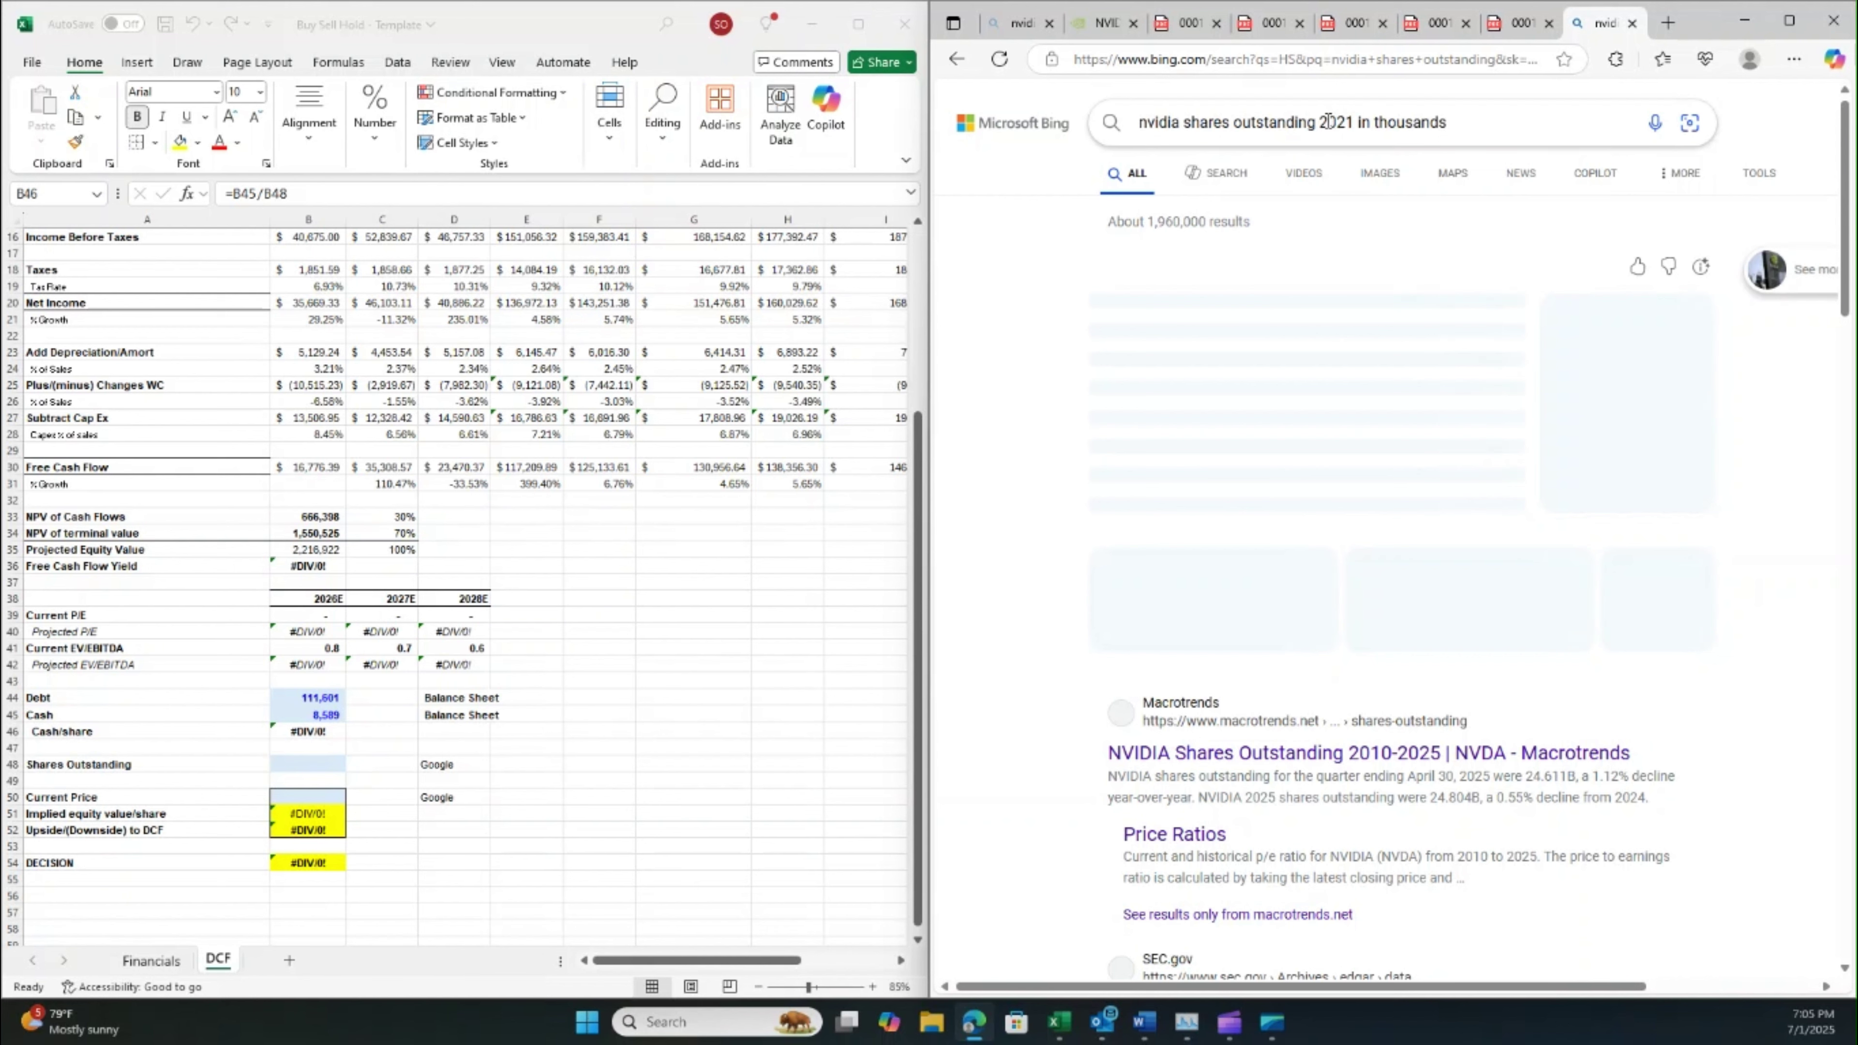
left_click(1381, 136)
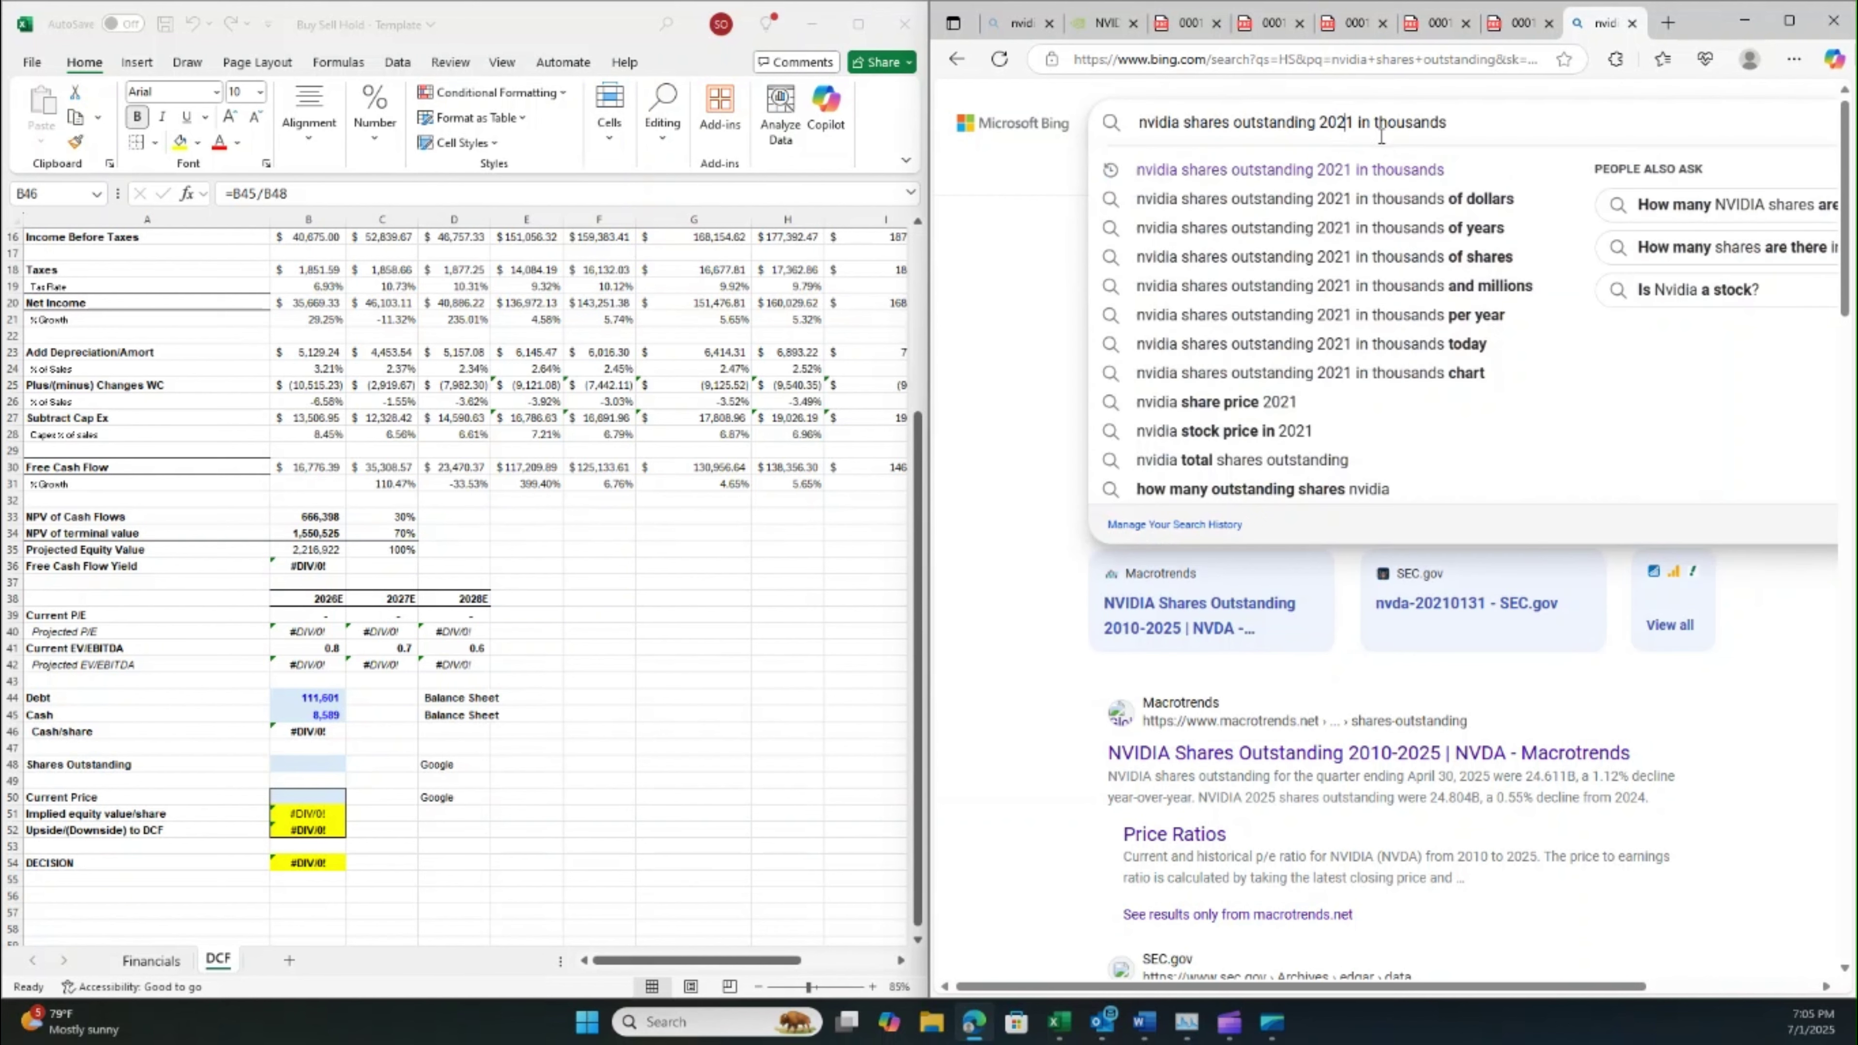
key("Delete")
type("5")
key("Return")
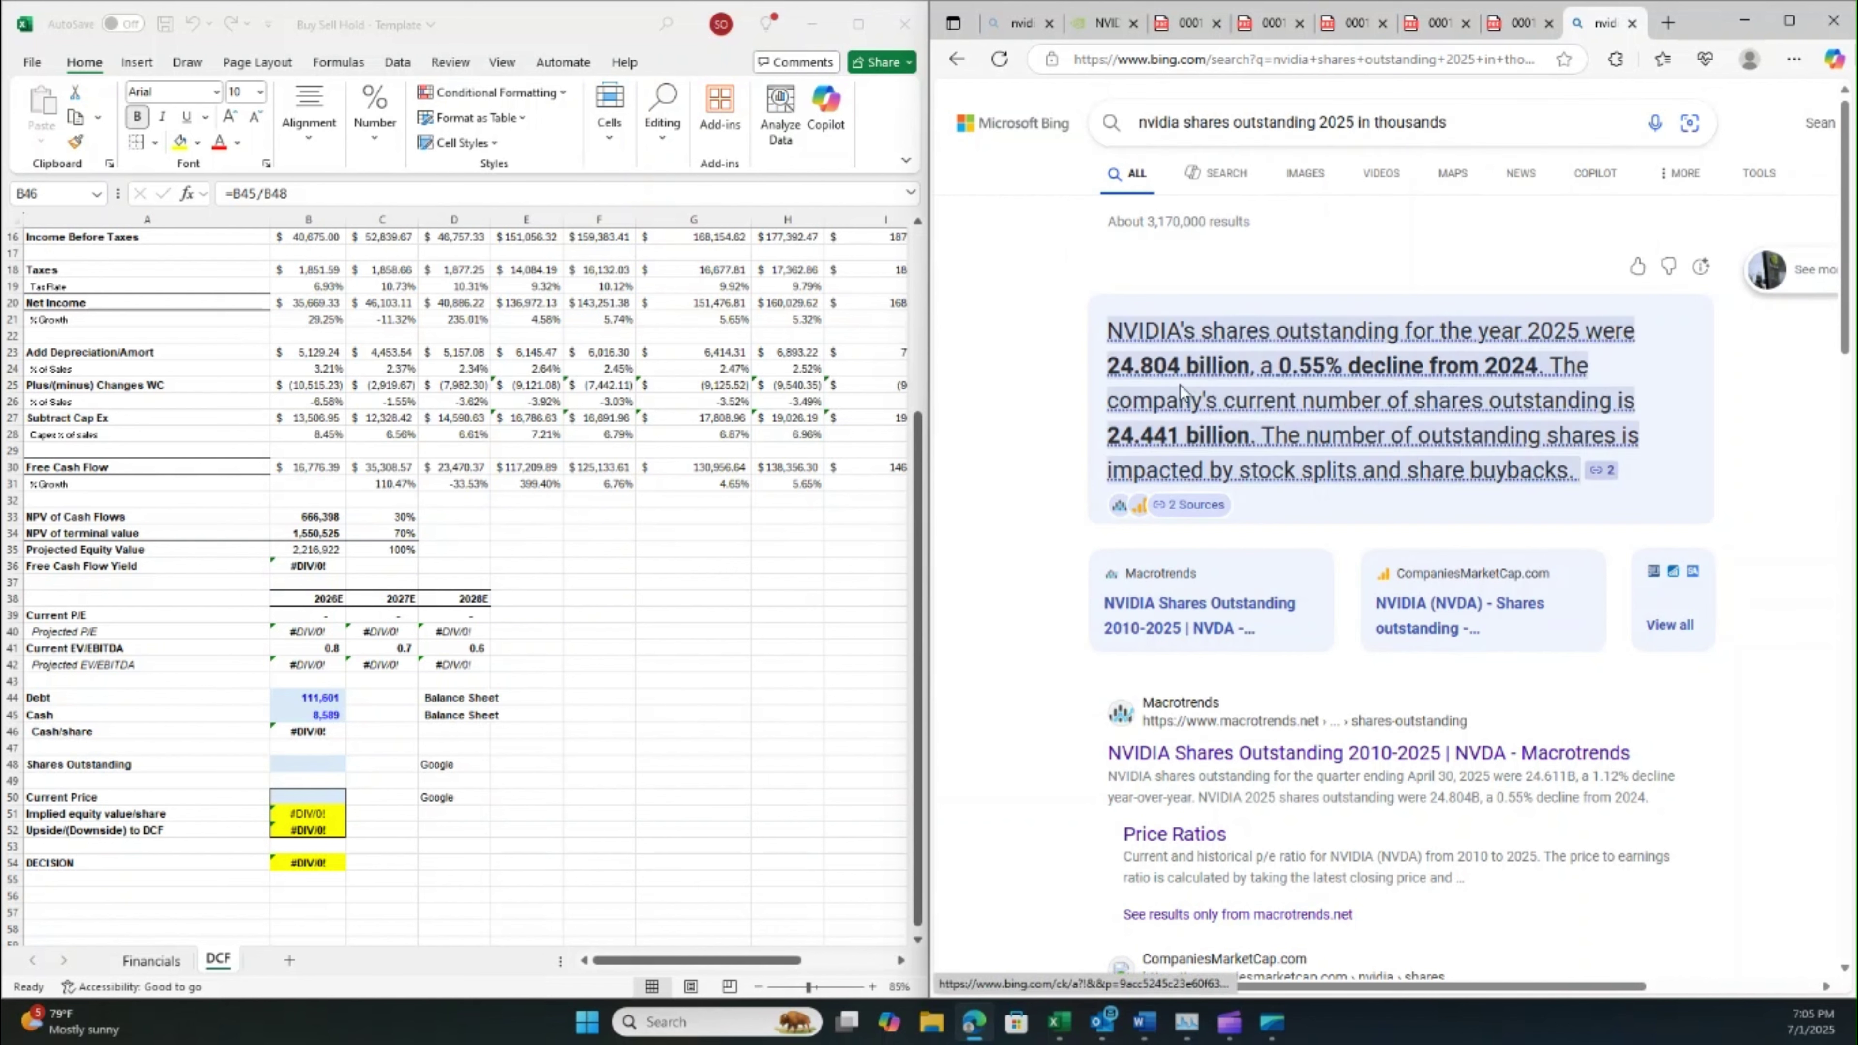
- Enter 2480 as Shares Outstanding on the DCF sheet
left_click(327, 764)
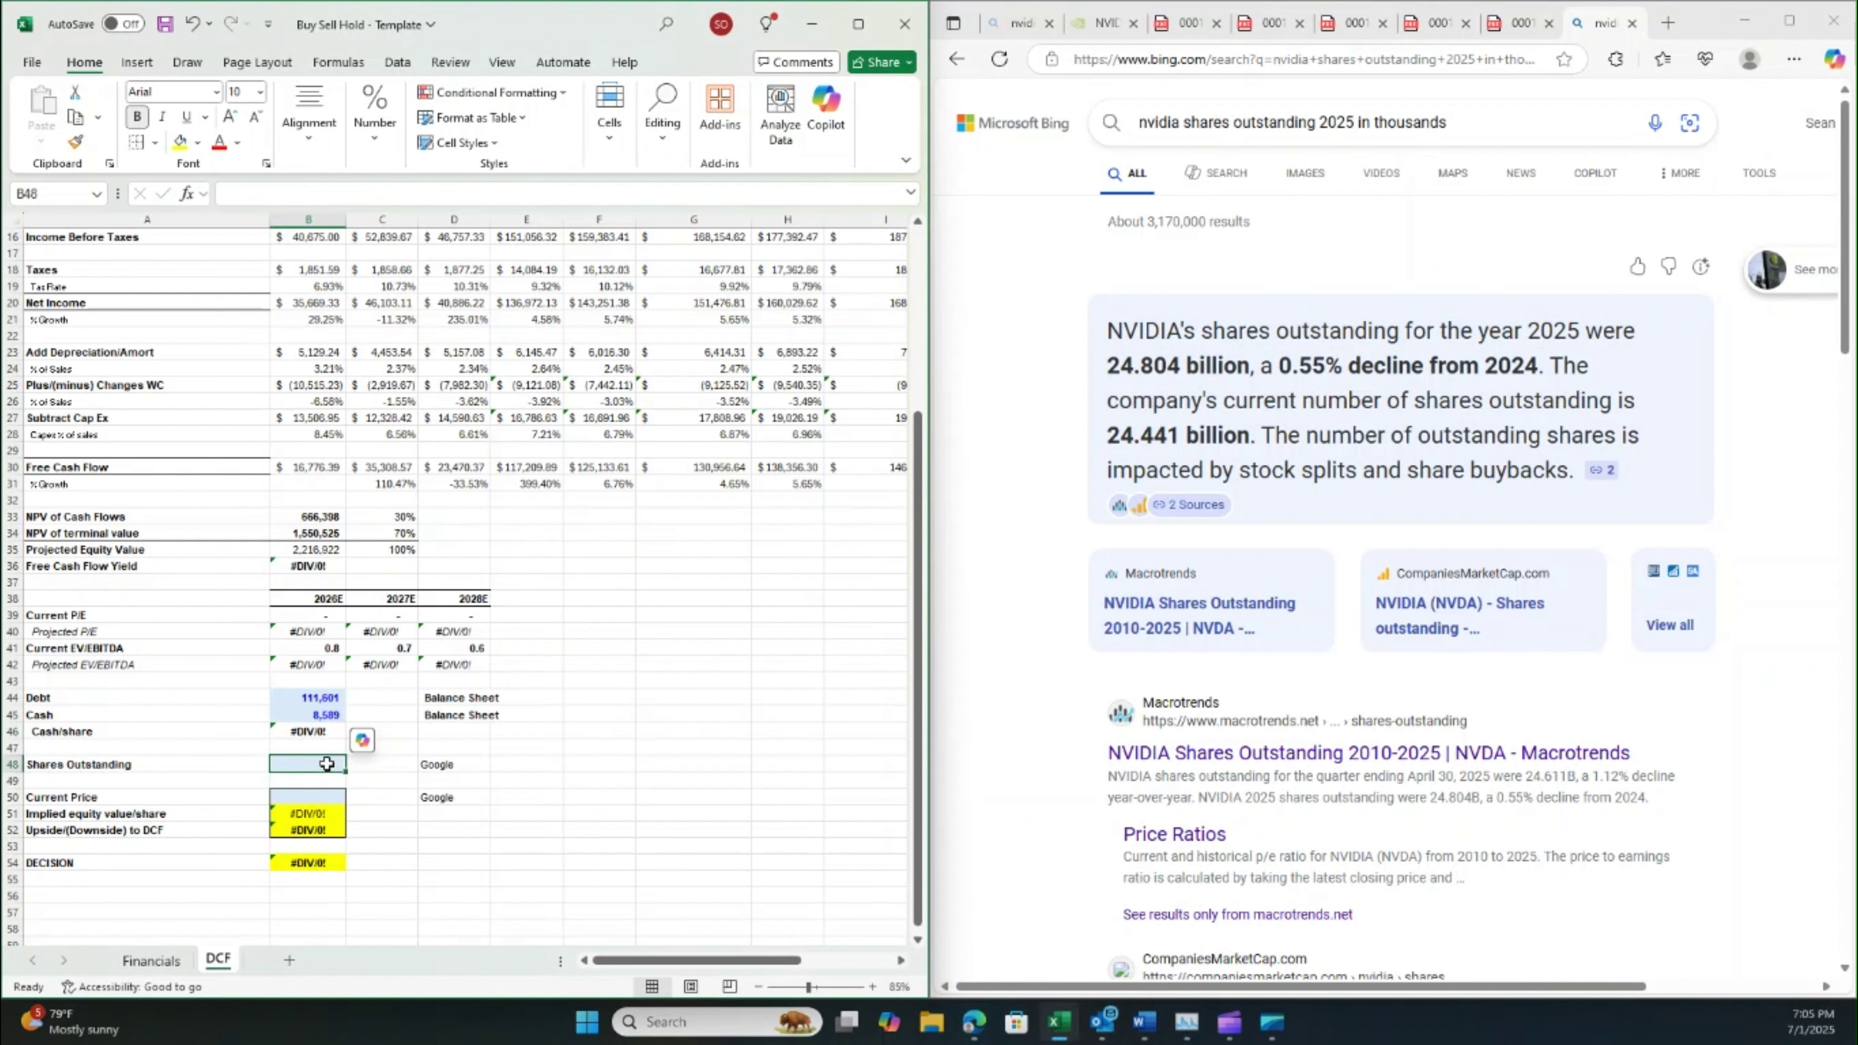
type("2480")
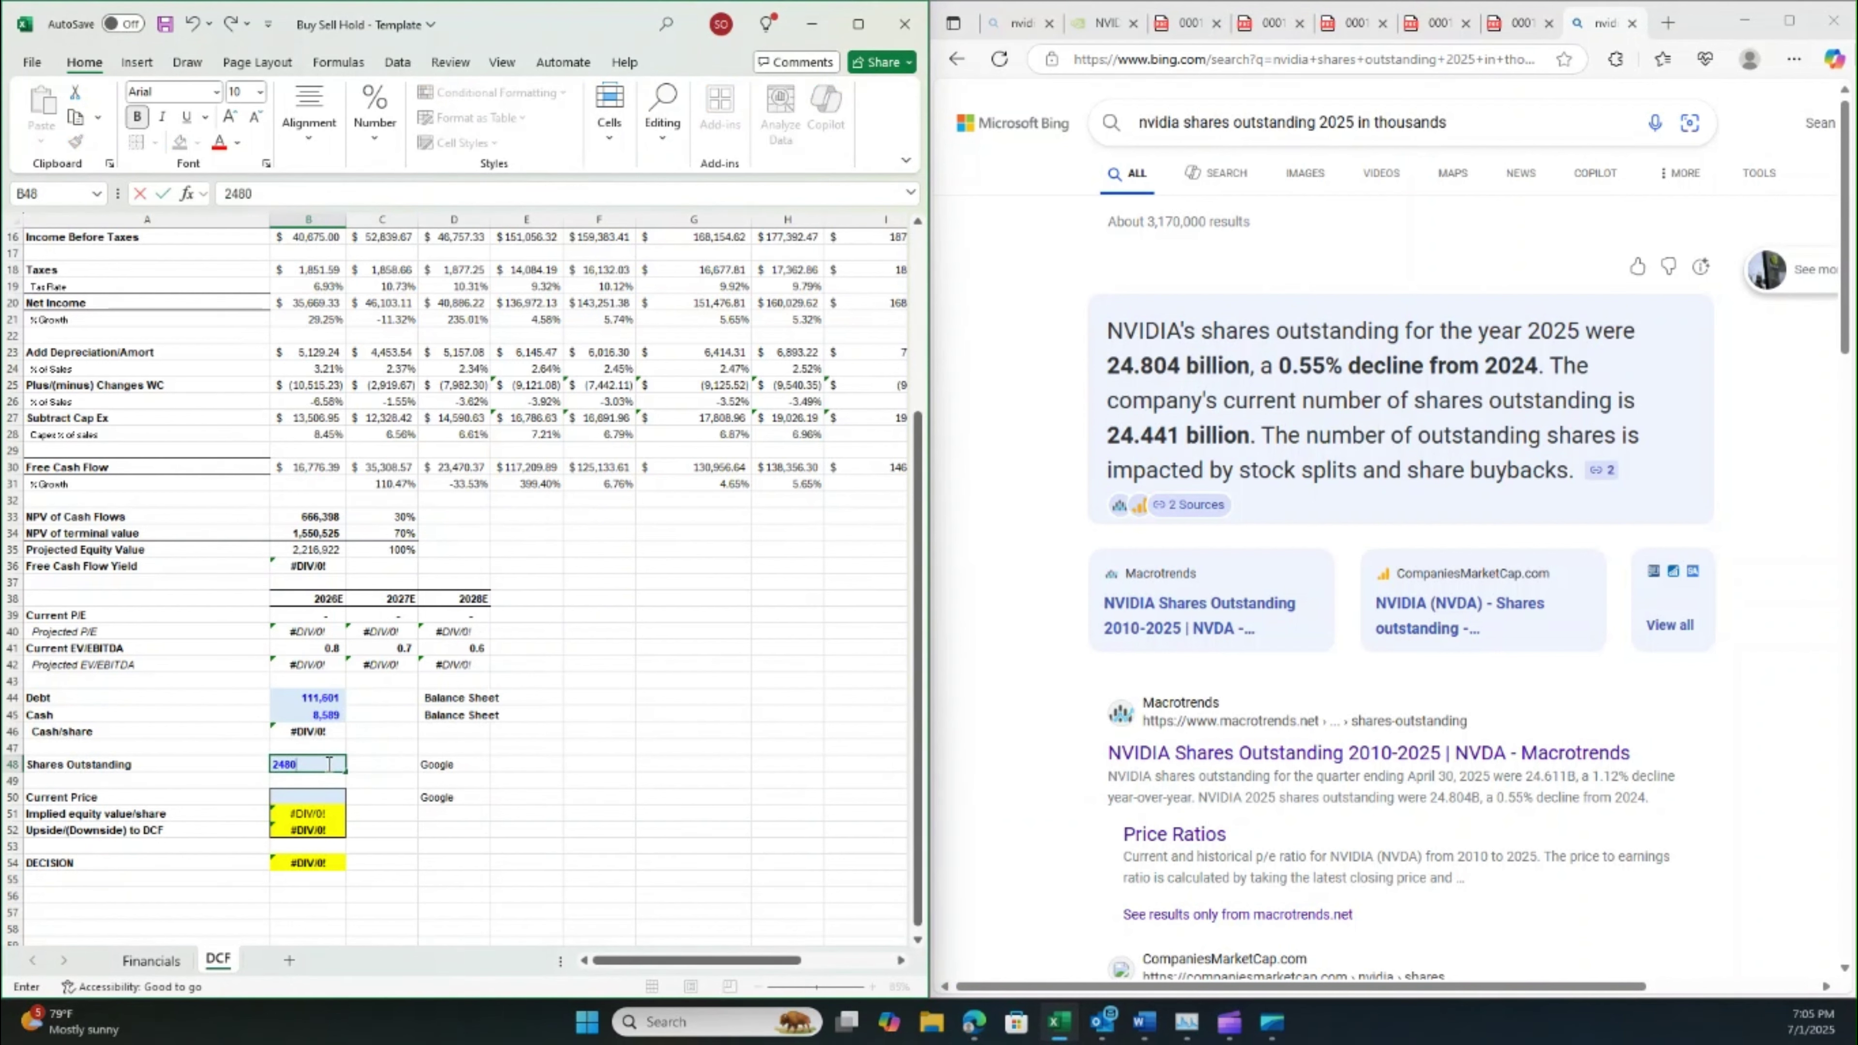
key("Tab")
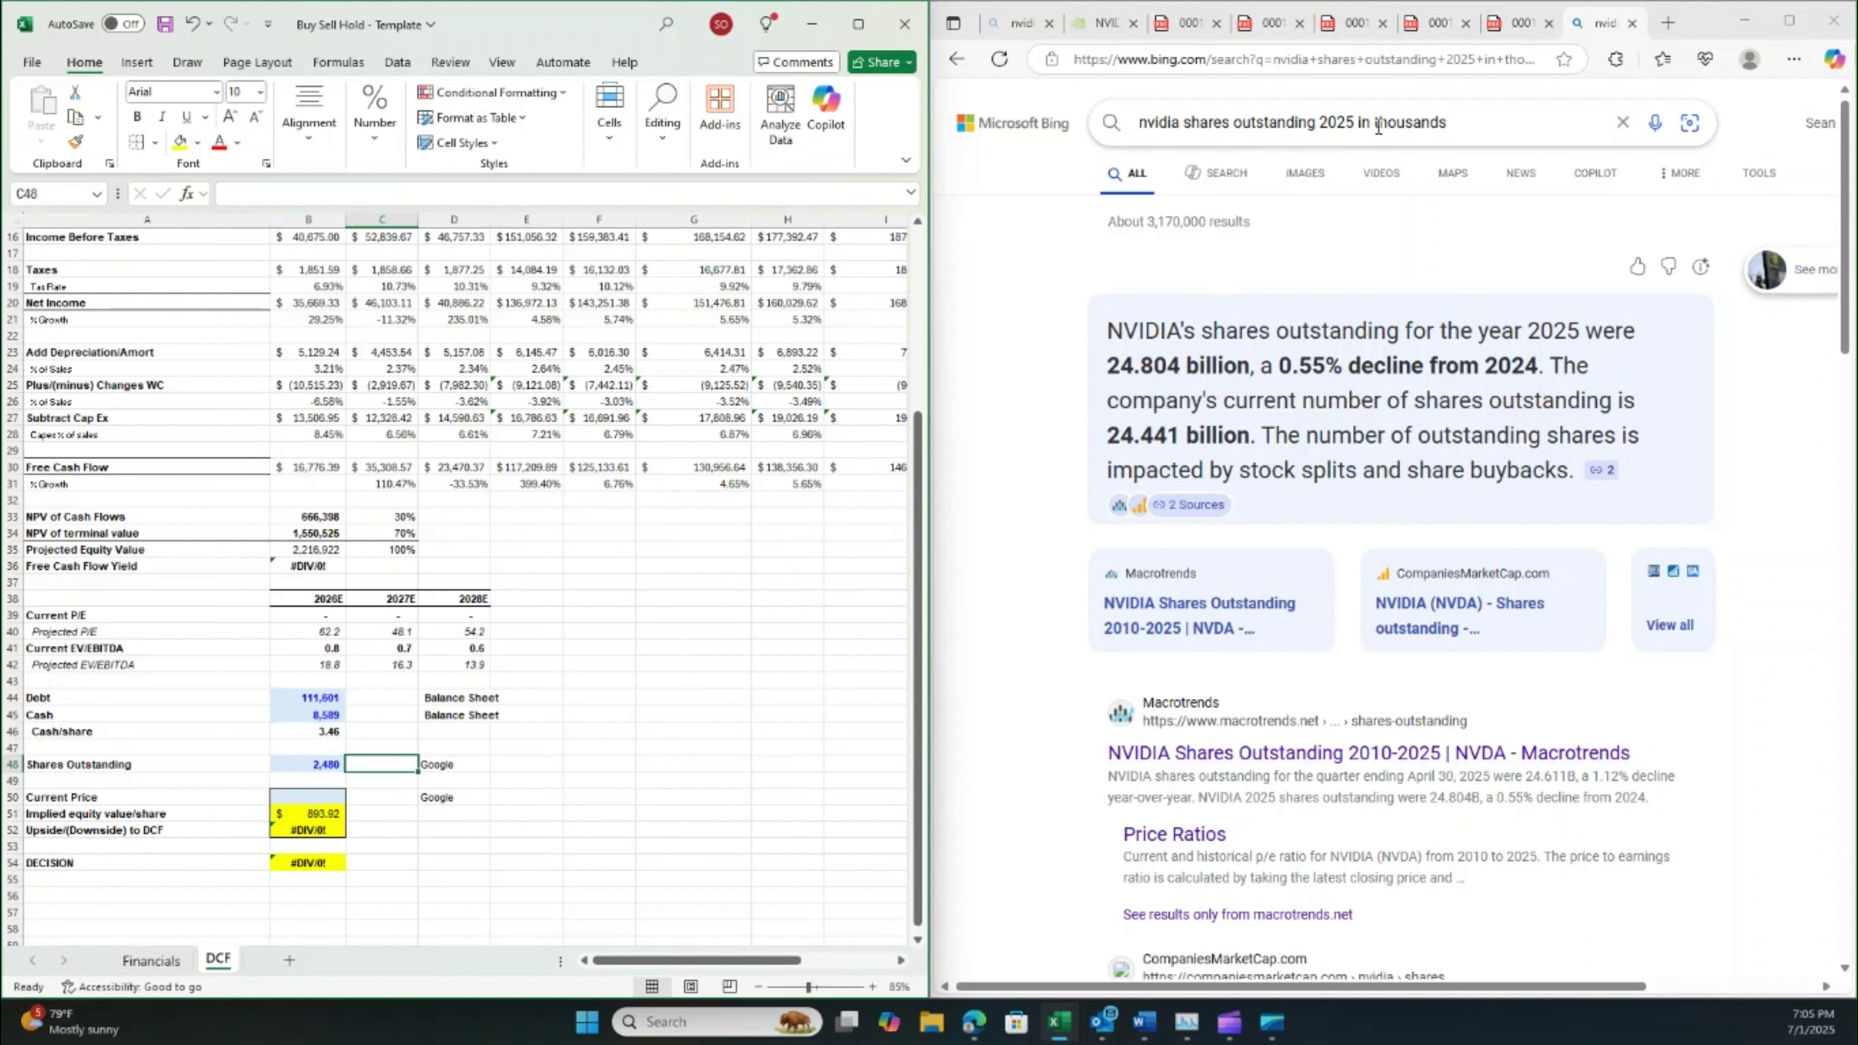
- Change the web search to "nvidia share price" to look up the current stock quote
left_click_drag(1451, 122, 1184, 122)
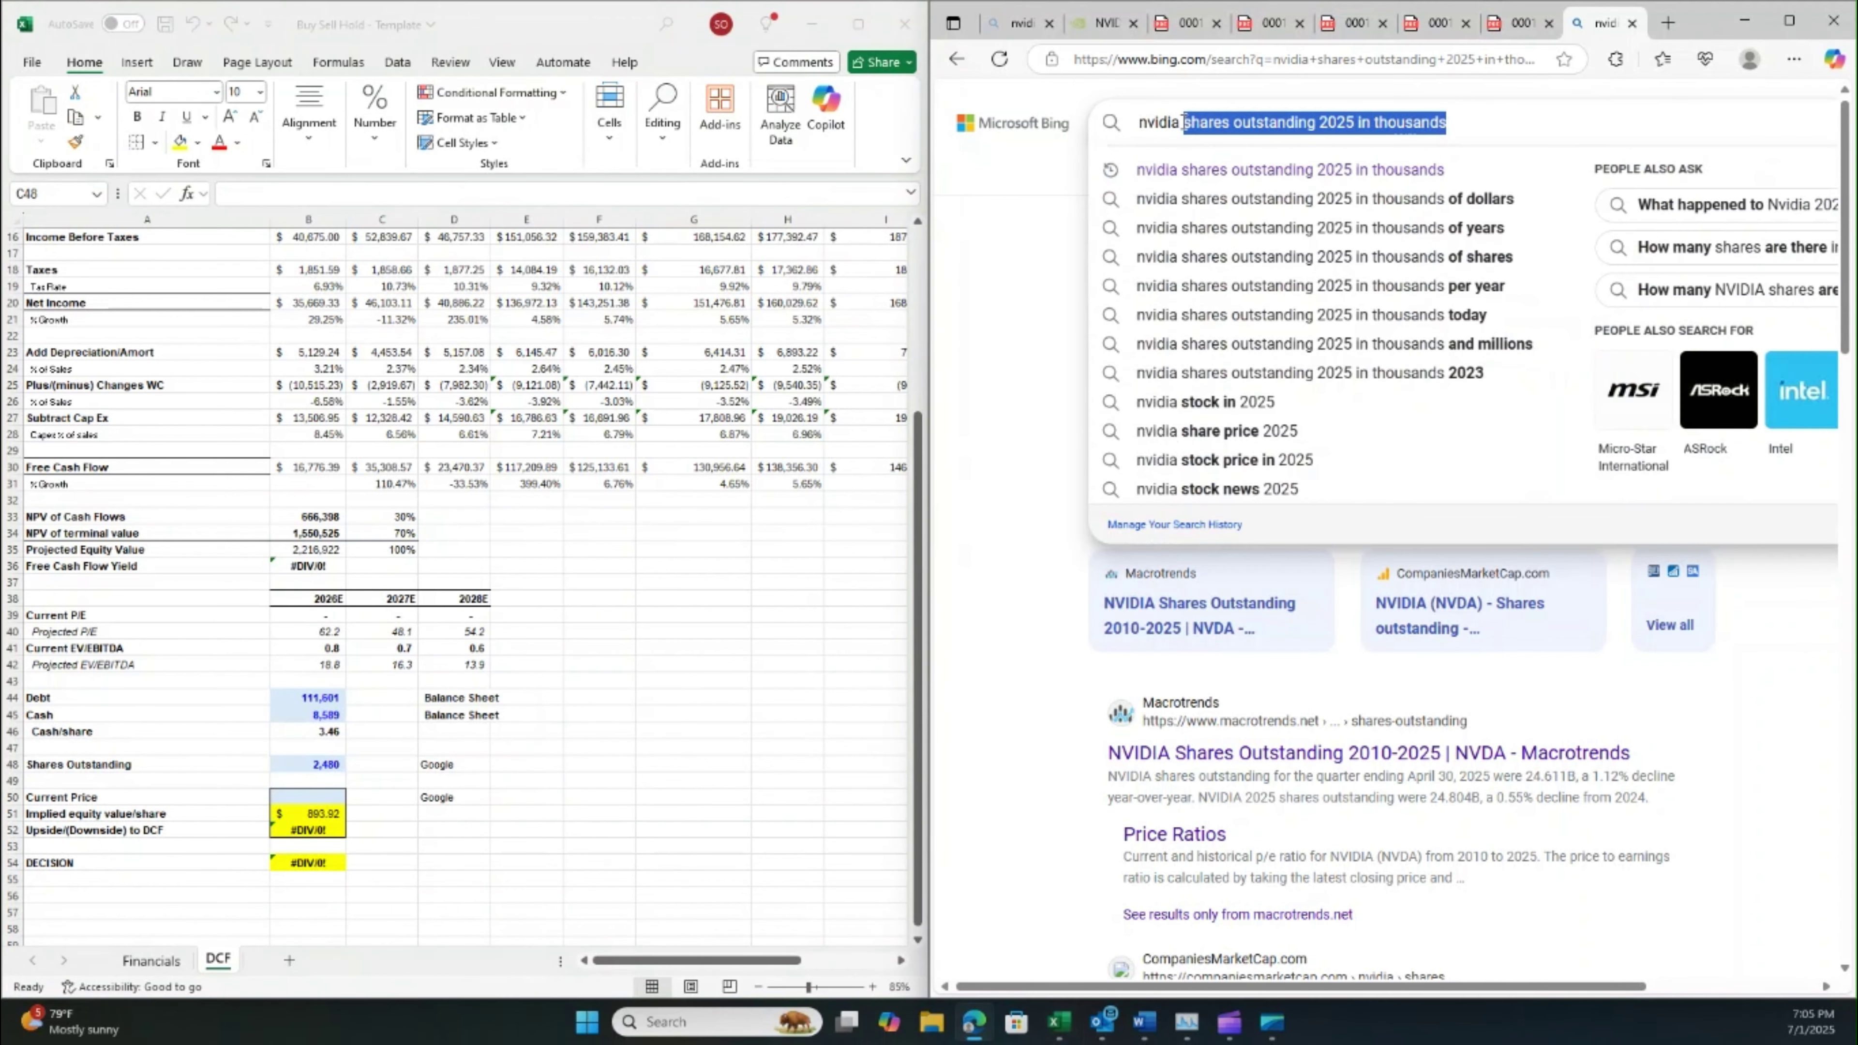
type("share price")
key("Return")
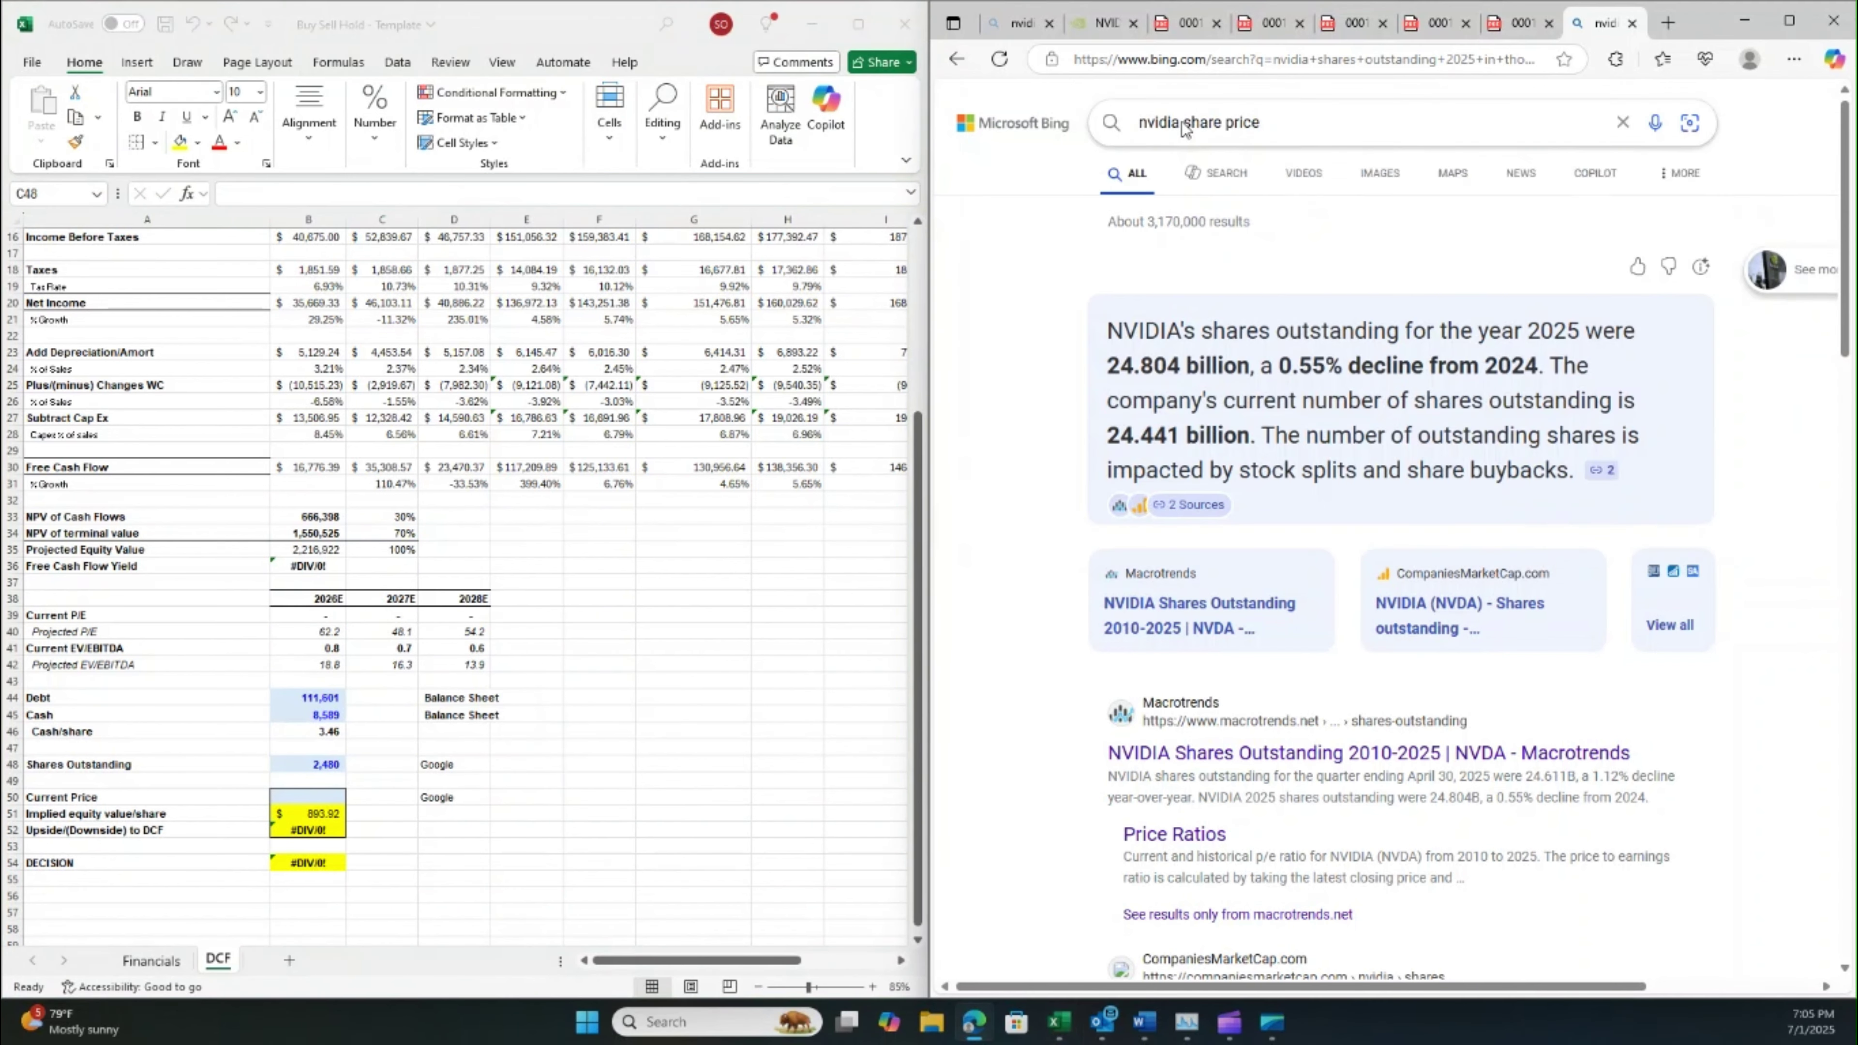
- Enter 153.30 as Current Price on the DCF sheet and inspect the formula behind DECISION
left_click(377, 778)
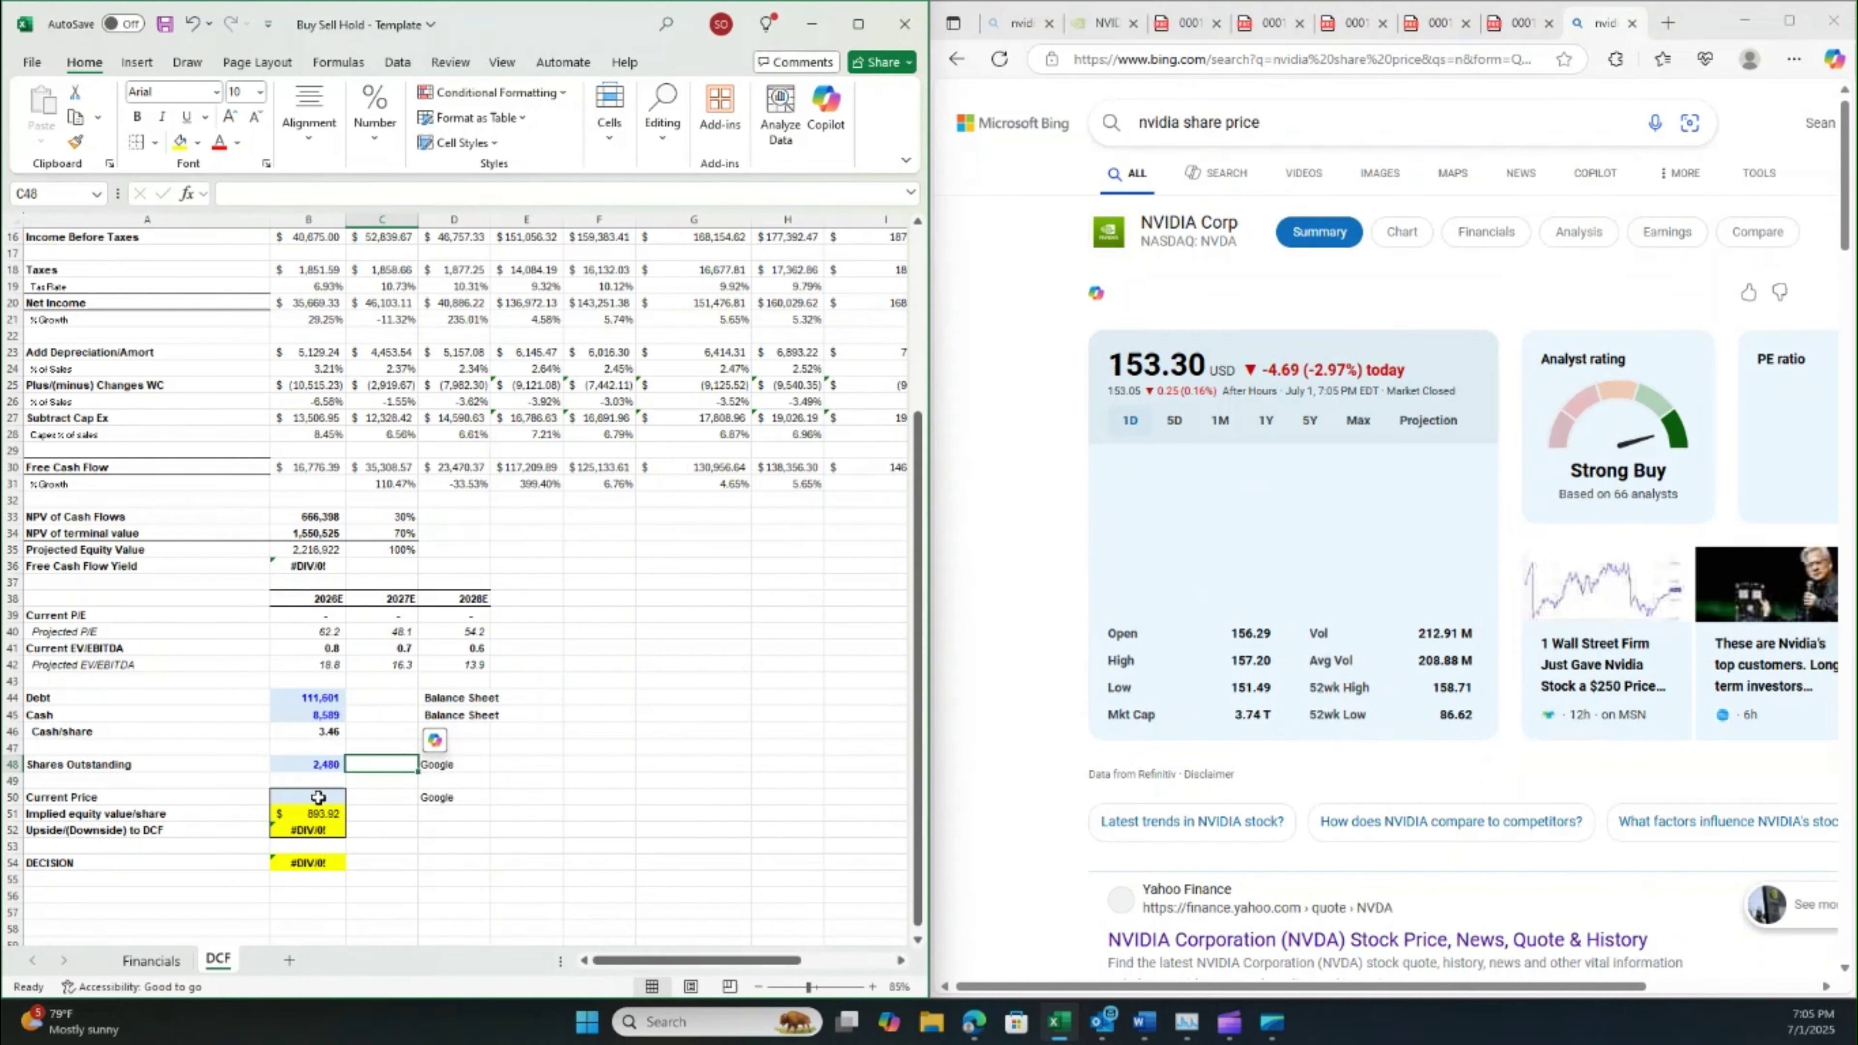
left_click(318, 797)
type("153.30")
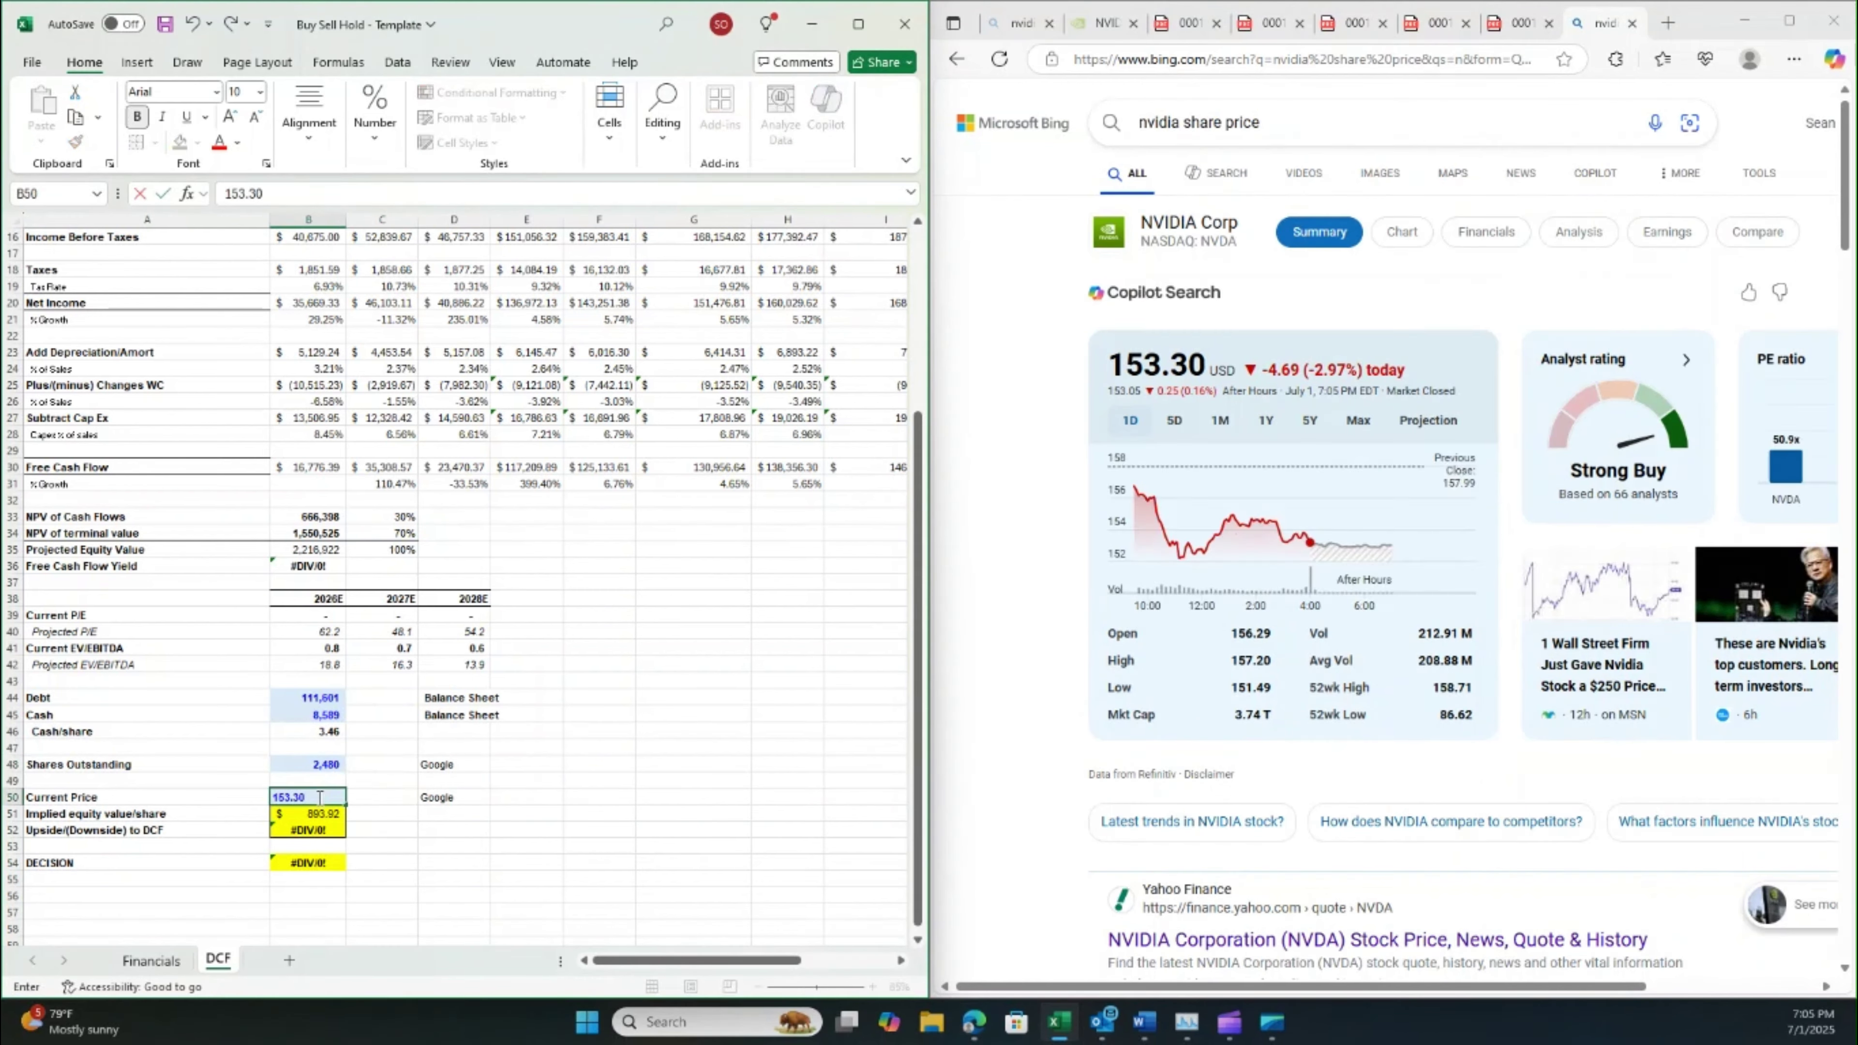
key("Return")
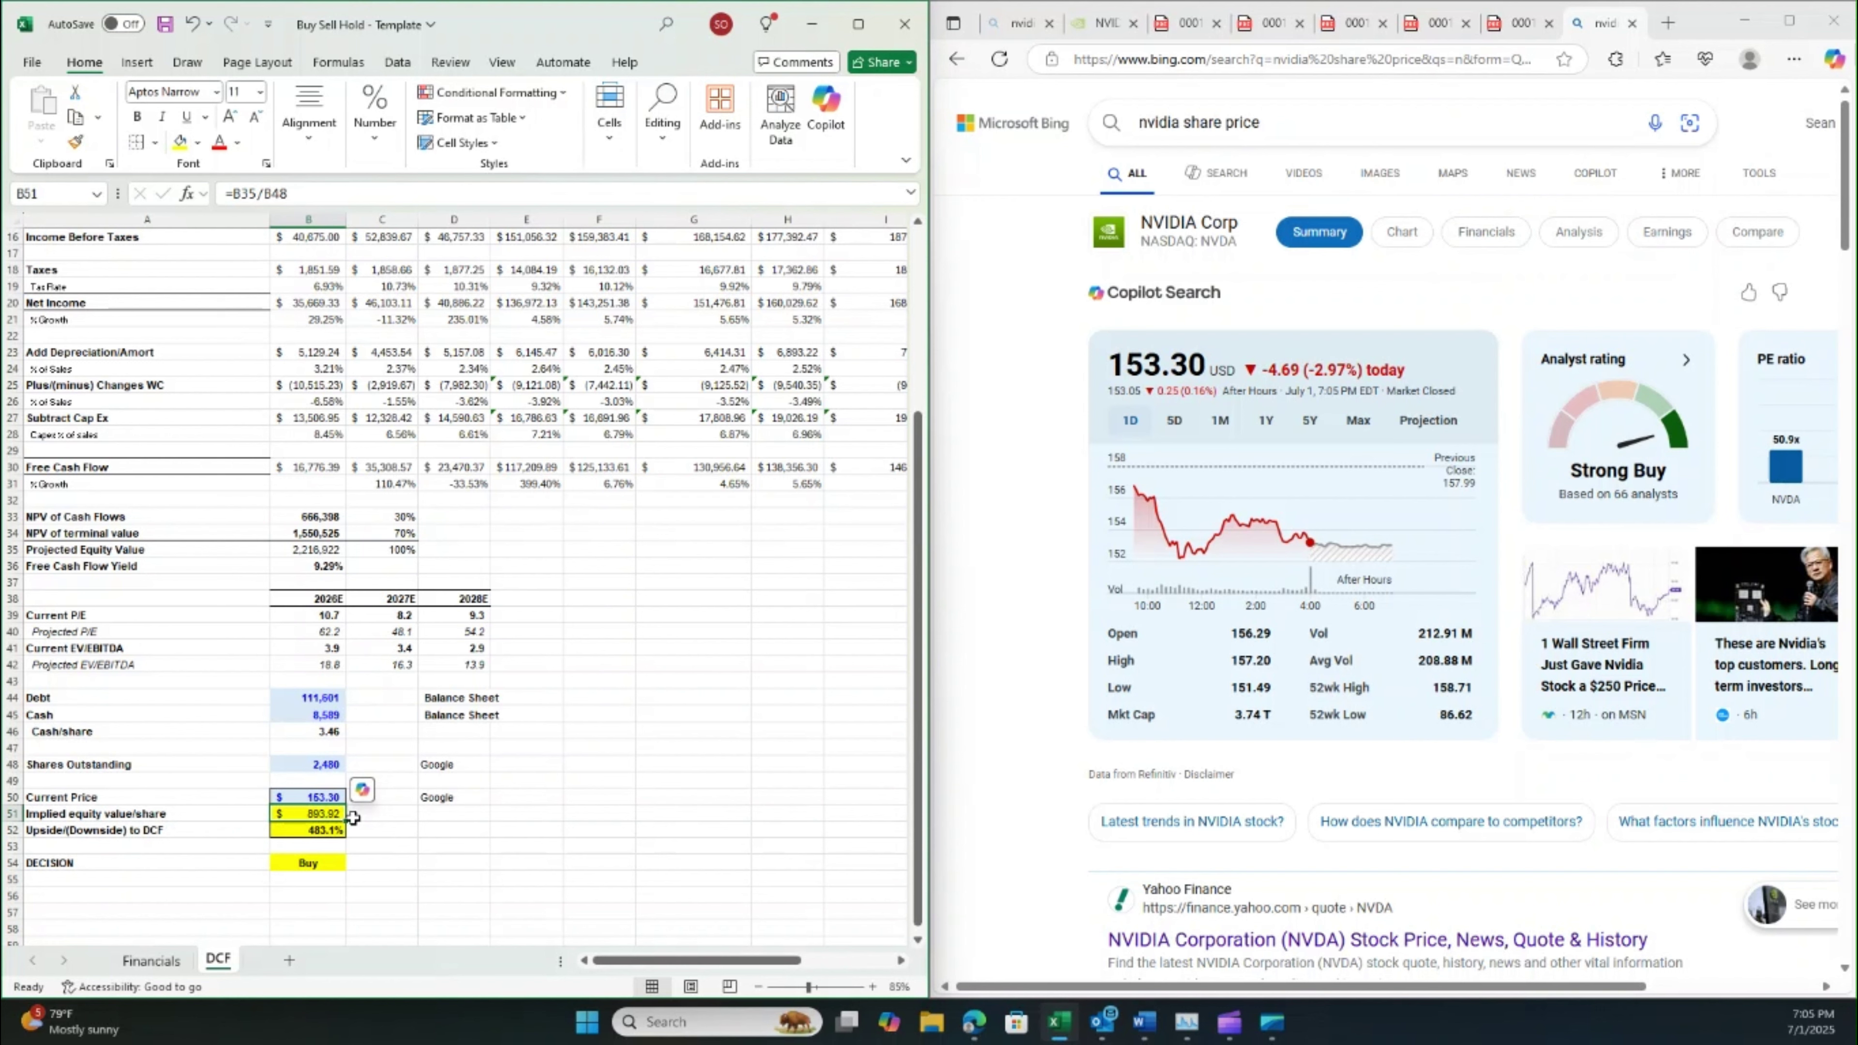
left_click(335, 865)
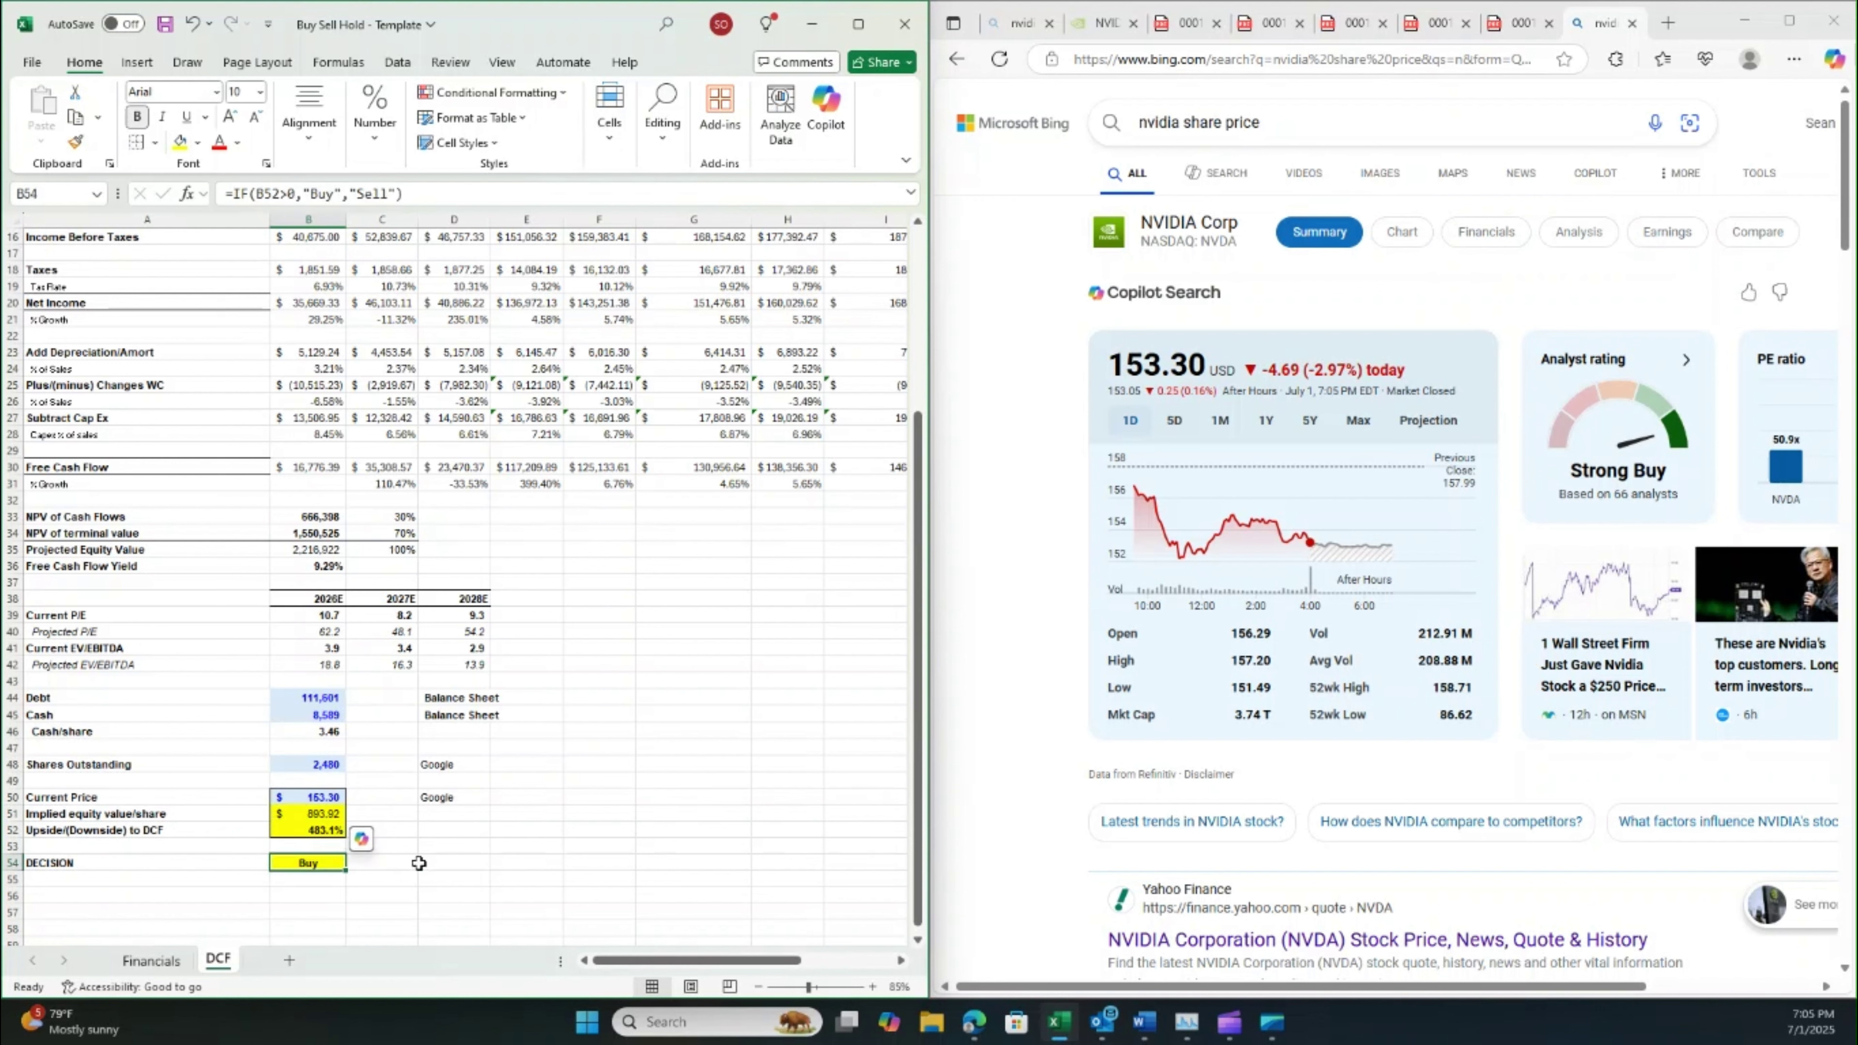